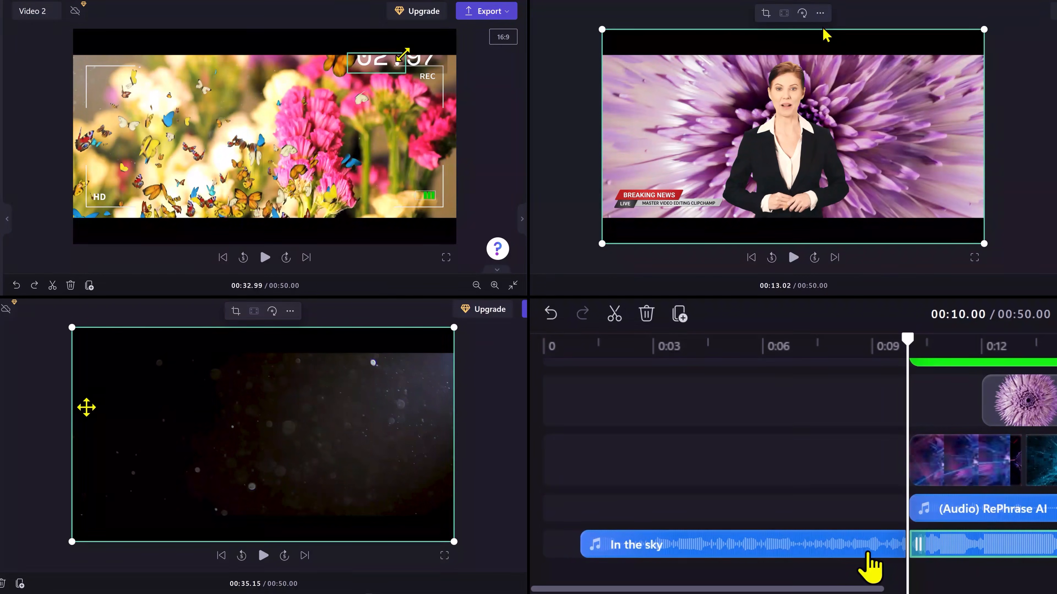
left_click(821, 14)
mouse_move(872, 42)
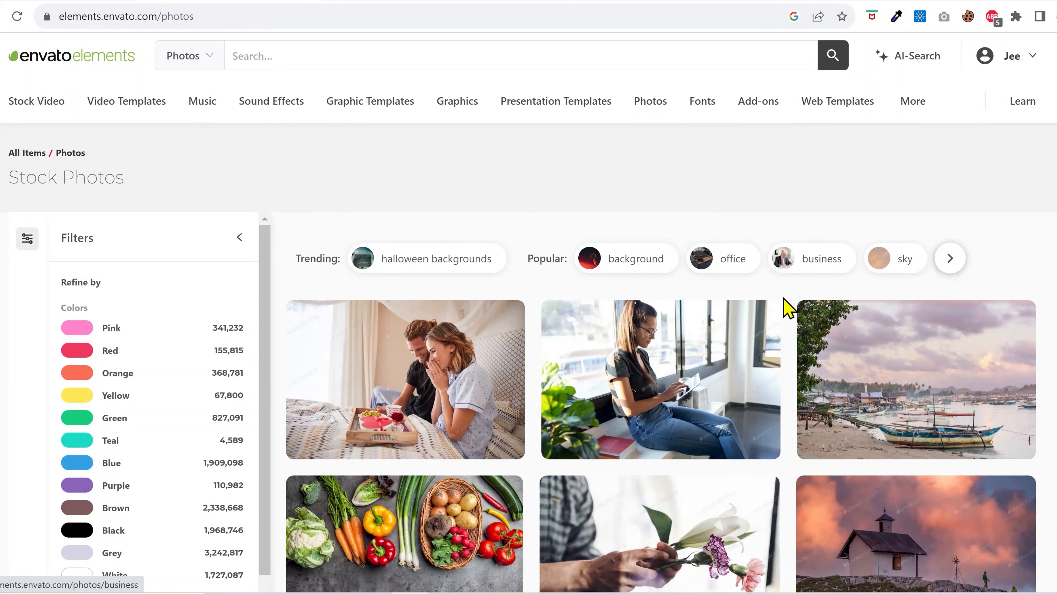
- Browse the stock photos and the graphic templates on Envato Elements
scroll(785, 308, "down", 8)
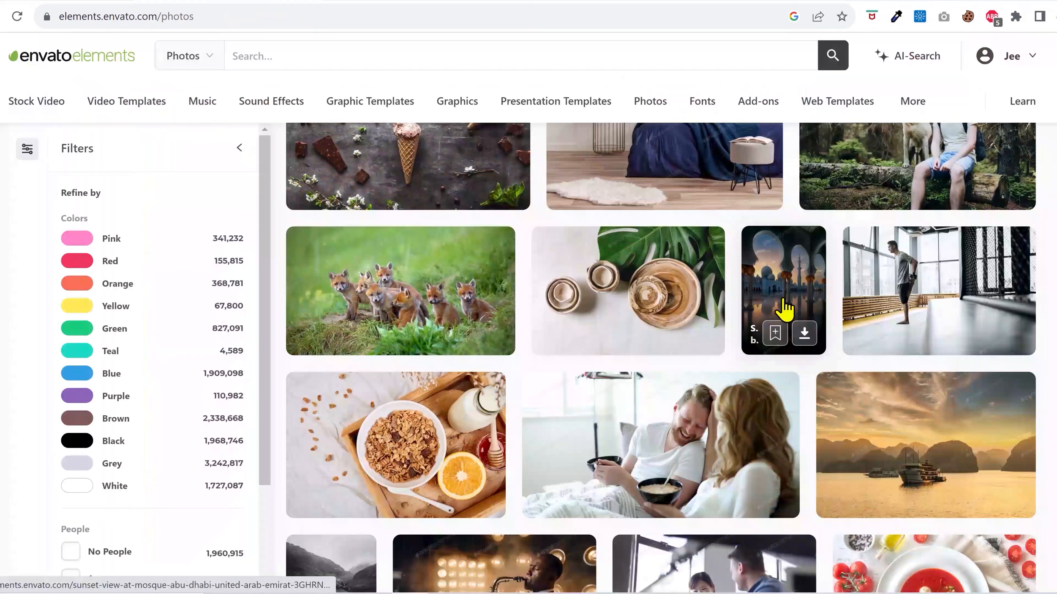
left_click(367, 106)
scroll(538, 299, "down", 10)
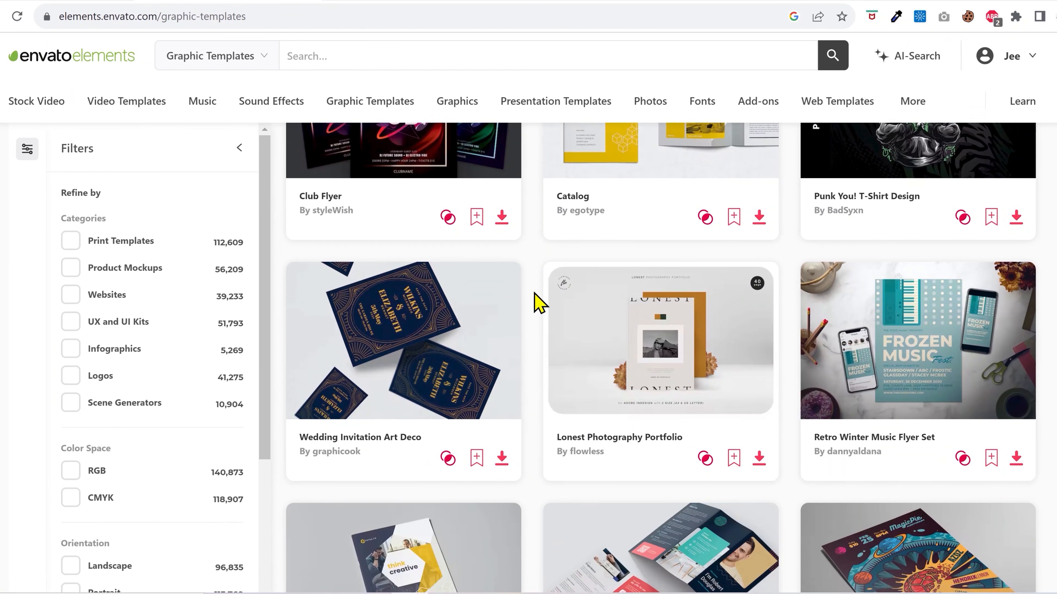
scroll(538, 299, "down", 7)
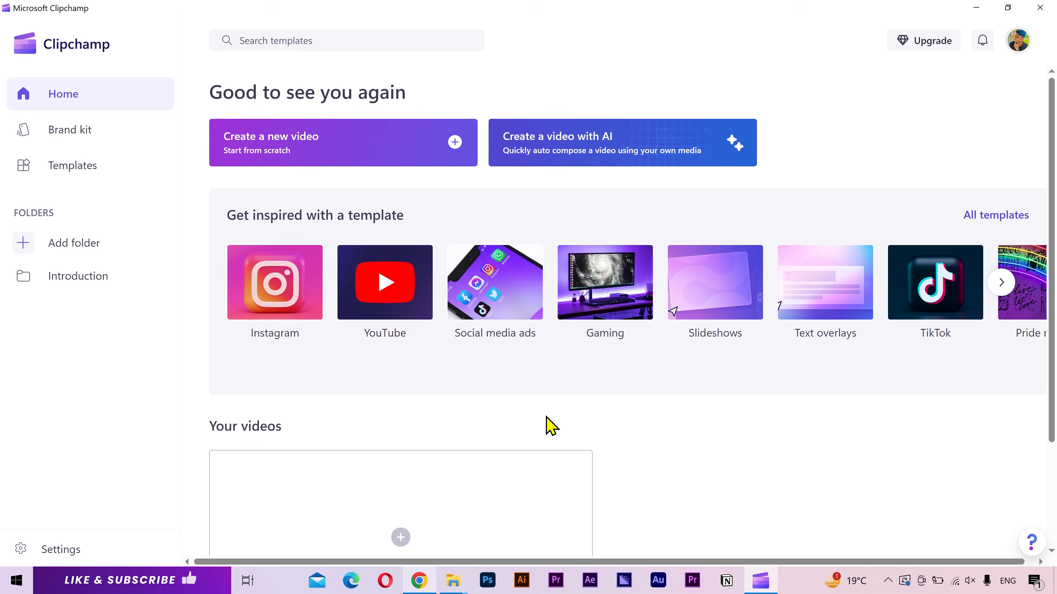
- Create a new video project from the Clipchamp home page and name it Video 2
left_click(154, 277)
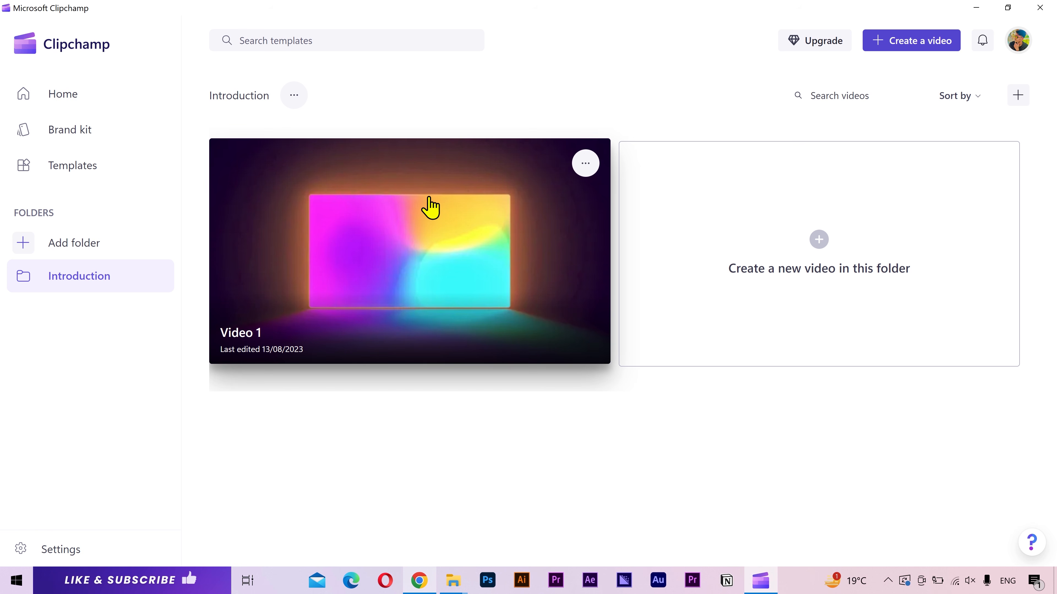
left_click(113, 94)
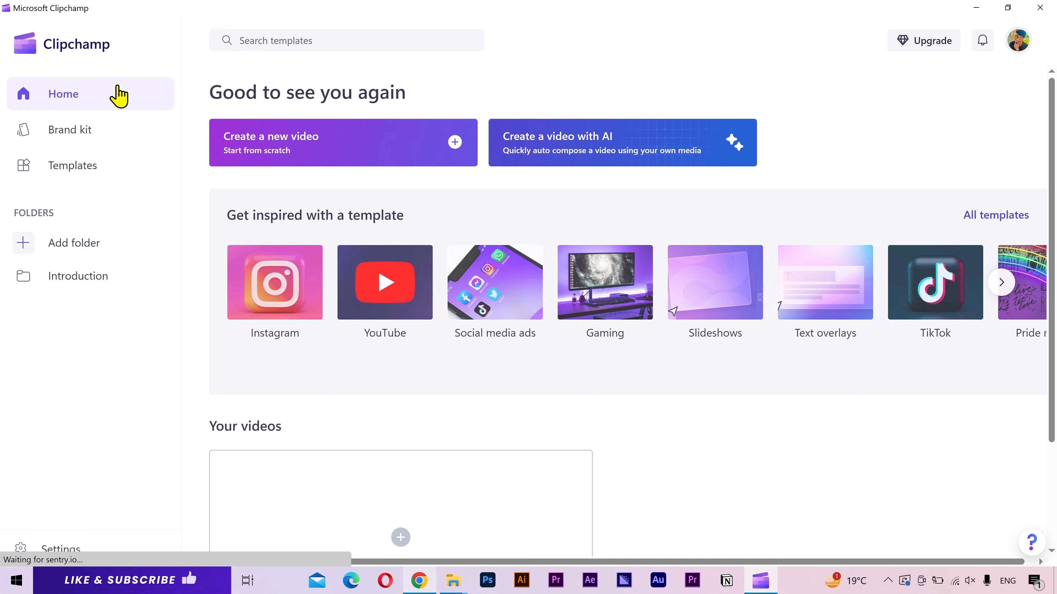
scroll(469, 394, "down", 3)
left_click(399, 429)
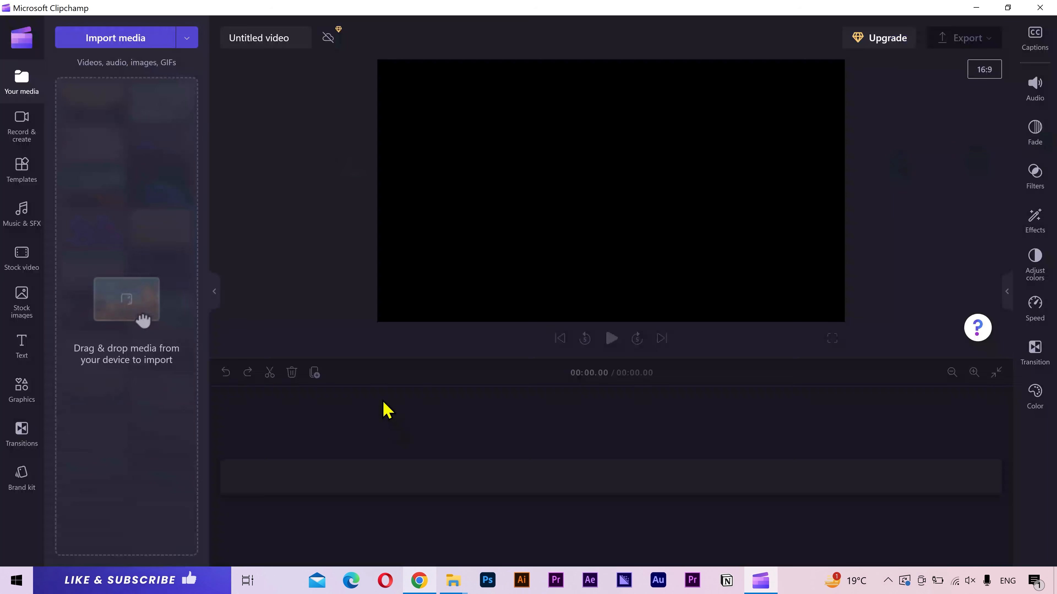
left_click(284, 38)
type("Video 2")
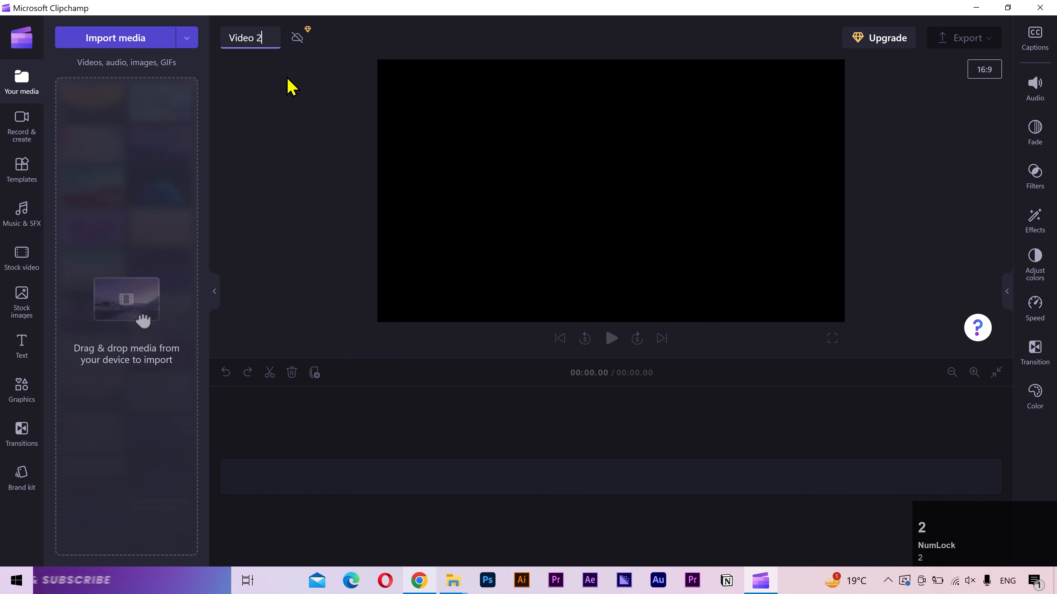
left_click(299, 208)
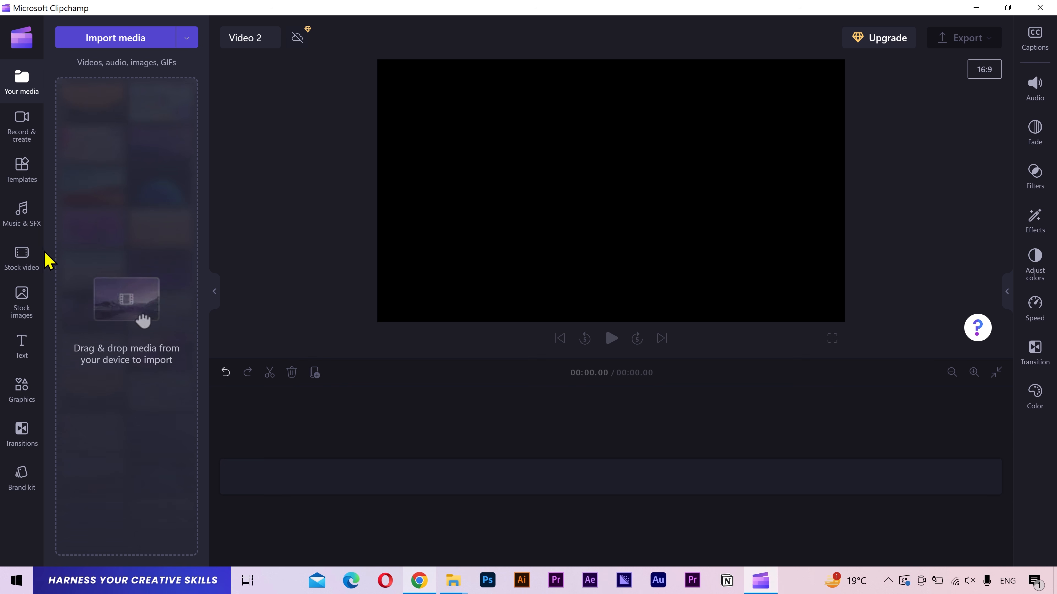
- Place the free stock video "Spinning Small White and Pink Flowers" at the start of the timeline and play it
left_click(28, 262)
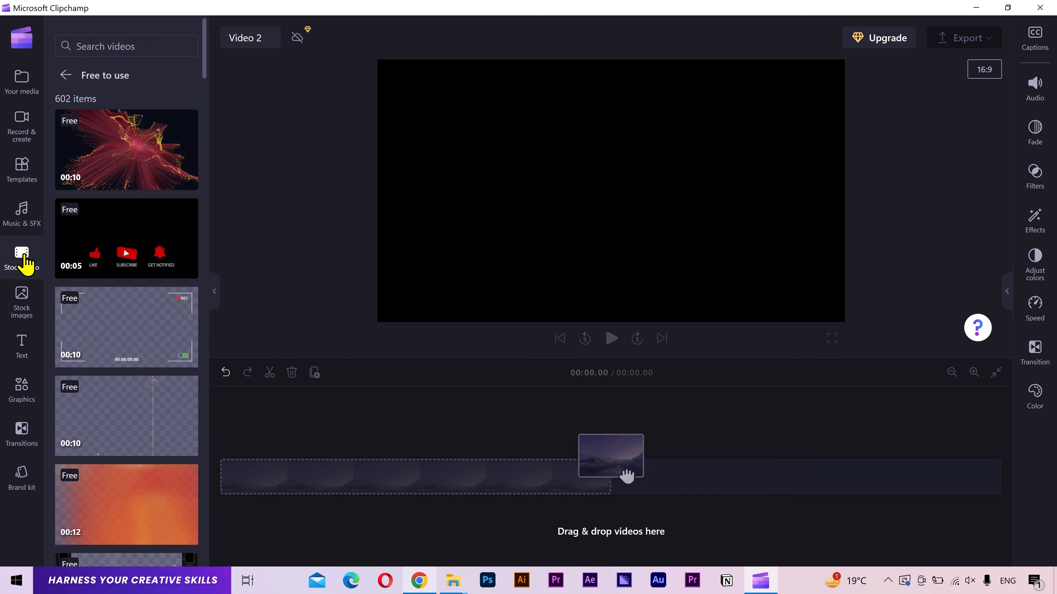
scroll(198, 251, "down", 5)
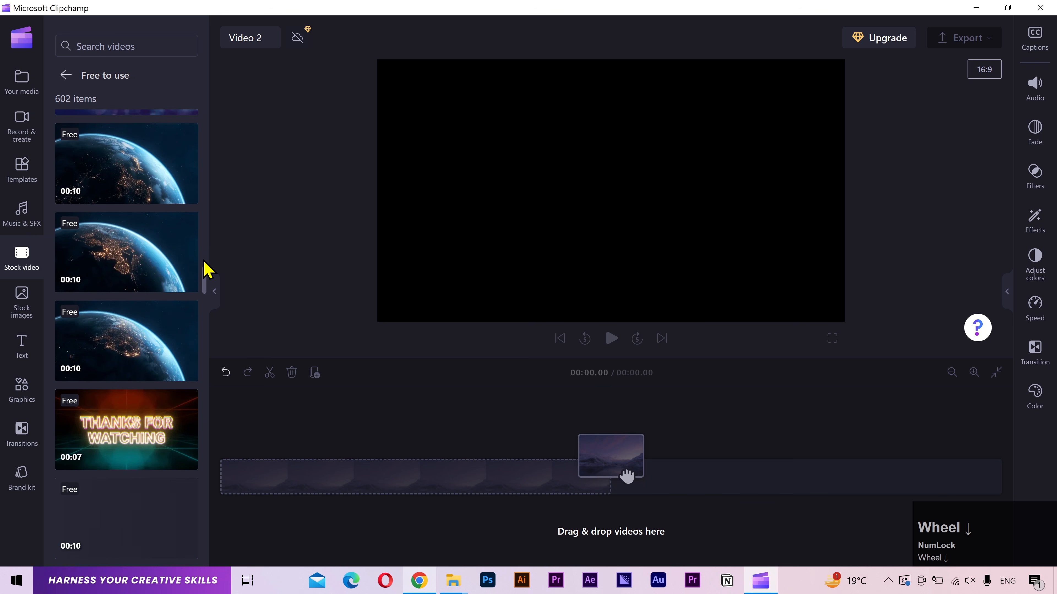
scroll(207, 270, "down", 5)
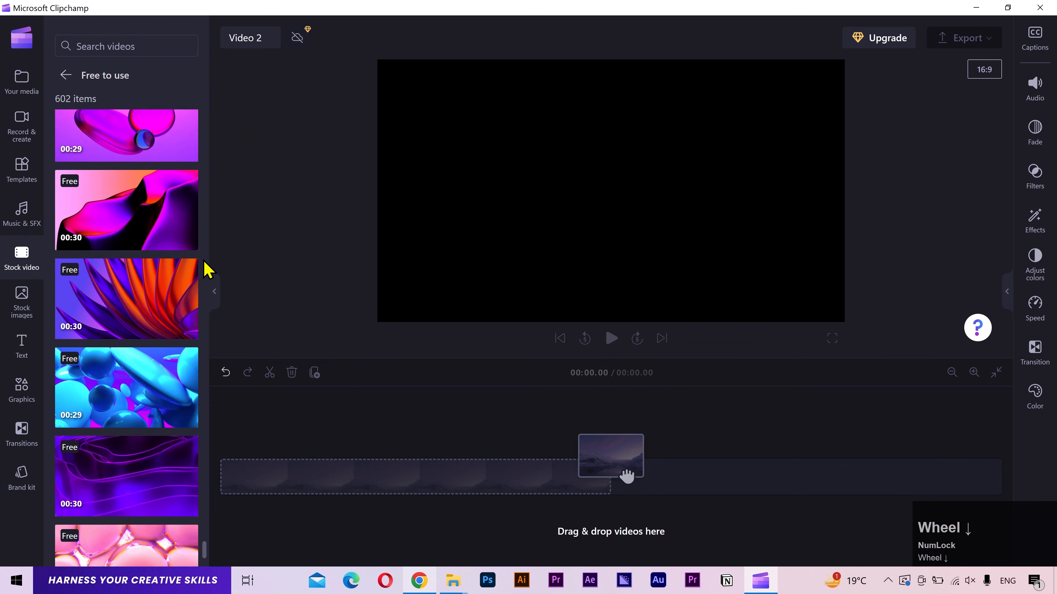
scroll(207, 299, "down", 5)
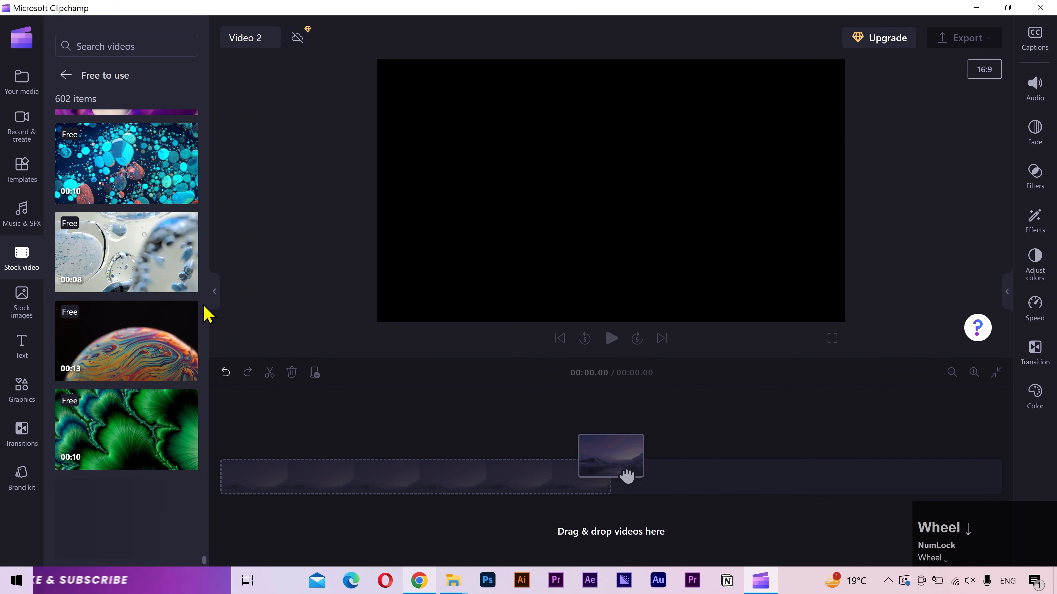
scroll(207, 315, "down", 5)
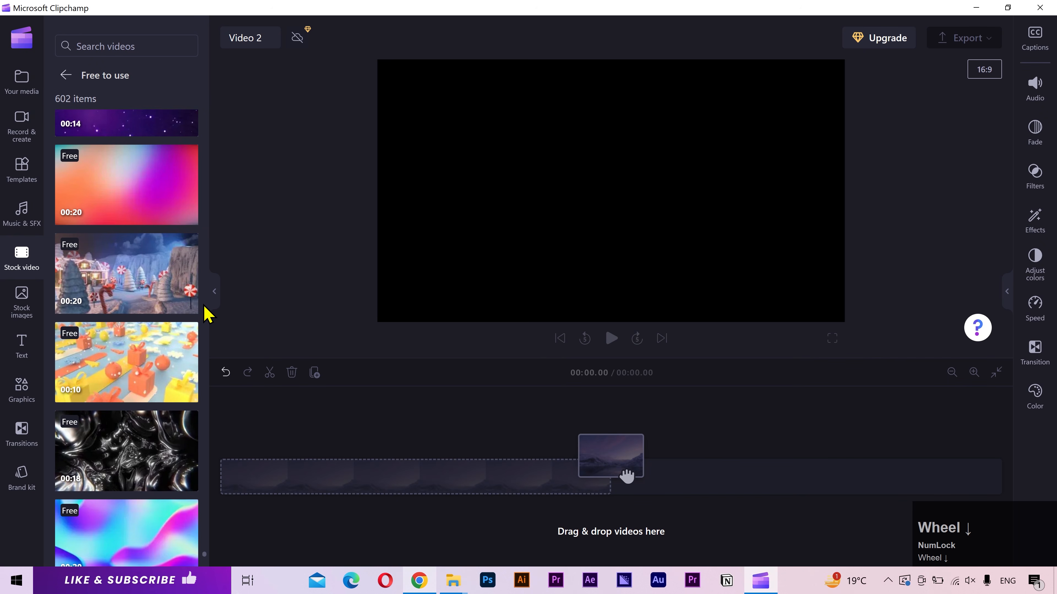
scroll(206, 315, "up", 5)
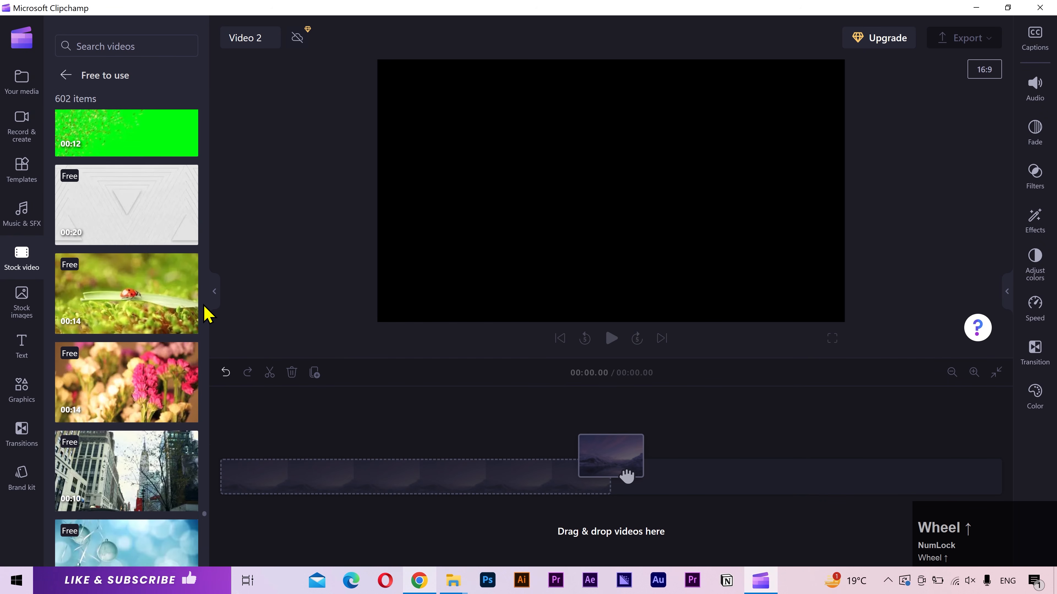
left_click(129, 410)
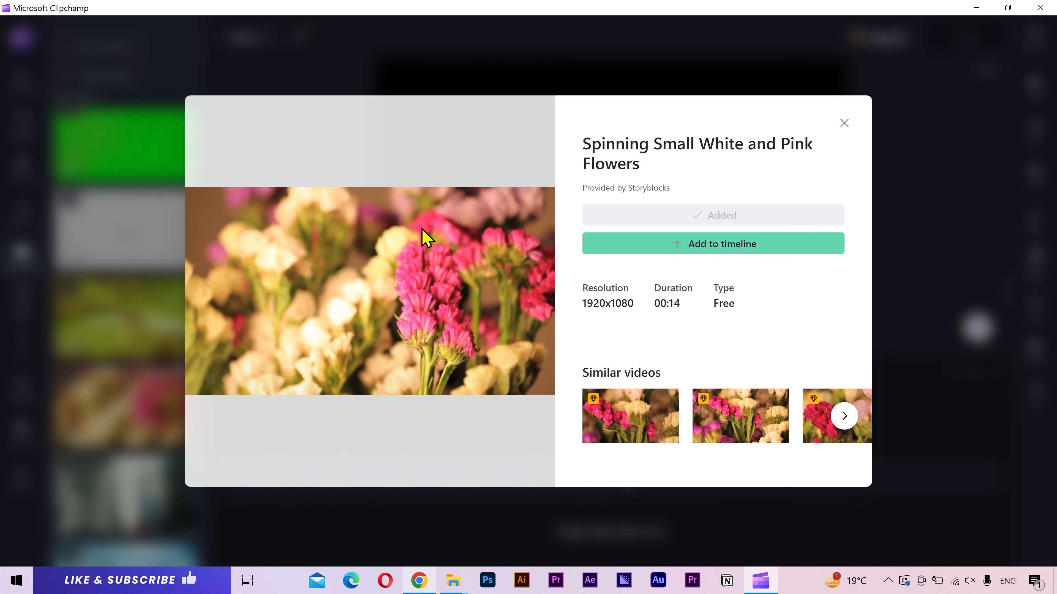
mouse_move(349, 230)
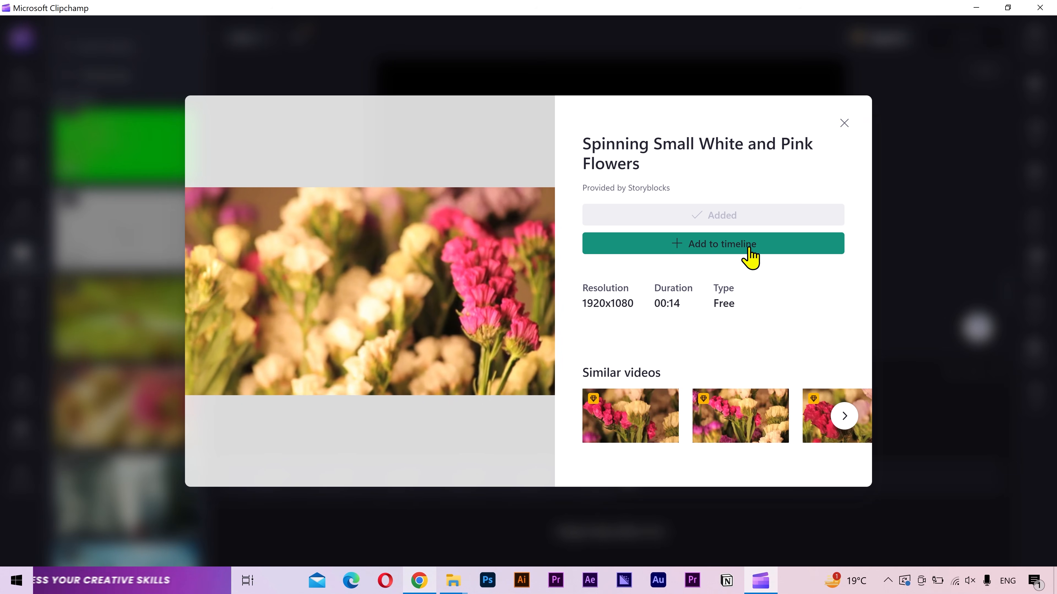
left_click(919, 294)
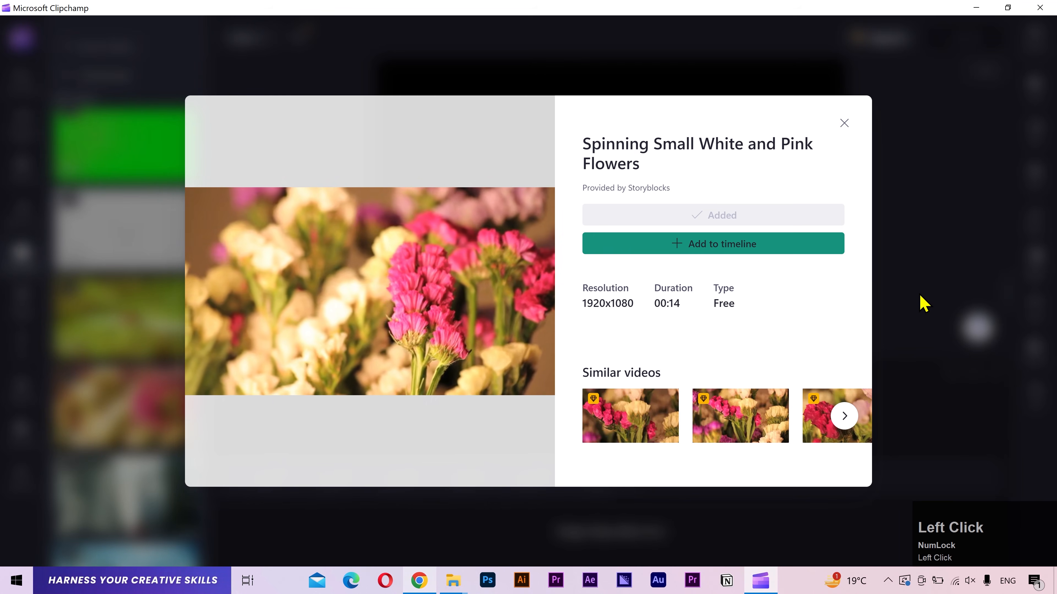
left_click_drag(111, 385, 279, 481)
key("space")
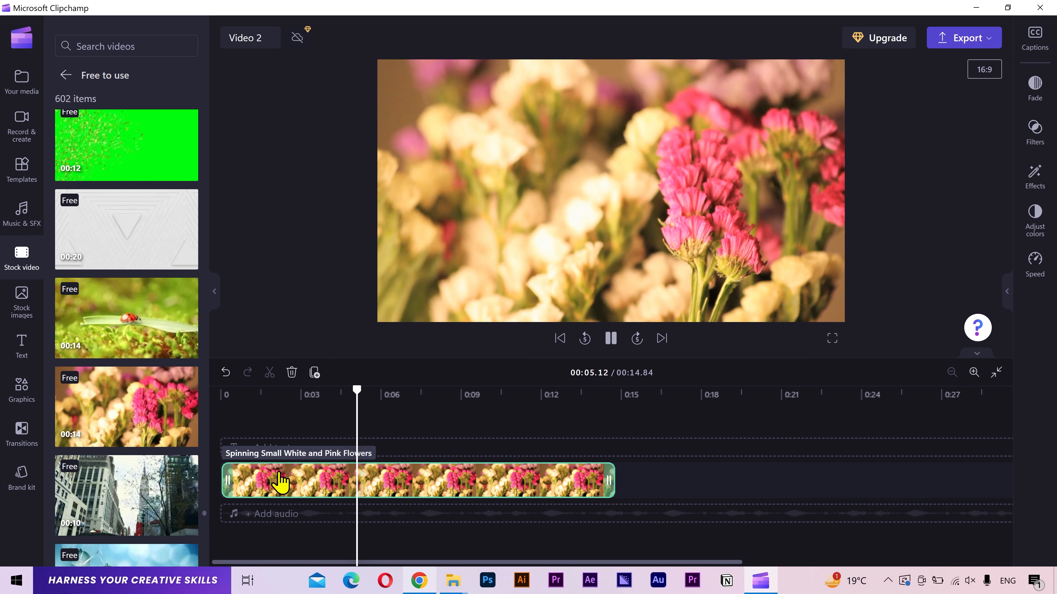
- Split the flower clip at 00:05.00 and delete the part after the cut
left_click(279, 481)
mouse_move(362, 392)
left_mouse_down()
mouse_move(342, 391)
mouse_move(384, 393)
mouse_move(358, 393)
mouse_move(369, 394)
left_mouse_up()
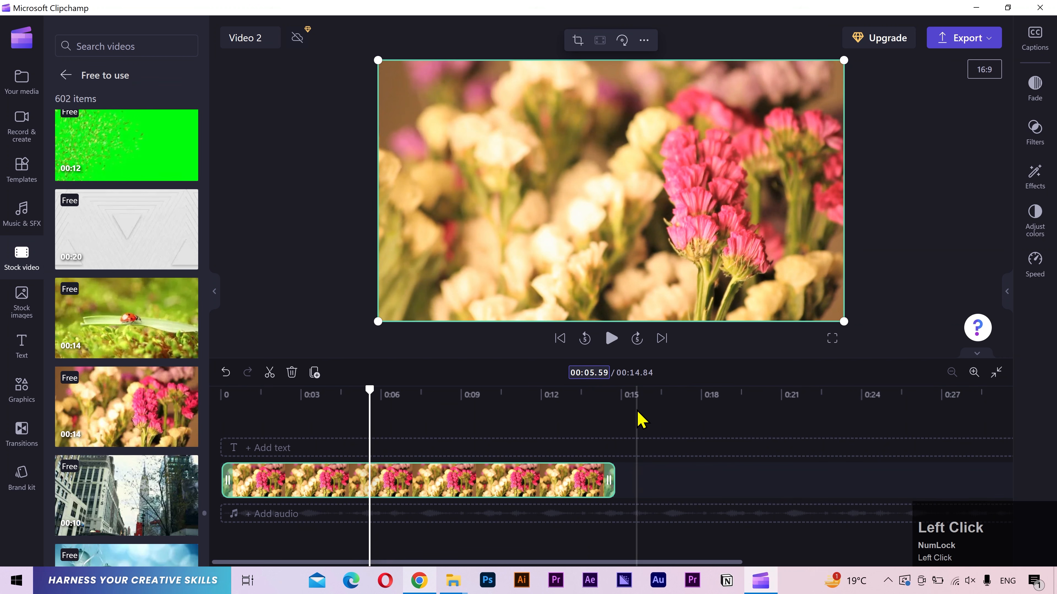
key("Right")
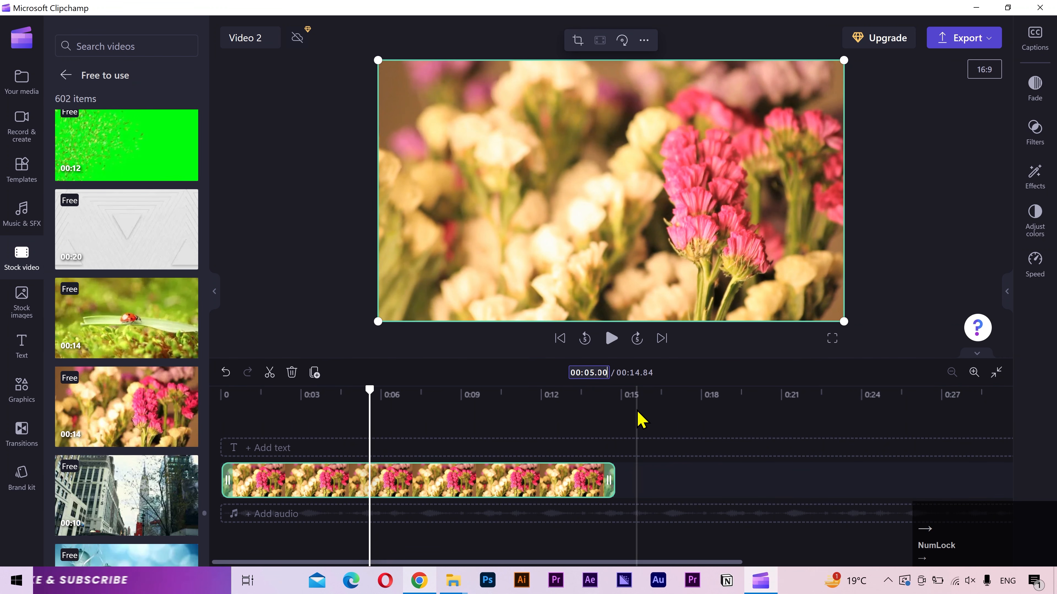
key("Return")
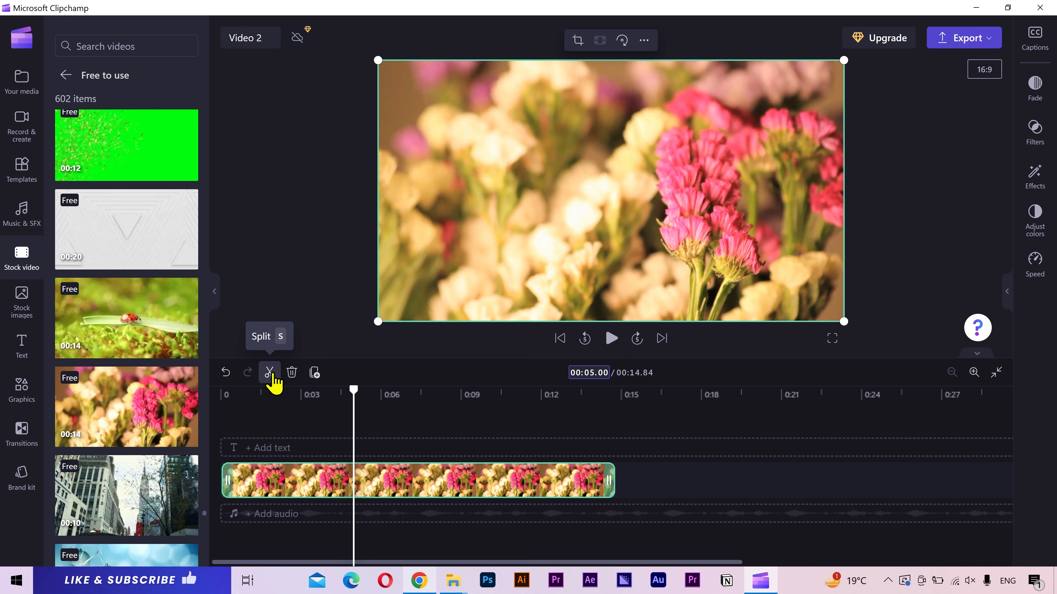
right_click(358, 487)
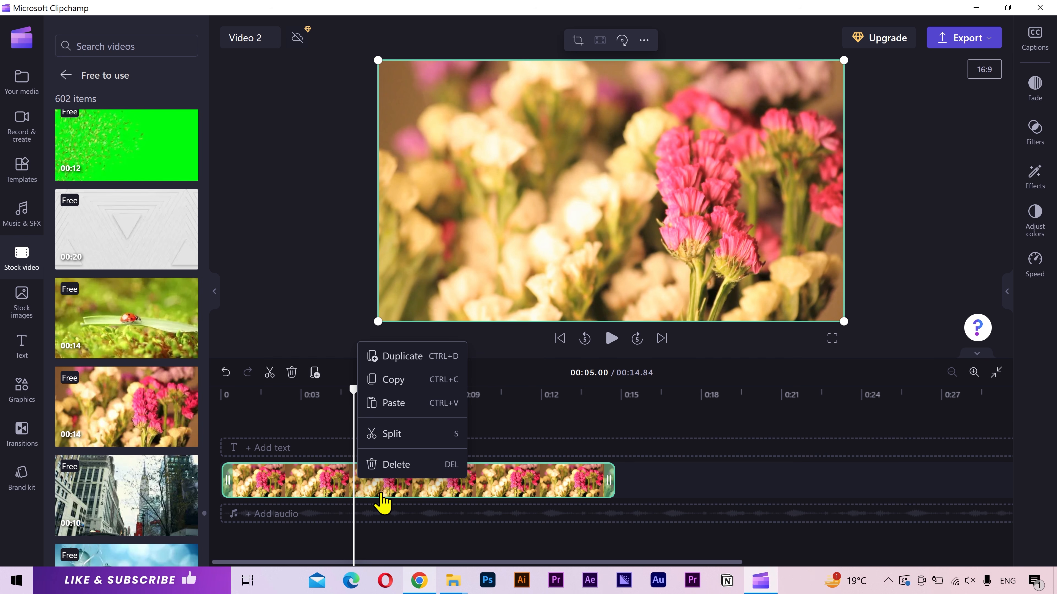
left_click(367, 495)
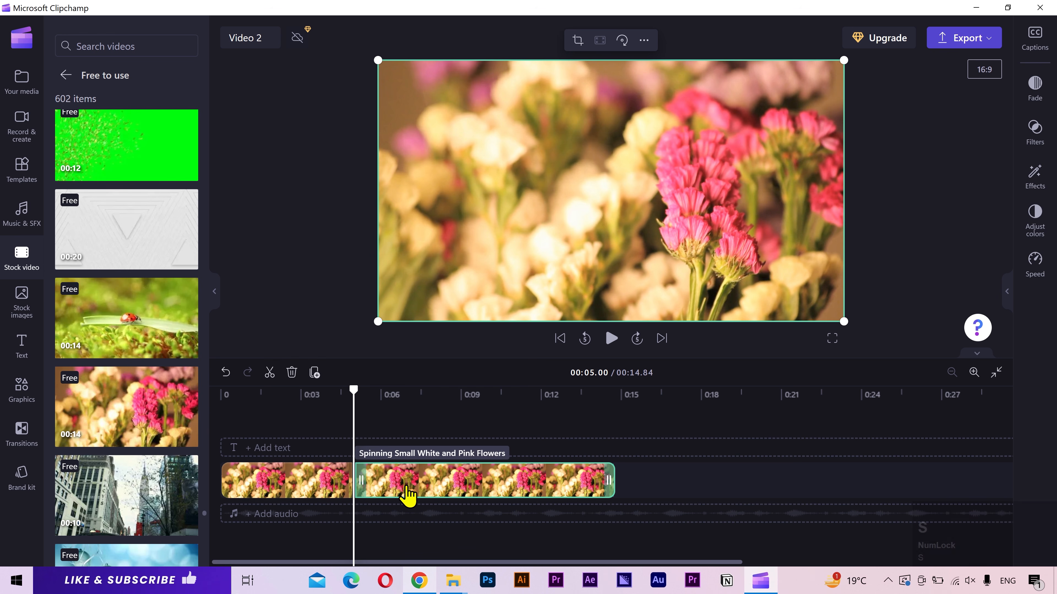
key("Delete")
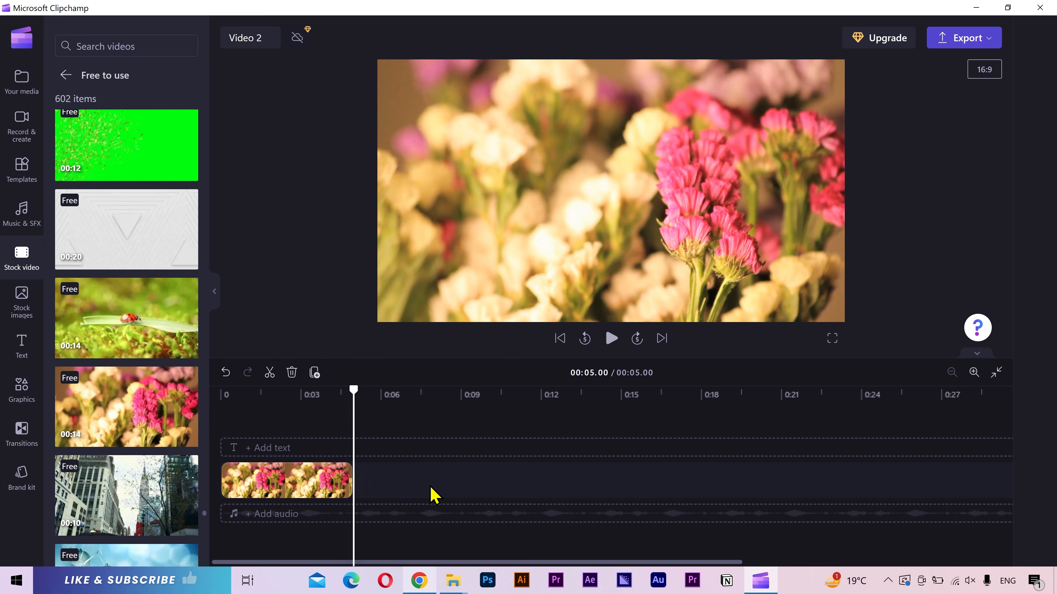
- Try extending the trimmed flower clip back to its full length, and undo the extension
left_click(349, 485)
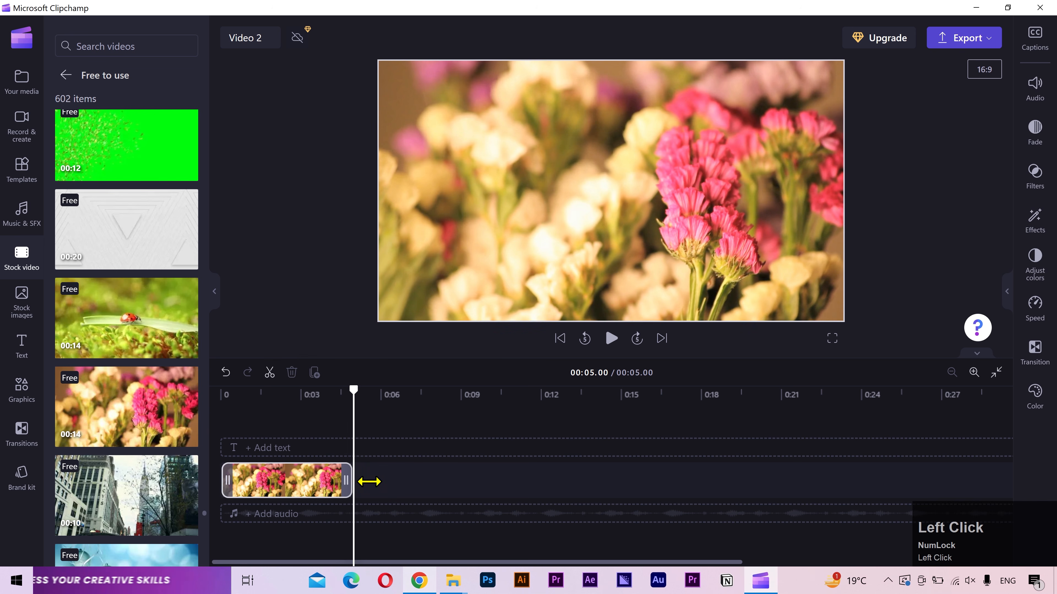
left_click_drag(369, 482, 582, 481)
left_click_drag(647, 480, 667, 482)
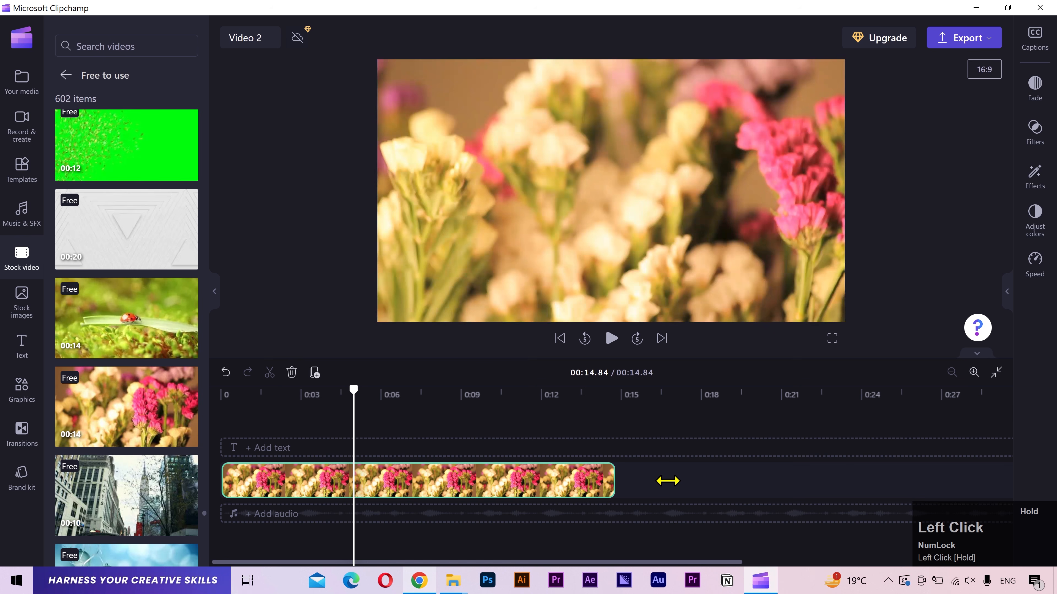
key("ctrl+z")
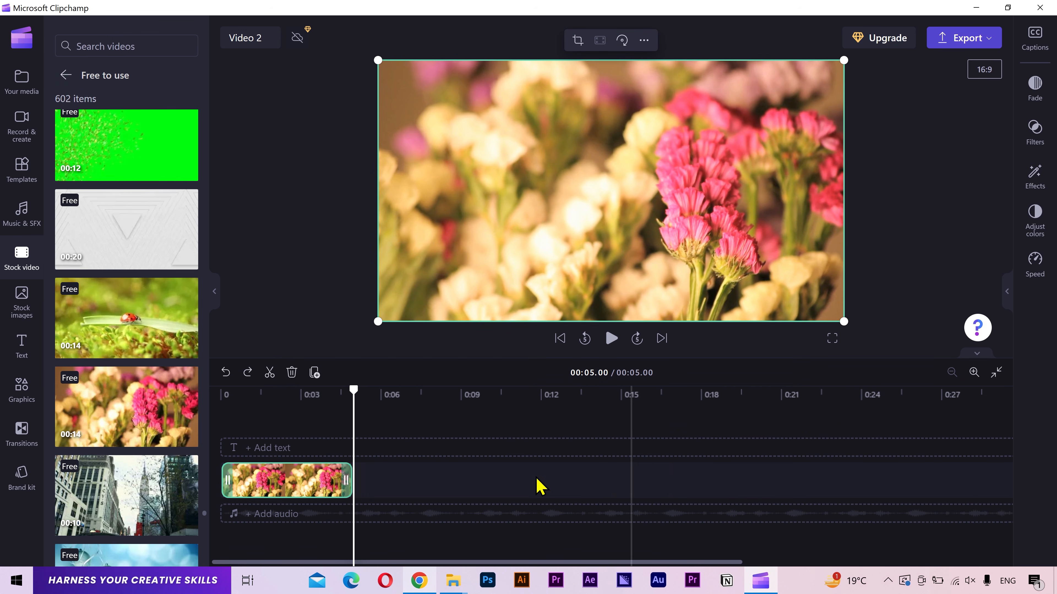
- Preview the free music track "In the sky" and place it on the audio track from the start of the timeline
left_click(33, 229)
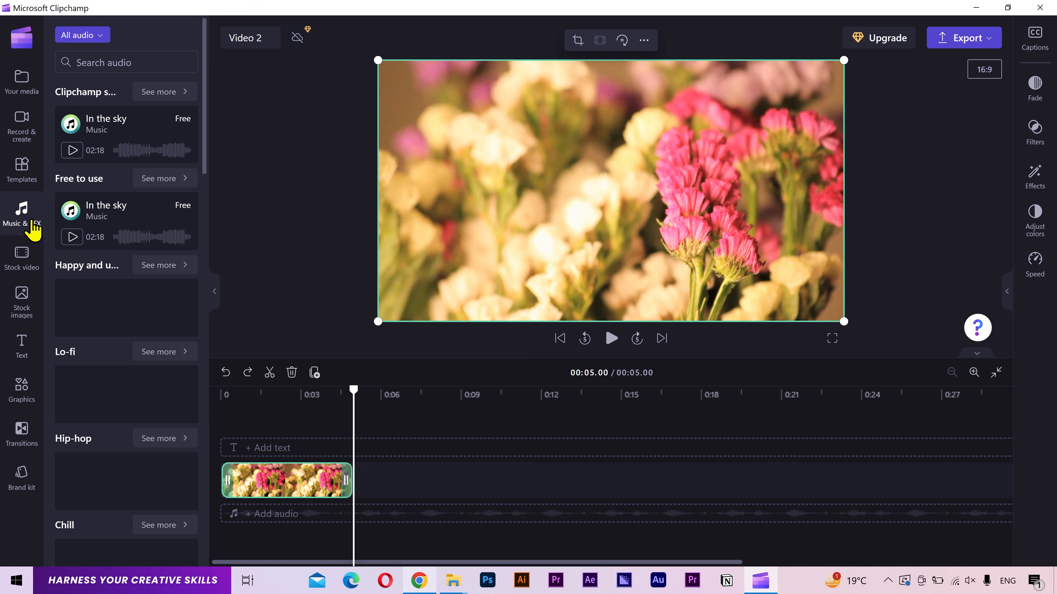
left_click(107, 37)
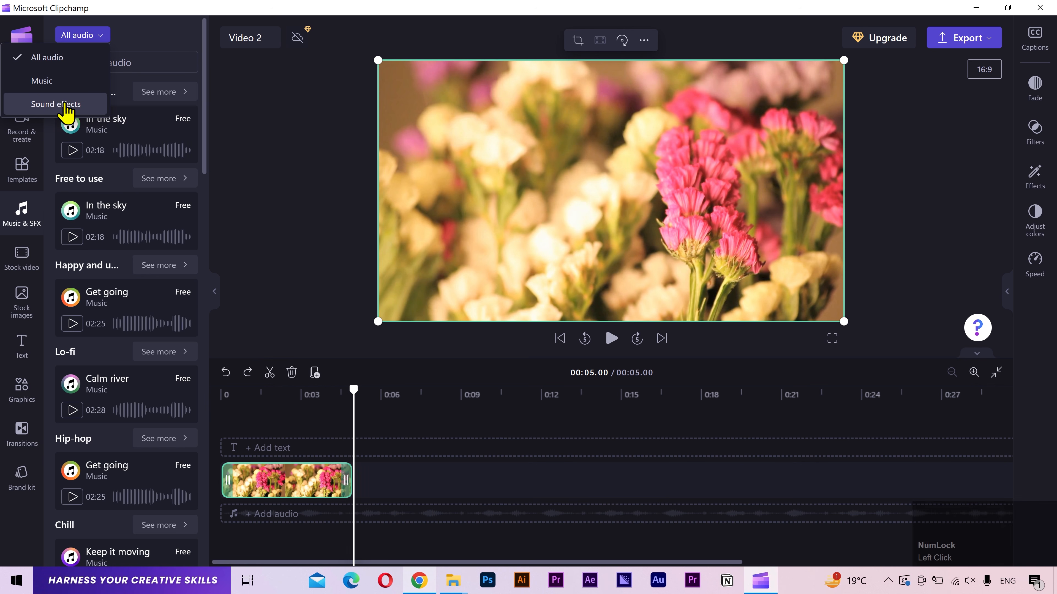
left_click(138, 49)
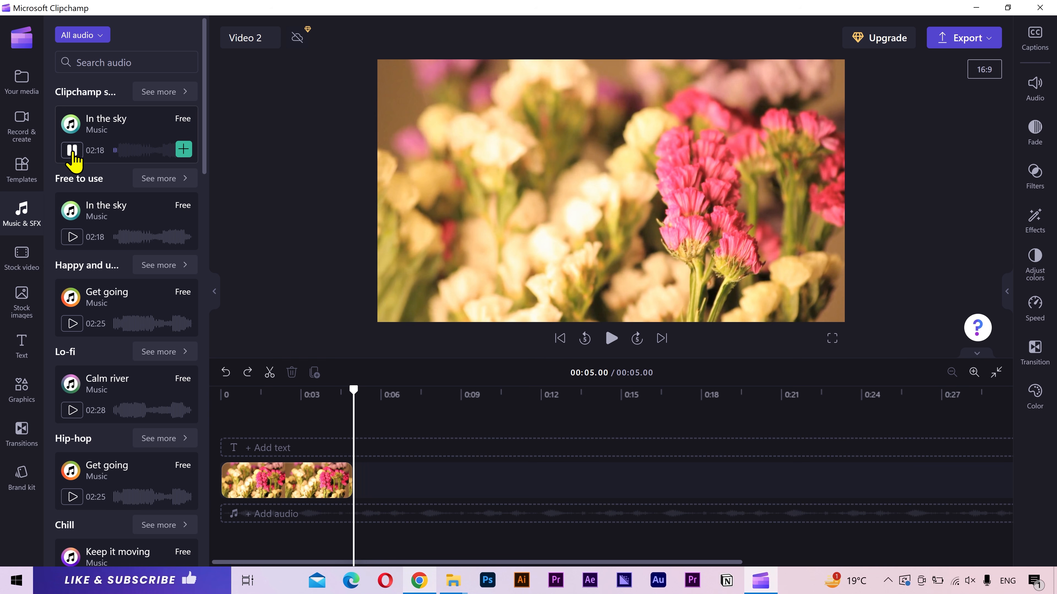
left_click(72, 150)
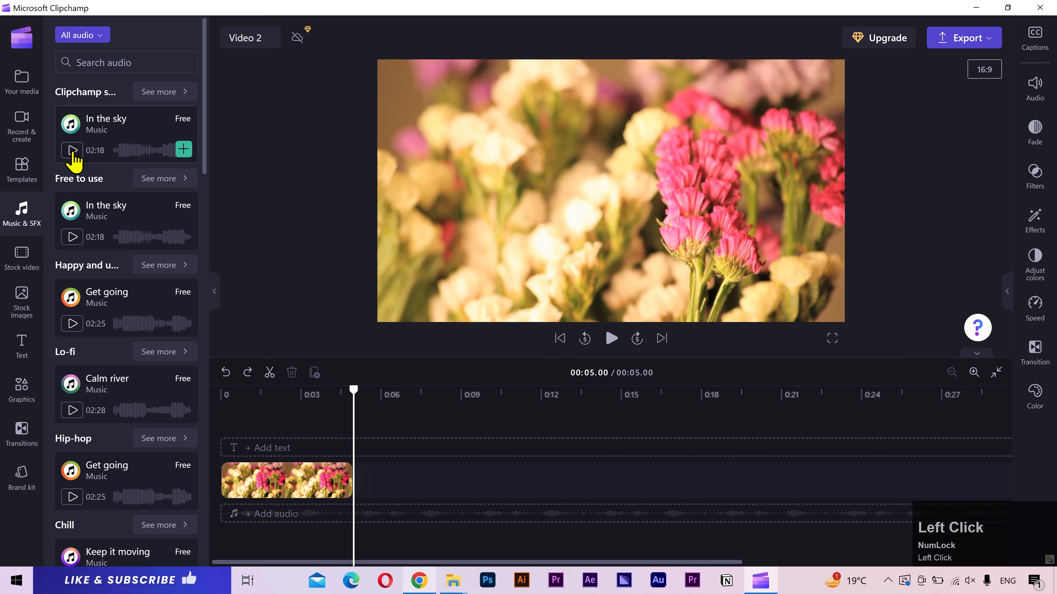
left_click_drag(111, 156, 274, 525)
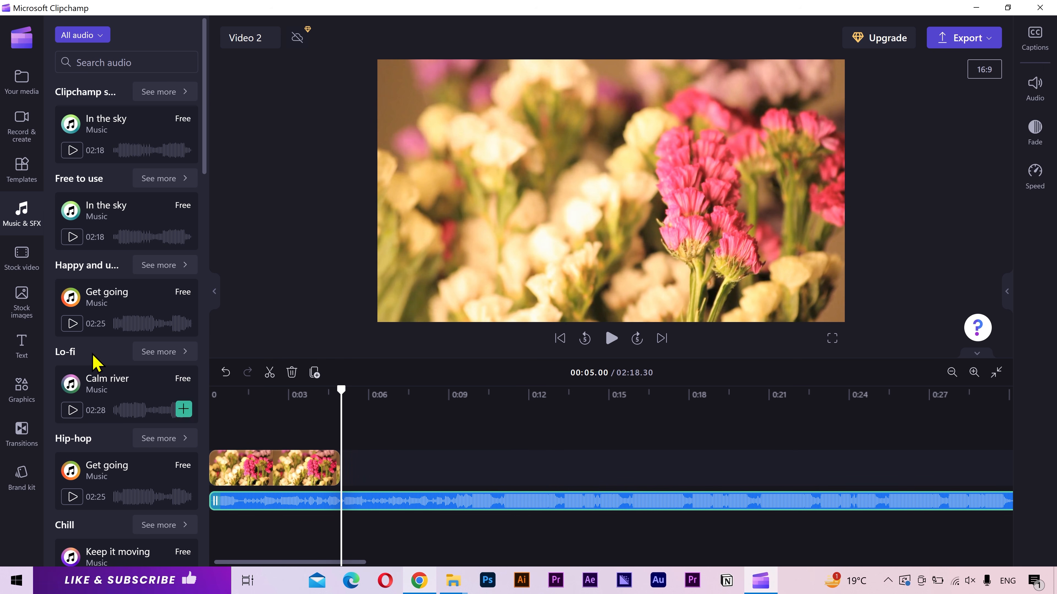
- Preview the free Butterflies clip from the "Perfect for green screen" stock videos and place it above the flower clip from the timeline start
left_click(22, 261)
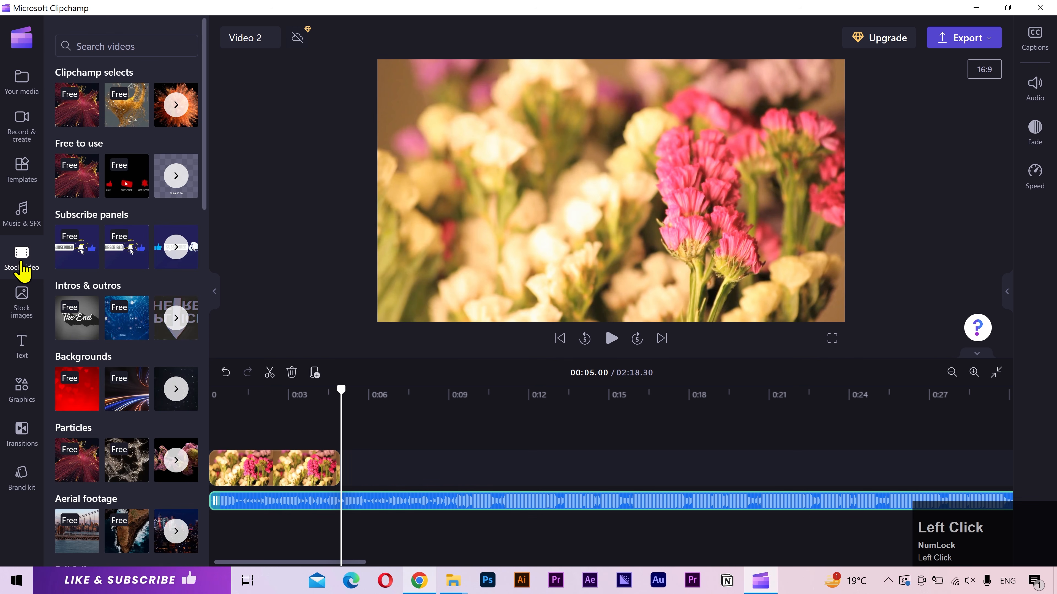
scroll(202, 308, "down", 10)
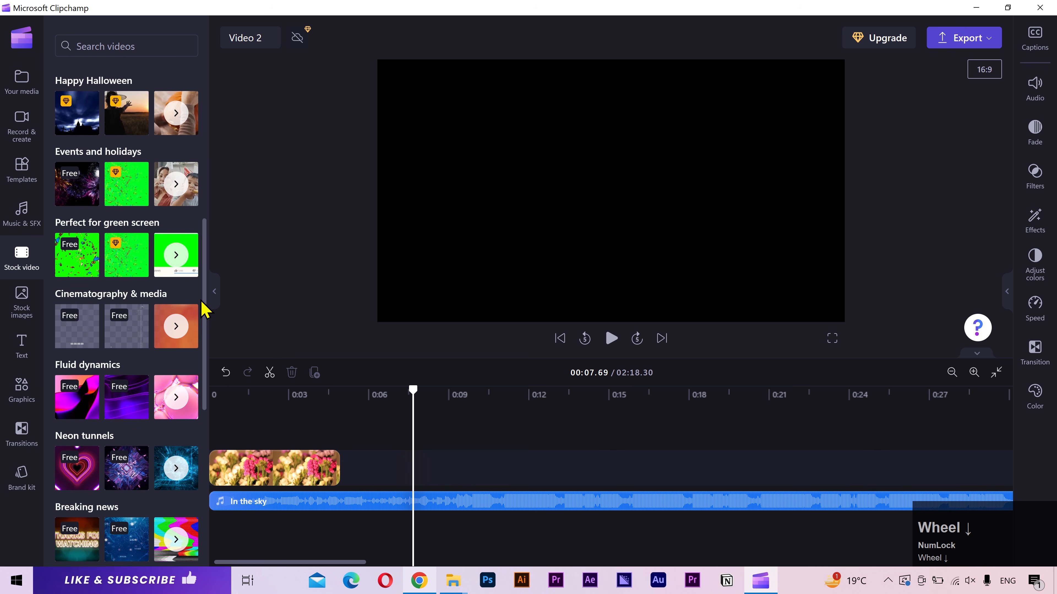
left_click(171, 229)
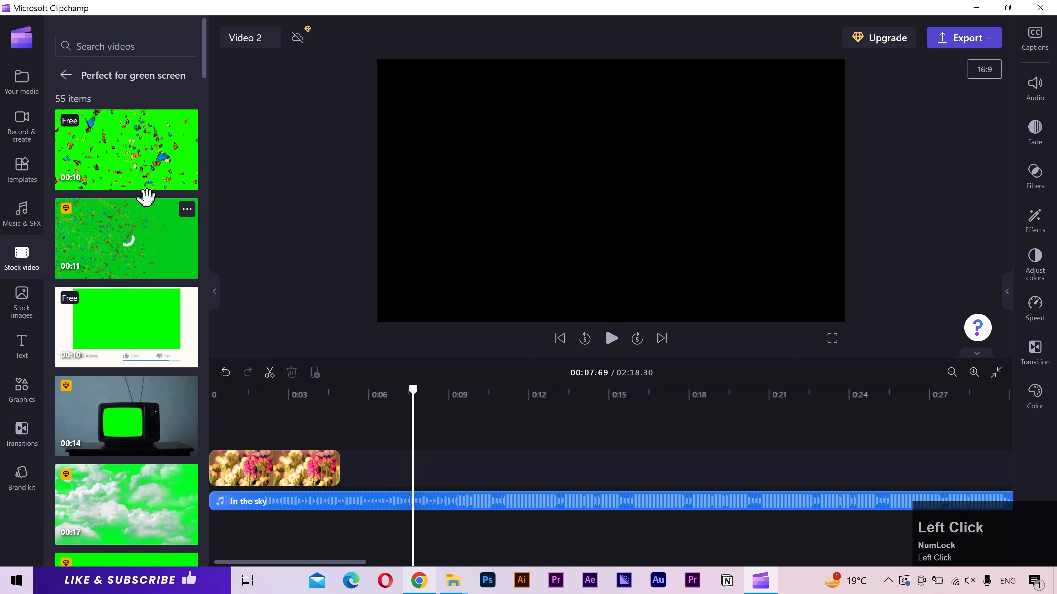
left_click(123, 172)
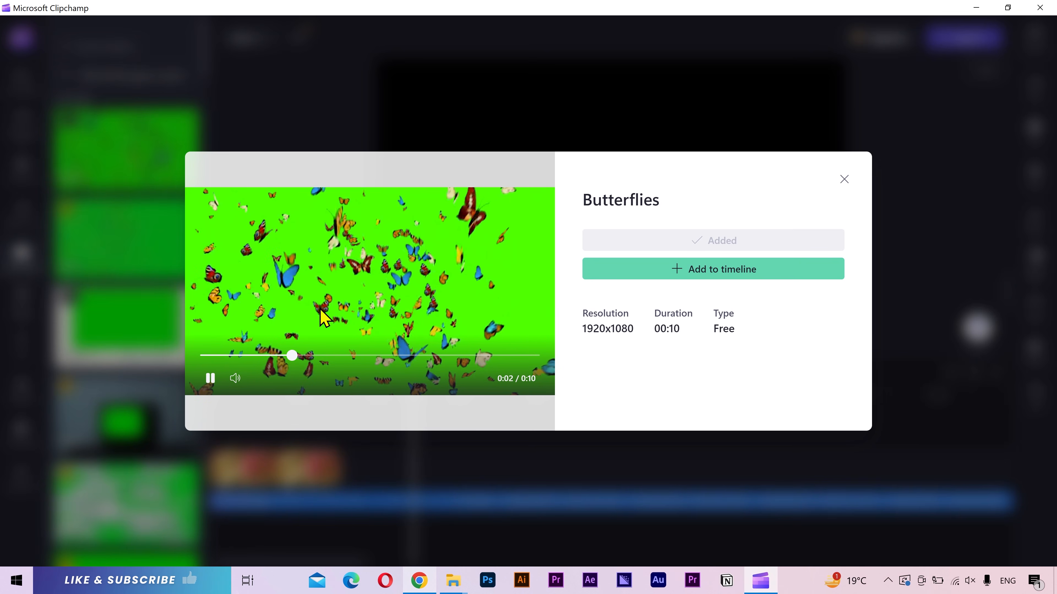
left_click(928, 317)
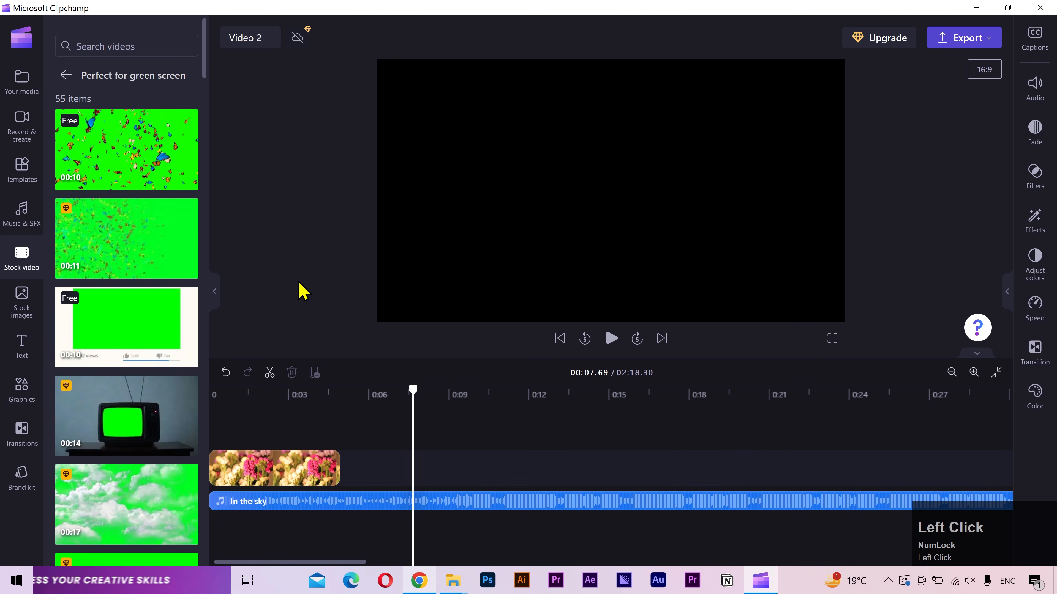
left_click_drag(114, 146, 233, 447)
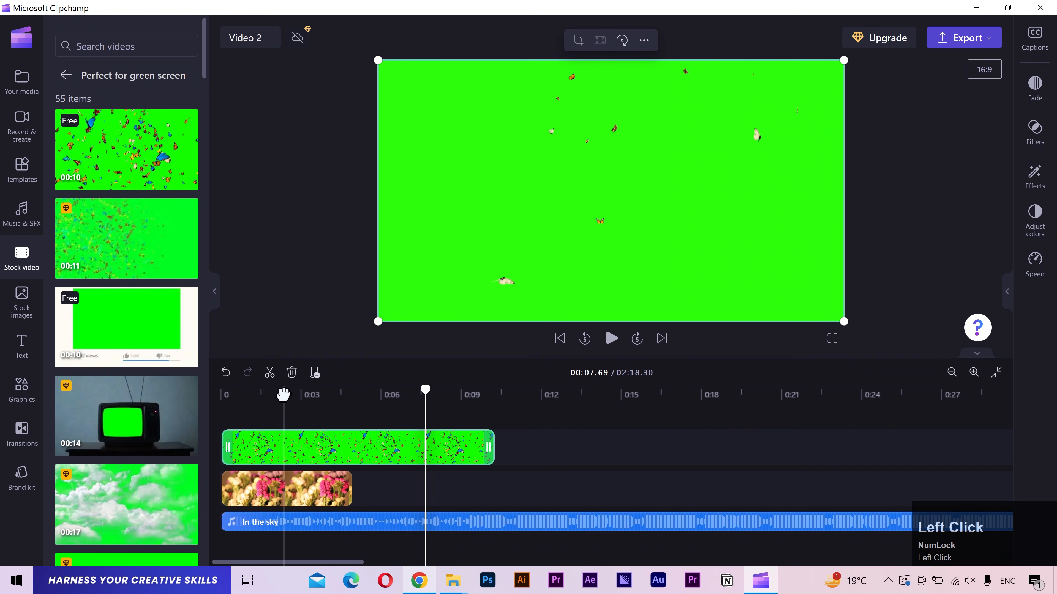
- Apply the Green screen effect to the butterflies clip so the flower clip shows behind it
left_click(284, 394)
left_click_drag(280, 394, 279, 391)
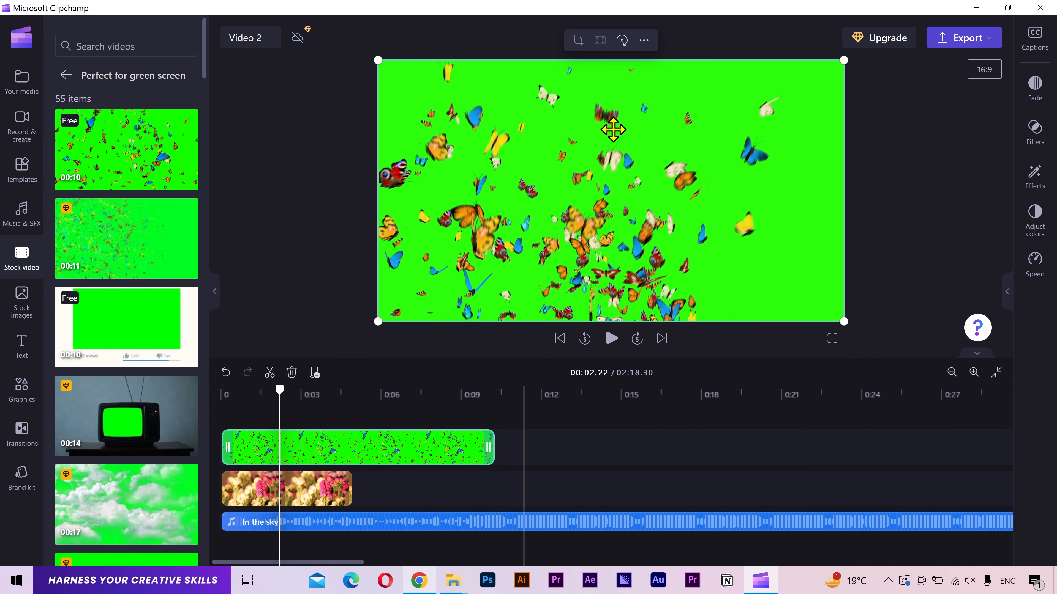
left_click(288, 449)
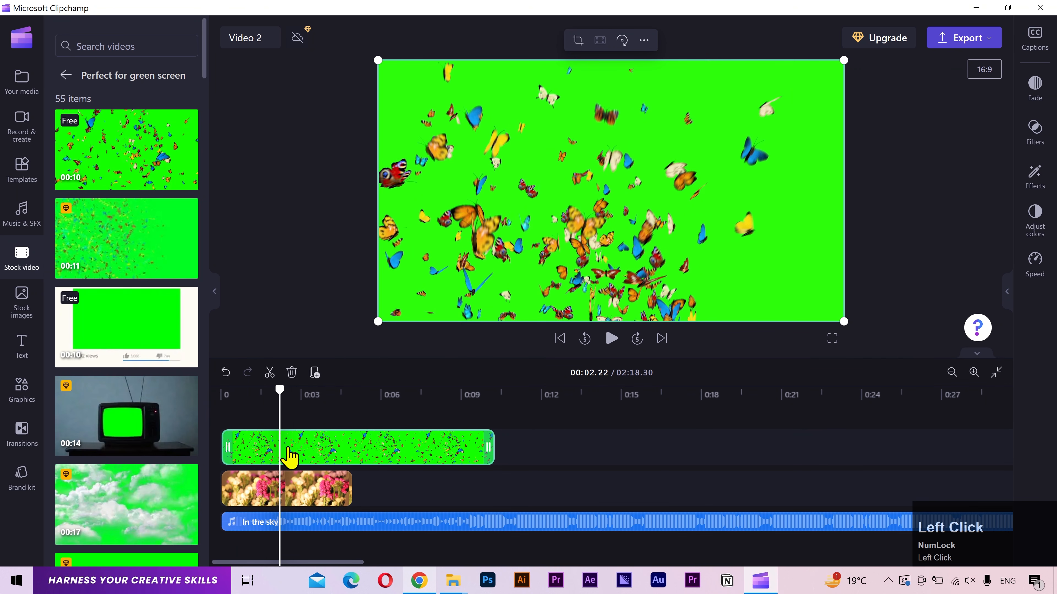
left_click(1035, 175)
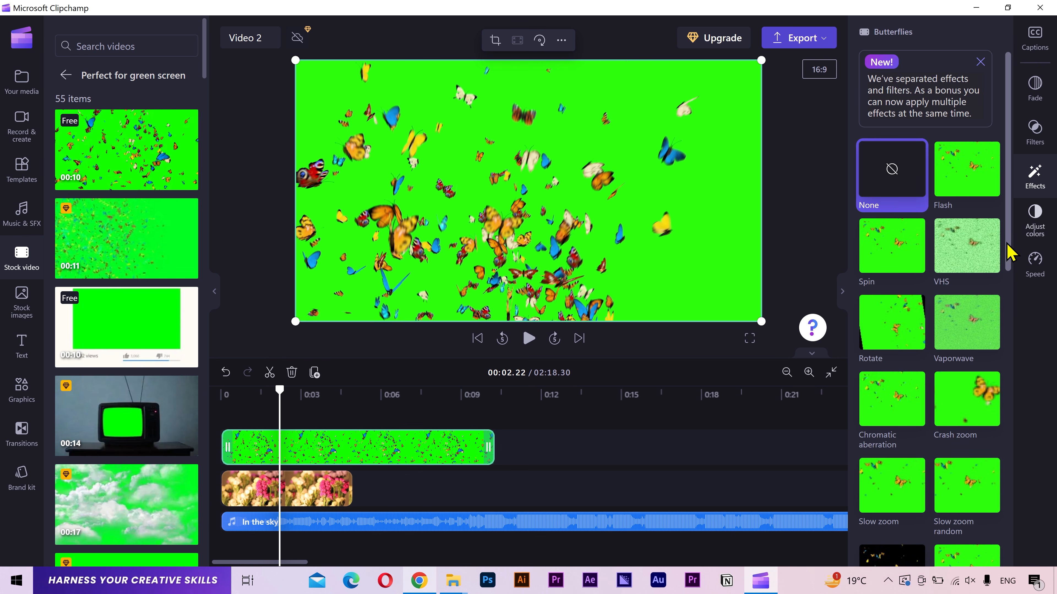
scroll(1007, 264, "down", 5)
left_click(881, 344)
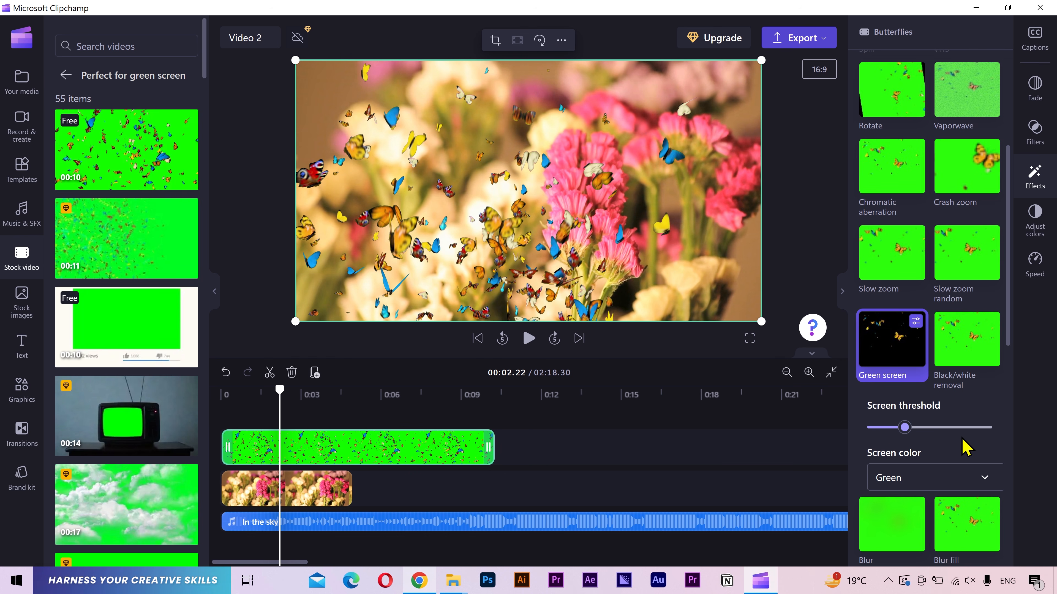
left_click(1035, 174)
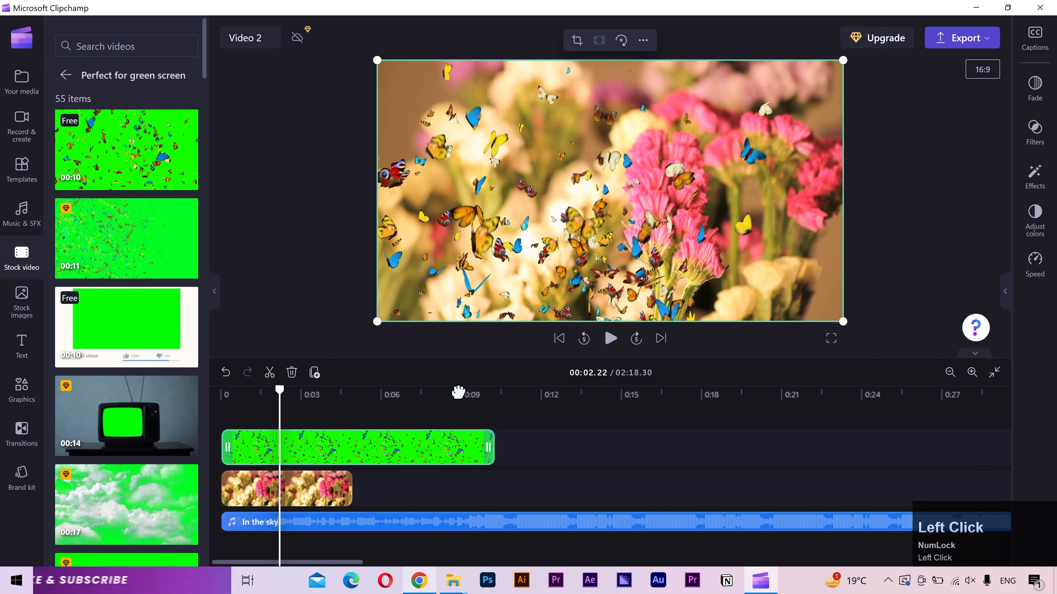
- Play the butterflies-over-flowers composite from the beginning and return the playhead to 00:00.00
left_click_drag(308, 393, 219, 393)
key("space")
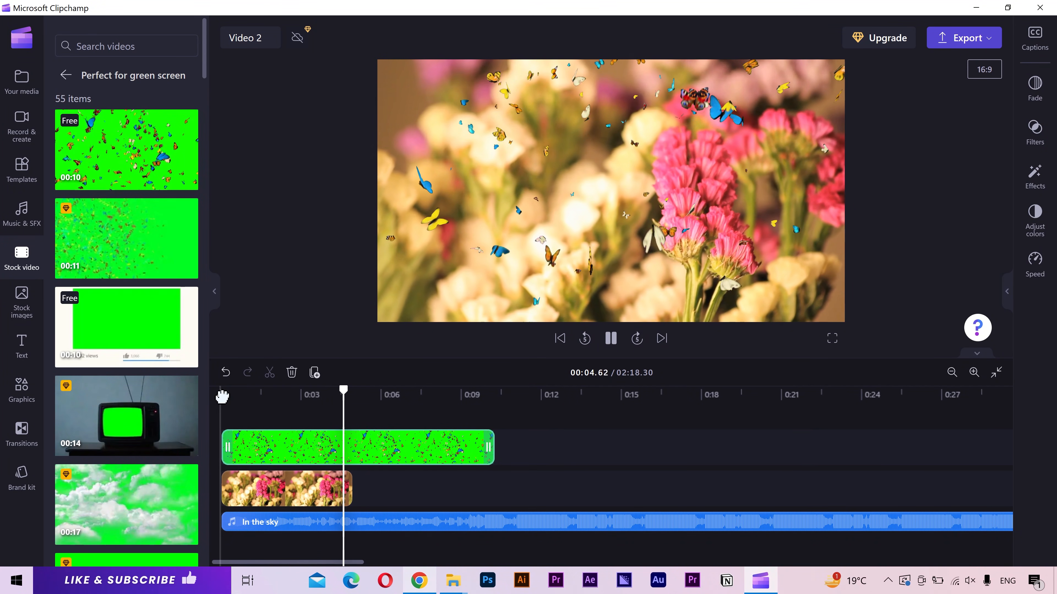
key("space")
left_click(222, 395)
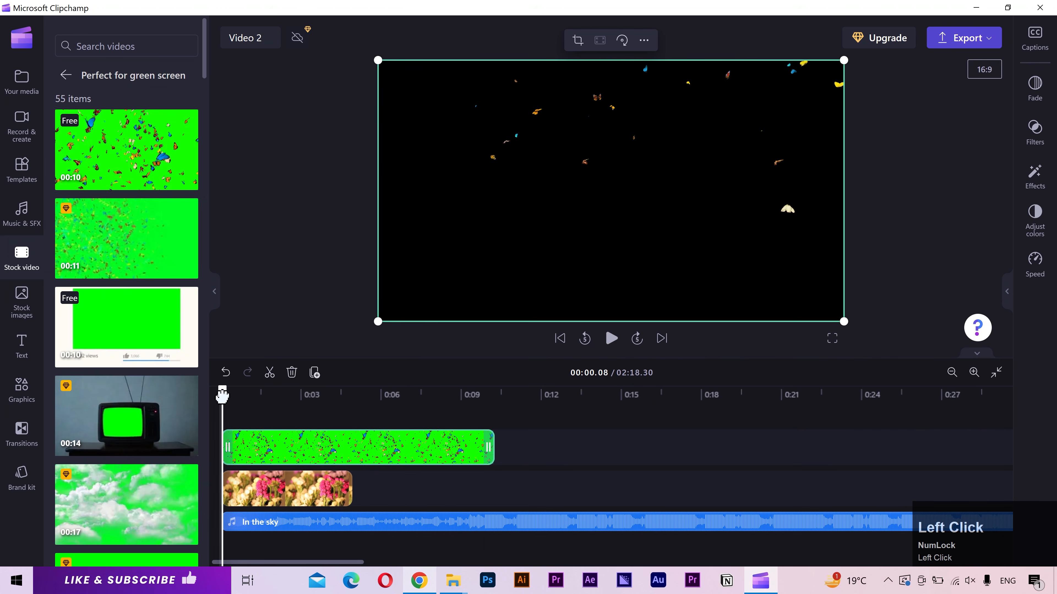
left_click_drag(222, 396, 219, 393)
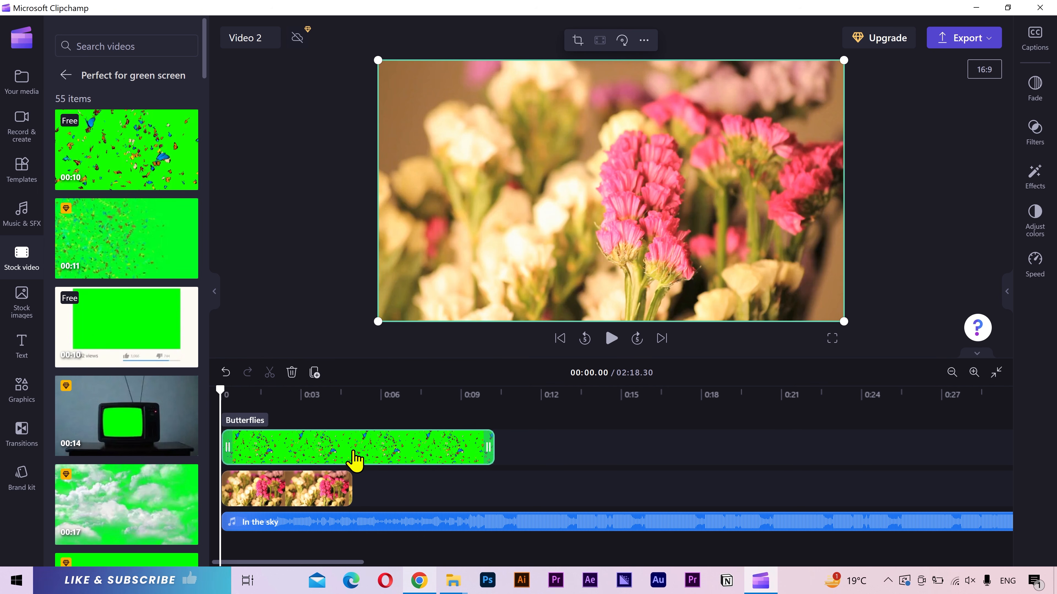
- Try extending the flower clip to the end of the butterflies clip, and undo the extension
left_click_drag(350, 489, 491, 489)
key("ctrl+z")
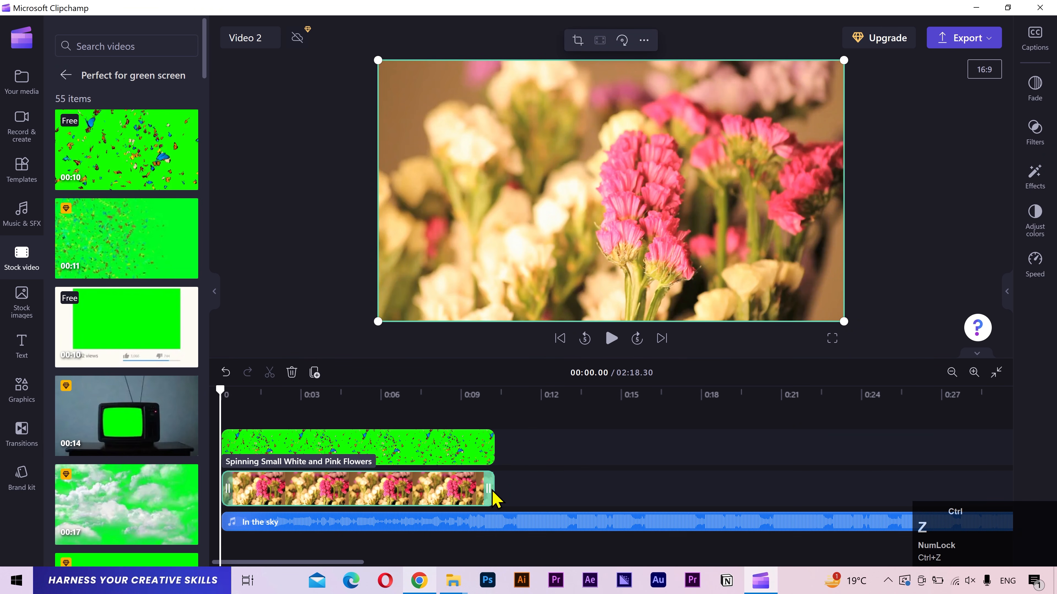
key("ctrl+z")
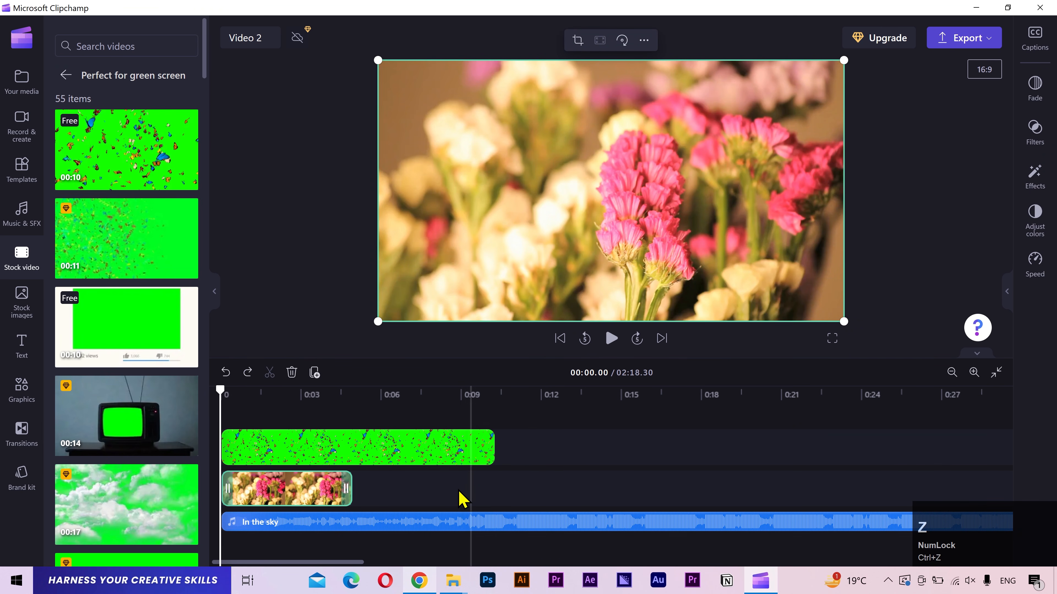
- Duplicate the flower clip so the copy follows the original, and move the playhead into the copy at 00:07.38
left_click(299, 495)
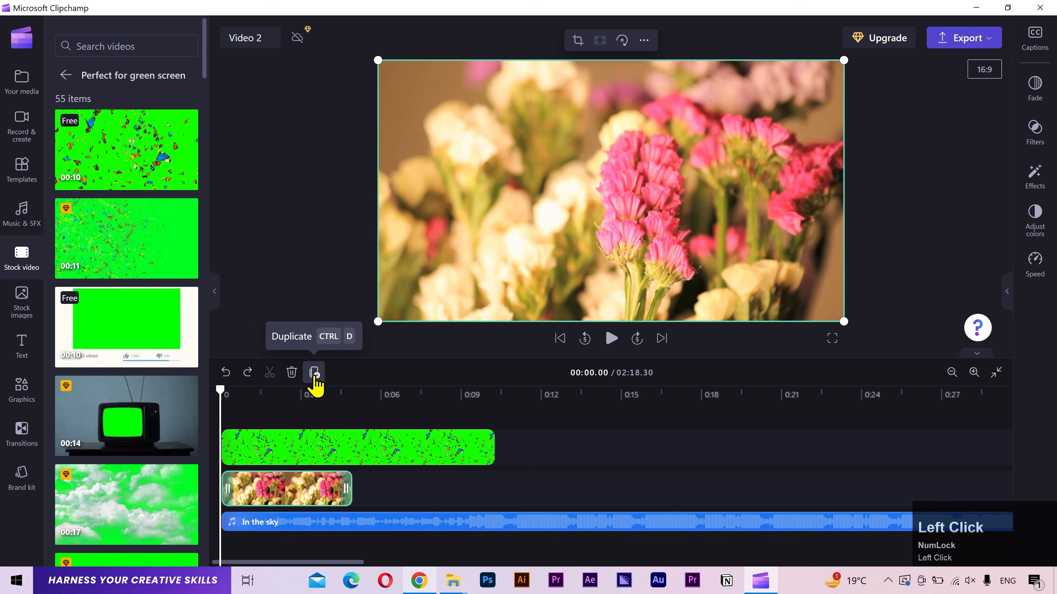
right_click(308, 491)
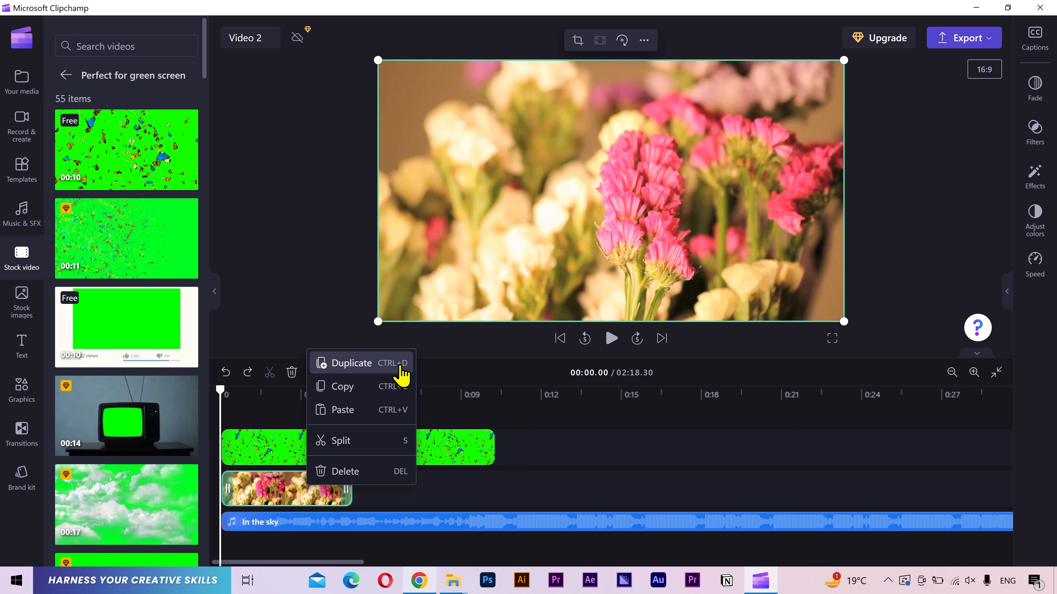
left_click(283, 491)
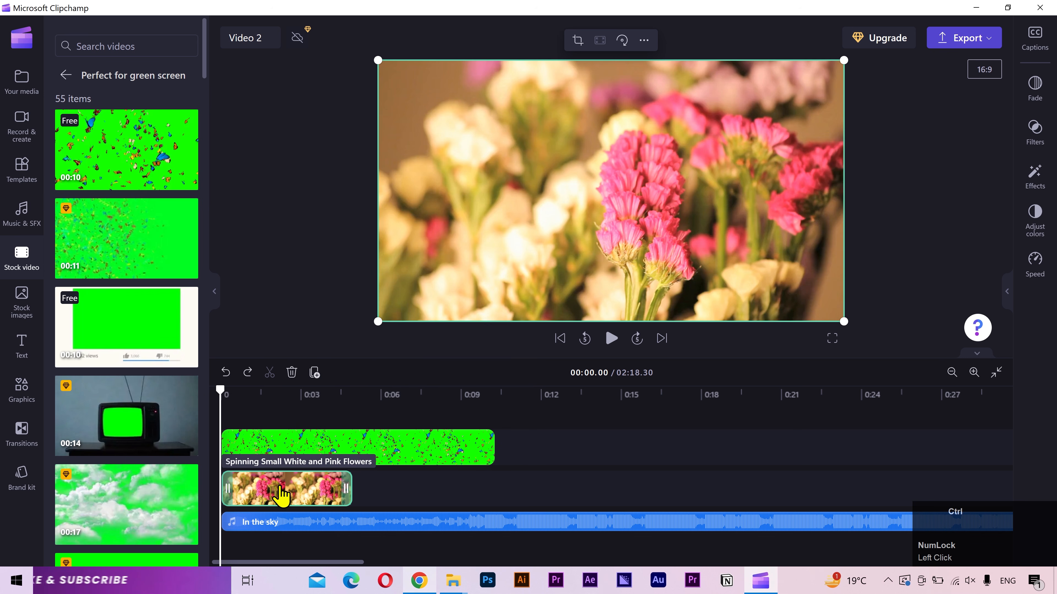
key("ctrl+d")
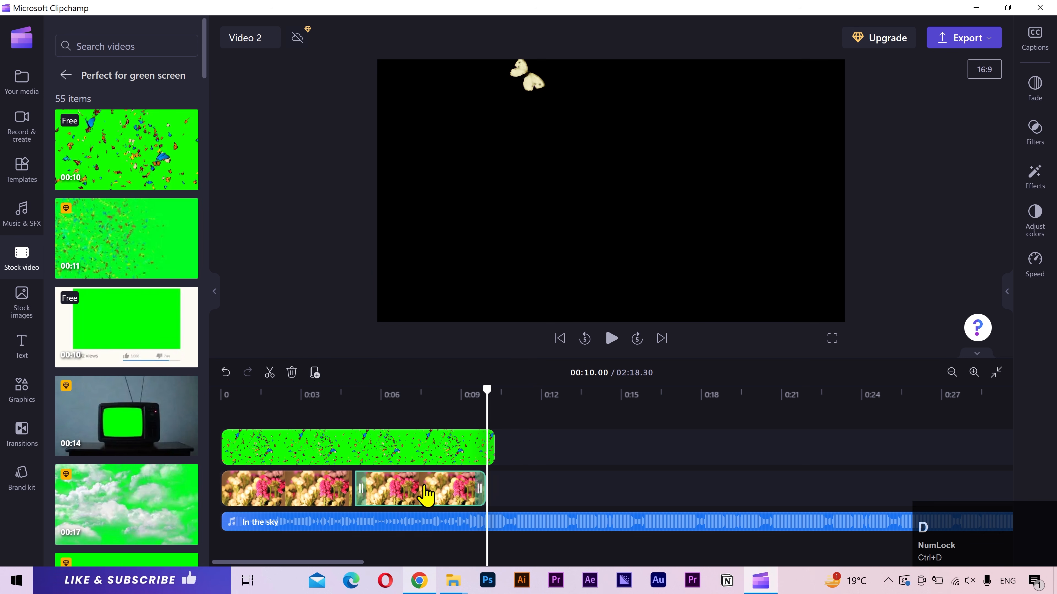
left_click(417, 393)
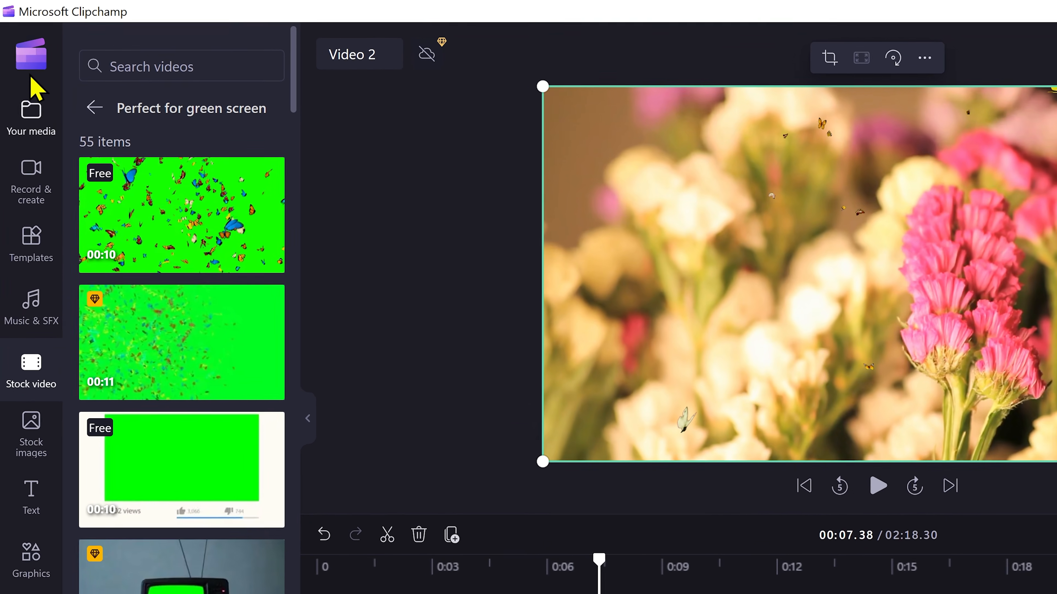
- Look through the program's full list of keyboard shortcuts and close it
left_click(22, 38)
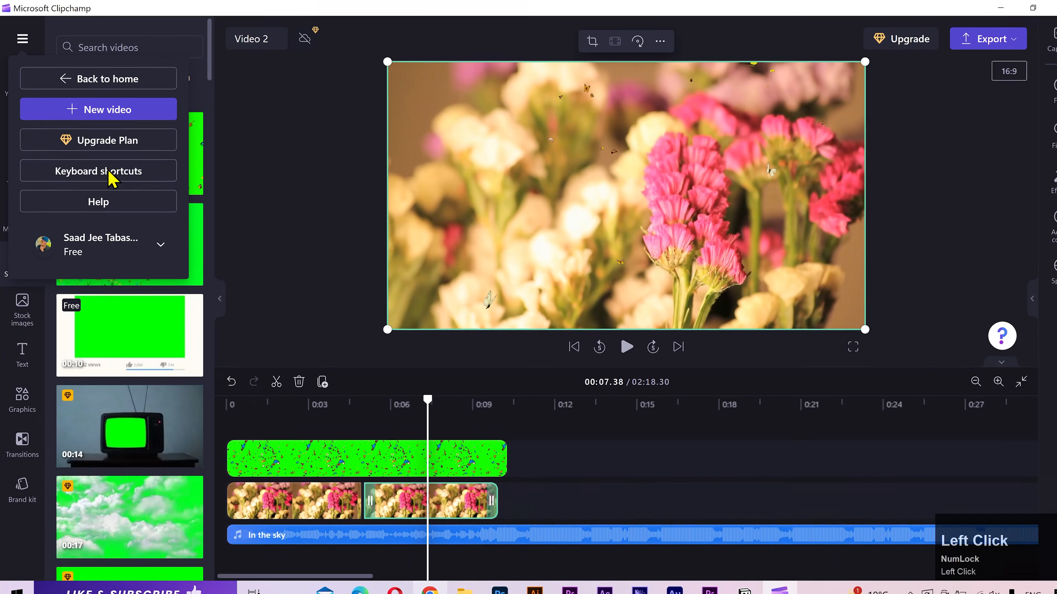
left_click(157, 252)
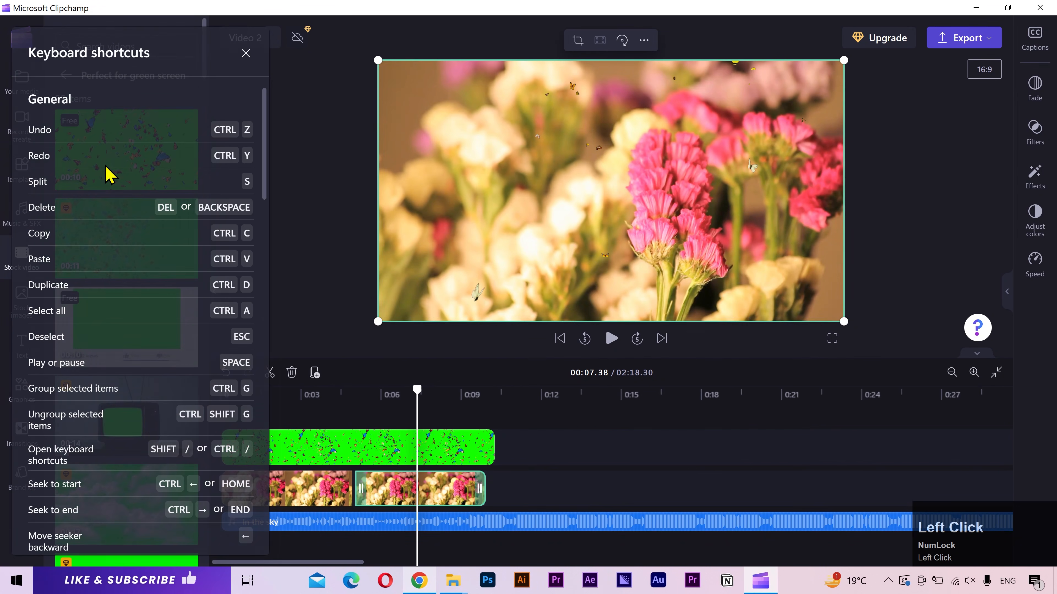
scroll(253, 234, "down", 20)
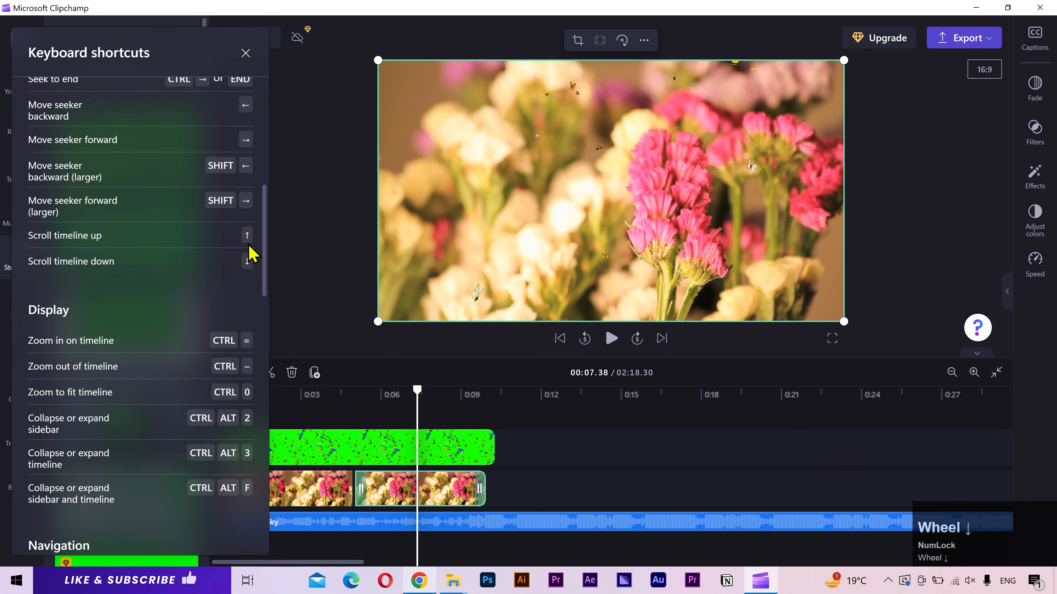
scroll(247, 292, "down", 12)
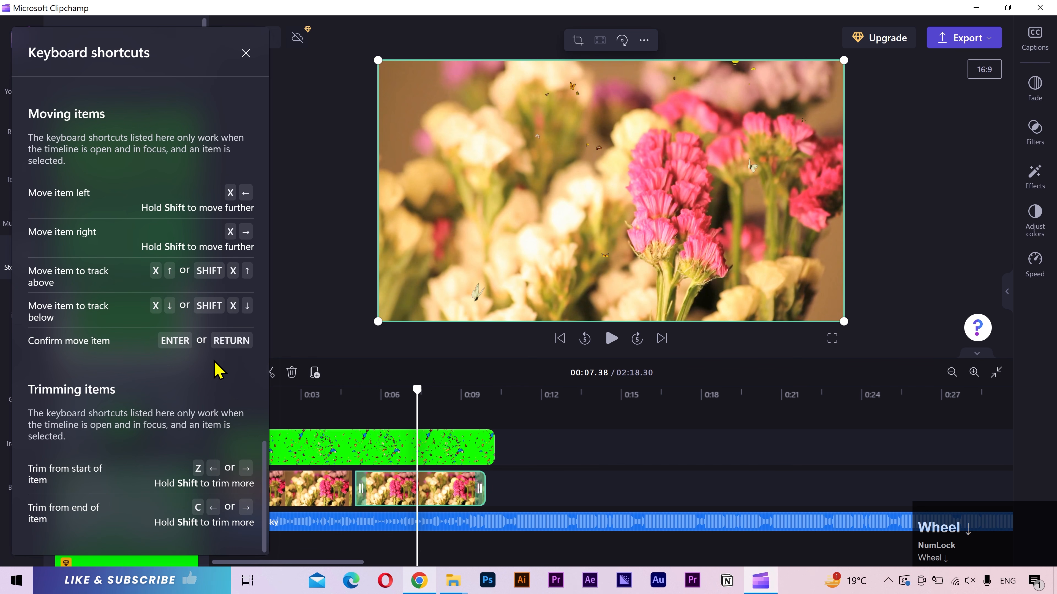
left_click(244, 54)
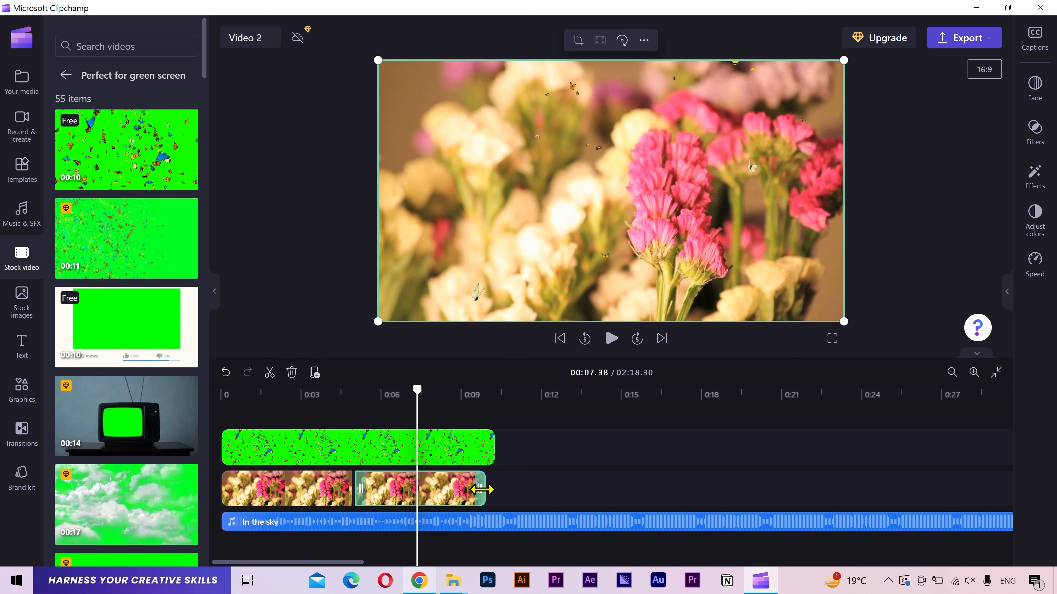
- Extend the second flower clip to the end of the butterflies clip, and play the video across the cut between the flower clips
left_click_drag(481, 490, 494, 490)
left_click_drag(288, 394, 216, 392)
key("space")
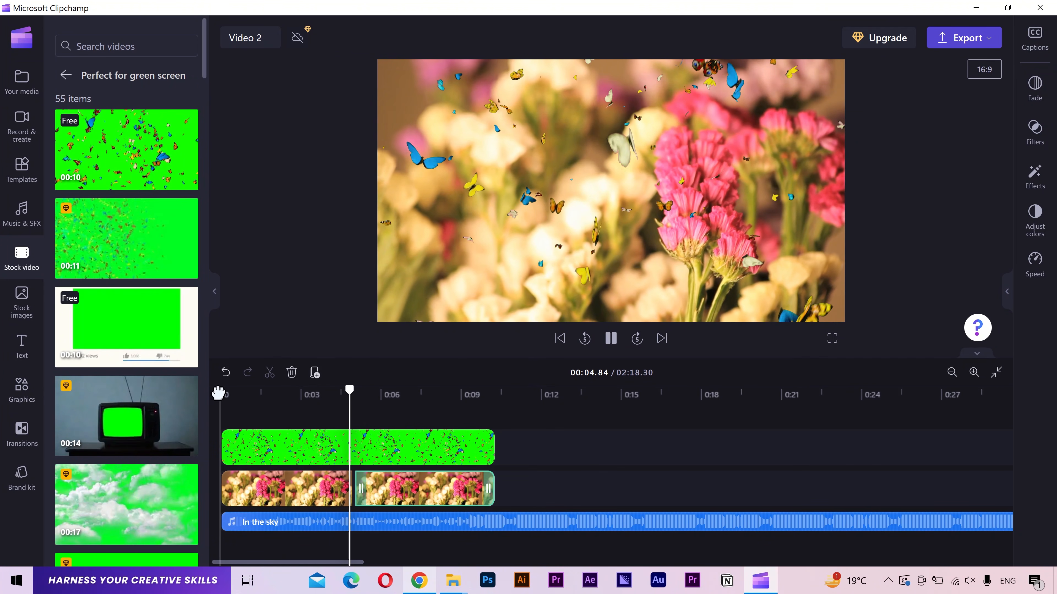
left_click(330, 394)
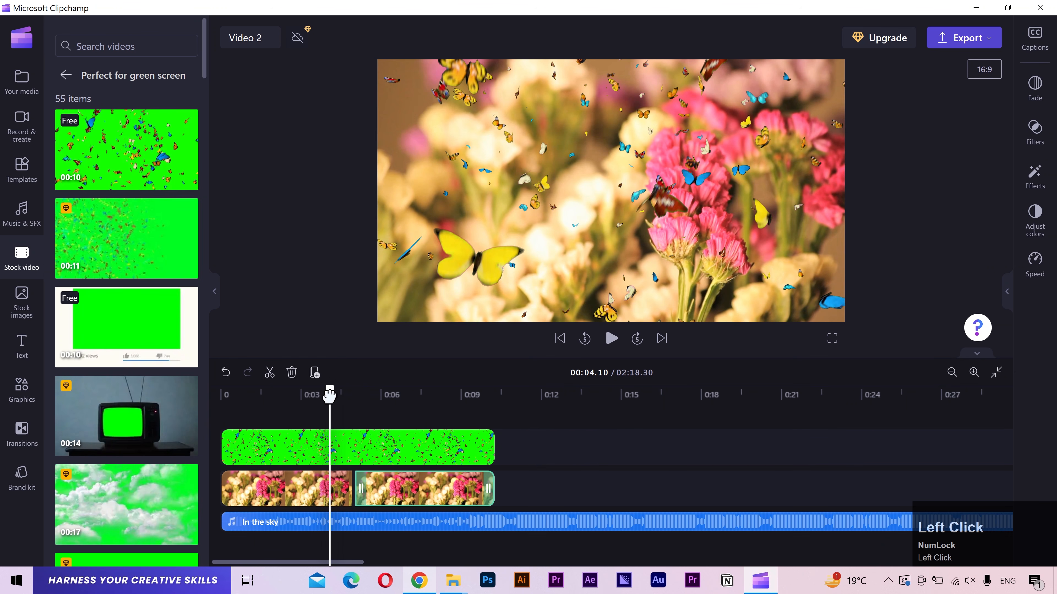
key("space")
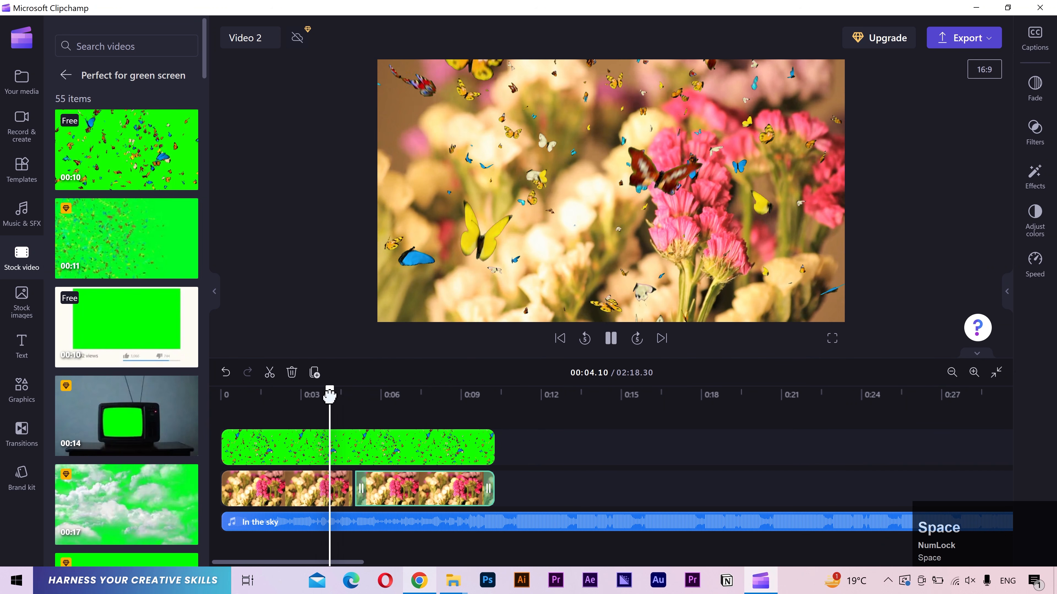
left_click(330, 395)
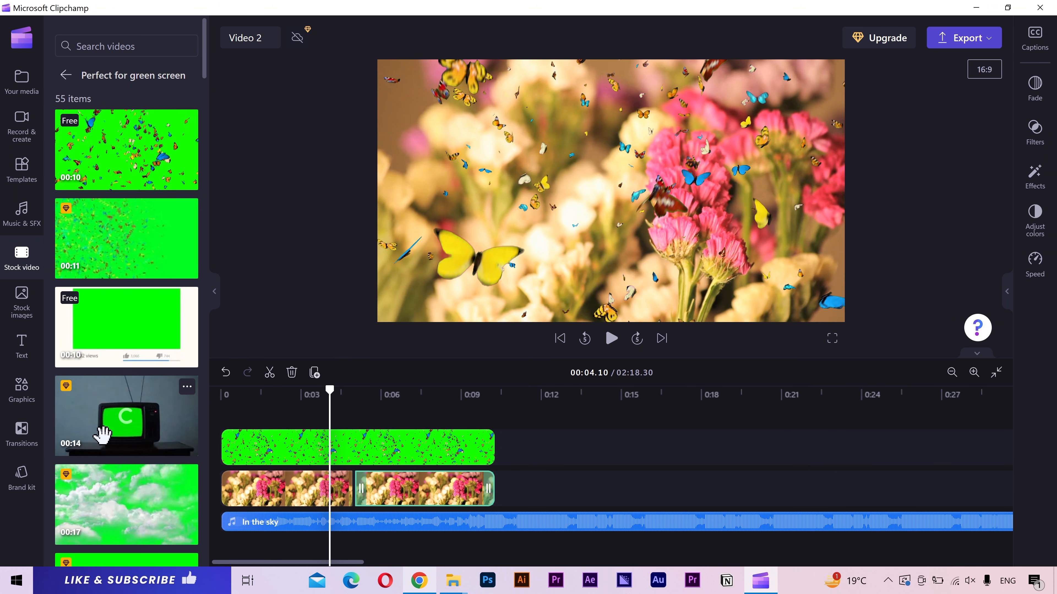
- Add a Cross fade transition at the cut between the two flower clips and open the transition's settings
left_click(21, 437)
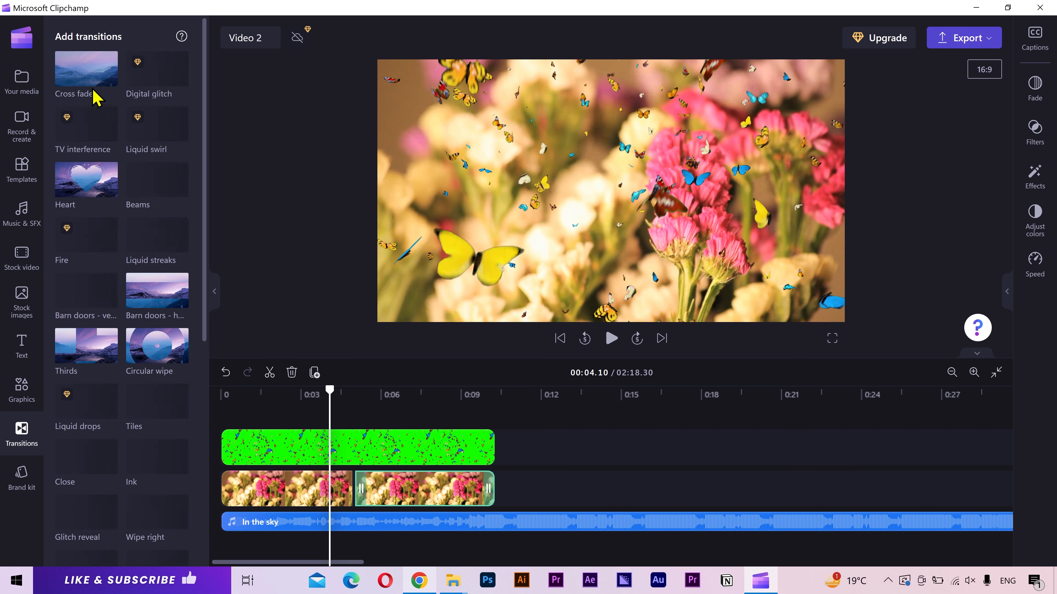
left_click_drag(89, 72, 297, 287)
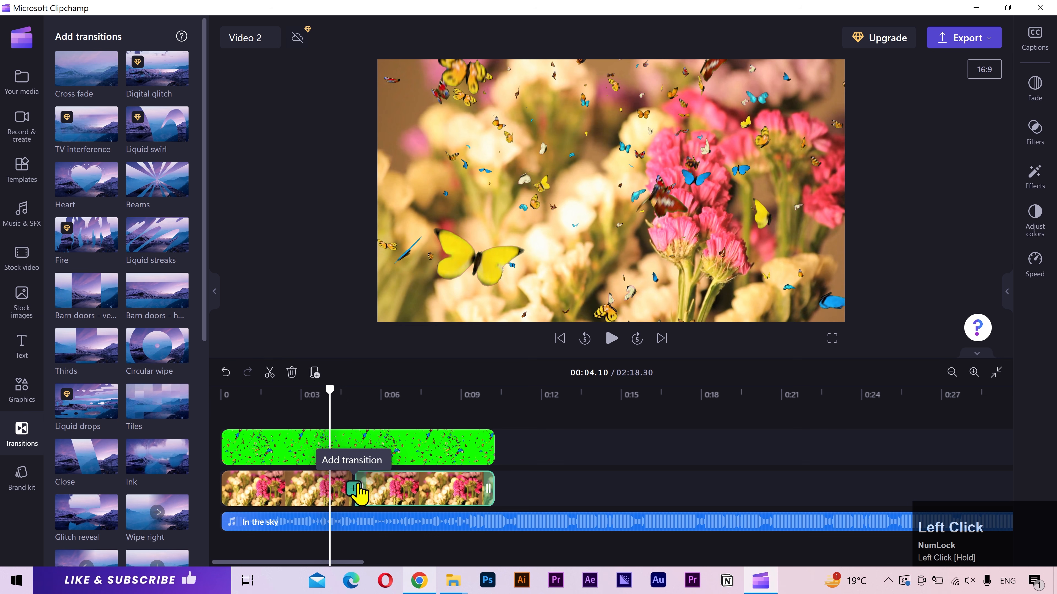
left_click(354, 488)
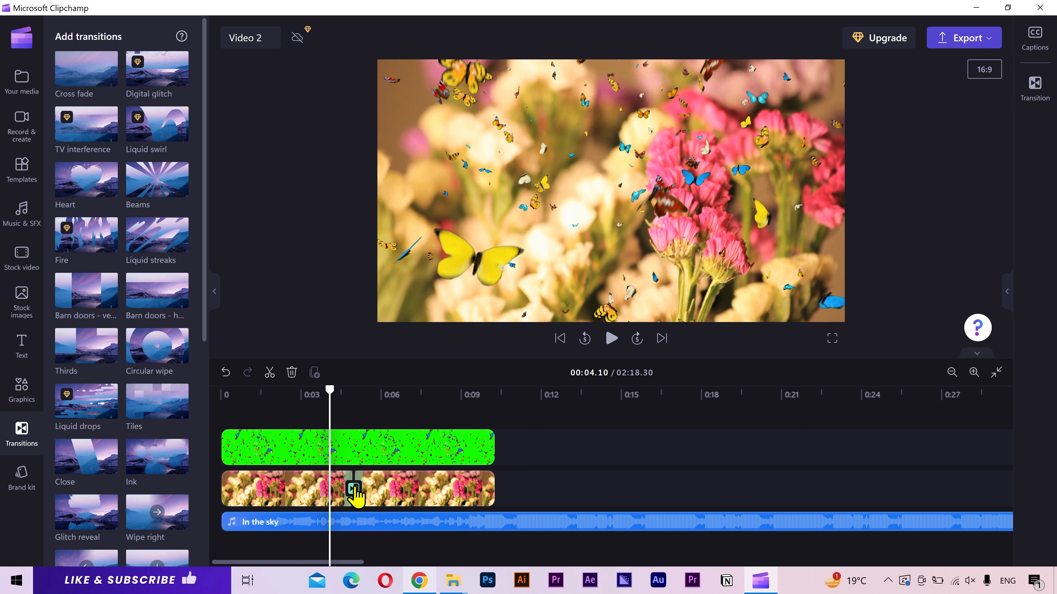
left_click(309, 398)
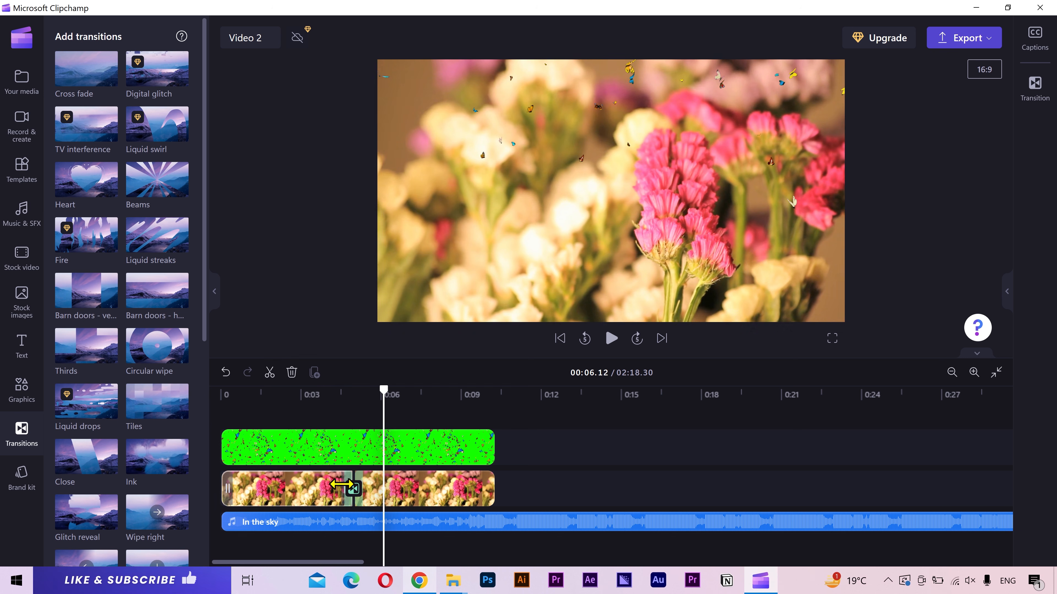
left_click(691, 420)
left_click(1035, 89)
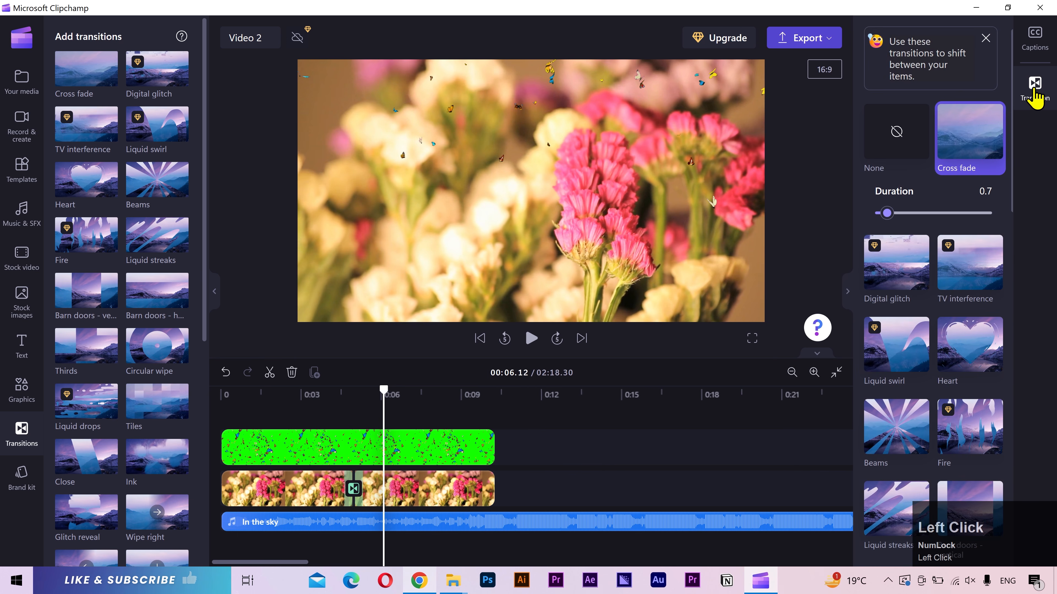
- Set the Cross fade transition's duration to 1.5 and play the video across the cut between the two flower clips
left_click_drag(887, 213, 902, 213)
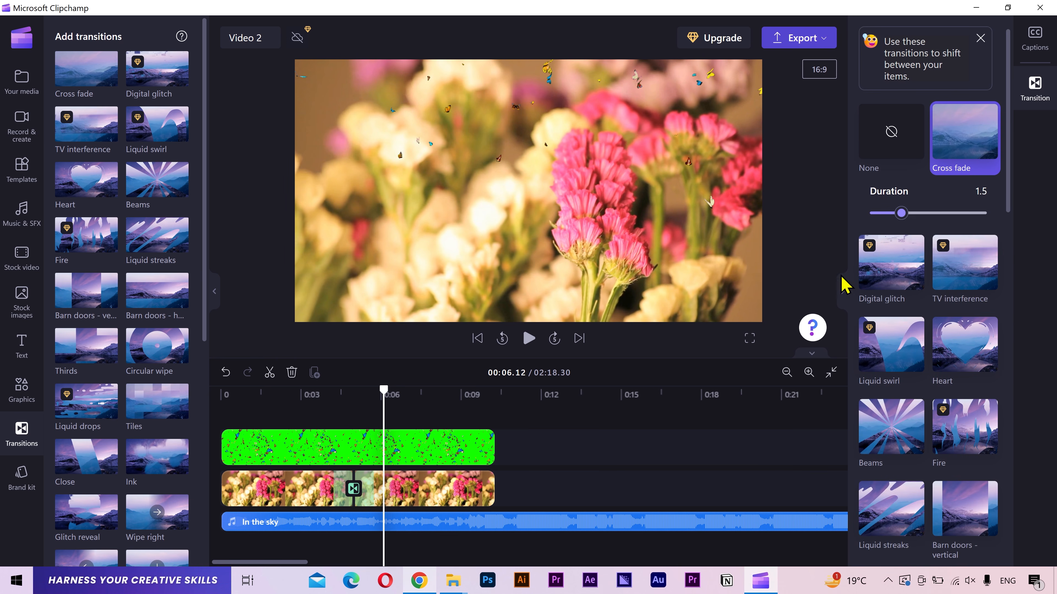
left_click(318, 395)
key("space")
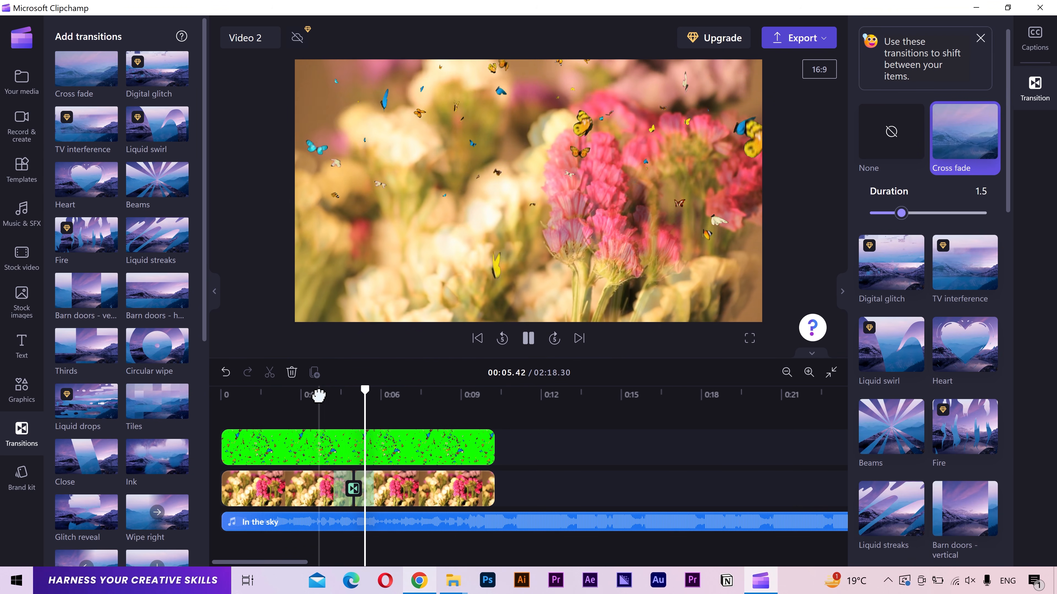
left_click(319, 396)
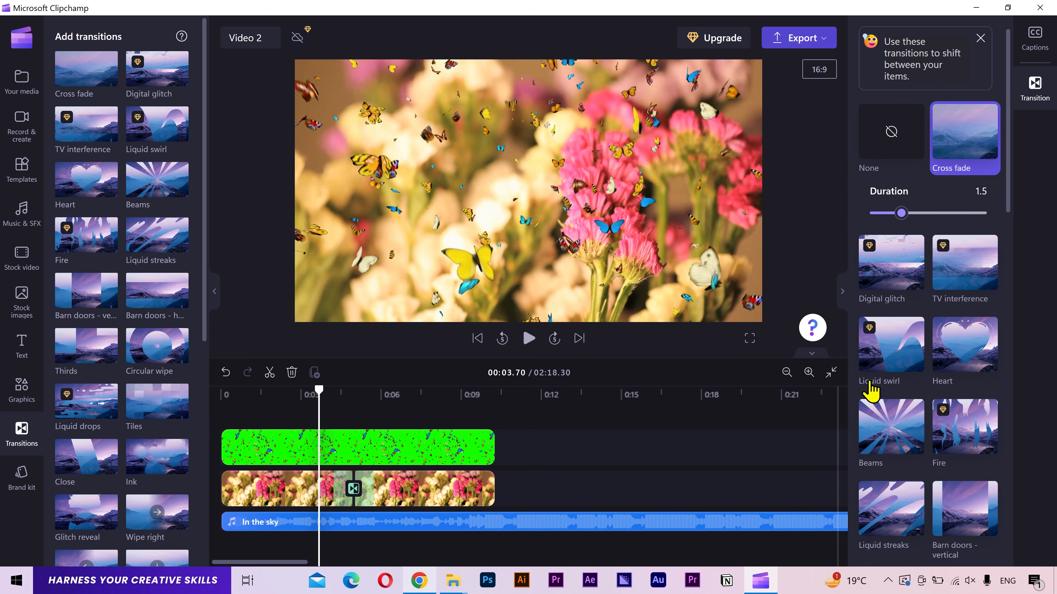
scroll(871, 390, "down", 5)
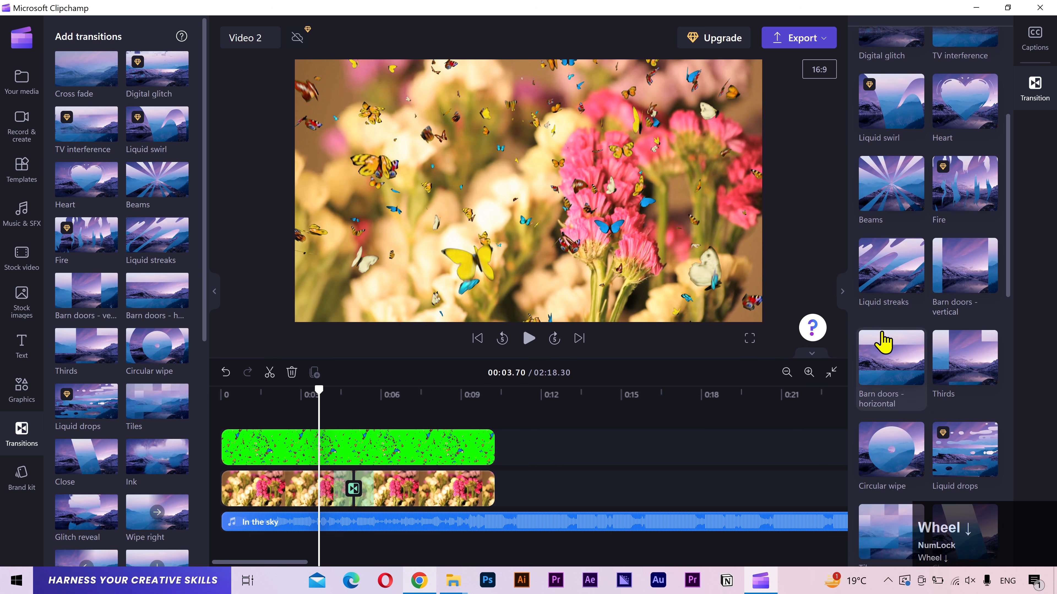
left_click(1015, 108)
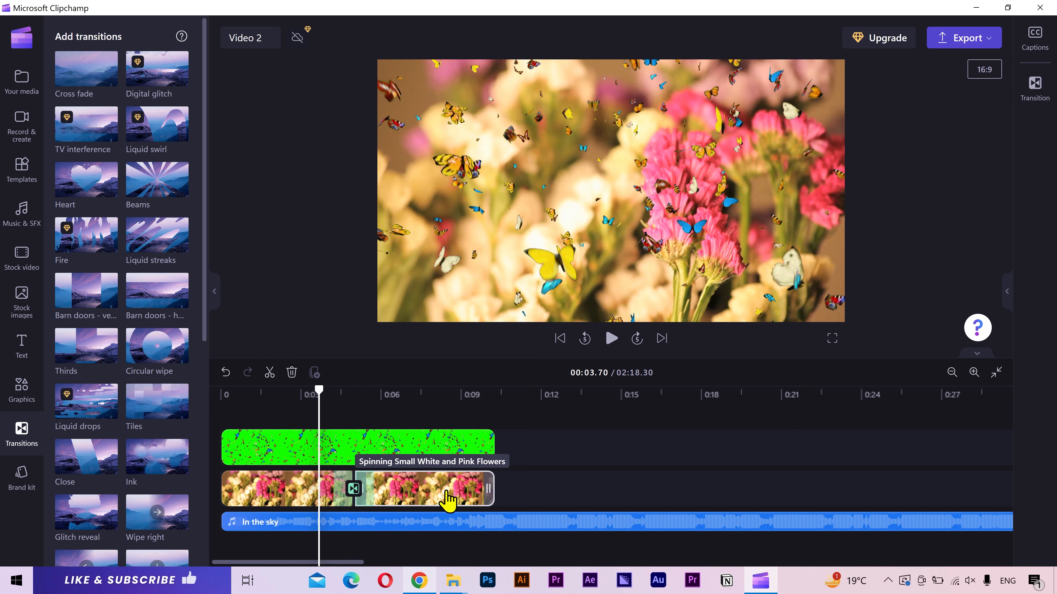
- Replace the second flower clip with the free stock video "Close-up wildlife of a ladybug in the green grass in the forest"
left_click(21, 269)
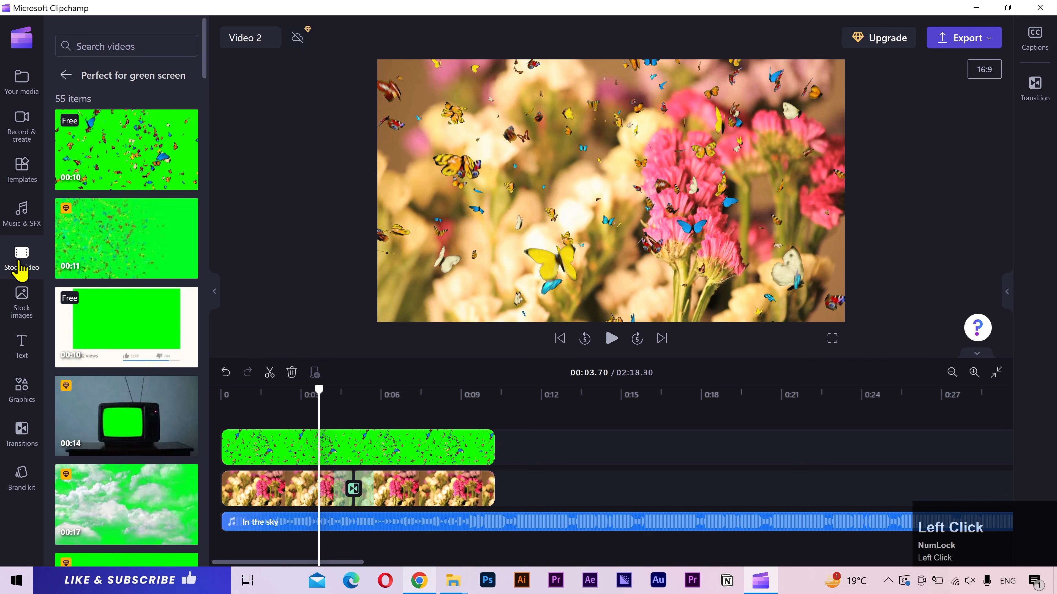
left_click(20, 268)
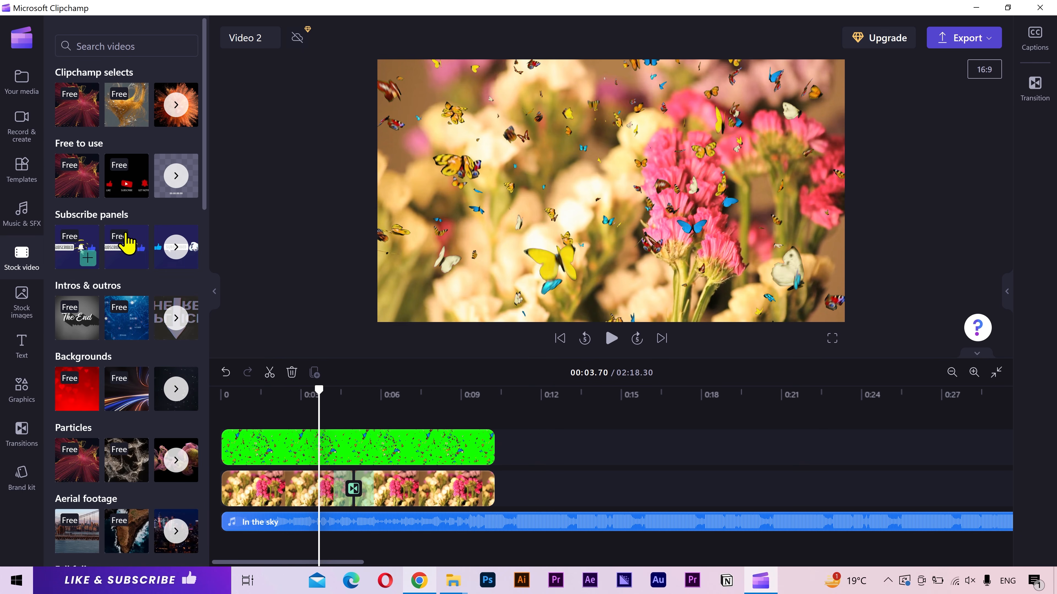
left_click(177, 184)
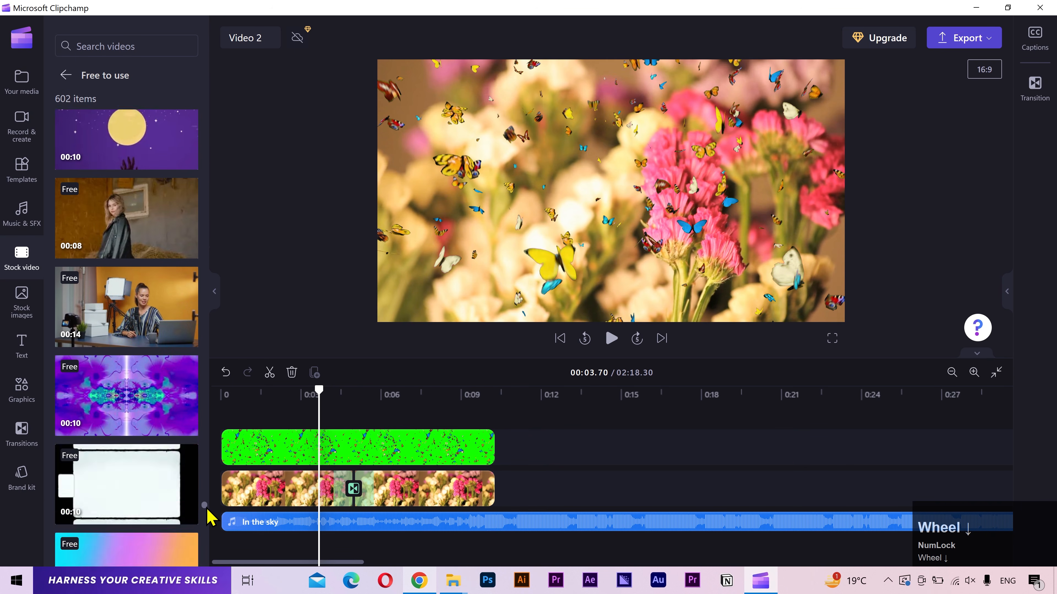
scroll(204, 483, "up", 1)
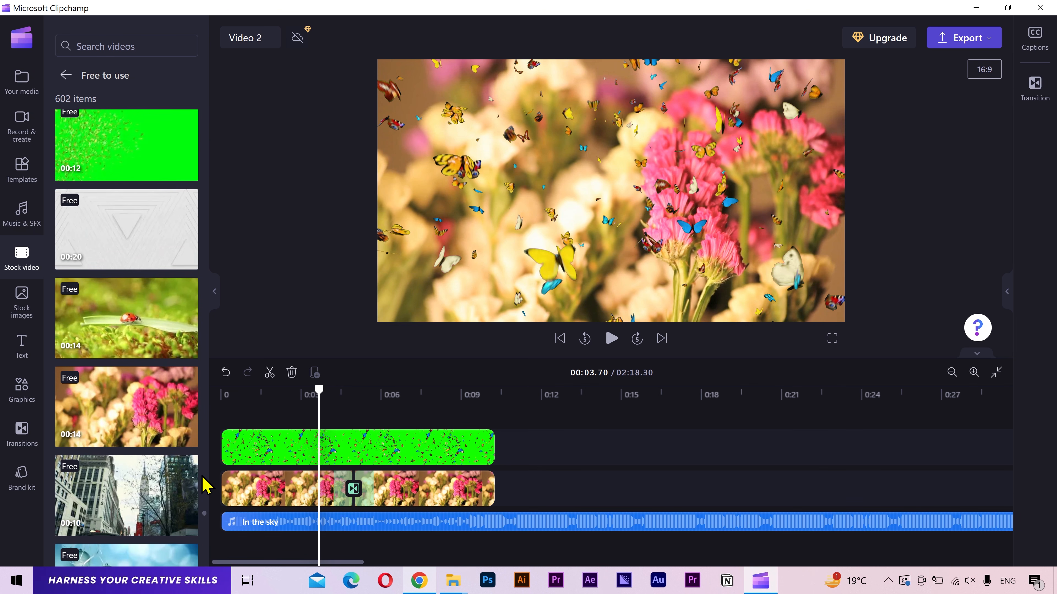
left_click(130, 322)
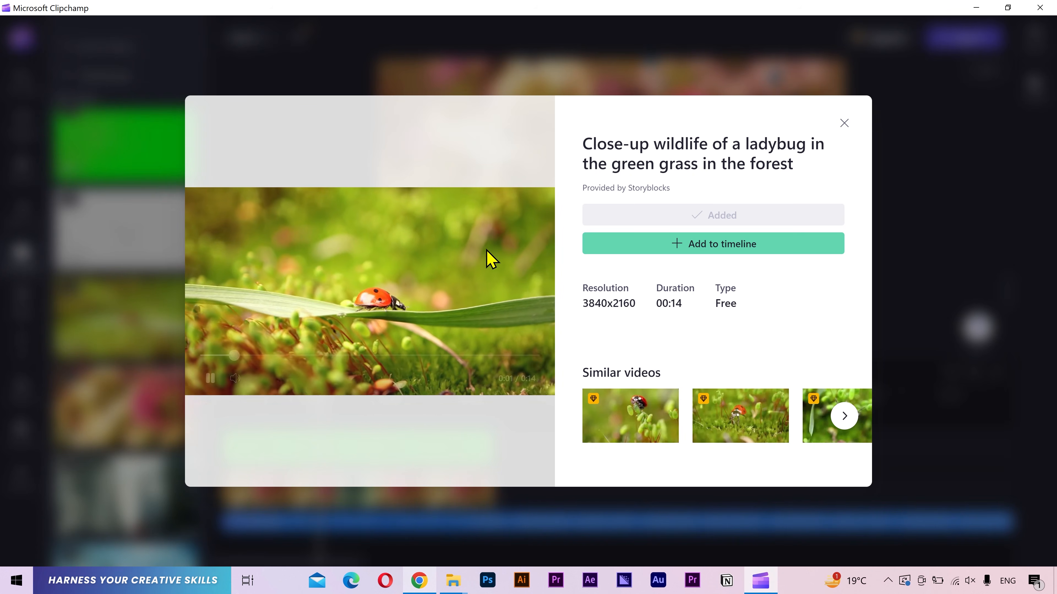
left_click(891, 283)
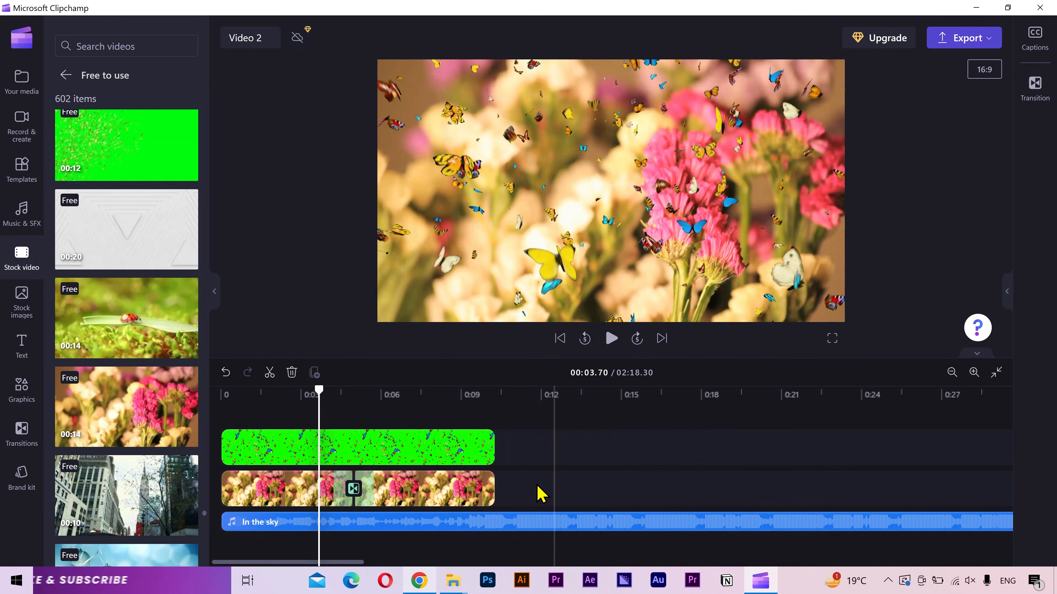
mouse_move(131, 318)
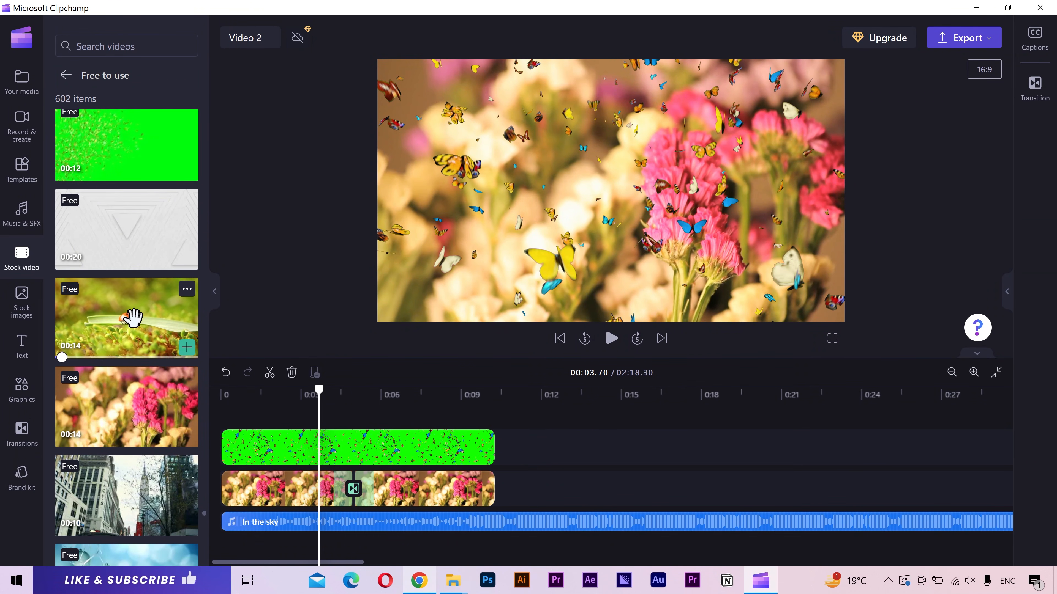
left_click_drag(130, 318, 432, 502)
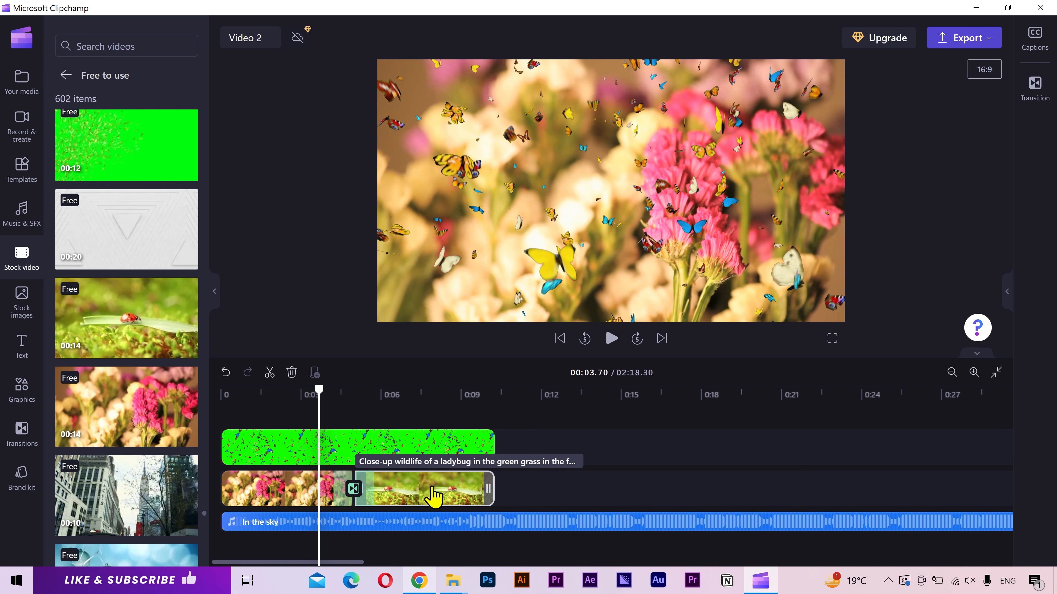
- Play the video from the start through the cross fade to the end of the ladybug clip
left_click(221, 393)
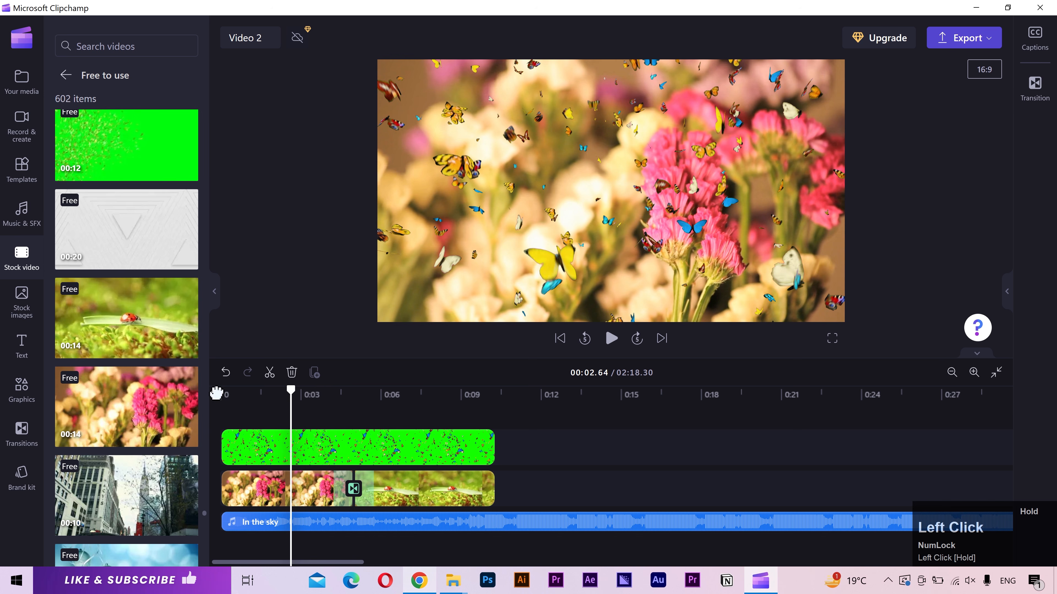
key("space")
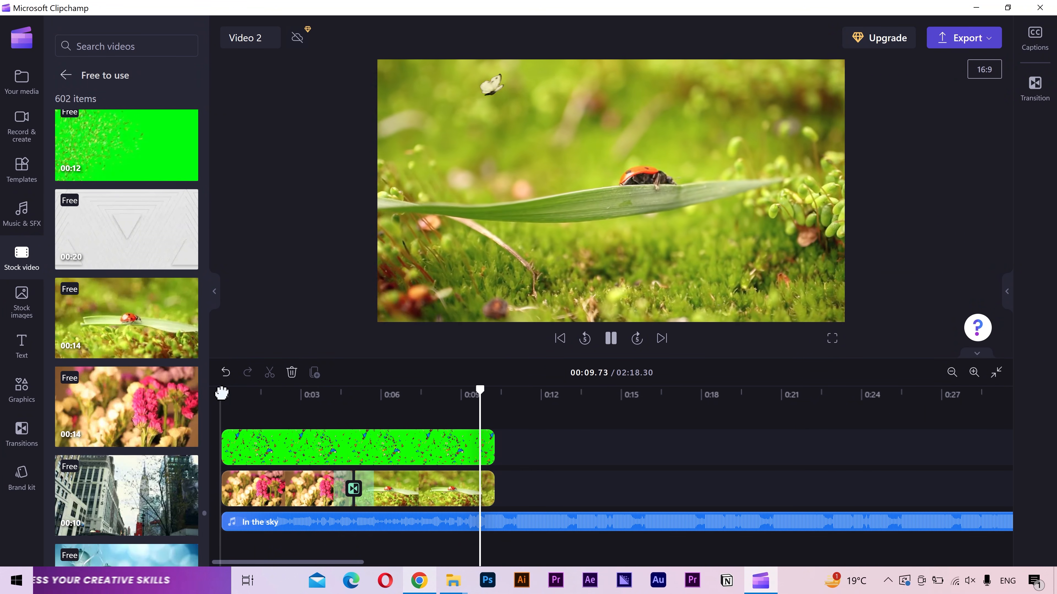
key("space")
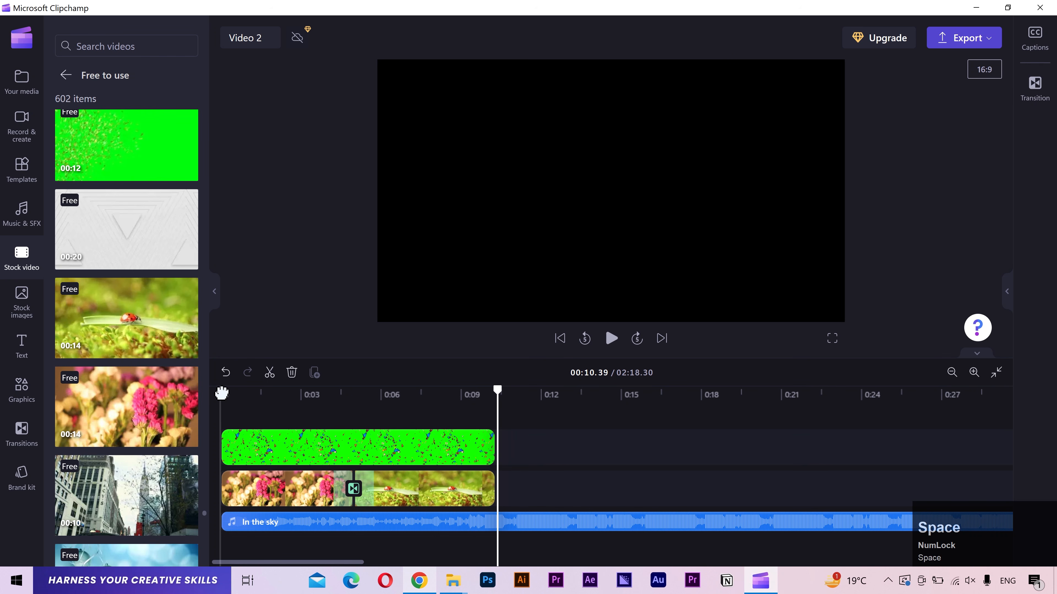
- Preview the Camcorder overlay and Floating dust clips in the Cinematography & media stock video collection
left_click(30, 260)
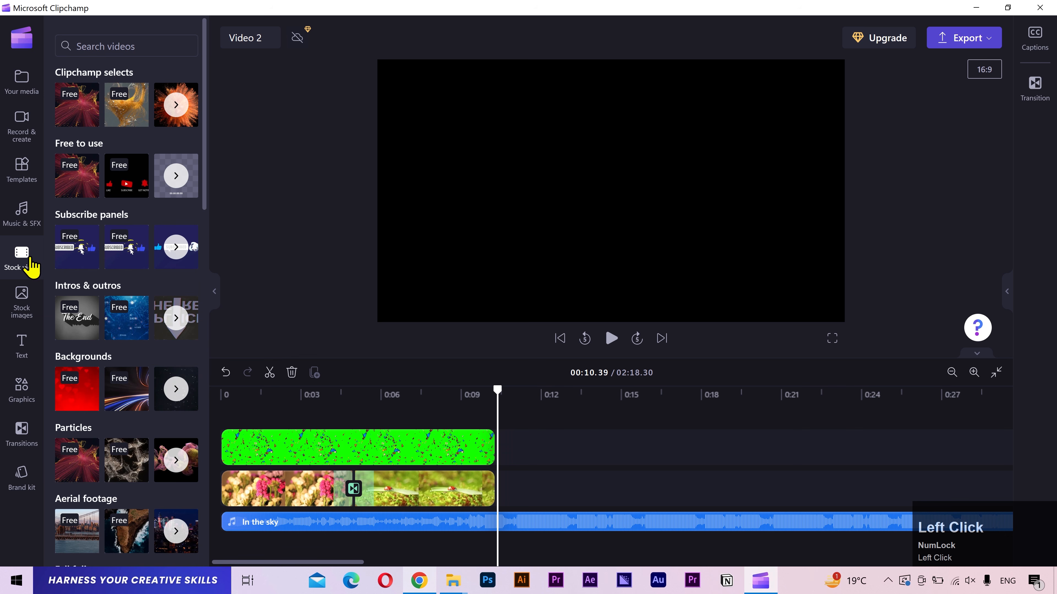
scroll(195, 296, "down", 10)
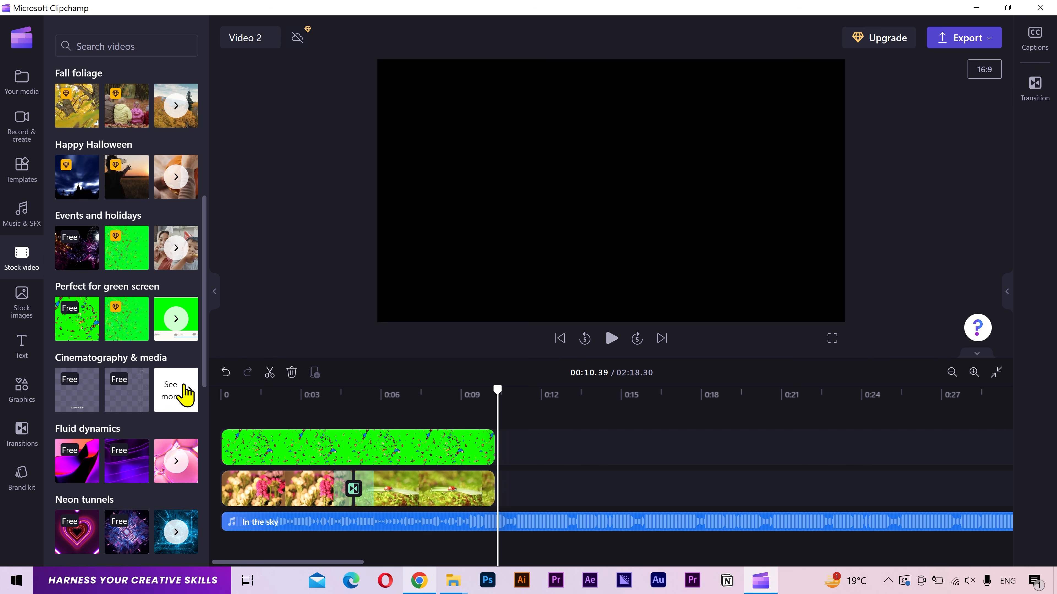
left_click(184, 389)
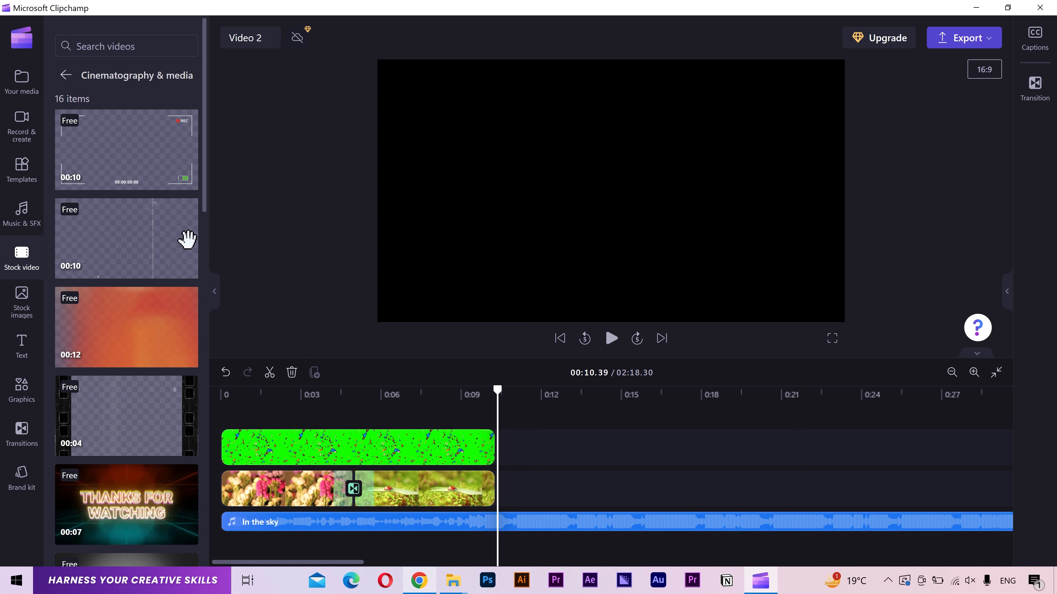
left_click(132, 149)
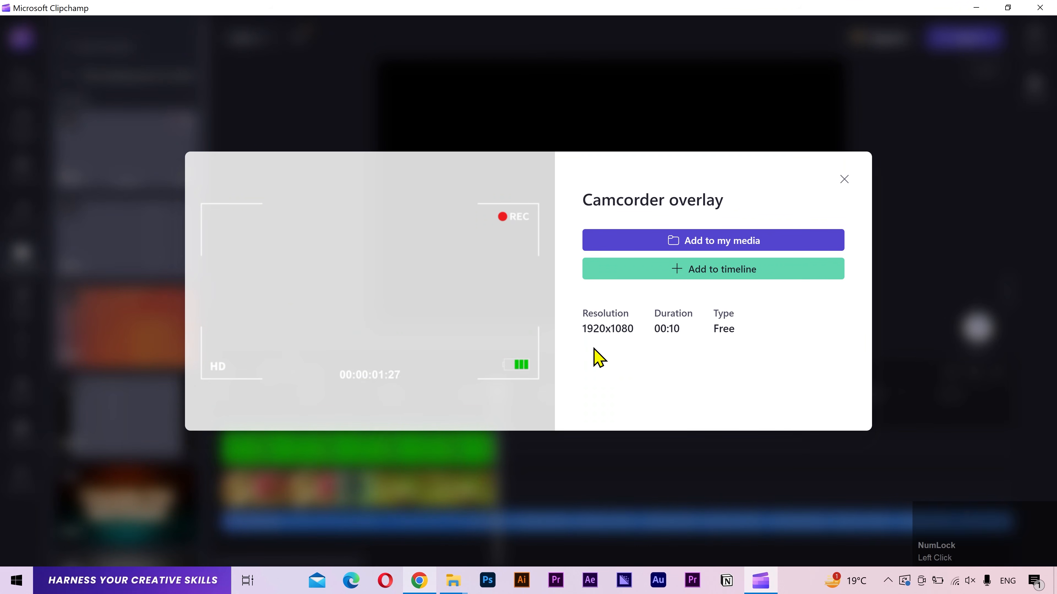
left_click(151, 288)
scroll(207, 322, "down", 2)
scroll(207, 323, "down", 5)
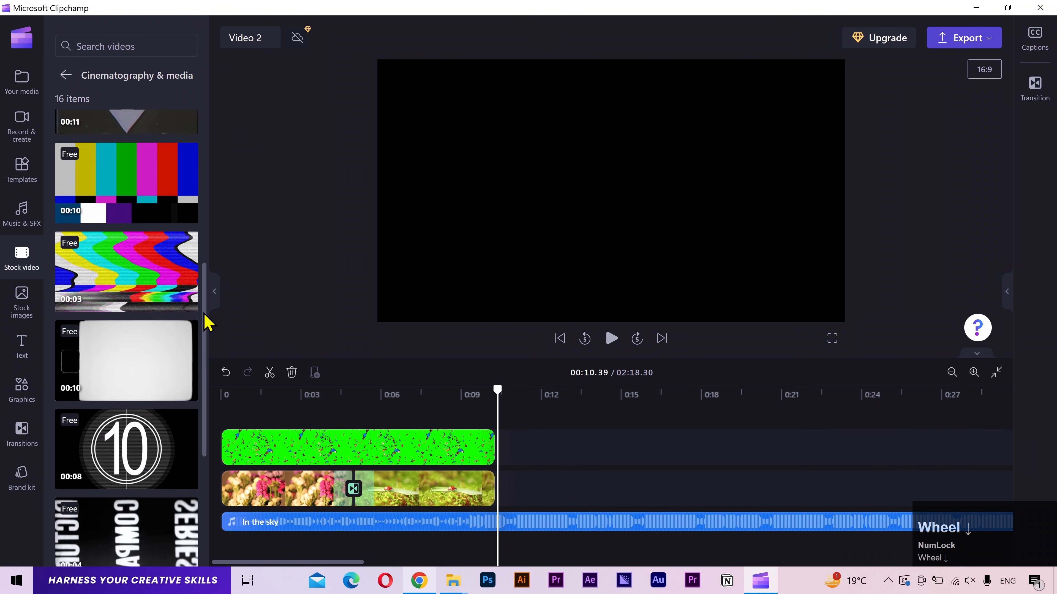
left_click(132, 521)
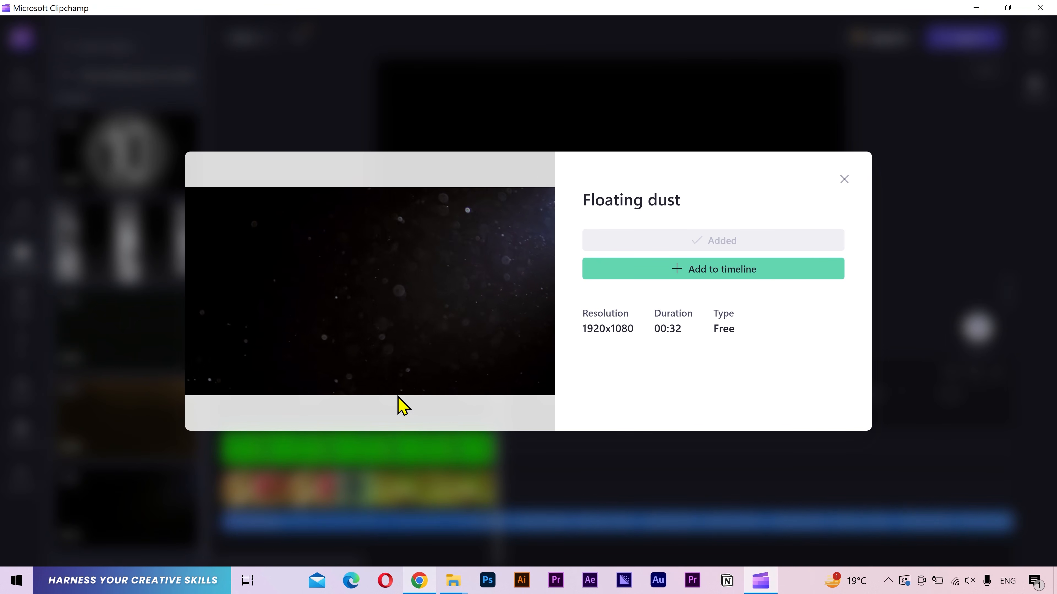
mouse_move(372, 244)
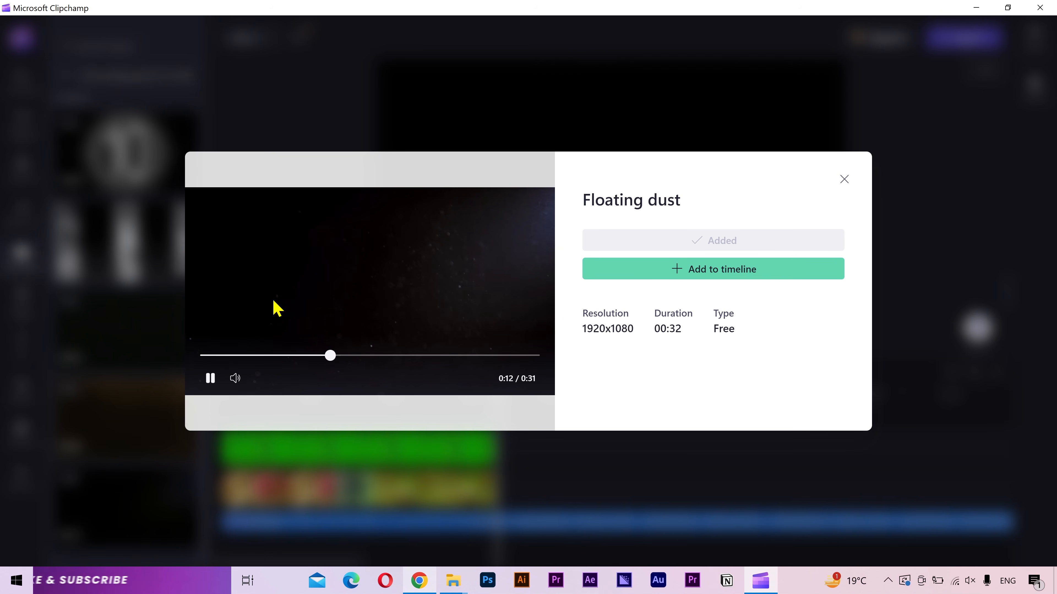
left_click(146, 304)
- Add the Camcorder overlay above the butterflies track and the Floating dust clip above it, both starting at 0, with the playhead at the start
scroll(146, 300, "up", 5)
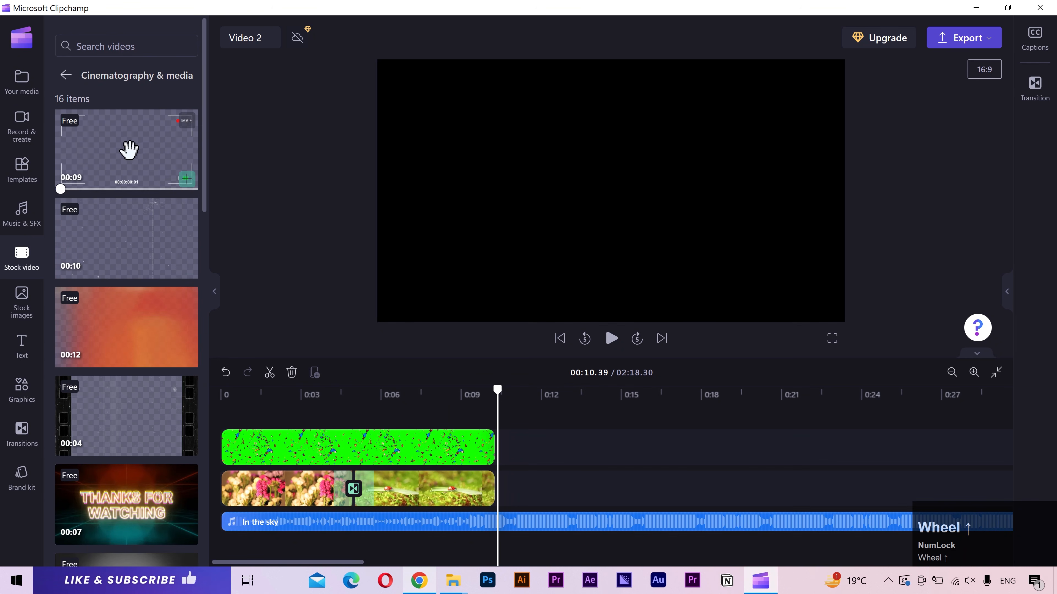
left_click_drag(128, 150, 223, 393)
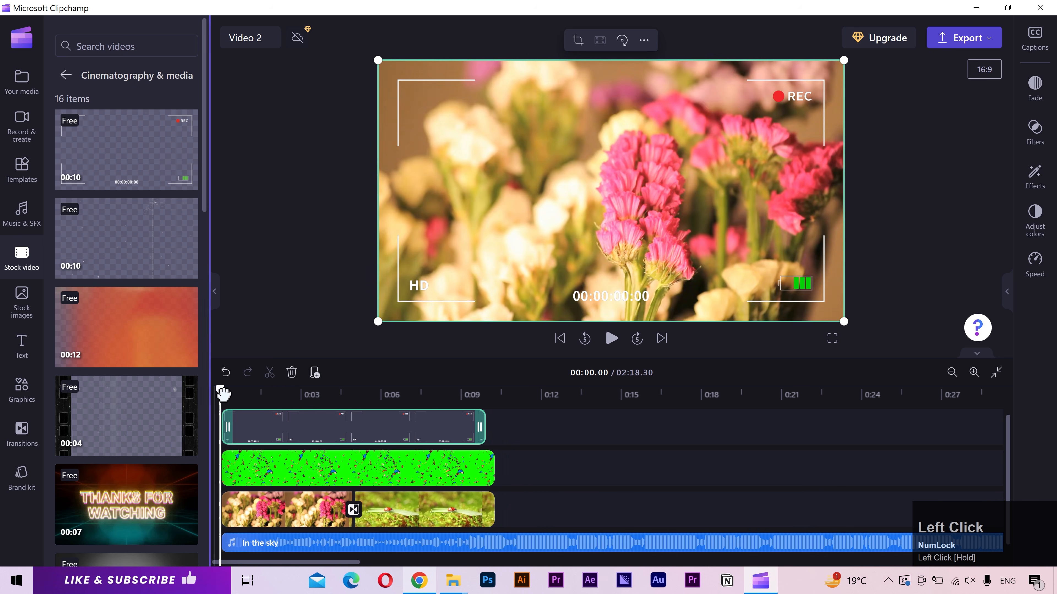
scroll(198, 431, "down", 10)
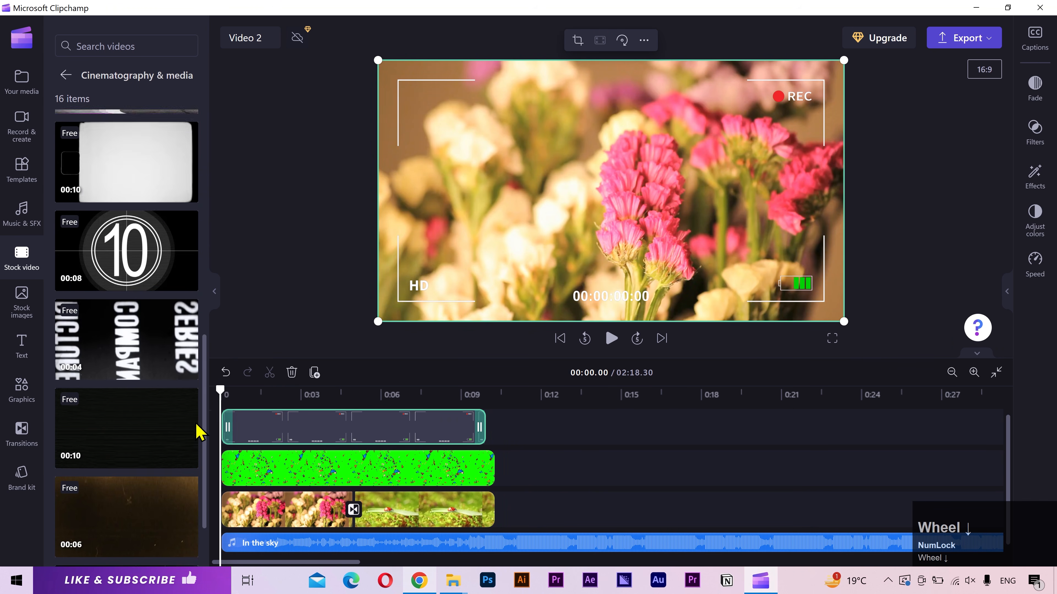
left_click_drag(107, 504, 264, 424)
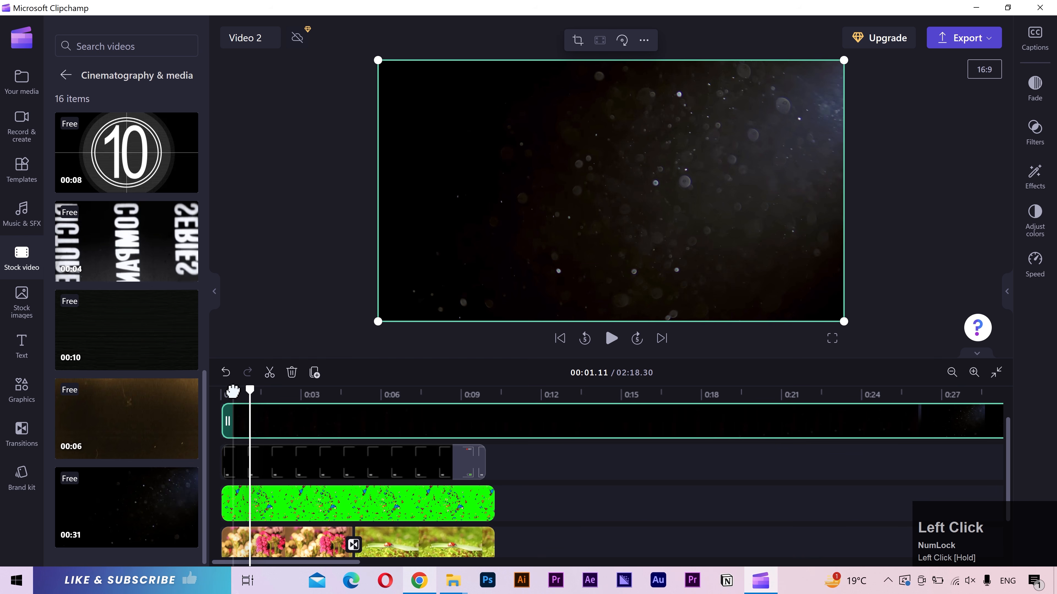
left_click_drag(233, 390, 221, 390)
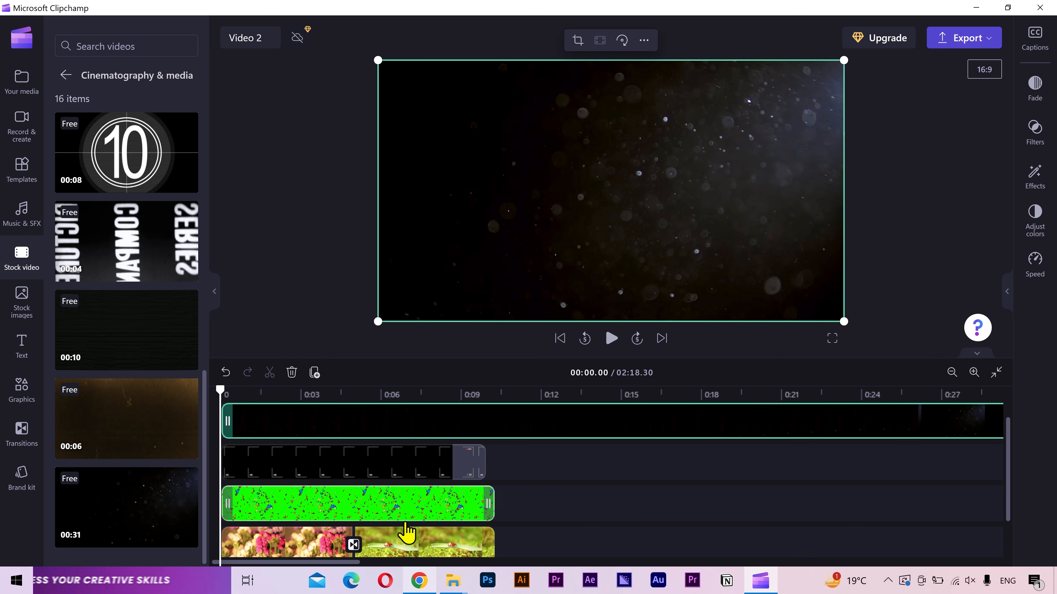
- Play the video from the start to check the dust layer, and set the Floating dust clip's blend mode to Screen
left_click(350, 460)
key("space")
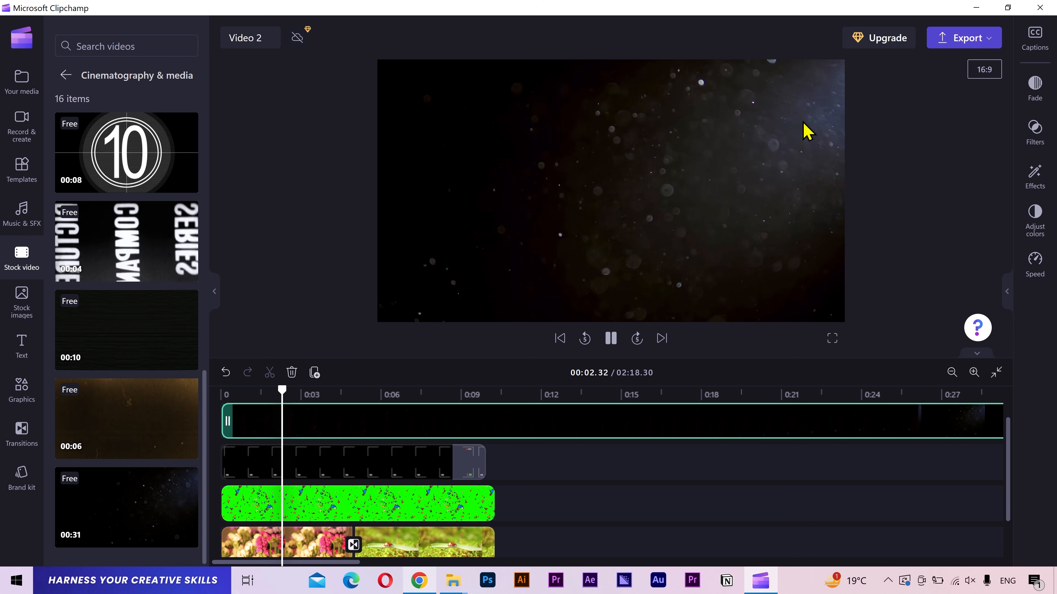
key("space")
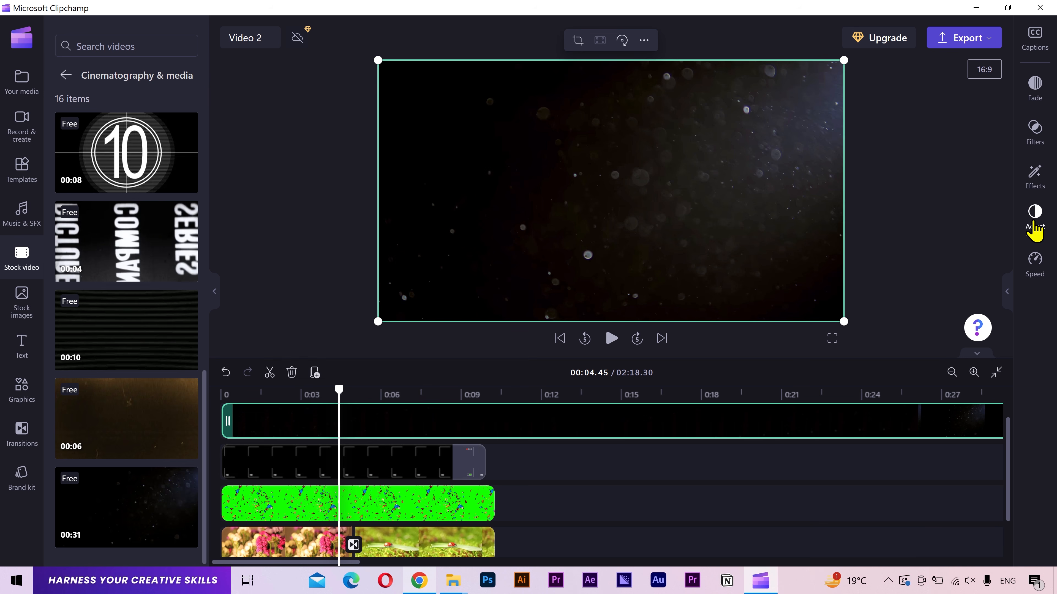
left_click(1034, 221)
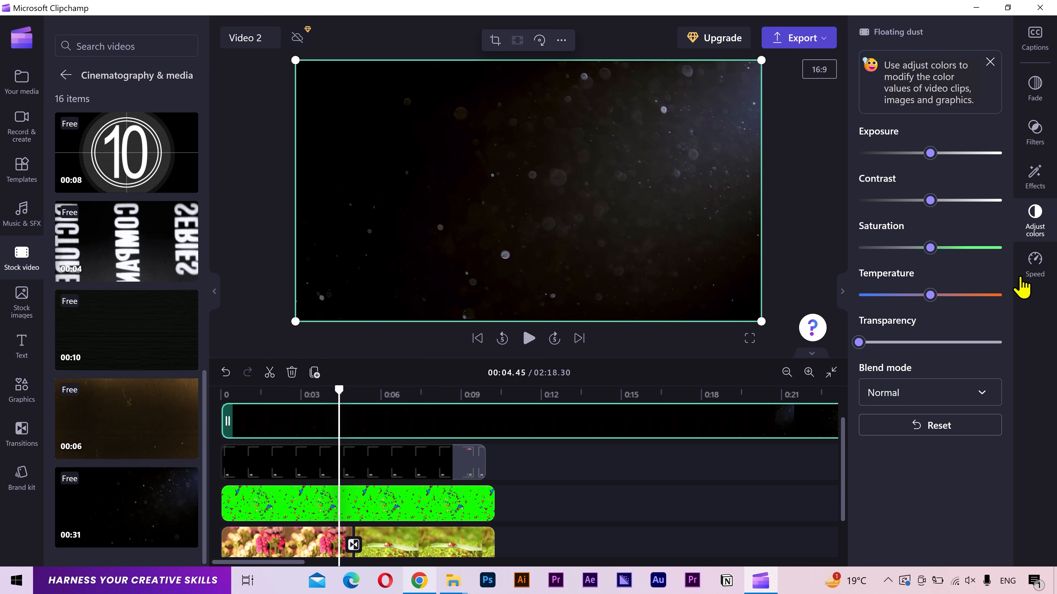
left_click(962, 398)
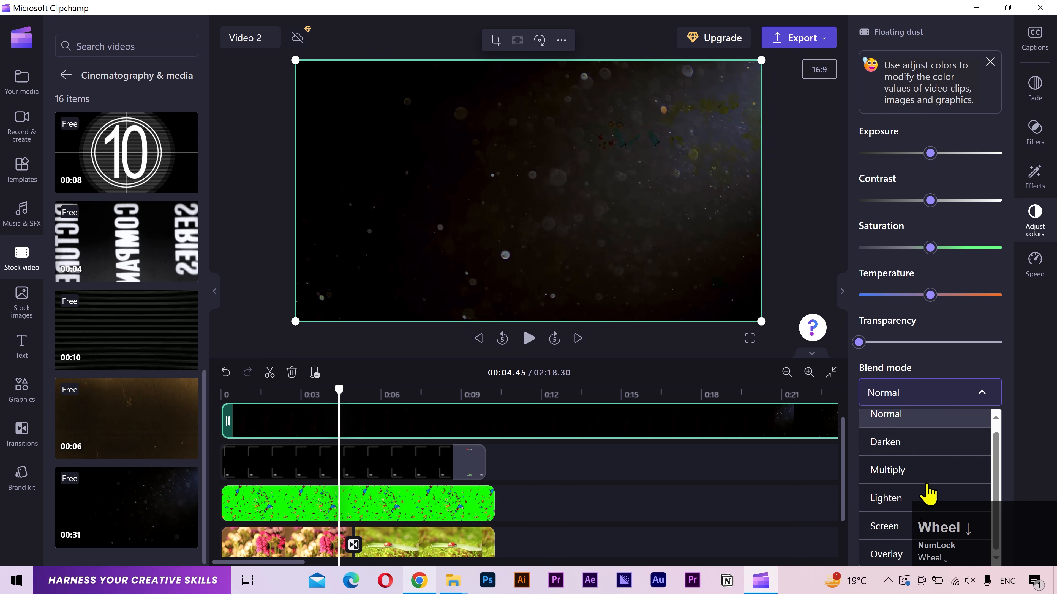
left_click(911, 531)
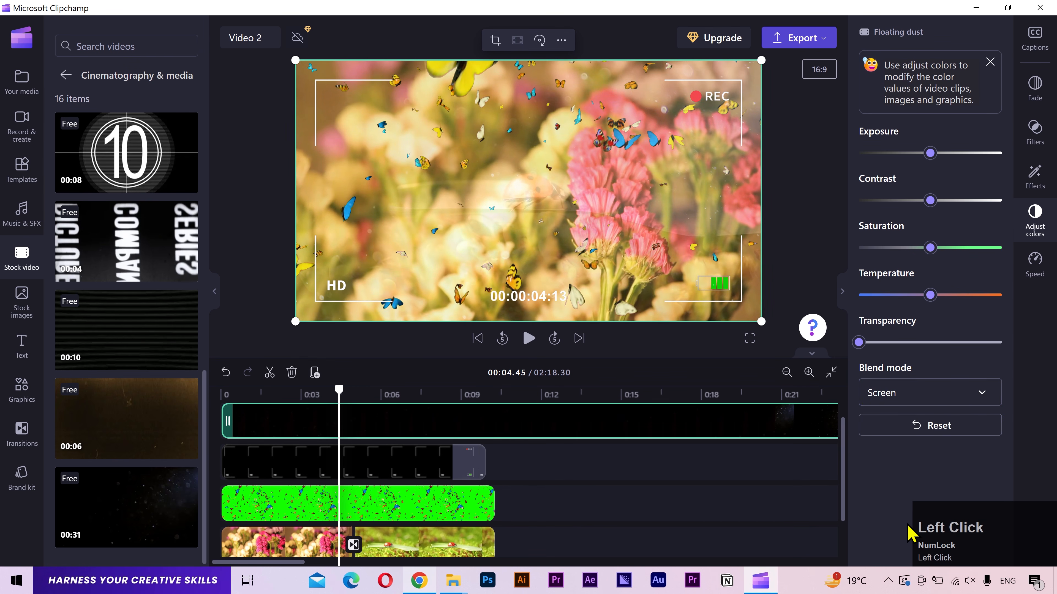
- Play the video full screen from the start to about 9.8 seconds, then exit full screen and close the colour adjustments
left_click(749, 339)
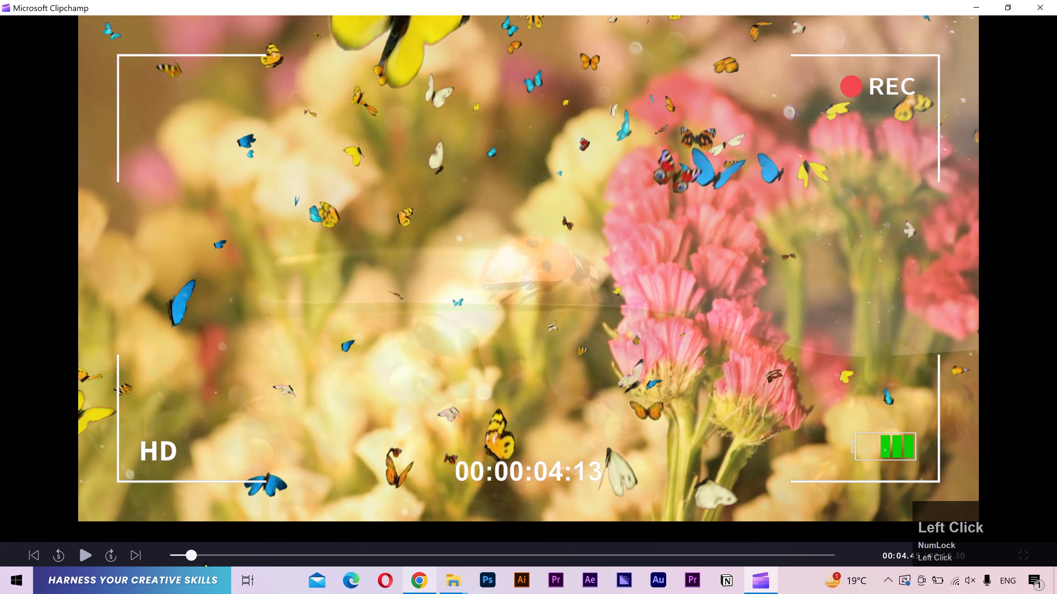
left_click_drag(188, 554, 125, 560)
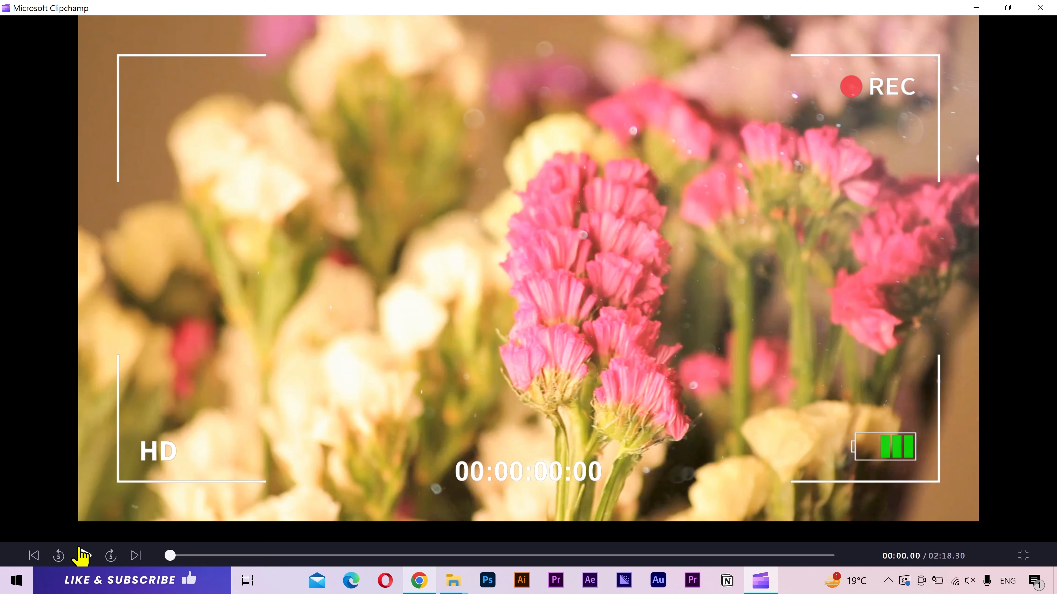
left_click(82, 555)
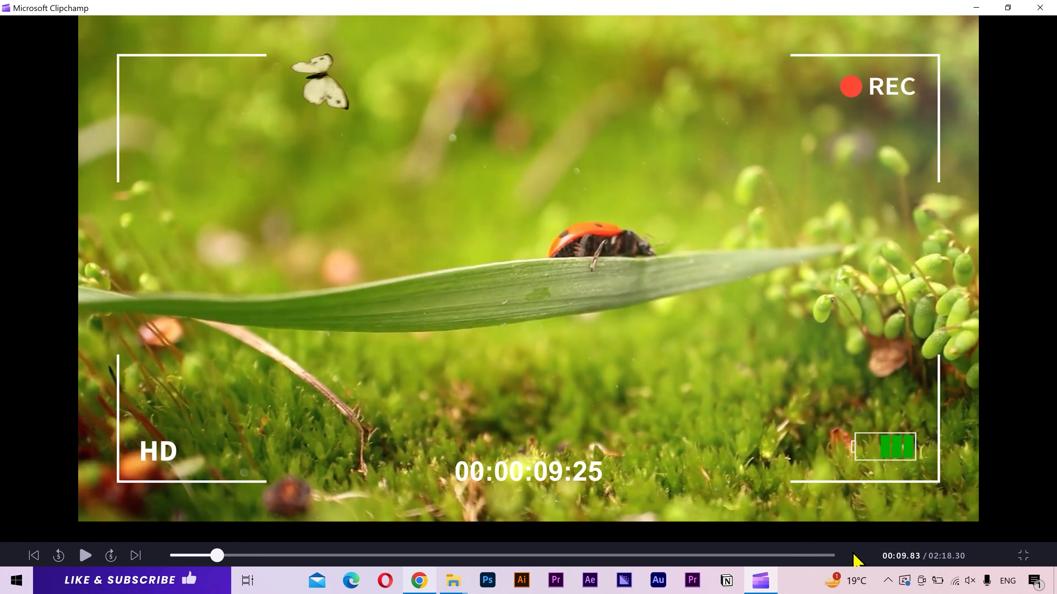
left_click(1023, 556)
left_click(1034, 221)
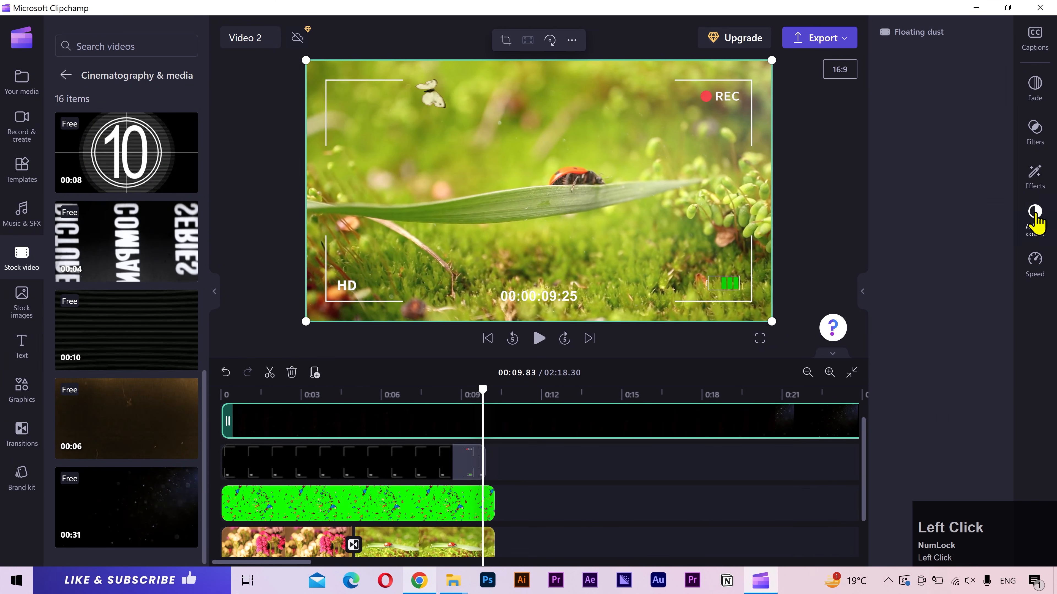
- Add the Cinematic bars overlay from the Free to use stock images to the timeline
left_click(22, 302)
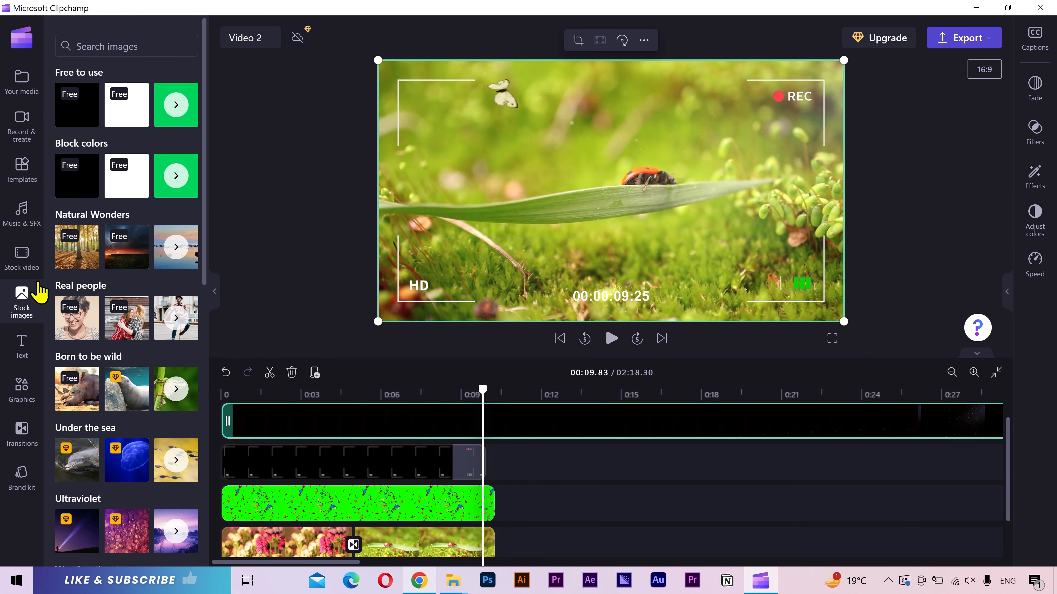
left_click(176, 105)
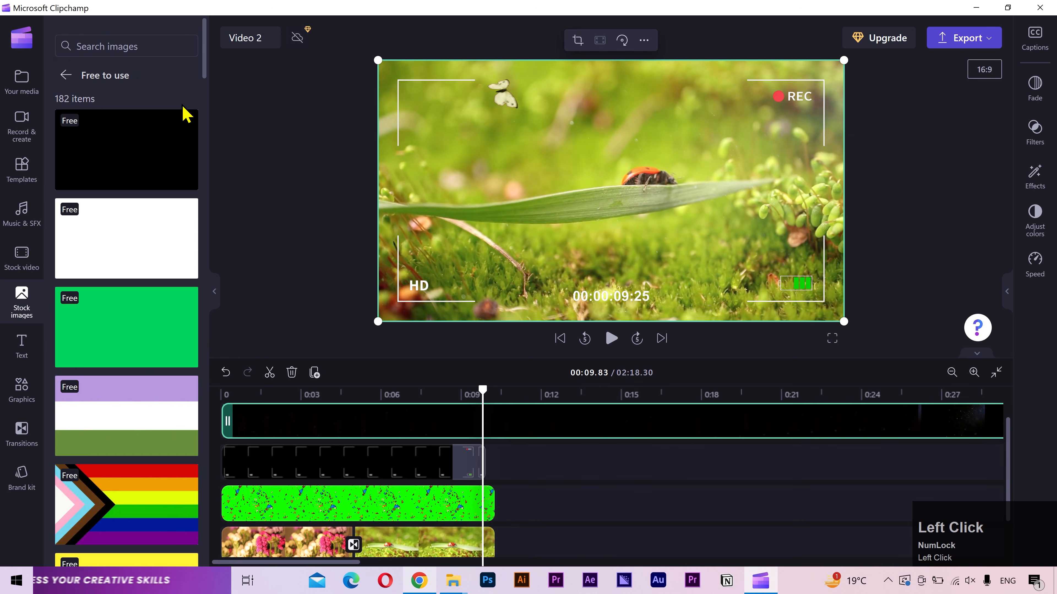
scroll(200, 141, "down", 15)
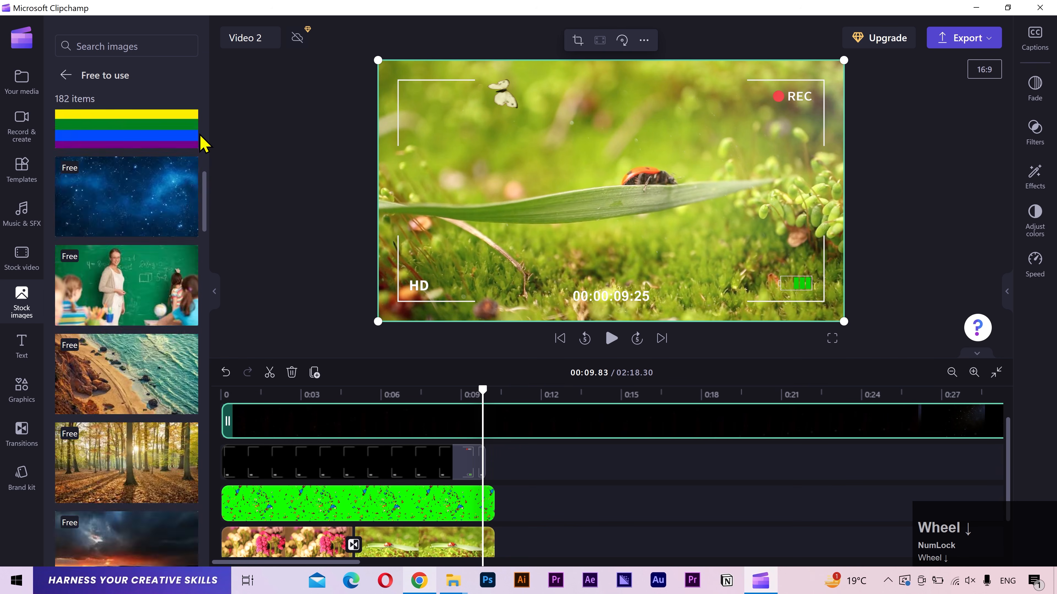
scroll(201, 144, "down", 6)
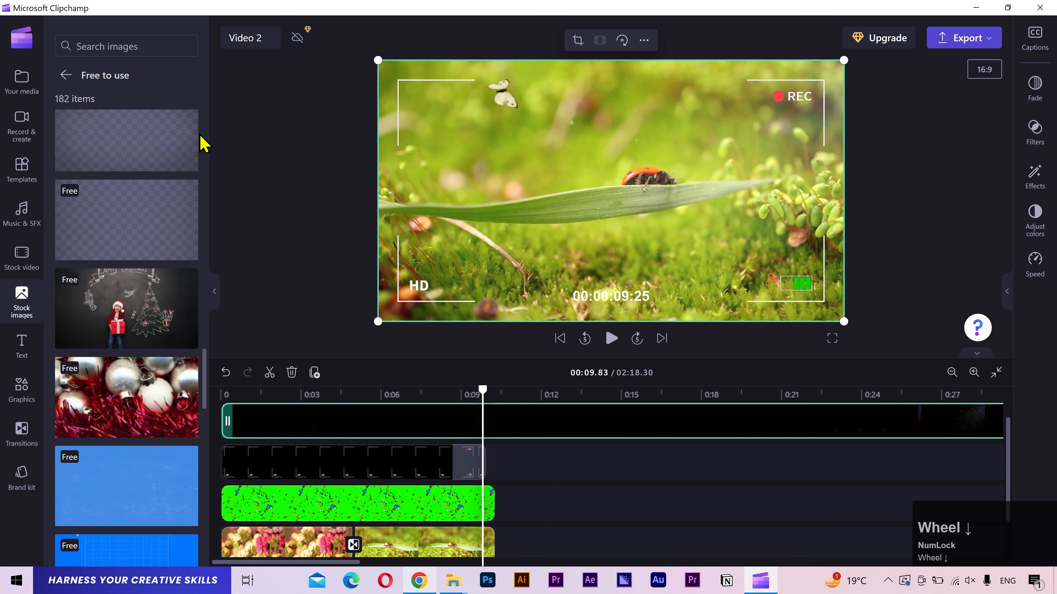
scroll(201, 144, "up", 3)
scroll(202, 144, "up", 1)
left_click(126, 315)
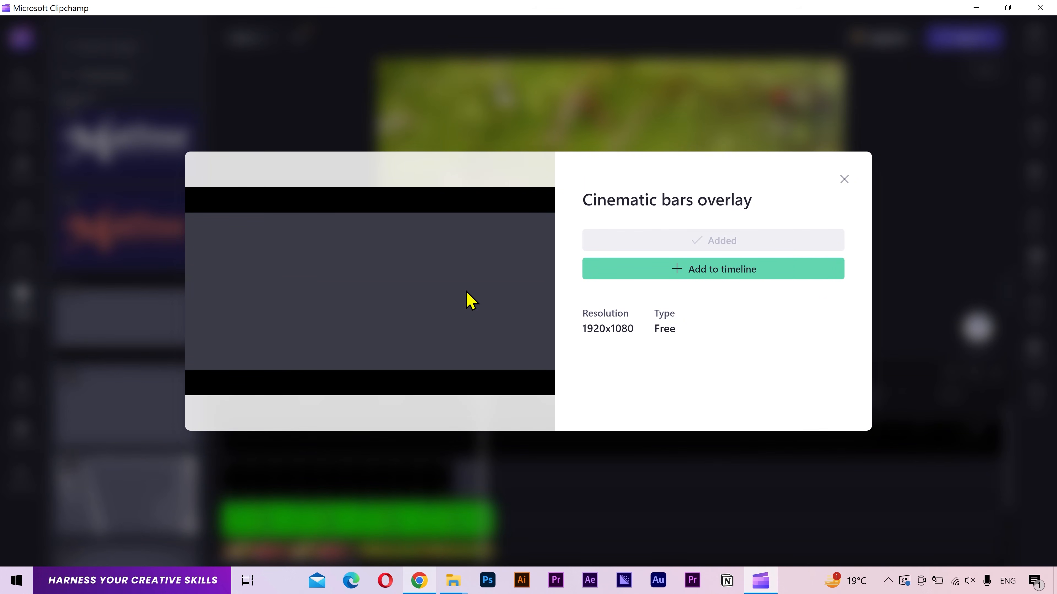
left_click(658, 275)
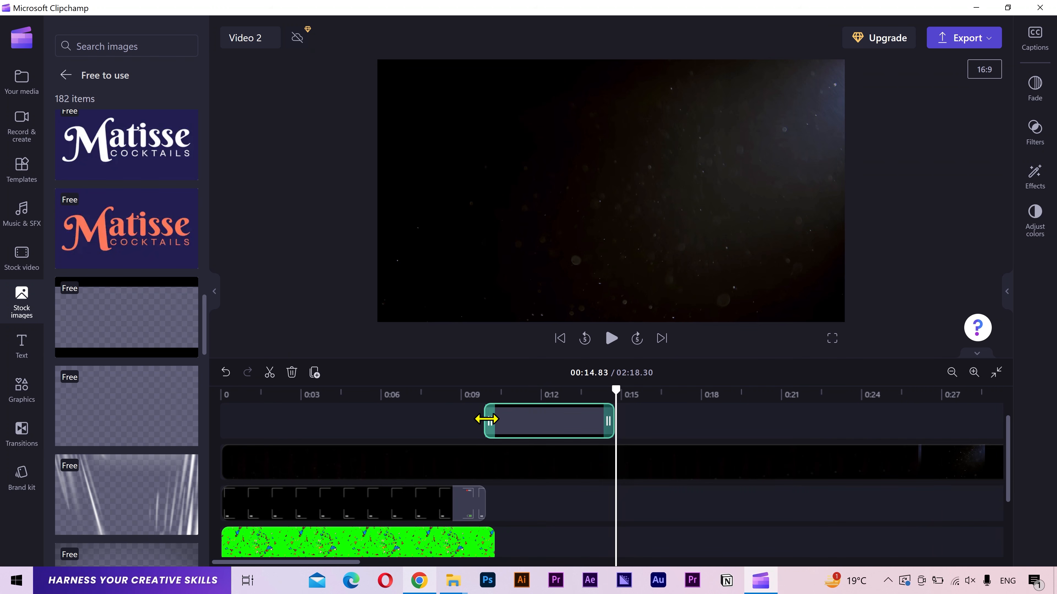
- Extend the start of the cinematic bars clip back to 0 and play the video from the beginning to about 6 seconds
left_click_drag(486, 421, 294, 411)
left_click_drag(225, 433, 223, 432)
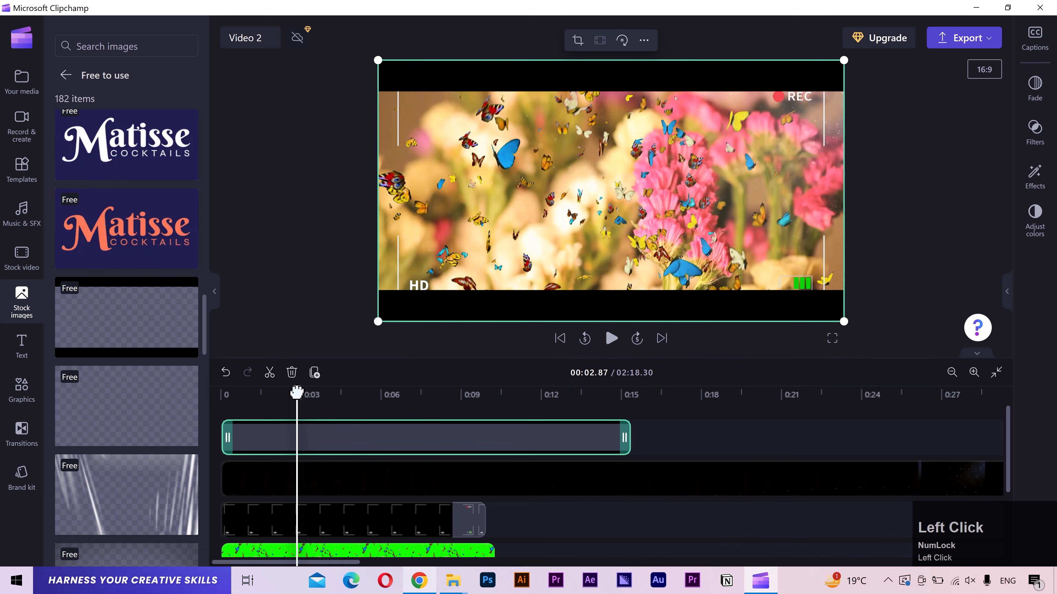
left_click_drag(221, 396, 220, 397)
key("space")
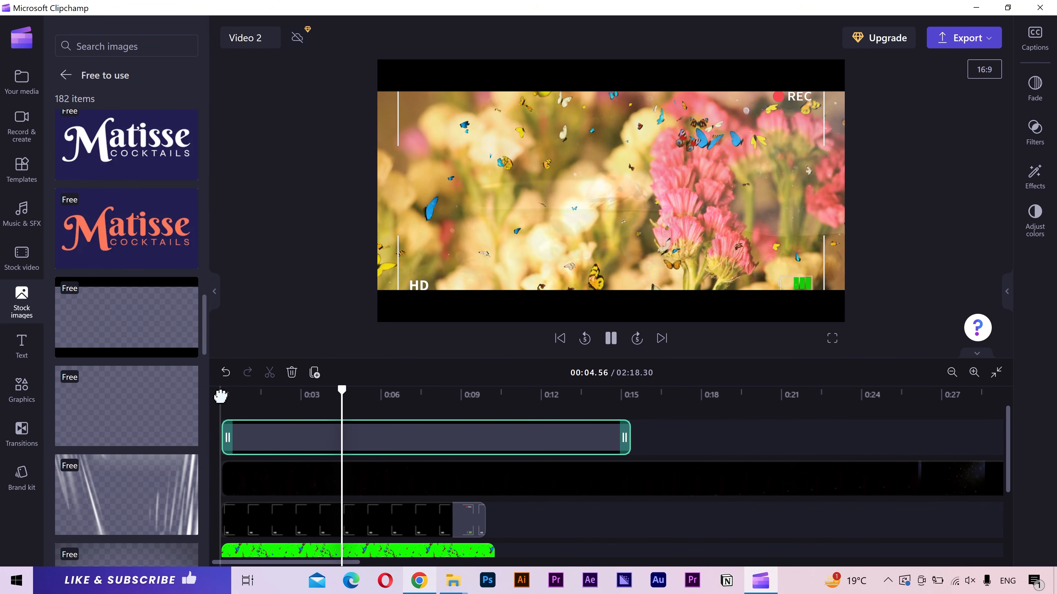
key("space")
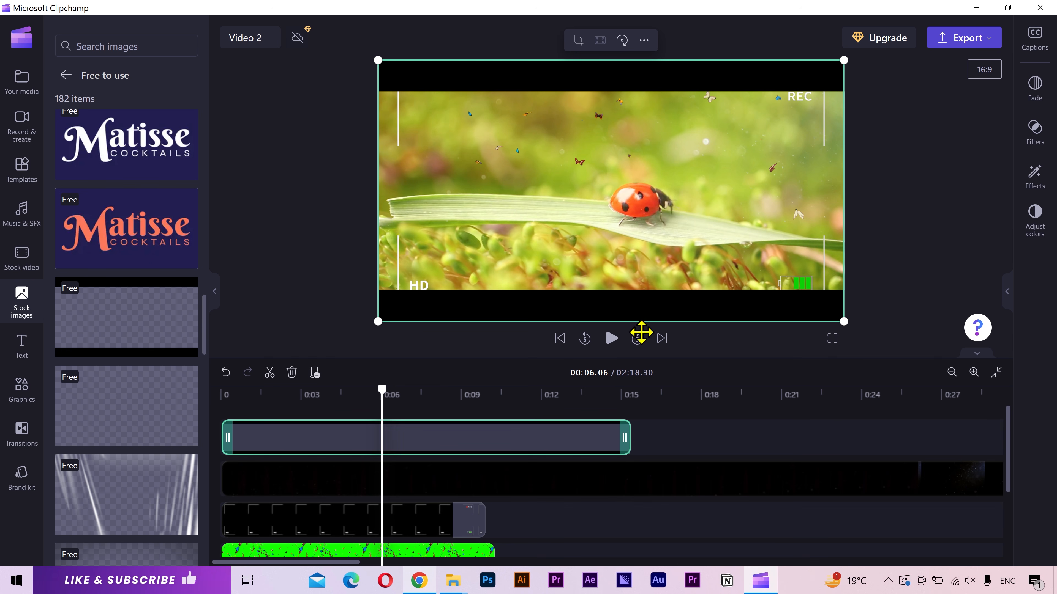
- Shrink the Camcorder overlay to fit between the black bars and move it against the frame's left edge
left_click(353, 524)
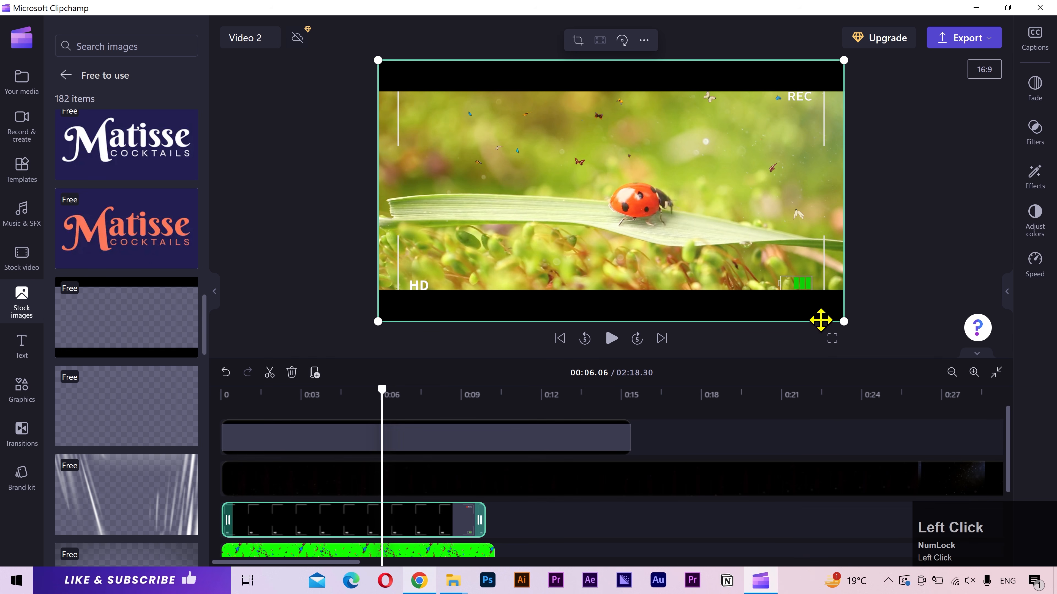
left_click_drag(845, 321, 792, 292)
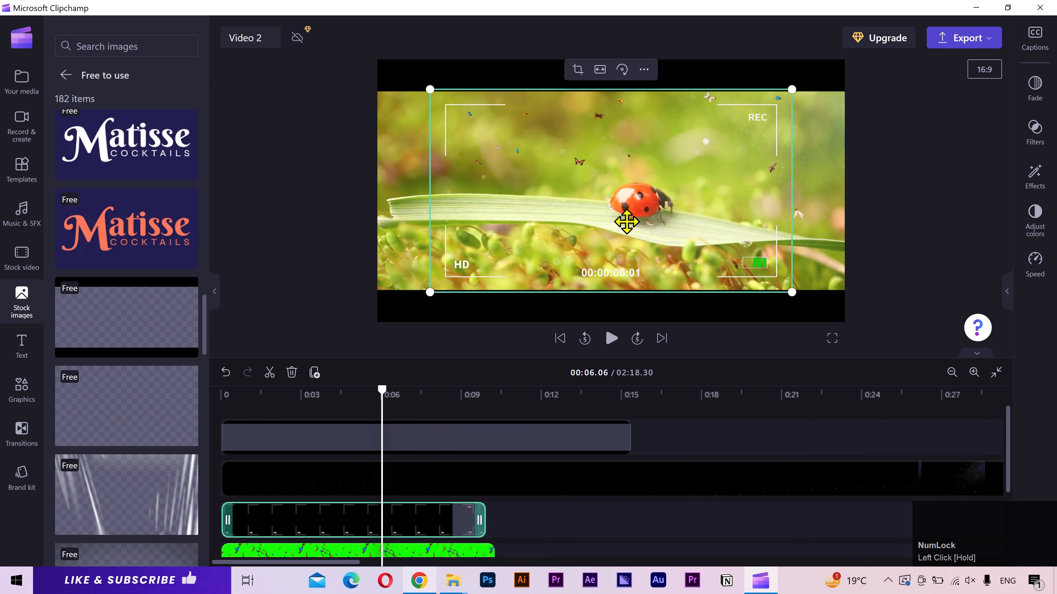
left_click_drag(623, 219, 555, 205)
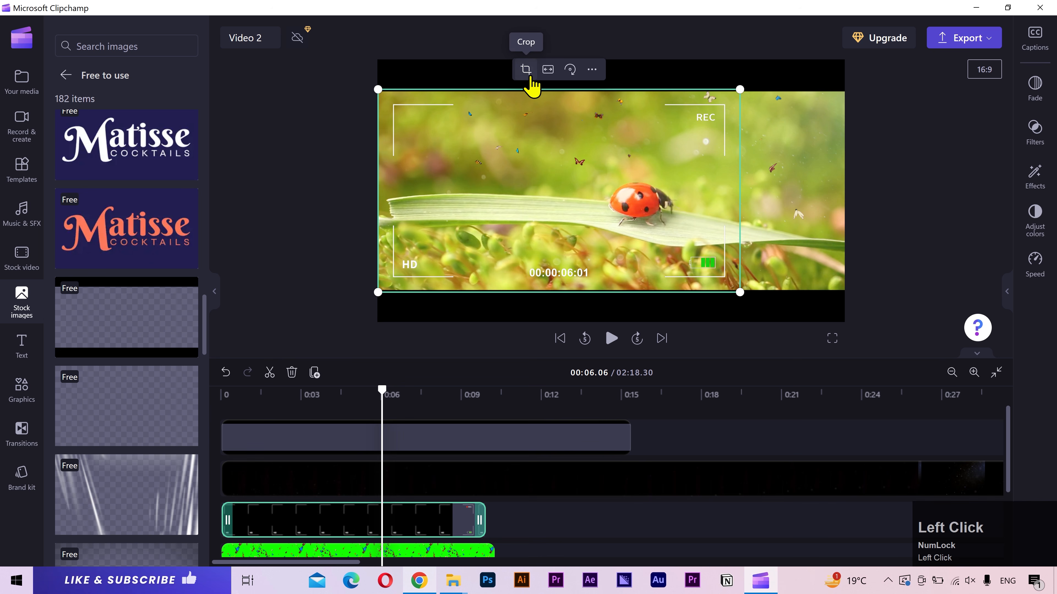
- Crop the Camcorder overlay from its right side, keeping only the left brackets and the HD label
left_click_drag(740, 192, 611, 207)
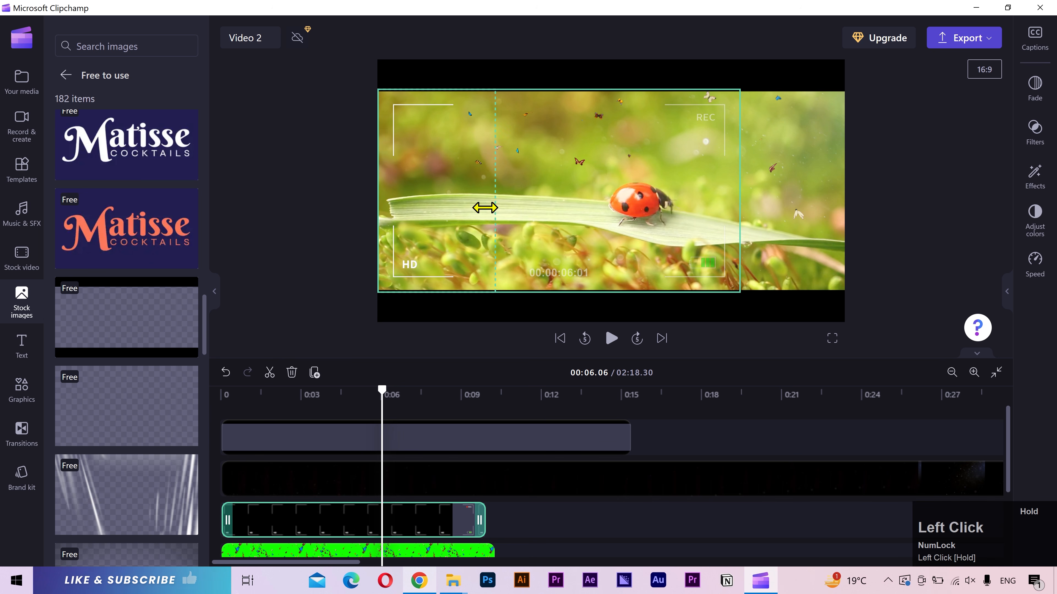
left_click_drag(485, 207, 484, 200)
left_click(421, 70)
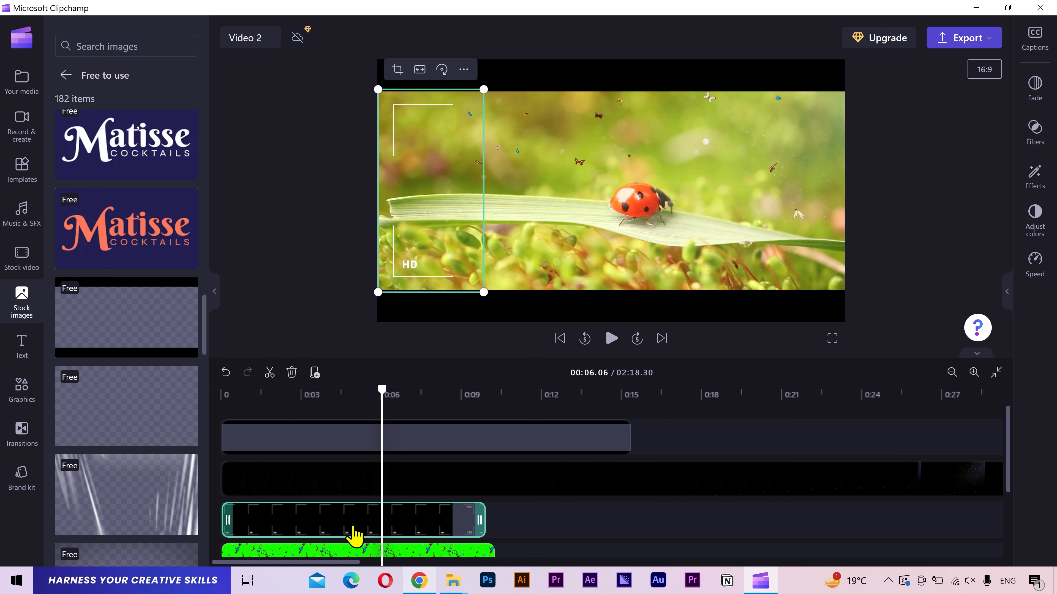
- Duplicate the cropped Camcorder overlay onto its own track above the original, starting at 0, and place the playhead at about 4.5 seconds
left_click(355, 535, "ctrl")
key("ctrl+d")
scroll(552, 455, "up", 2)
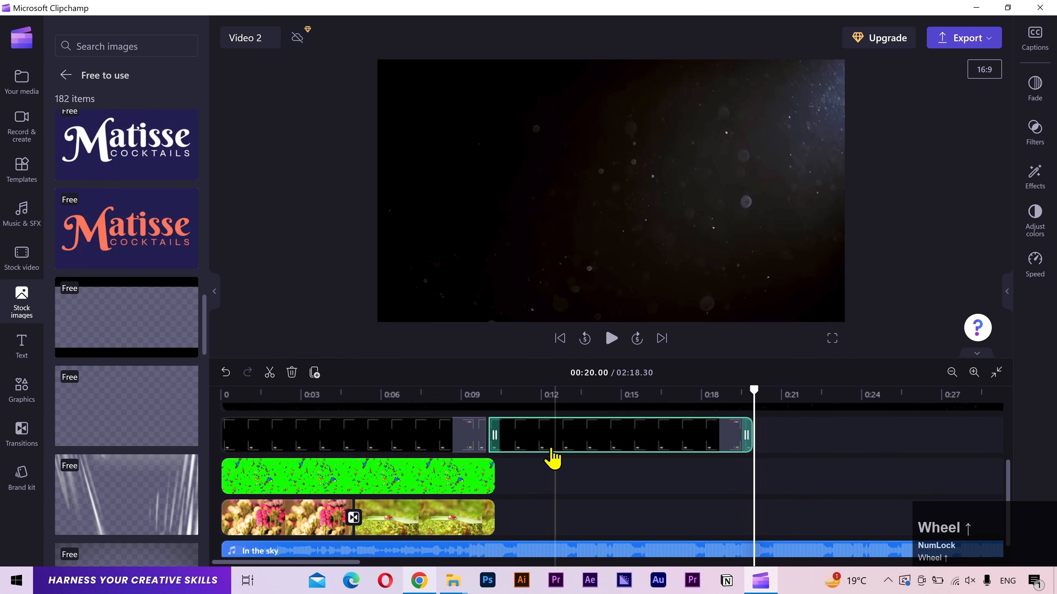
left_click_drag(540, 514, 327, 506)
left_click(340, 393)
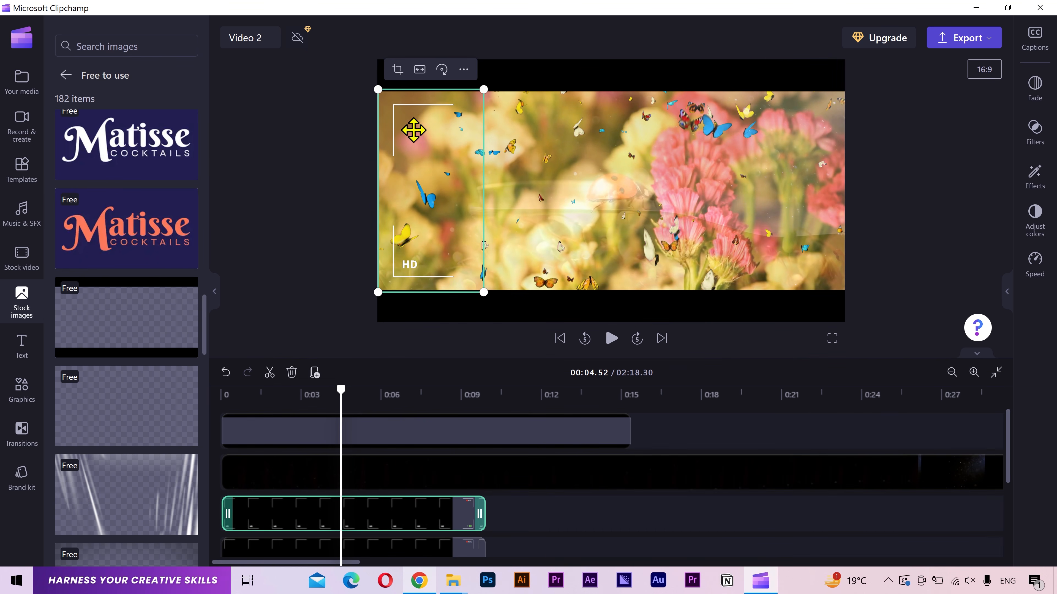
- Recrop the duplicate overlay to the right brackets with REC and the battery, and move it to the frame's right edge
left_click(397, 70)
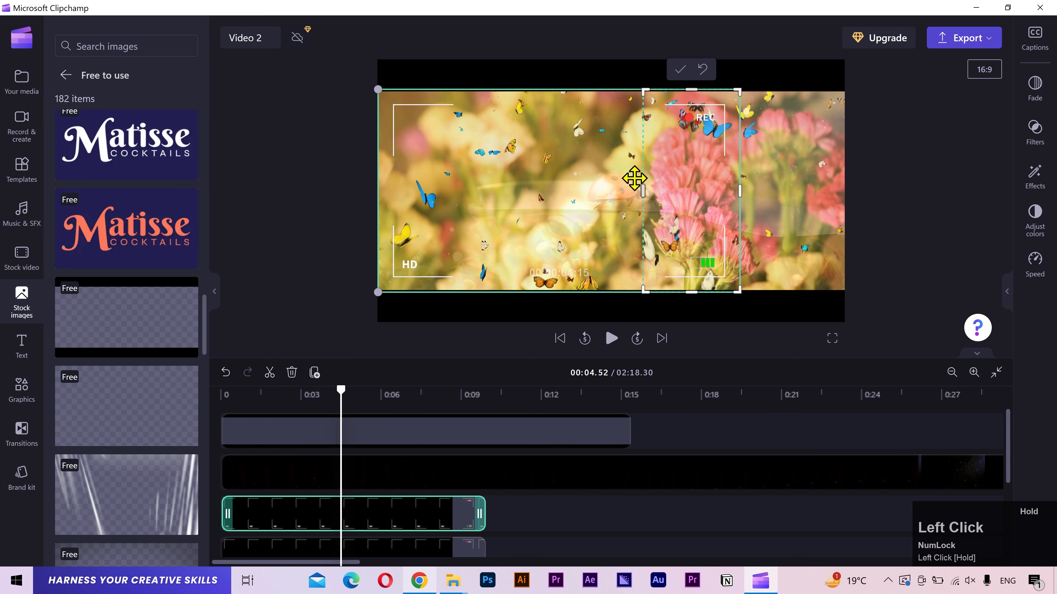
left_click(680, 70)
left_click_drag(696, 170, 799, 182)
left_click(879, 231)
- Play the video from the start to check the camcorder frame inside the bars, and return the playhead to the beginning
left_click(500, 416)
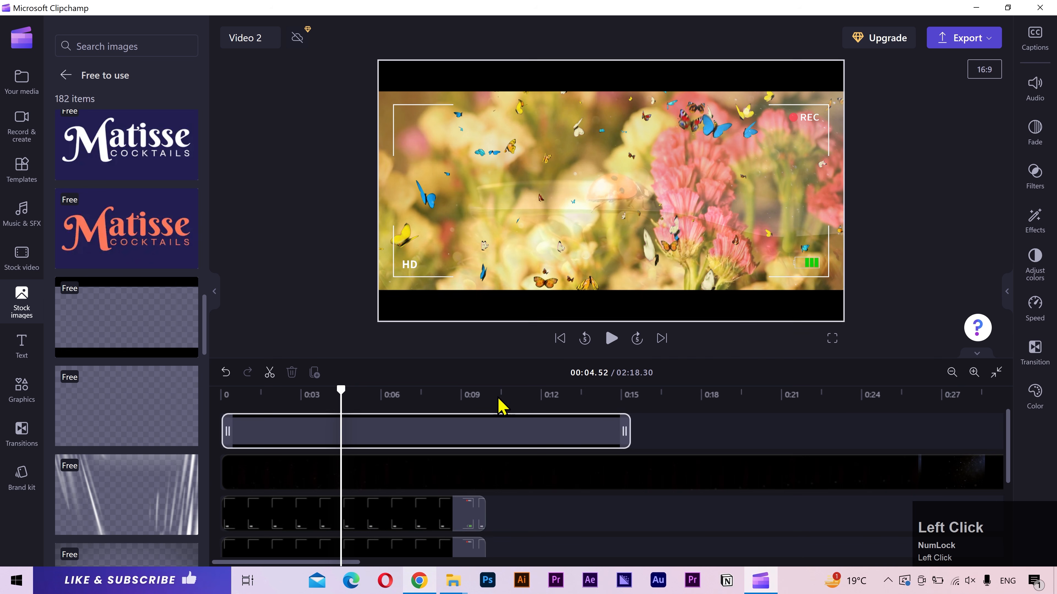
left_click_drag(198, 392, 219, 391)
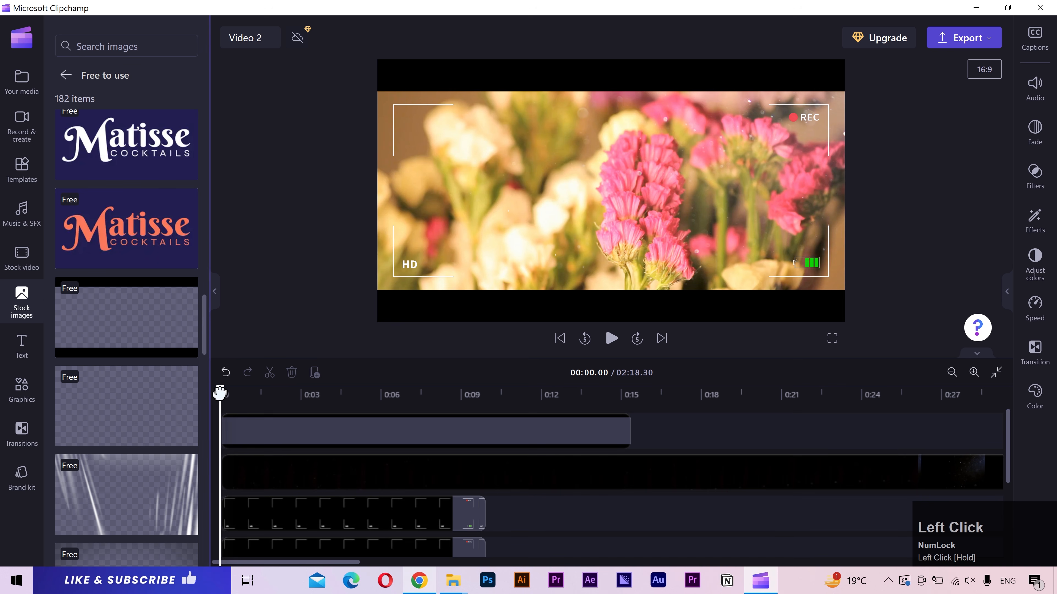
key("space")
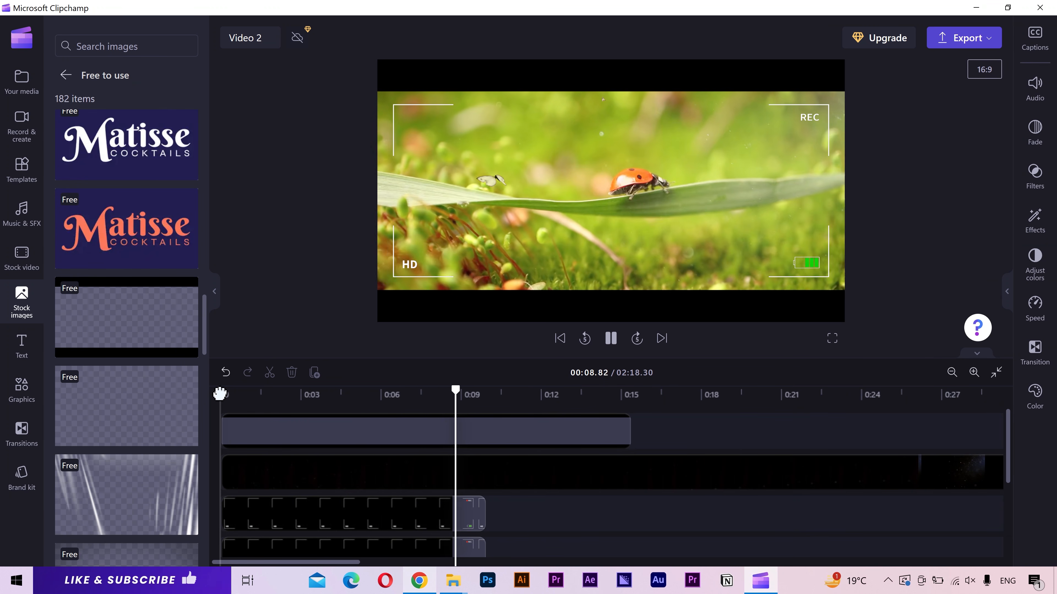
left_click_drag(220, 393, 212, 391)
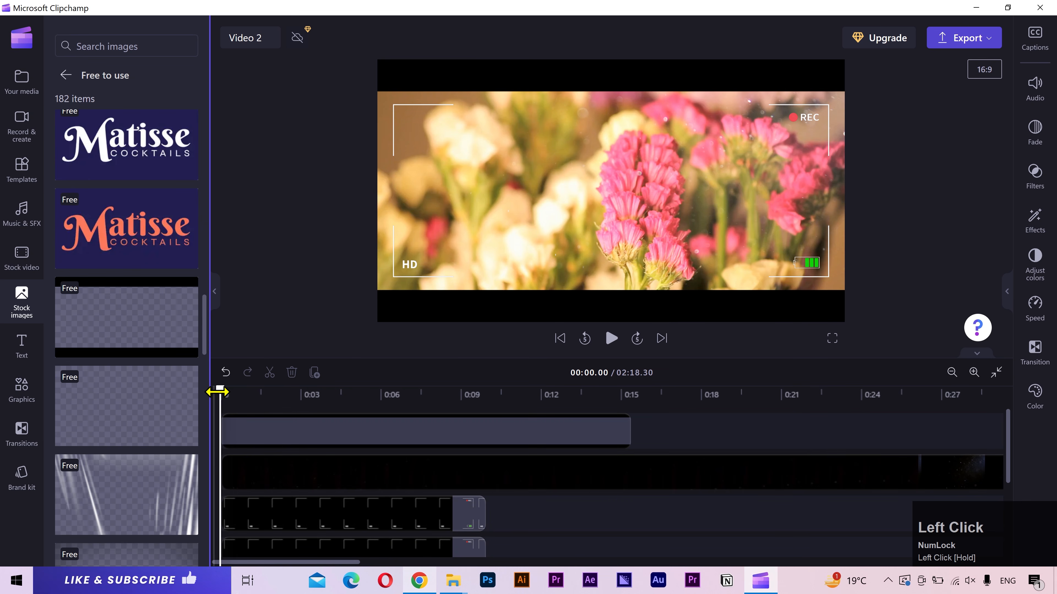
key("space")
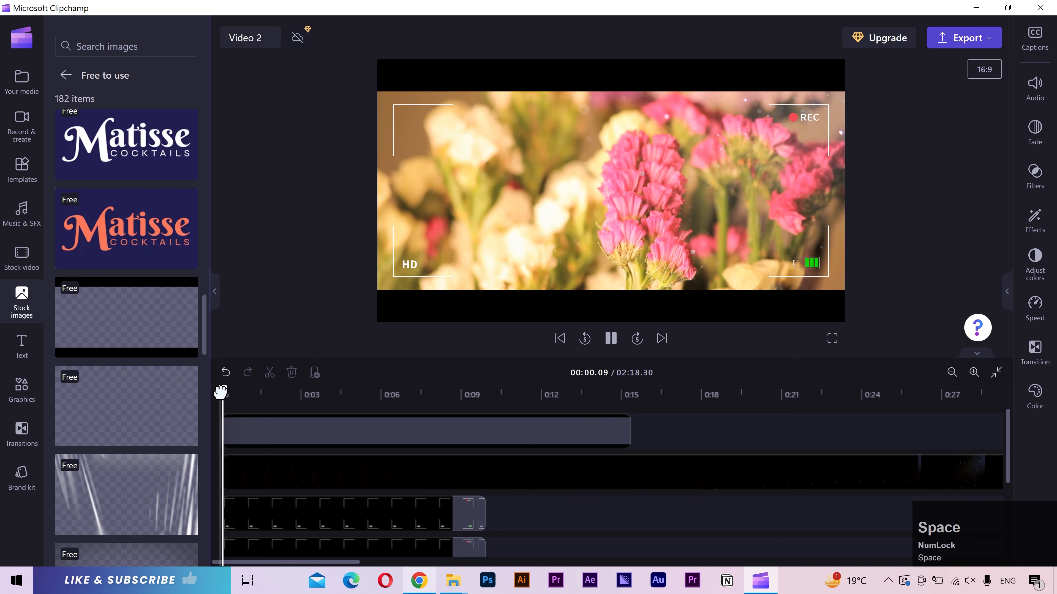
left_click(220, 391)
- Browse the text styles and the Social media stickers, and preview the "Thanks for watching" sticker
left_click(30, 350)
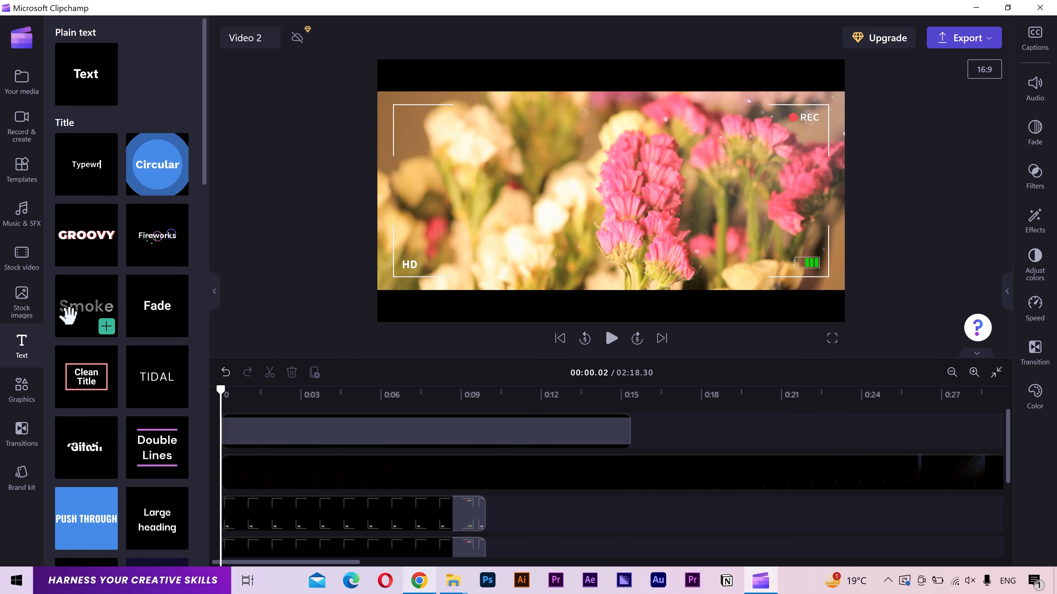
left_click(21, 389)
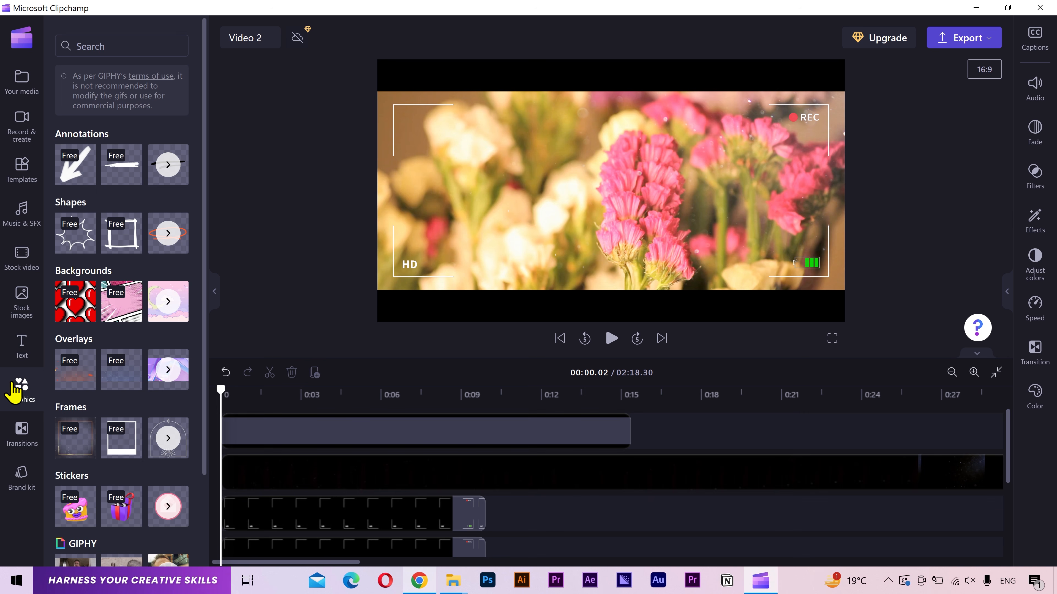
left_click(169, 511)
scroll(170, 516, "down", 4)
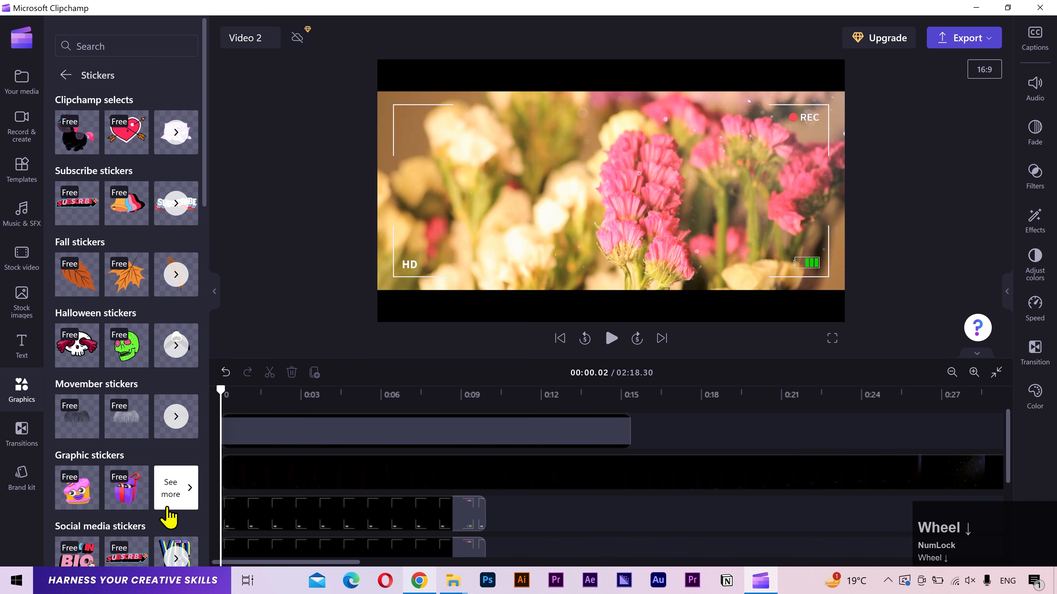
left_click(175, 398)
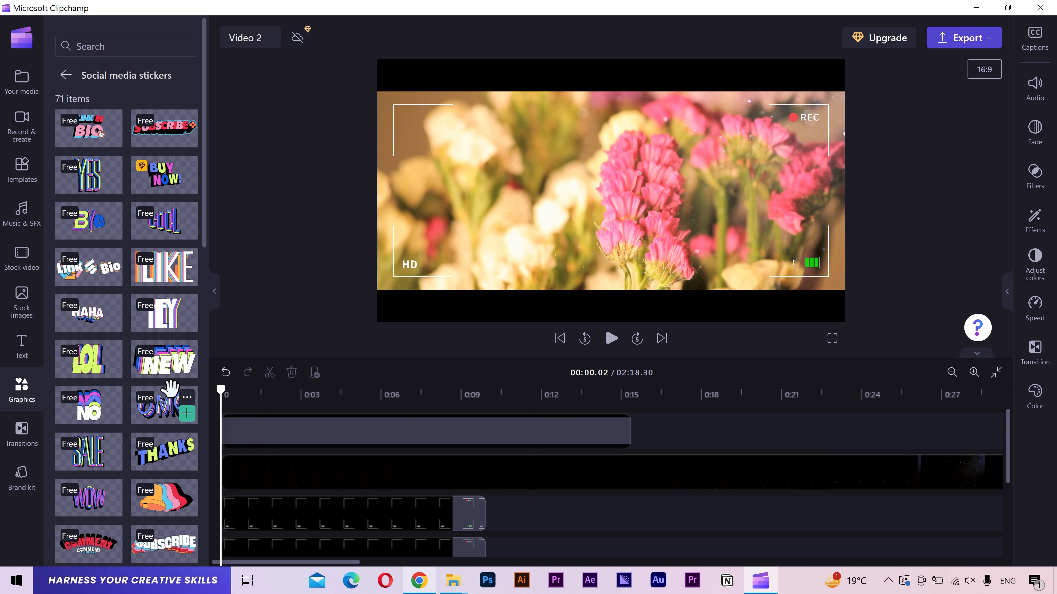
scroll(171, 389, "down", 8)
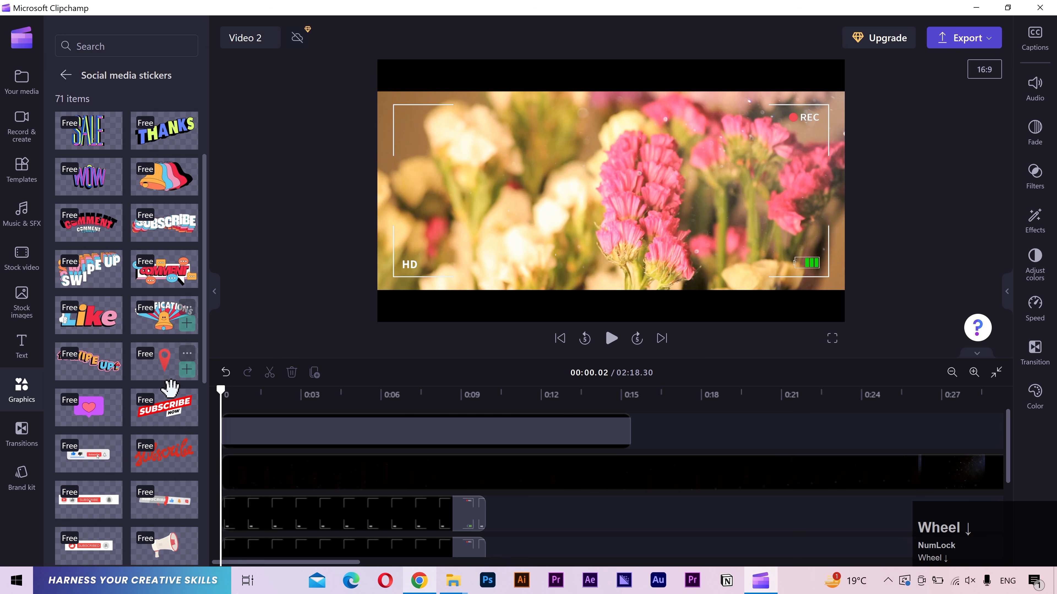
scroll(170, 391, "down", 6)
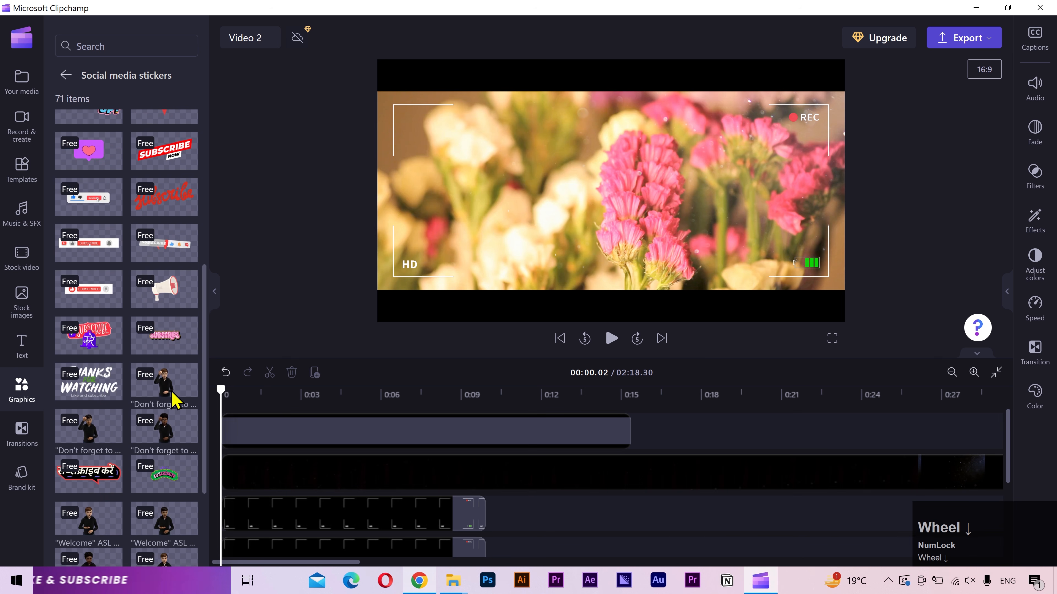
left_click(83, 383)
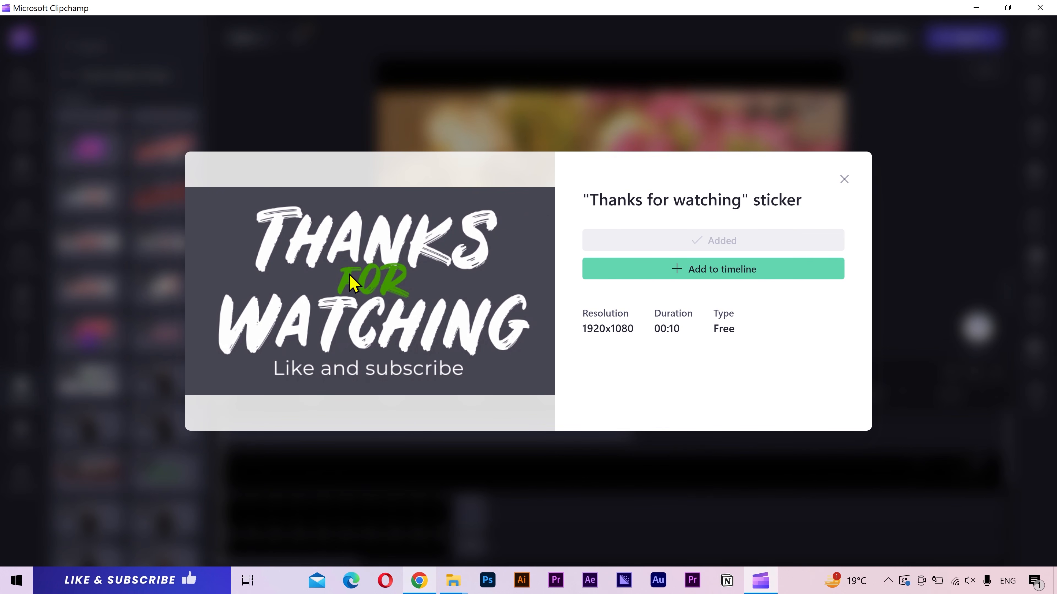
mouse_move(410, 267)
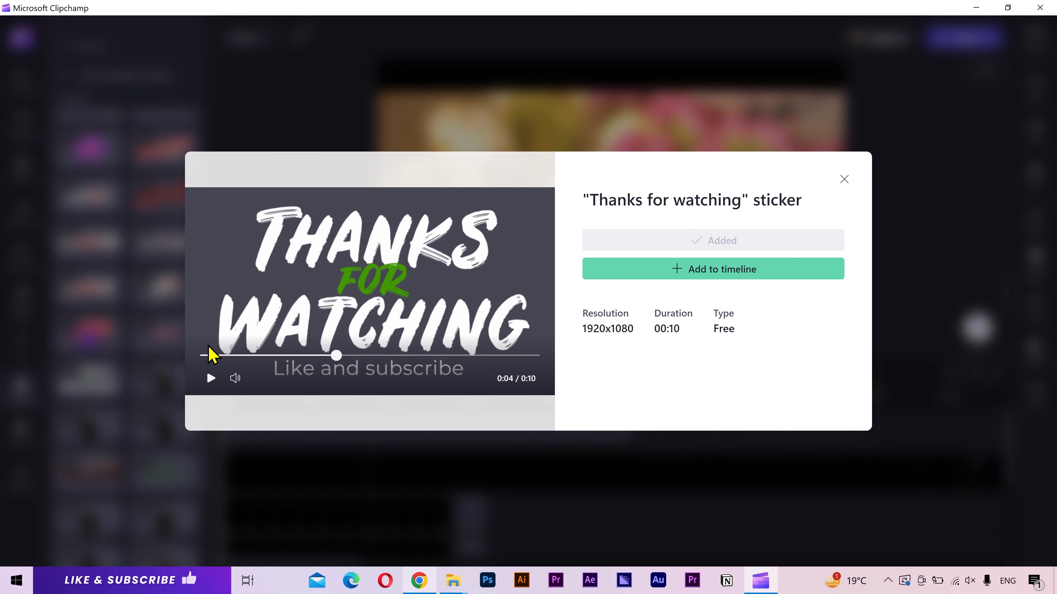
left_click(171, 353)
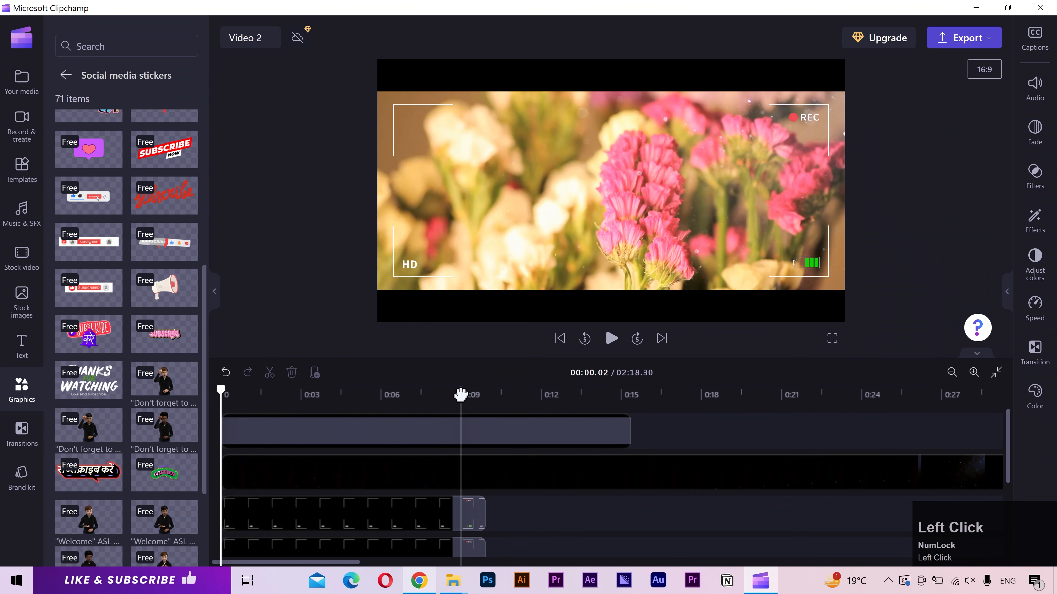
- Place the "Thanks for watching" sticker on its own track above the camcorder overlays, starting at 9 seconds, and shrink it slightly
left_click(592, 373)
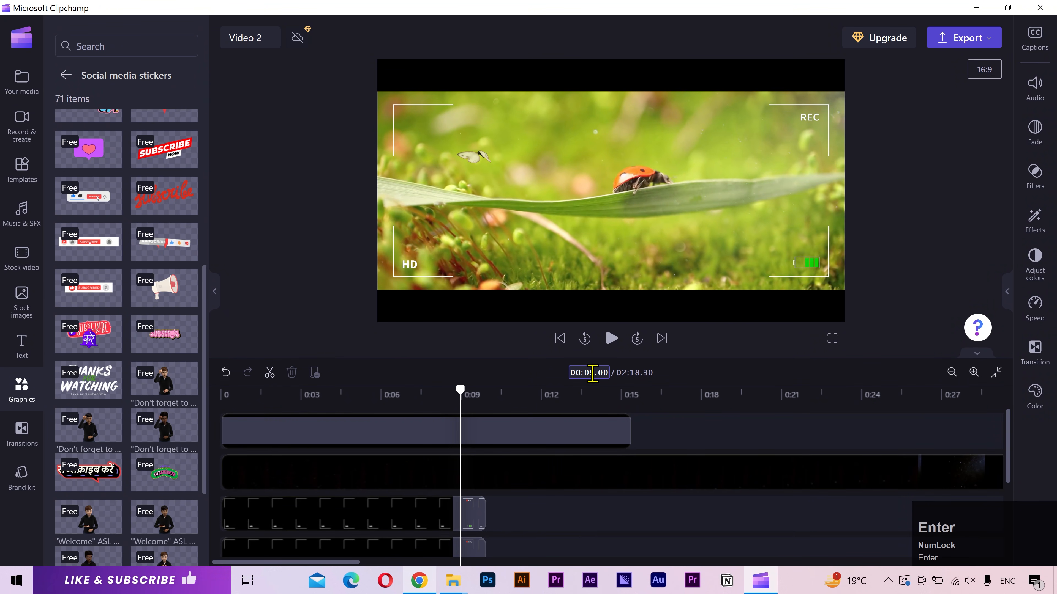
left_click_drag(89, 377, 495, 478)
left_click_drag(531, 424, 527, 447)
left_click(591, 391)
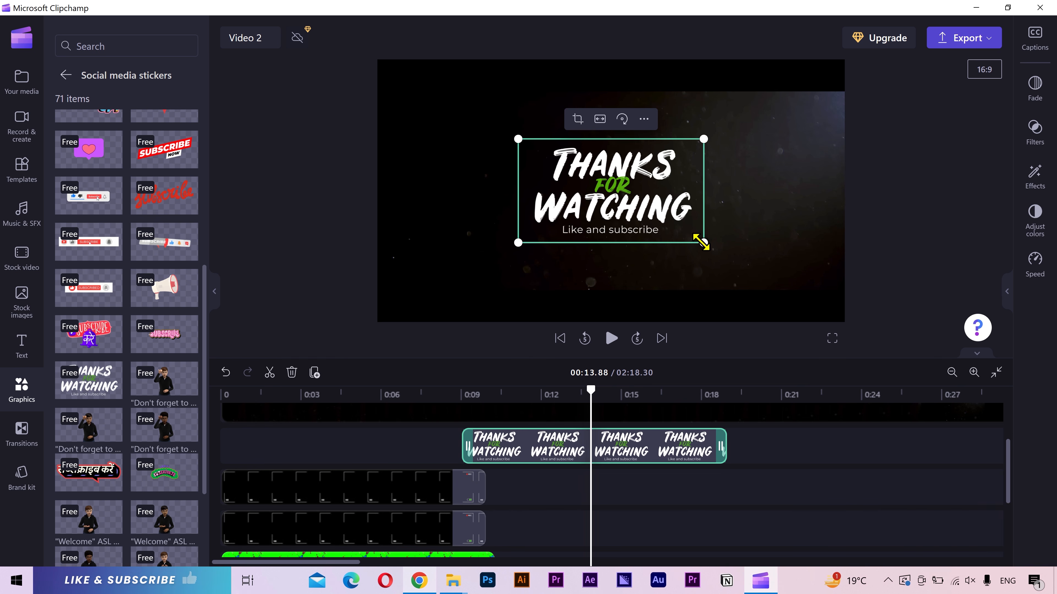
left_click_drag(702, 243, 679, 231)
left_click(874, 237)
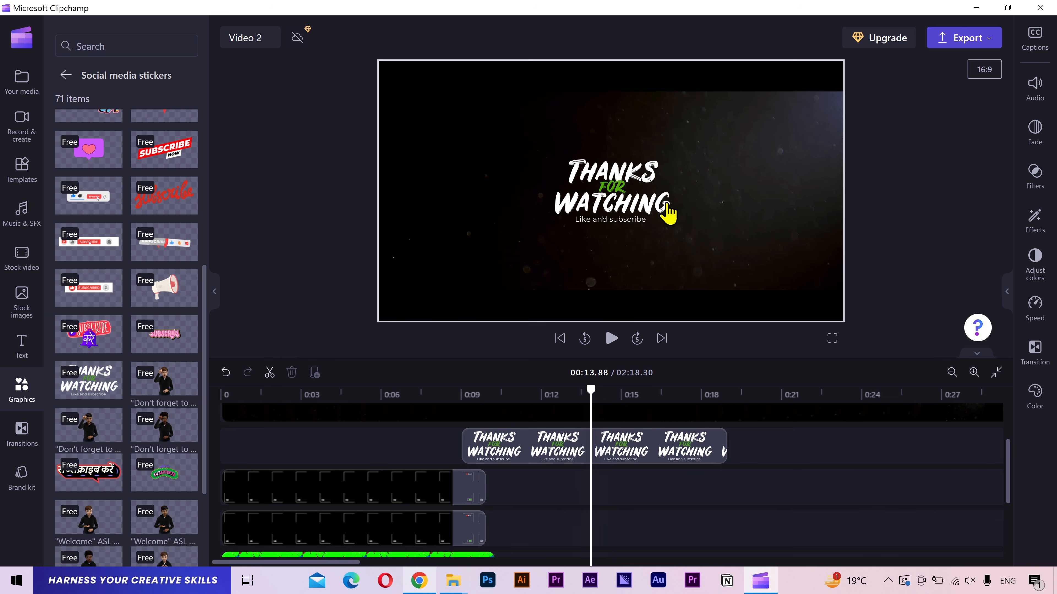
- Add the "Big waves on sea" stock clip from Aerial footage on a new track below the sticker, starting at 9 seconds
left_click(28, 261)
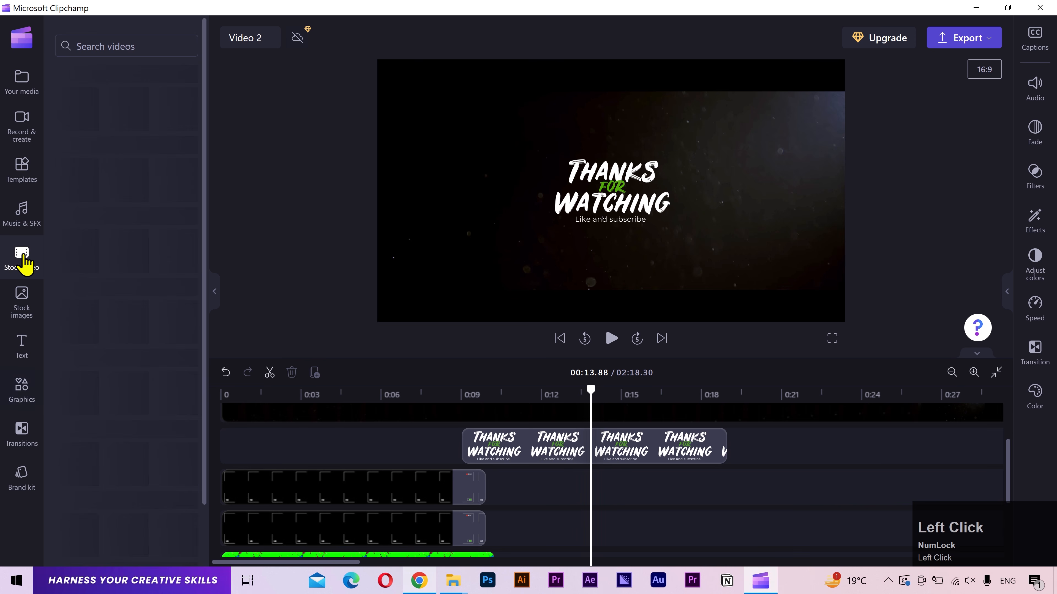
scroll(166, 286, "down", 6)
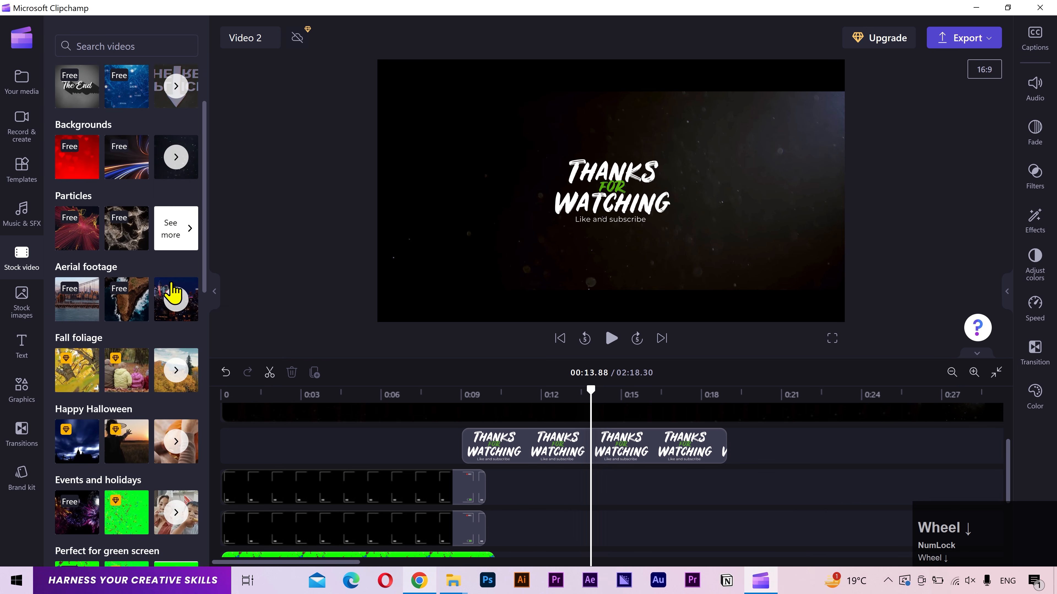
left_click(172, 290)
scroll(198, 291, "down", 5)
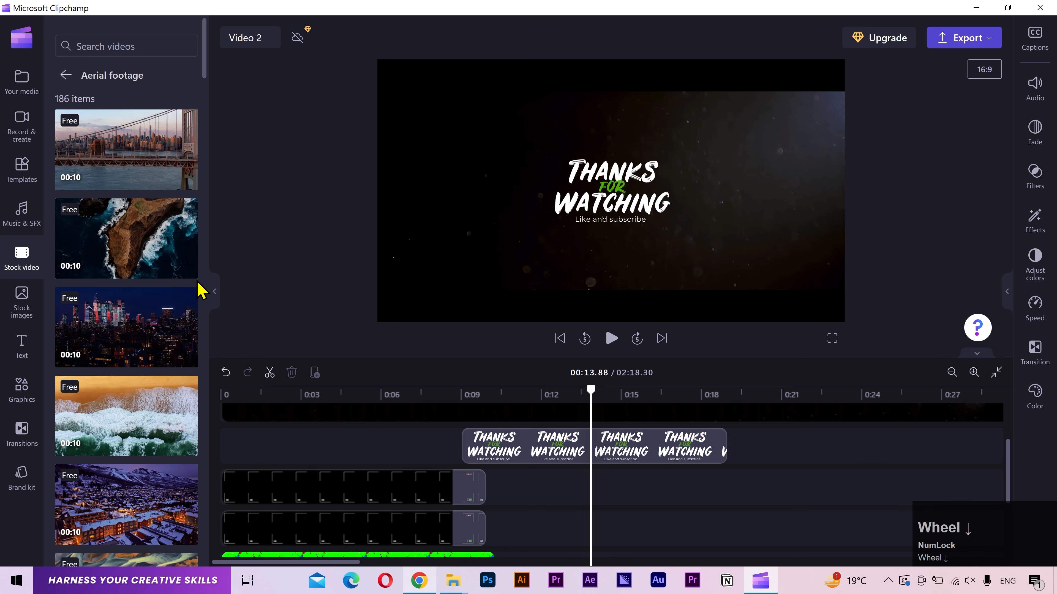
scroll(195, 278, "down", 20)
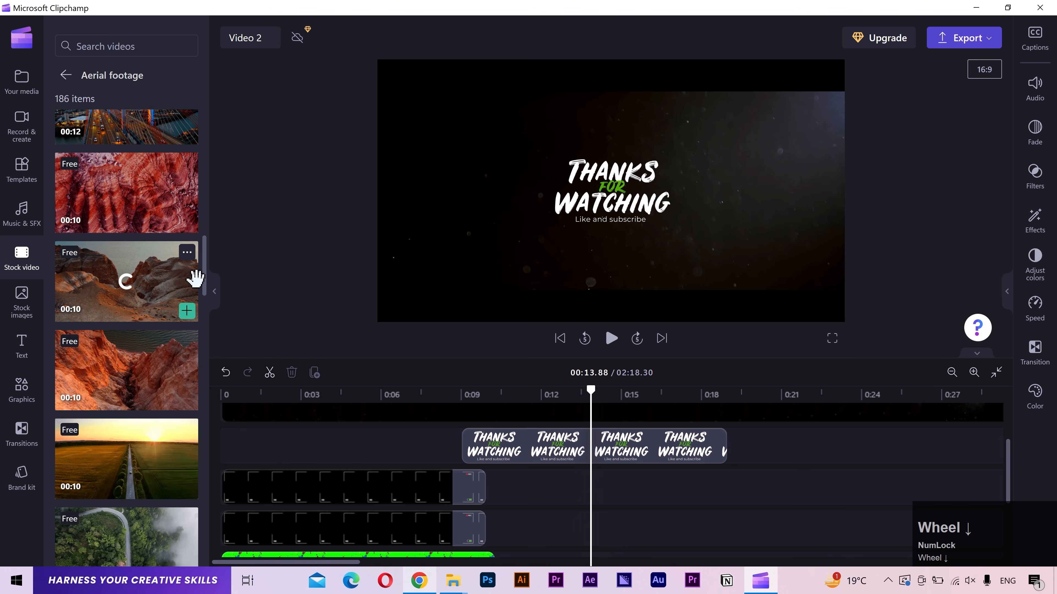
scroll(195, 278, "up", 5)
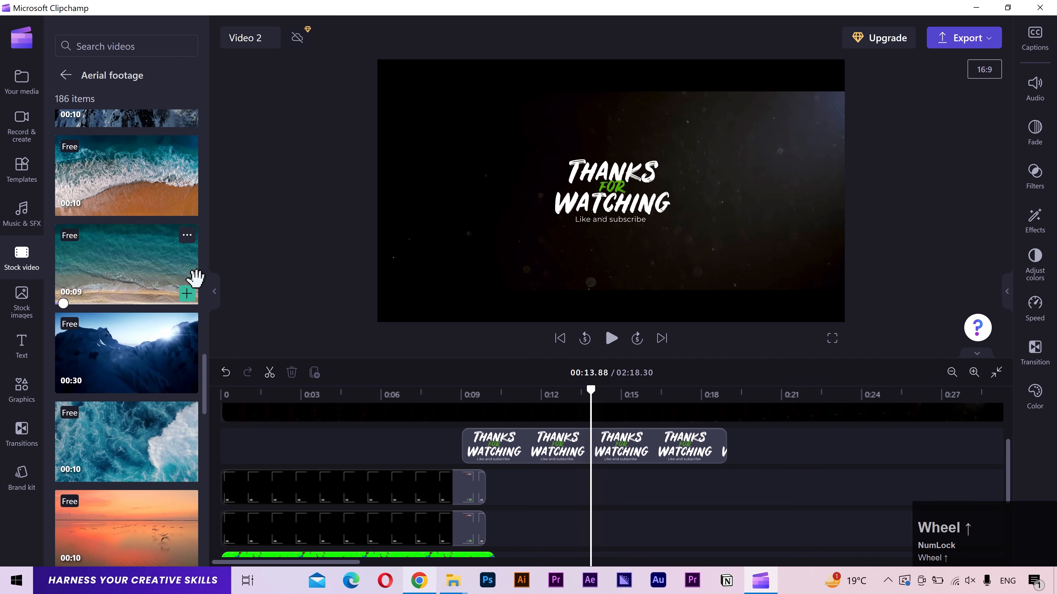
left_click(127, 359)
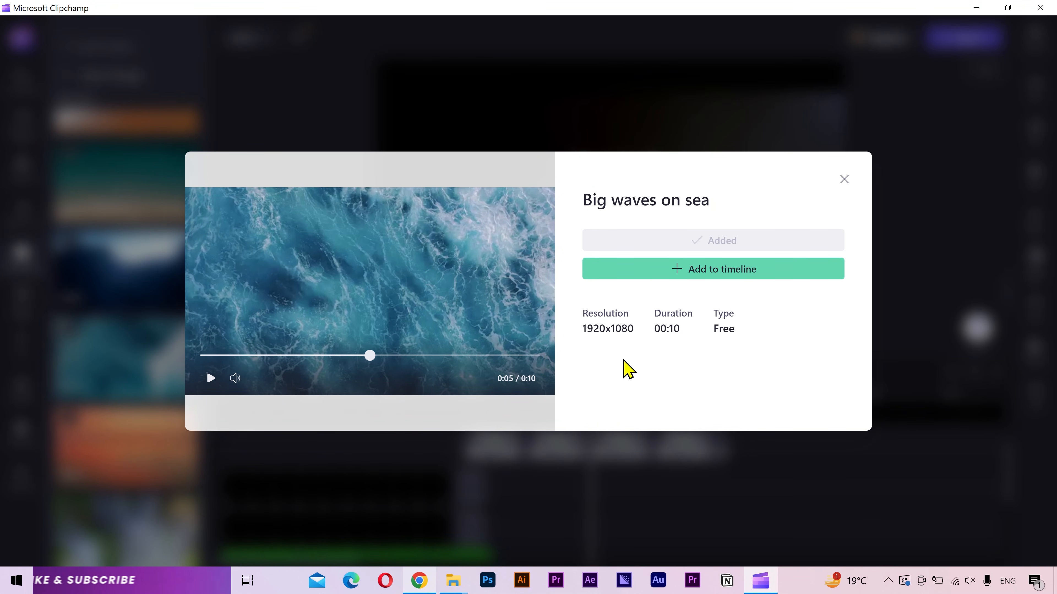
left_click(624, 446)
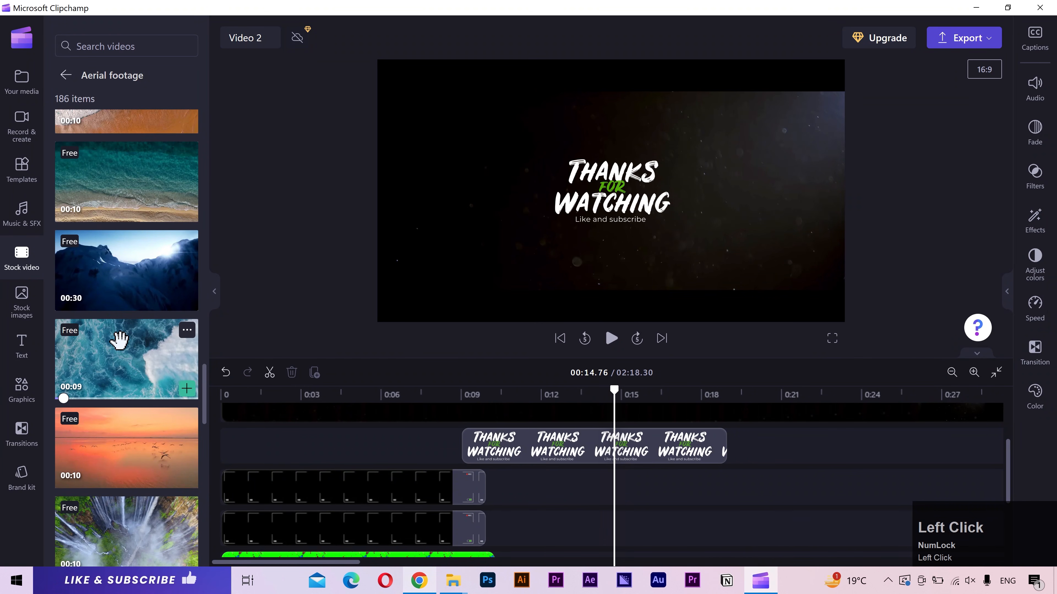
left_click_drag(118, 338, 499, 487)
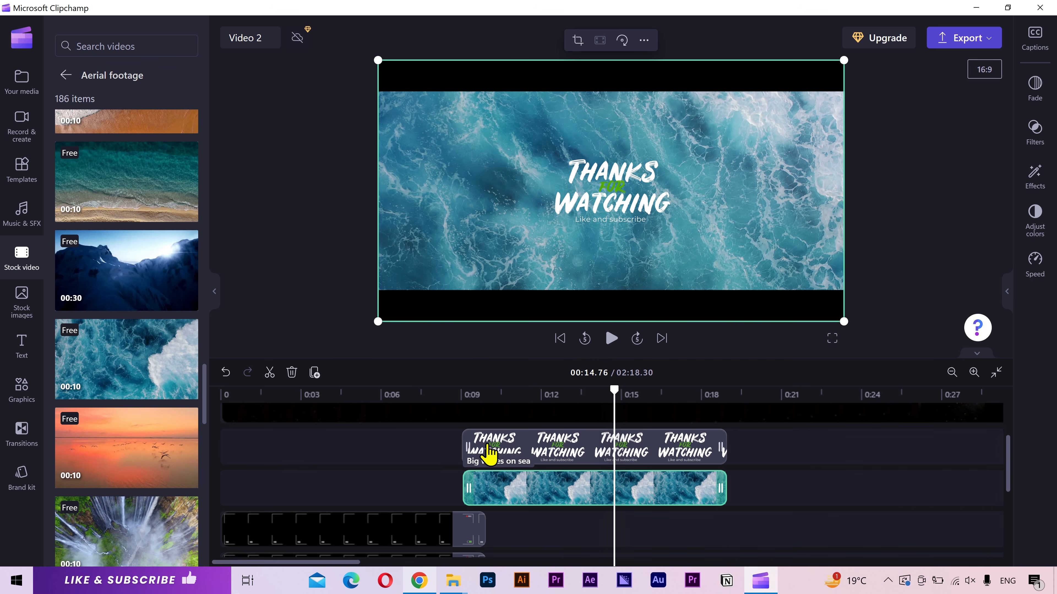
- Play the video from about 8 seconds to check the sticker over the waves clip
left_click(436, 393)
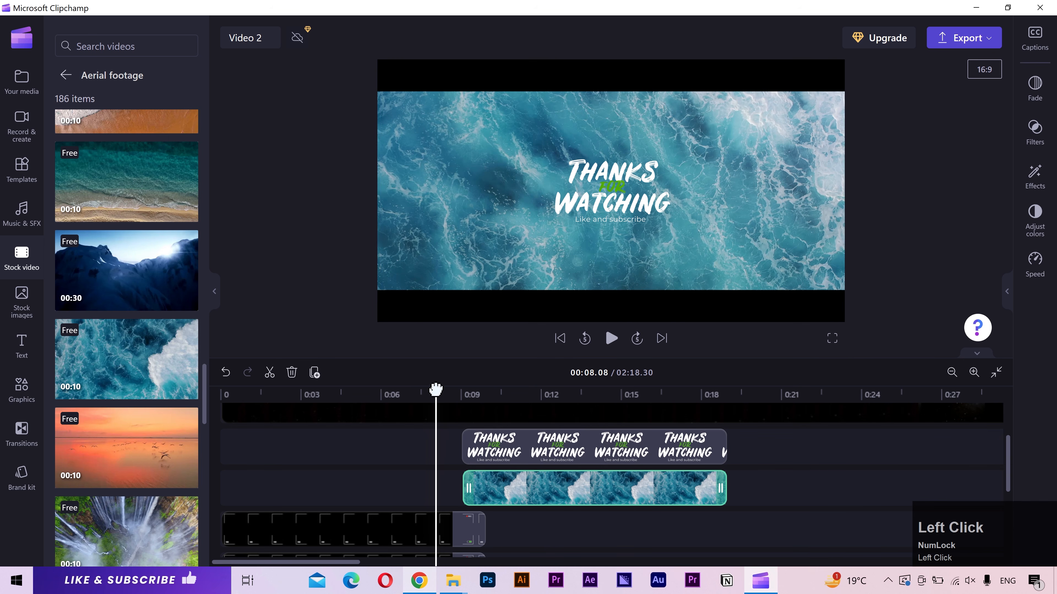
key("space")
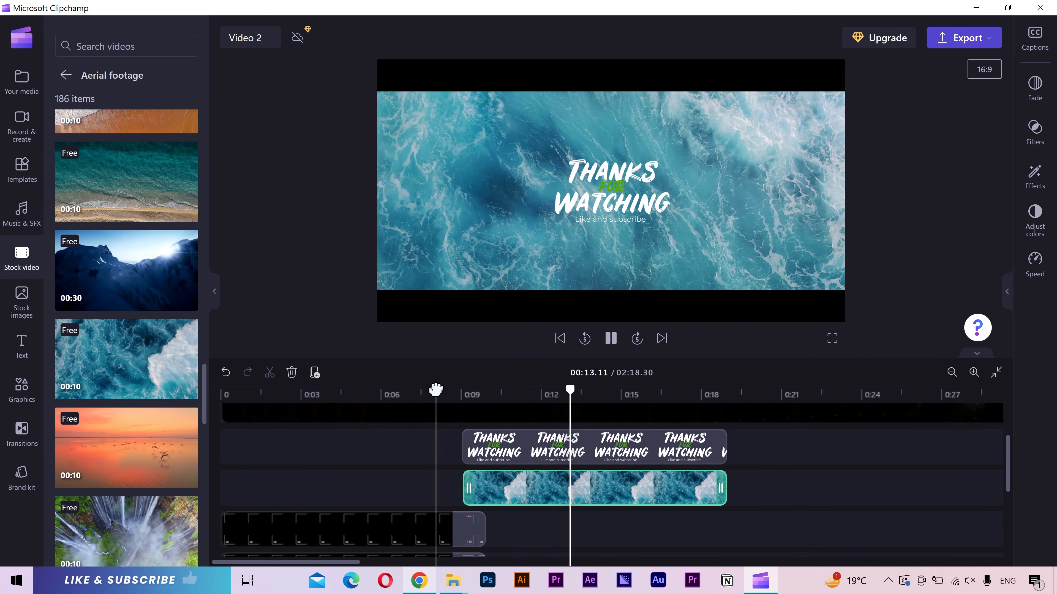
key("space")
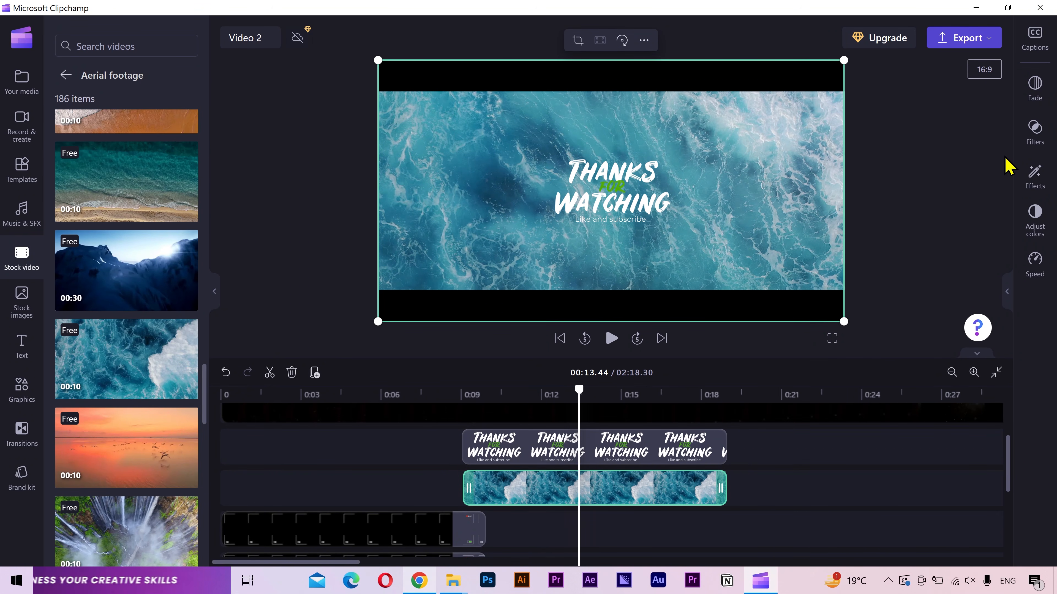
- Set a 1.0 s fade-in on the waves clip and play its start to check it
left_click(1037, 96)
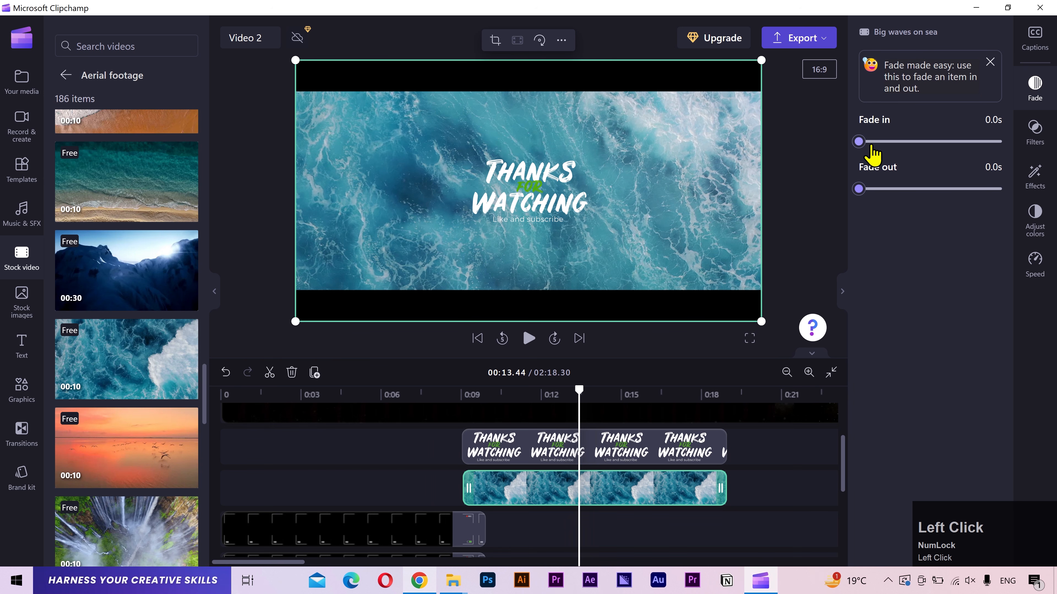
left_click_drag(879, 142, 930, 142)
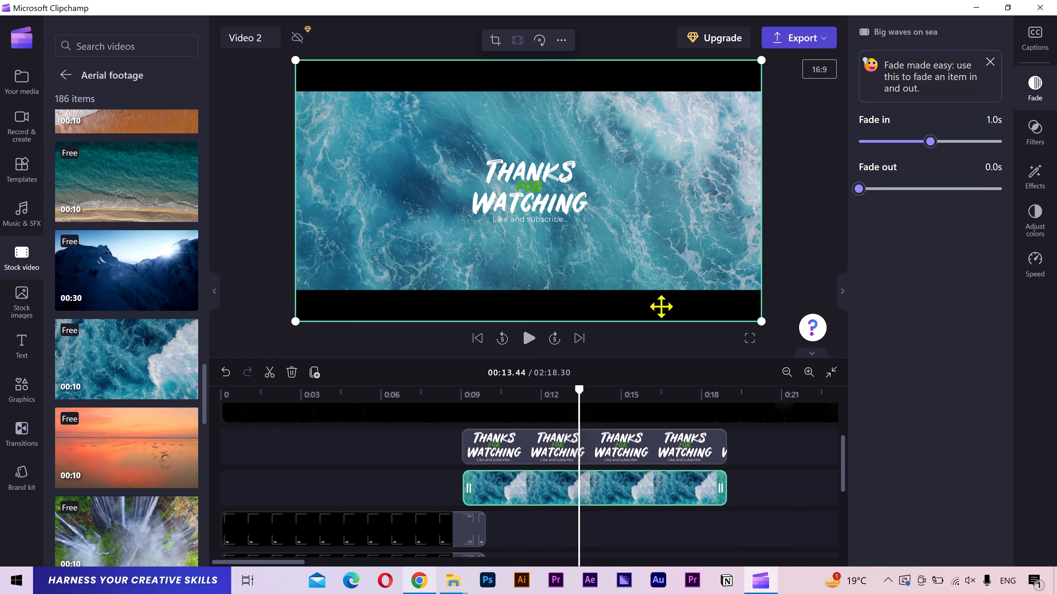
left_click(448, 392)
key("space")
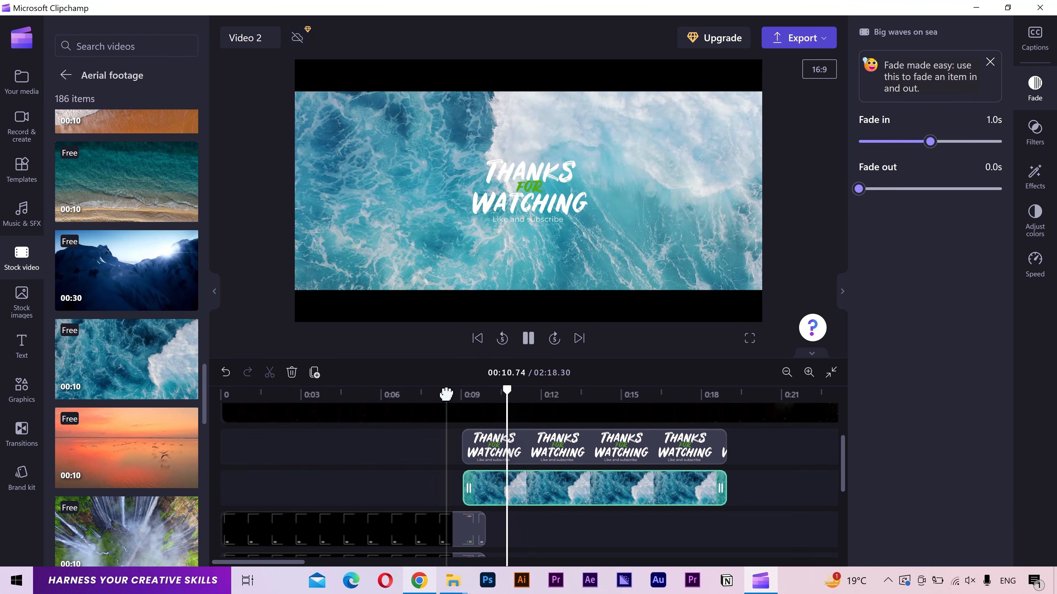
key("space")
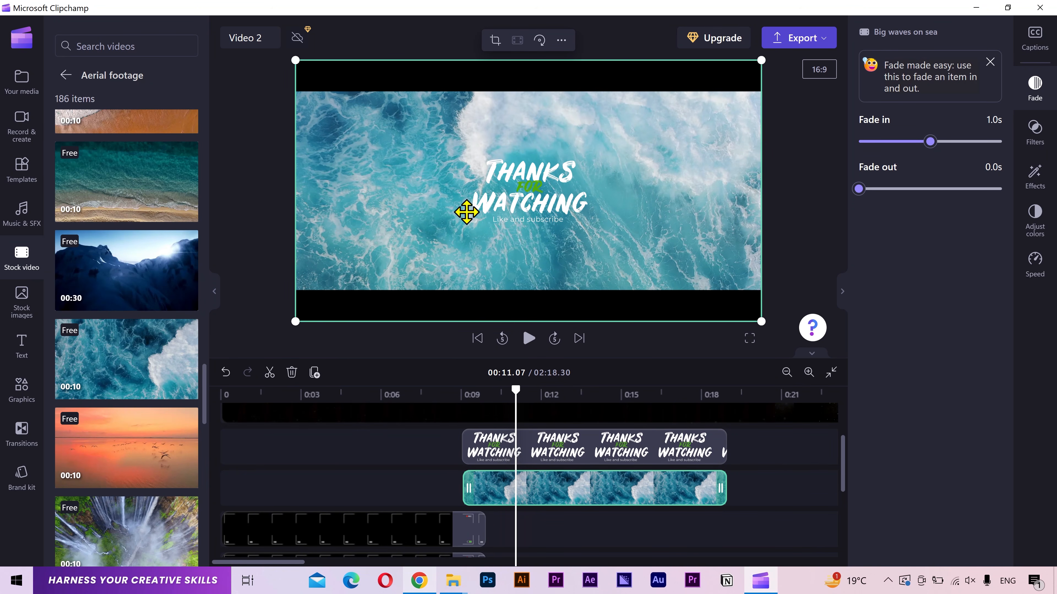
- Apply the Increased filter to the waves clip
left_click(575, 499)
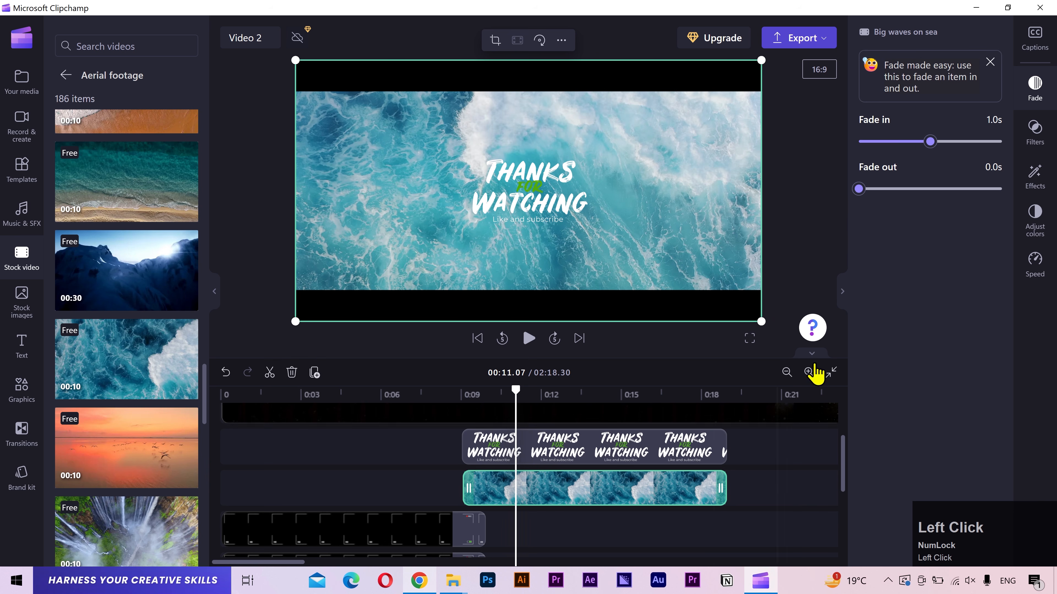
left_click(1035, 129)
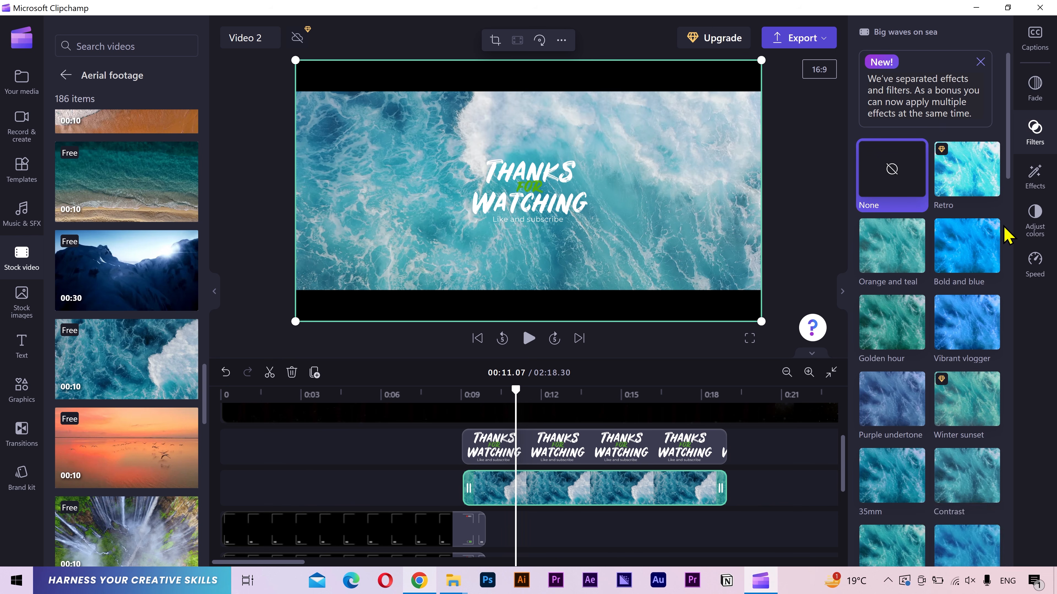
scroll(1005, 235, "down", 6)
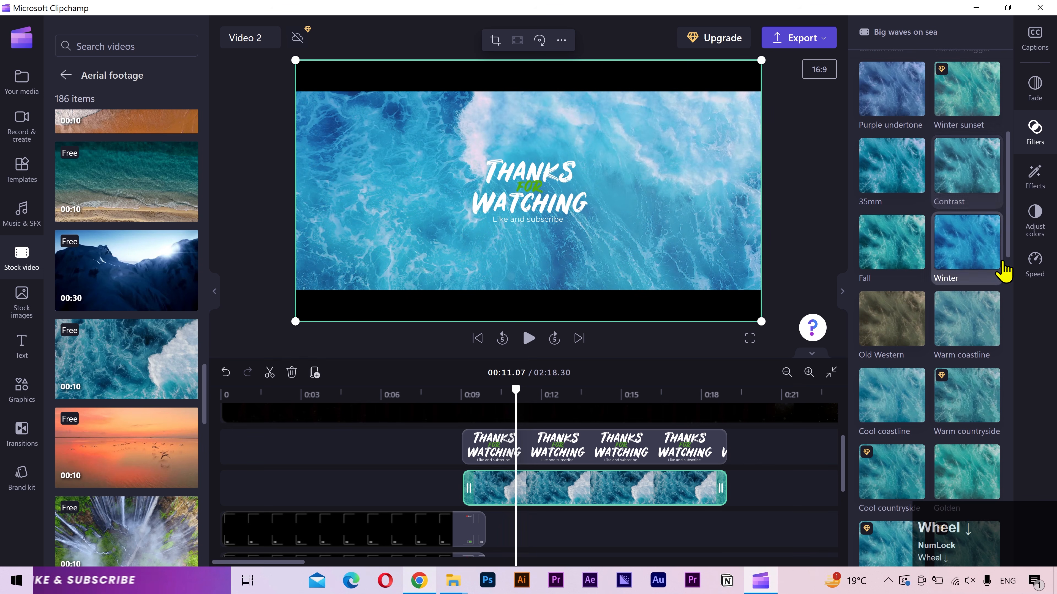
scroll(1004, 271, "down", 5)
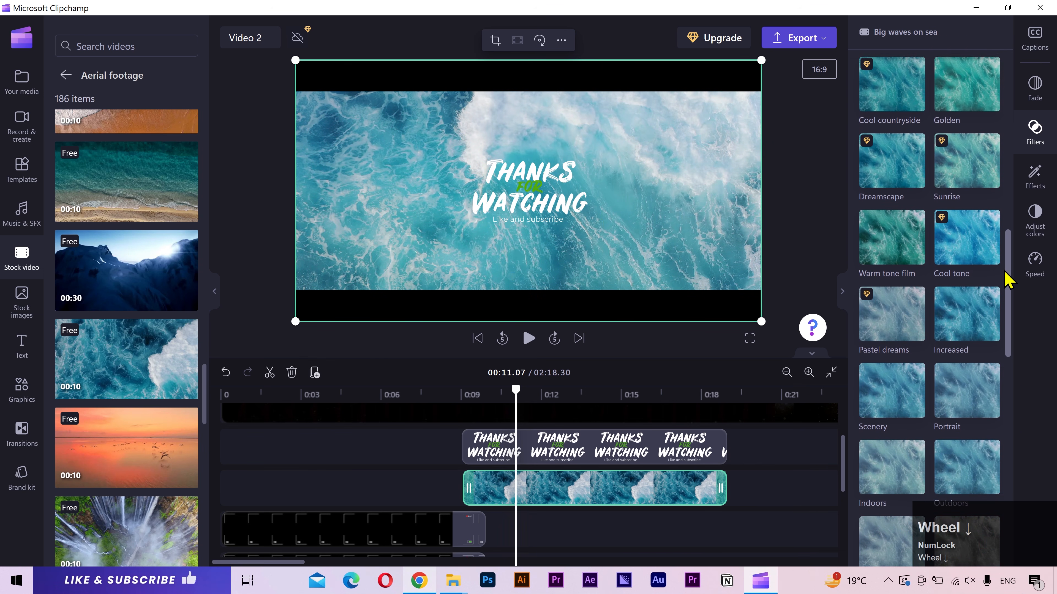
scroll(1007, 278, "down", 2)
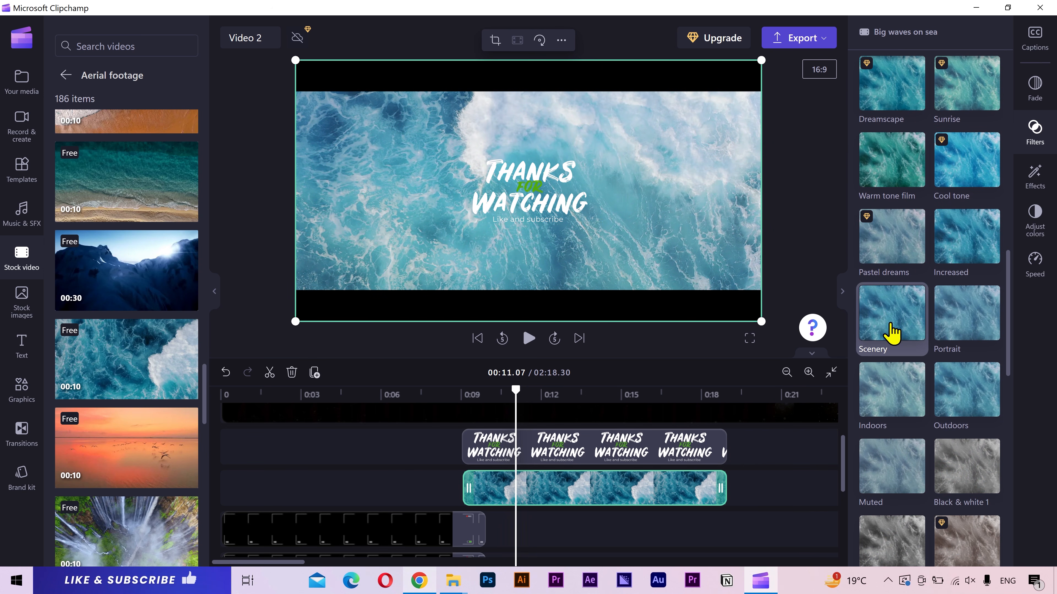
left_click(976, 248)
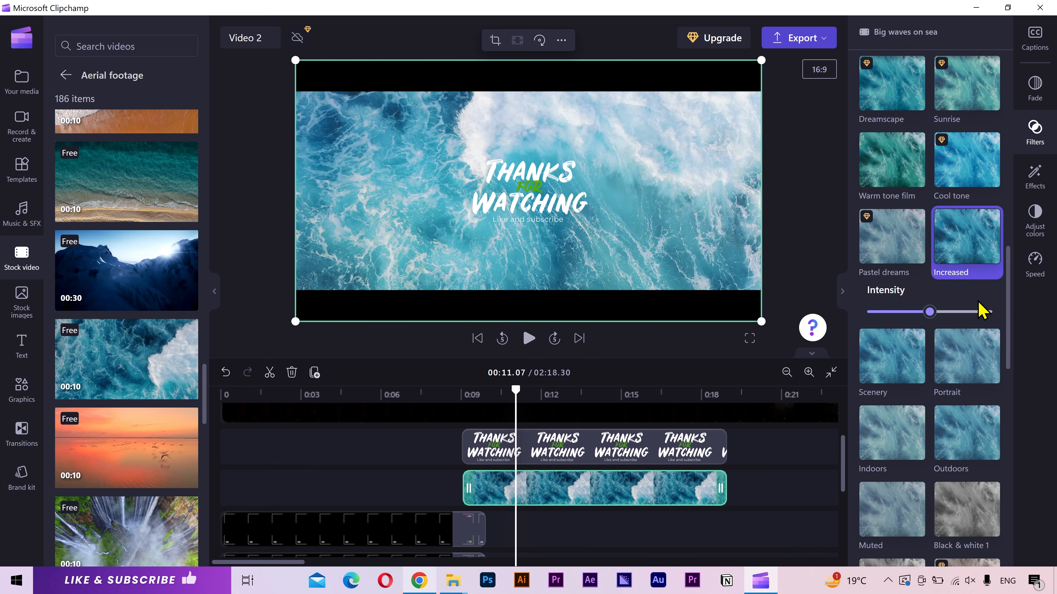
- Adjust the waves clip's colors: lower the exposure, raise contrast and saturation, and cool the temperature very slightly
left_click(1033, 222)
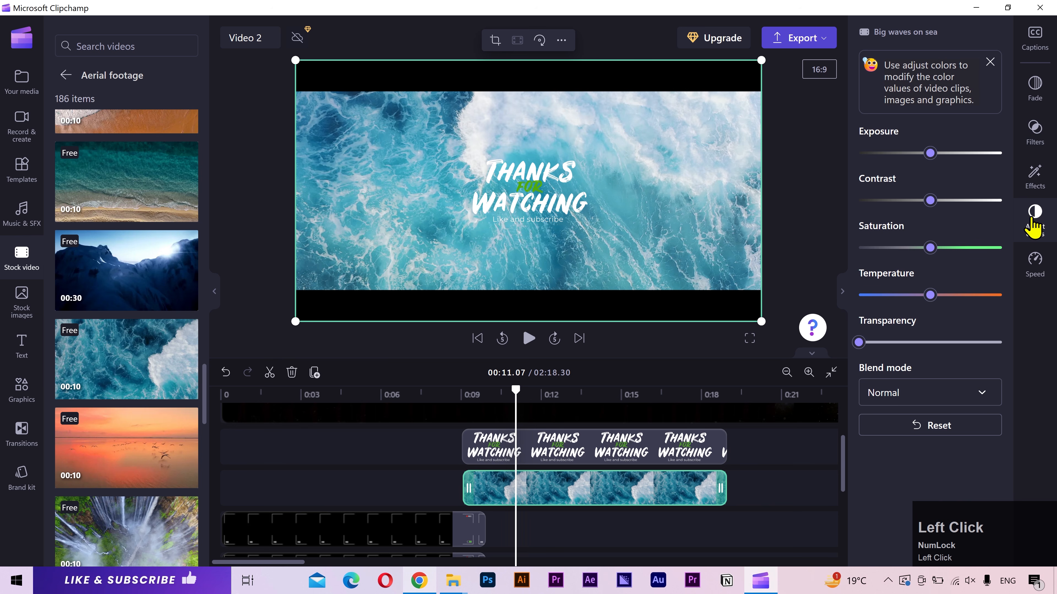
left_click(924, 154)
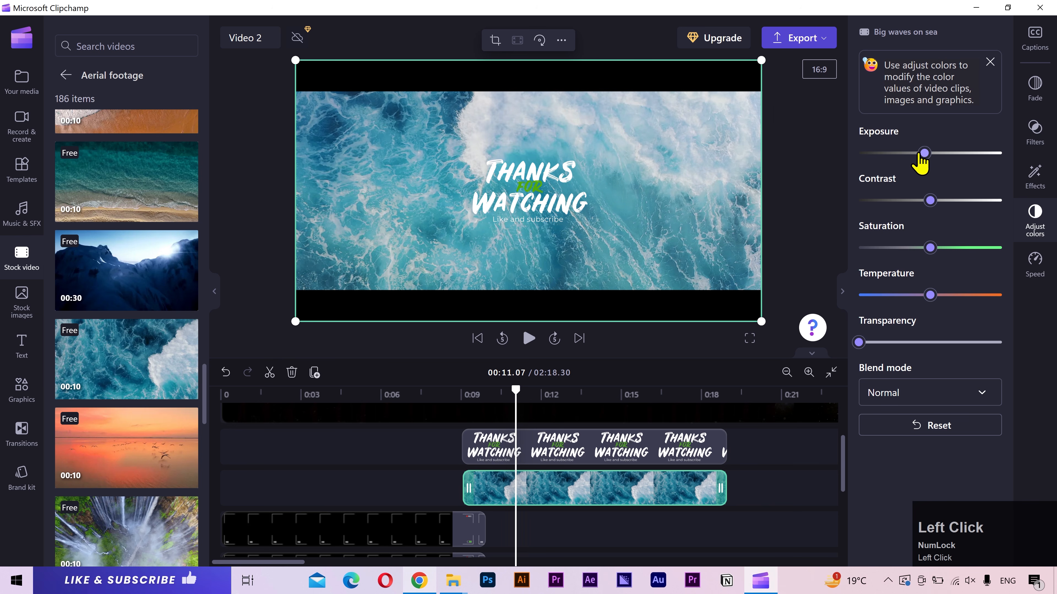
left_click_drag(921, 159, 912, 156)
left_click_drag(931, 248, 946, 248)
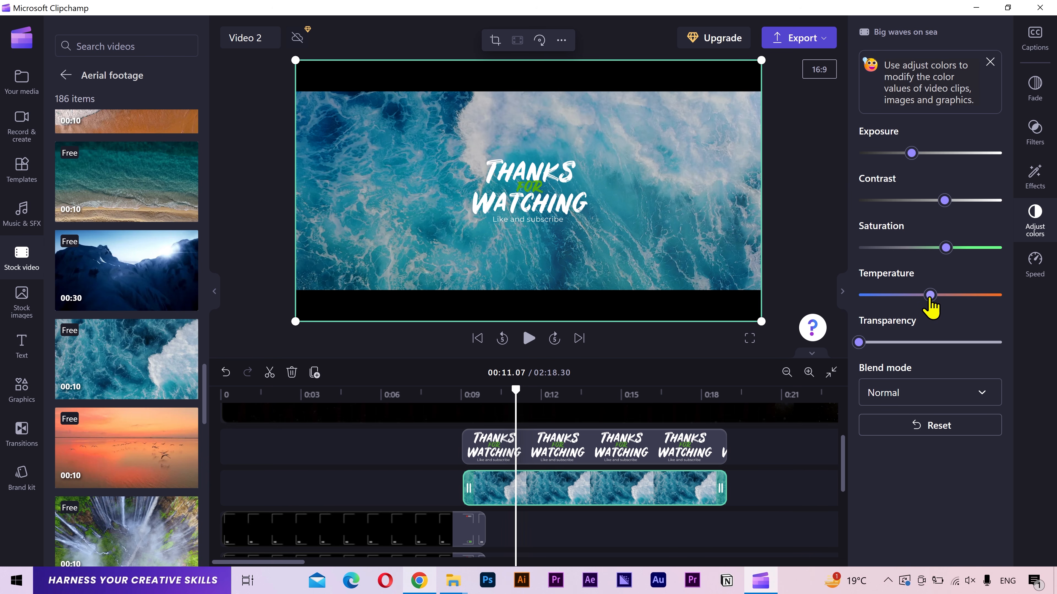
left_click_drag(930, 299, 927, 299)
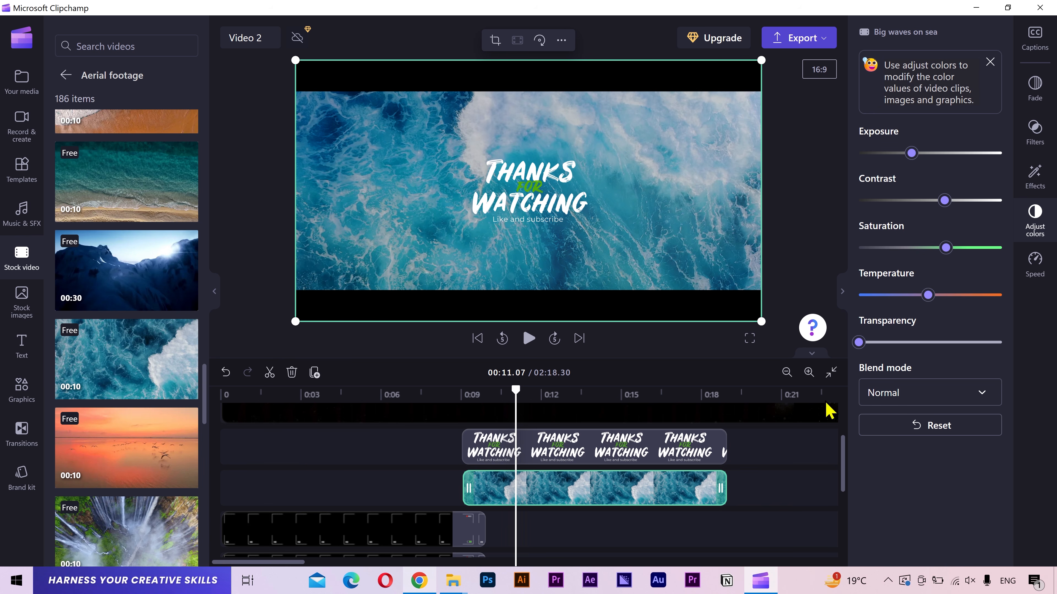
- Cool the ladybug clip's temperature and raise its saturation slightly, previewing it at about 7 seconds
scroll(389, 478, "down", 3)
scroll(389, 468, "down", 1)
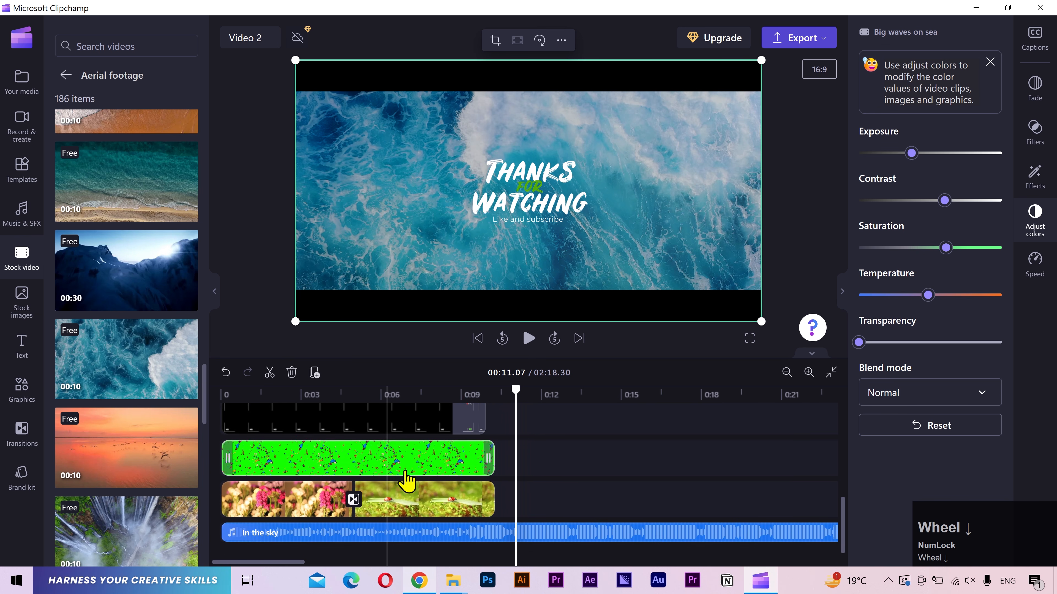
left_click(447, 504)
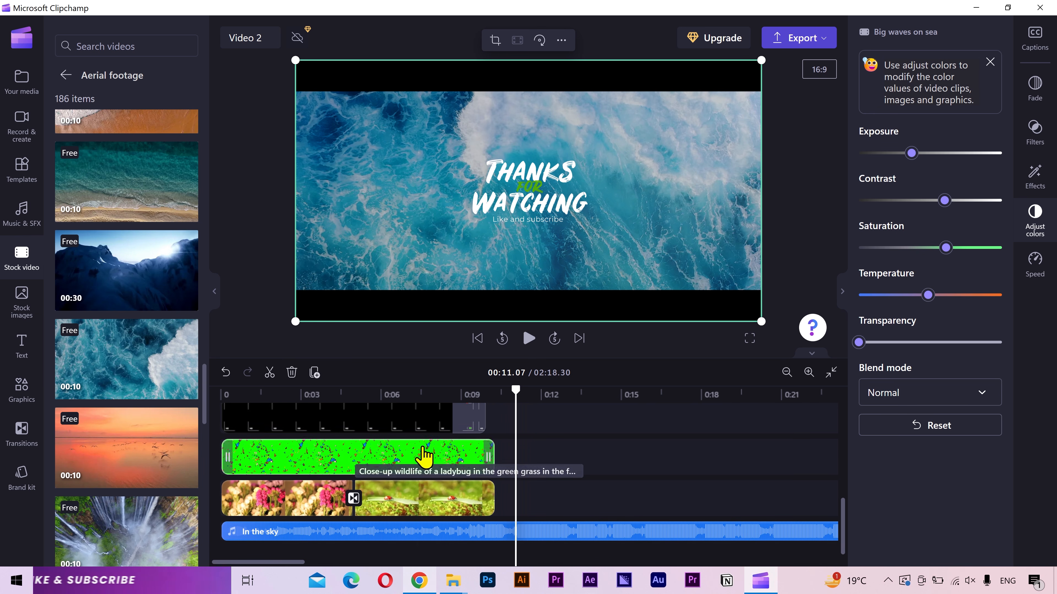
left_click(414, 394)
left_click(427, 512)
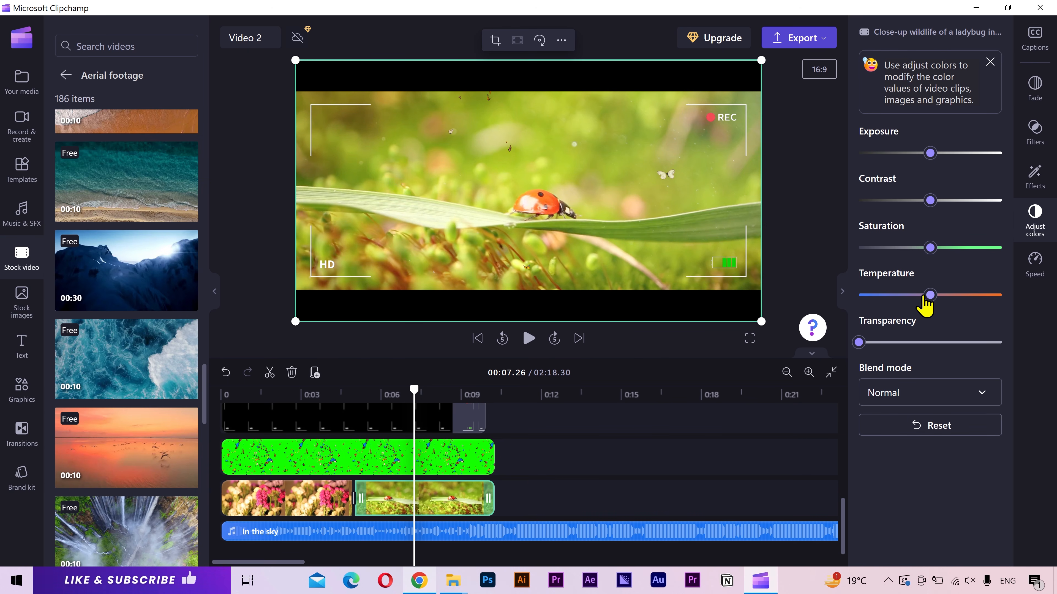
left_click_drag(925, 297, 923, 295)
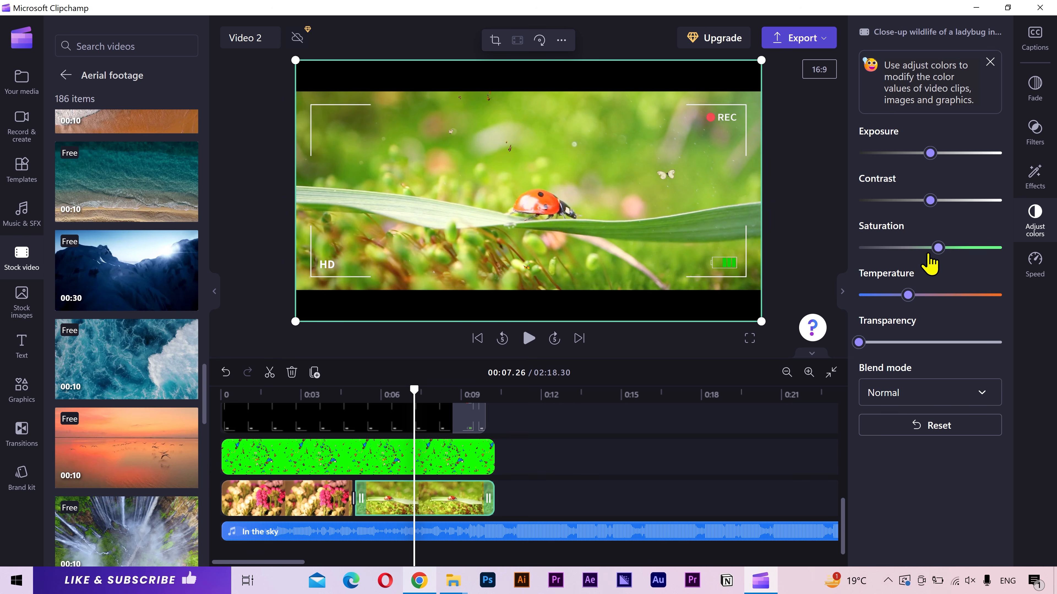
- Cool the flower clip's temperature slightly, previewing it at about 3 seconds
left_click(306, 392)
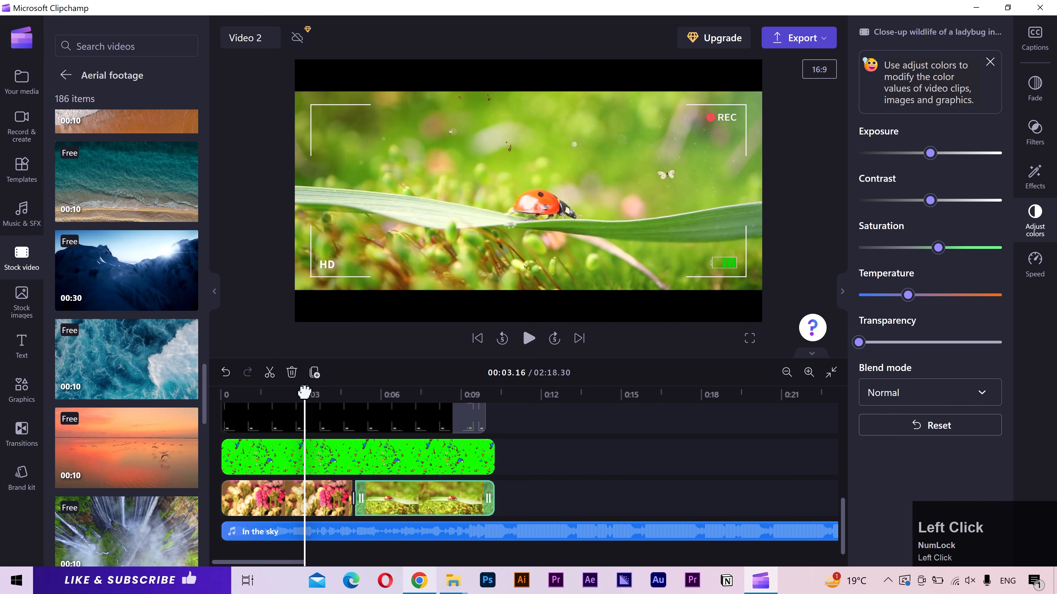
left_click(281, 505)
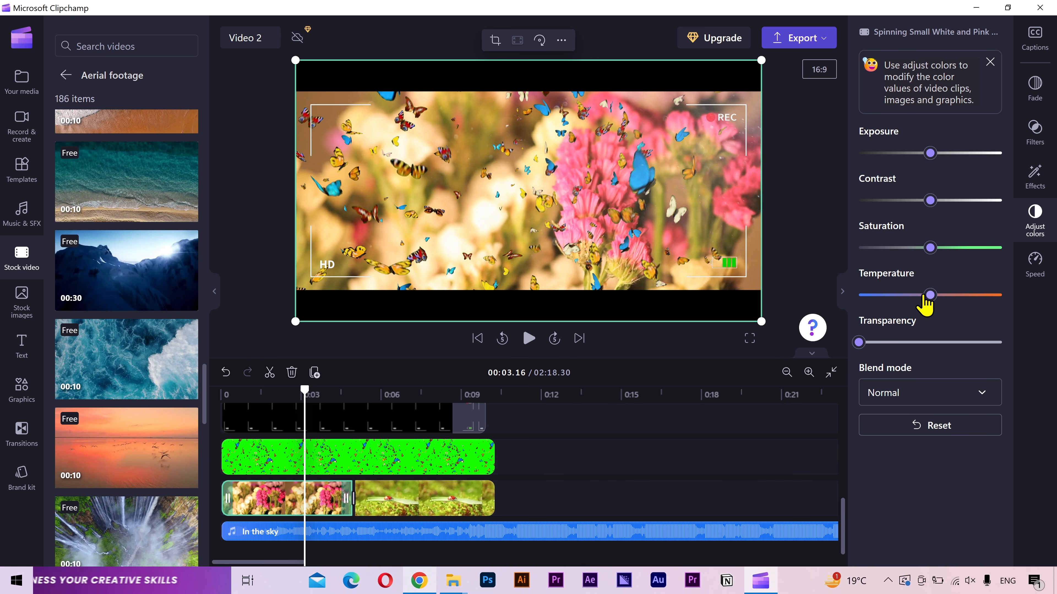
left_click_drag(929, 295, 922, 295)
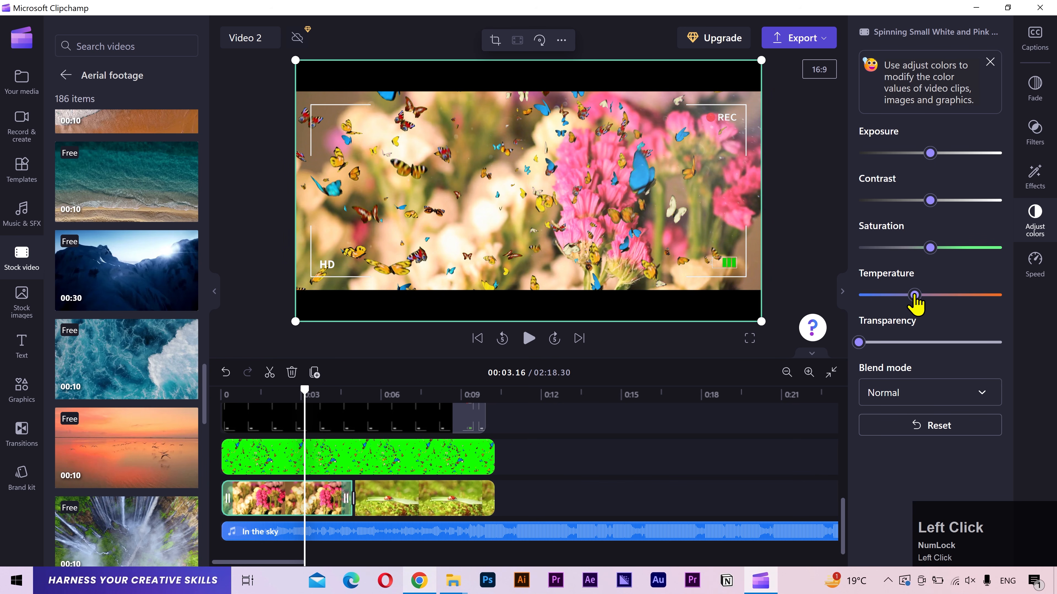
- Raise the flower clip's contrast slightly and apply the Outdoors filter to it
left_click_drag(935, 201, 943, 202)
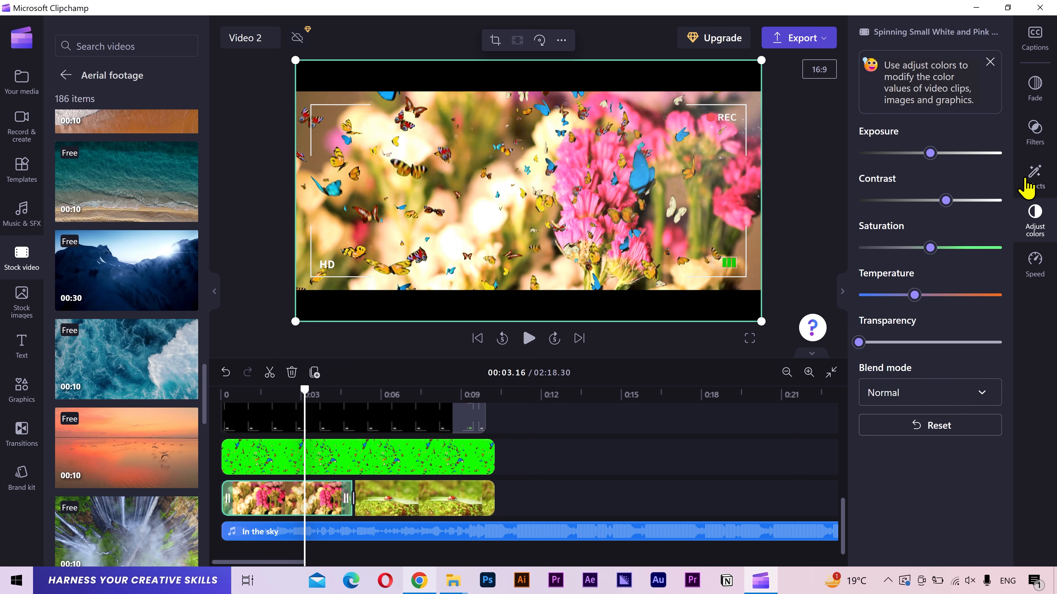
left_click(1037, 140)
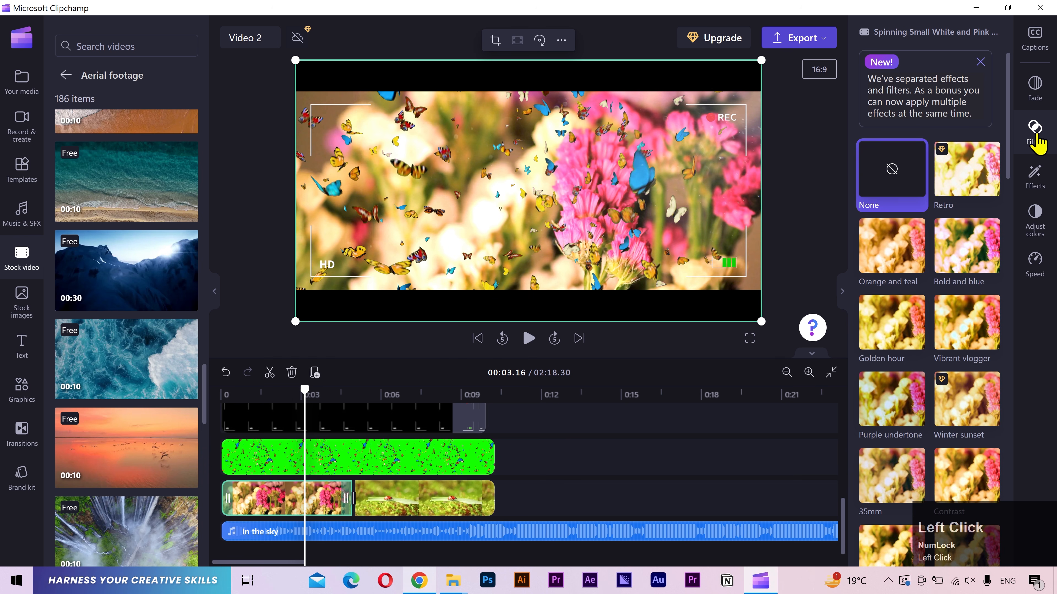
scroll(998, 283, "down", 5)
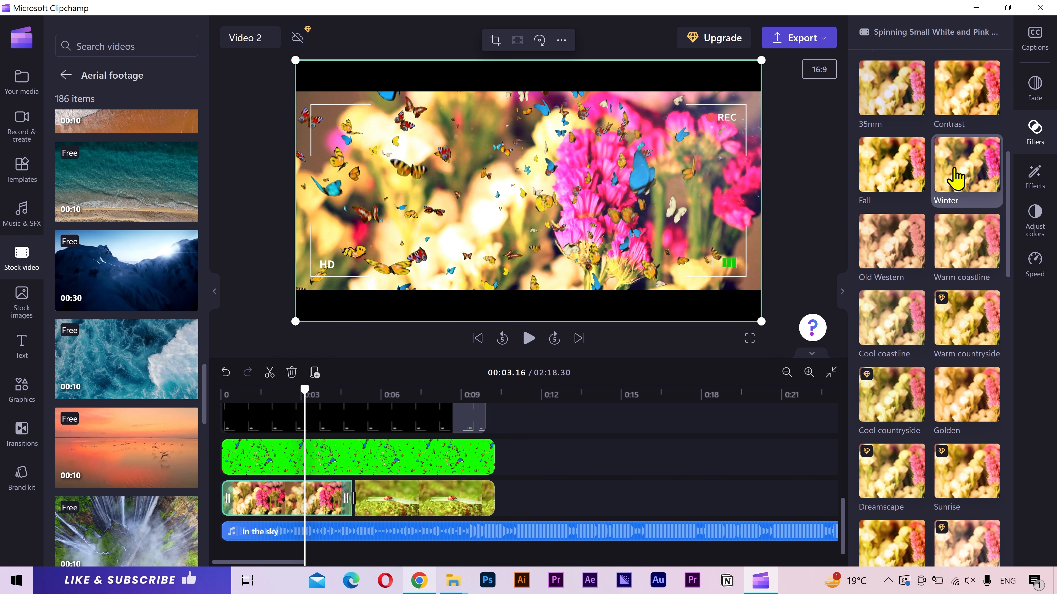
scroll(965, 288, "down", 5)
scroll(974, 293, "down", 4)
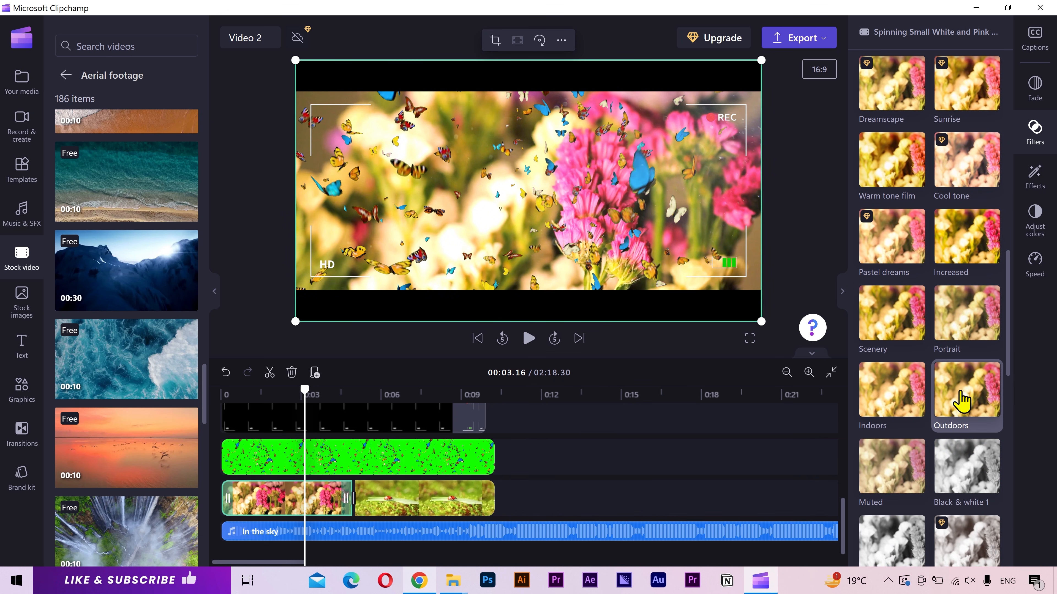
left_click(960, 402)
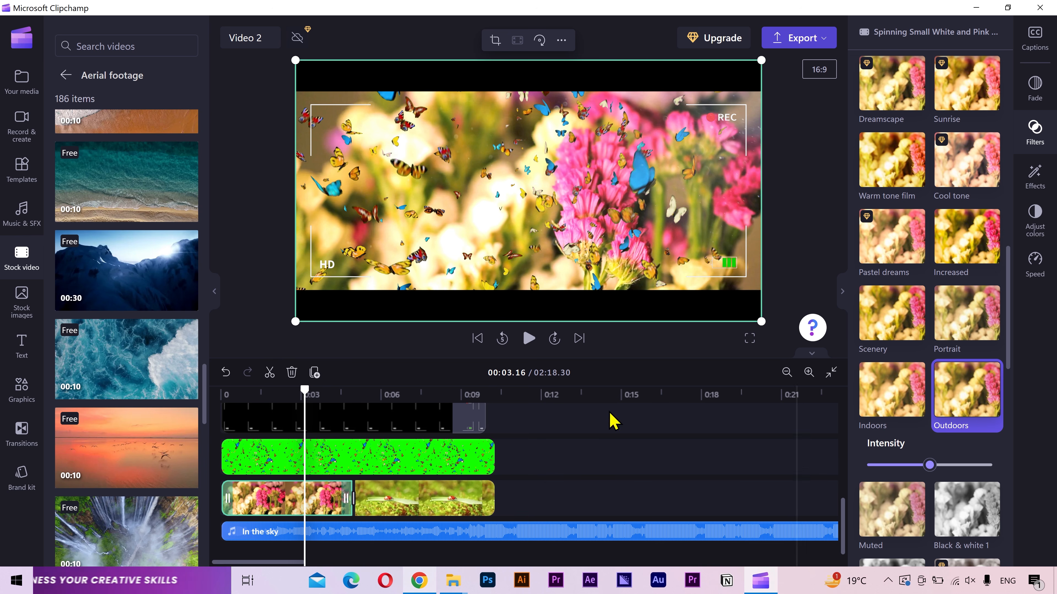
- Search the background graphics for "shadow"
left_click(23, 394)
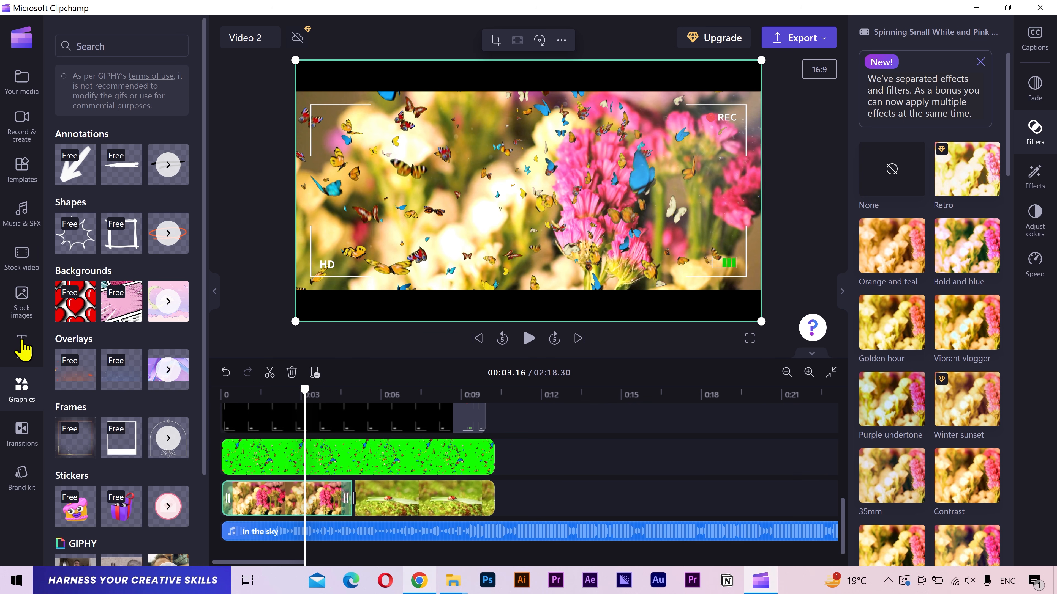
scroll(186, 394, "down", 4)
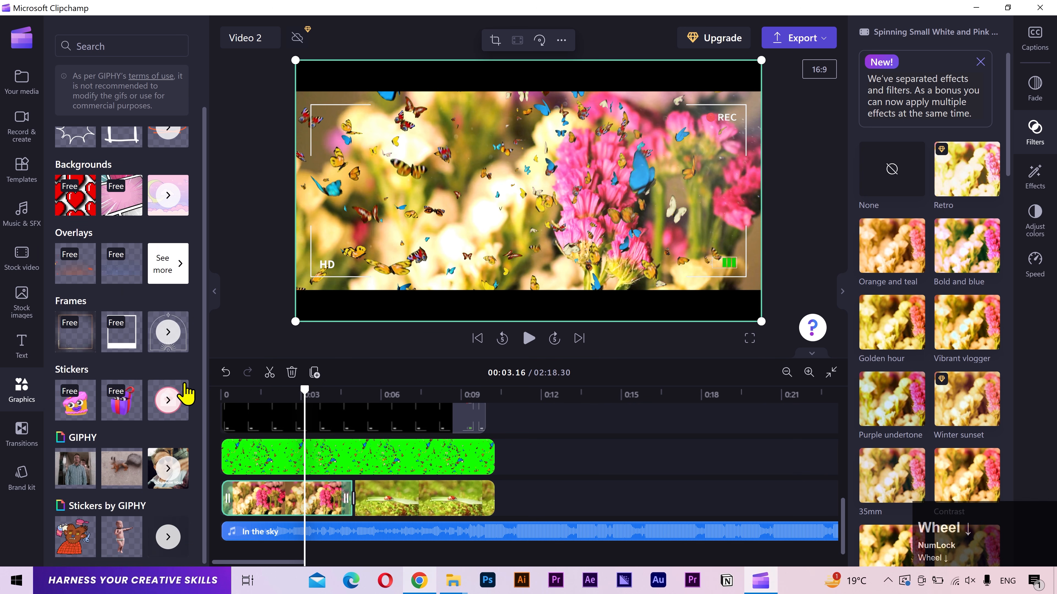
scroll(186, 393, "up", 4)
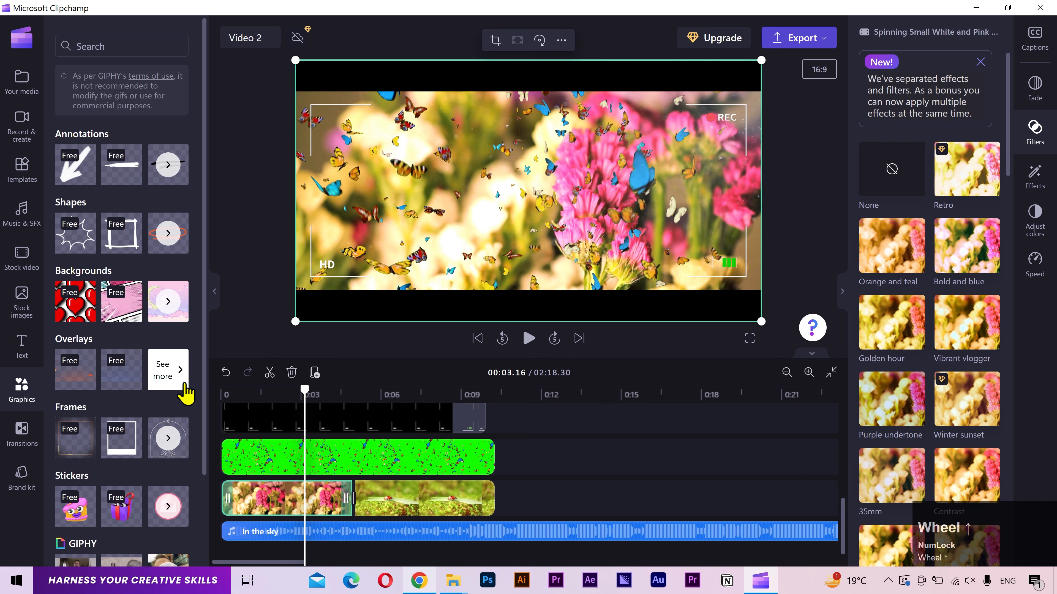
left_click(171, 308)
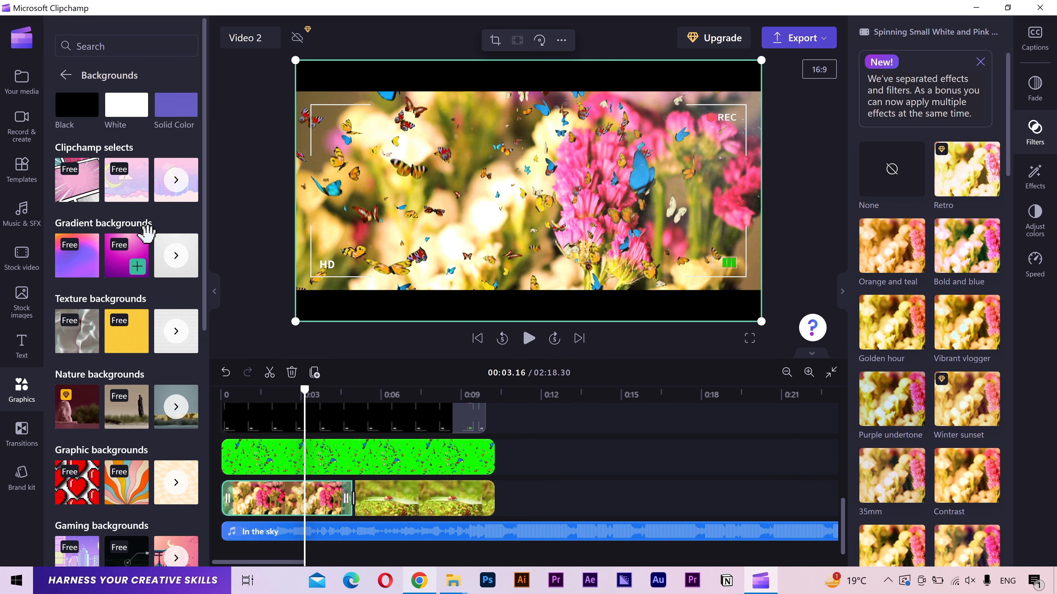
left_click(144, 47)
type("shadow")
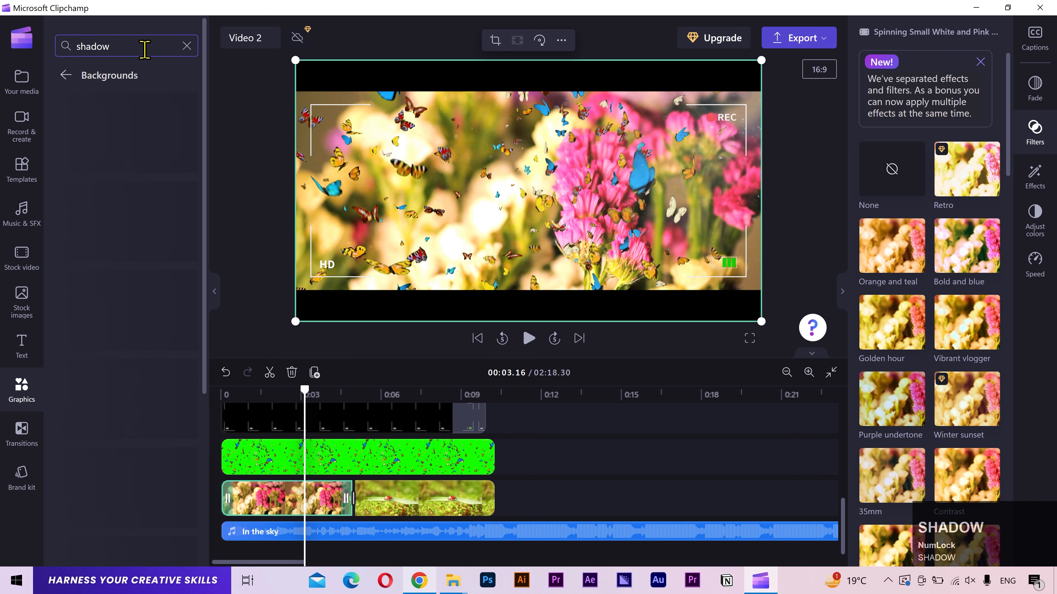
key("Return")
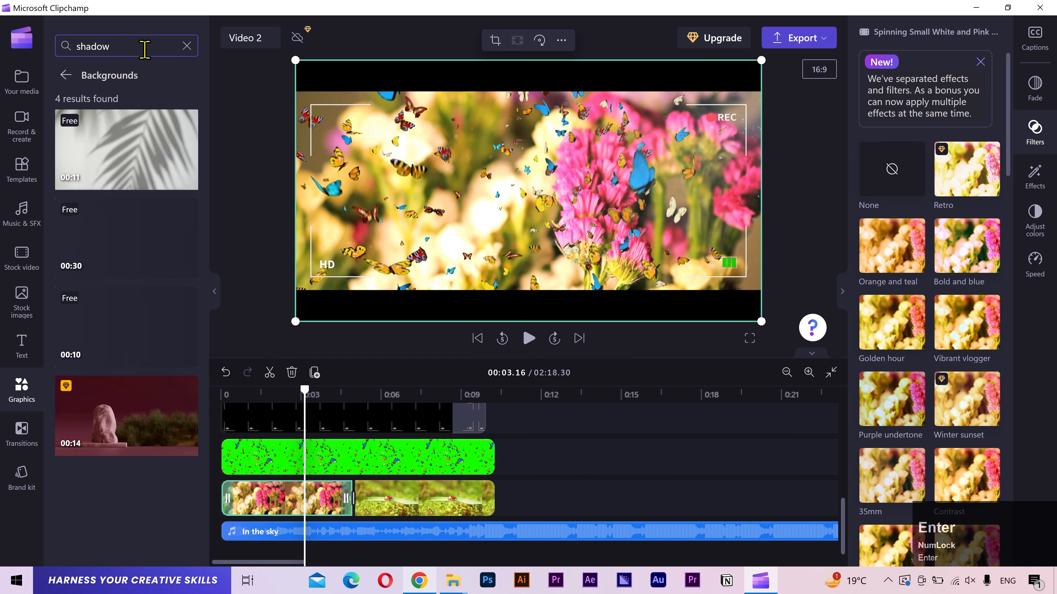
- Preview the Organic palm tree shadow background and place it between the thanks-for-watching title and waves tracks, starting at about 9 seconds
left_click(133, 152)
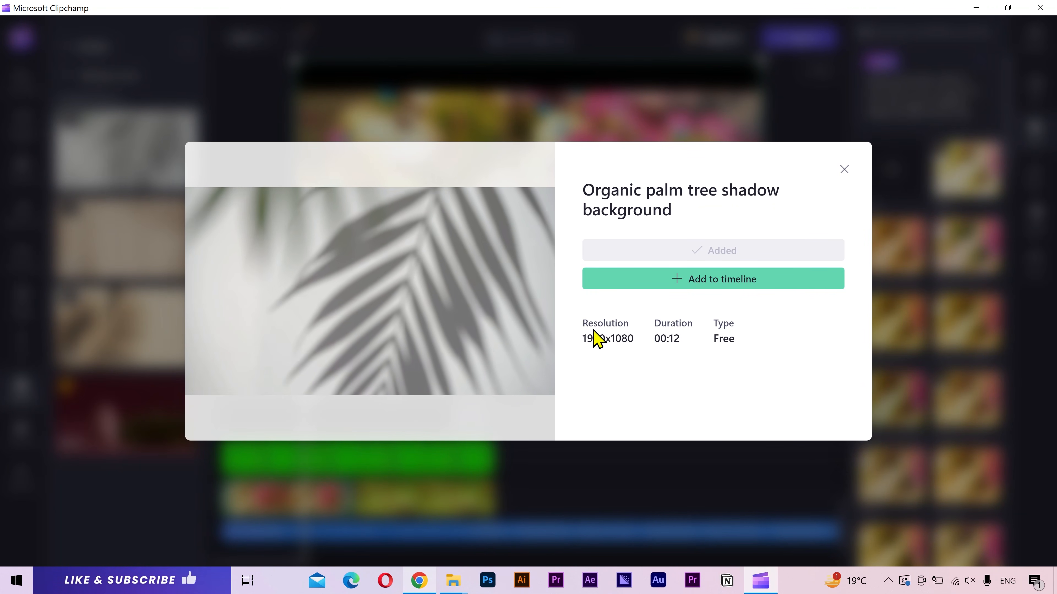
left_click(955, 324)
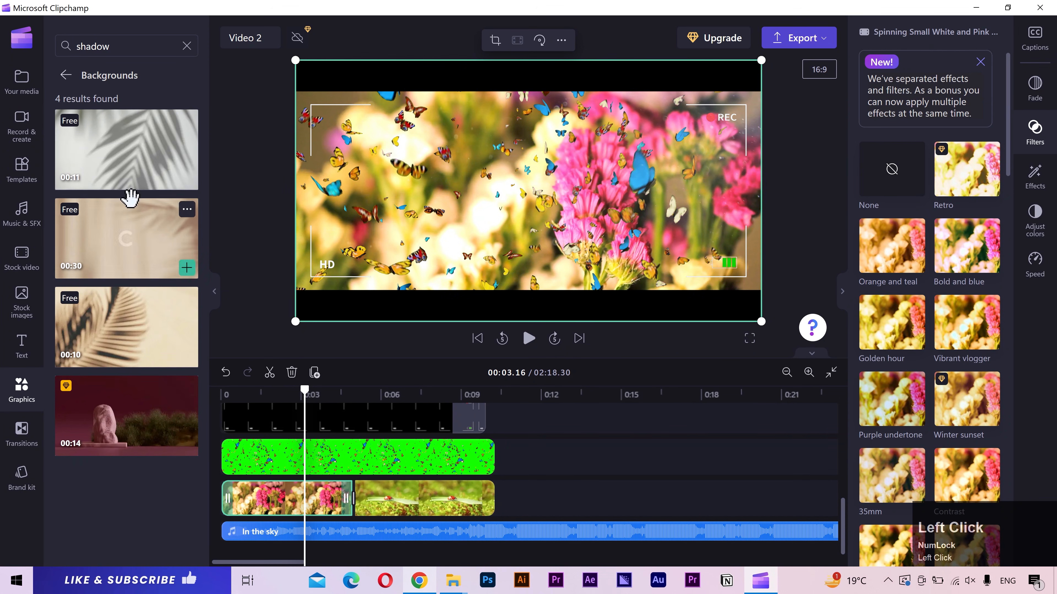
scroll(389, 455, "up", 3)
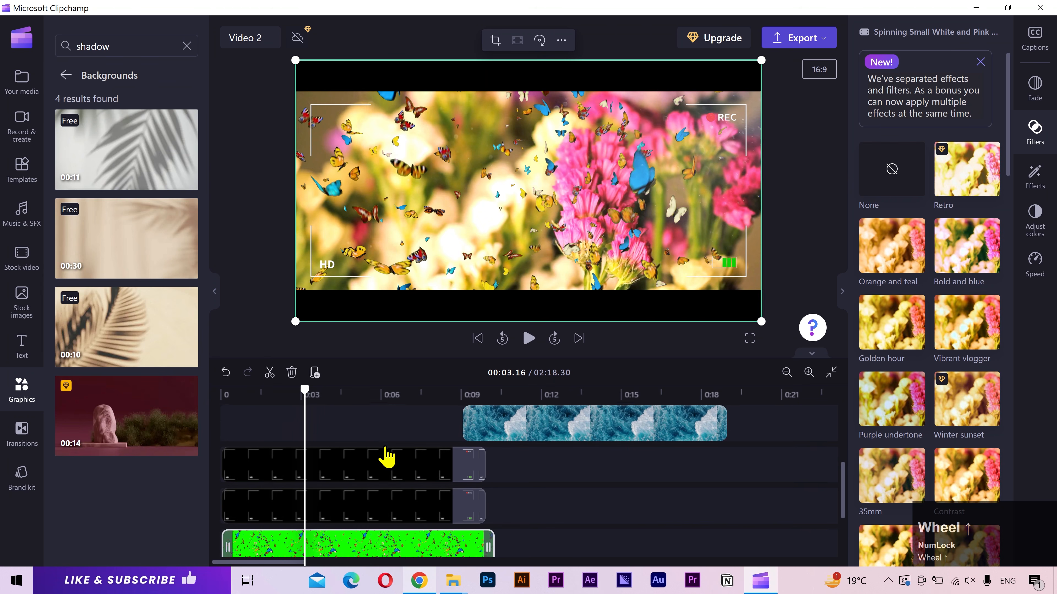
scroll(389, 455, "up", 1)
left_click_drag(170, 183, 508, 502)
- Set the palm shadow clip's blend mode to Multiply, previewing it over the outro at about 12 seconds
left_click(558, 393)
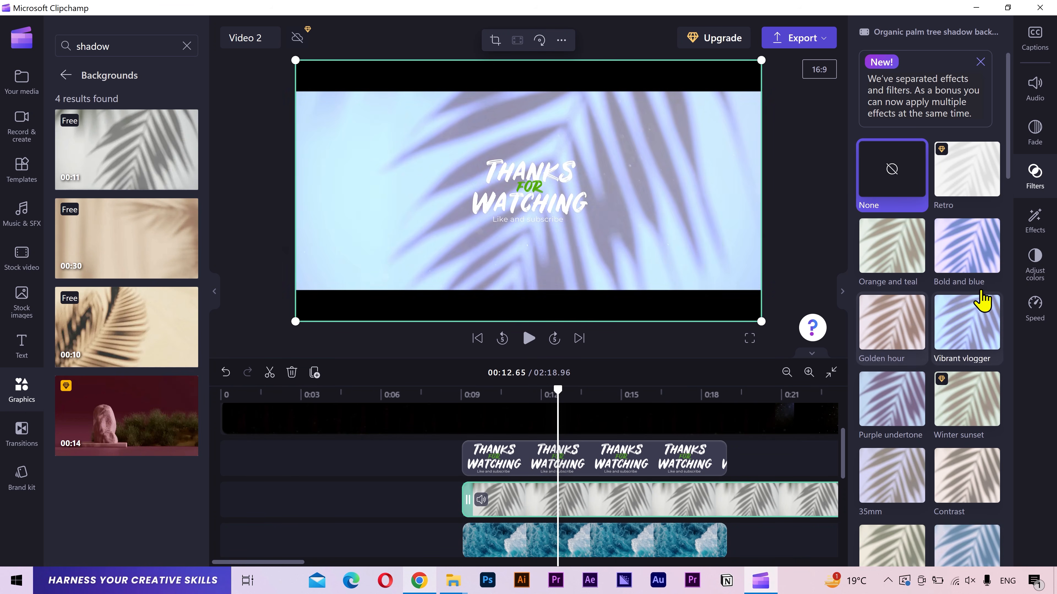
left_click(1038, 262)
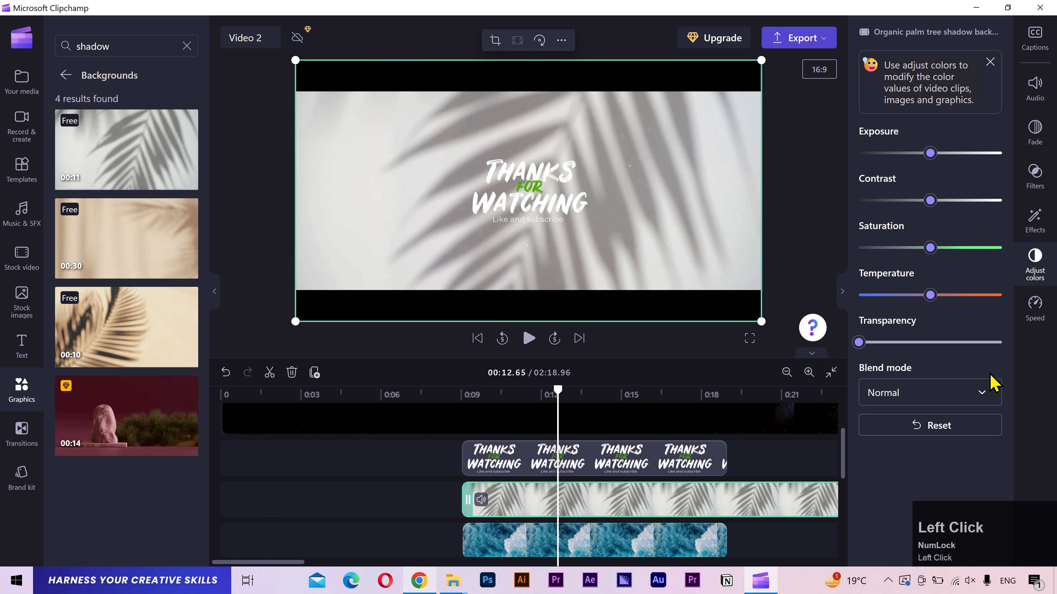
left_click(988, 391)
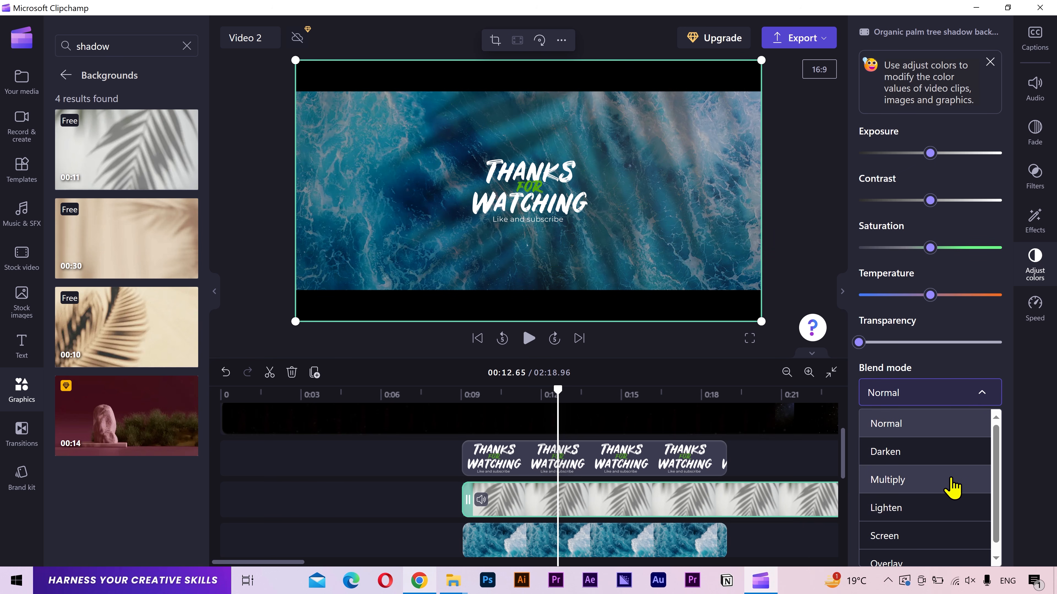
left_click(952, 483)
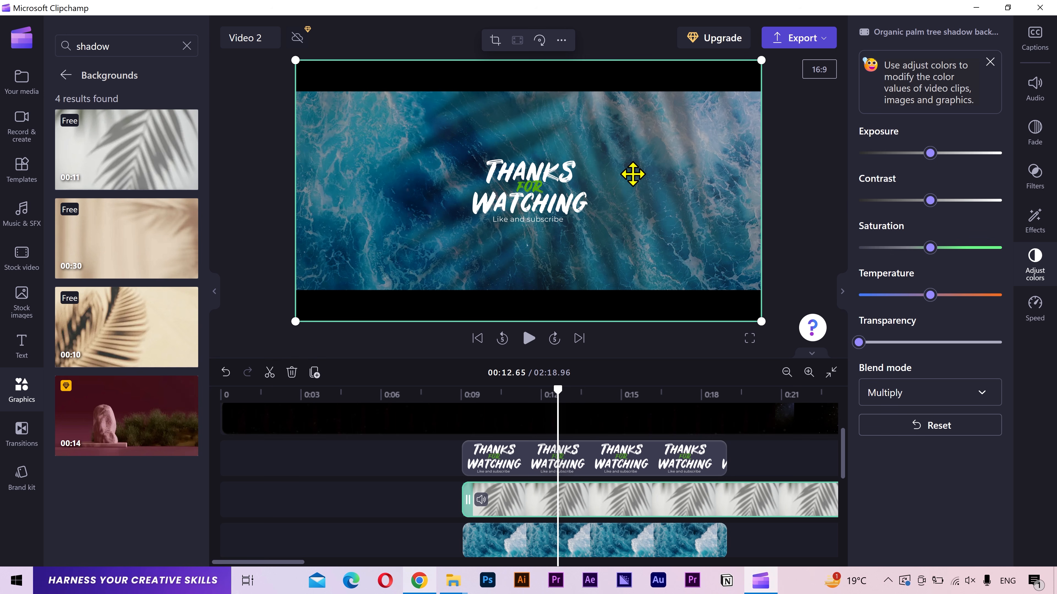
- Move the palm shadow clip to start at 6 seconds and play back its entrance over the ladybug clip
left_click(385, 395)
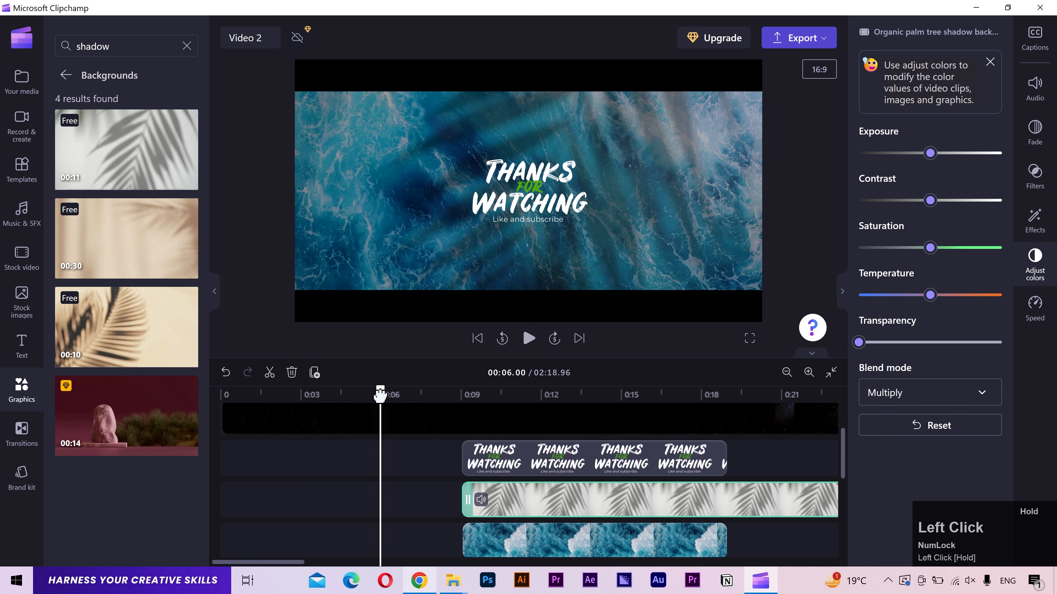
left_click_drag(517, 503, 439, 499)
left_click(395, 394)
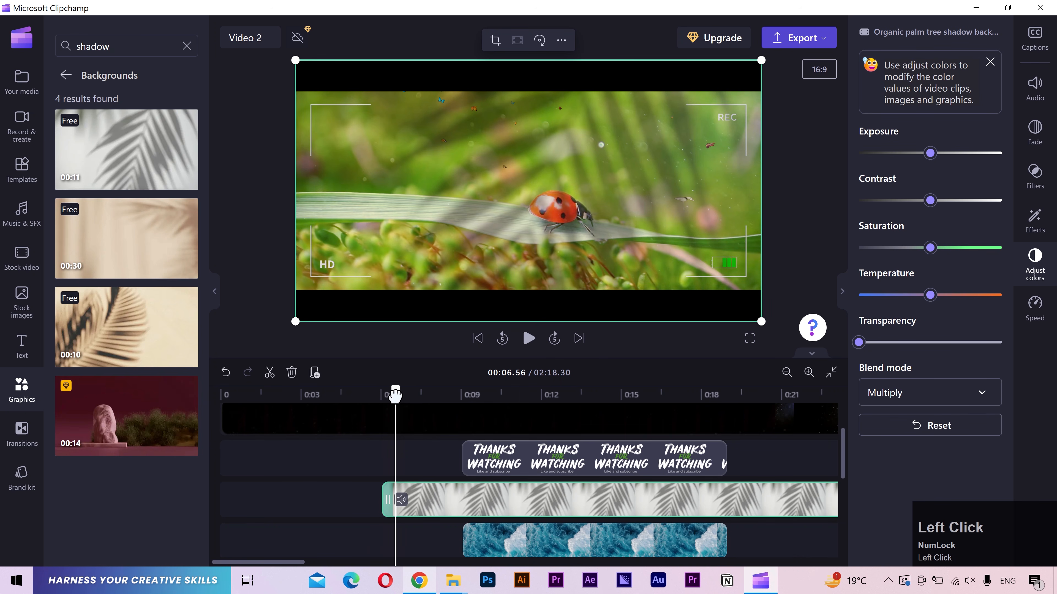
left_click(355, 393)
key("space")
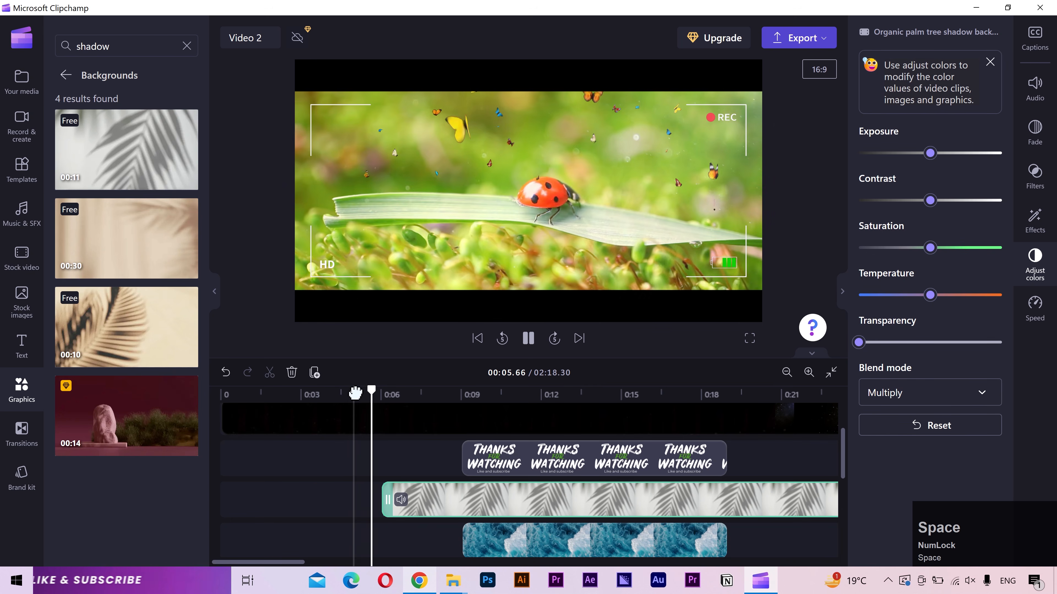
key("space")
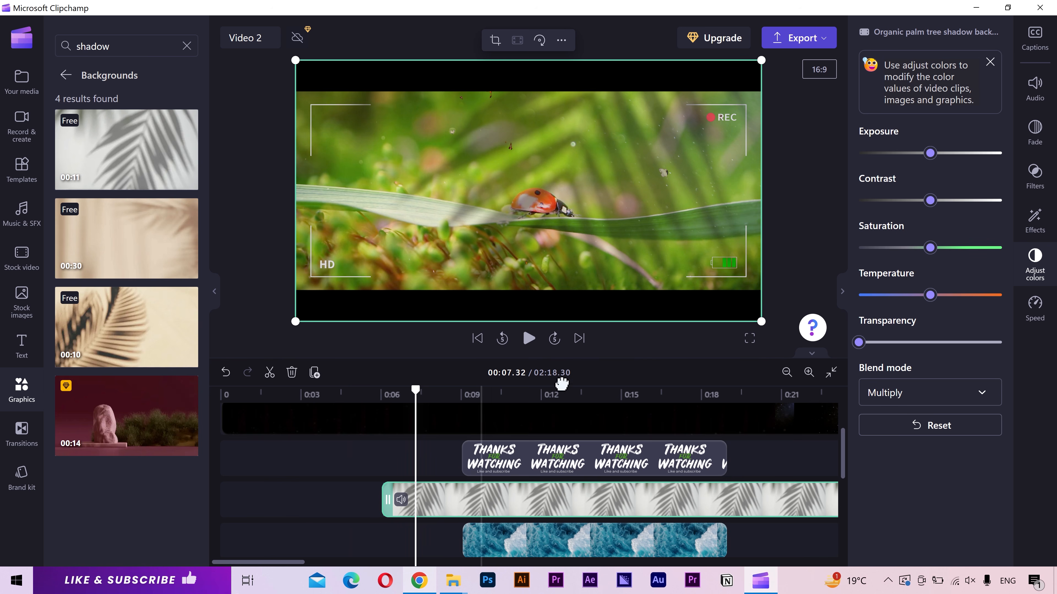
- Give the palm shadow clip a 1.5 s fade-in and a slight transparency
left_click(1031, 133)
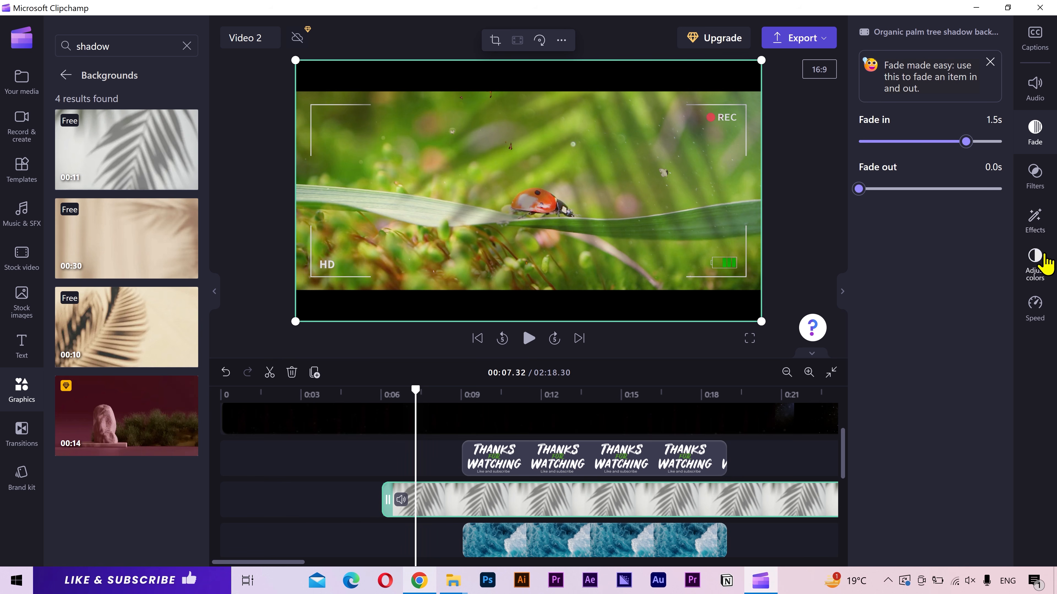
left_click(1036, 262)
left_click_drag(861, 344, 890, 373)
left_click(1035, 267)
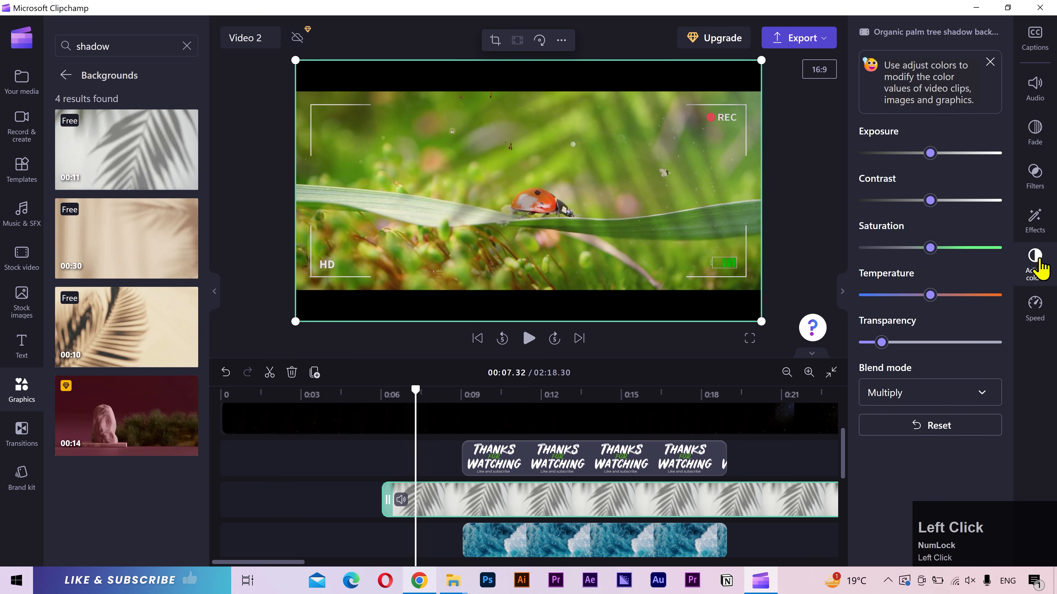
- Widen the timeline view and set the playhead to 00:19.00 at the end of the outro title and waves clips
left_click(215, 291)
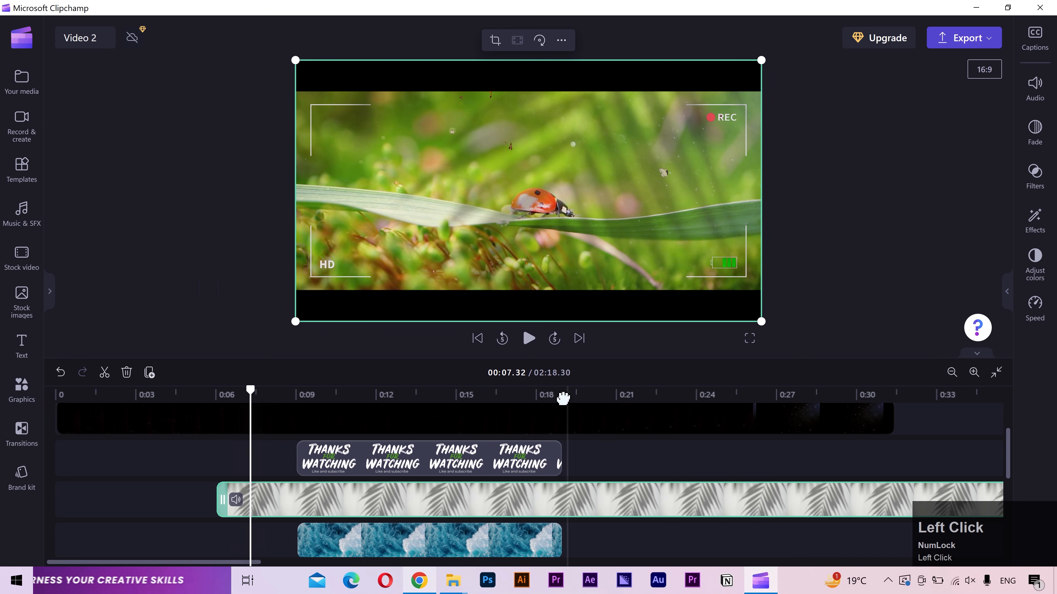
left_click(561, 395)
left_click(952, 373)
scroll(428, 452, "down", 5)
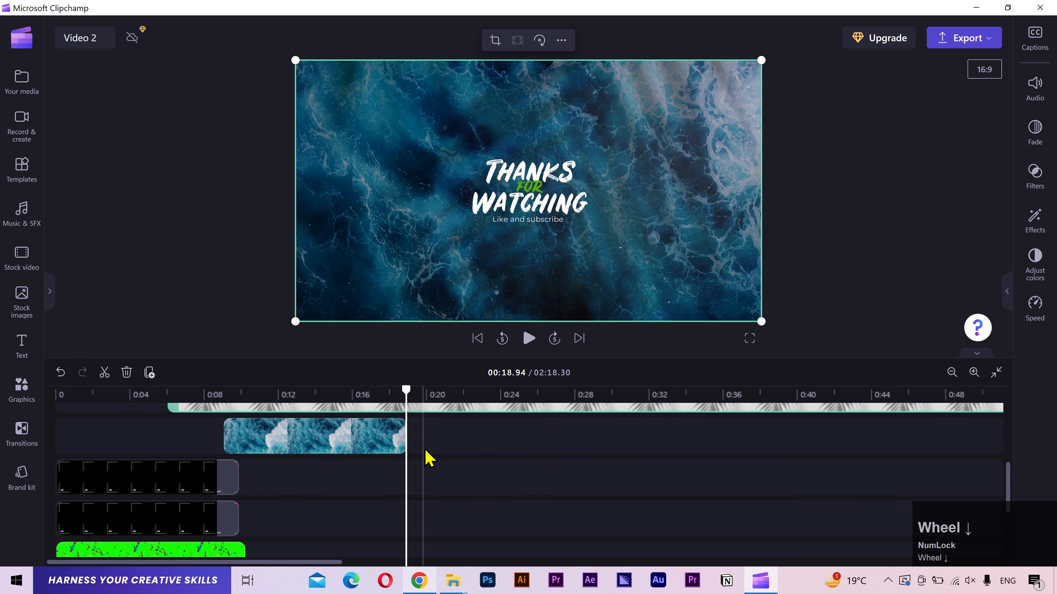
scroll(429, 453, "up", 5)
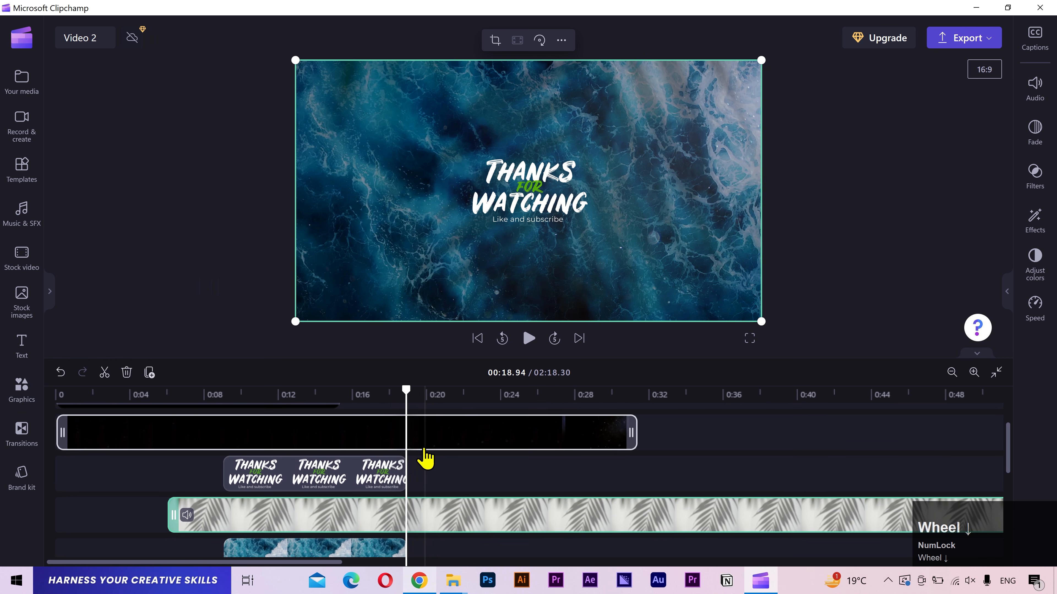
scroll(425, 469, "down", 1)
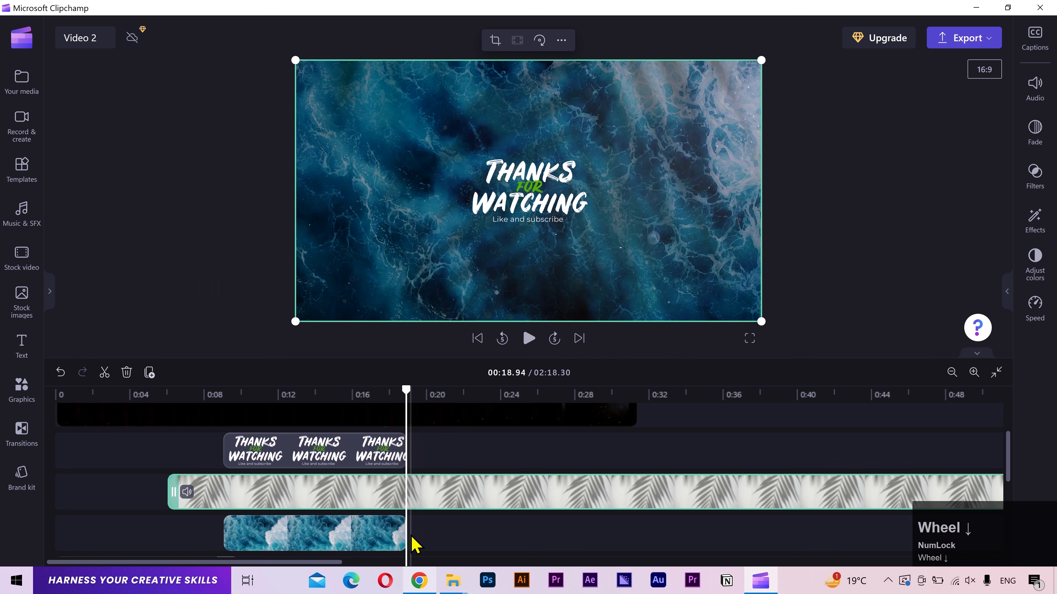
left_click(407, 391)
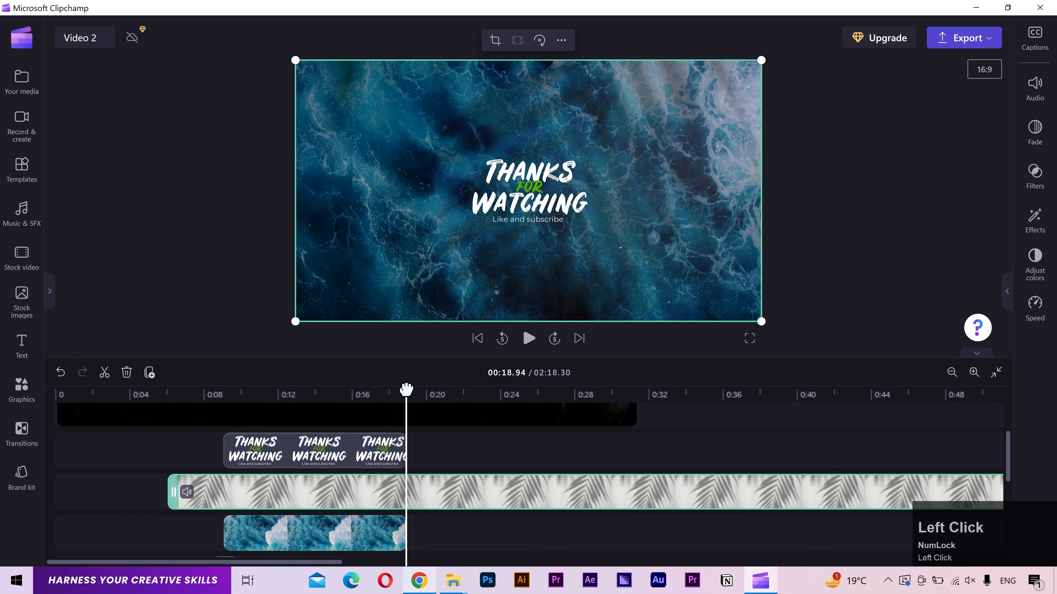
left_click_drag(407, 391, 408, 391)
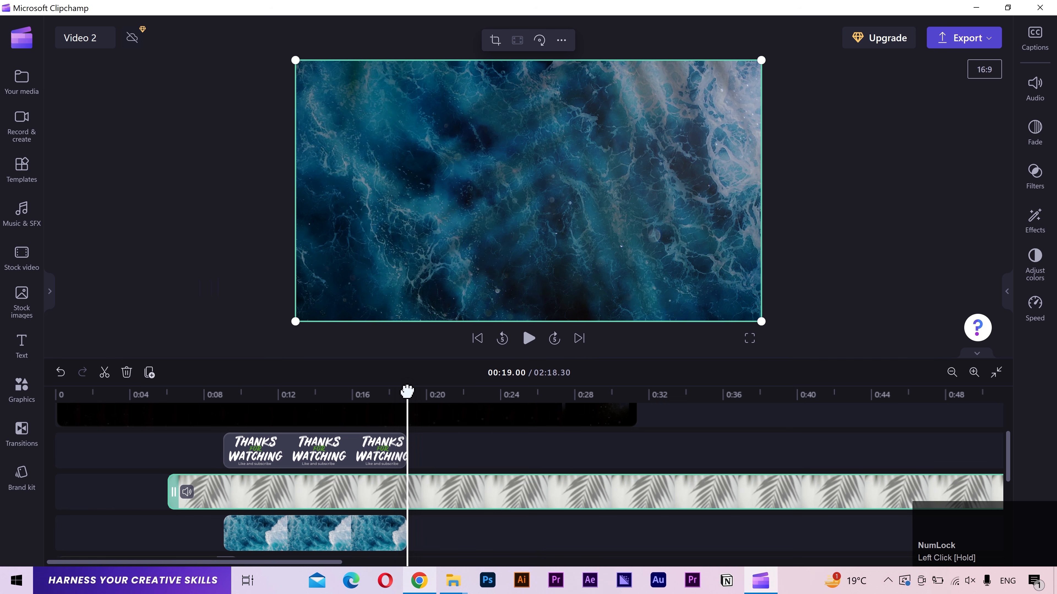
- Split the floating dust, palm shadow and In the sky music clips at 19 seconds and delete everything after the cut
scroll(425, 437, "up", 2)
left_click(427, 484)
scroll(427, 484, "down", 1)
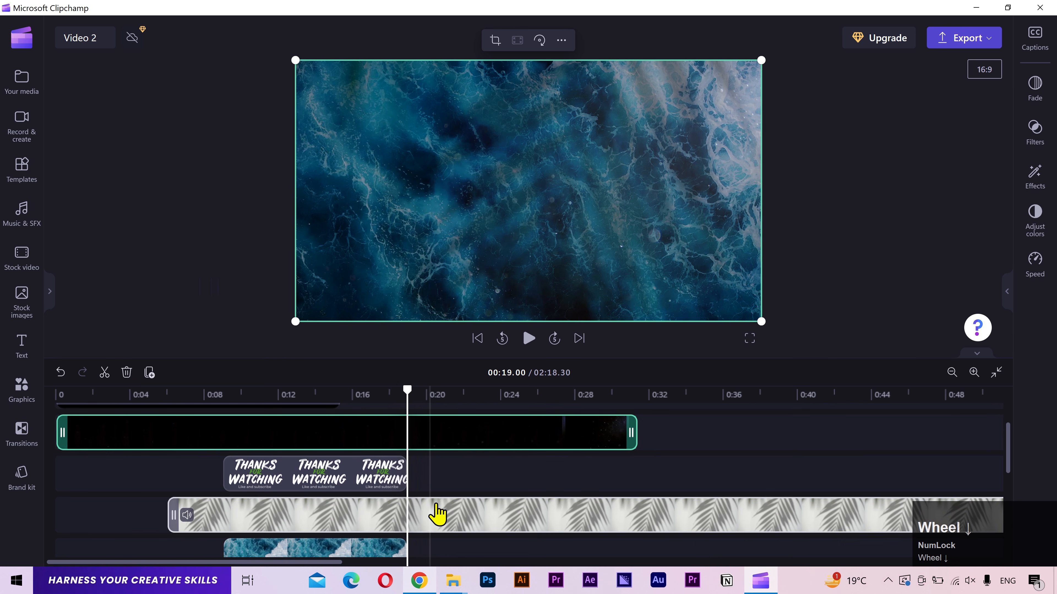
left_click(437, 517, "shift")
scroll(437, 518, "down", 4)
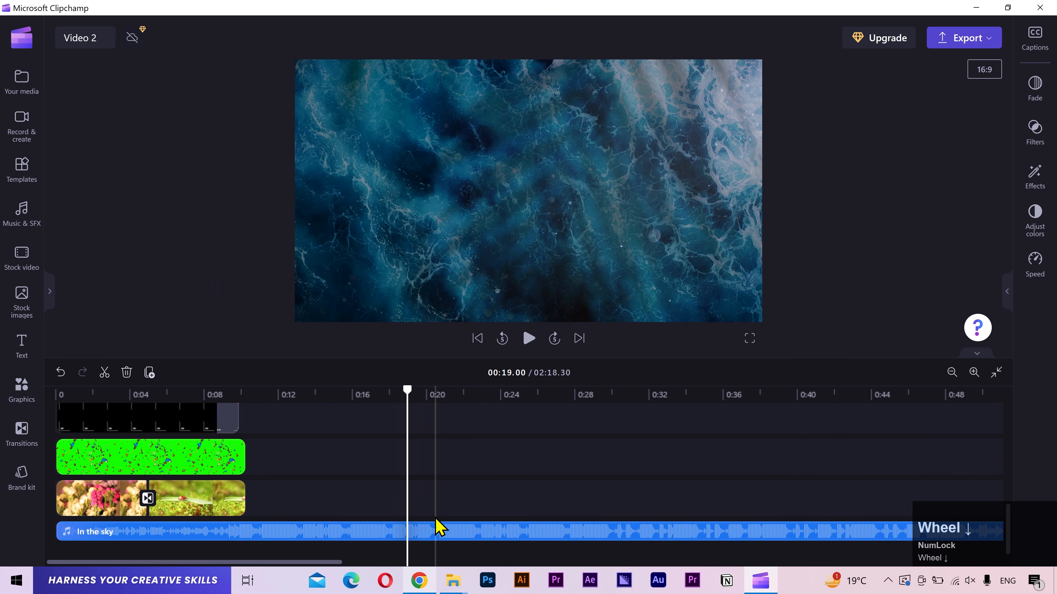
left_click(436, 537, "shift")
scroll(437, 535, "up", 3)
scroll(438, 527, "up", 3)
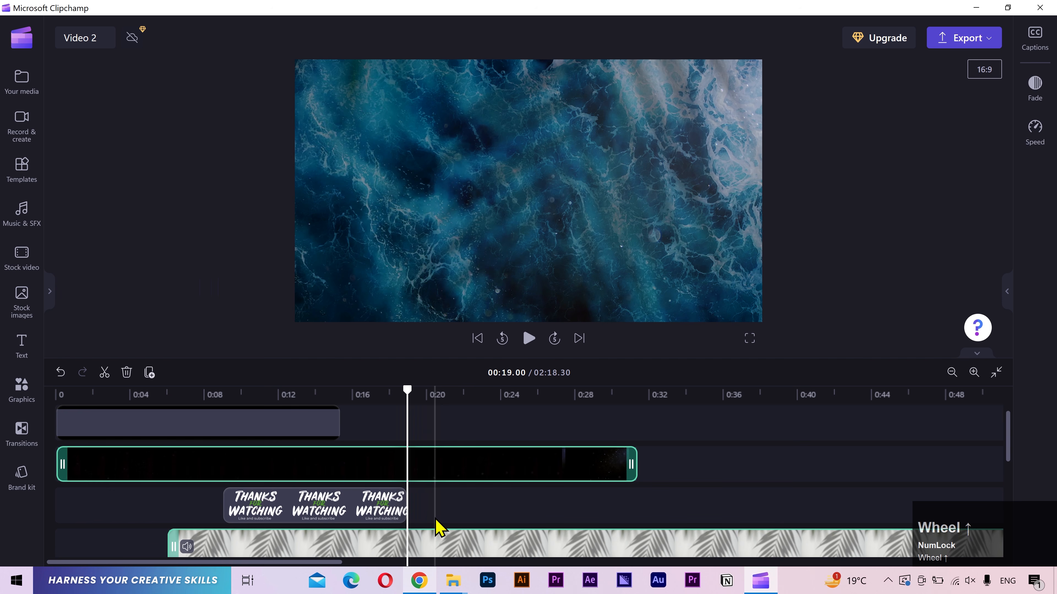
key("s")
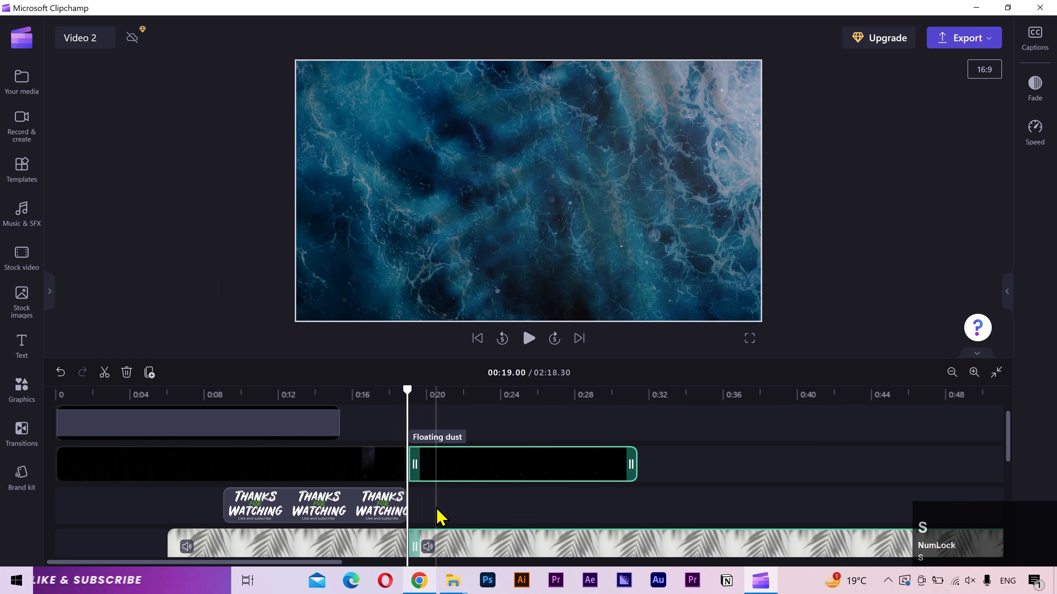
key("Delete")
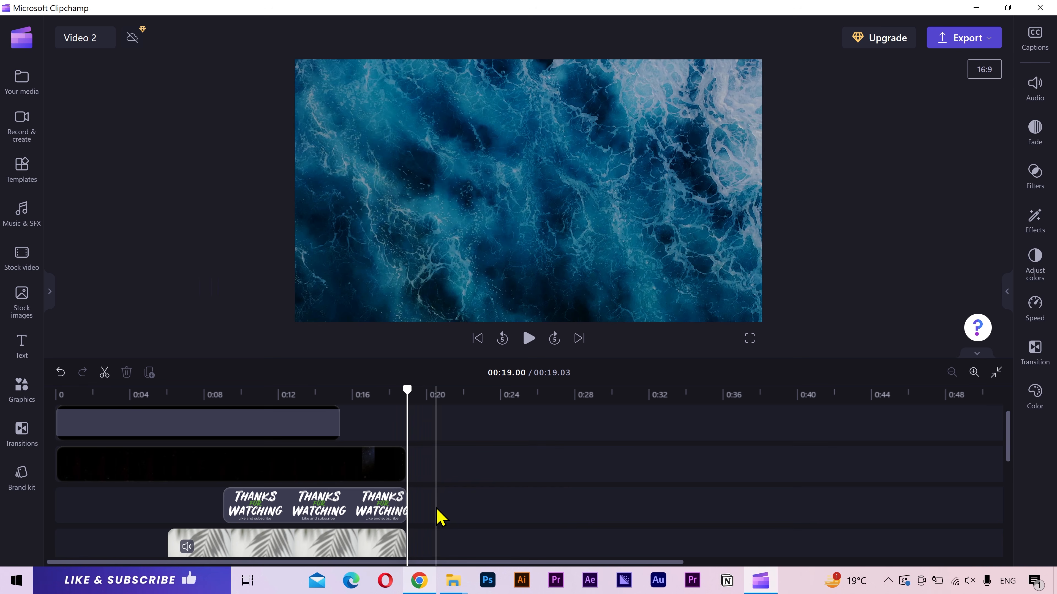
- Extend the black bars overlay clip so it ends with the other clips at 19 seconds
left_click(995, 372)
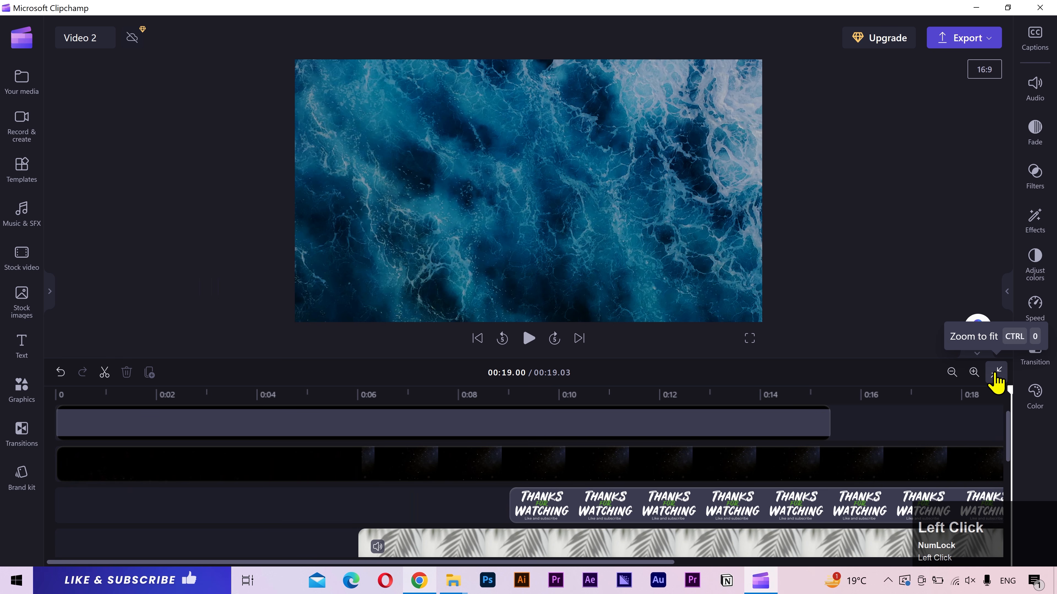
scroll(774, 476, "down", 5)
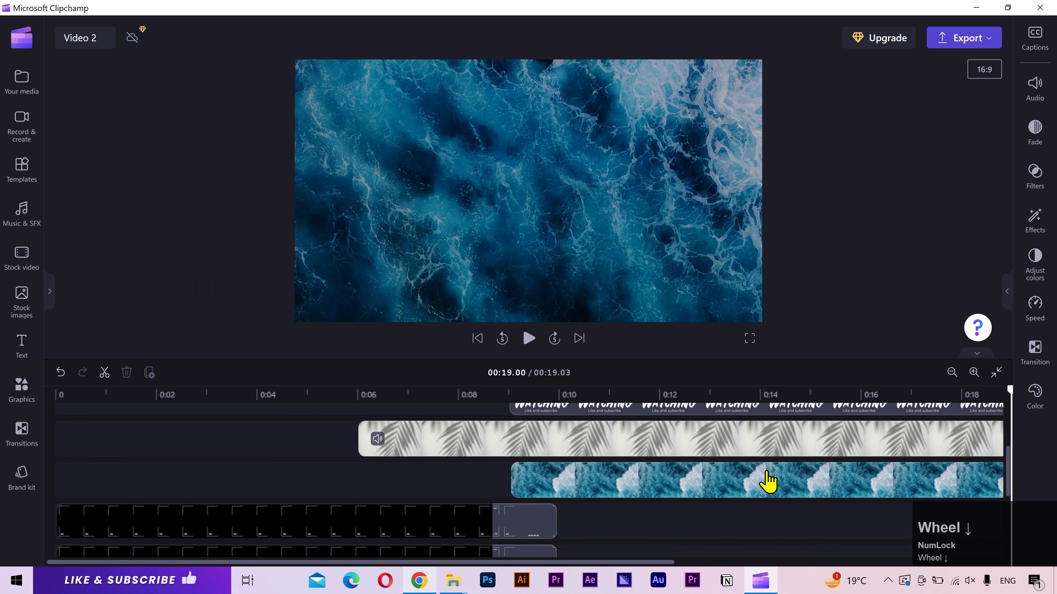
scroll(767, 479, "up", 5)
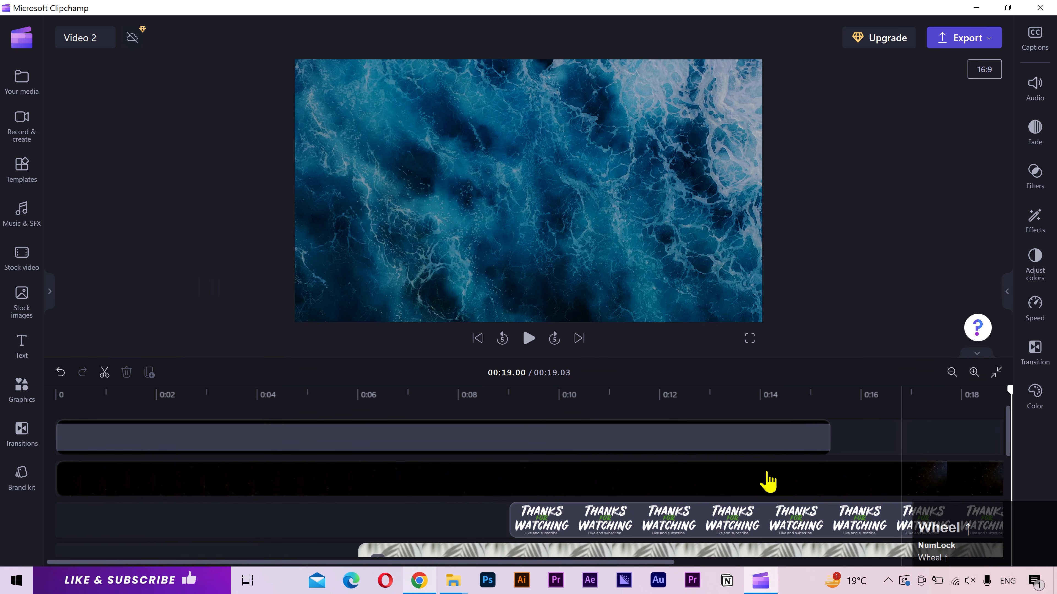
left_click(766, 479)
left_click(822, 444)
left_click_drag(822, 444, 942, 446)
left_click(991, 381)
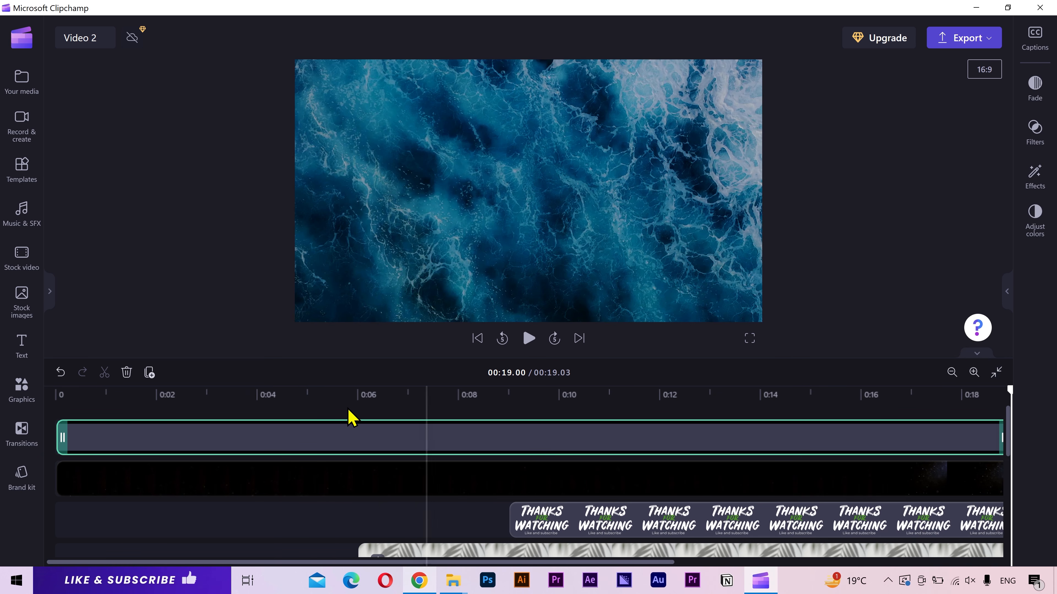
- Play back the whole video from 00:00.00 and inspect the outro title frame at about 13.5 seconds
left_click_drag(168, 392, 44, 395)
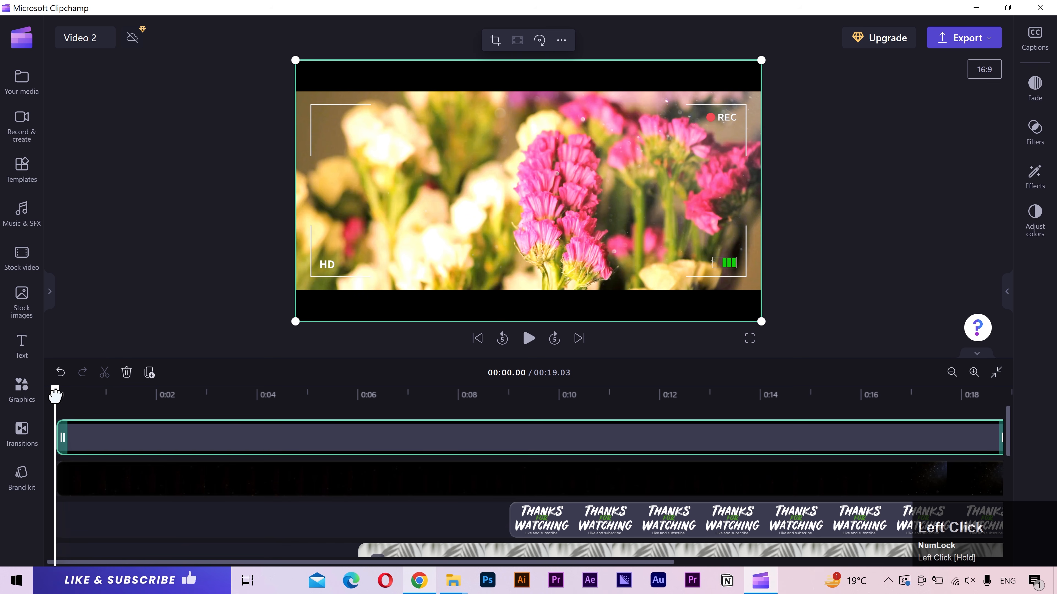
key("space")
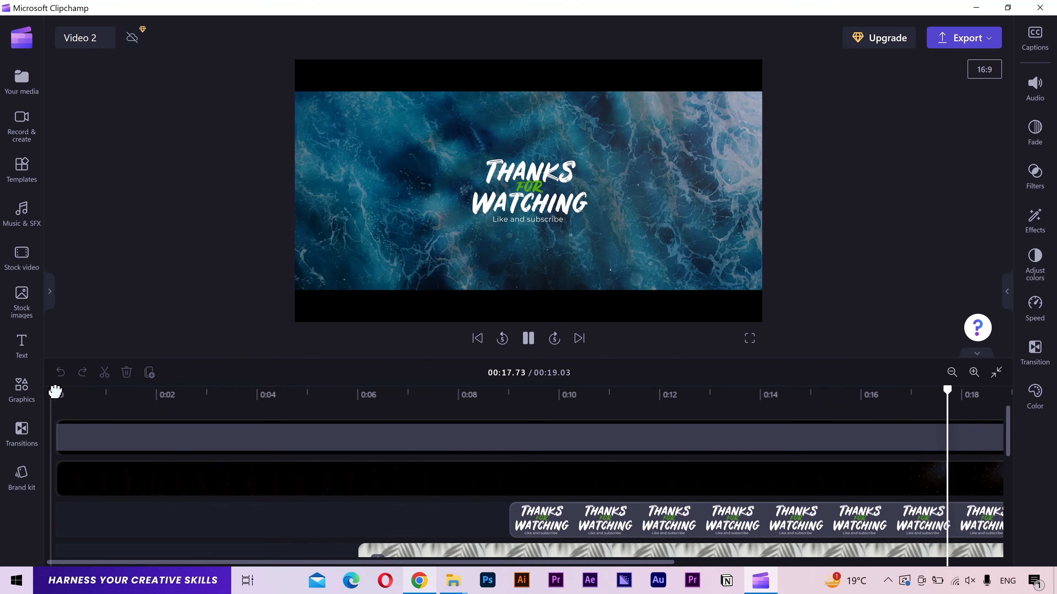
left_click(55, 391)
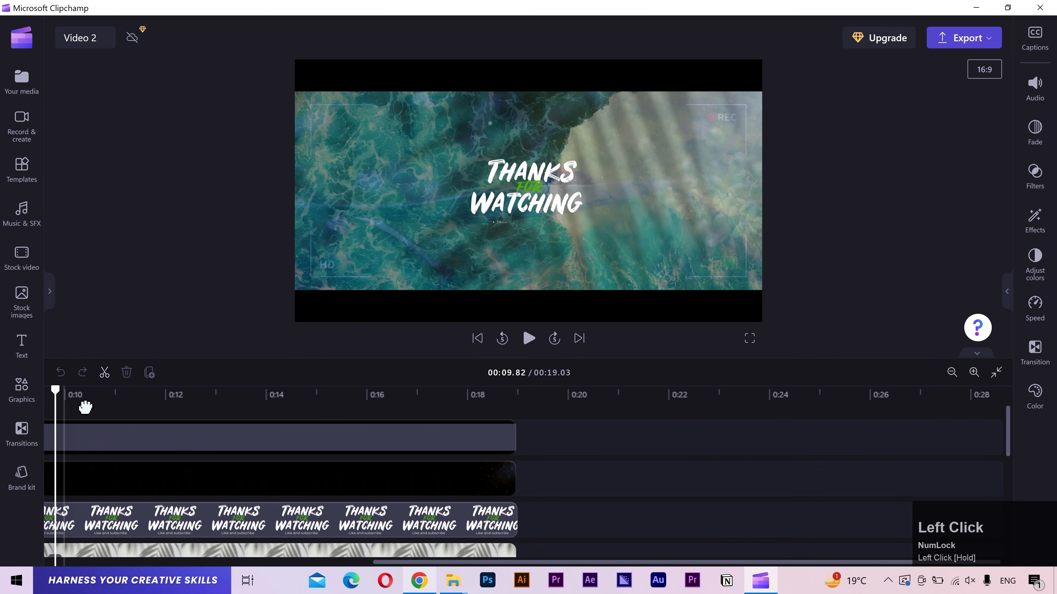
left_click_drag(383, 562, 47, 562)
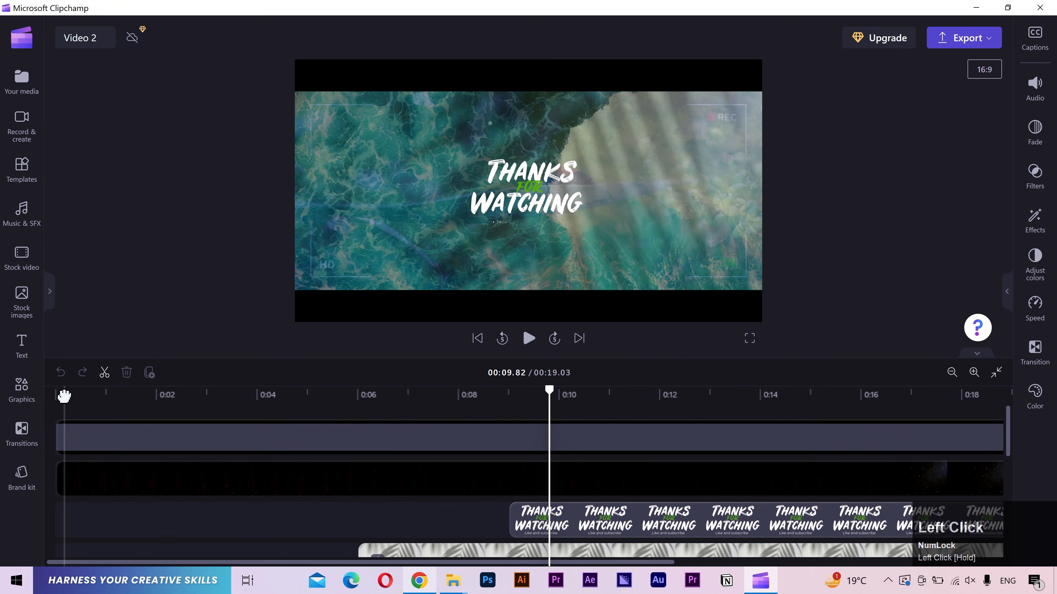
left_click(64, 395)
left_click(952, 373)
left_click(951, 372)
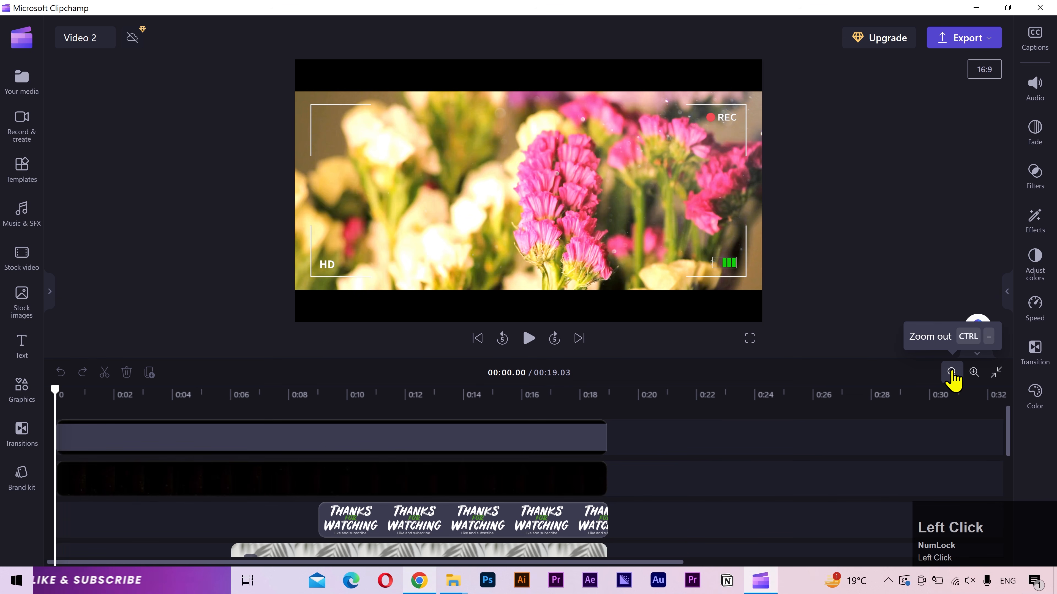
left_click(952, 373)
left_click(394, 393)
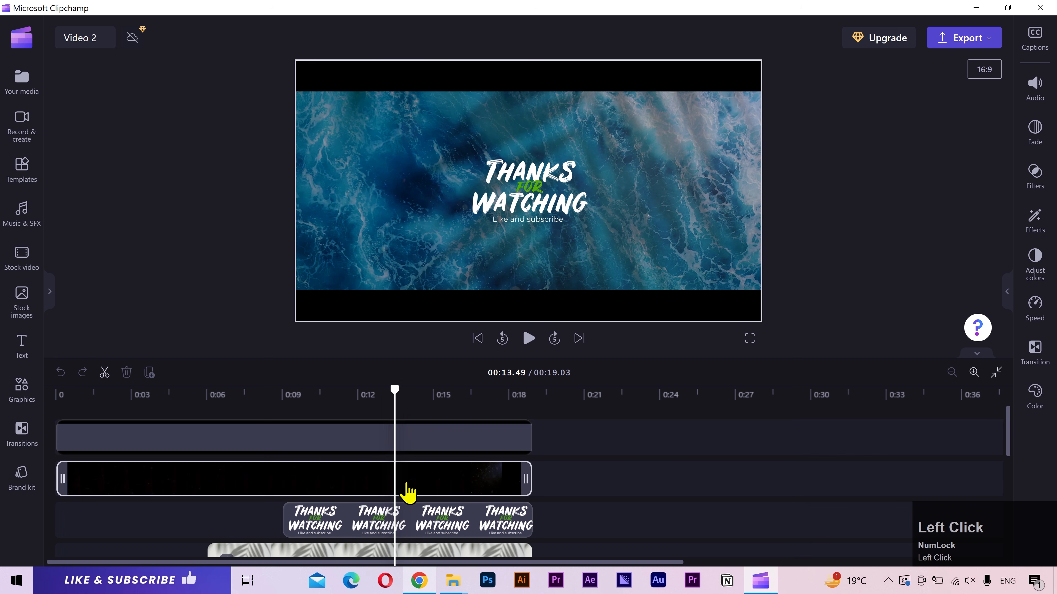
scroll(408, 491, "down", 1)
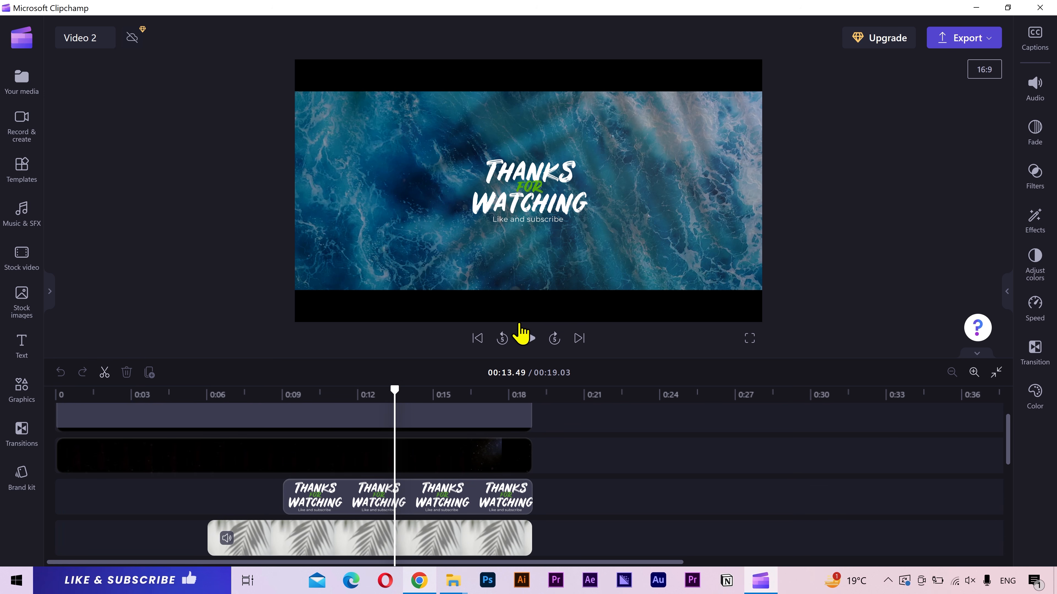
left_click(496, 252)
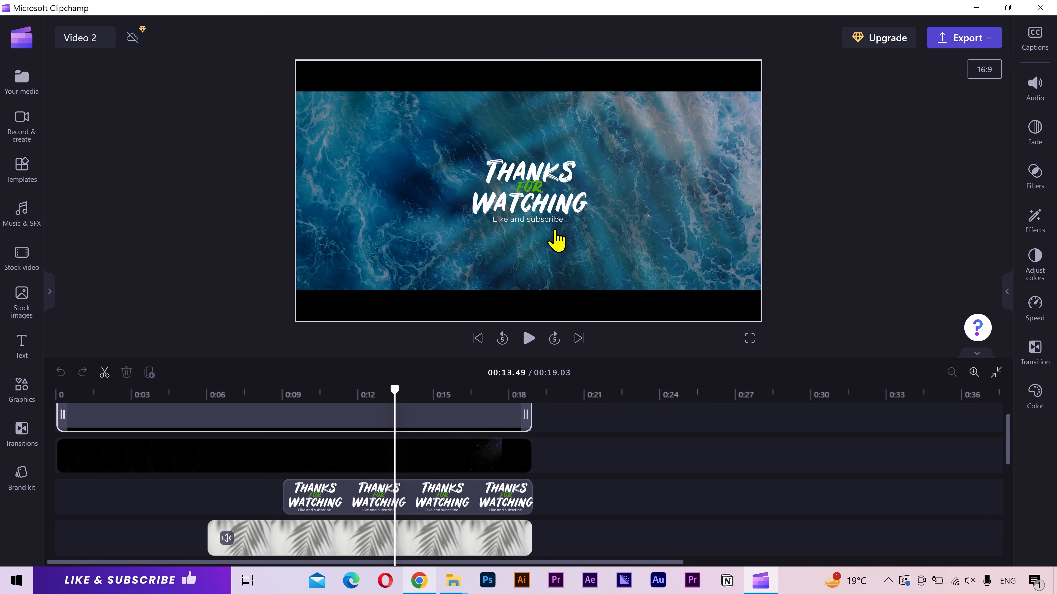
- Browse the Subscribe panels stock video collection and view the preview and details of Subscribe panel 08
left_click(23, 254)
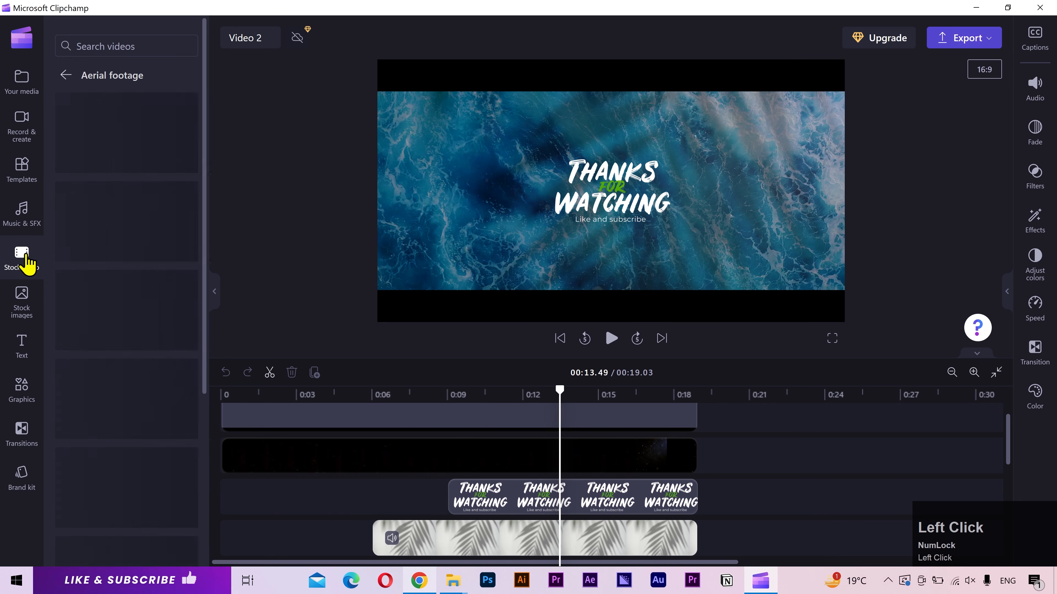
left_click(23, 255)
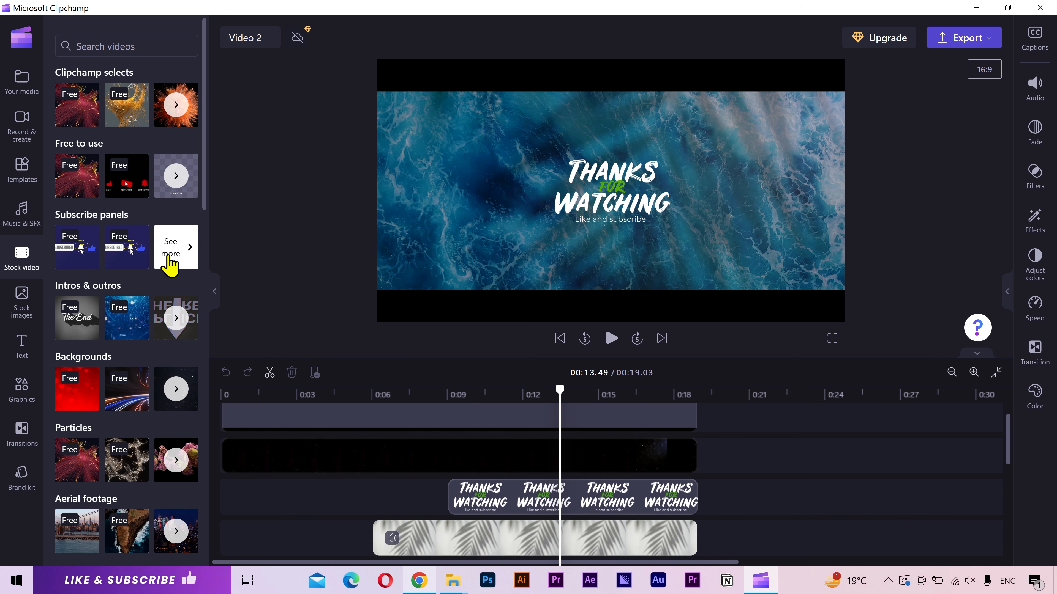
left_click(166, 261)
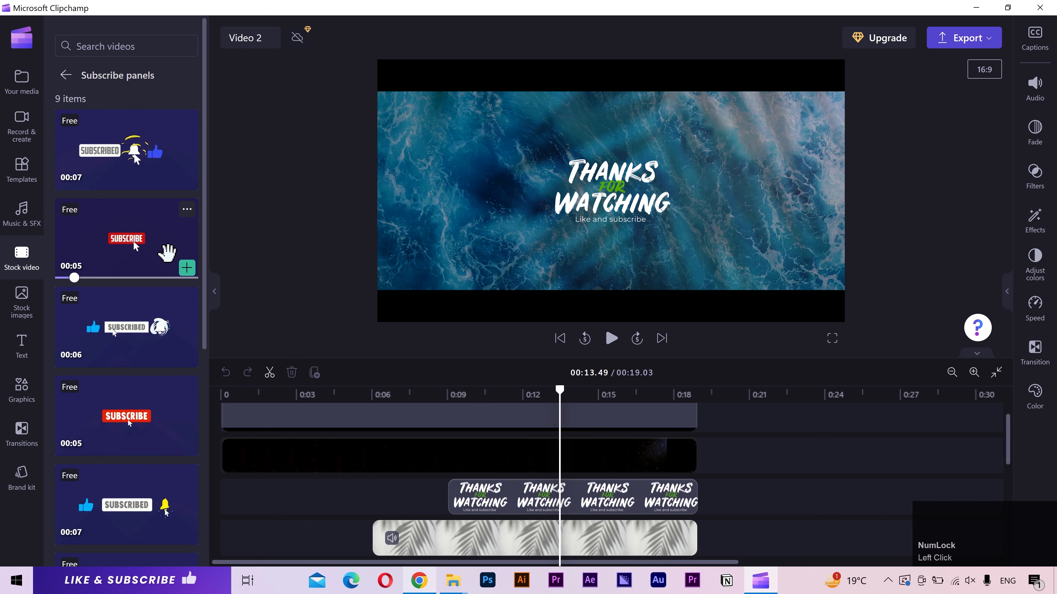
scroll(169, 266, "up", 3)
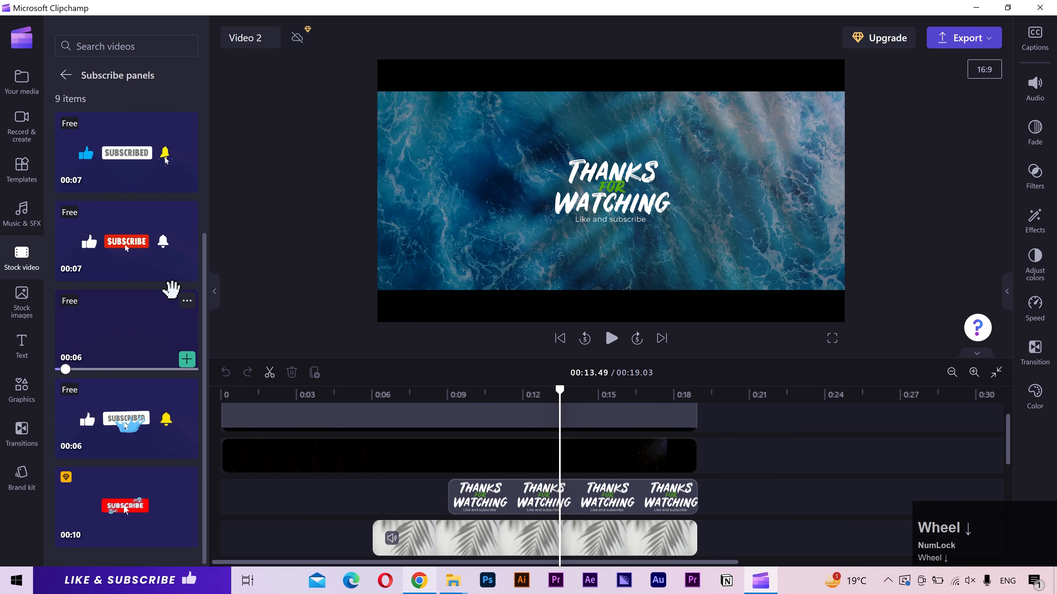
left_click(131, 150)
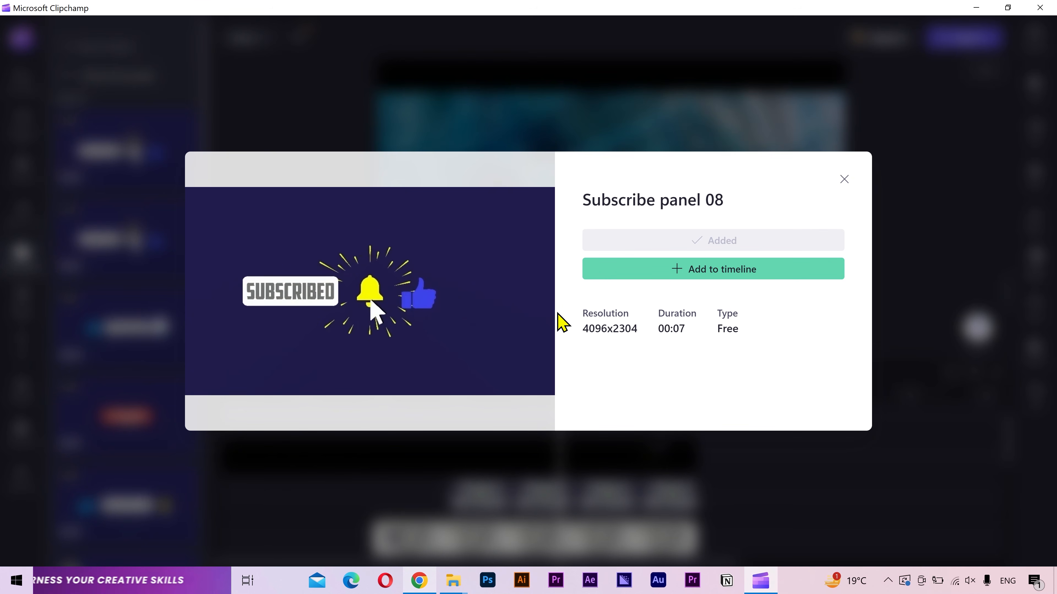
left_click(949, 323)
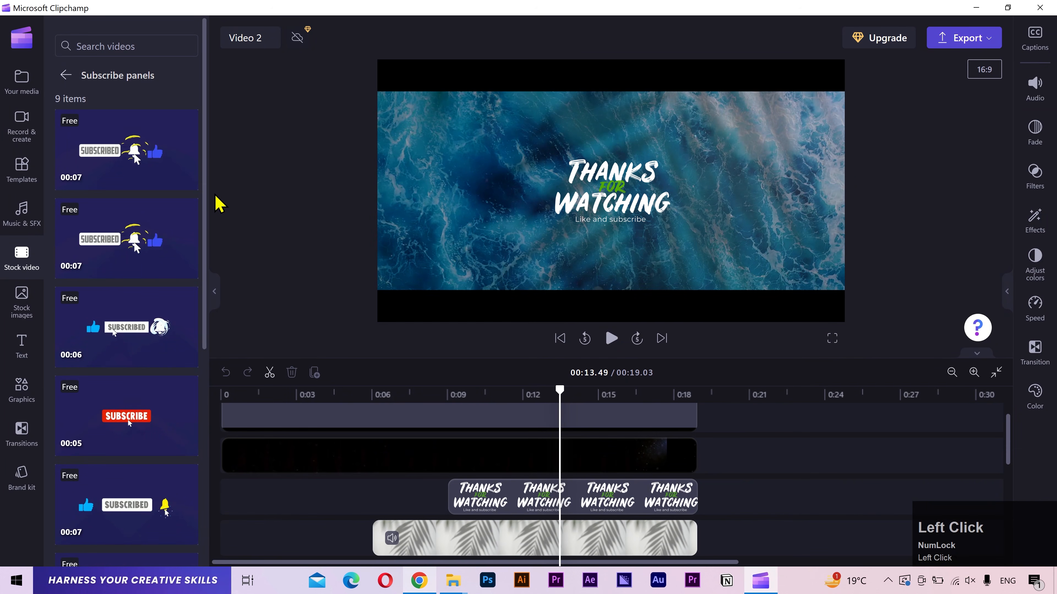
- Add the subscribe animation with bell and thumbs-up on its own track above the palm shadow, starting at about 11 seconds
left_click_drag(158, 195, 523, 541)
scroll(523, 539, "down", 2)
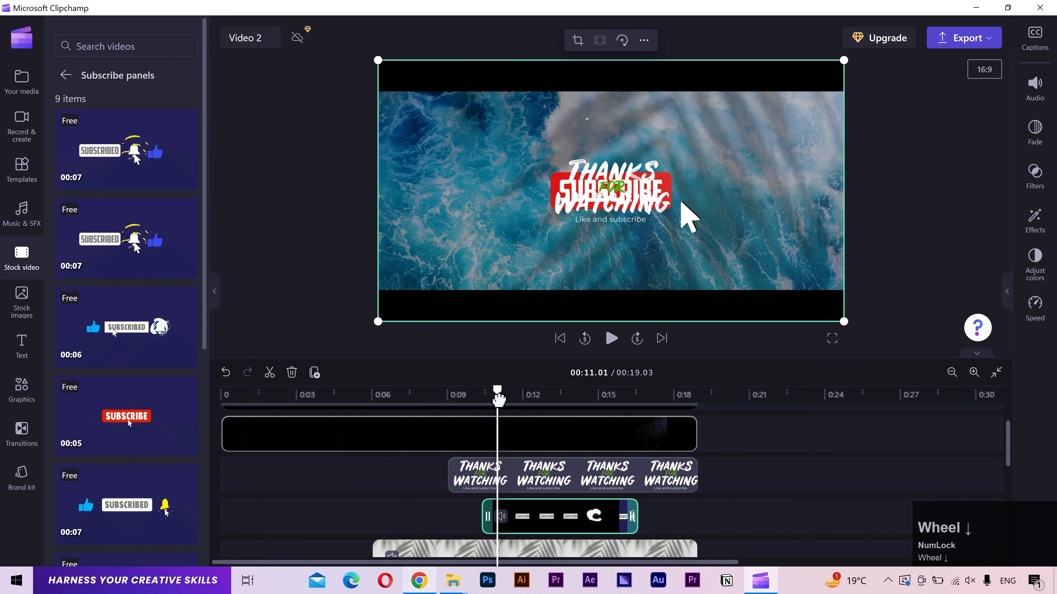
left_click_drag(523, 517, 540, 478)
left_click(536, 395)
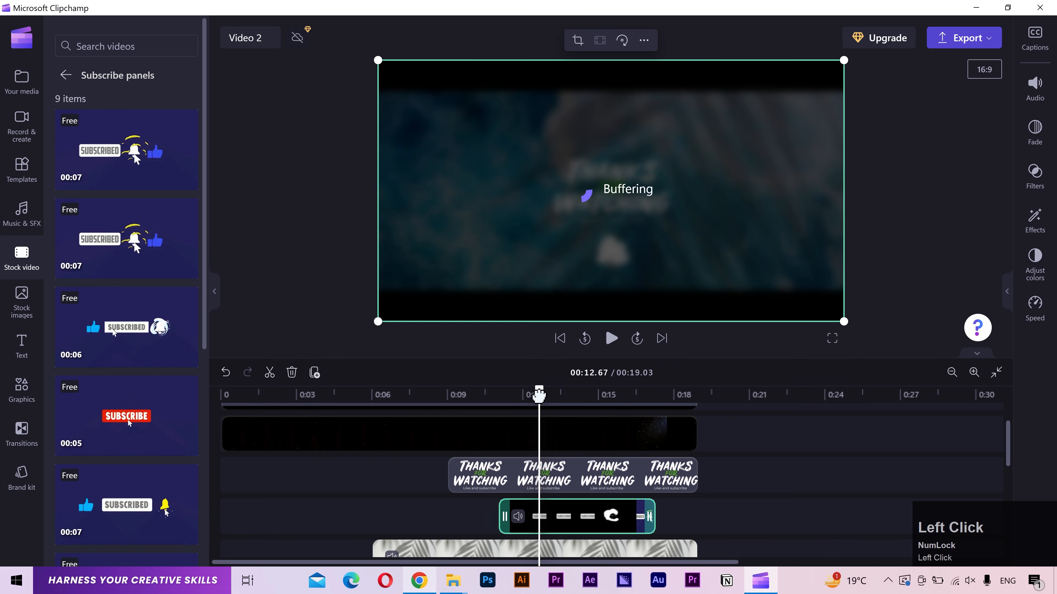
left_click(590, 396)
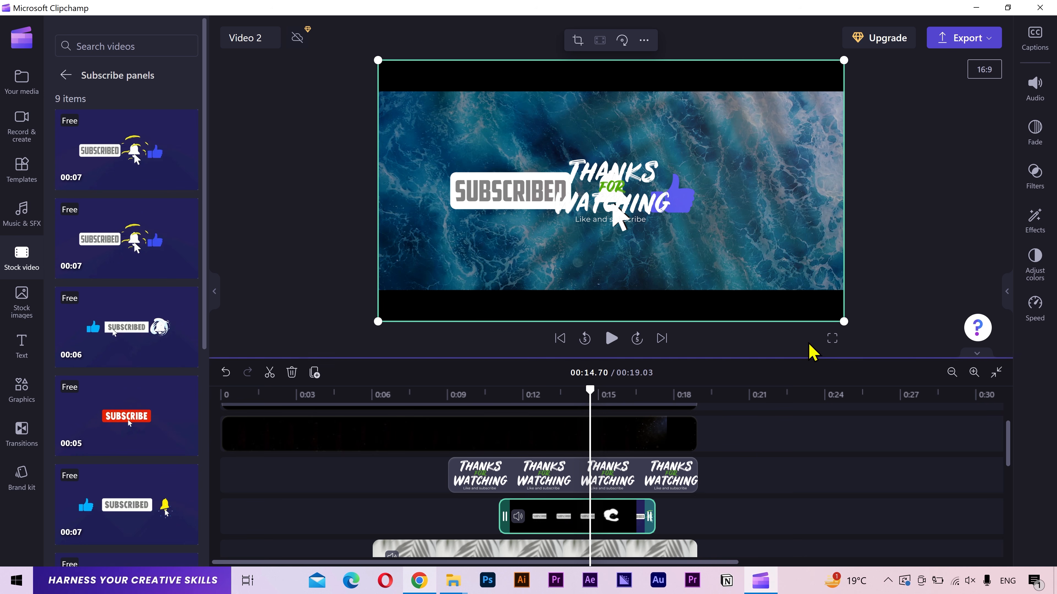
- Shrink the subscribe animation to under a third of the frame width and place it beneath the Like and subscribe line
left_click_drag(843, 322, 684, 229)
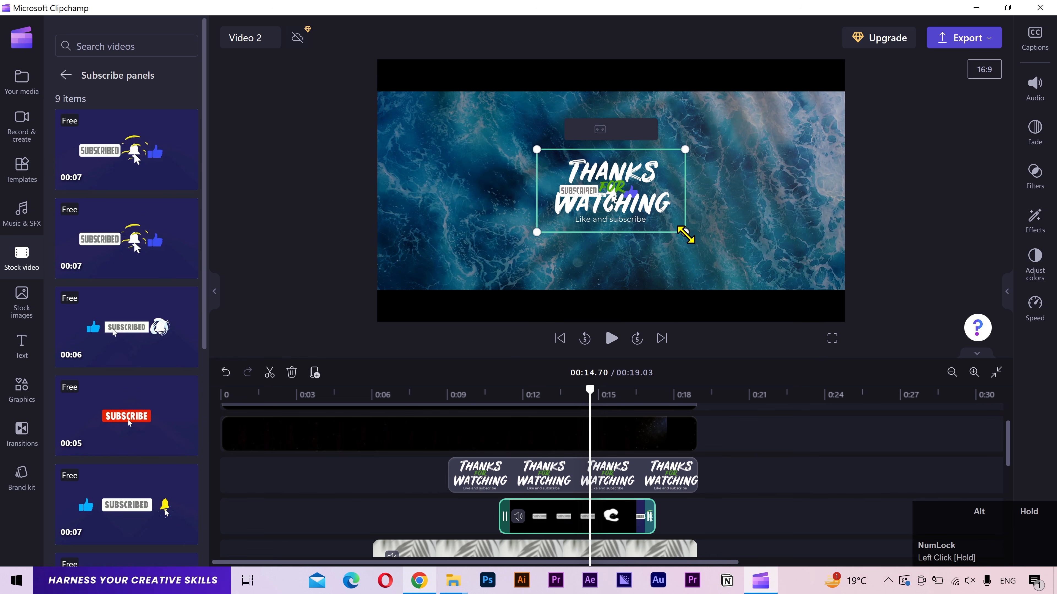
left_click_drag(651, 170, 668, 222)
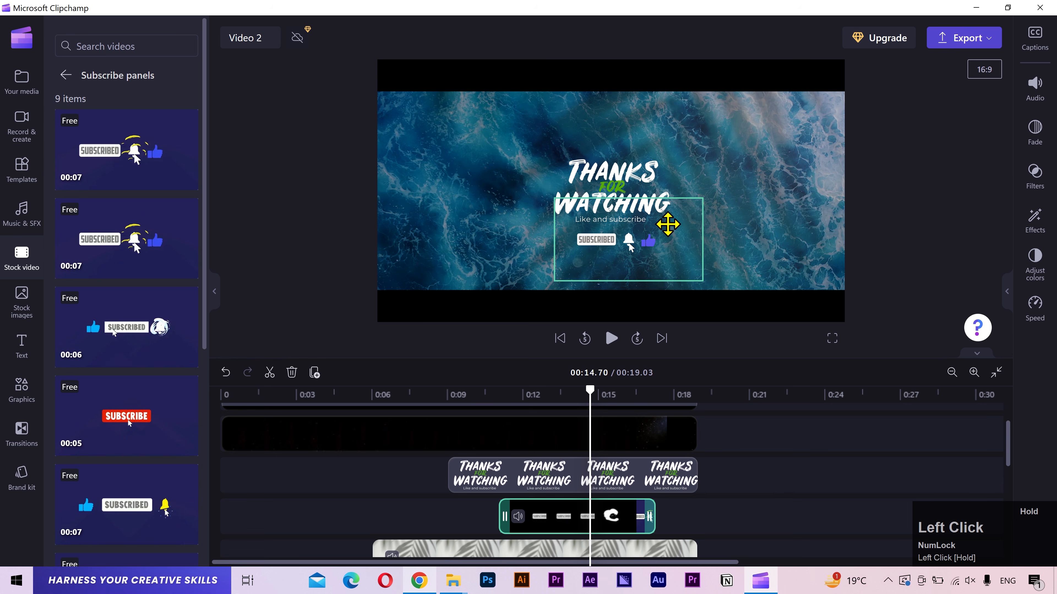
left_click_drag(698, 279, 688, 269)
left_click_drag(628, 224, 628, 224)
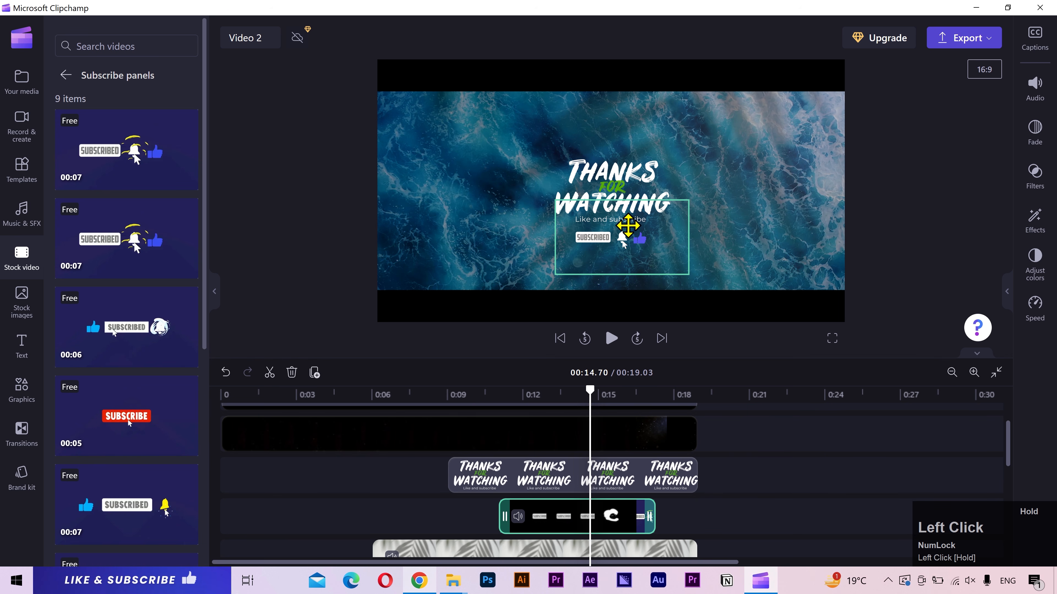
left_click_drag(627, 225, 628, 225)
- Play back the outro from about 10.7 seconds and check the subscribe animation below the title
left_click(403, 395)
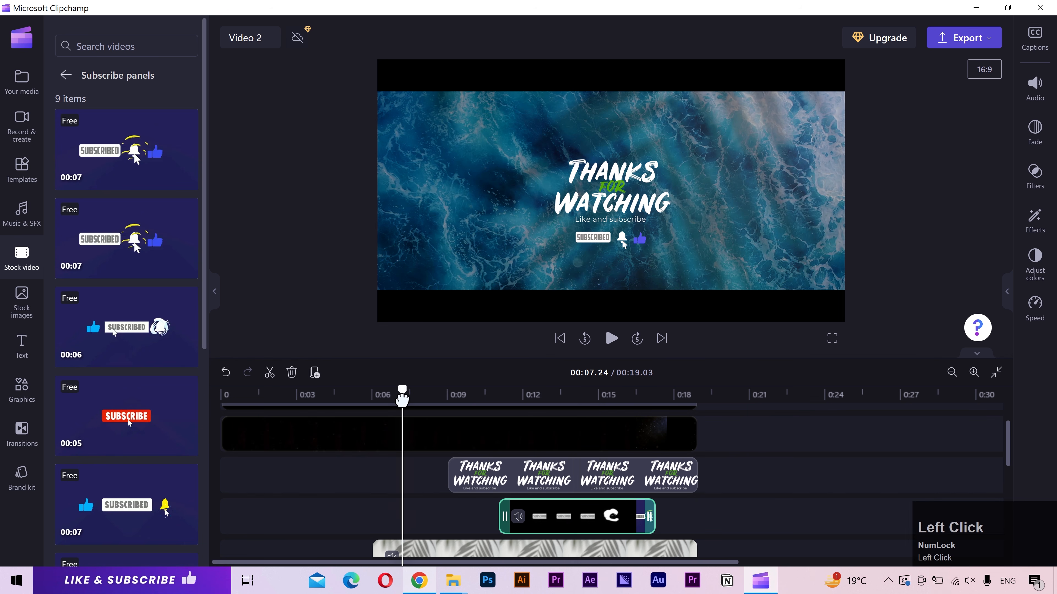
left_click(507, 395)
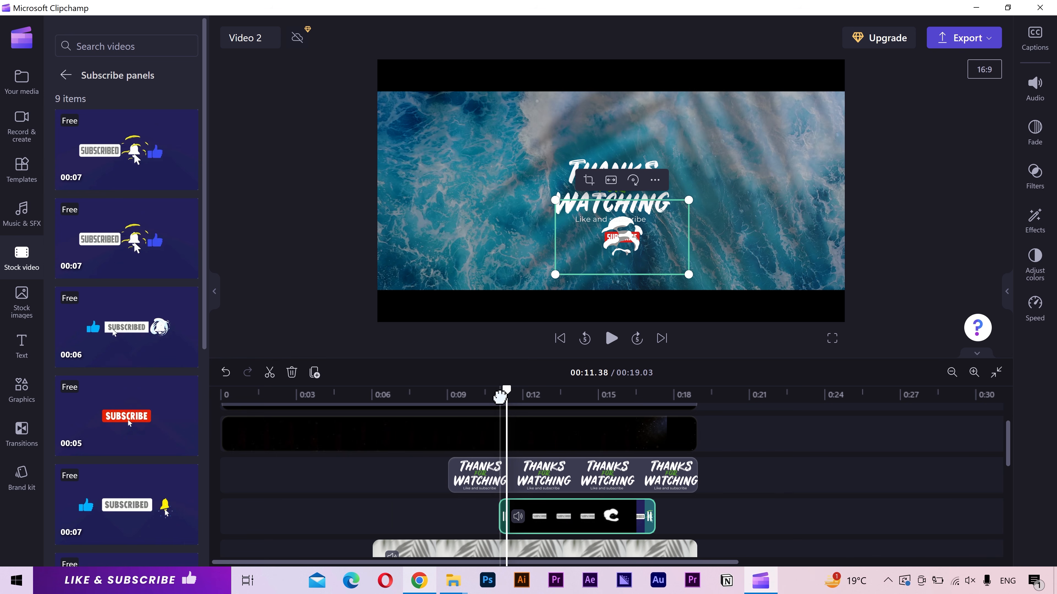
left_click(488, 395)
key("space")
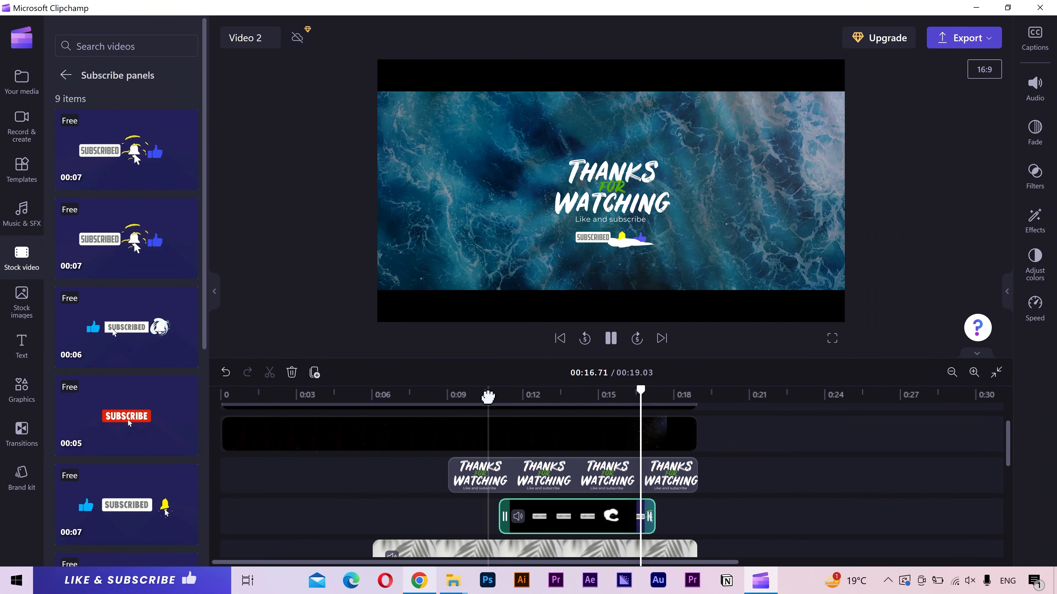
left_click(488, 396)
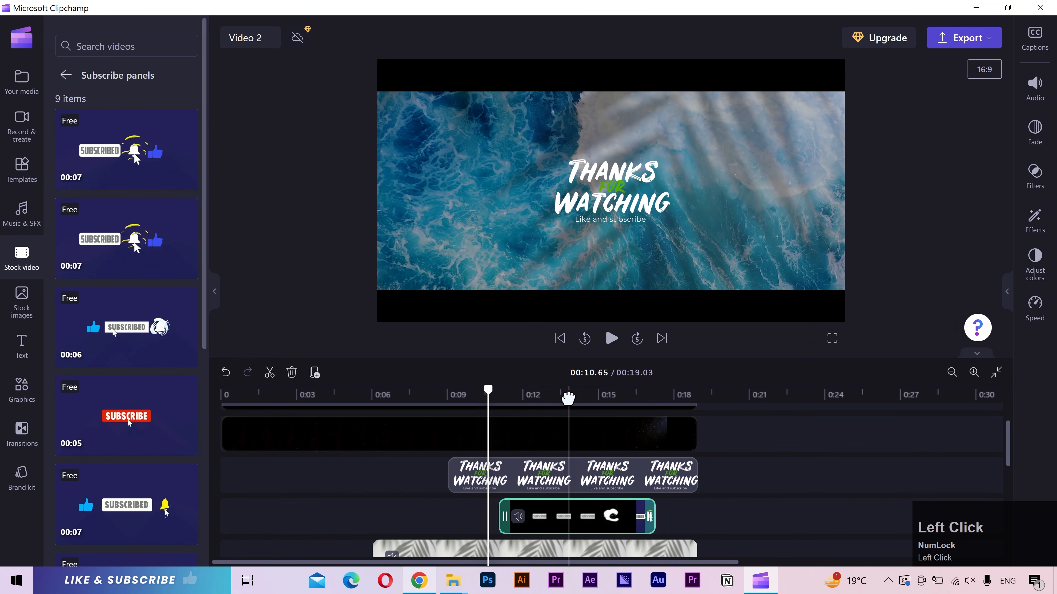
left_click(568, 397)
left_click(598, 395)
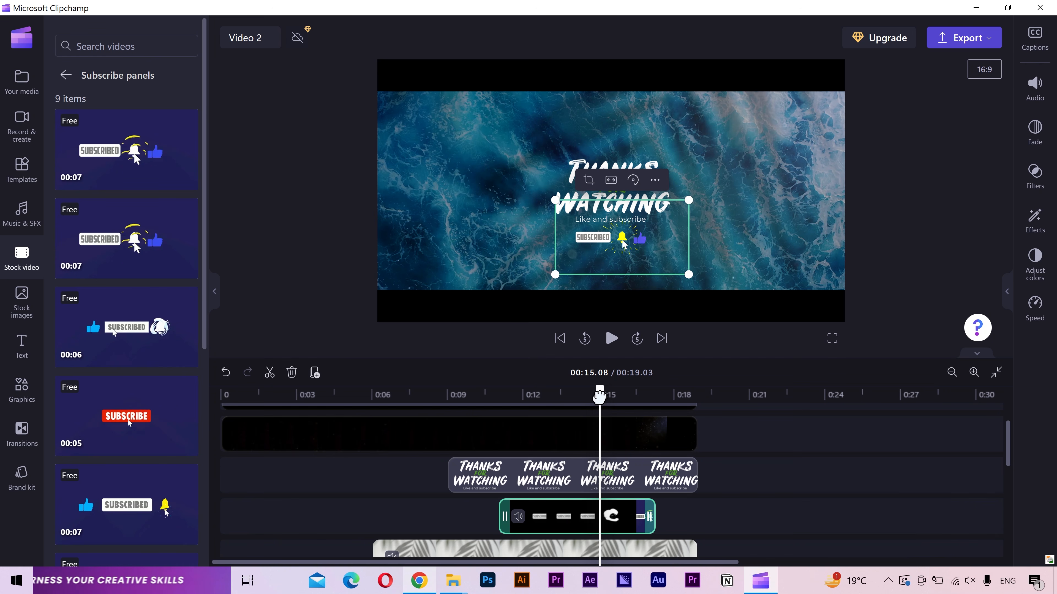
- Set a 0.7-second fade out on the particle overlay, thanks title, palm shadow, sea waves and music together
scroll(672, 454, "up", 2)
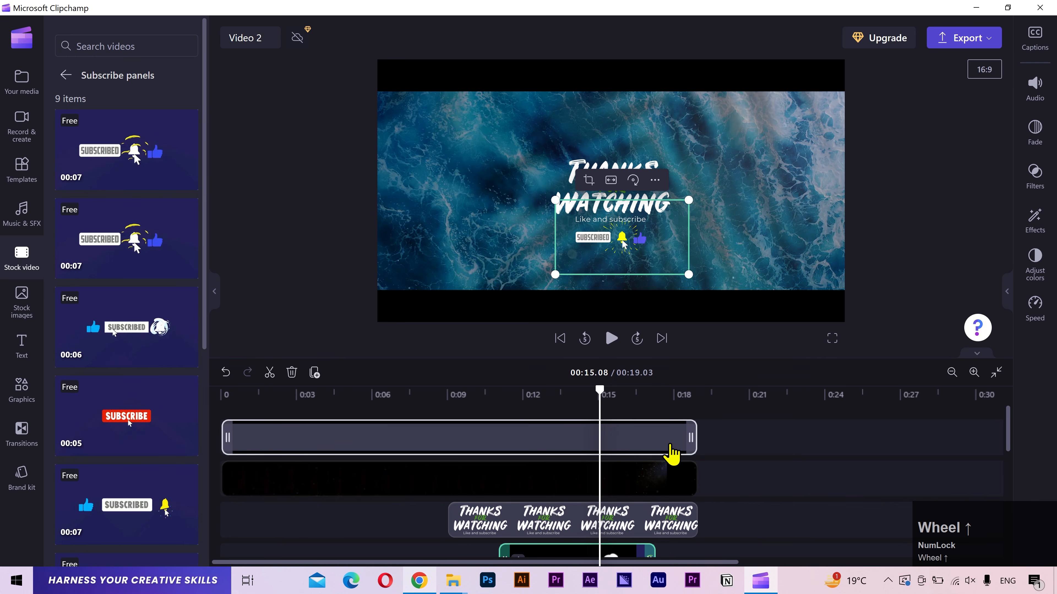
left_click(692, 437)
left_click_drag(692, 437, 692, 437)
left_click(656, 395)
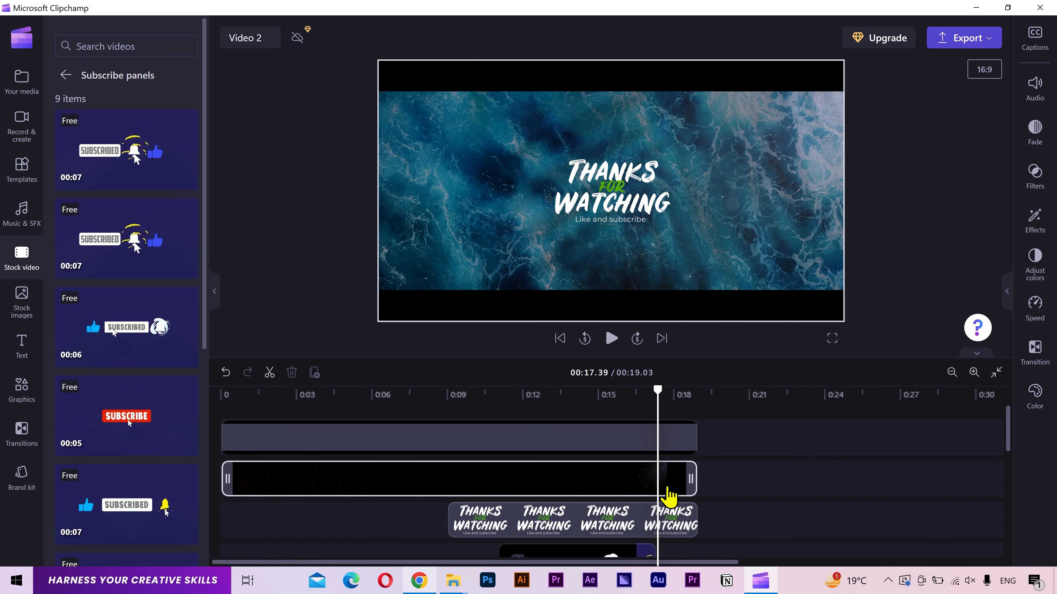
left_click(667, 485)
left_click(676, 524, "shift")
scroll(676, 524, "down", 2)
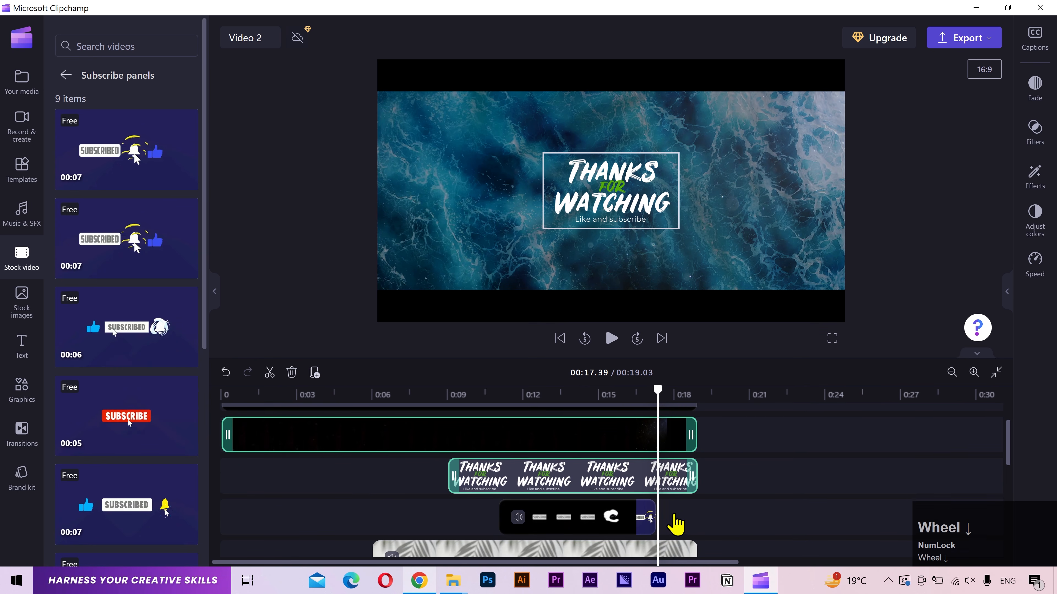
left_click(676, 536, "shift")
scroll(676, 536, "down", 2)
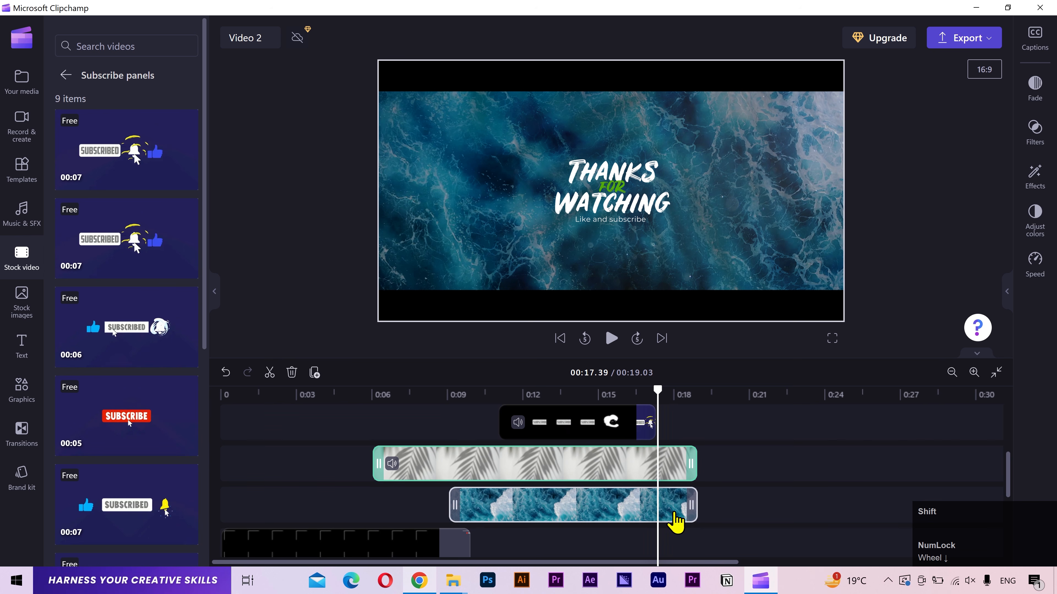
left_click(677, 533, "shift")
scroll(677, 529, "down", 3)
left_click(674, 540, "shift")
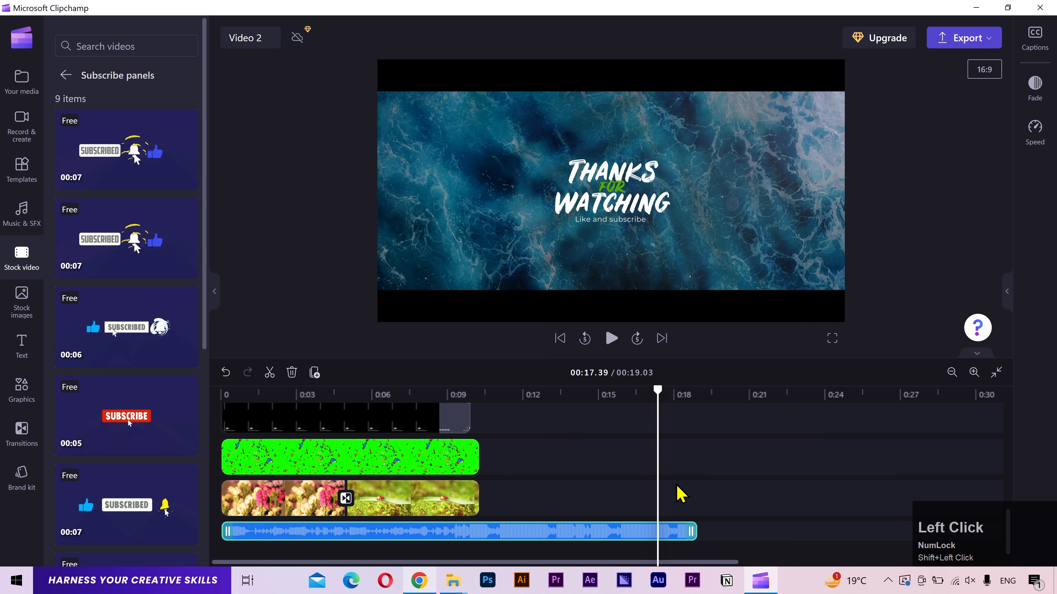
scroll(680, 478, "up", 4)
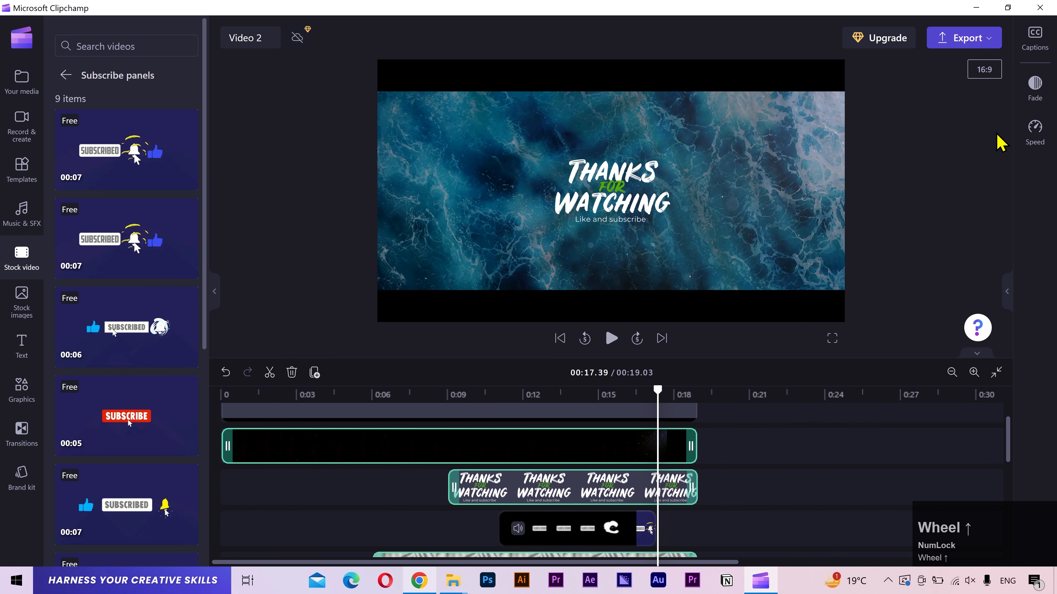
left_click(1035, 90)
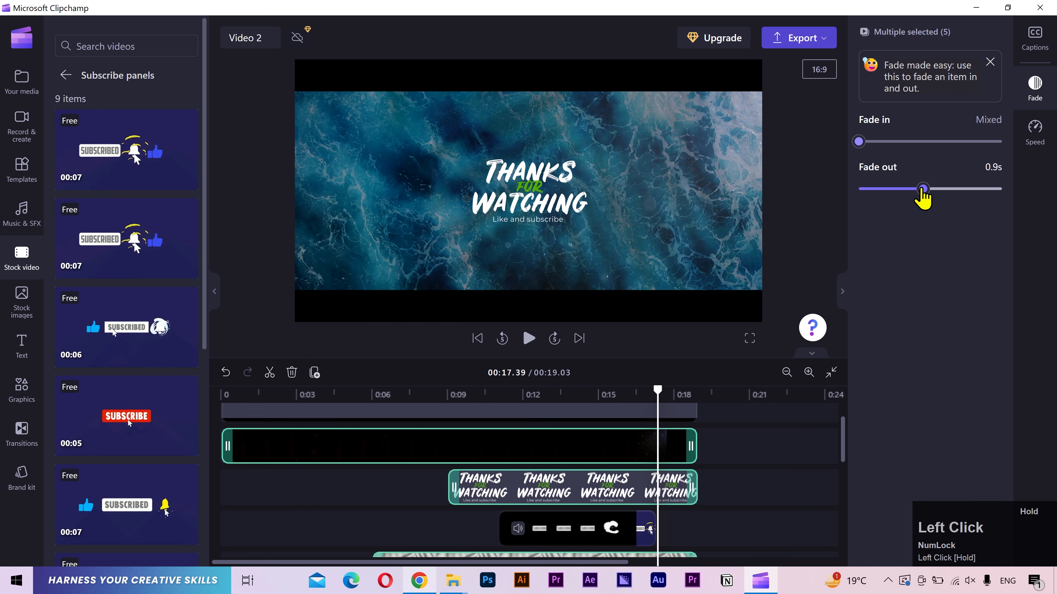
left_click_drag(921, 189, 908, 189)
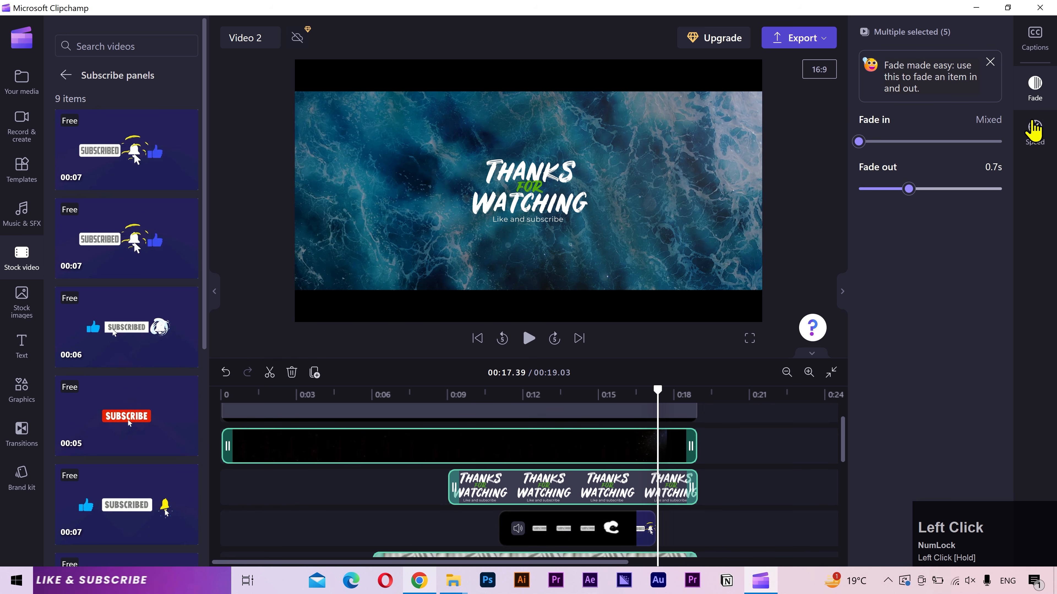
left_click(842, 291)
- Play back the ending from about 17.4 seconds and check the fade-out
scroll(648, 396, "up", 2)
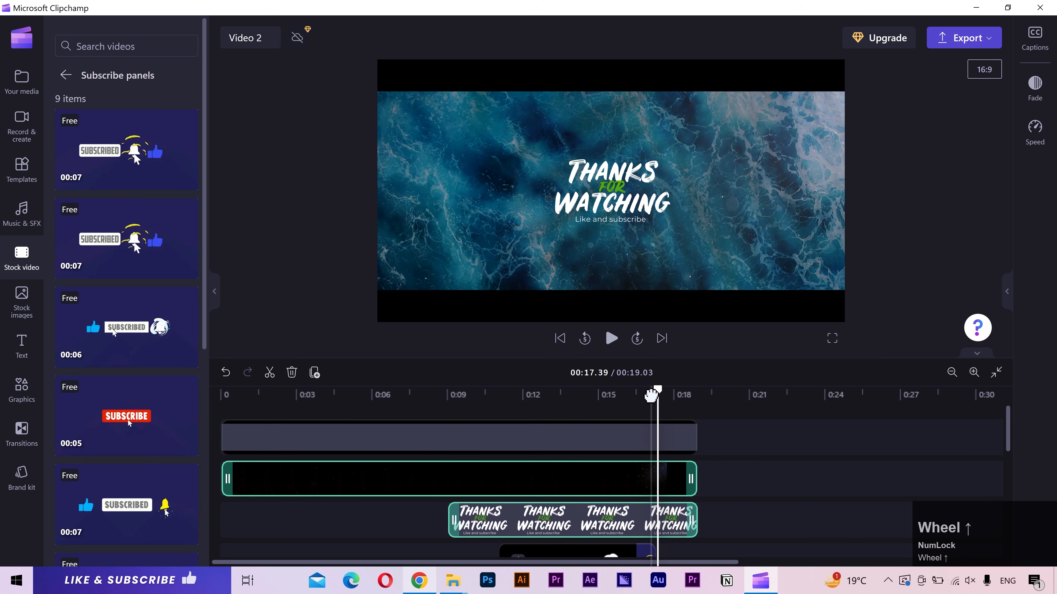
key("space")
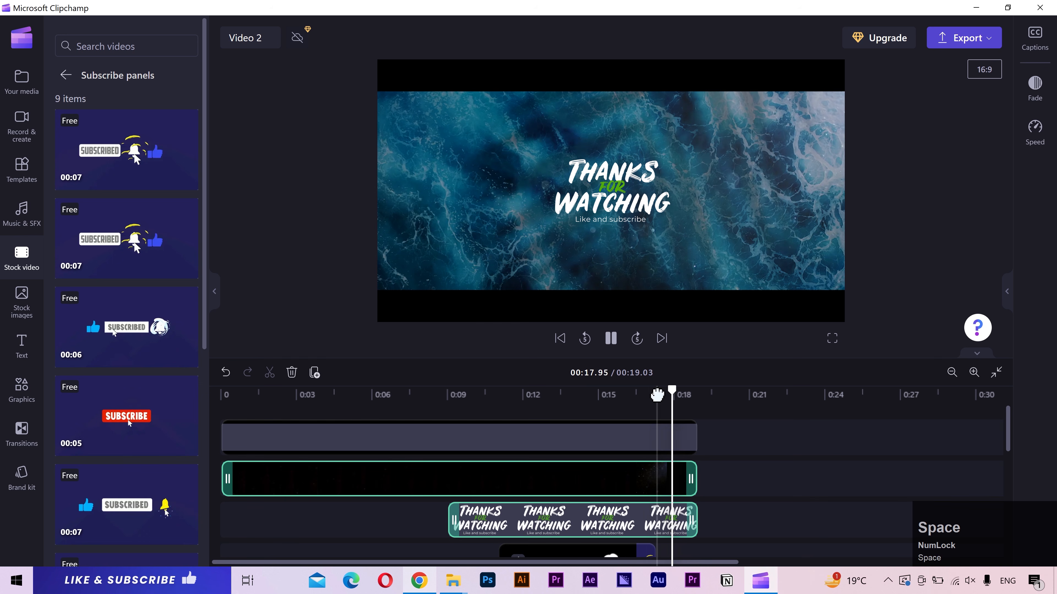
left_click(657, 395)
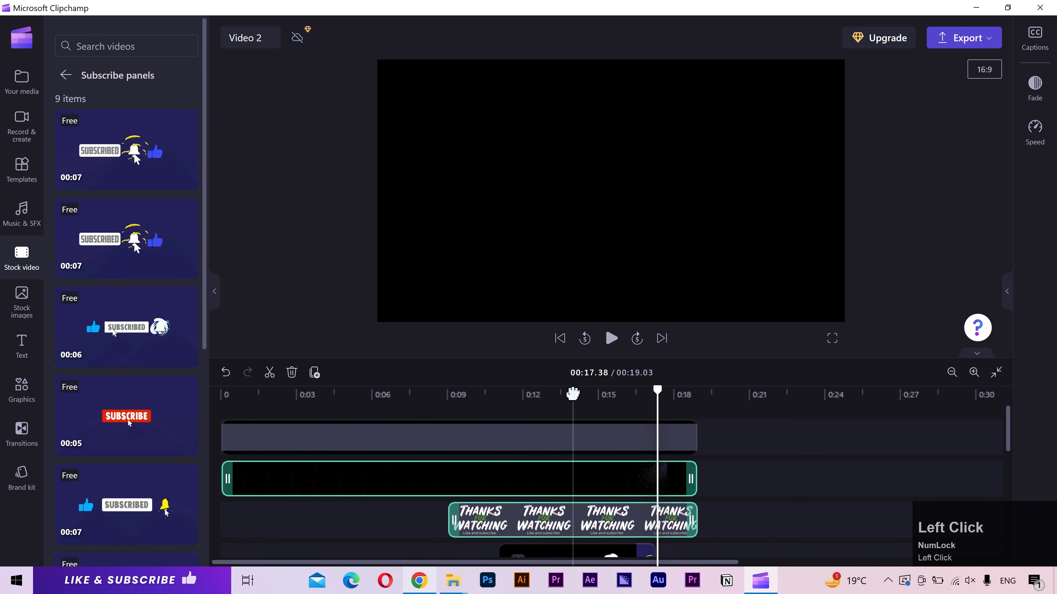
- Group the Thanks for watching title with the subscribe animation
left_click(573, 393)
scroll(585, 459, "down", 3)
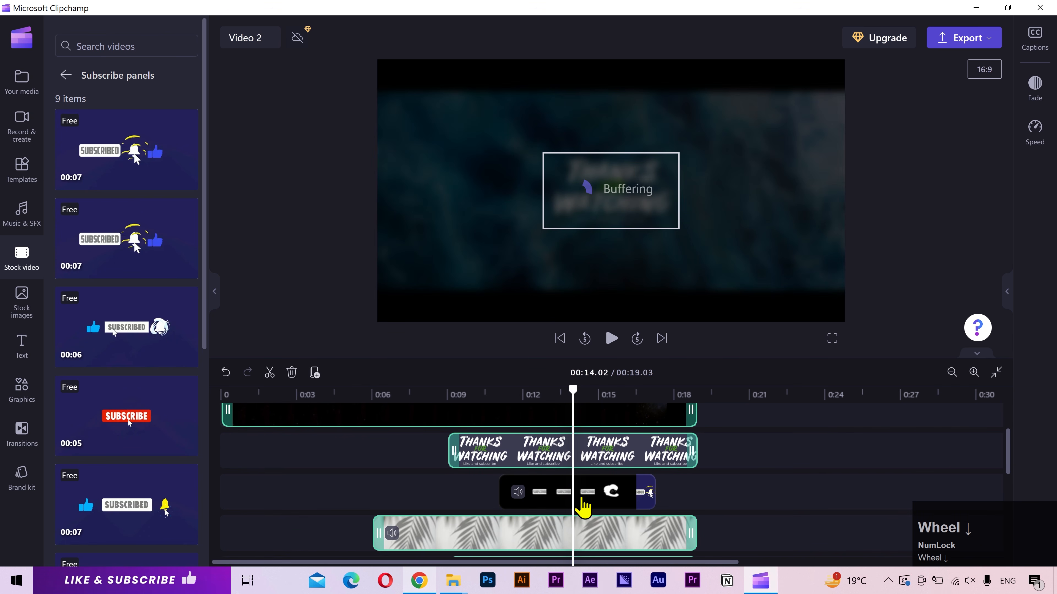
left_click(583, 502)
left_click(584, 457, "shift")
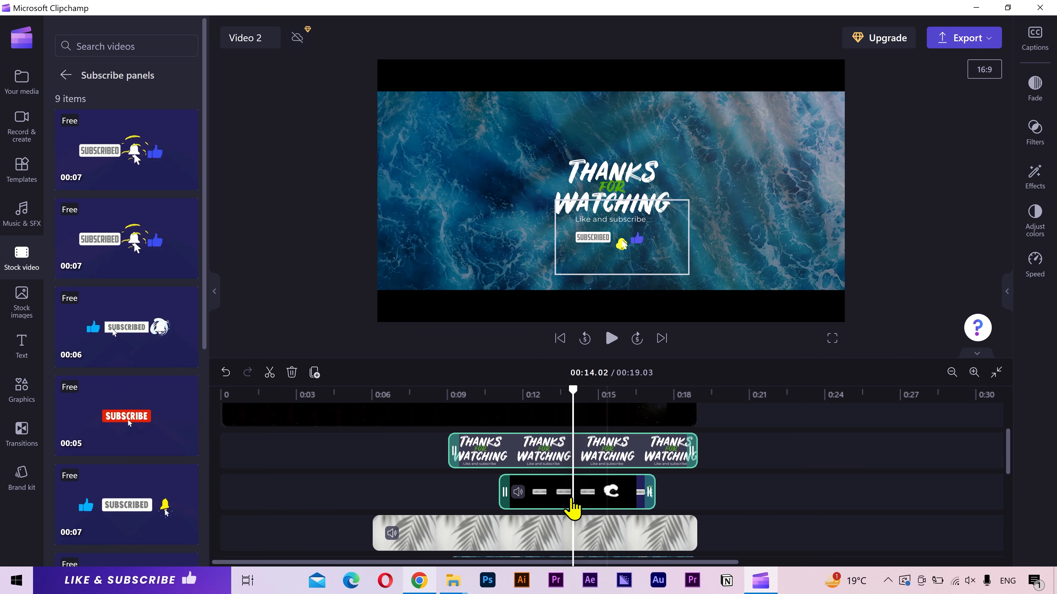
right_click(607, 448)
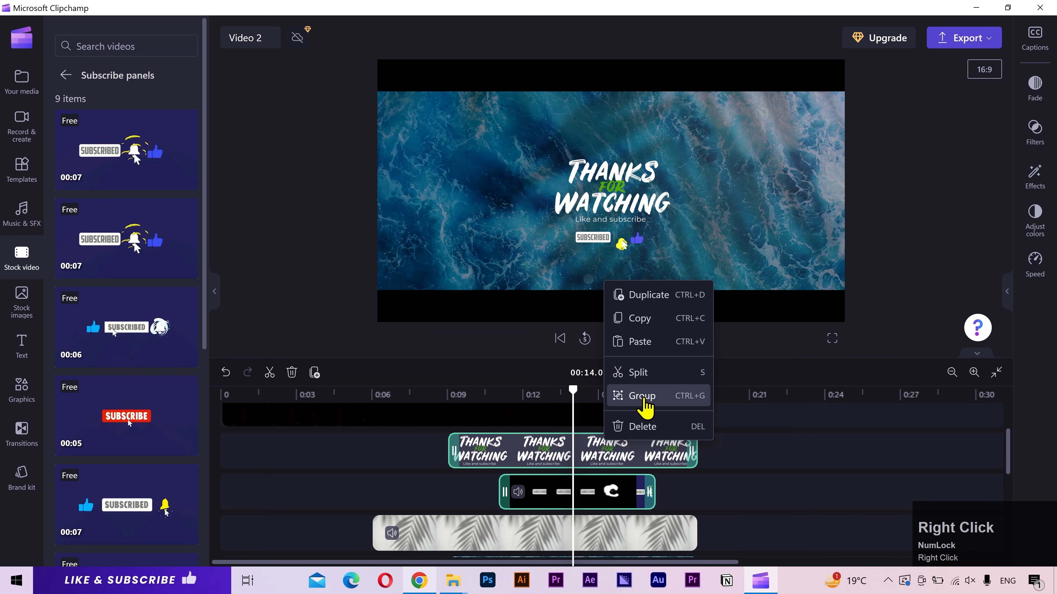
left_click(641, 402)
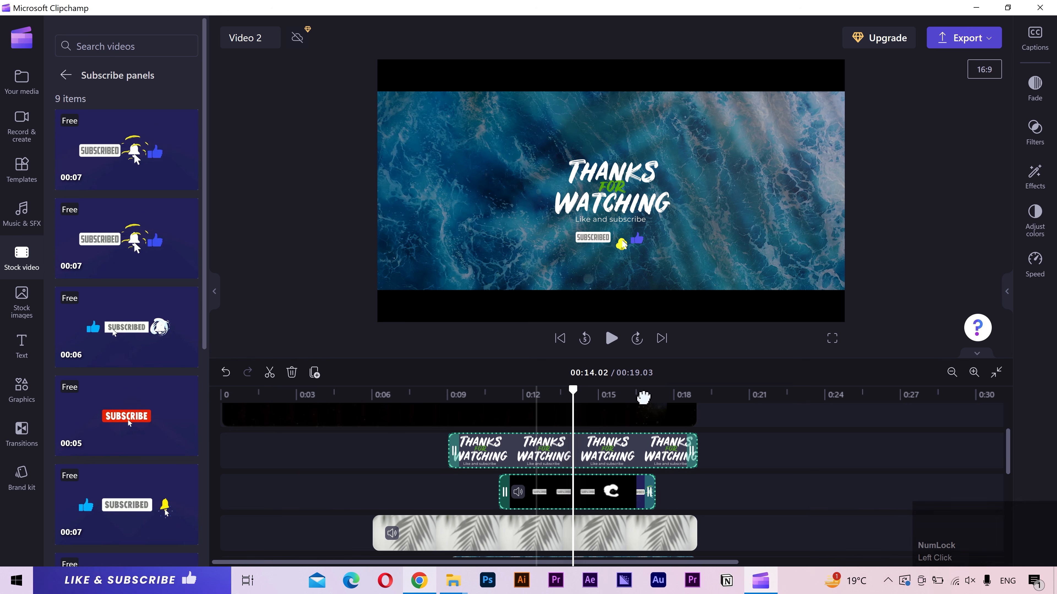
- Try moving the grouped title and subscribe animation along the timeline, and undo the moves
left_click(707, 495)
left_click(607, 462)
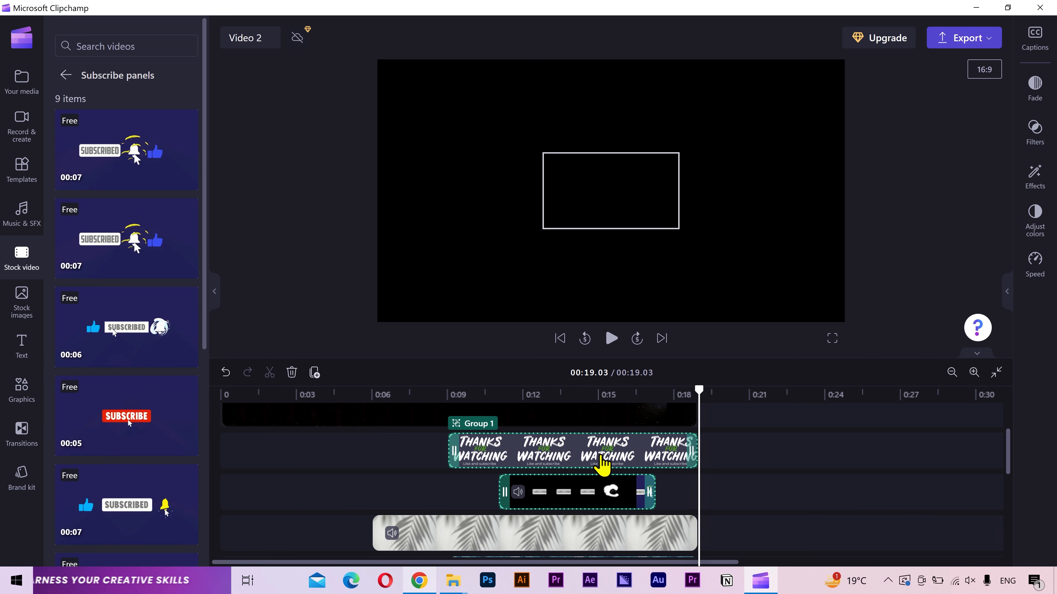
mouse_move(602, 463)
left_mouse_down()
mouse_move(550, 455)
mouse_move(605, 456)
left_mouse_up()
key("ctrl+z")
key("ctrl+z")
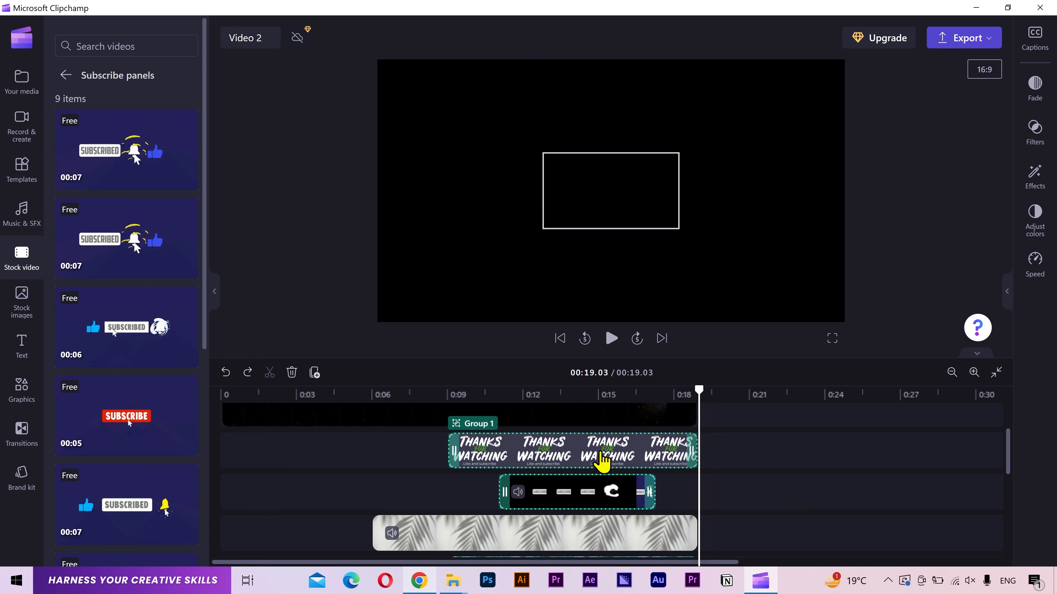
- Apply the Slow zoom effect to the title and subscribe group, undo it and return the playhead to the start
left_click(1035, 175)
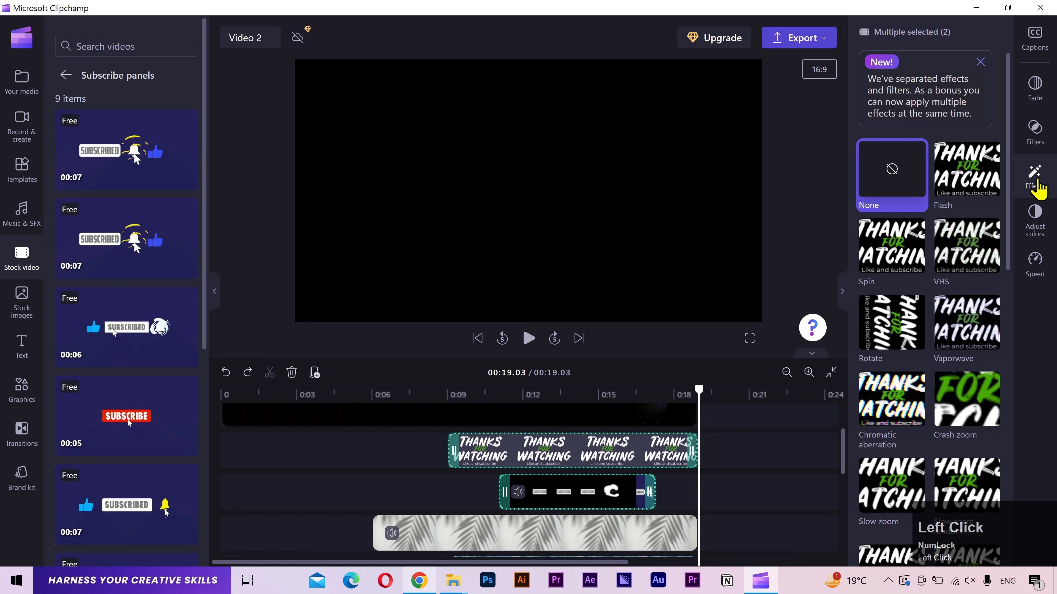
scroll(1000, 287, "down", 5)
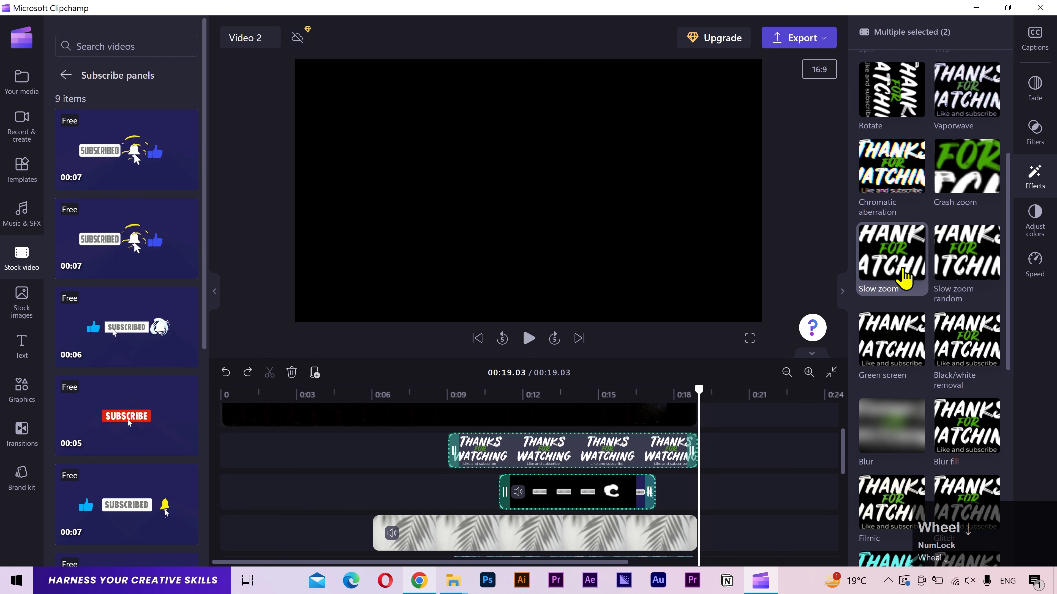
left_click(906, 279)
left_click(516, 394)
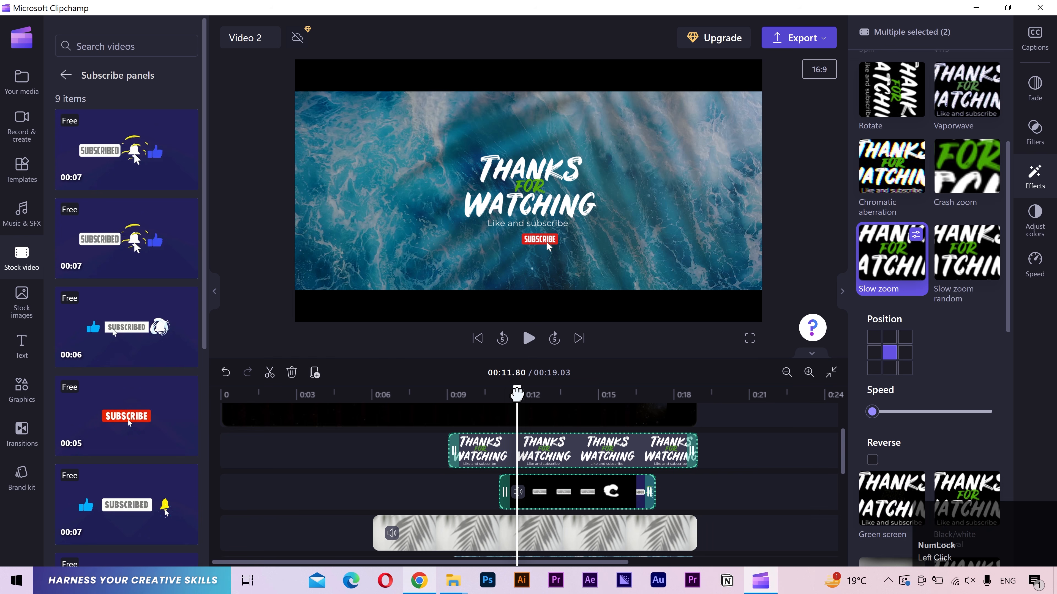
left_click(841, 291)
left_click(215, 294)
left_click(996, 372)
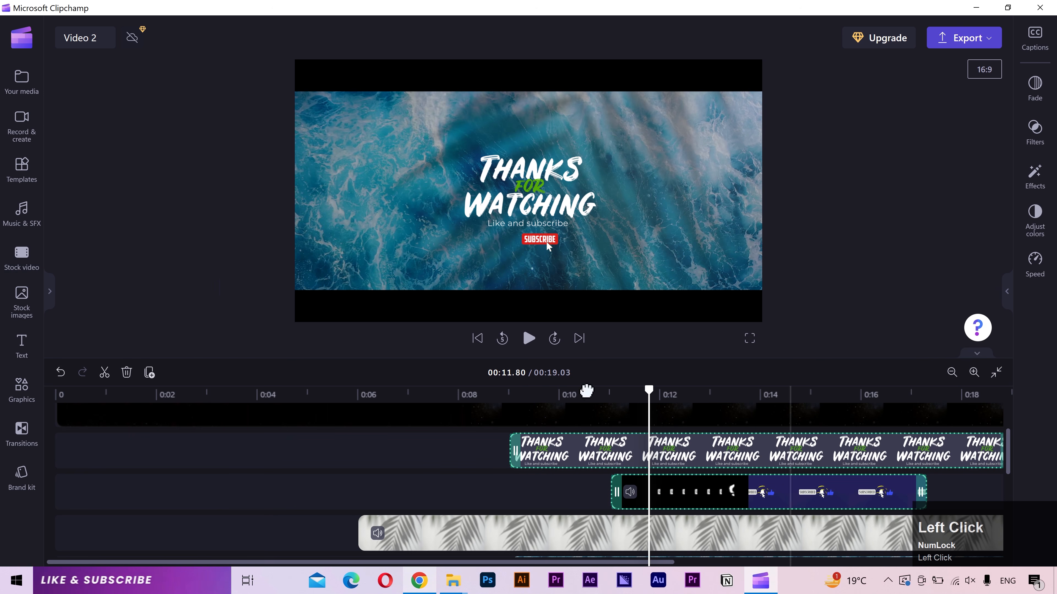
left_click_drag(54, 393, 54, 394)
scroll(98, 449, "up", 2)
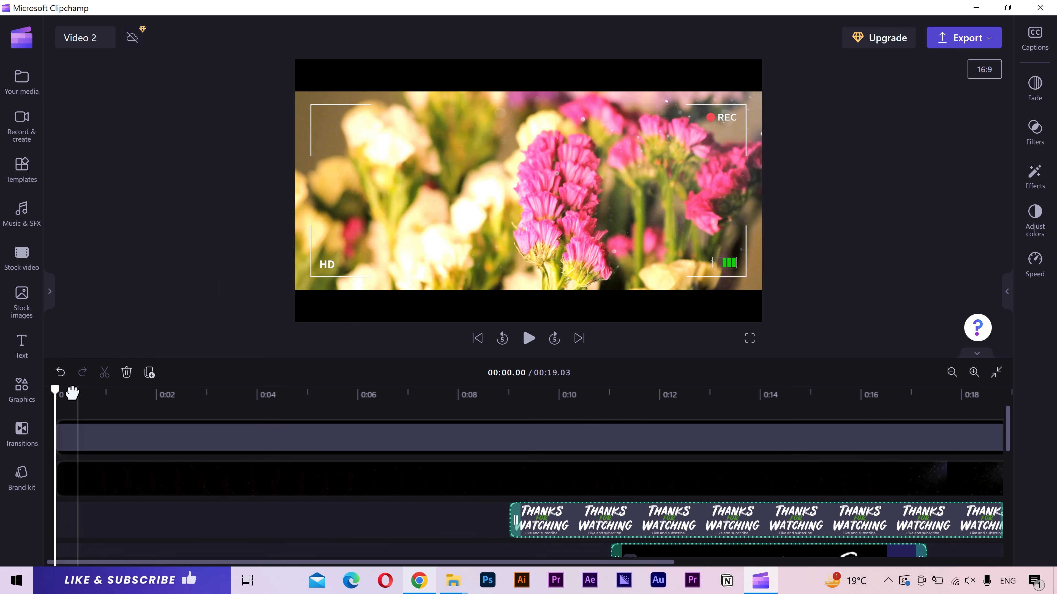
left_click(60, 372)
- Play back the whole video from the start in an enlarged preview and bring the timeline back
left_click(975, 354)
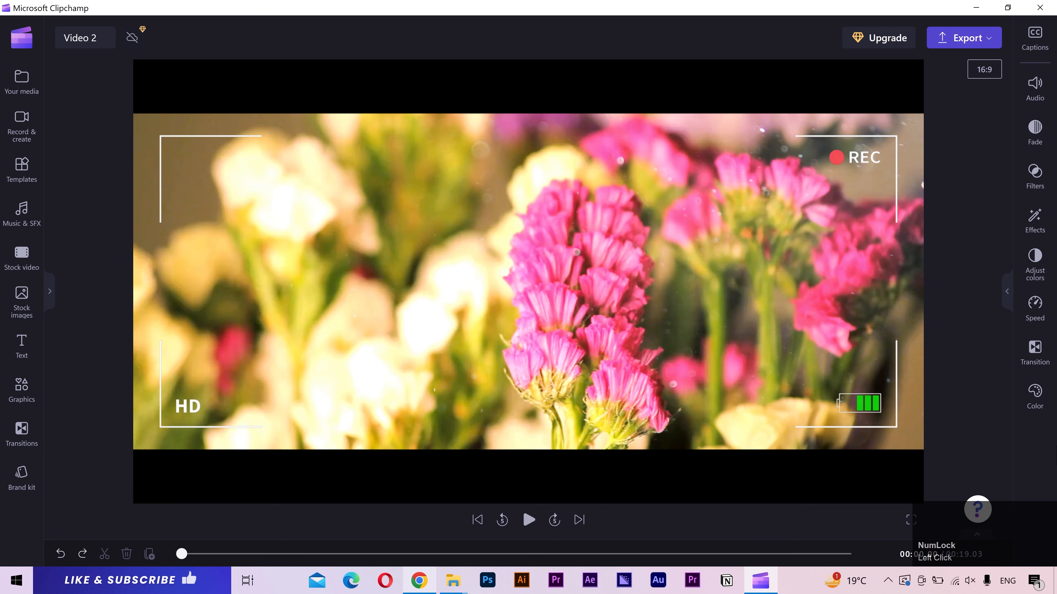
key("space")
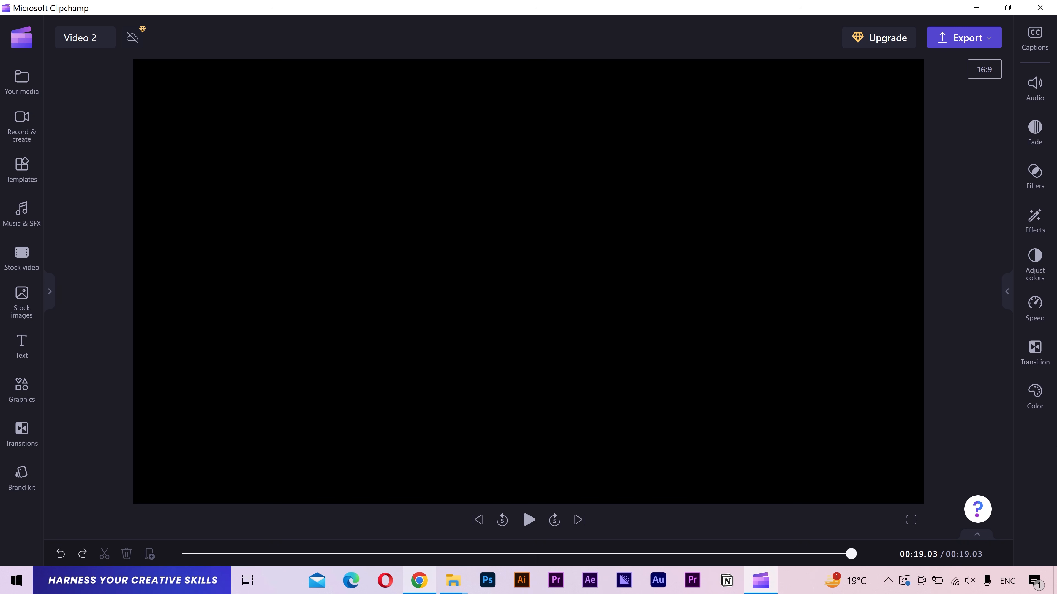
left_click(976, 535)
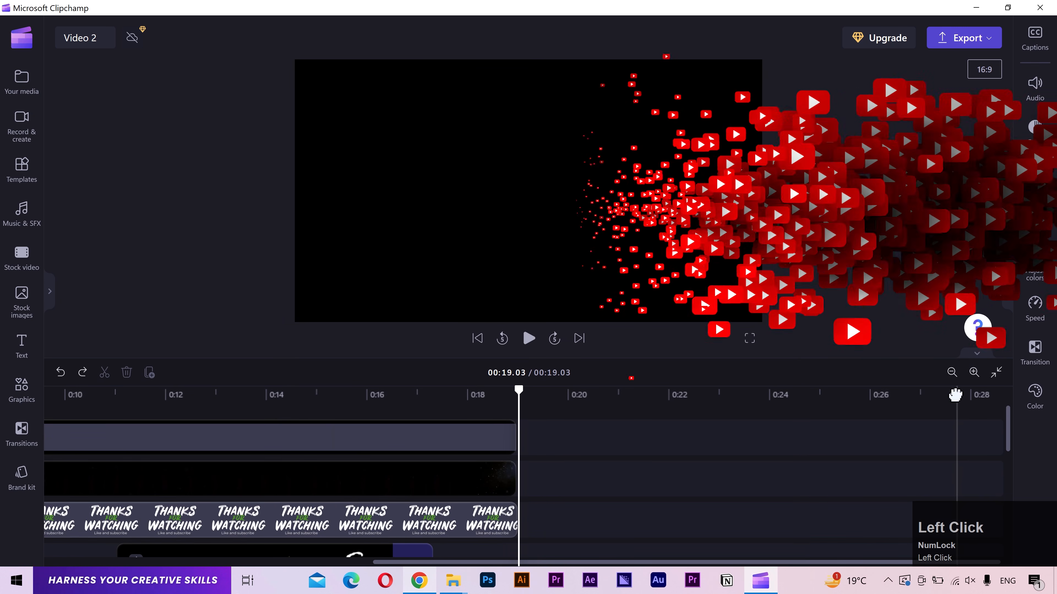
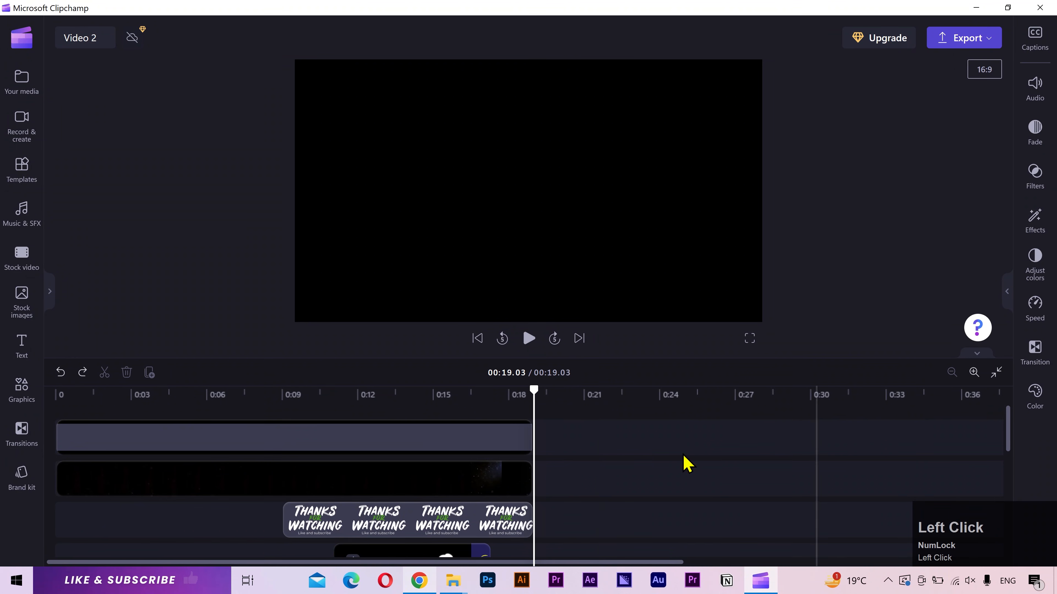
- Group all the timeline items from the music track up to the particle overlay, leaving out the black bars
scroll(295, 450, "down", 6)
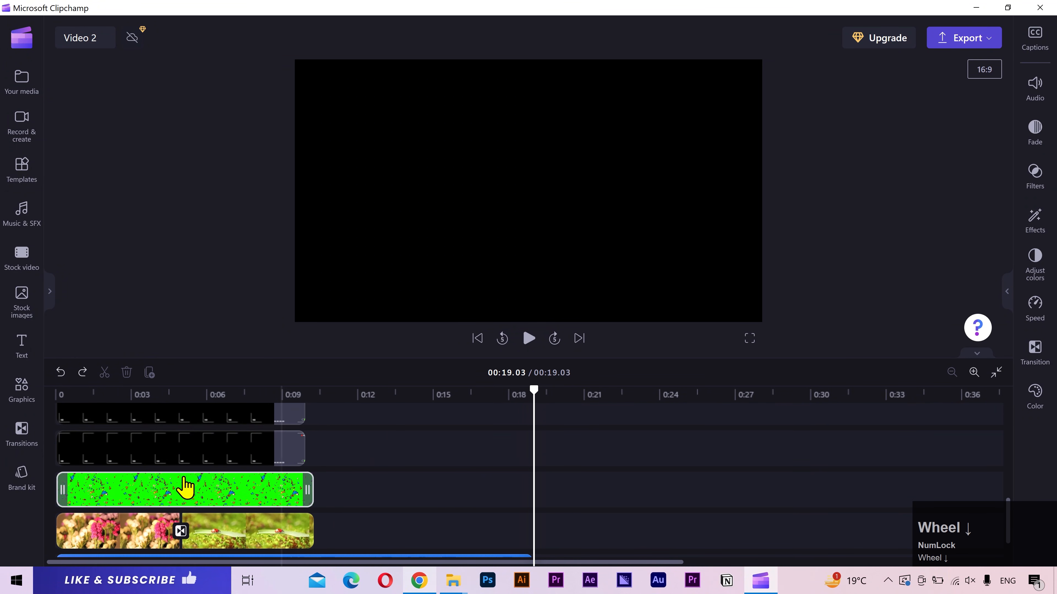
left_click(368, 428)
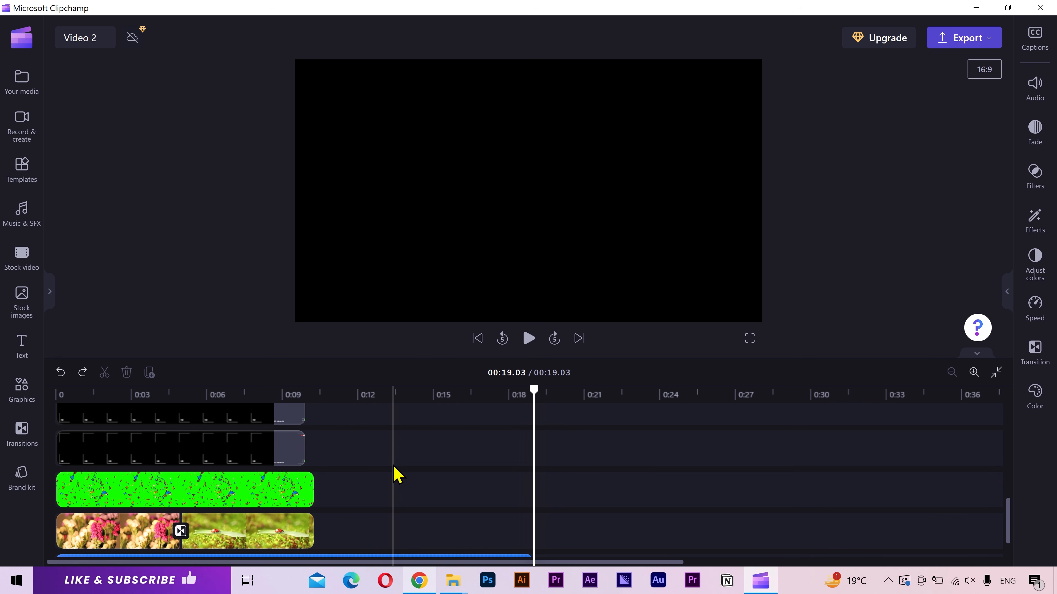
scroll(395, 473, "down", 2)
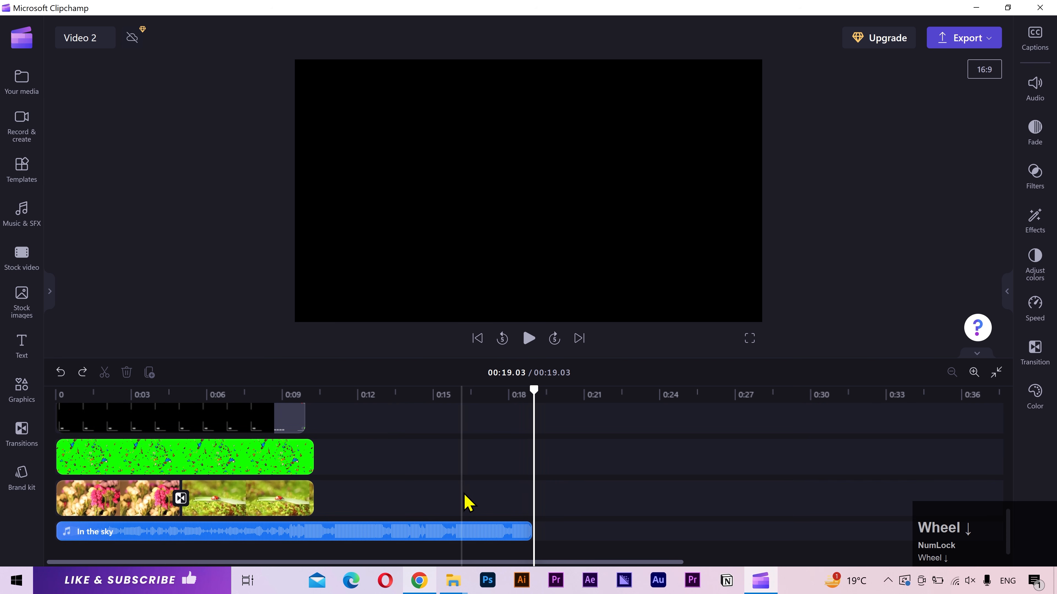
left_click_drag(472, 508, 100, 458)
right_click(290, 469)
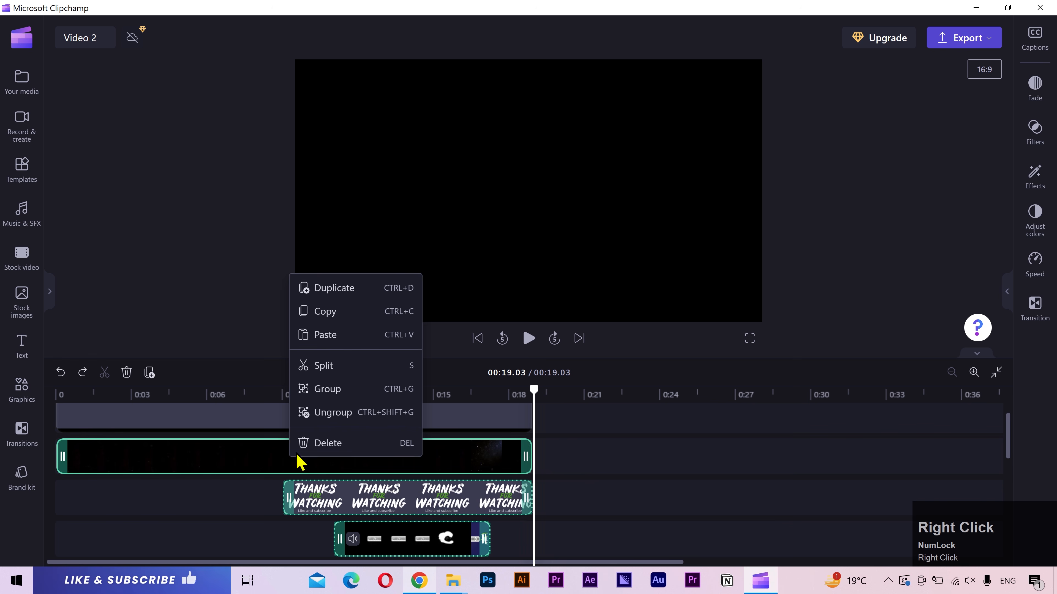
left_click(325, 390)
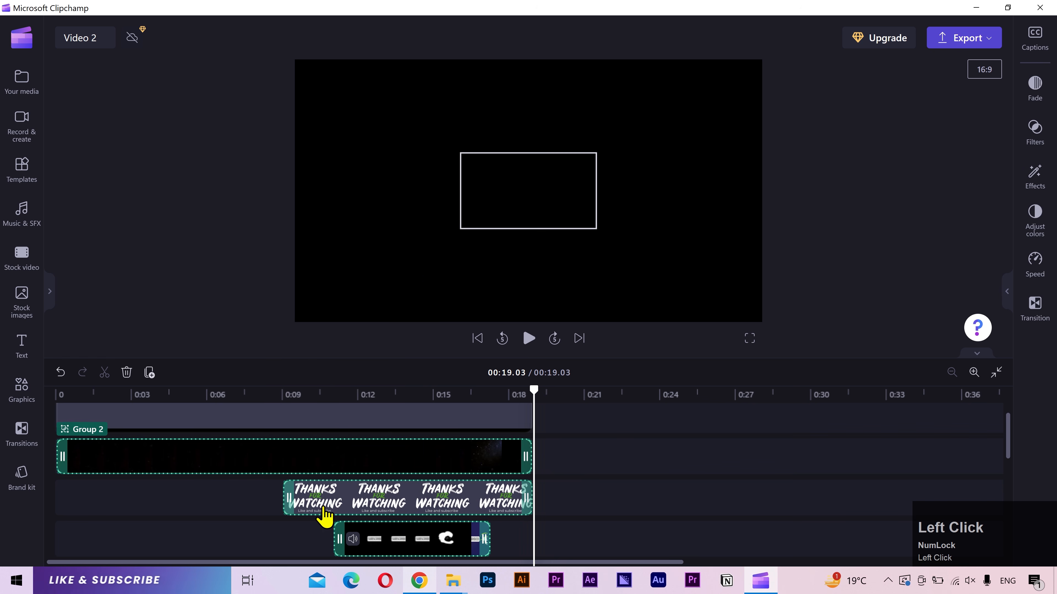
- Move the whole group past the end of the black bars so that it starts at 21 seconds
left_click_drag(104, 468, 641, 458)
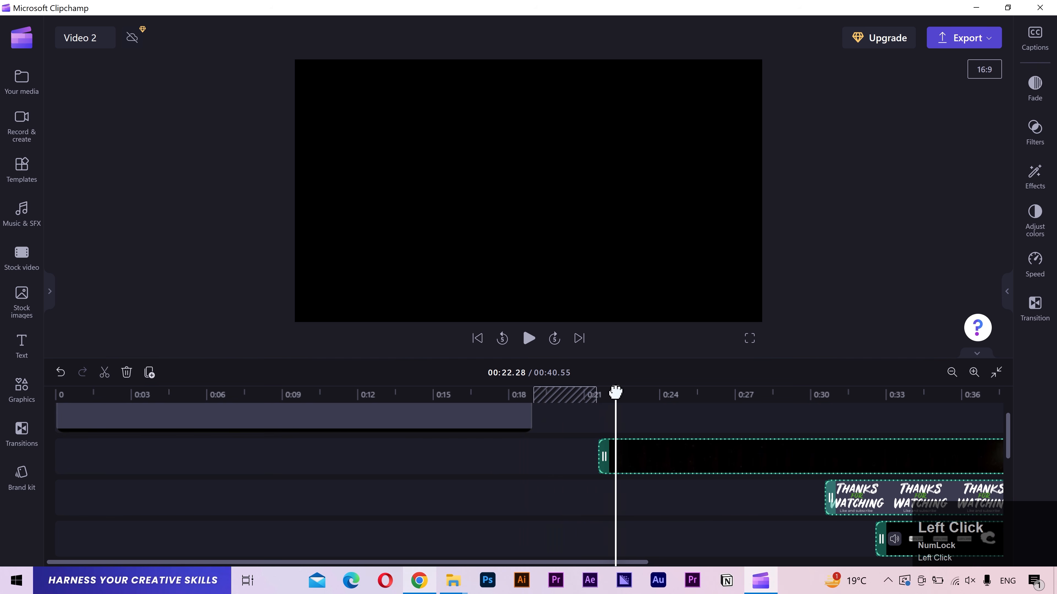
left_click_drag(615, 392, 583, 394)
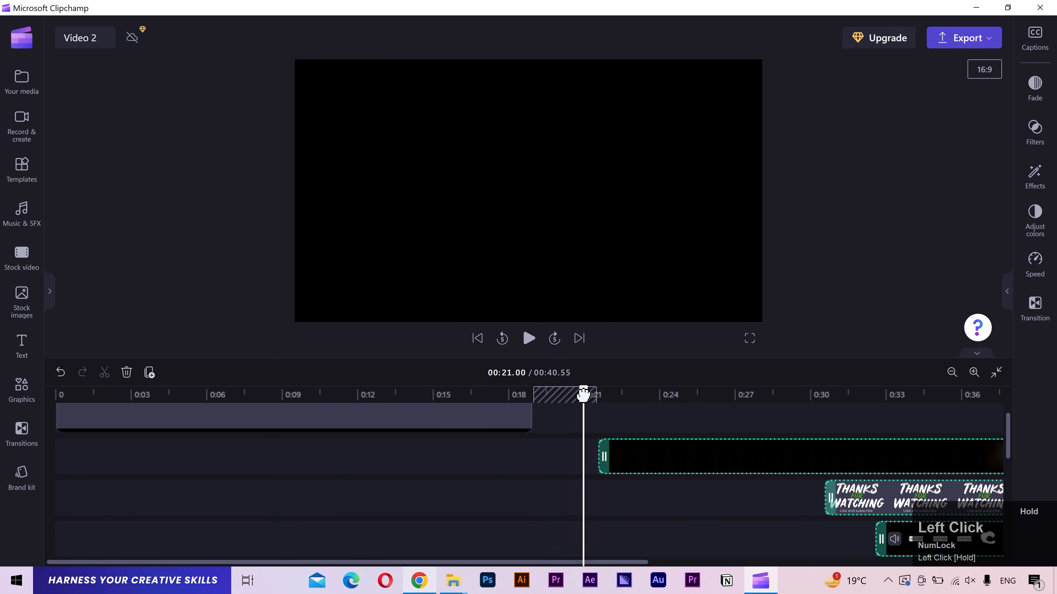
left_click(974, 372)
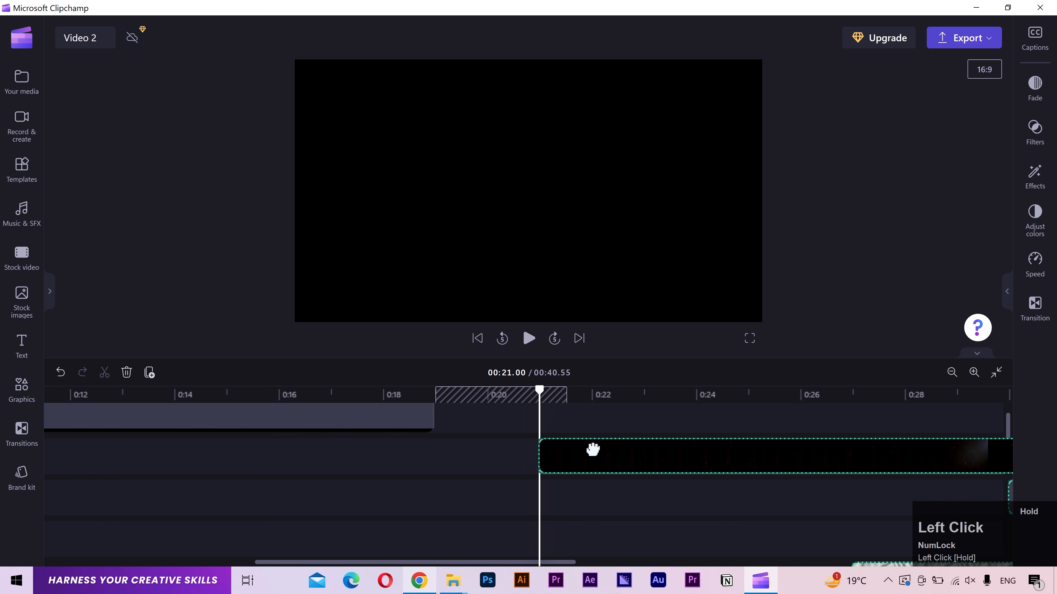
left_click_drag(594, 449, 595, 458)
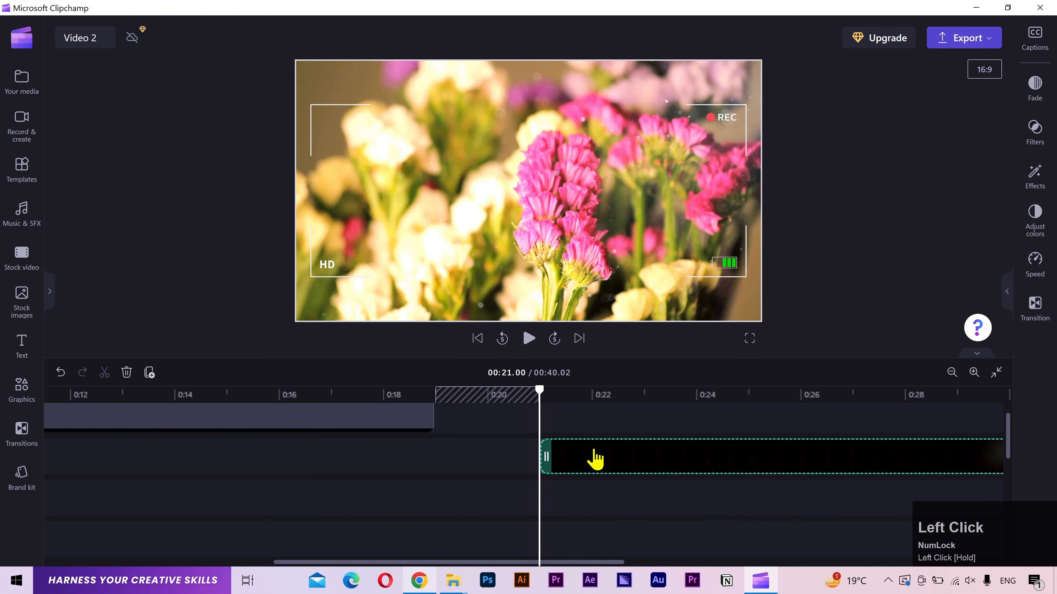
- Ungroup the moved timeline items and check single clips such as the palm-leaf overlay and the green-screen confetti across the tracks
left_click(951, 372)
left_click(952, 372)
scroll(370, 488, "down", 3)
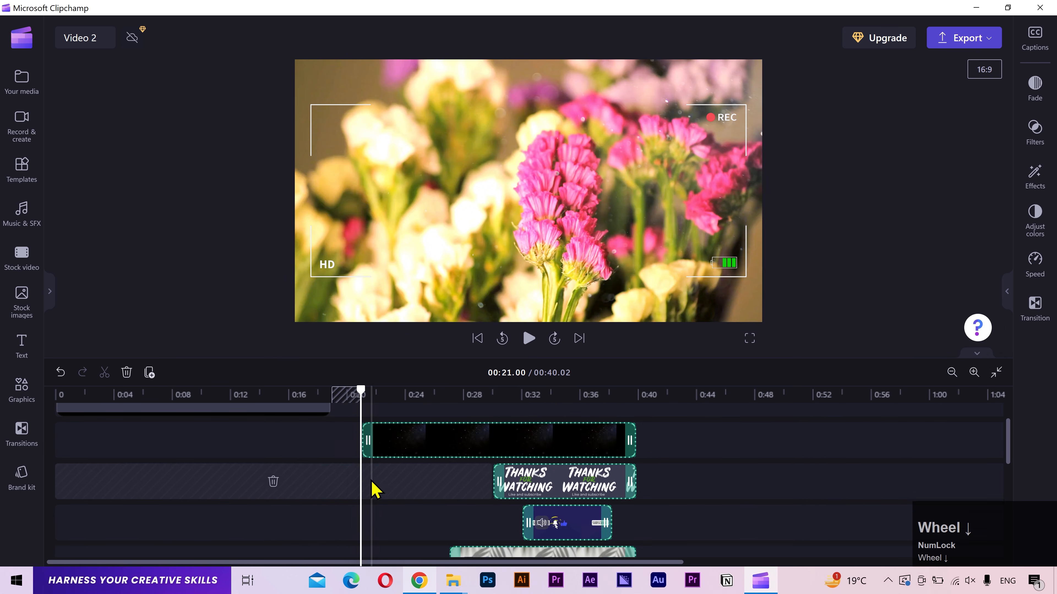
scroll(377, 464, "down", 2)
scroll(412, 462, "up", 3)
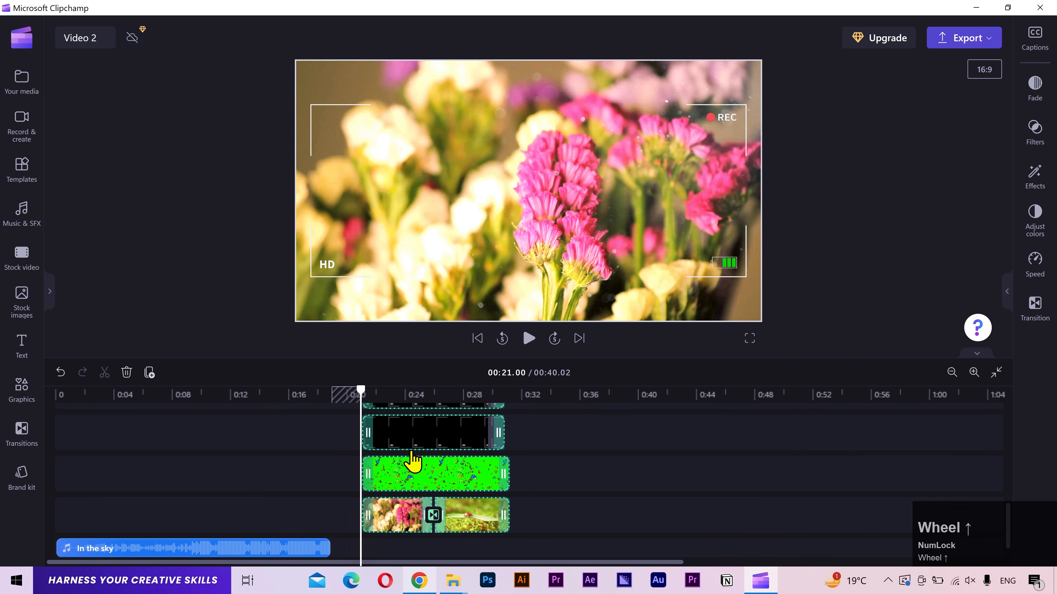
scroll(435, 464, "up", 4)
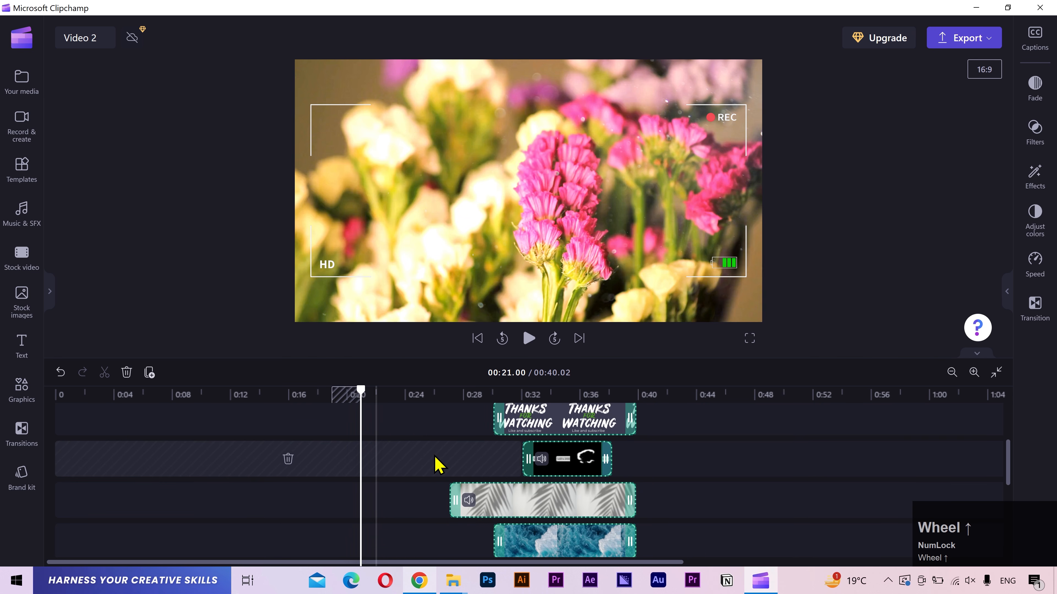
scroll(435, 464, "down", 2)
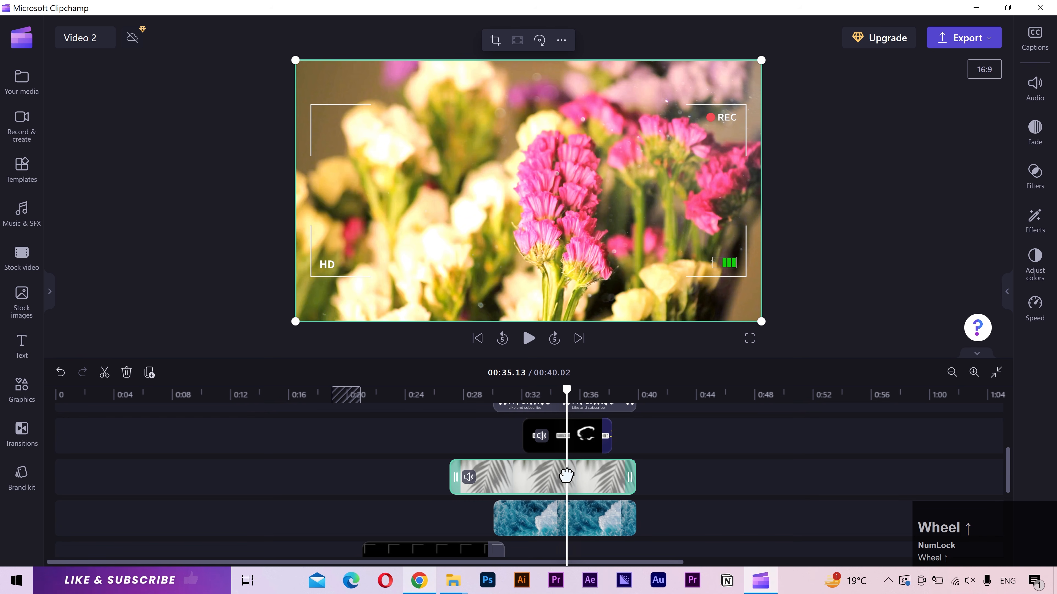
scroll(599, 467, "up", 1)
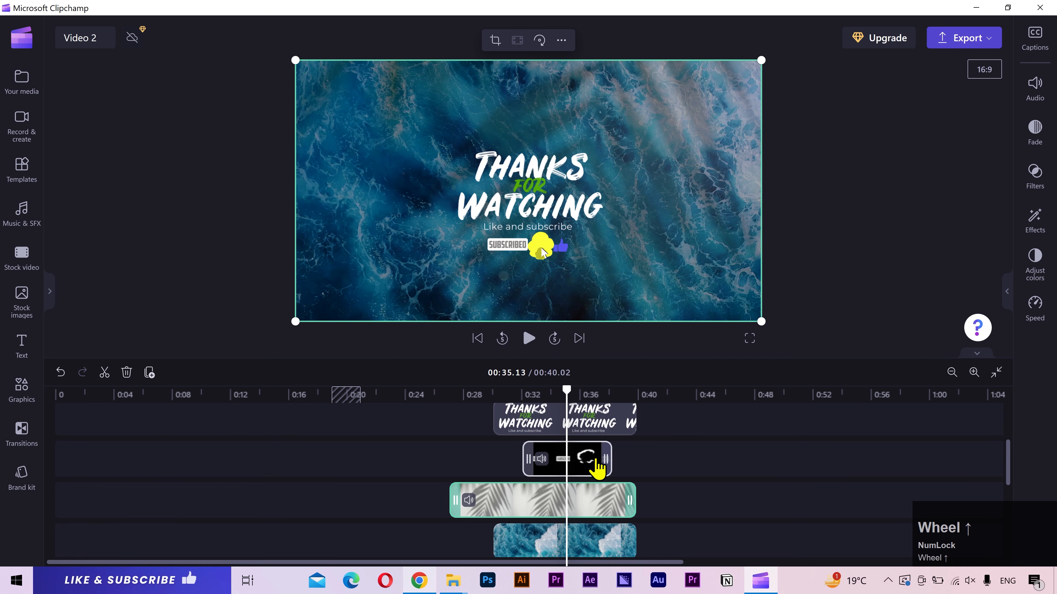
scroll(596, 466, "up", 3)
scroll(540, 466, "down", 5)
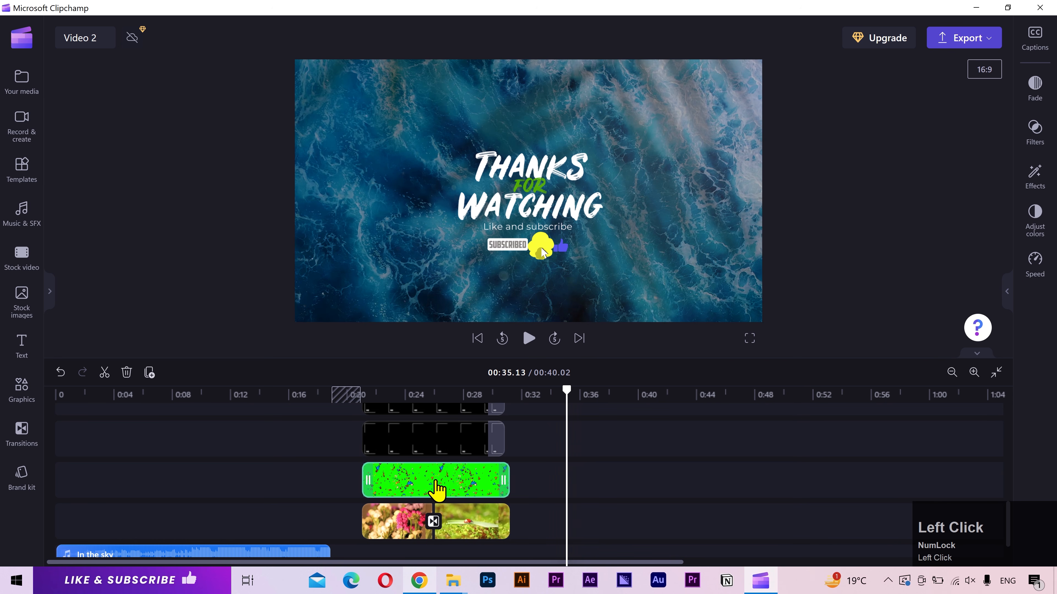
- Move the playhead to the end of the video at 00:40.02 and select all the moved clips as one group again
left_click(665, 474)
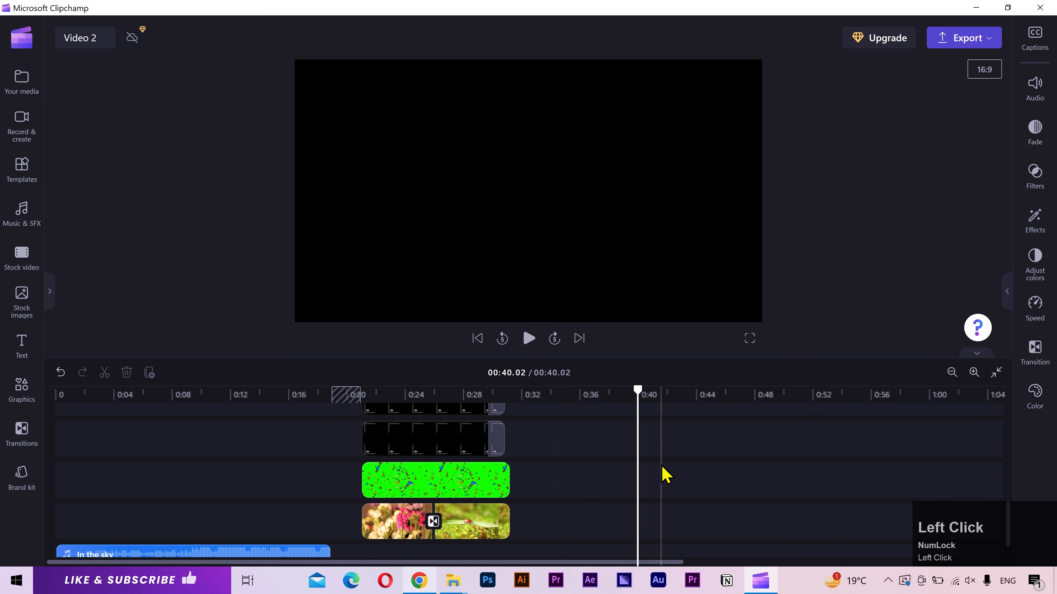
scroll(430, 450, "up", 5)
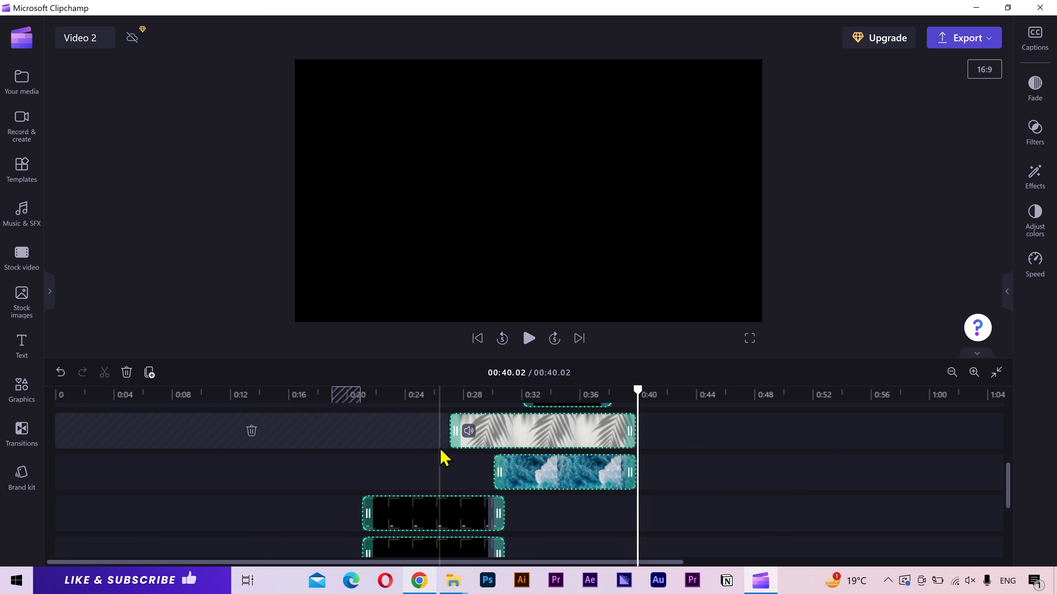
scroll(280, 471, "up", 7)
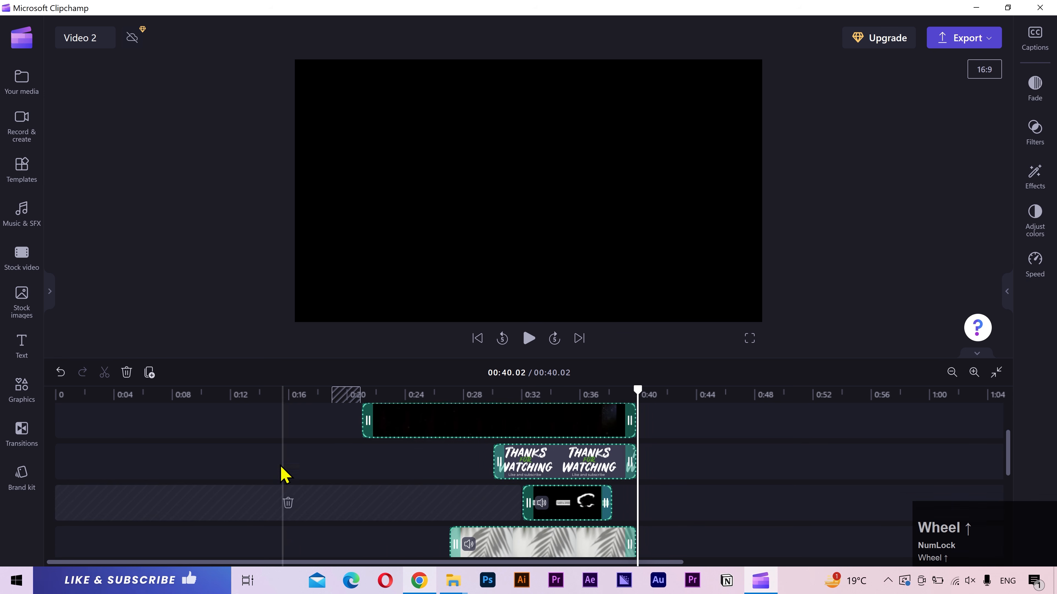
- Extend the In the sky music track and the black bars to the end of the video at 00:40.02
scroll(272, 449, "down", 10)
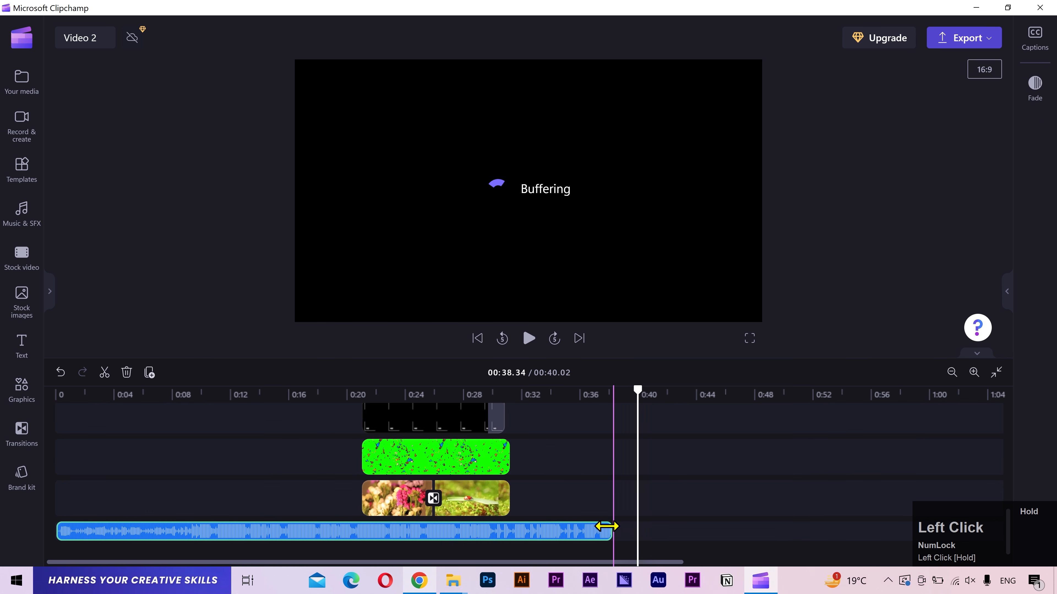
left_click_drag(606, 526, 608, 525)
scroll(607, 502, "up", 8)
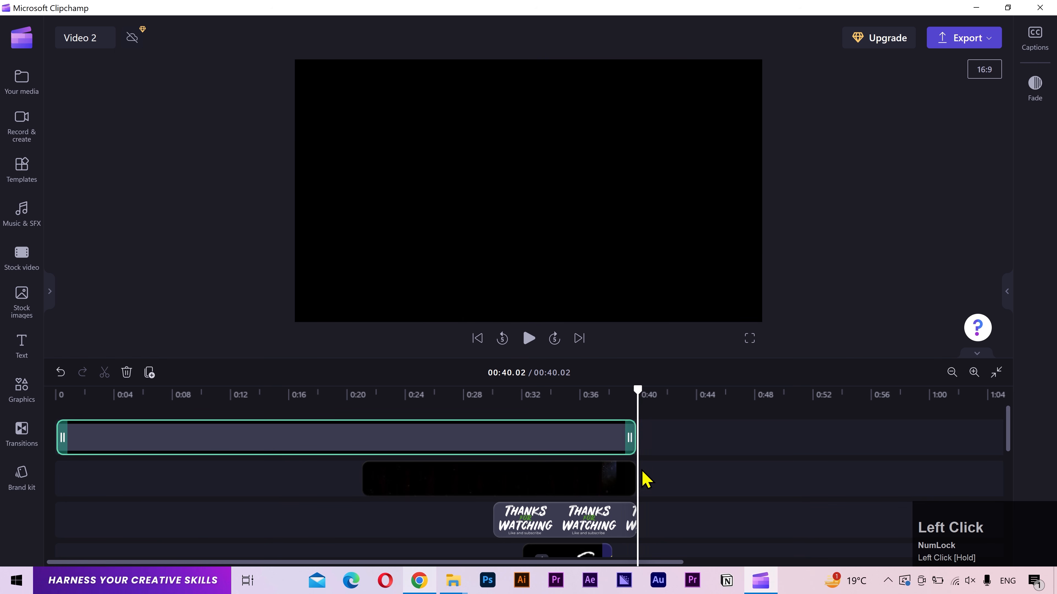
scroll(643, 487, "down", 5)
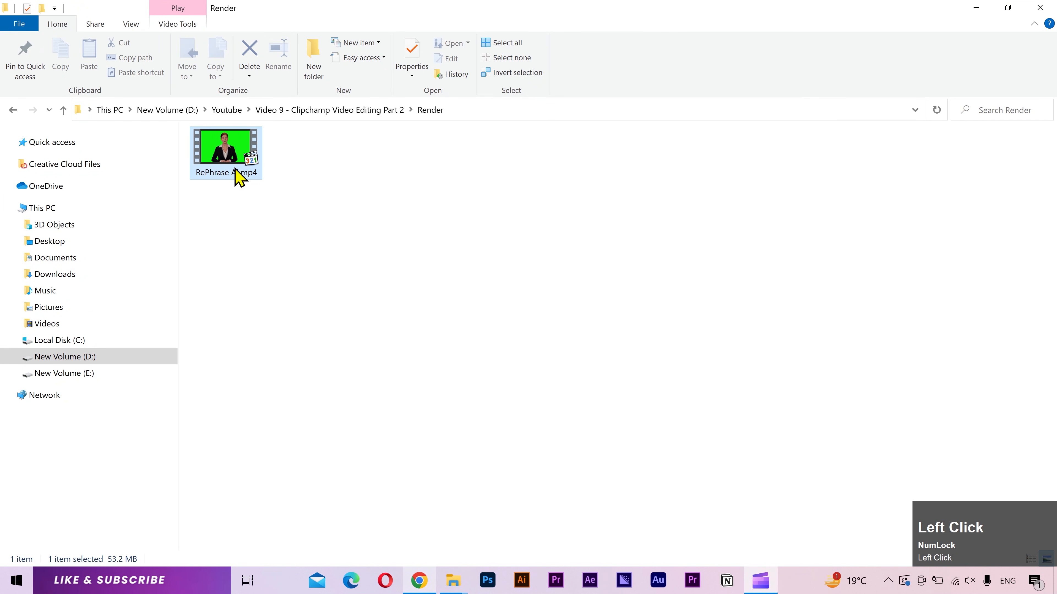
- Import RePhrase AI.mp4 from the Render folder and add it to the timeline directly above the music, near the start
left_click_drag(236, 169, 649, 436)
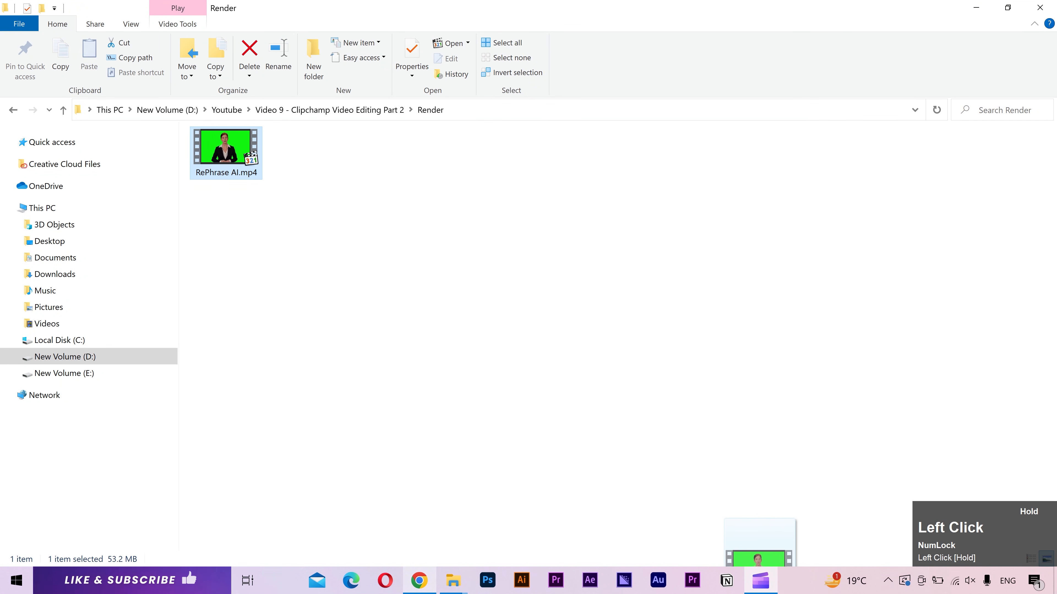
left_click_drag(762, 580, 109, 149)
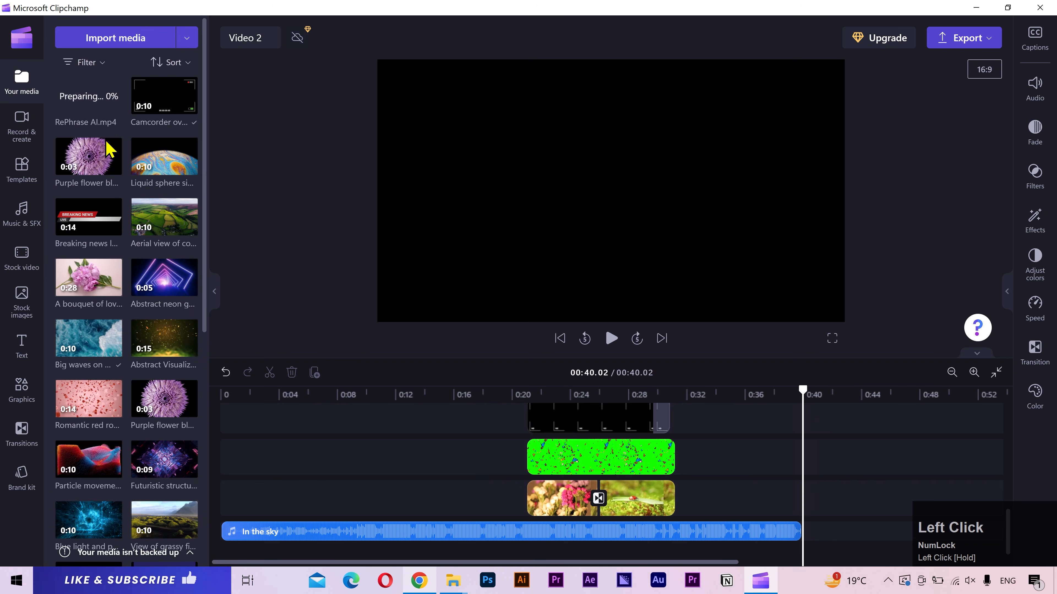
left_click_drag(111, 107, 261, 526)
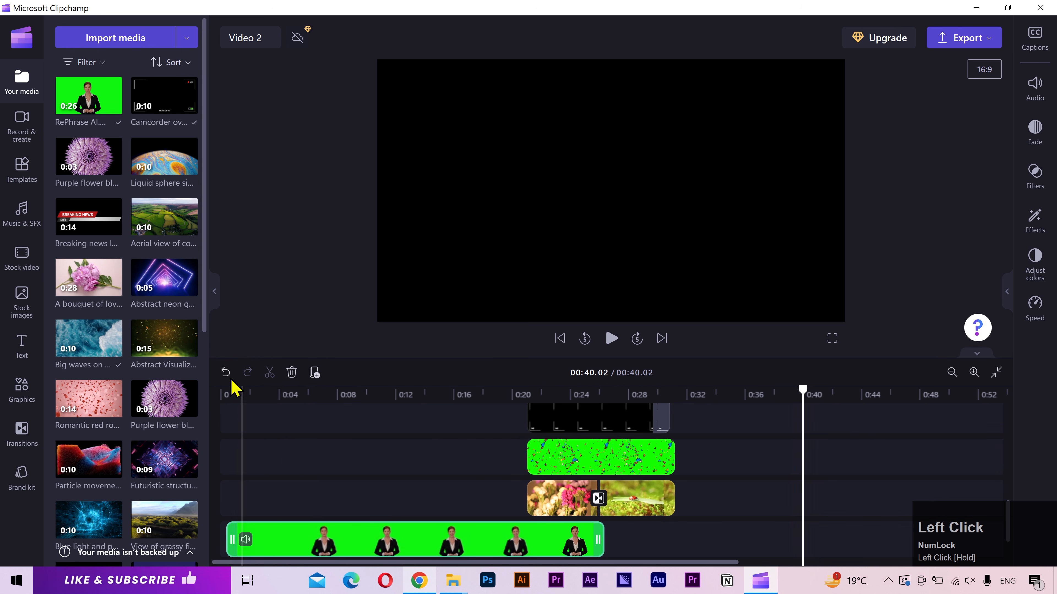
- Move the RePhrase AI clip to the very start of the timeline
left_click(216, 293)
scroll(176, 465, "down", 2)
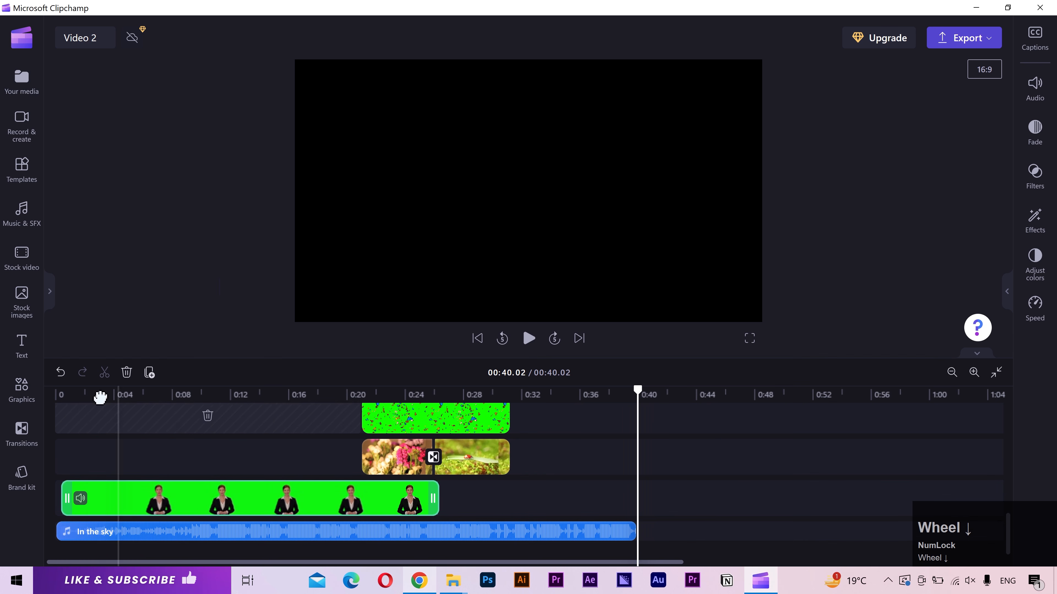
left_click_drag(99, 396, 77, 395)
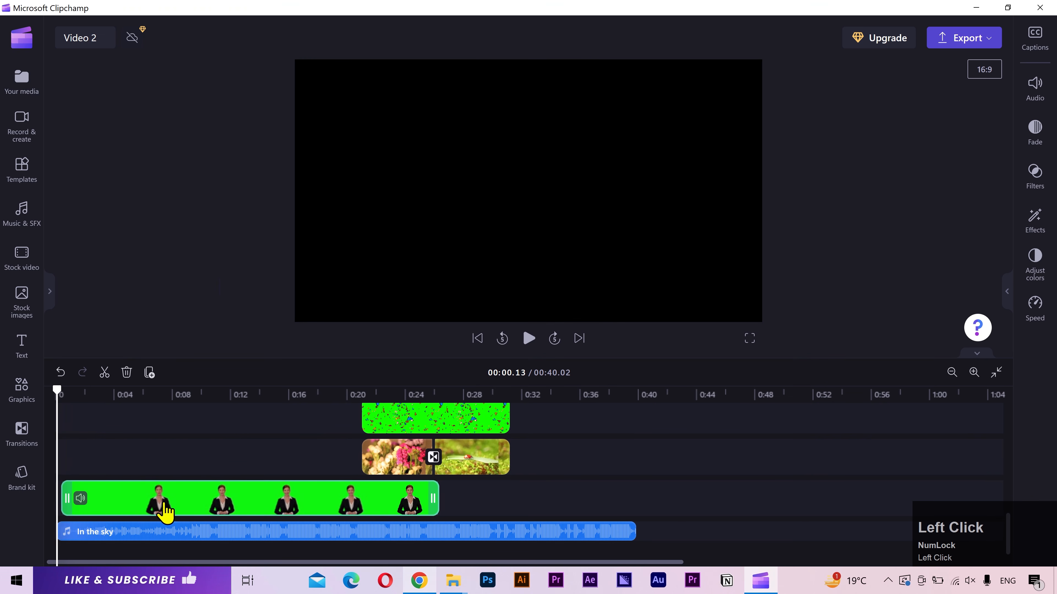
left_click(153, 501)
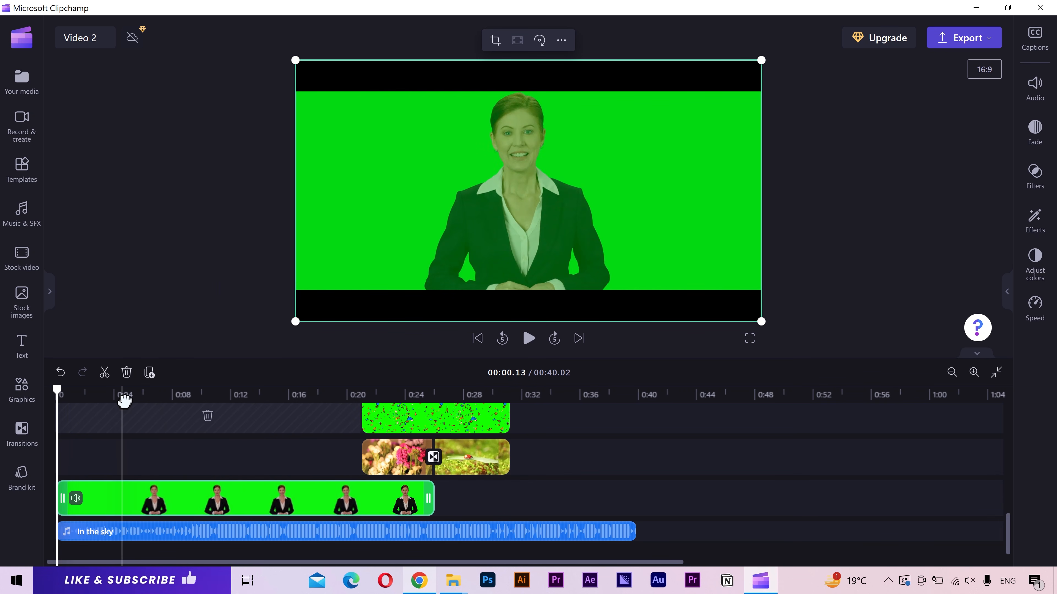
- Apply the Green screen effect to the RePhrase AI clip and check the presenter's cutout around 00:13.87
left_click(137, 393)
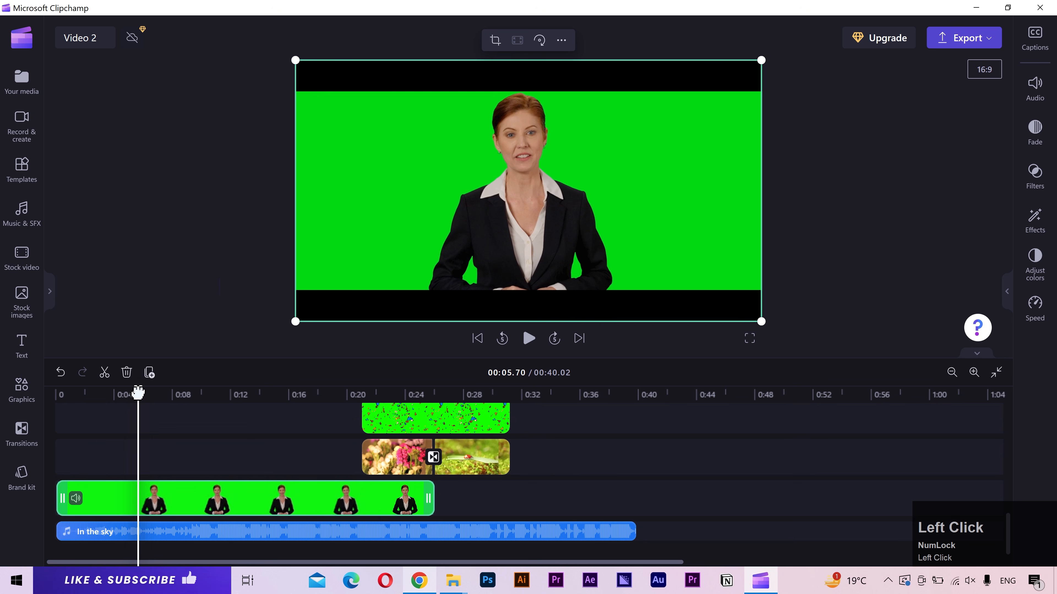
left_click(1035, 223)
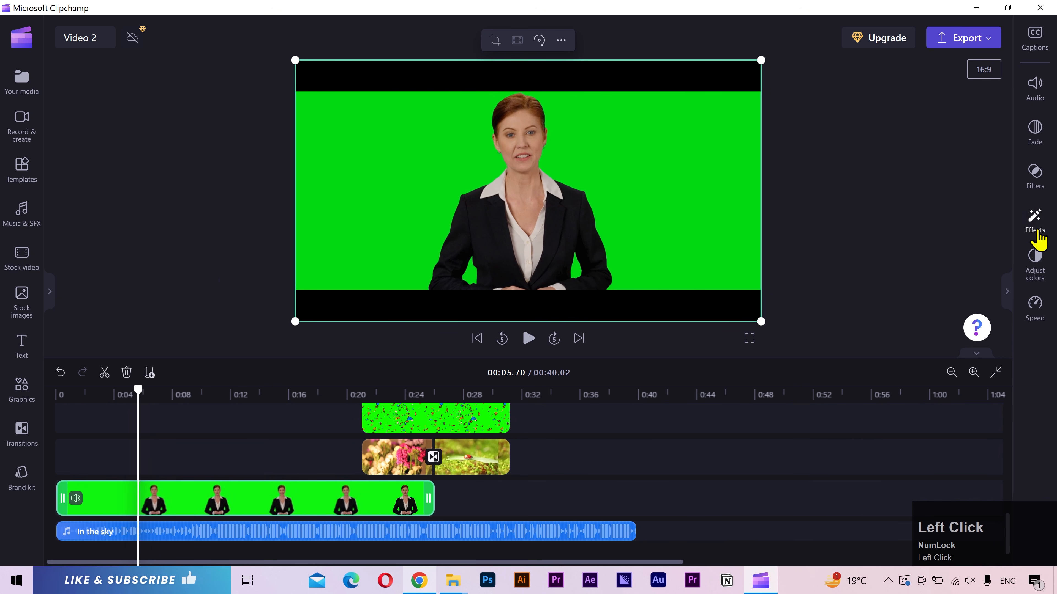
scroll(891, 273, "down", 5)
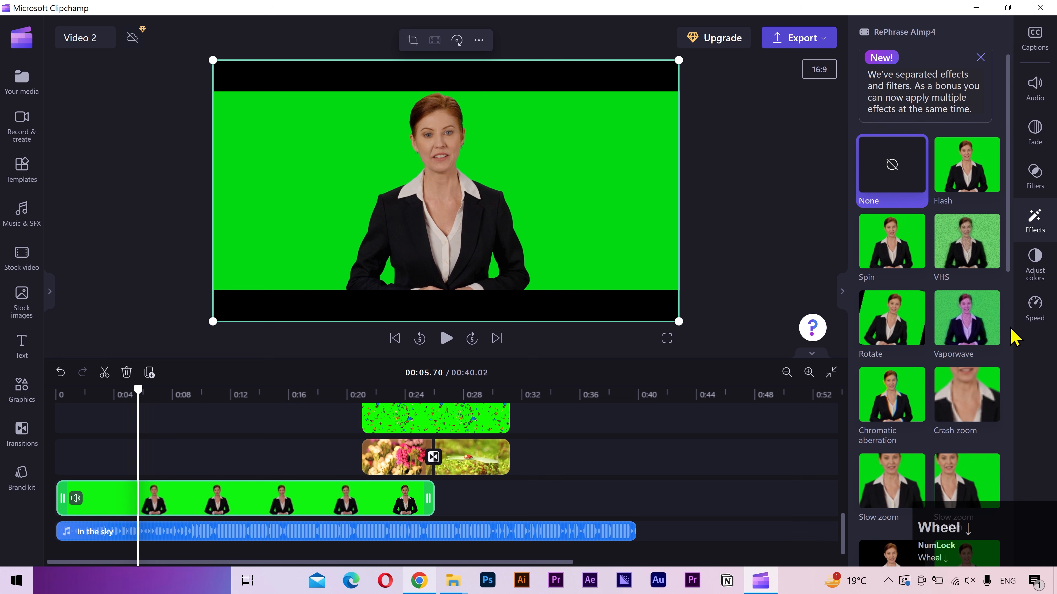
left_click(892, 273)
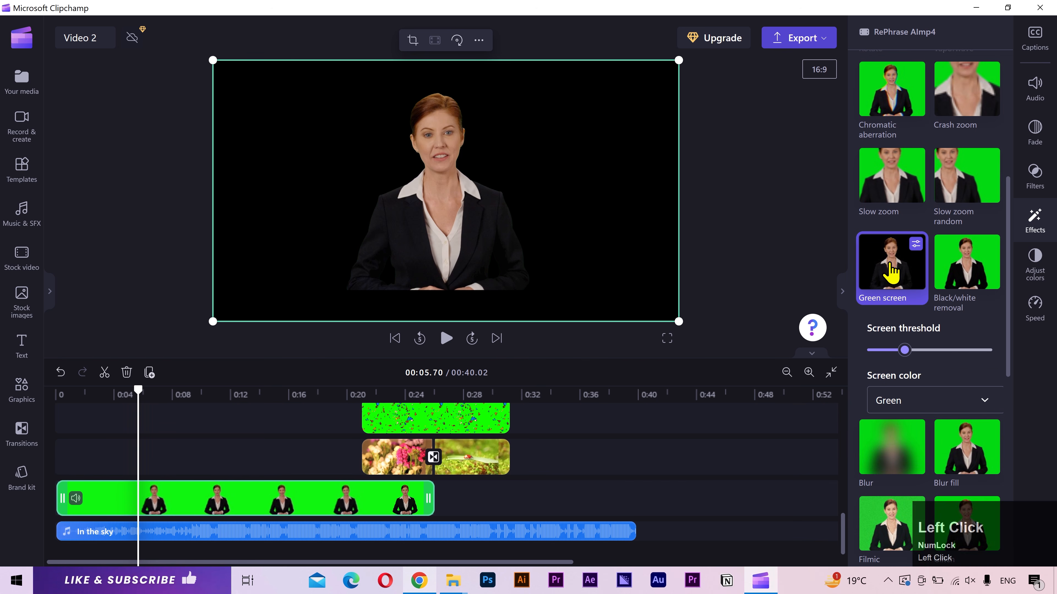
left_click(165, 393)
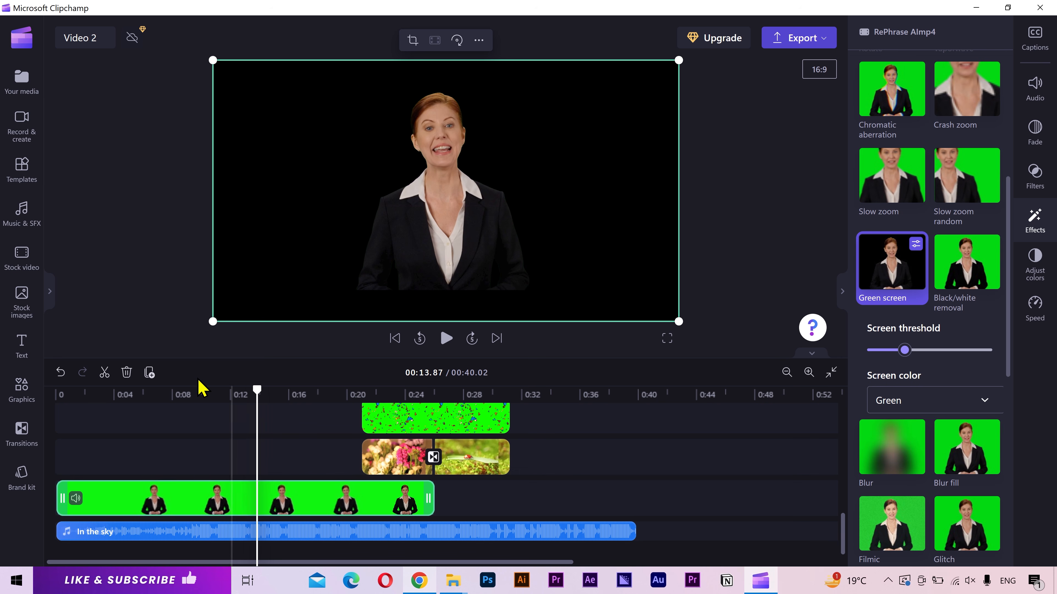
- Open the stock video library
left_click(24, 262)
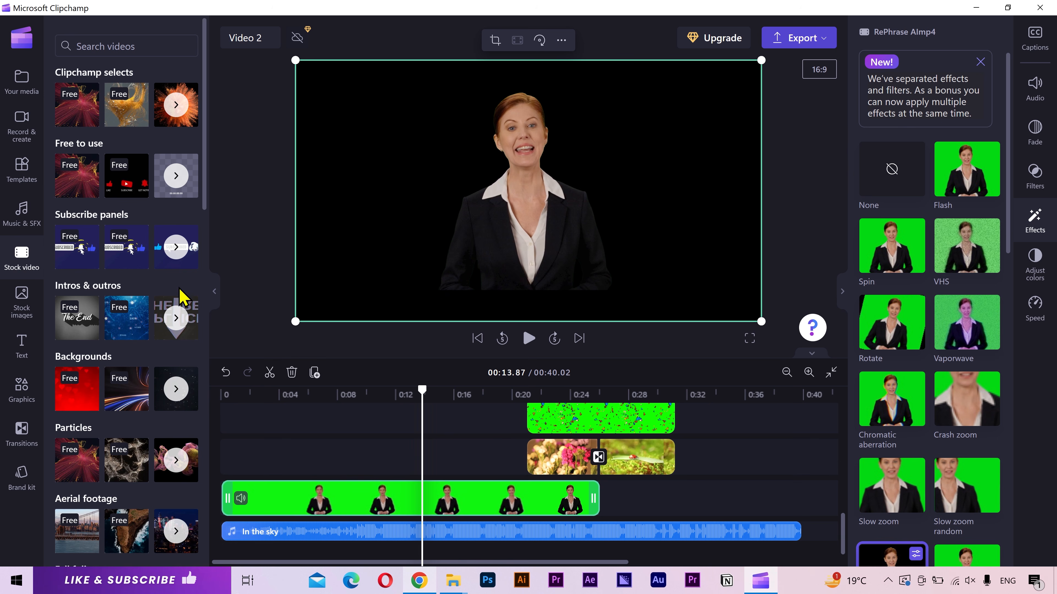
- Find the Neon tunnels stock videos and place Futuristic structure animation at the timeline start, on a track below the RePhrase AI clip
scroll(183, 296, "down", 5)
scroll(183, 297, "down", 10)
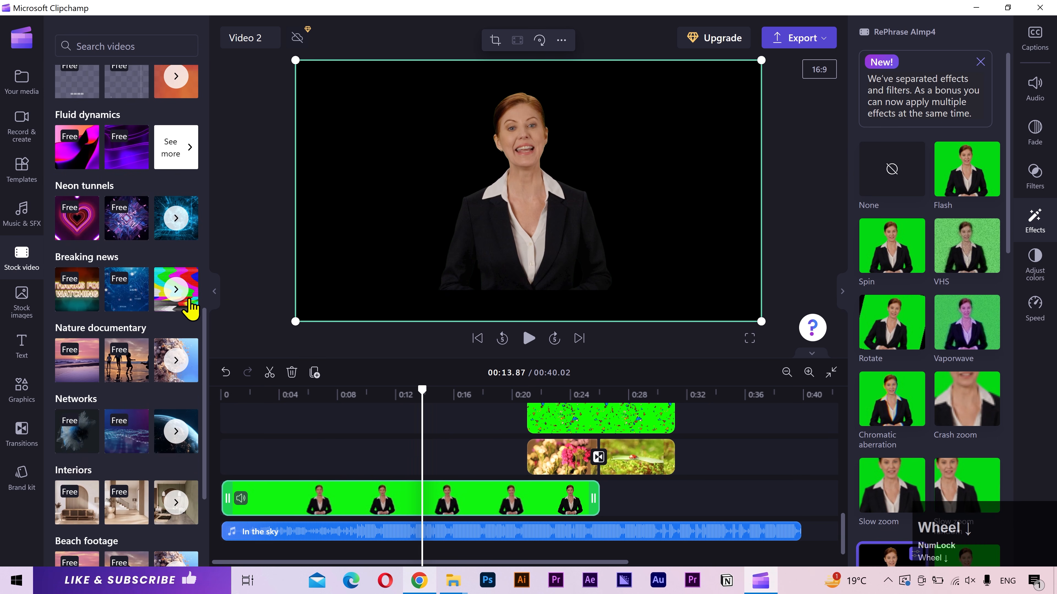
left_click(187, 208)
scroll(192, 229, "down", 3)
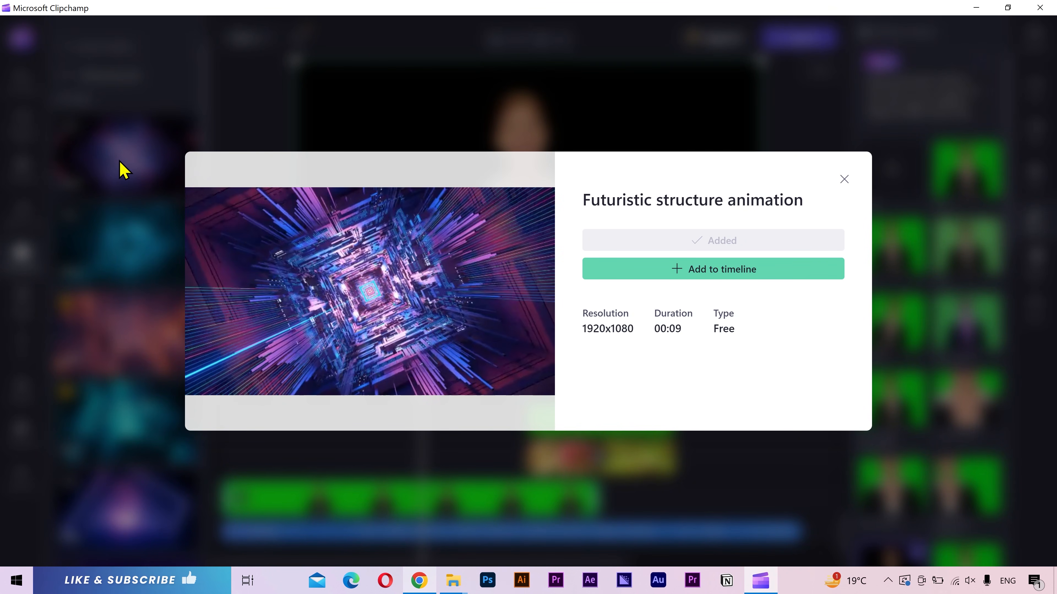
left_click(107, 204)
left_click_drag(107, 152, 260, 494)
- Add the Blue light and points stock video directly after the Futuristic structure animation clip
scroll(253, 530, "down", 1)
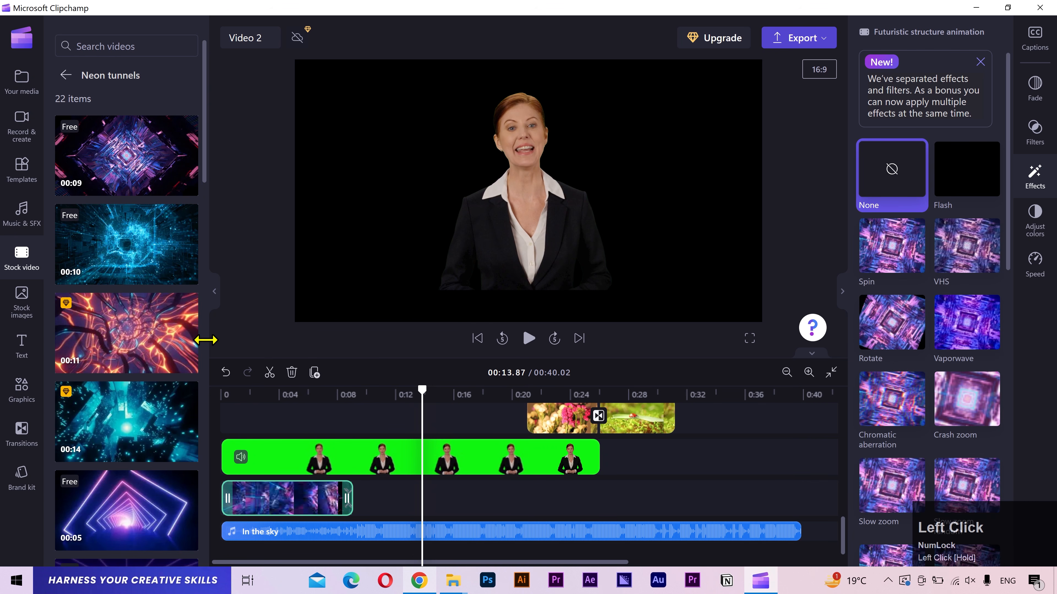
left_click(129, 245)
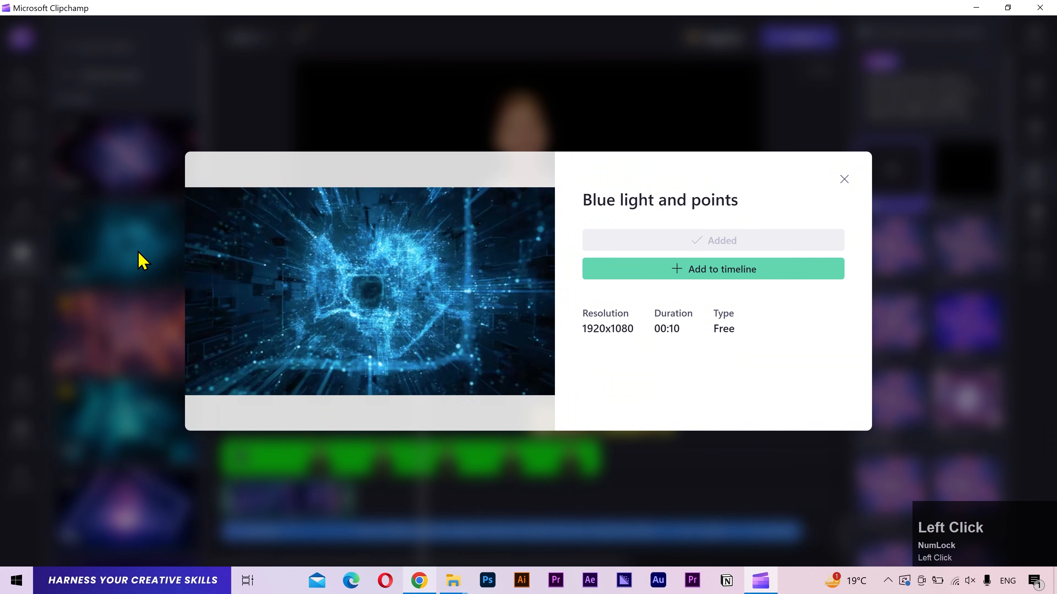
left_click(77, 229)
left_click_drag(100, 233, 357, 506)
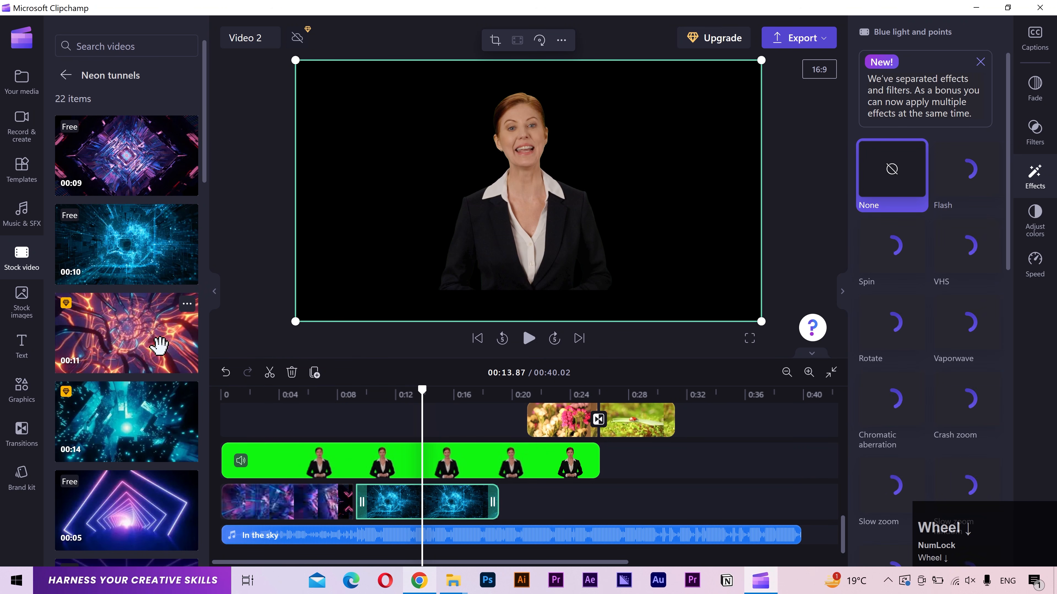
- Add the free 5-second Abstract neon geometric seamless loop after the Blue light and points clip on the background track
scroll(160, 345, "down", 5)
left_click(130, 273)
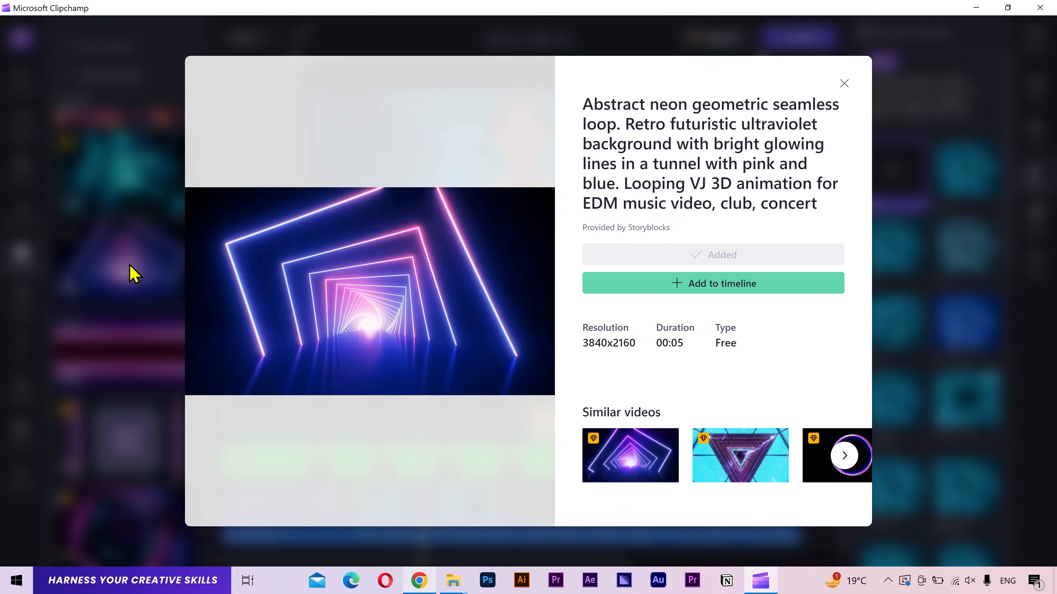
left_click(130, 273)
left_click_drag(130, 263, 534, 505)
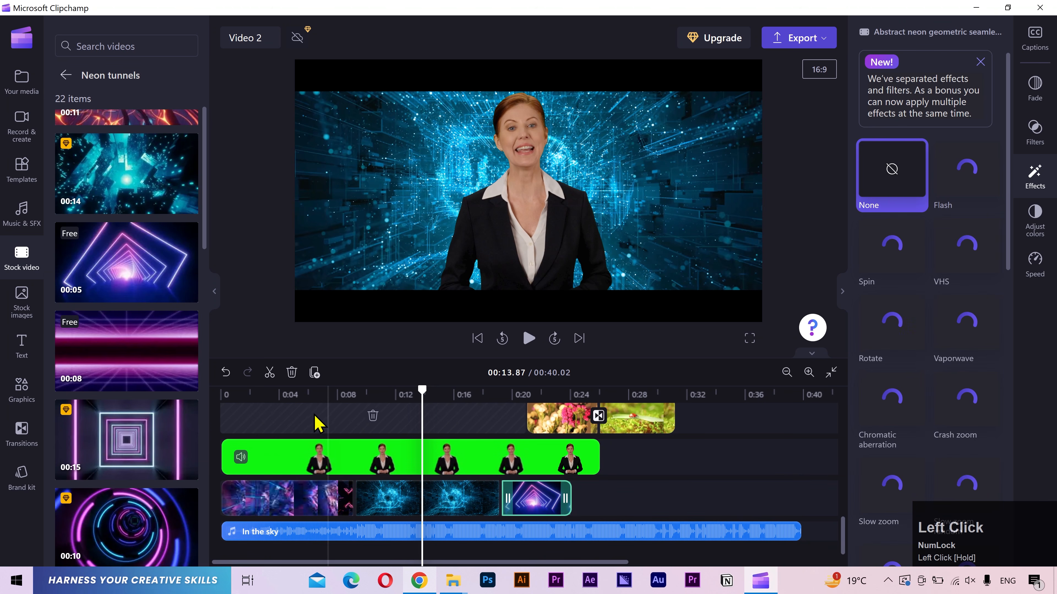
- Return the playhead to the start and set the In the sky music track's volume to 10%
left_click_drag(310, 394, 222, 391)
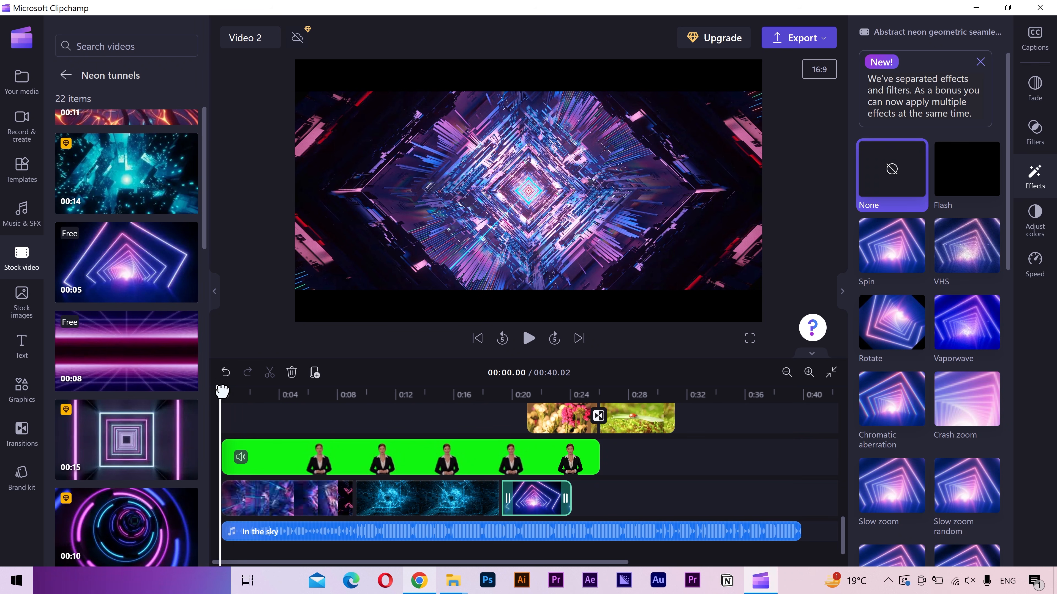
left_click(1035, 185)
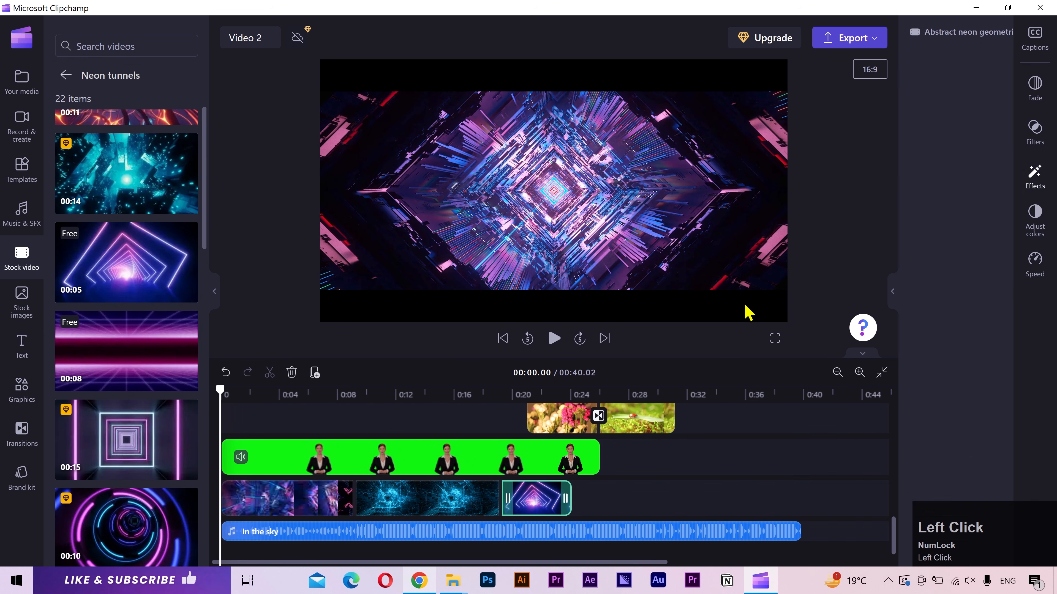
left_click(280, 532)
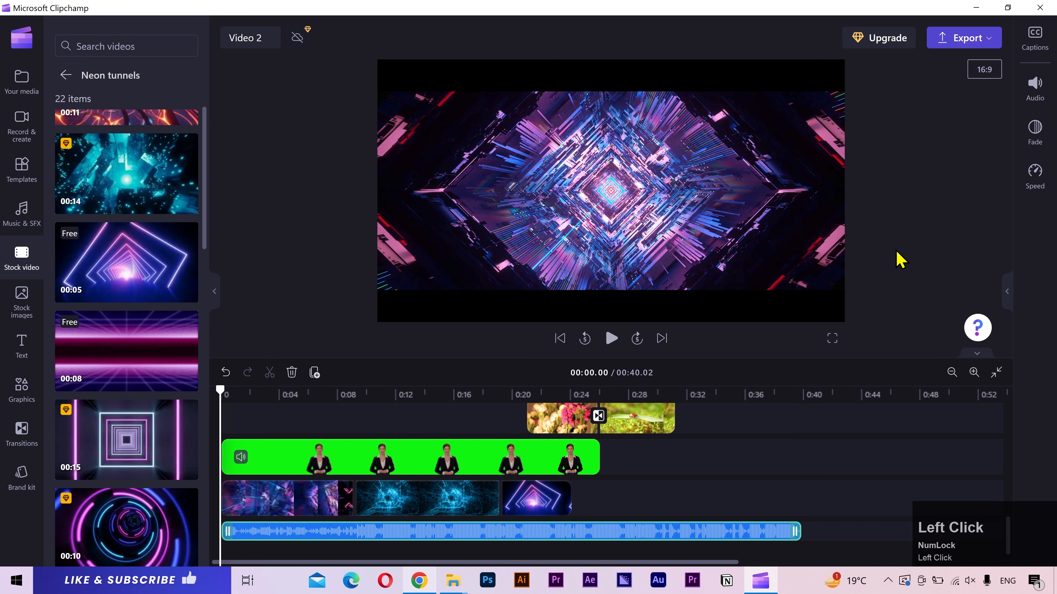
left_click(1046, 89)
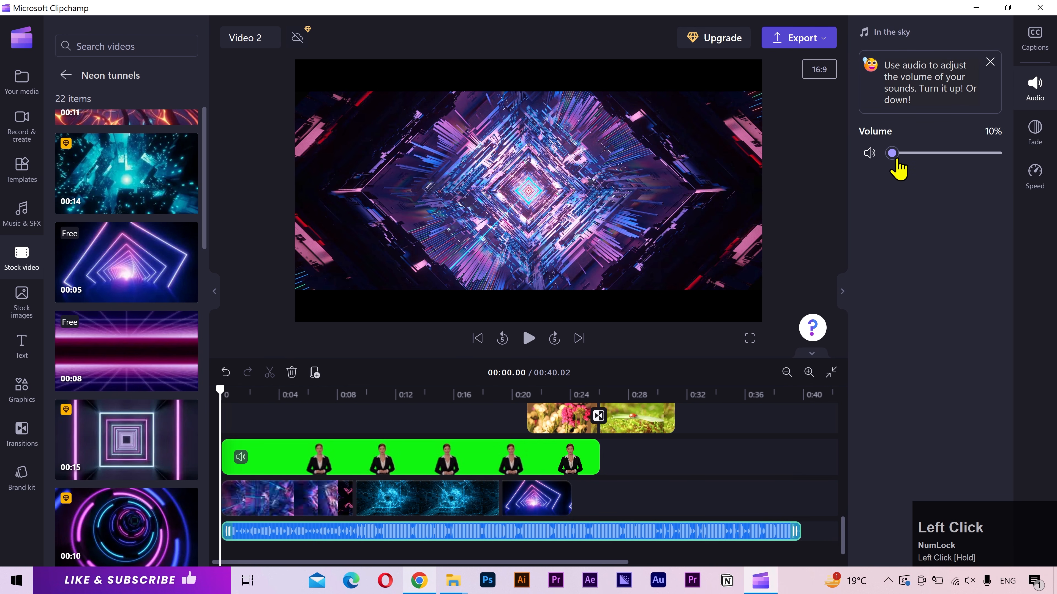
- Play the video from the beginning to preview the presenter over the new backgrounds, then return the playhead to the start
left_click_drag(232, 393, 218, 392)
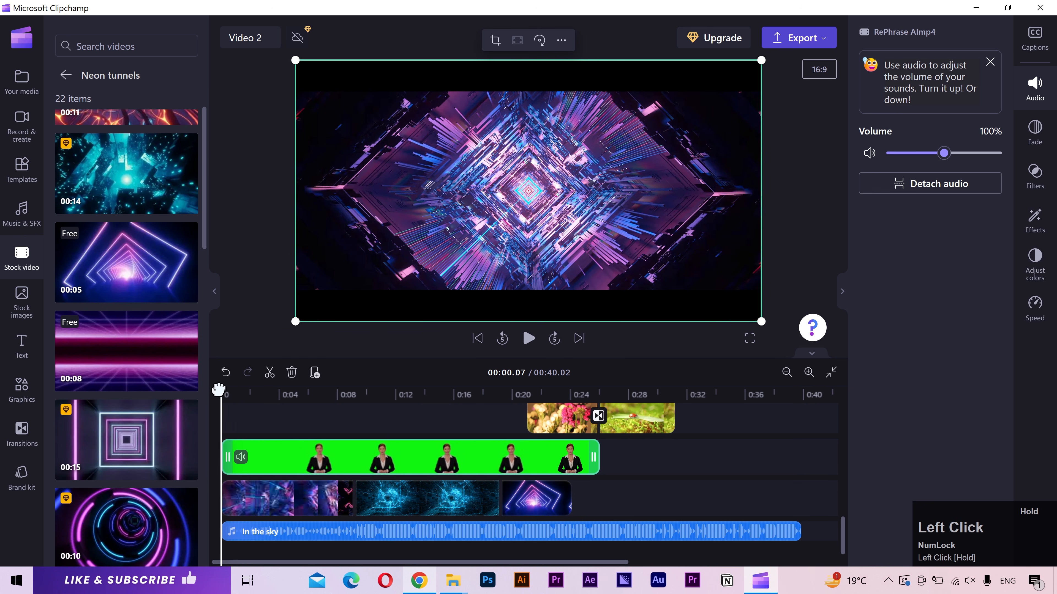
key("space")
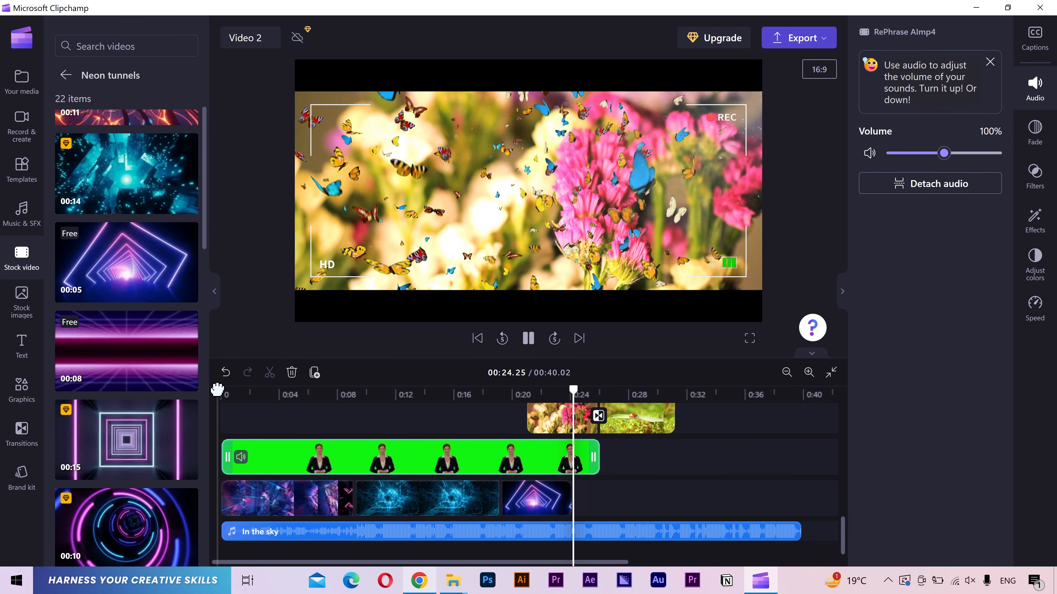
left_click(216, 389)
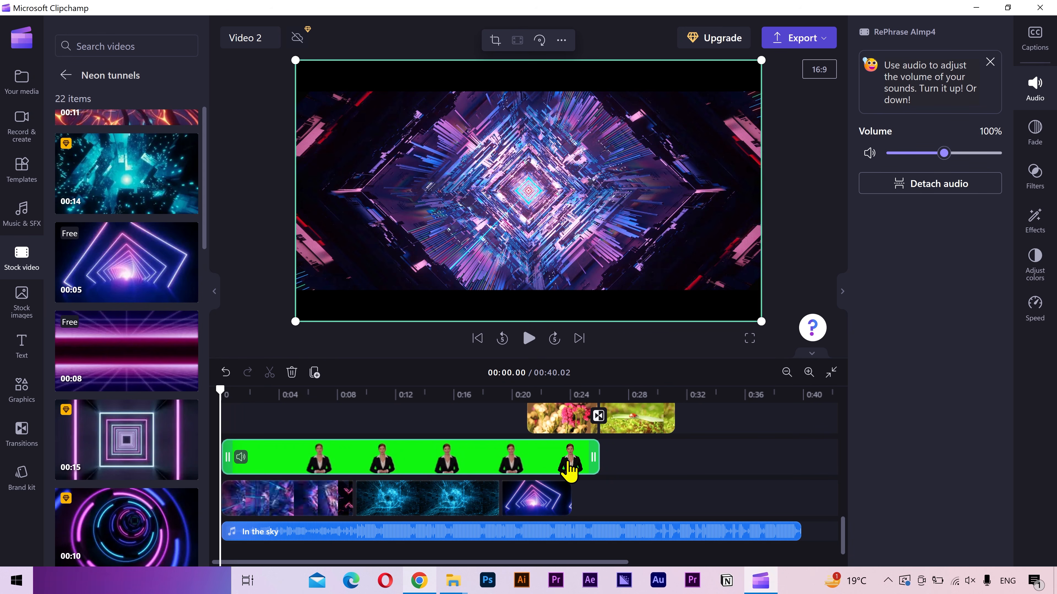
scroll(570, 470, "up", 1)
scroll(568, 461, "up", 1)
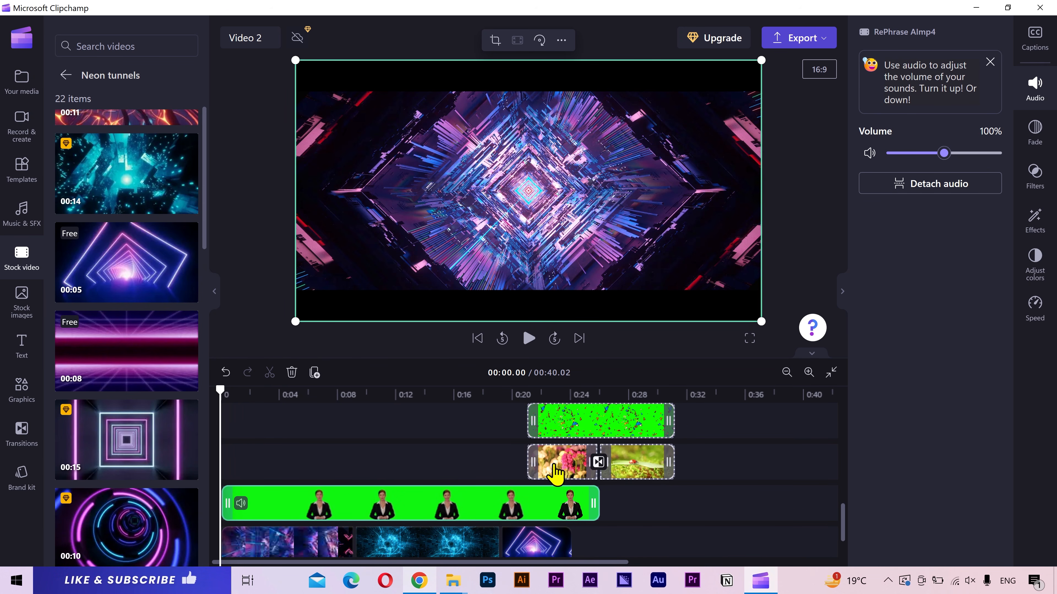
left_click(556, 472)
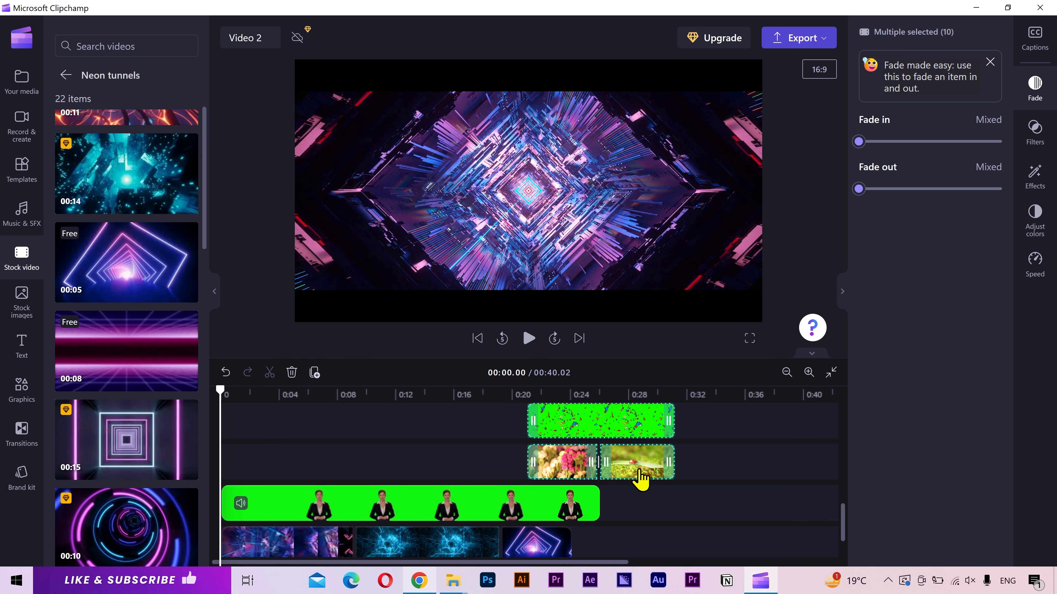
scroll(632, 478, "down", 2)
- Examine the audio options offered for the RePhrase AI presenter clip
left_click(528, 462)
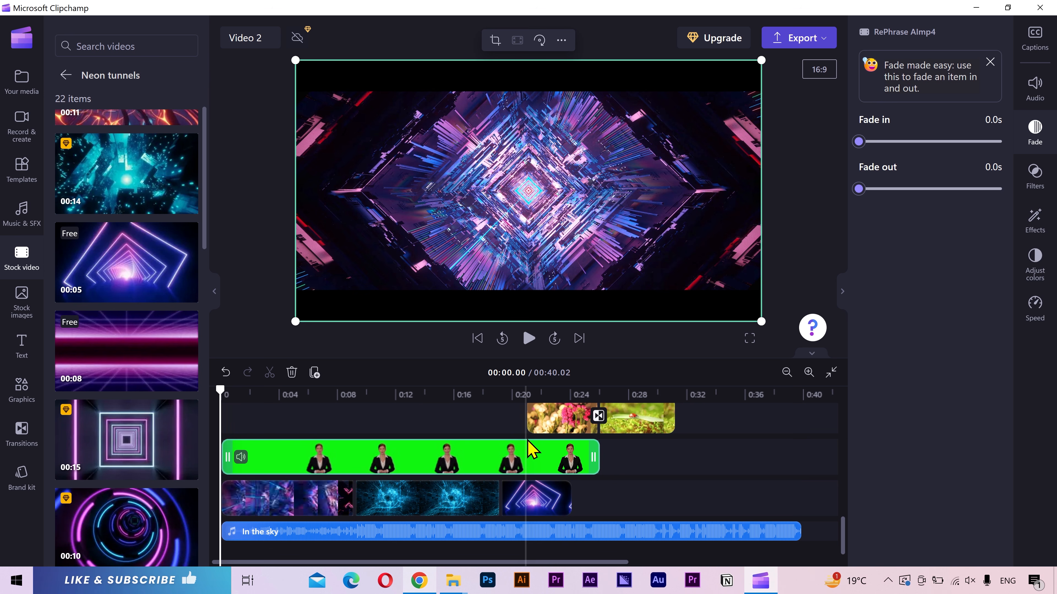
left_click(243, 457)
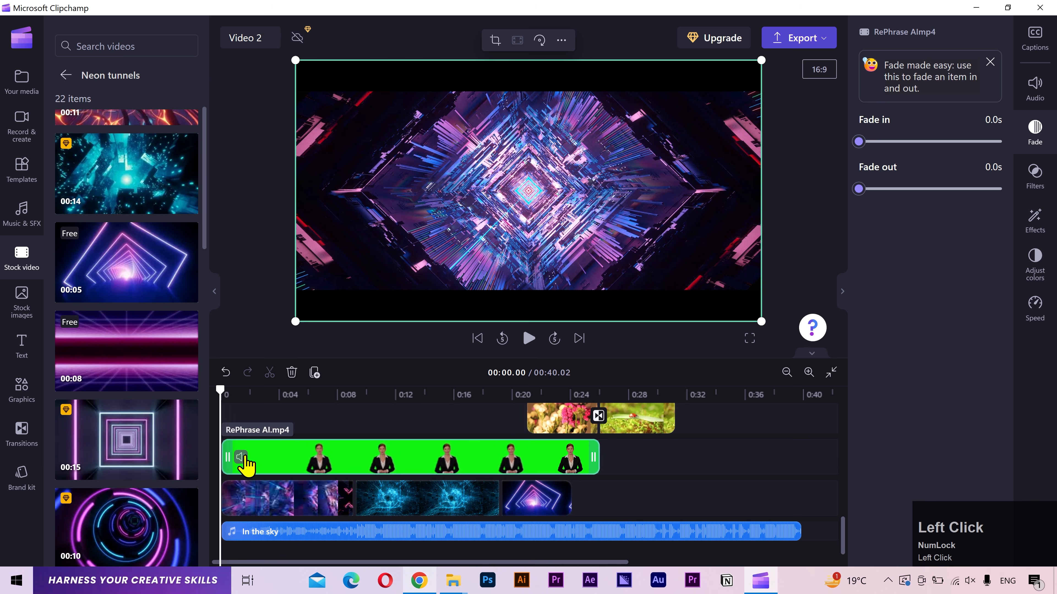
right_click(380, 464)
left_click(448, 419)
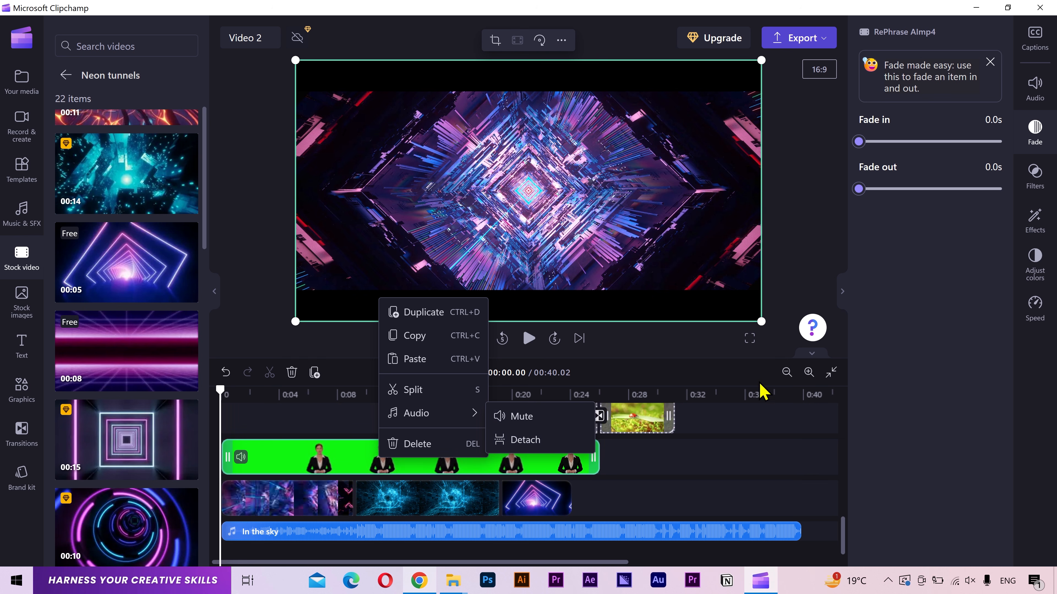
- Raise the RePhrase AI clip's volume to 200%
left_click(1035, 88)
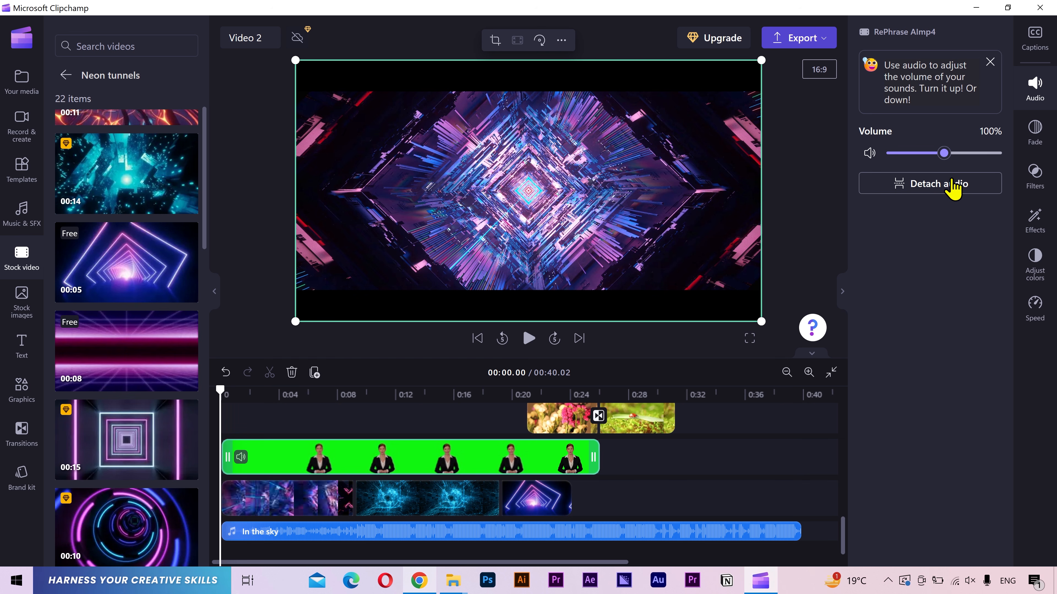
left_click(951, 154)
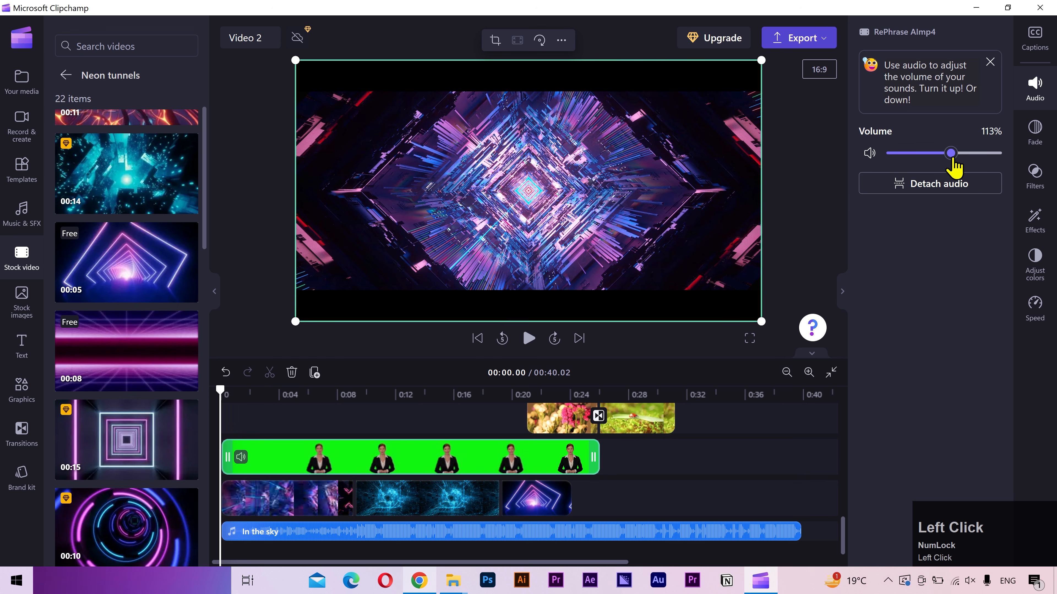
left_click_drag(999, 160, 1007, 160)
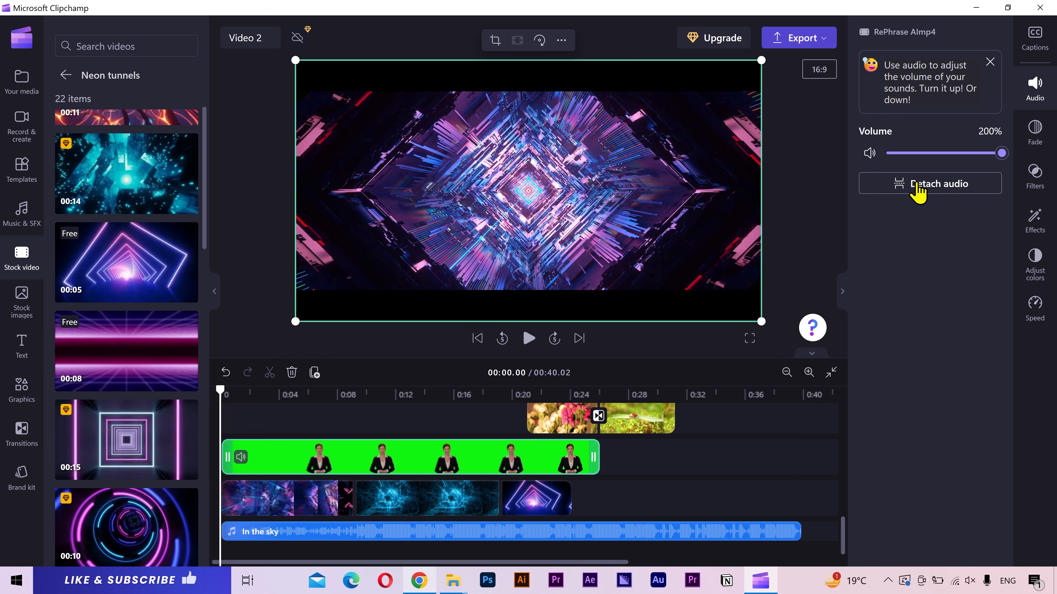
- Detach the audio from the RePhrase AI clip and move it to a track between the neon backgrounds and the music
left_click(951, 183)
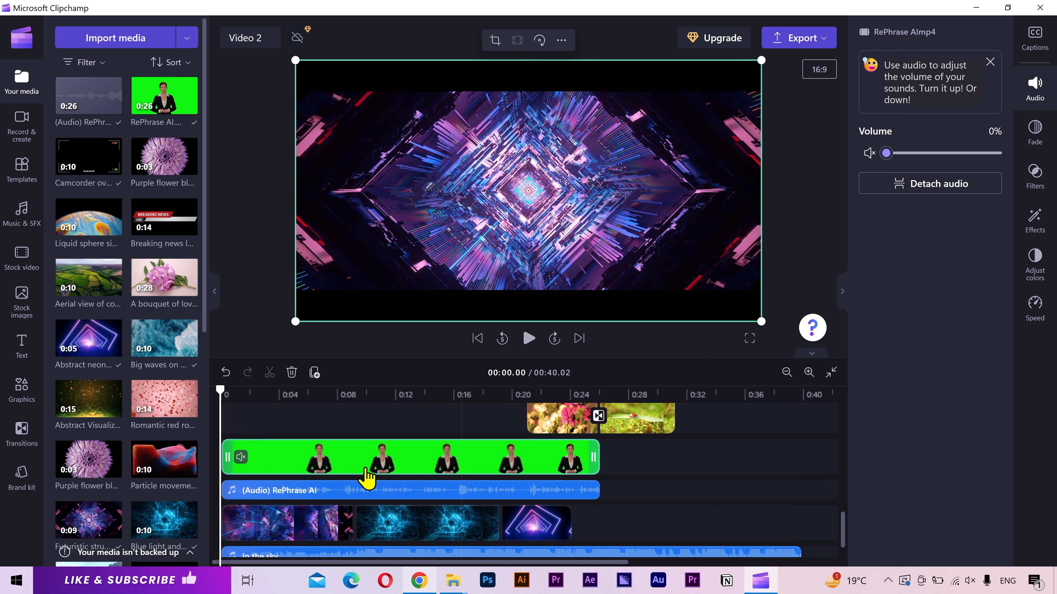
left_click(314, 492)
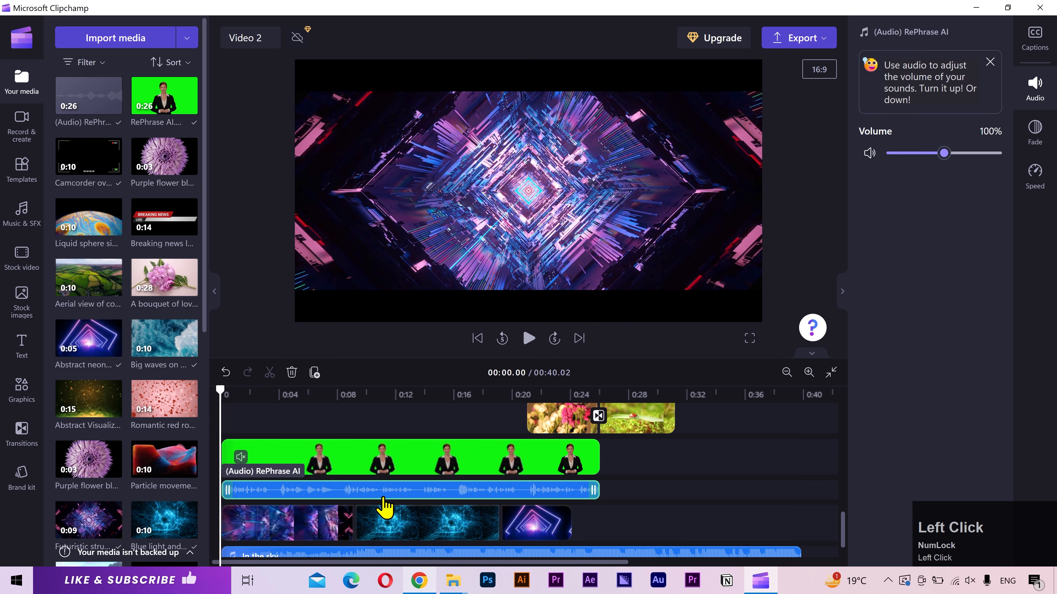
scroll(385, 508, "down", 1)
left_click_drag(364, 470, 361, 522)
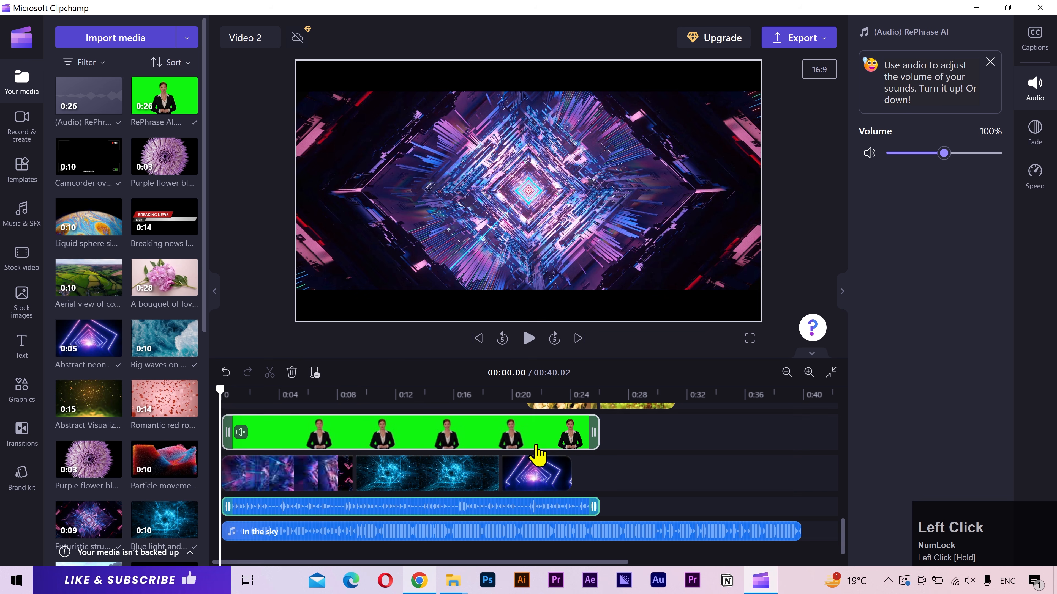
- Trim the end of the RePhrase AI video clip back to about 21 seconds, near the start of the flower clip
scroll(582, 455, "up", 1)
left_click_drag(597, 456, 520, 454)
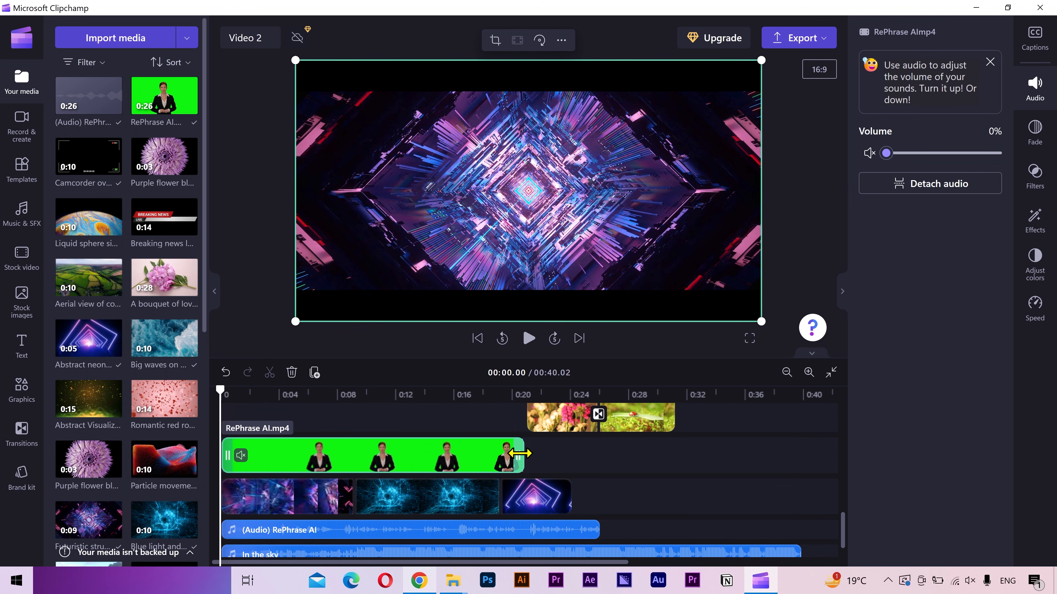
- Set the fade-in to 0.7 s on the RePhrase AI clip and 0.5 s on the Futuristic structure animation clip
left_click(276, 461)
left_click(264, 500, "shift")
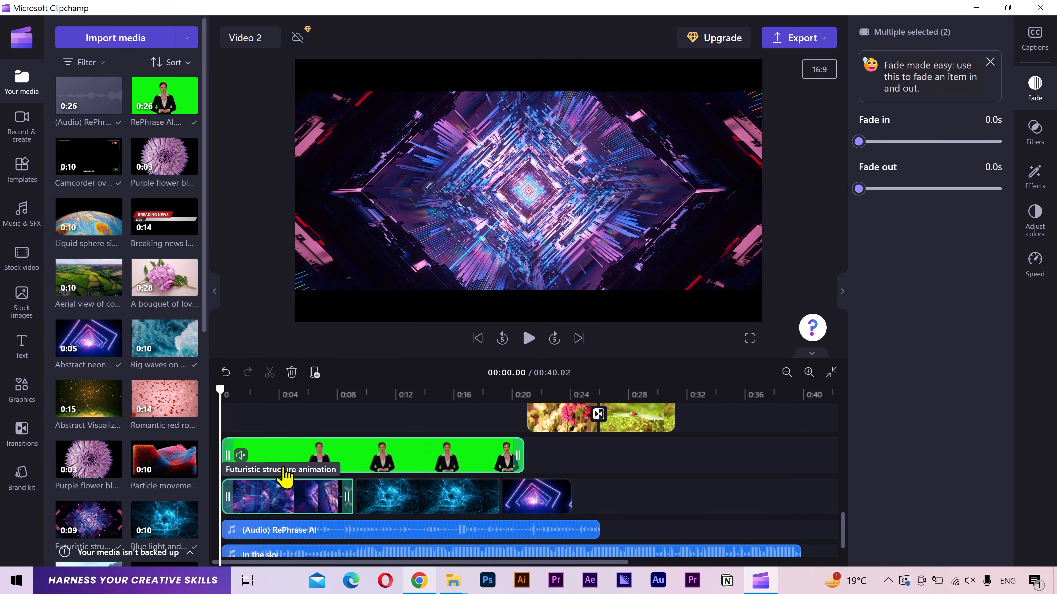
left_click(268, 460)
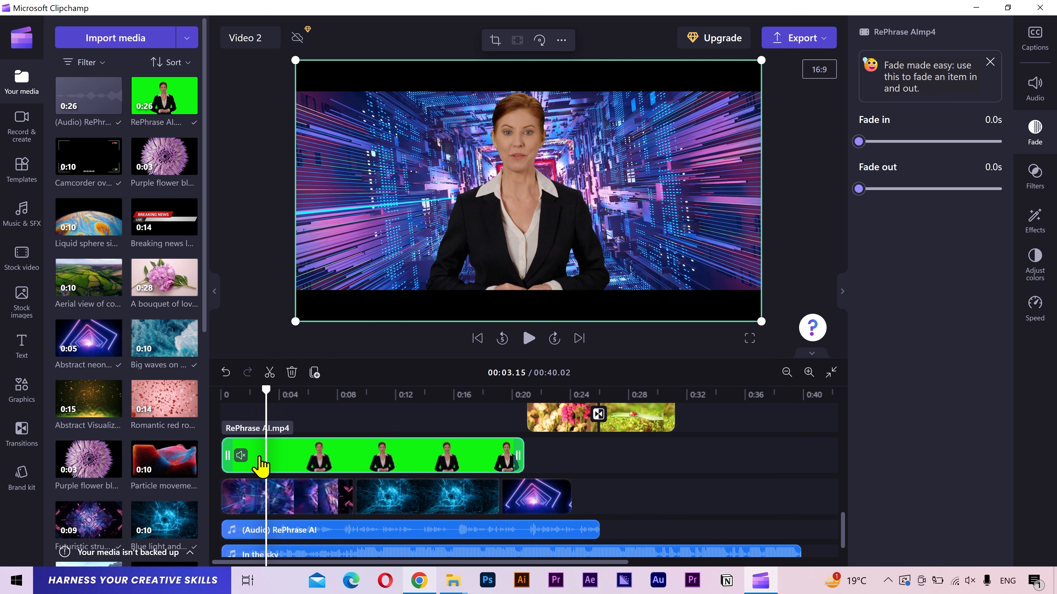
left_click_drag(905, 142, 908, 142)
left_click(313, 484)
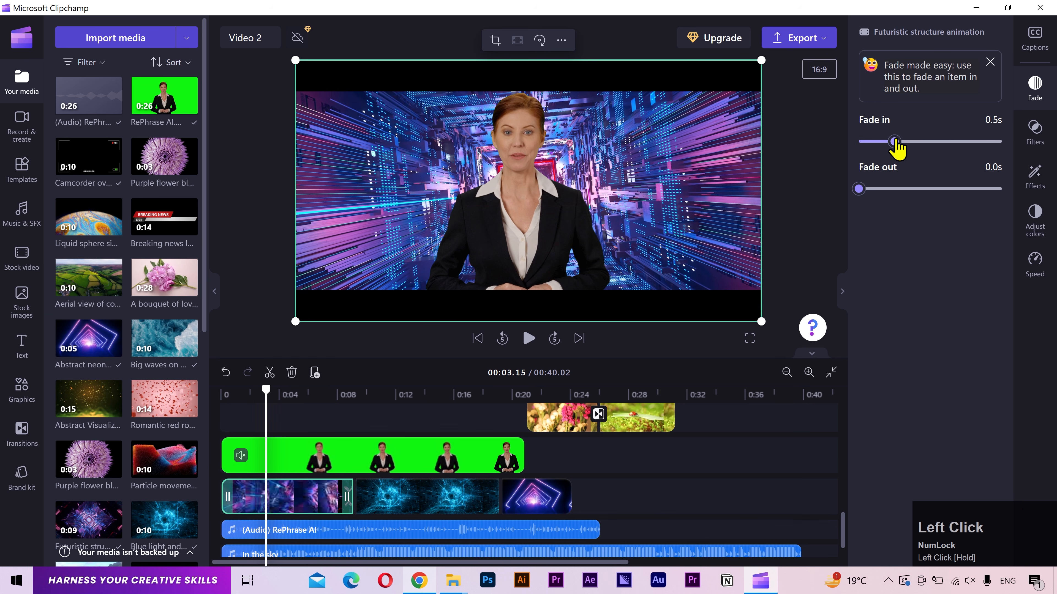
- Collapse the media library and scrub through the opening seconds to check the fade-ins
left_click_drag(266, 391, 220, 393)
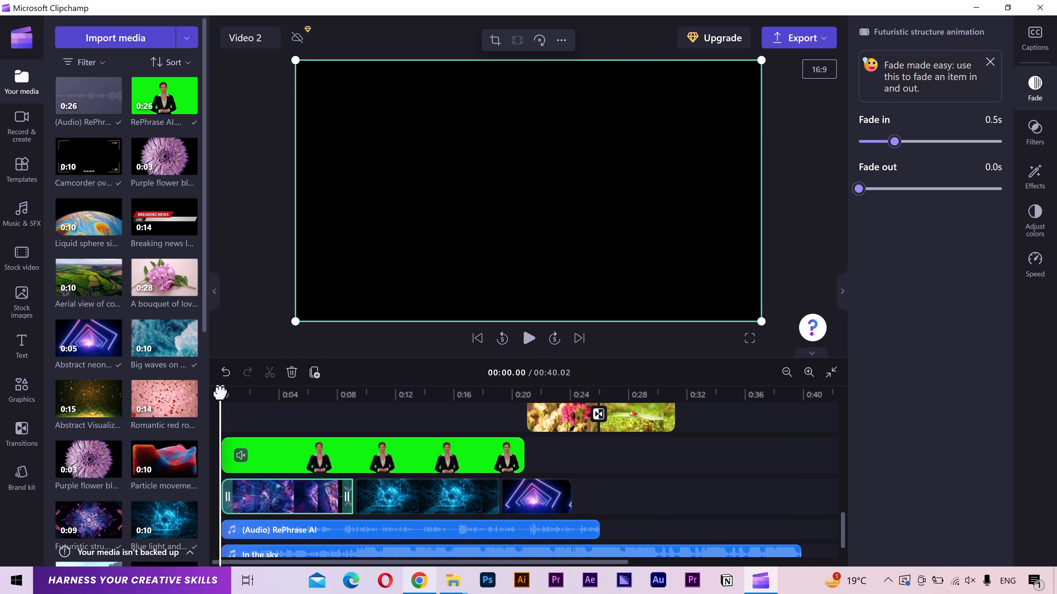
left_click(215, 306)
left_click_drag(57, 392, 146, 443)
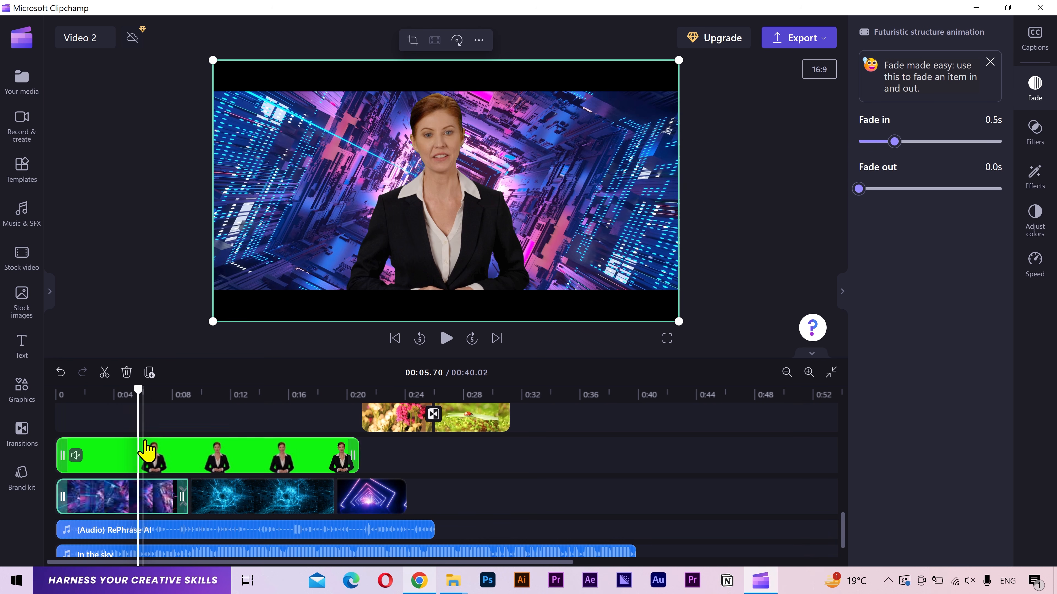
- Apply the Filmic effect to the RePhrase AI clip and lower its grain to nearly the minimum
left_click(146, 451)
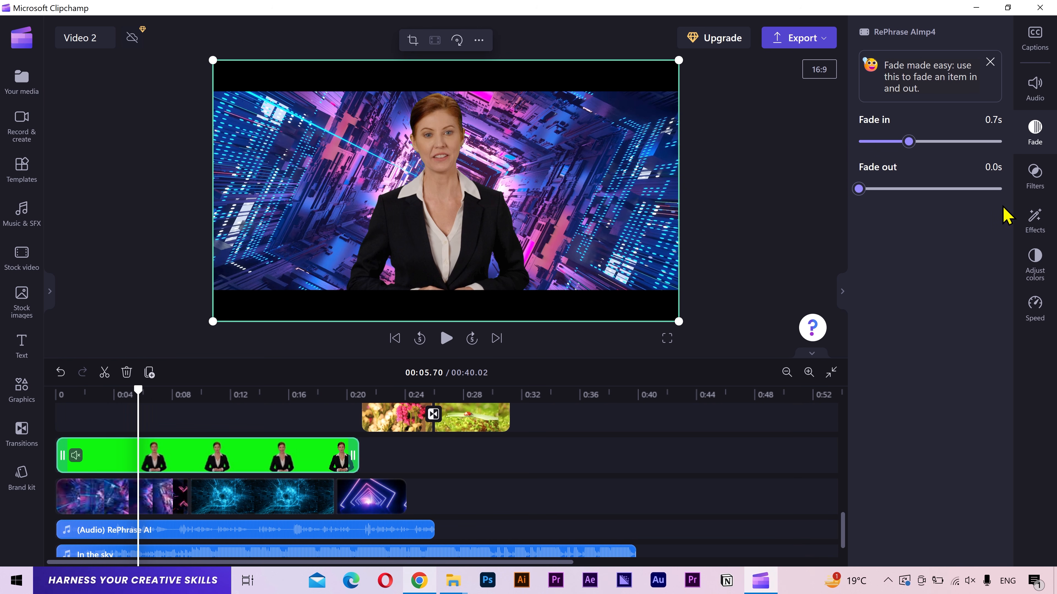
left_click(1034, 221)
scroll(1007, 275, "down", 10)
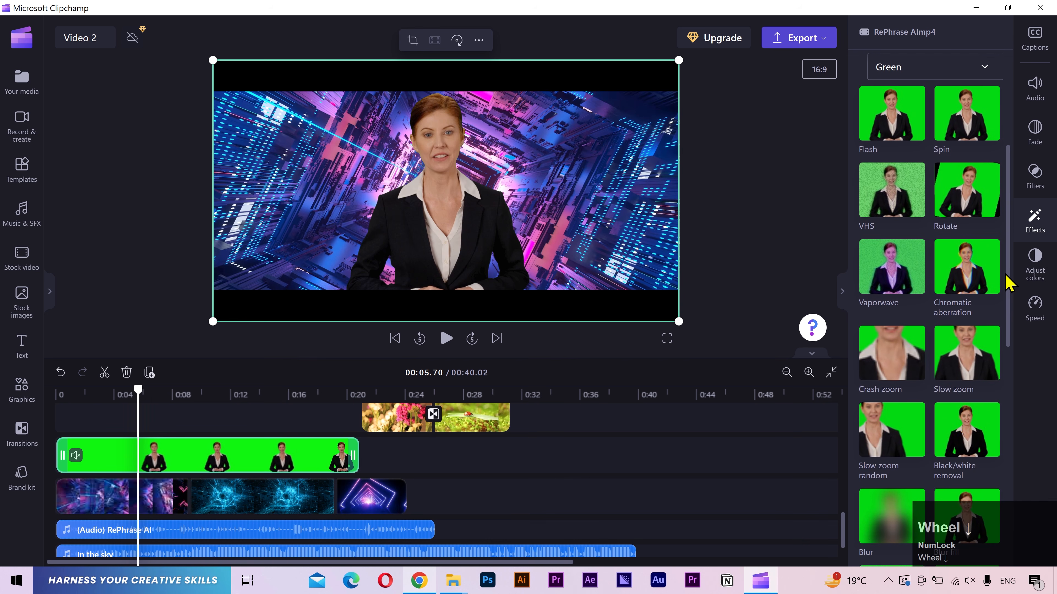
left_click(910, 239)
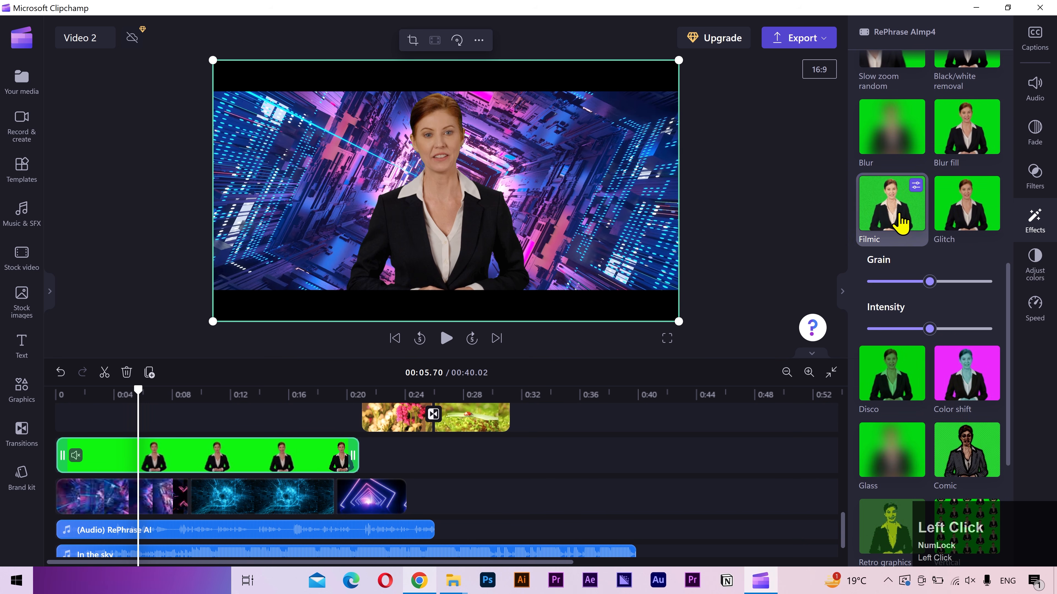
left_click(935, 282)
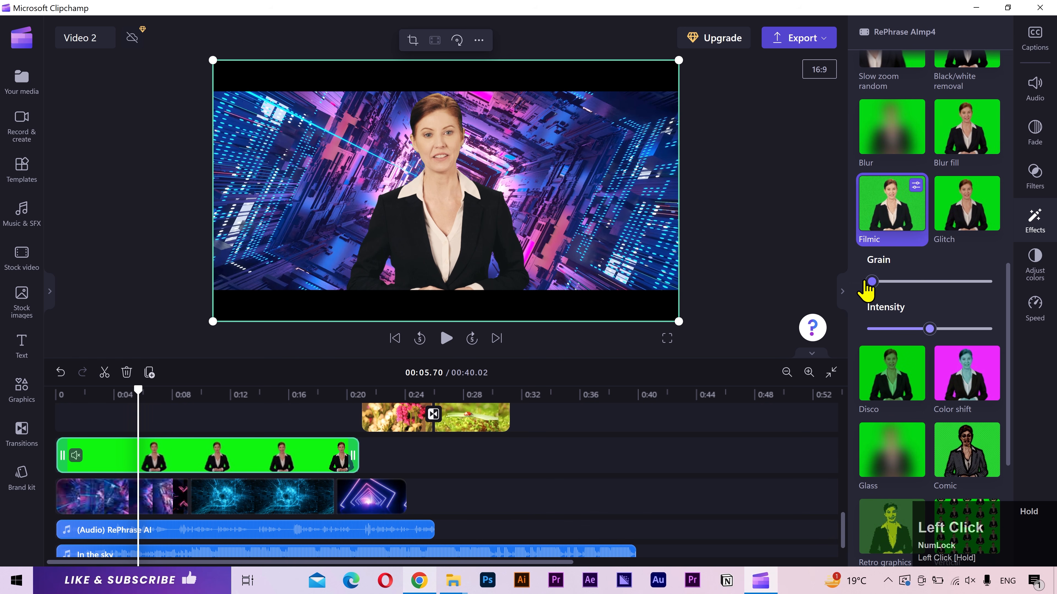
- Raise the exposure of the RePhrase AI clip slightly and reopen the stock video library
left_click(1032, 266)
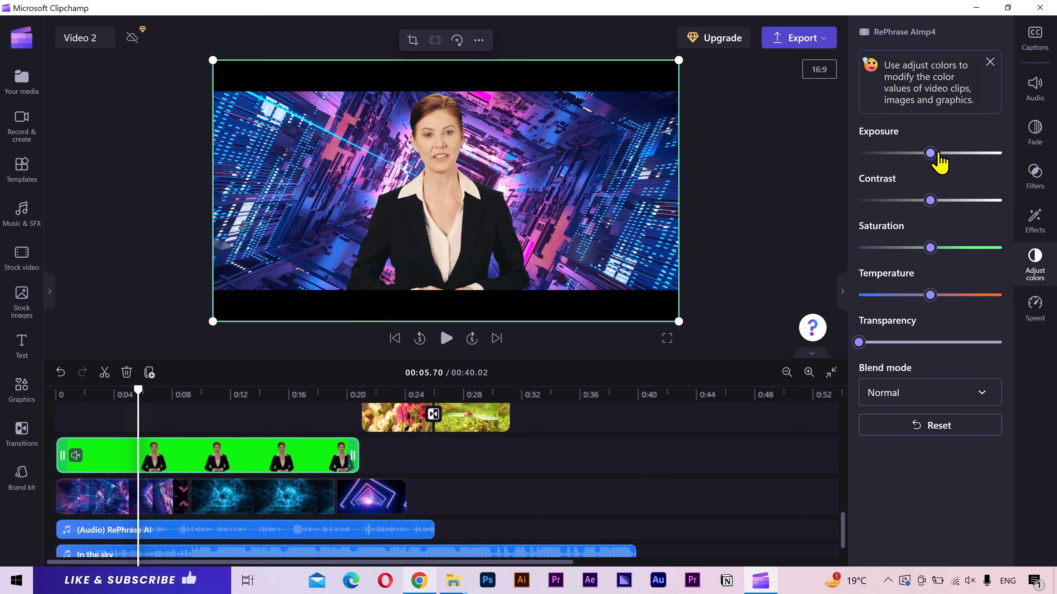
left_click(938, 153)
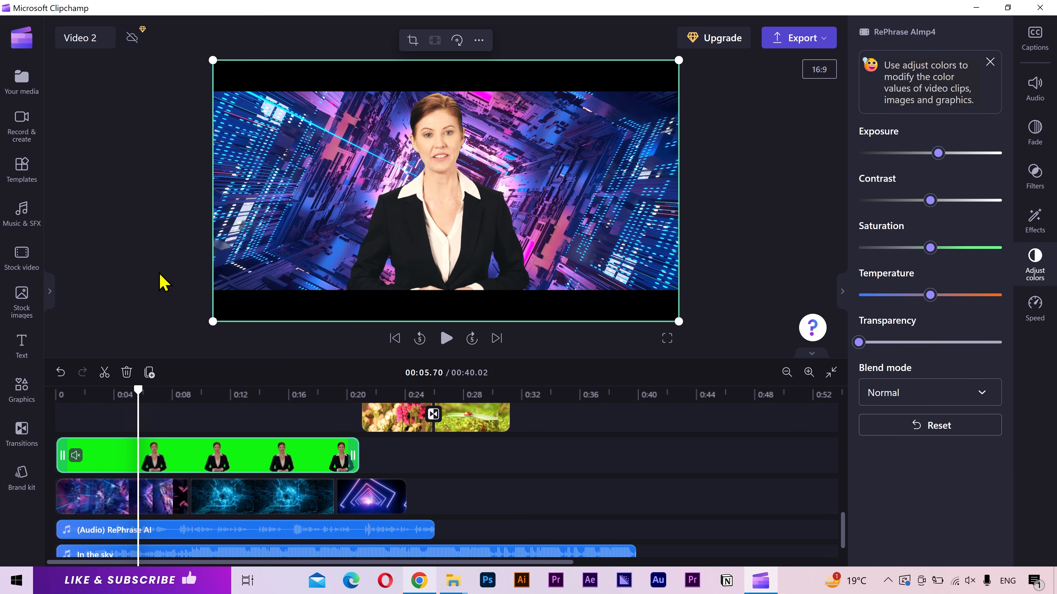
left_click(30, 267)
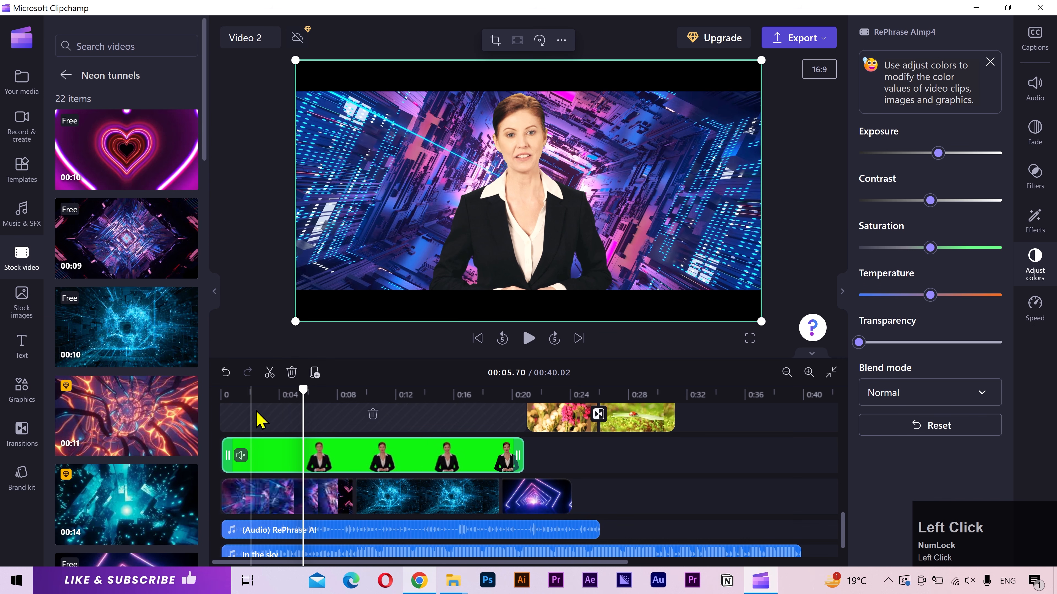
- Trim the end of the Futuristic structure animation clip back to 00:03.20, where the first background should change
left_click_drag(256, 394, 278, 393)
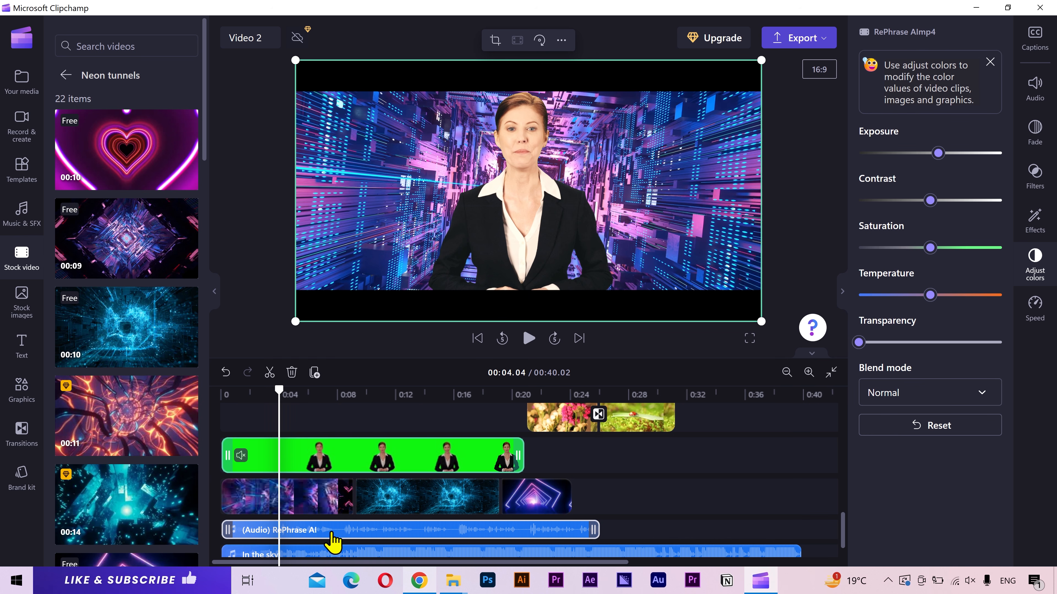
left_click(808, 372)
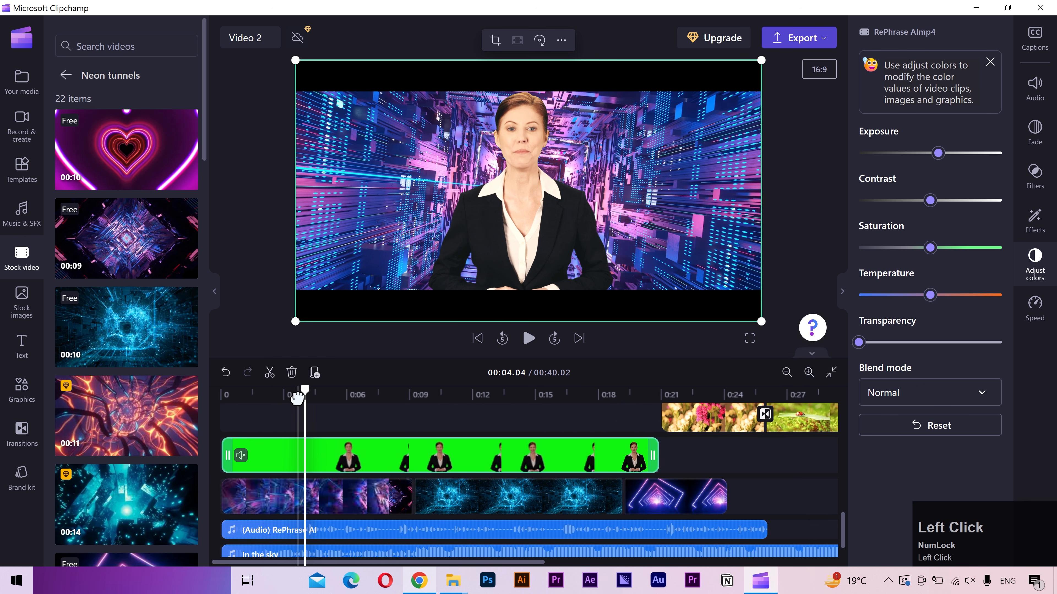
left_click_drag(305, 393, 287, 397)
left_click(338, 515)
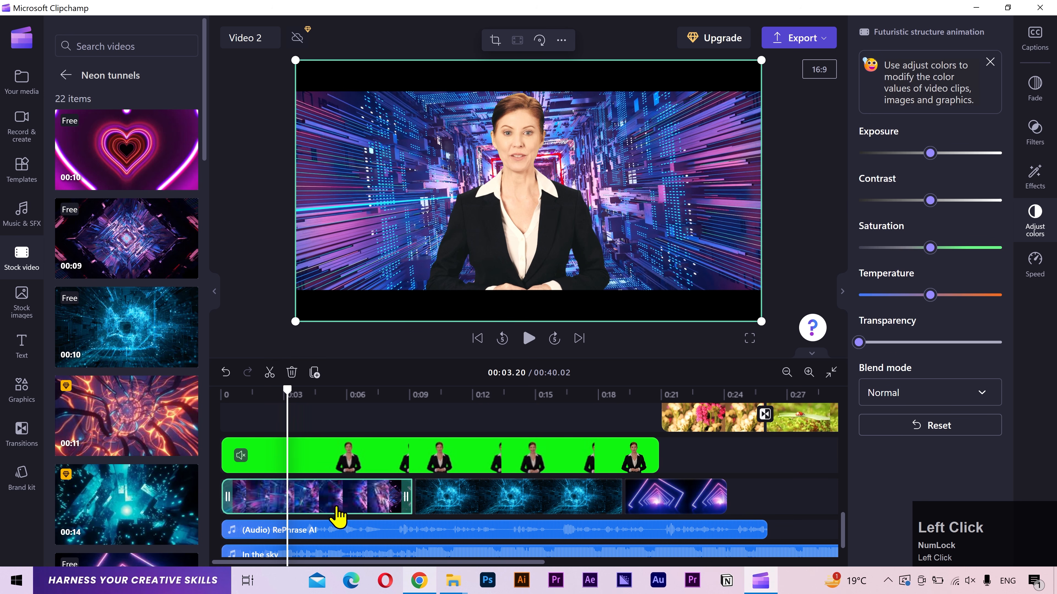
left_click_drag(393, 494, 287, 494)
- Move the Blue light and points clip directly behind the first background and trim its end to about 00:06.45
left_click_drag(420, 495, 342, 503)
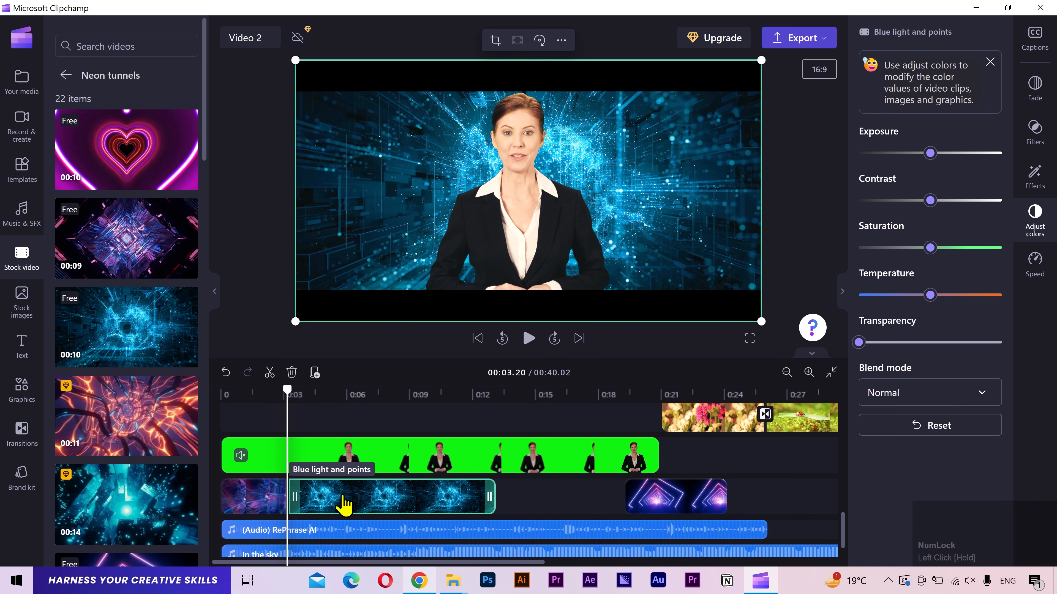
left_click_drag(353, 396, 353, 396)
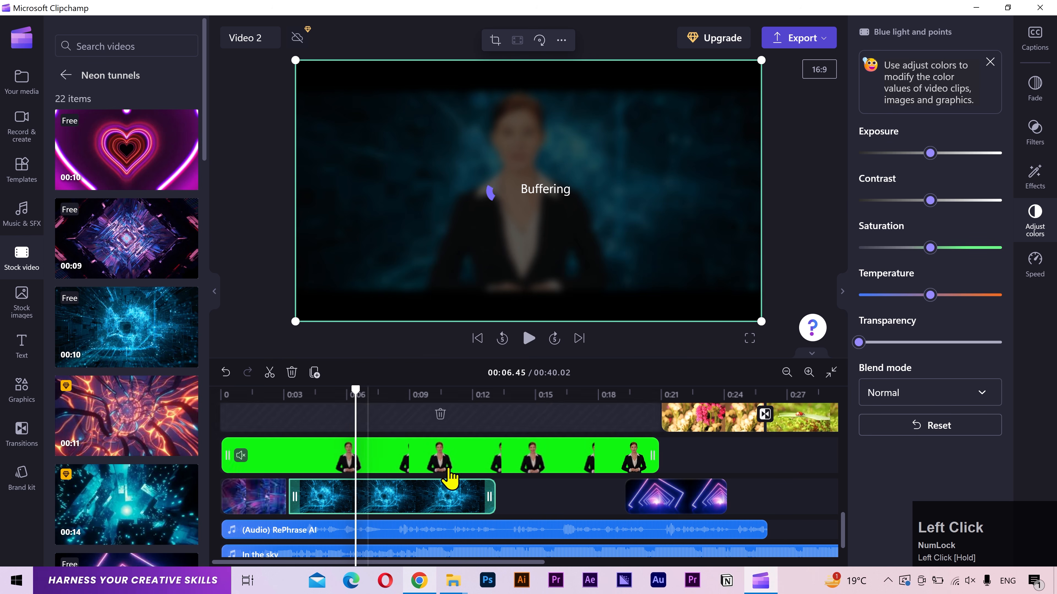
left_click_drag(489, 496, 345, 490)
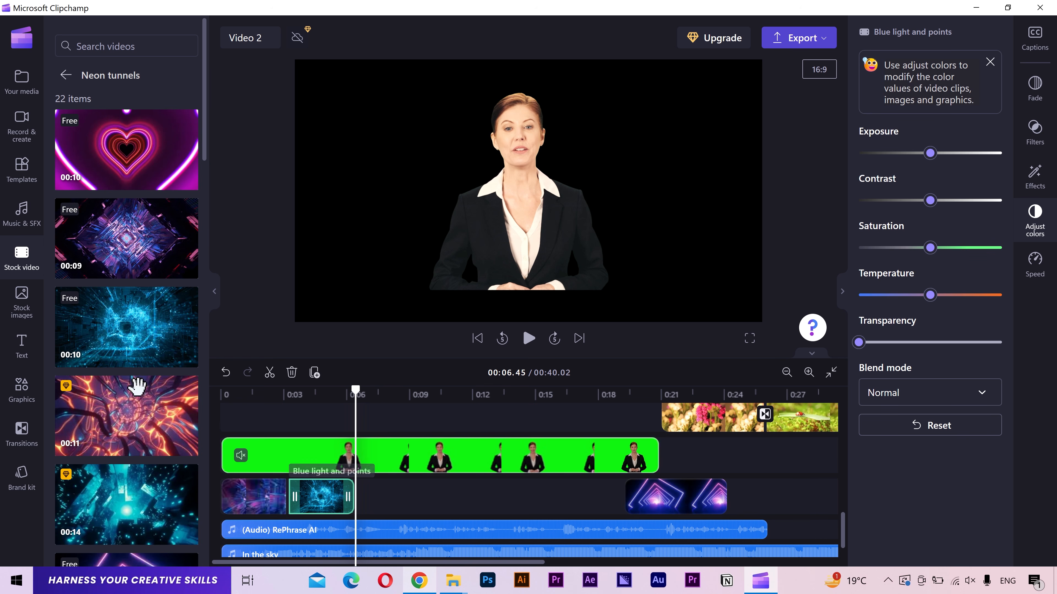
- Find the Liquid sphere simulation video among the free-to-use stock videos and place it right after the Blue light and points clip
left_click(26, 262)
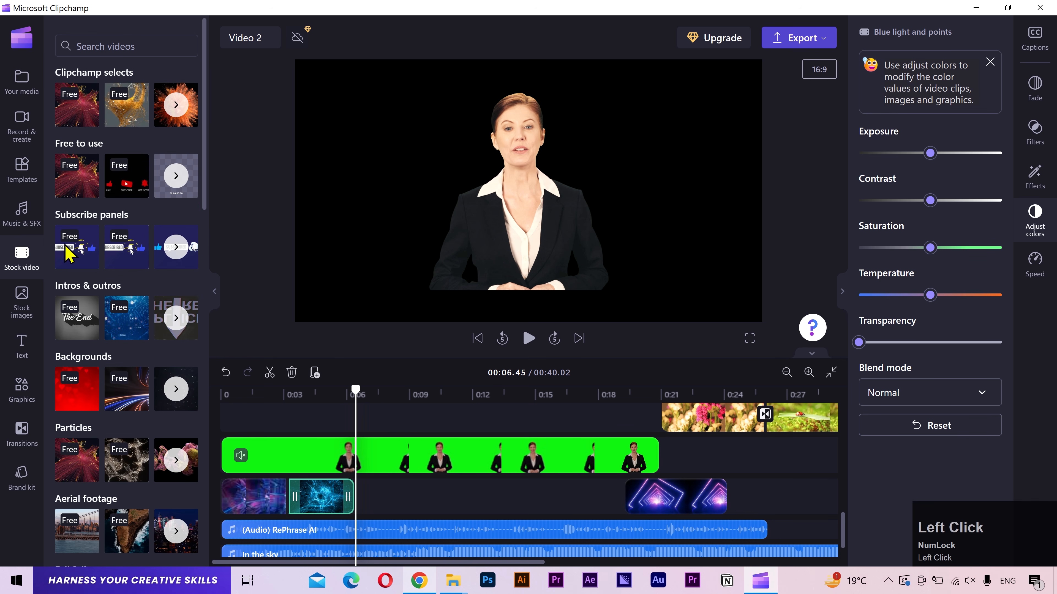
left_click(203, 193)
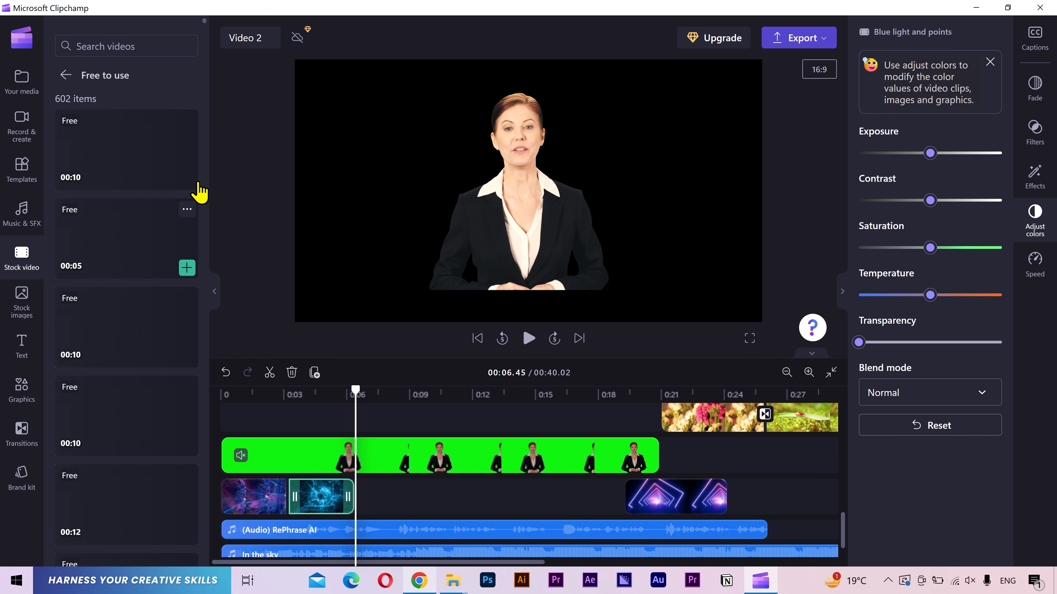
scroll(202, 196, "down", 5)
scroll(203, 196, "down", 20)
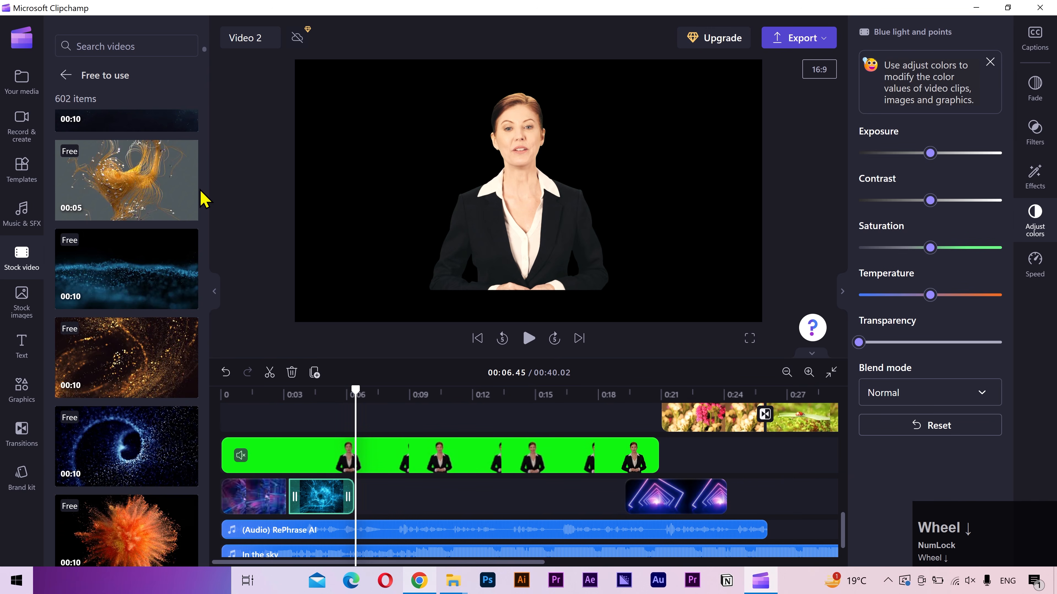
scroll(202, 196, "down", 20)
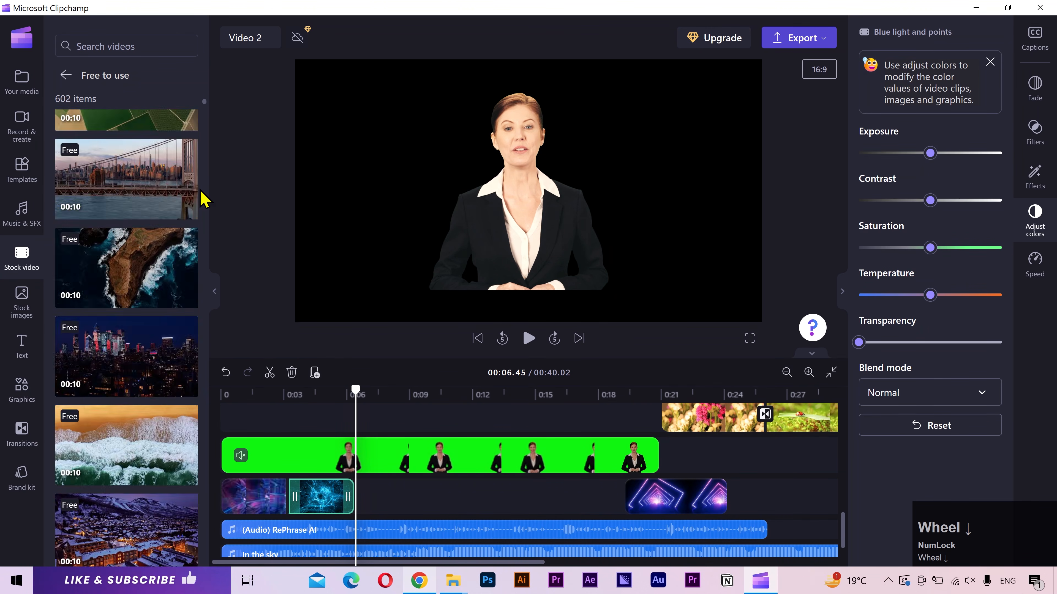
scroll(202, 194, "down", 20)
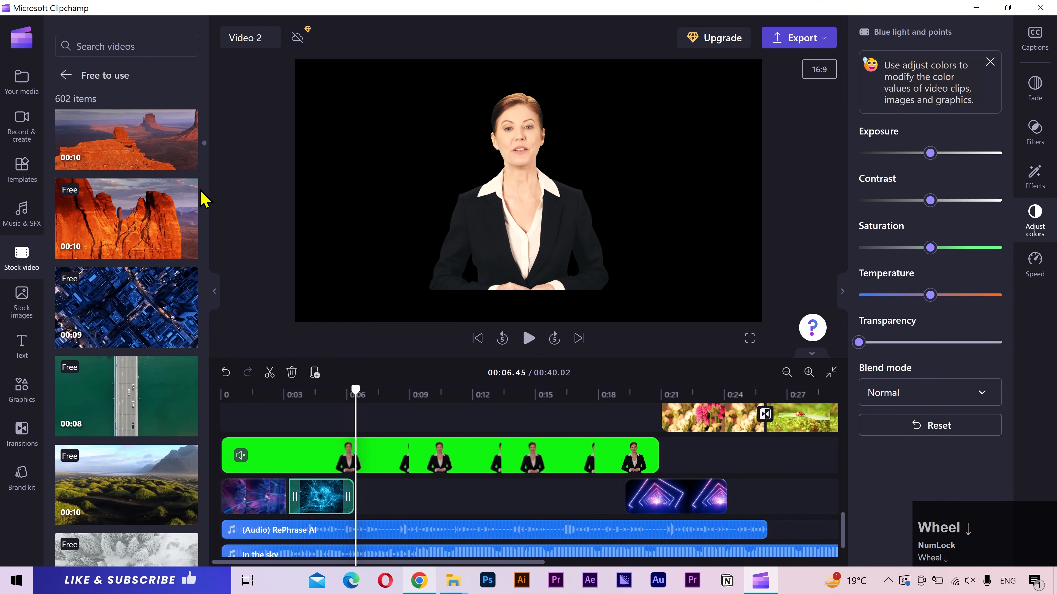
scroll(202, 195, "down", 20)
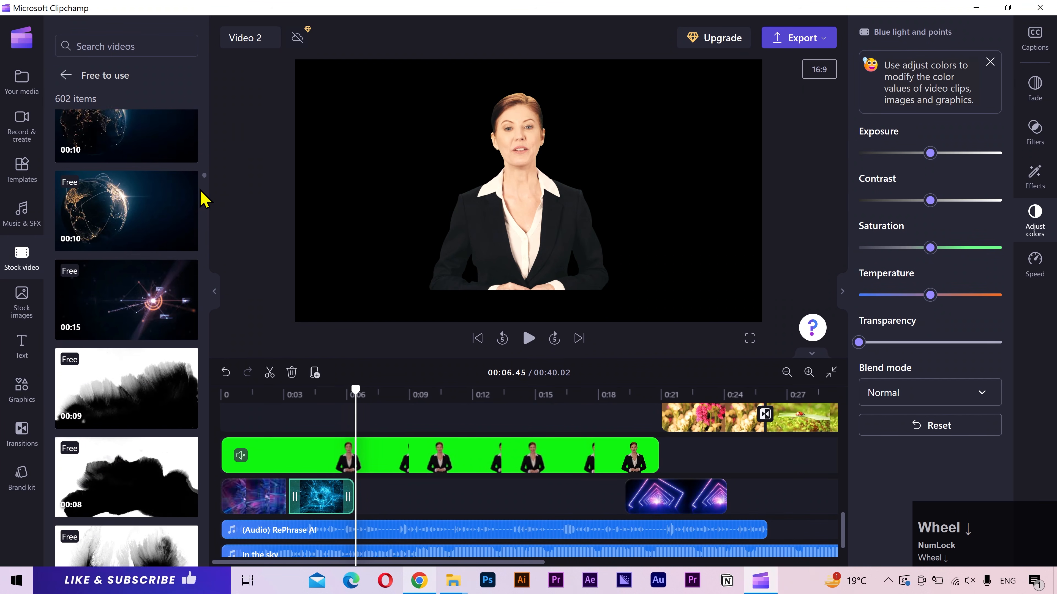
scroll(202, 196, "down", 20)
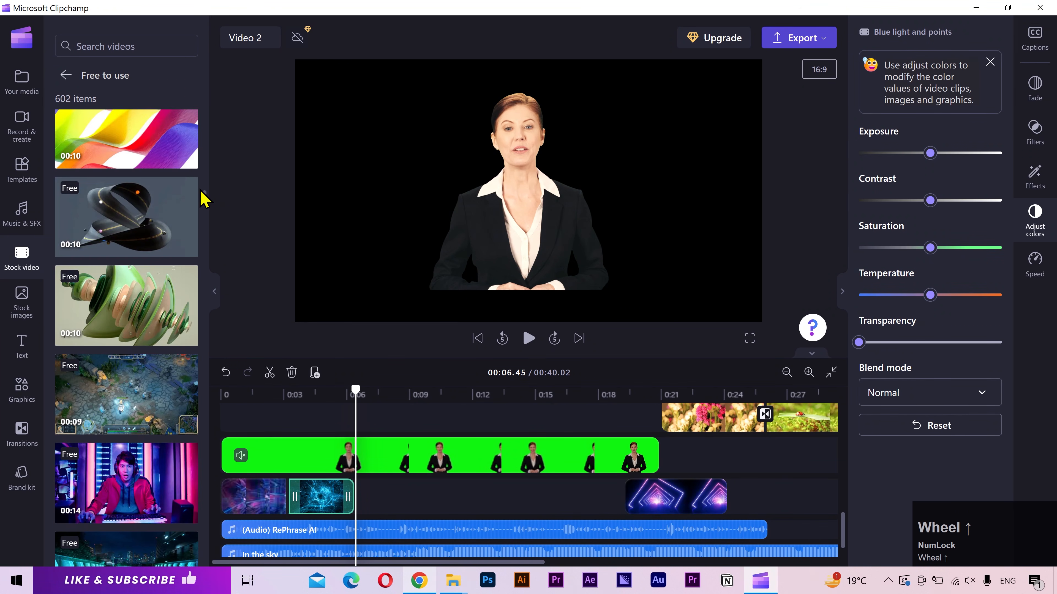
scroll(204, 202, "down", 20)
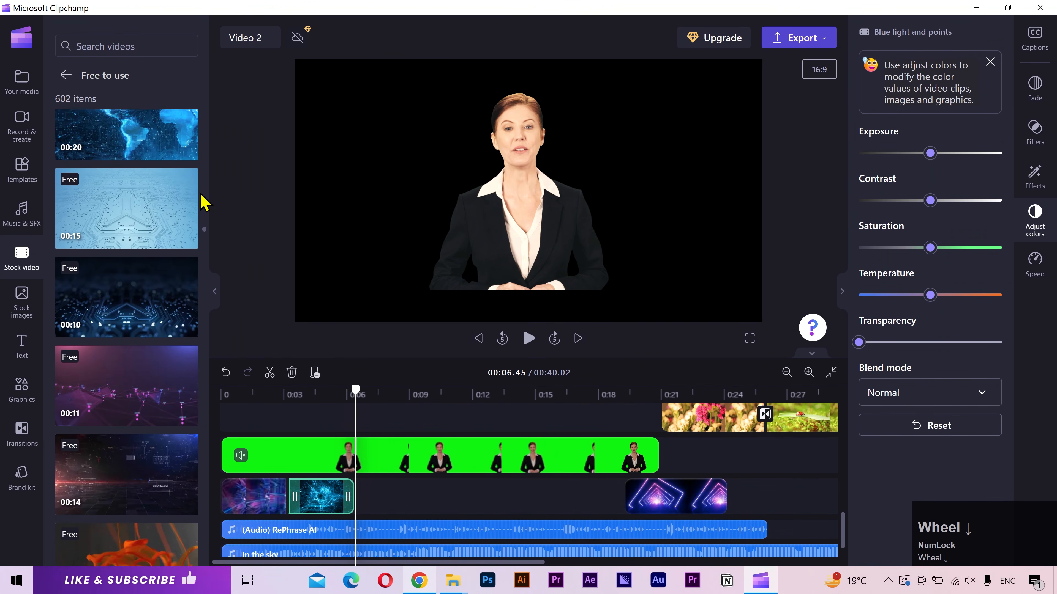
scroll(204, 202, "up", 2)
left_click(168, 237)
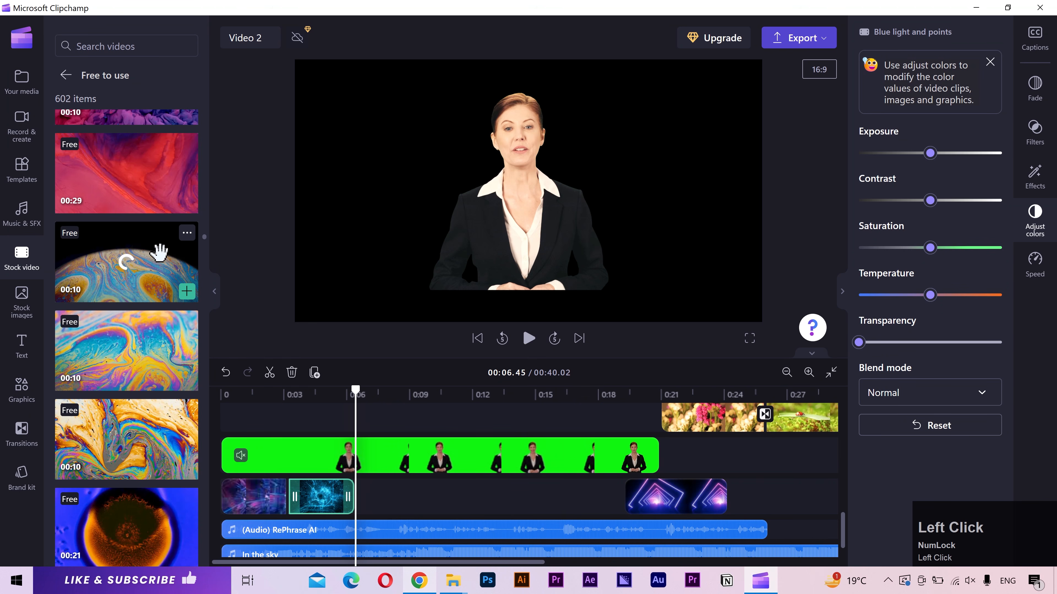
left_click(138, 272)
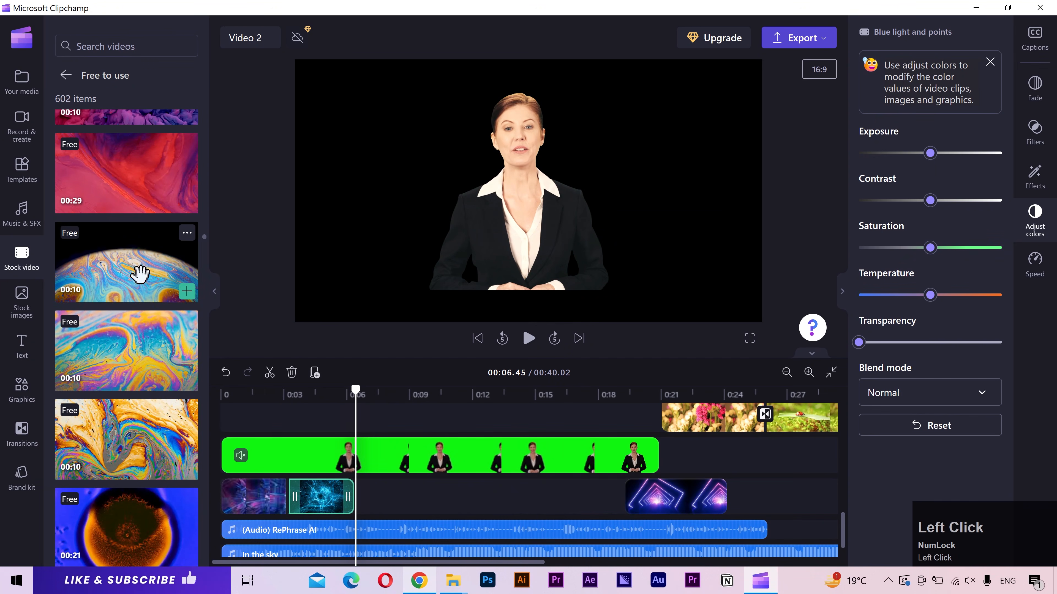
left_click_drag(137, 271, 388, 497)
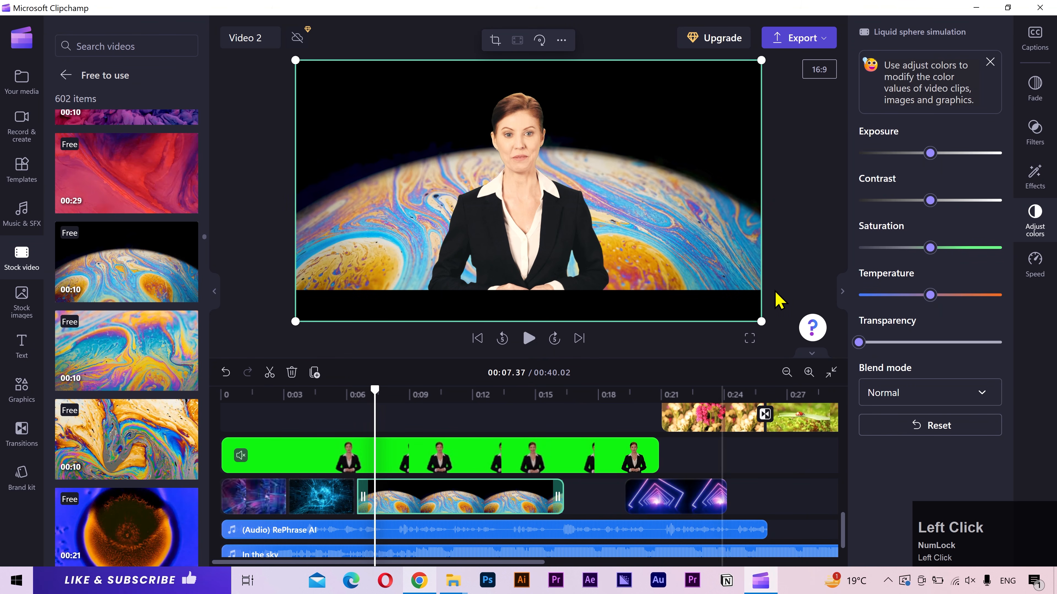
- Enlarge and reposition the liquid sphere clip so the sphere fills more of the background, and trim its end to 00:09.80
left_click_drag(759, 320, 719, 256)
left_click_drag(683, 225, 628, 182)
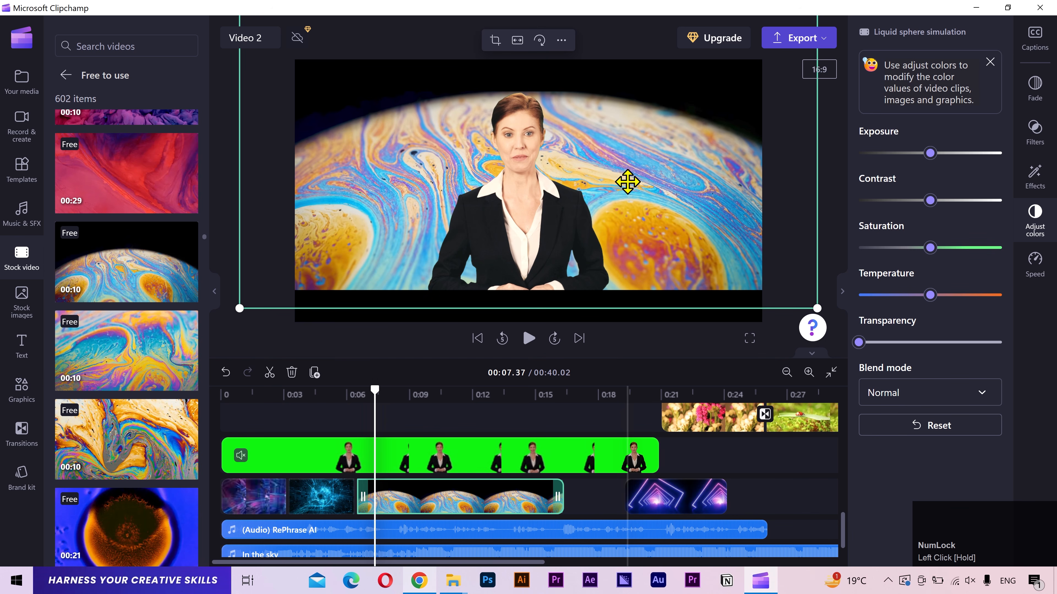
left_click(422, 394)
left_click(433, 393)
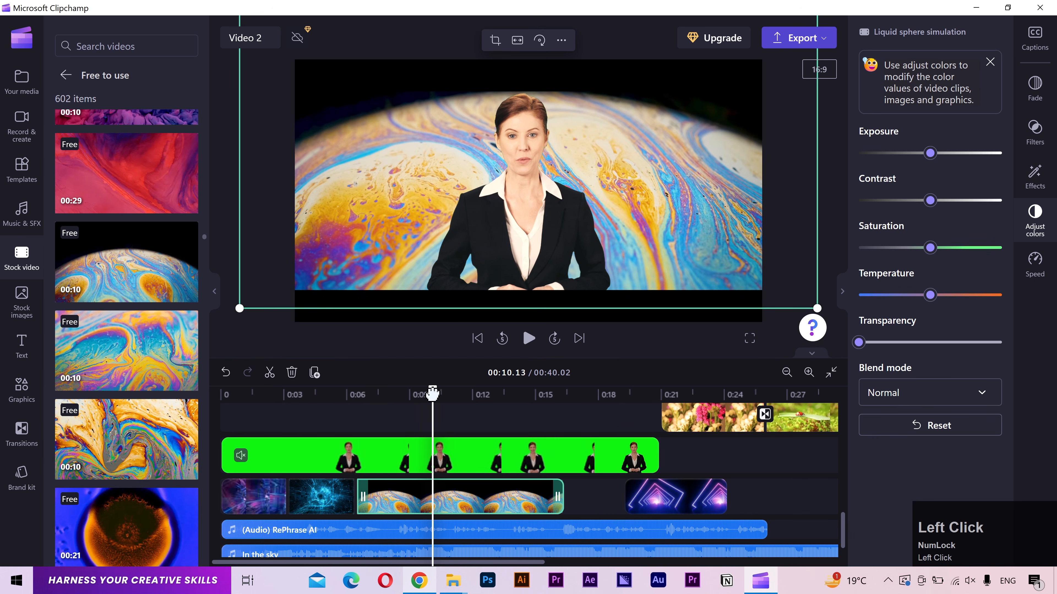
left_click(429, 393)
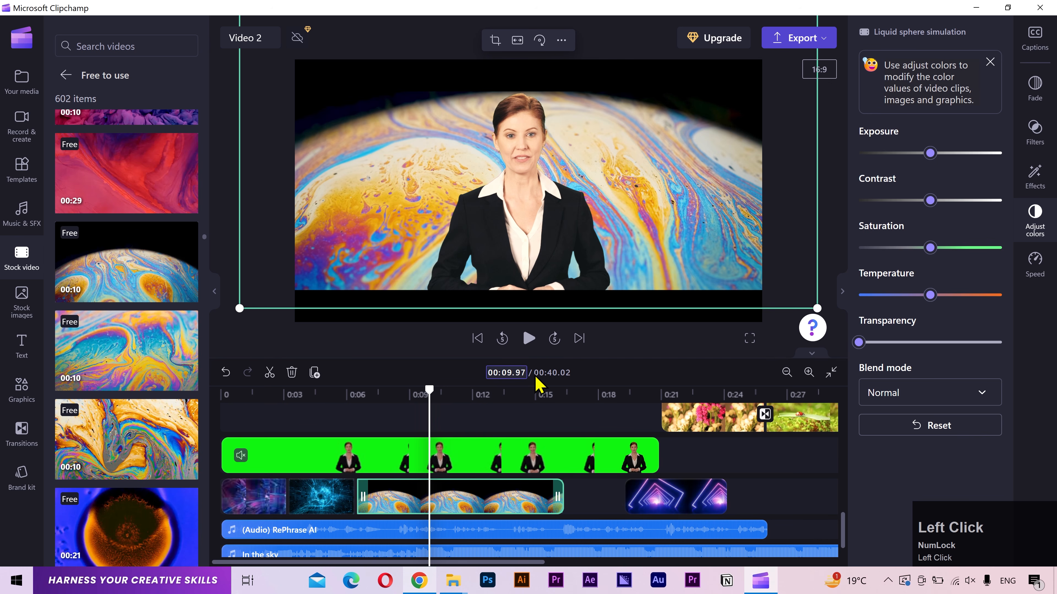
type("80")
key("Return")
left_click_drag(558, 497, 422, 498)
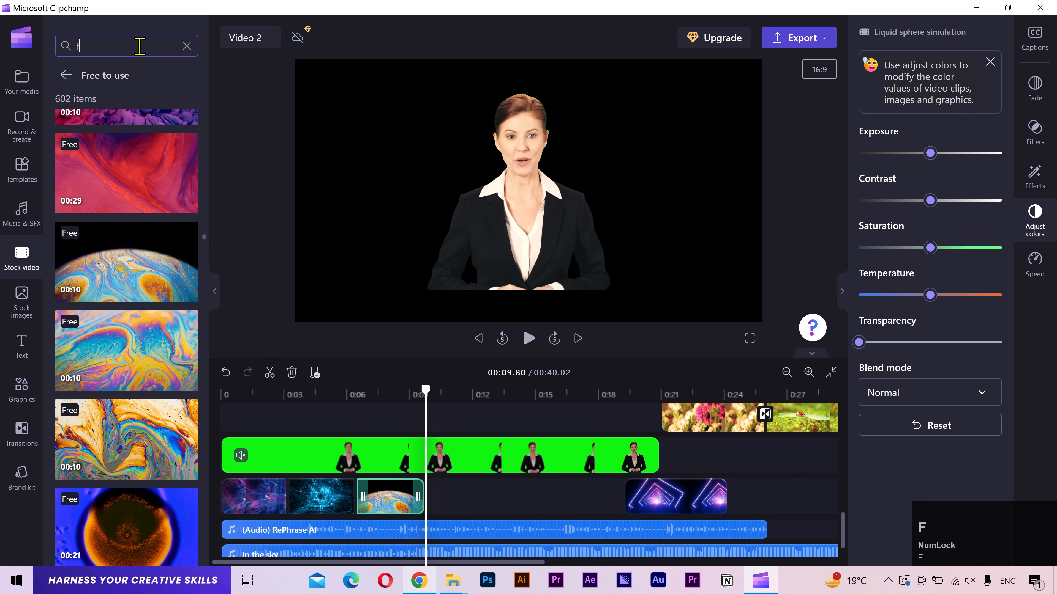
- Search the free stock videos for "flower" and place the red rose petals clip right after the liquid sphere clip
scroll(136, 177, "up", 3)
scroll(144, 212, "down", 4)
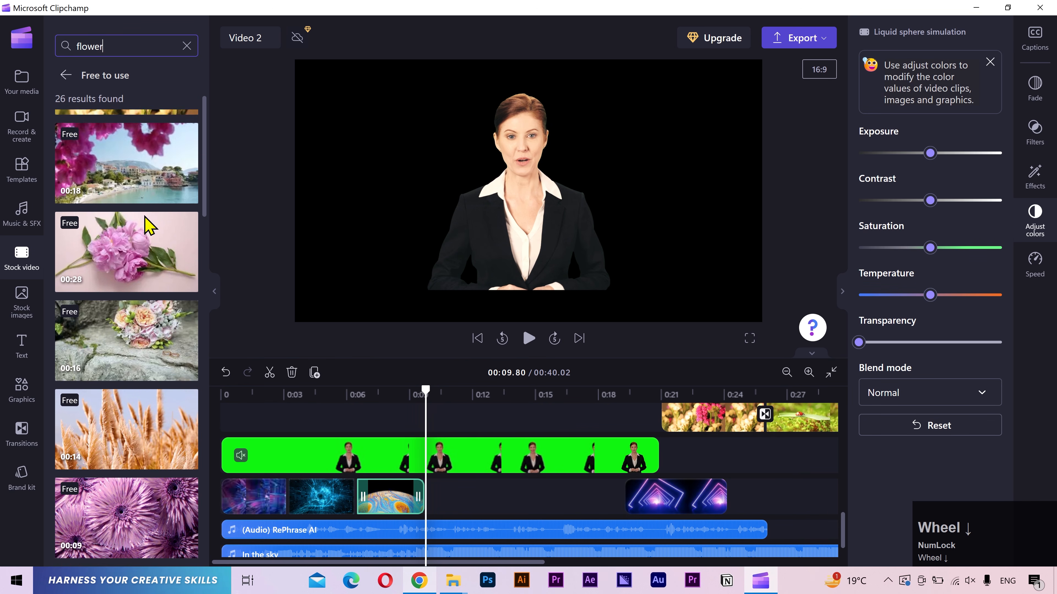
scroll(145, 216, "up", 2)
scroll(148, 225, "down", 8)
left_click_drag(113, 199, 455, 508)
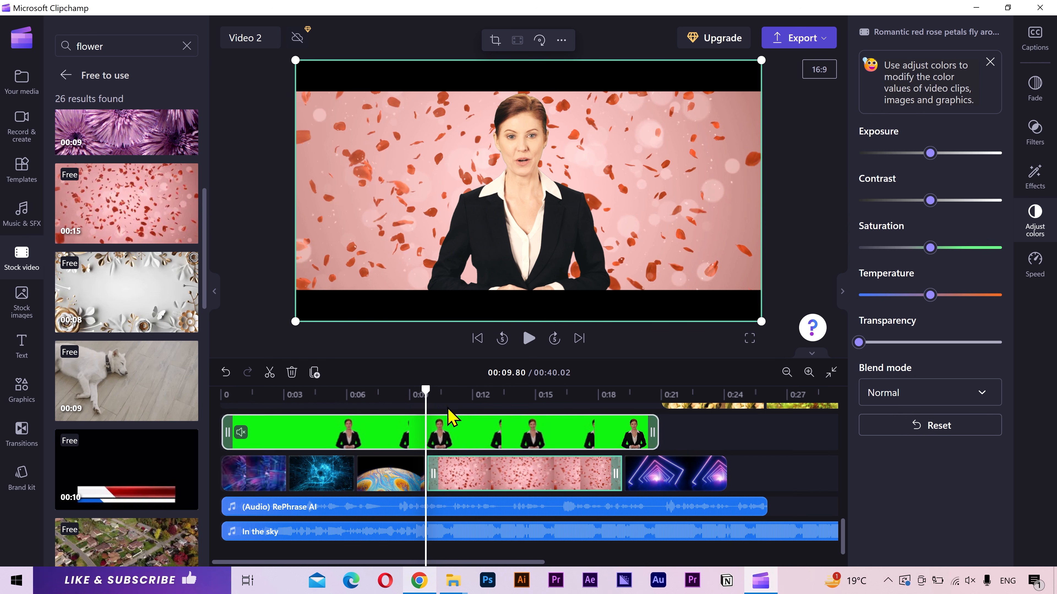
- Trim the end of the red rose petals clip back to 00:11.00
left_click_drag(425, 390, 451, 393)
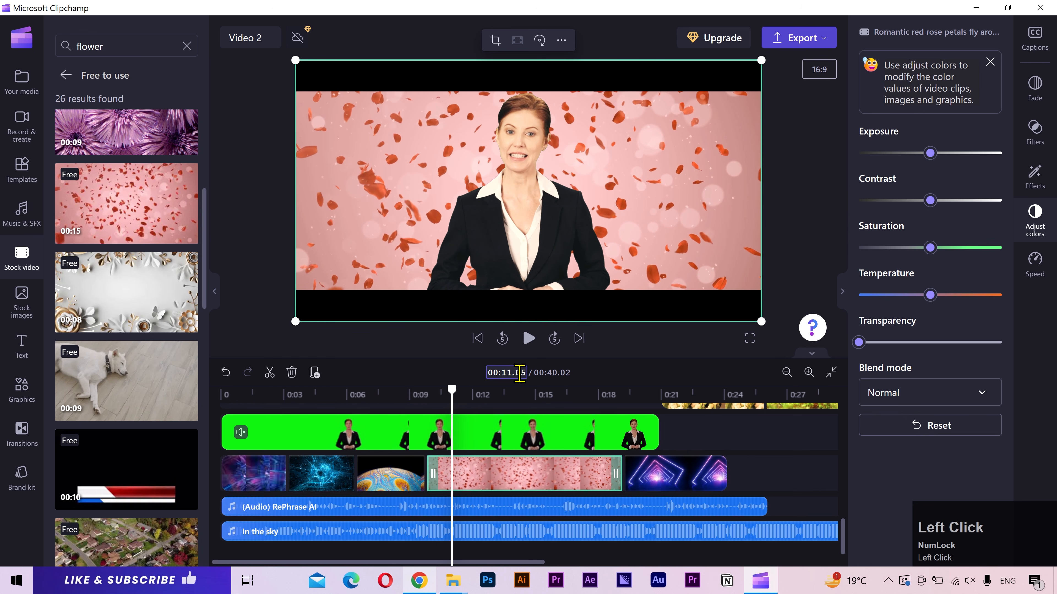
key("Return")
left_click_drag(620, 473, 449, 484)
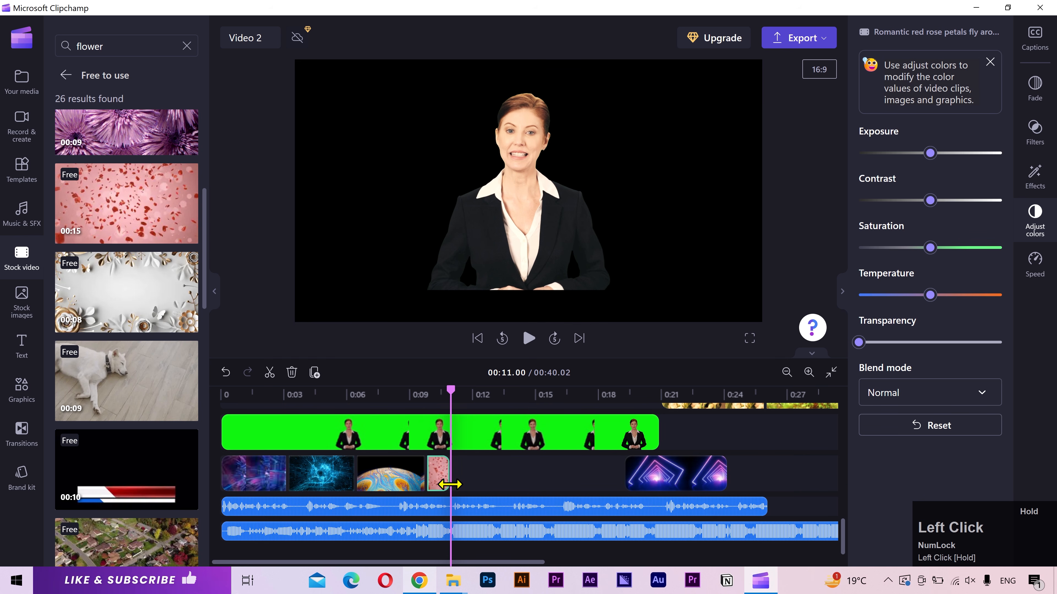
- Place the pink flower bouquet clip right after the rose petals and cut off everything beyond 00:12.38
scroll(144, 379, "up", 5)
left_click_drag(141, 361, 500, 487)
left_click(490, 395)
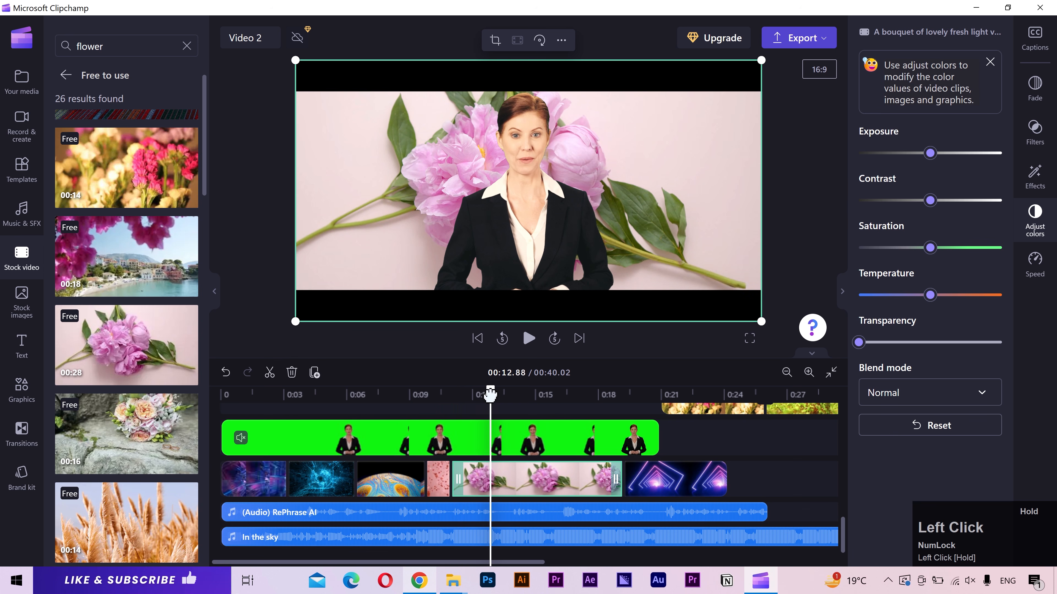
left_click_drag(490, 395, 480, 395)
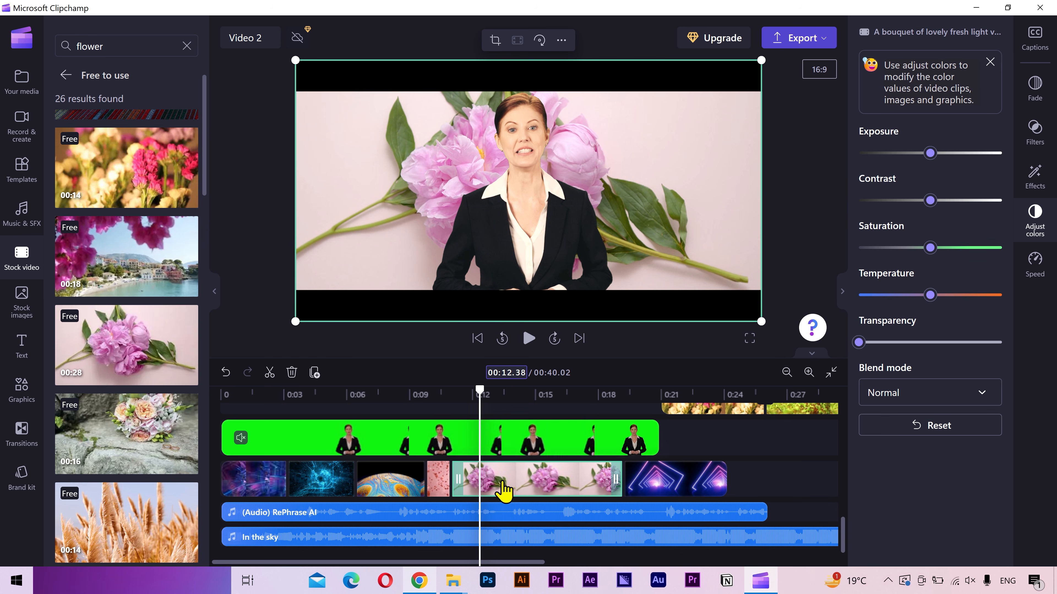
left_click(488, 481)
key("Delete")
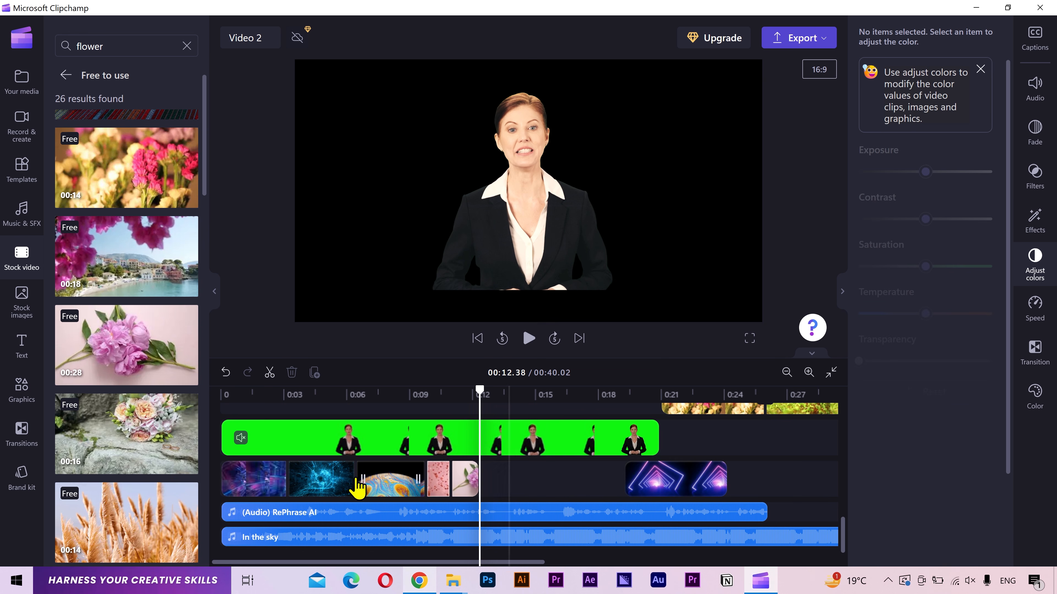
- Clear the flower search, browse the full list, and search the free stock videos for "abstract"
left_click(186, 45)
scroll(203, 161, "down", 5)
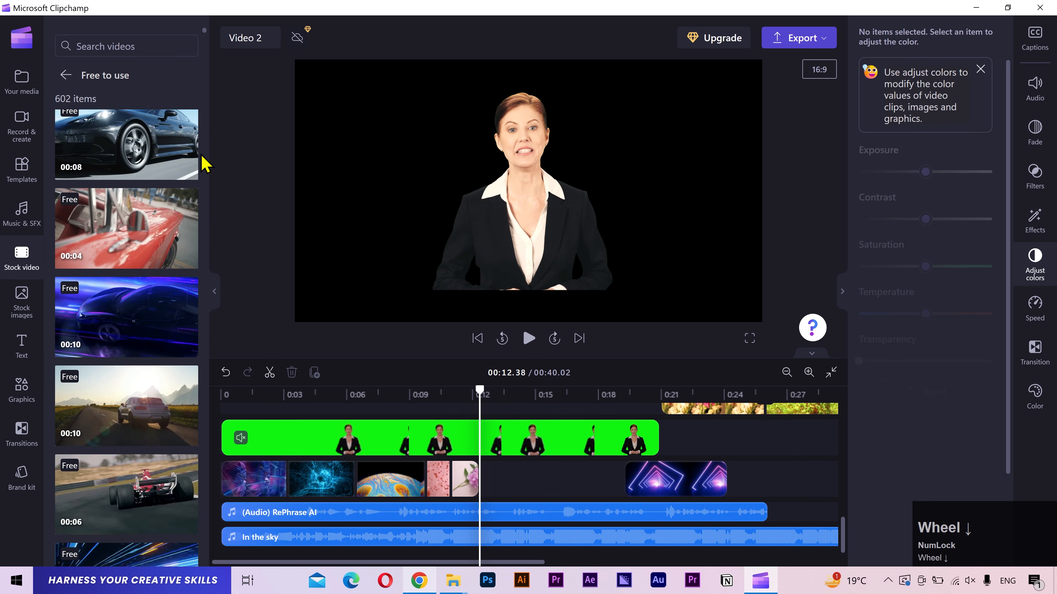
scroll(204, 163, "down", 10)
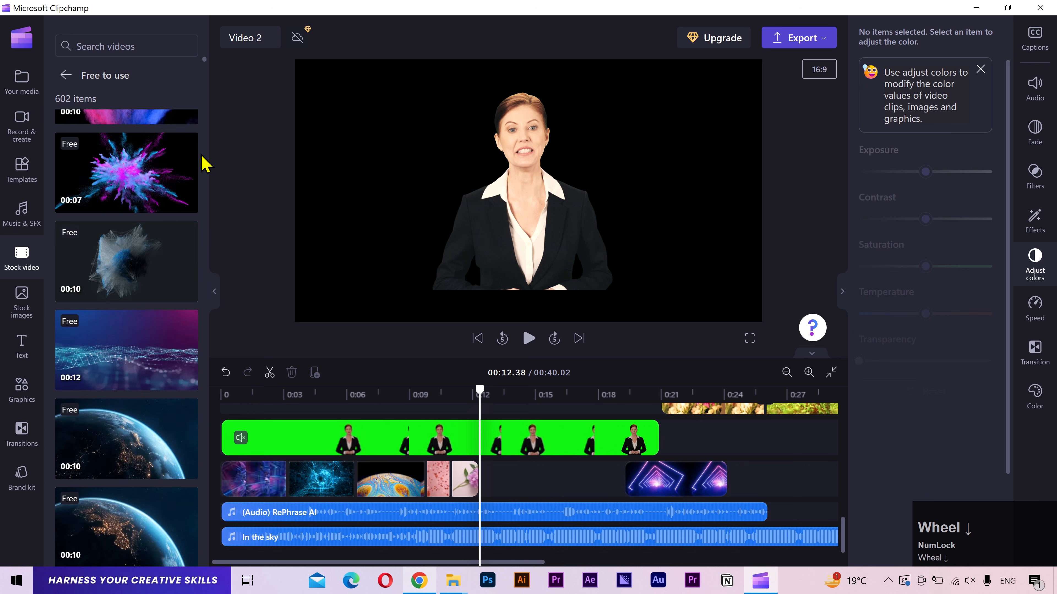
scroll(204, 162, "down", 10)
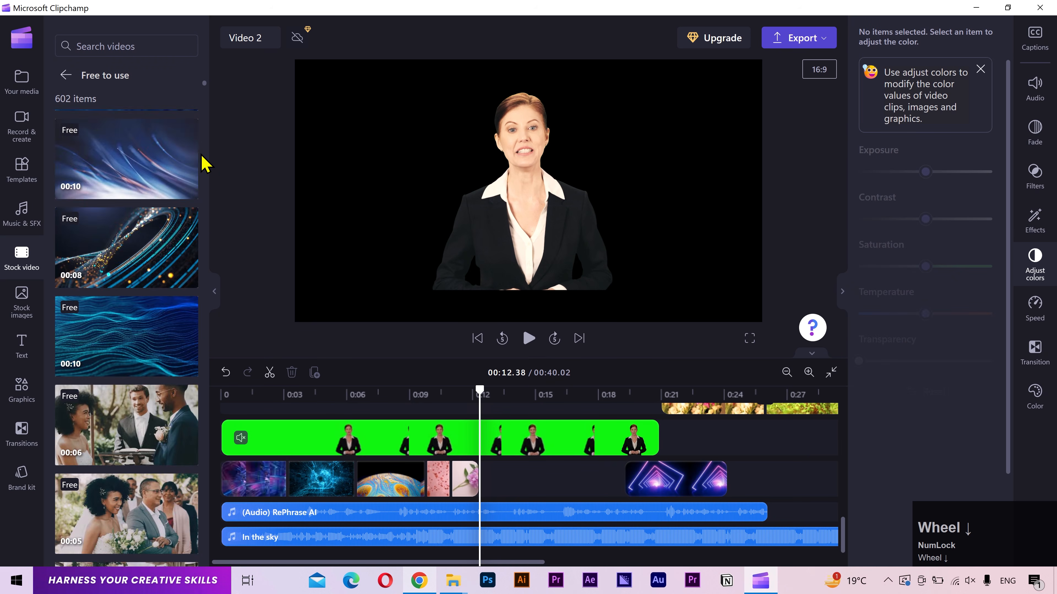
scroll(203, 161, "down", 5)
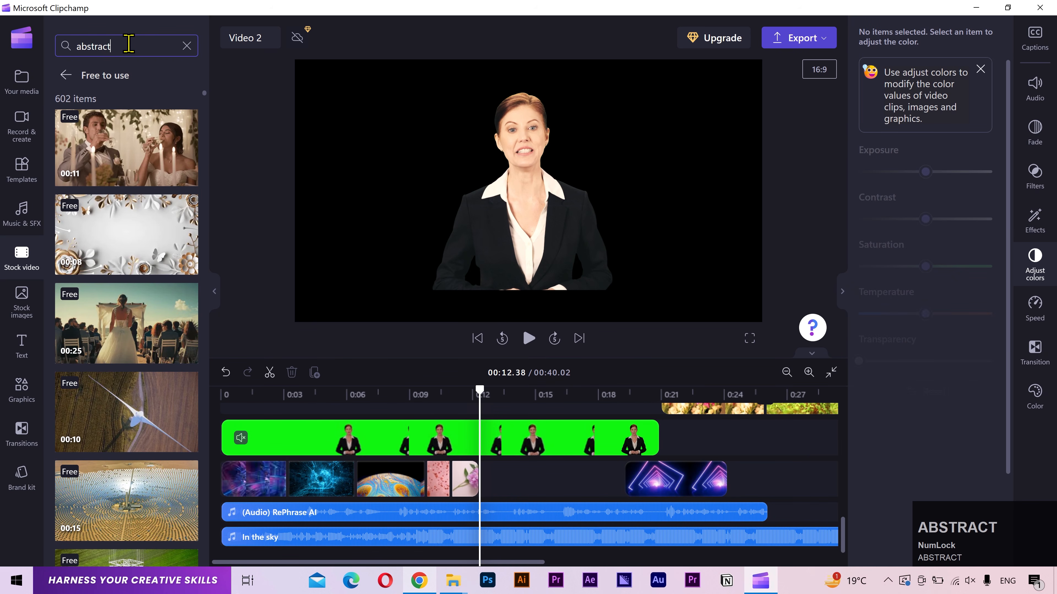
key("Return")
scroll(178, 172, "up", 2)
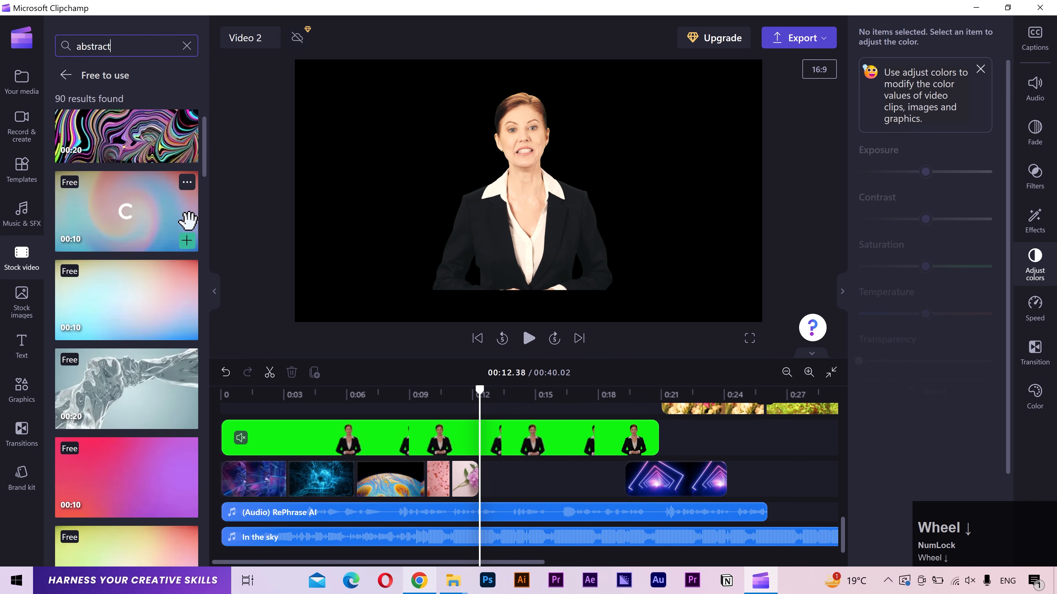
scroll(188, 220, "up", 5)
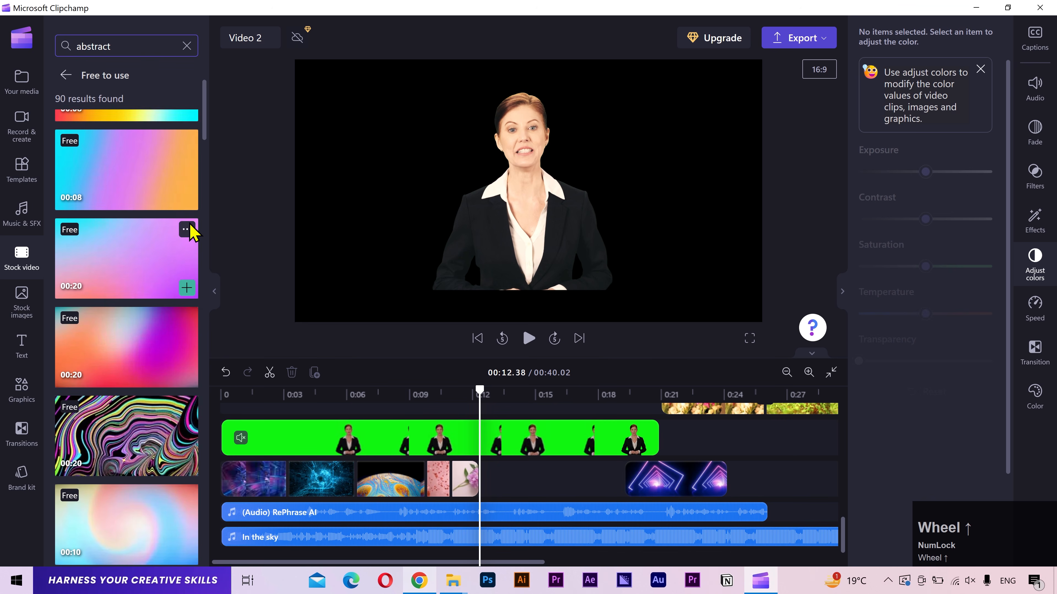
- Place a shortened Abstract Visualization of Yellow "Fireflies" clip on the background track, just before the neon geometric clip
left_click(162, 230)
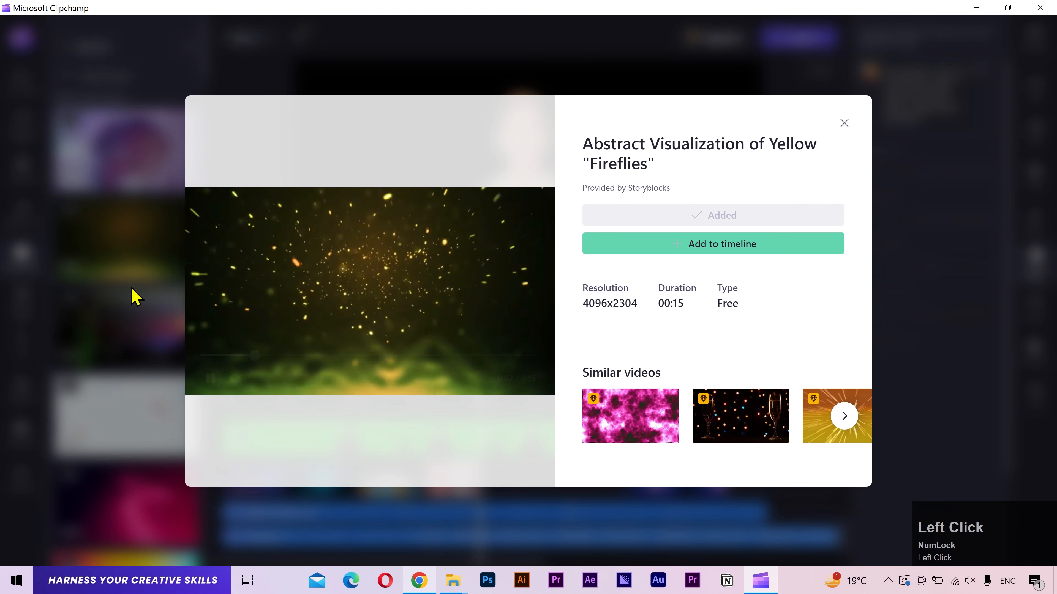
left_click(133, 290)
left_click_drag(140, 254, 520, 485)
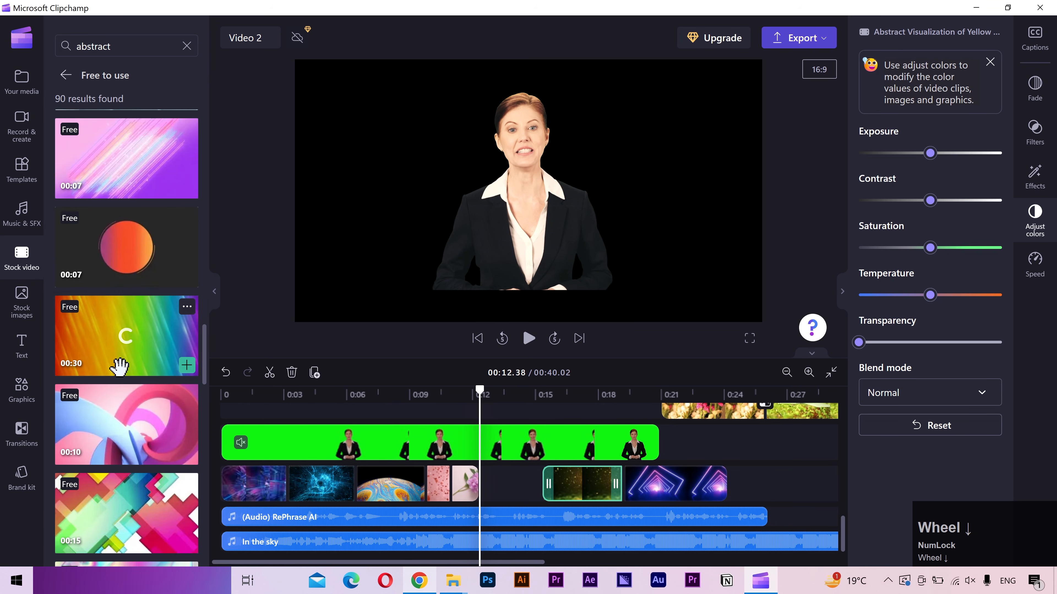
- Search the free stock videos for "simulation", clear that search and browse the full free collection
left_click(144, 46)
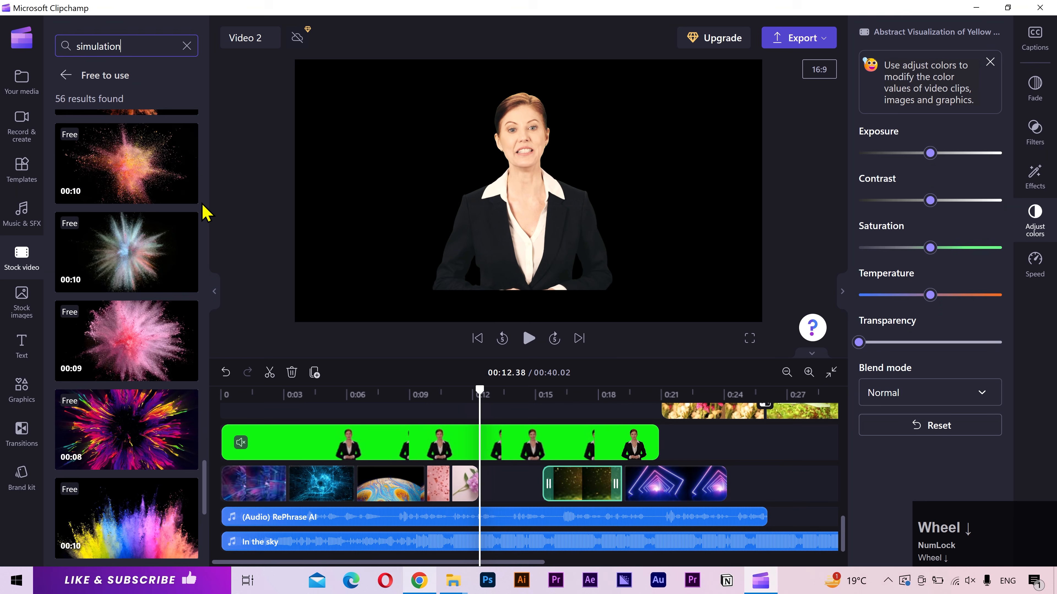
left_click(187, 45)
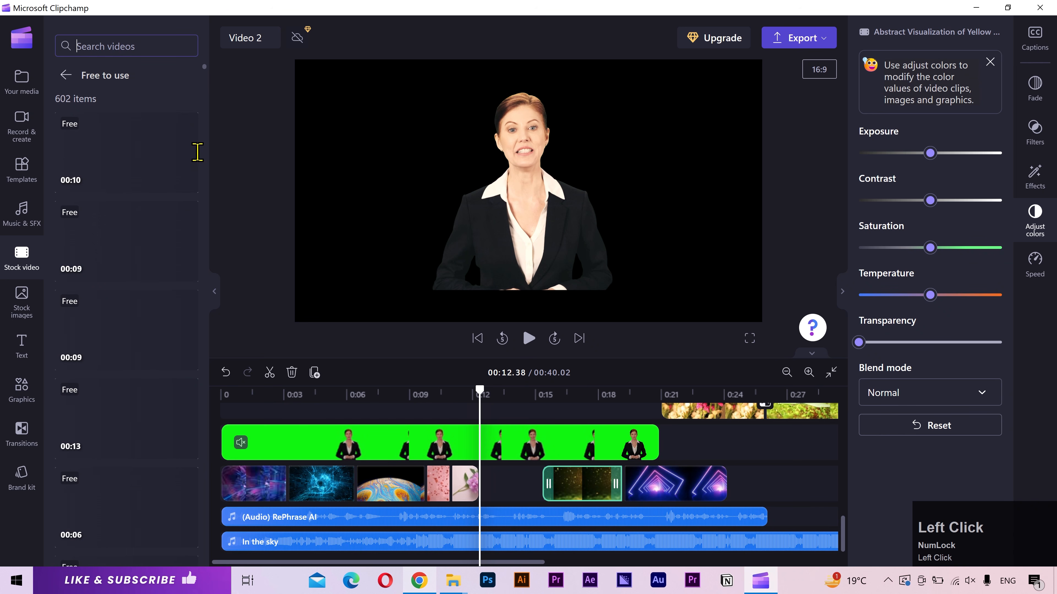
scroll(204, 165, "up", 1)
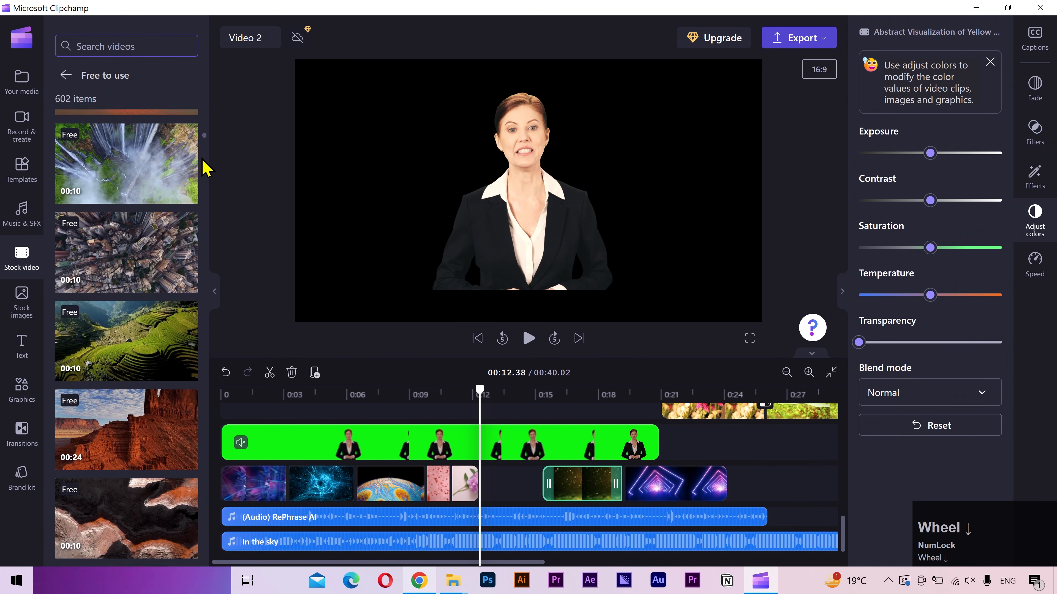
scroll(205, 168, "down", 10)
scroll(204, 167, "up", 2)
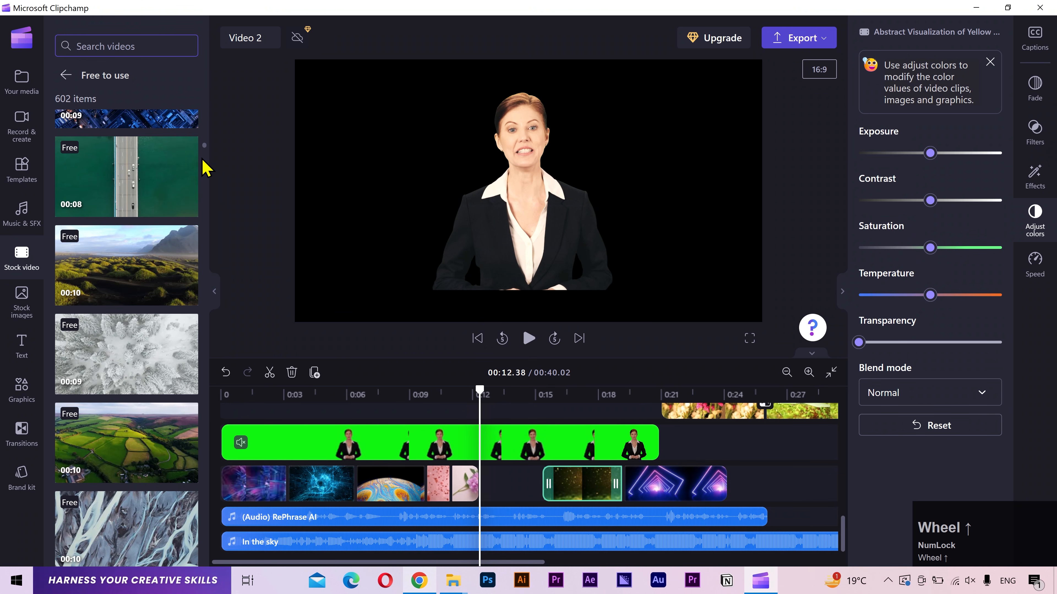
- Move the fireflies clip right after the pink bouquet, and line up a shortened neon geometric clip right after the fireflies
left_click_drag(573, 490, 516, 488)
left_click_drag(670, 502, 600, 484)
- Add a shortened mossy mountain landscape clip after the neon geometric clip, followed by the aerial countryside clip
left_click_drag(104, 260, 631, 483)
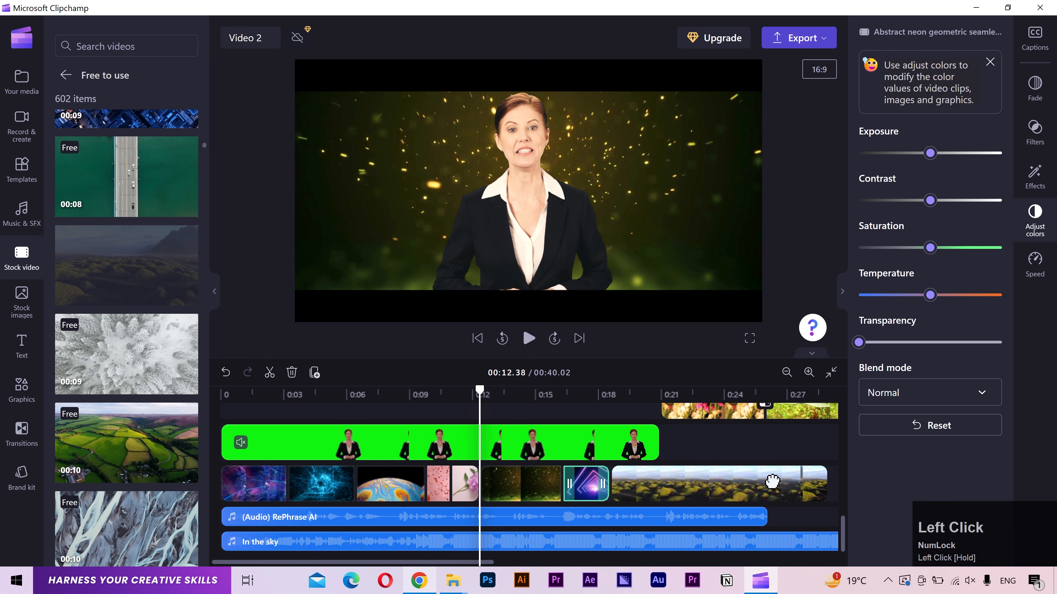
left_click_drag(772, 481, 772, 482)
mouse_move(665, 489)
left_mouse_down()
mouse_move(639, 486)
mouse_move(672, 477)
left_mouse_up()
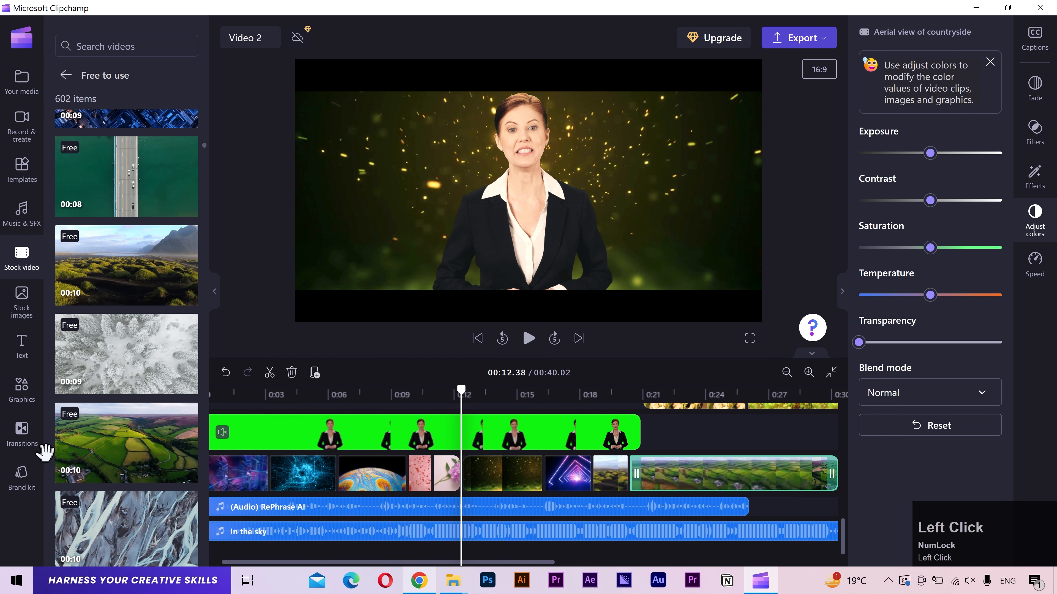
- Browse further through the free stock videos for another abstract background clip
scroll(125, 431, "down", 10)
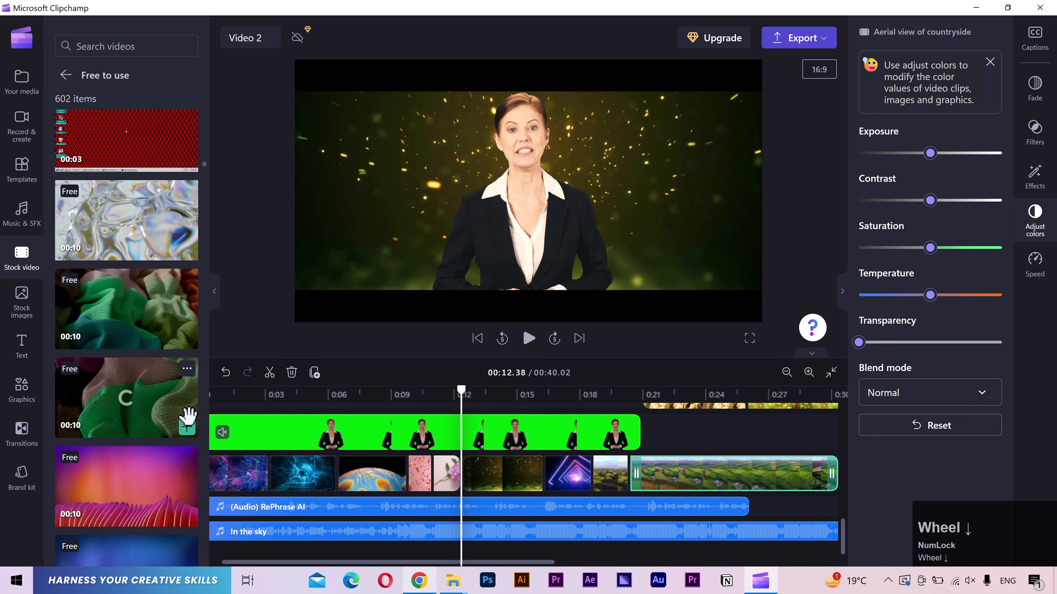
scroll(188, 416, "down", 10)
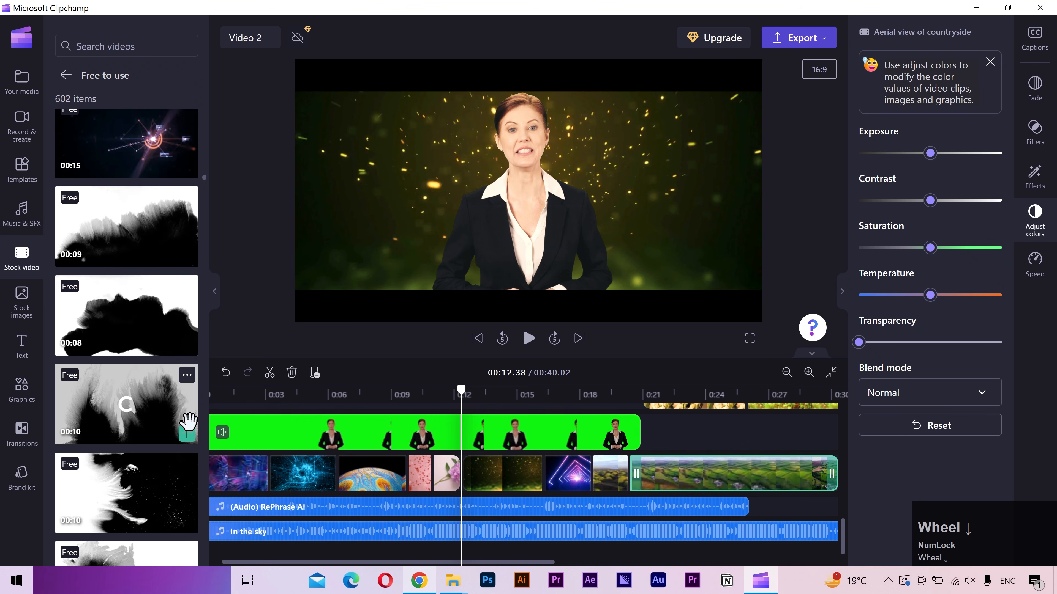
scroll(191, 428, "down", 10)
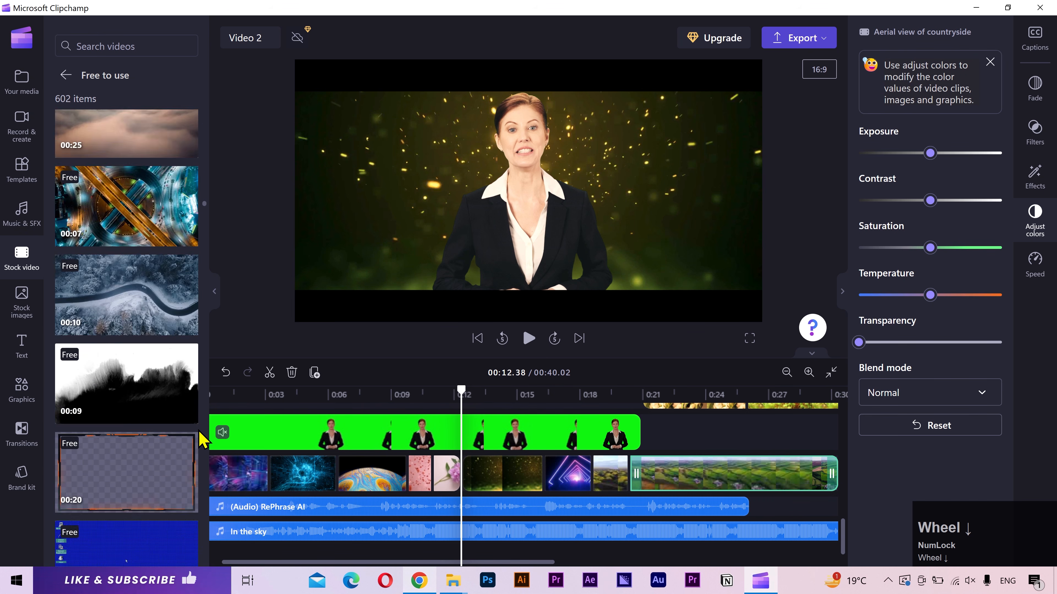
scroll(204, 438, "down", 10)
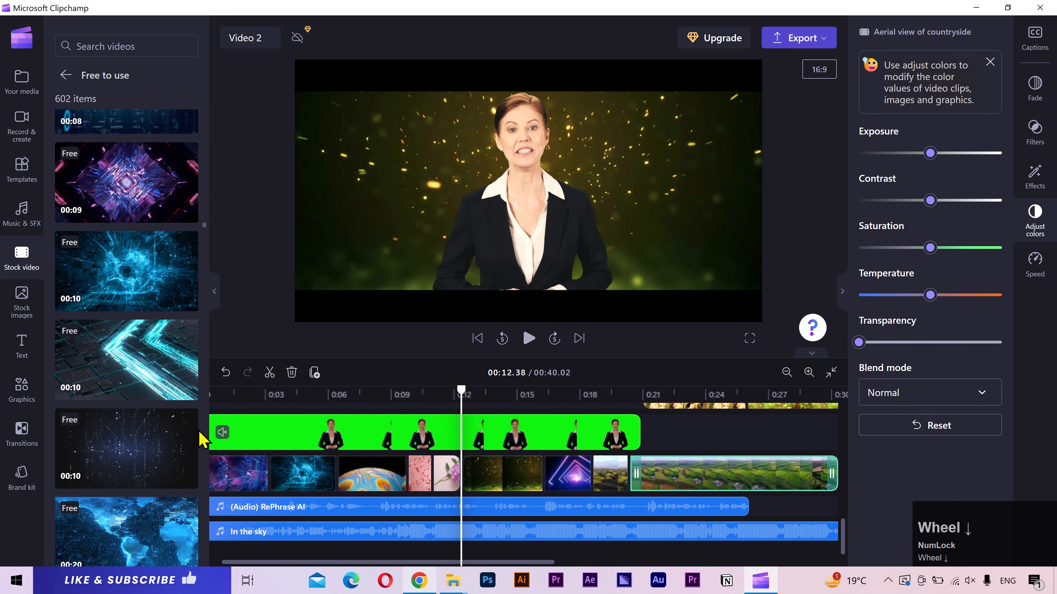
scroll(203, 438, "down", 10)
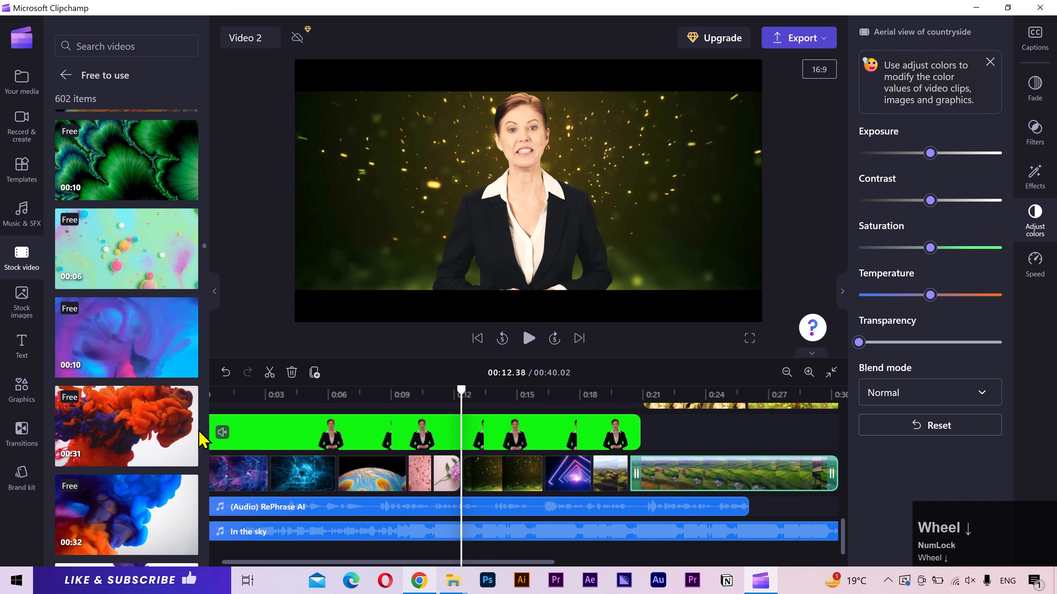
scroll(203, 438, "down", 10)
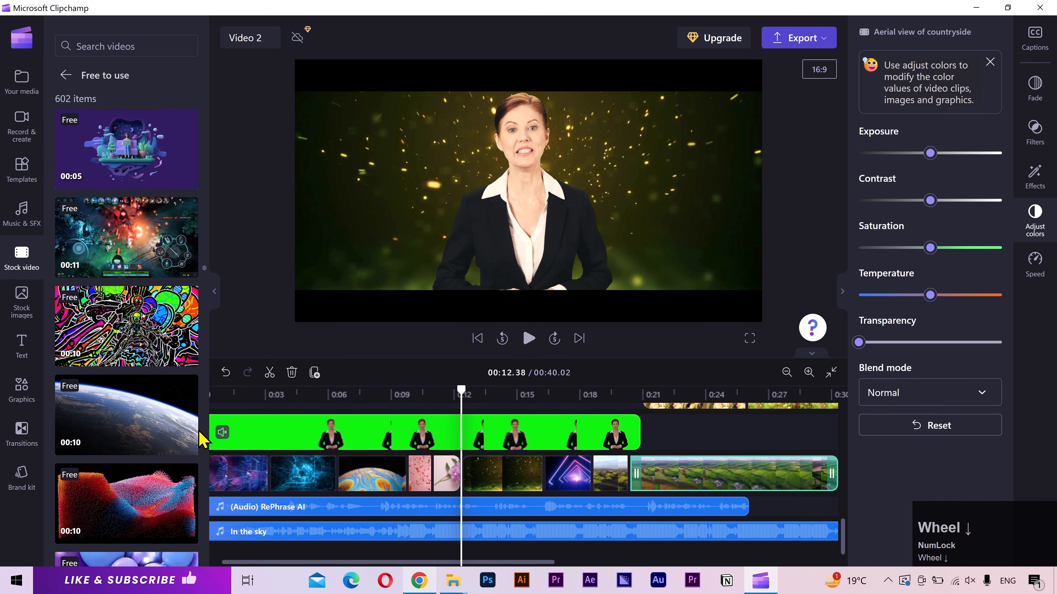
scroll(203, 438, "down", 3)
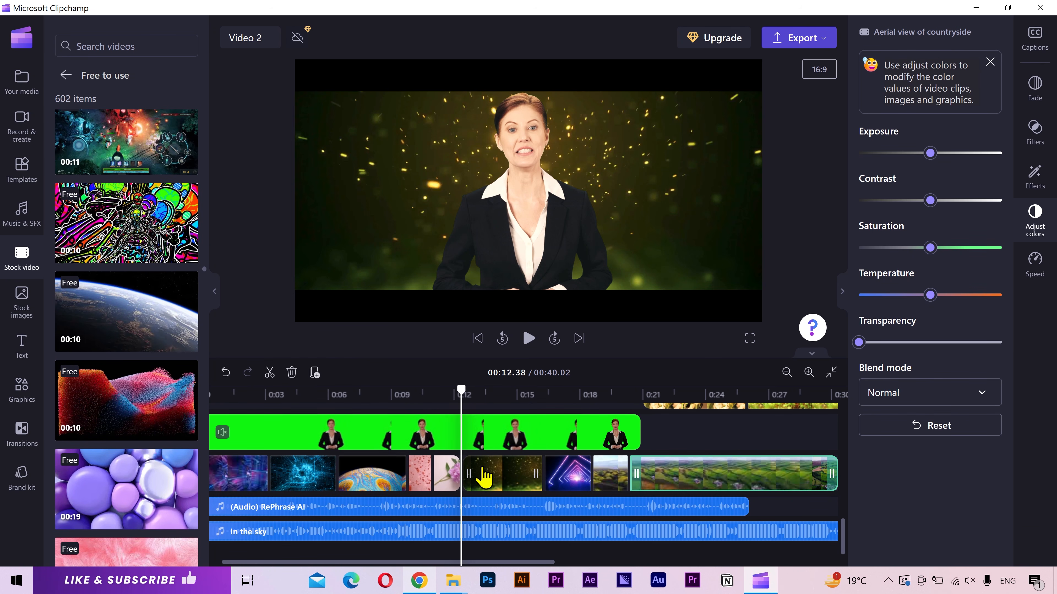
- Trim the start of the fireflies clip to 00:13.80, leaving a gap after the pink bouquet
left_click_drag(468, 473, 508, 468)
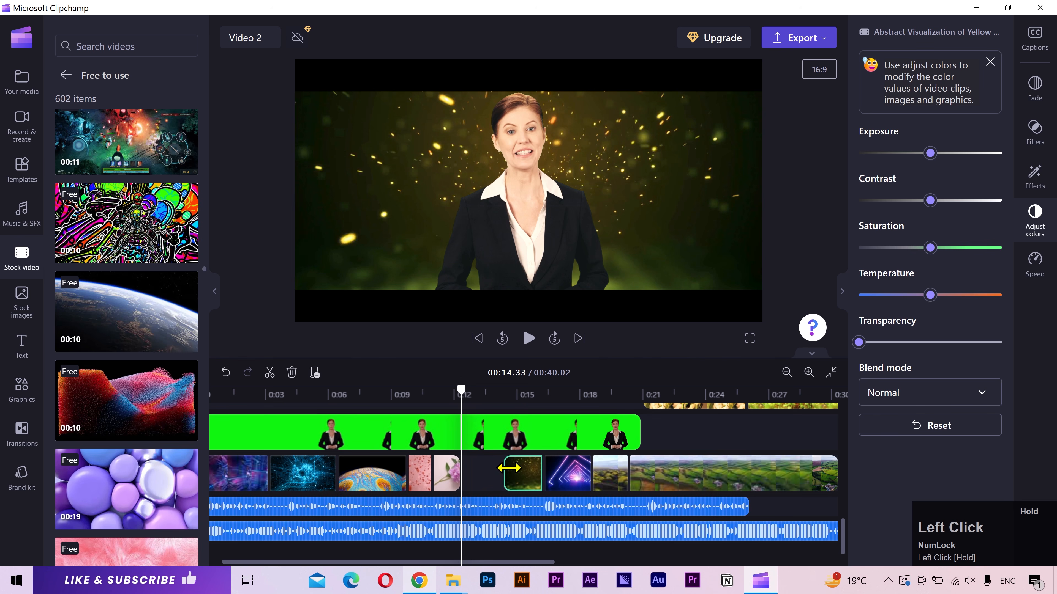
left_click_drag(506, 401, 491, 396)
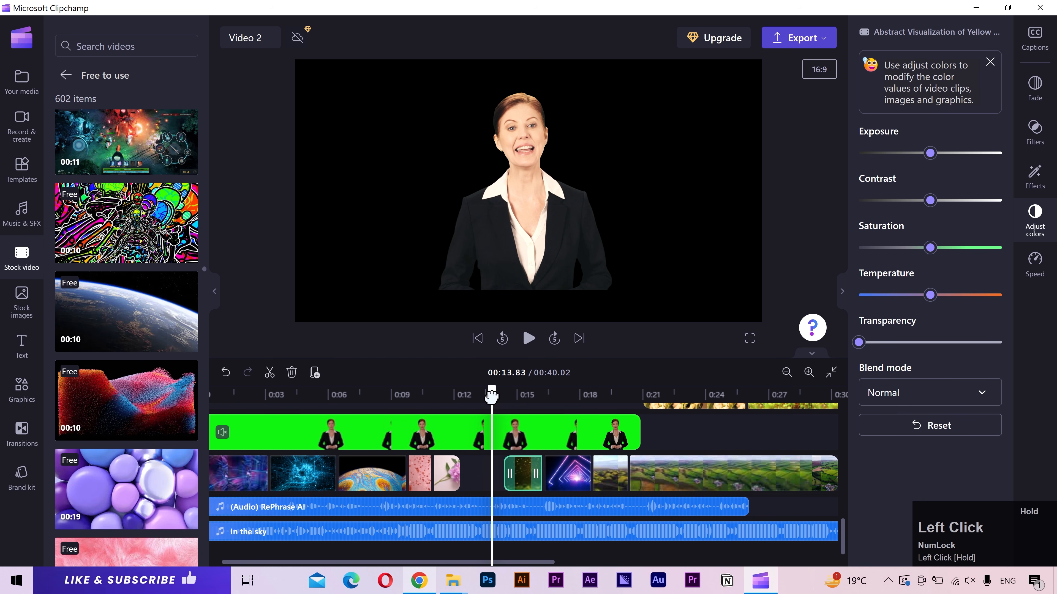
key("Return")
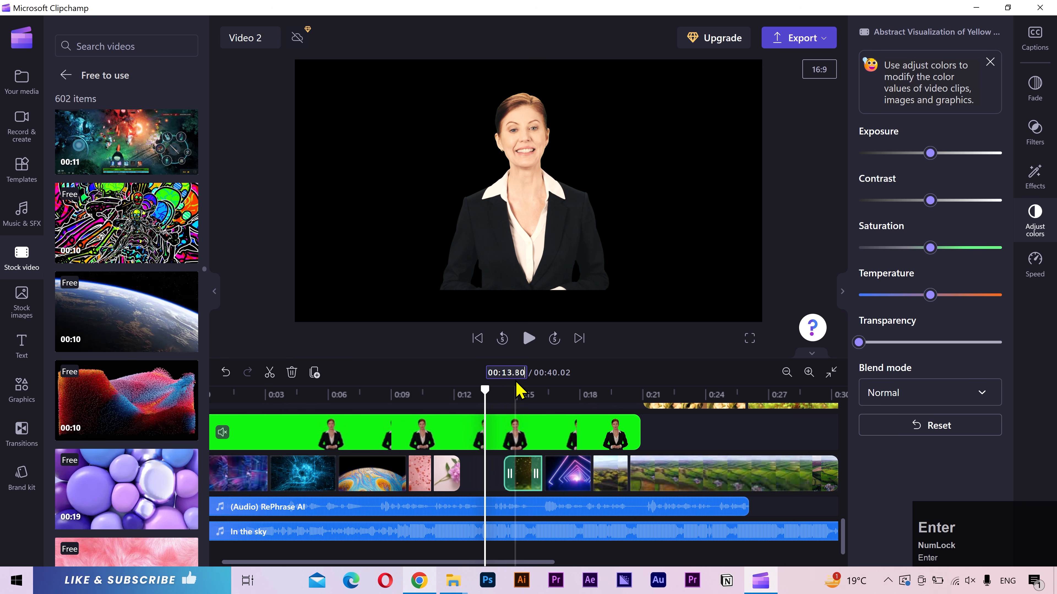
left_click_drag(506, 478, 493, 478)
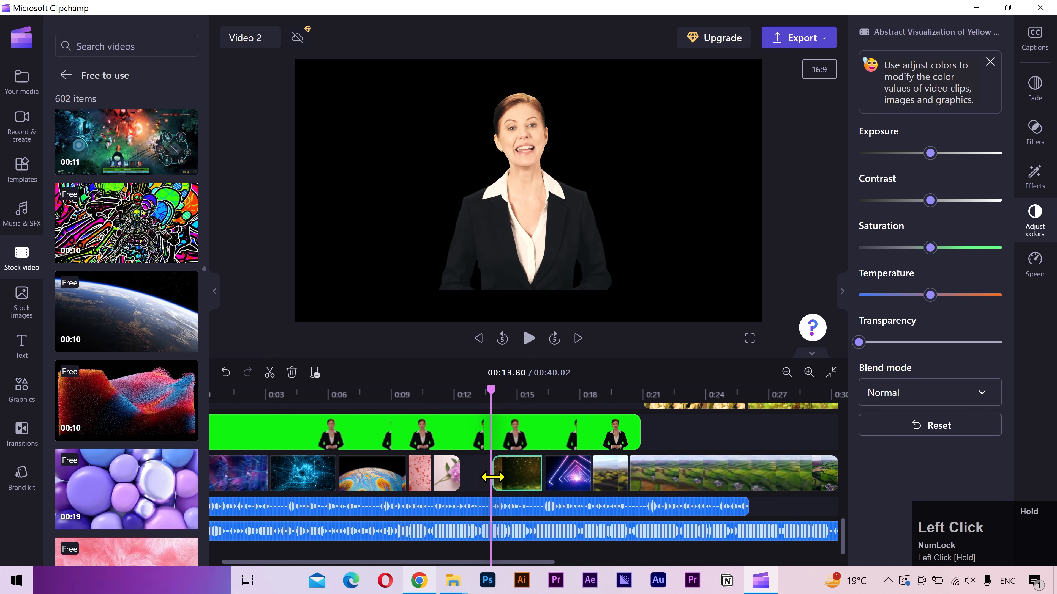
- Place the colorful particle movement clip in the gap before the fireflies, lower it slightly and enlarge it to span the frame's width
left_click_drag(110, 388, 475, 448)
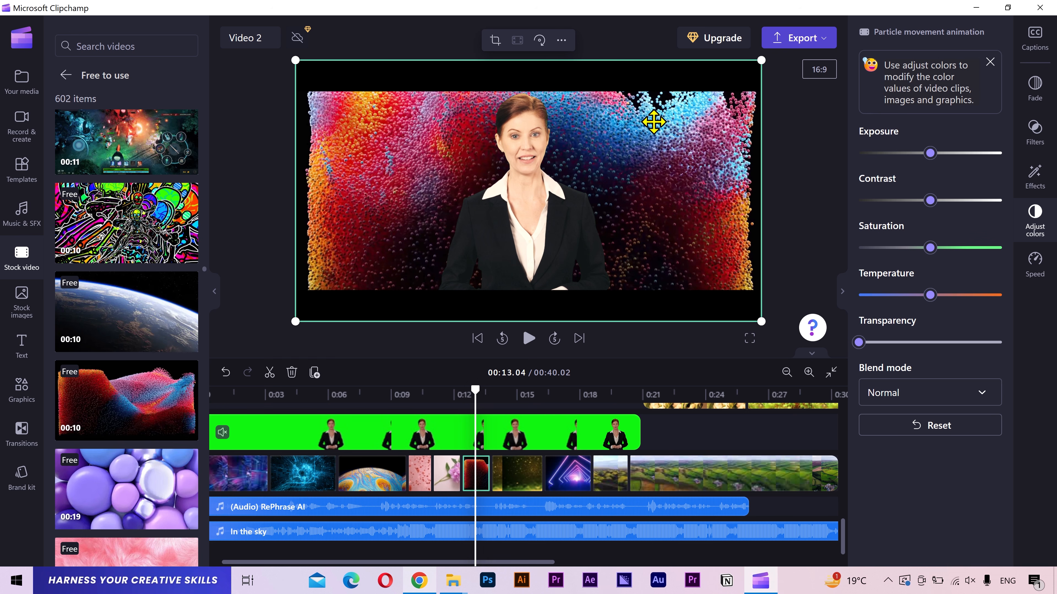
left_click_drag(654, 122, 651, 136)
left_click_drag(592, 122, 590, 126)
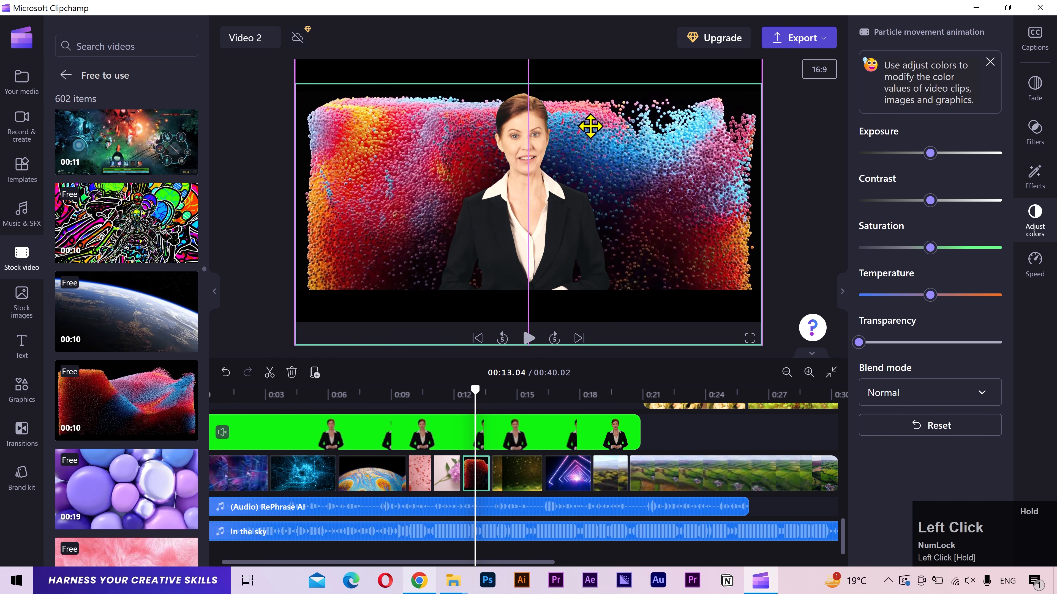
left_click_drag(762, 74, 776, 73)
left_click_drag(601, 100, 577, 111)
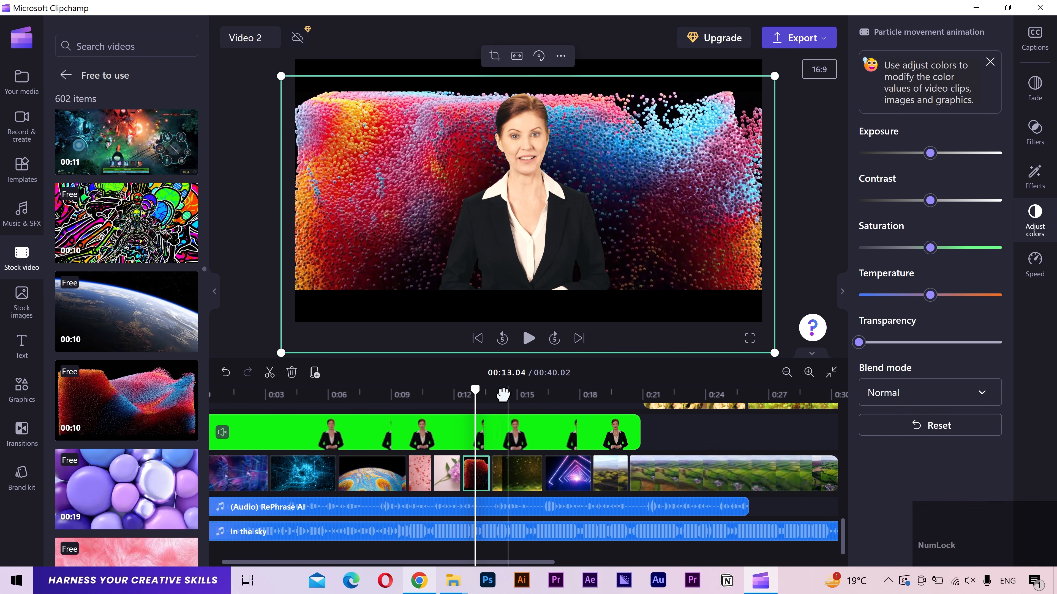
- Trim the end of the fireflies clip back to 00:16.14 and move the neon geometric clip right after it
left_click_drag(475, 390, 538, 391)
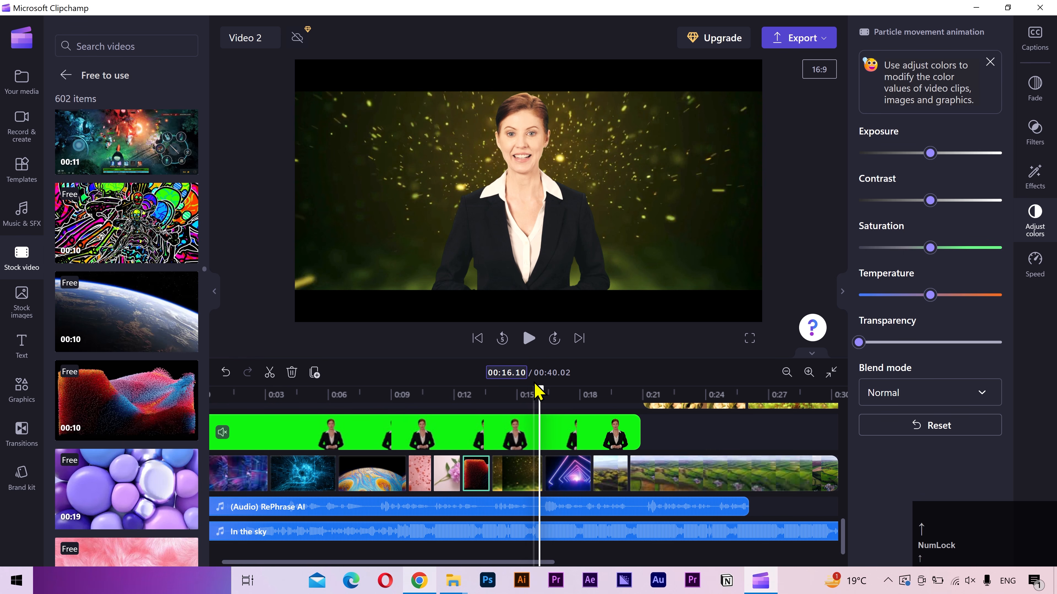
left_click_drag(540, 466, 559, 469)
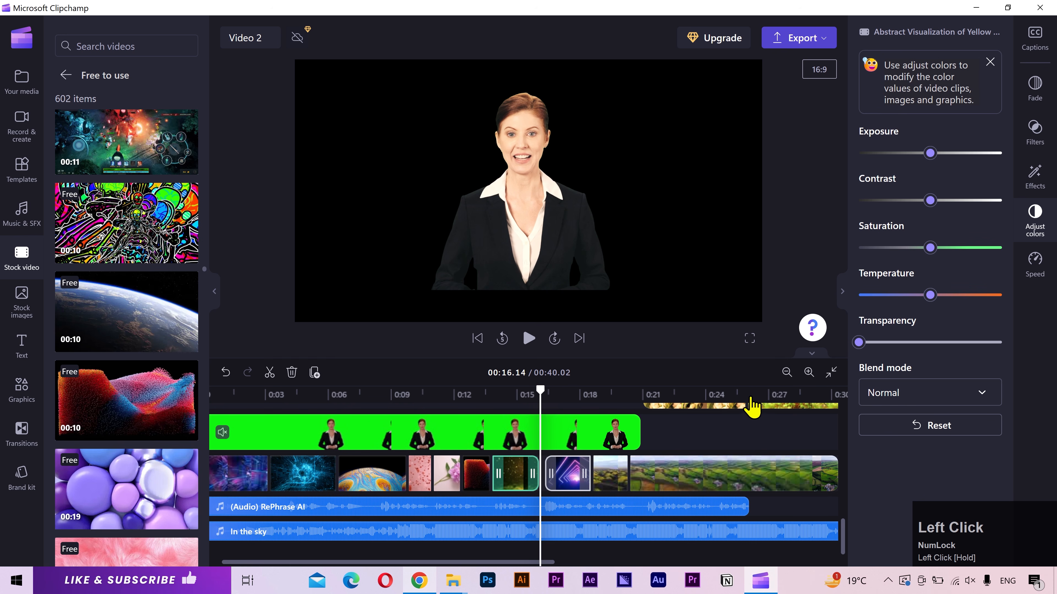
left_click(808, 372)
left_click(808, 371)
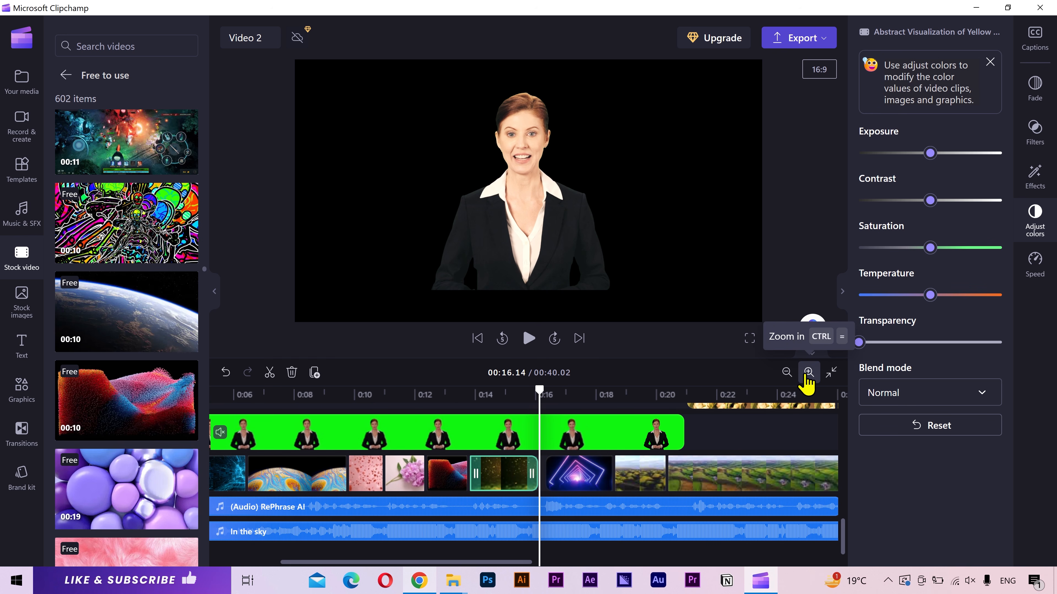
left_click_drag(566, 472, 566, 470)
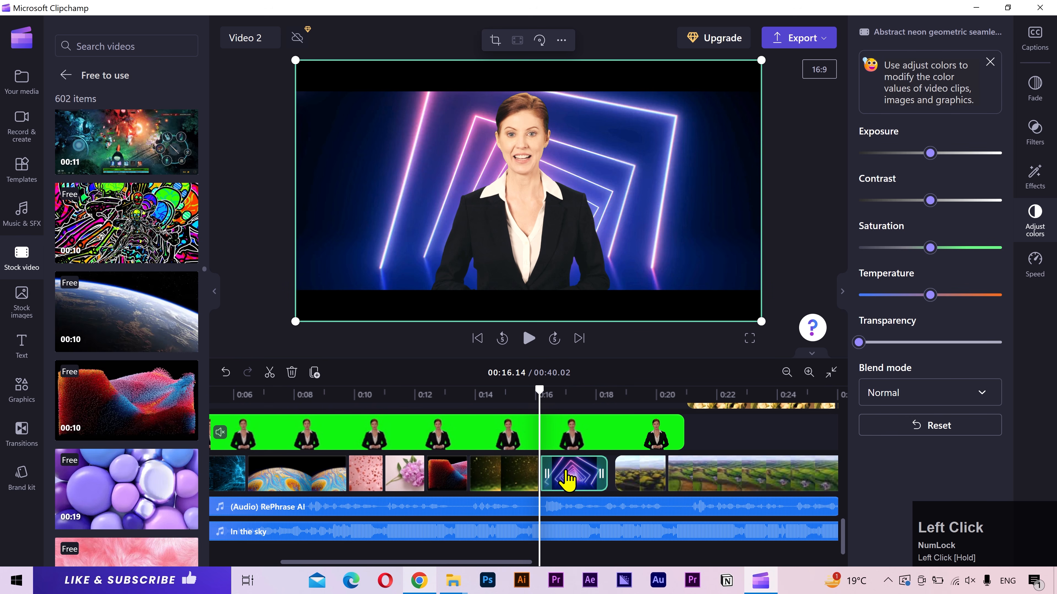
- Trim the end of the neon geometric clip to 00:18.10
left_click(586, 391)
left_click_drag(588, 392, 599, 393)
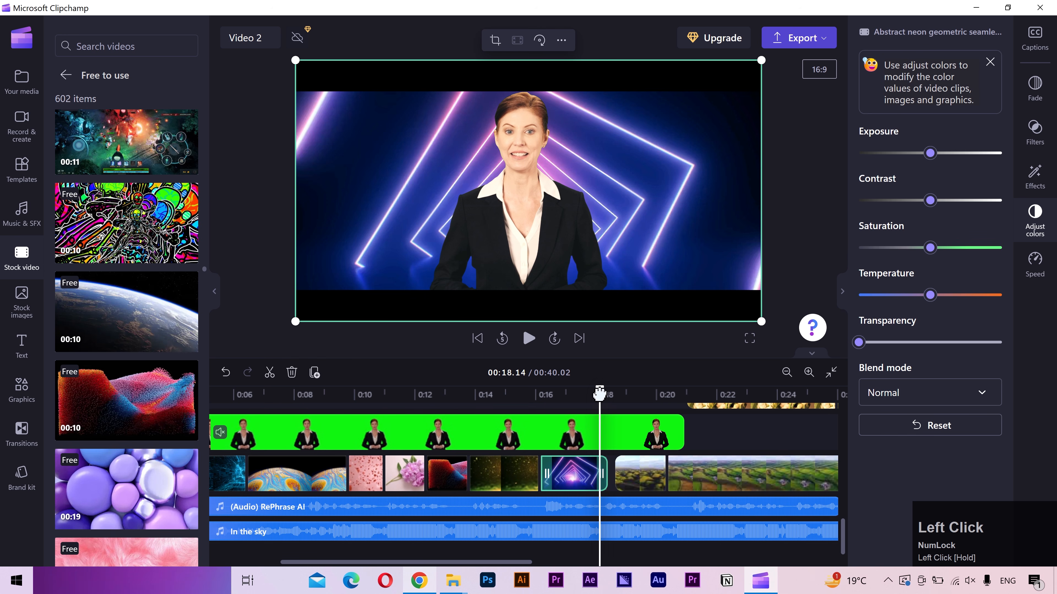
key("space")
left_click(599, 394)
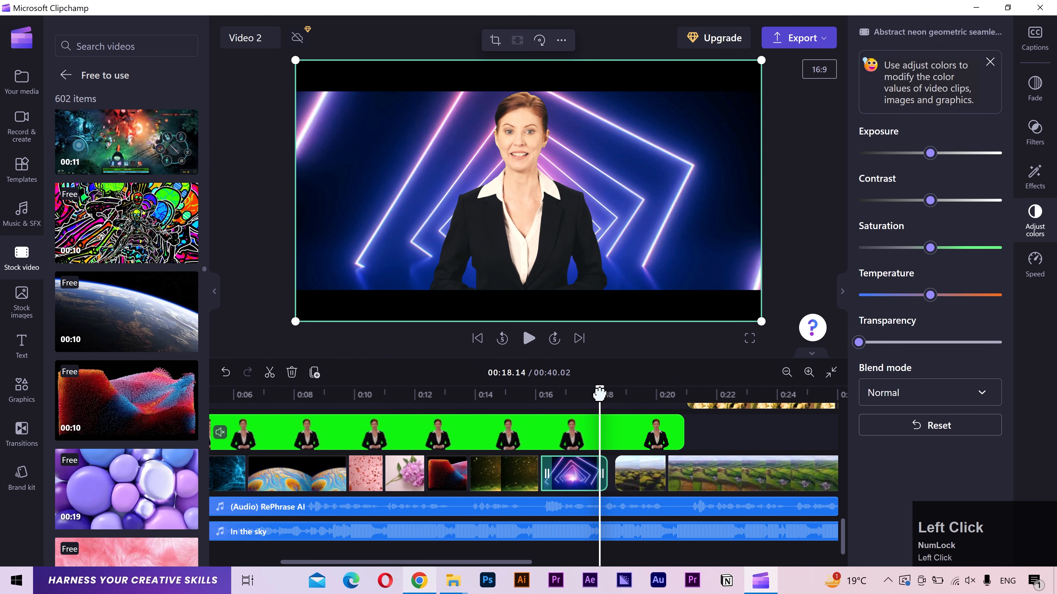
left_click_drag(599, 393, 598, 394)
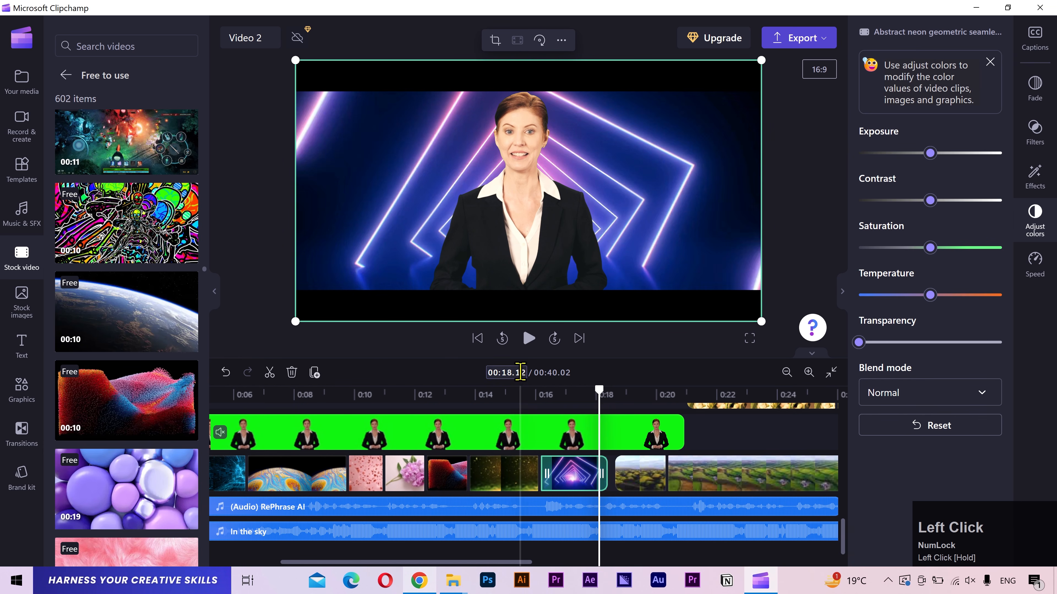
key("Return")
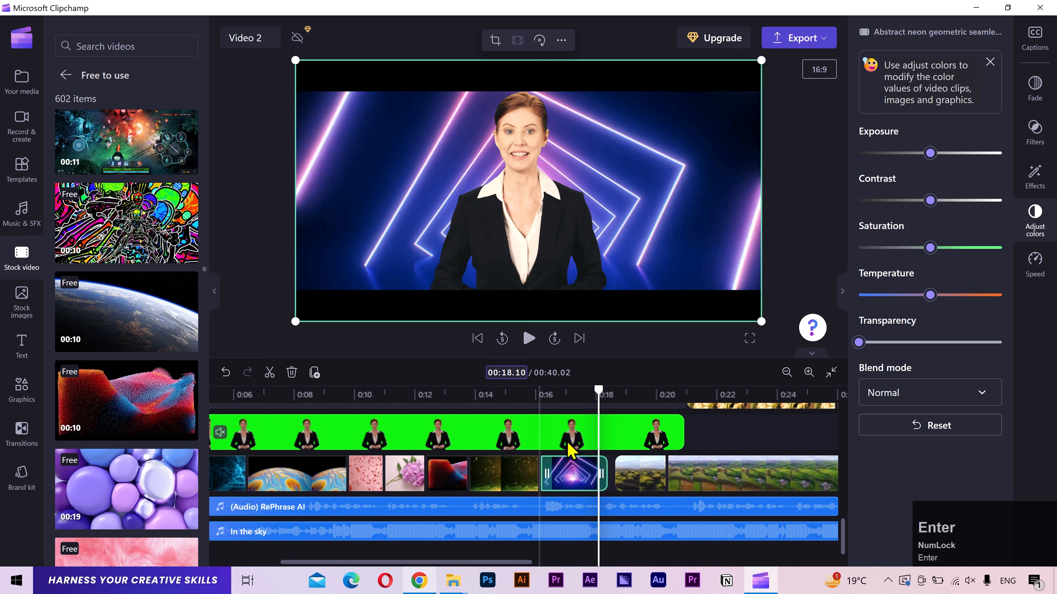
left_click_drag(602, 473, 596, 470)
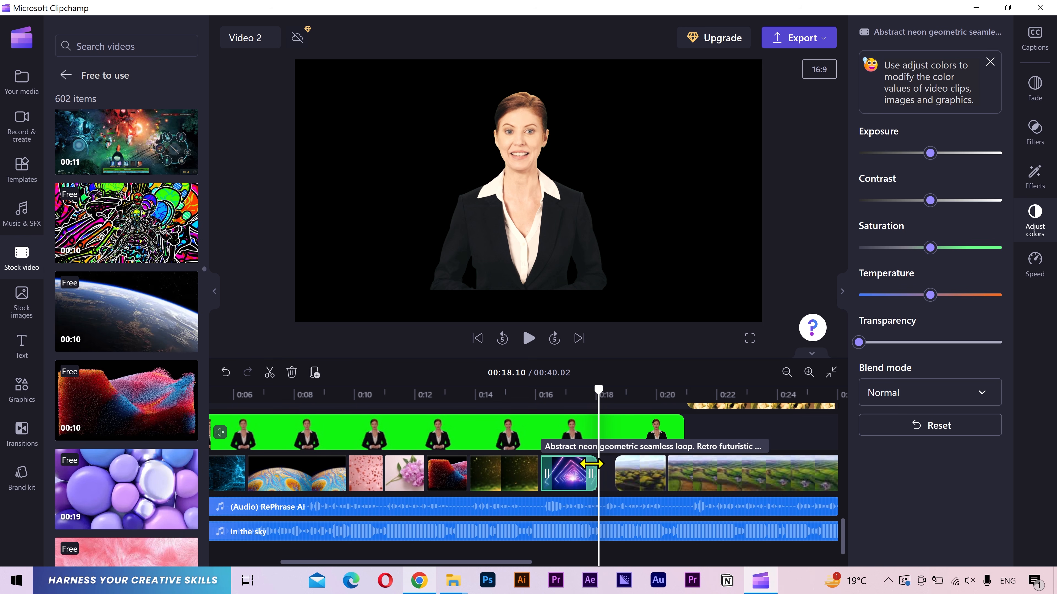
- Trim the end of the liquid sphere clip to 00:08.35 and close the gap before the rose petals clip
left_click(286, 395)
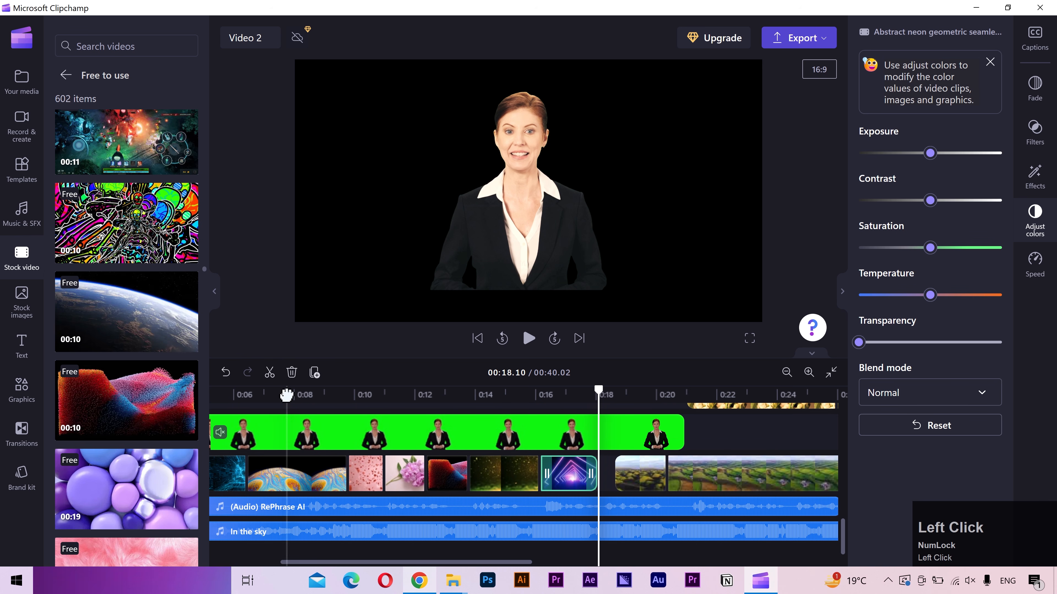
left_click_drag(286, 394, 301, 395)
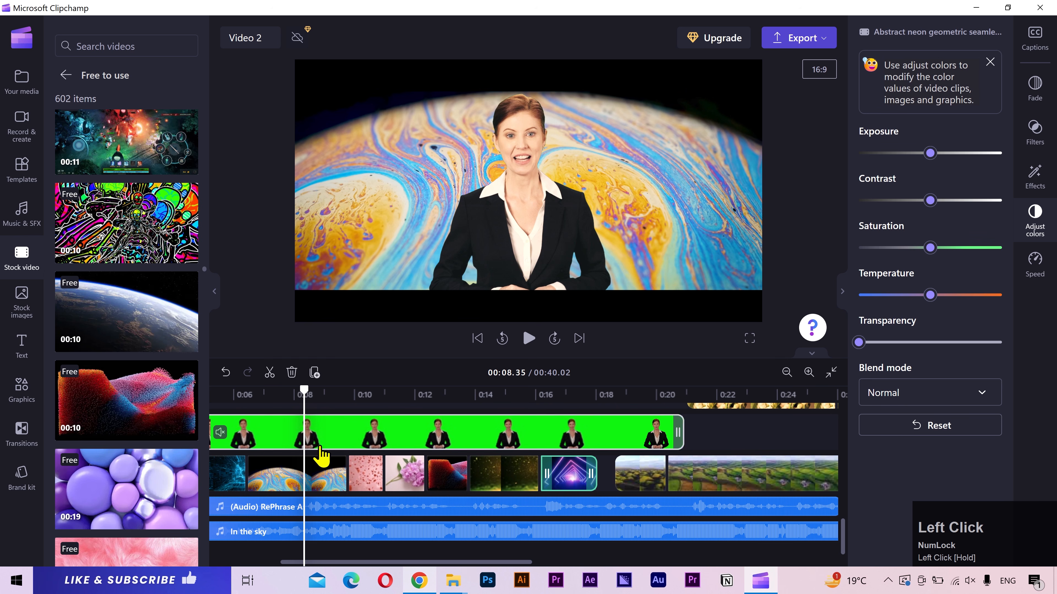
left_click_drag(343, 464, 295, 463)
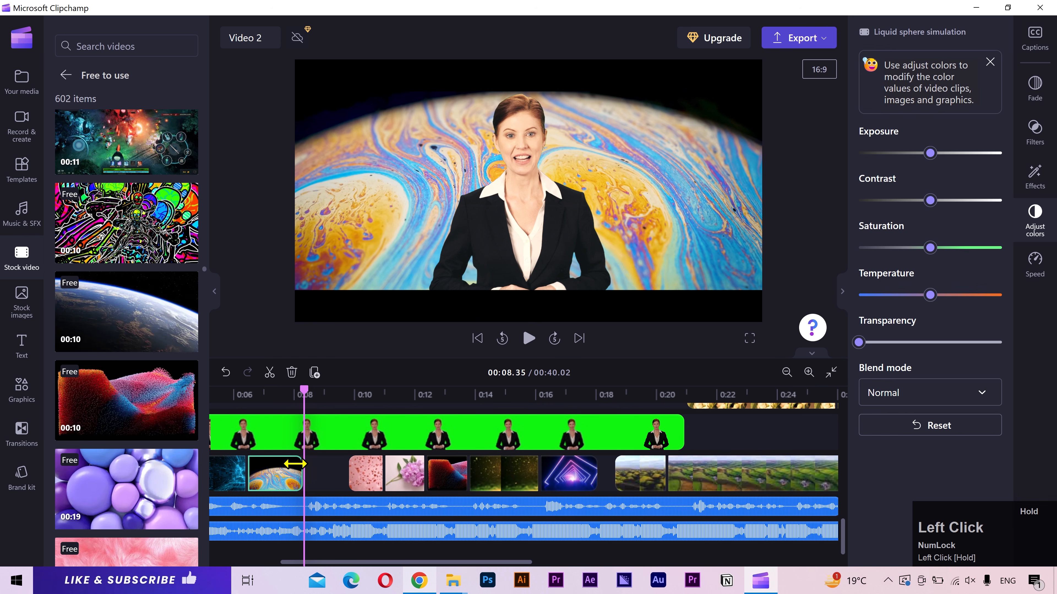
left_click(326, 474)
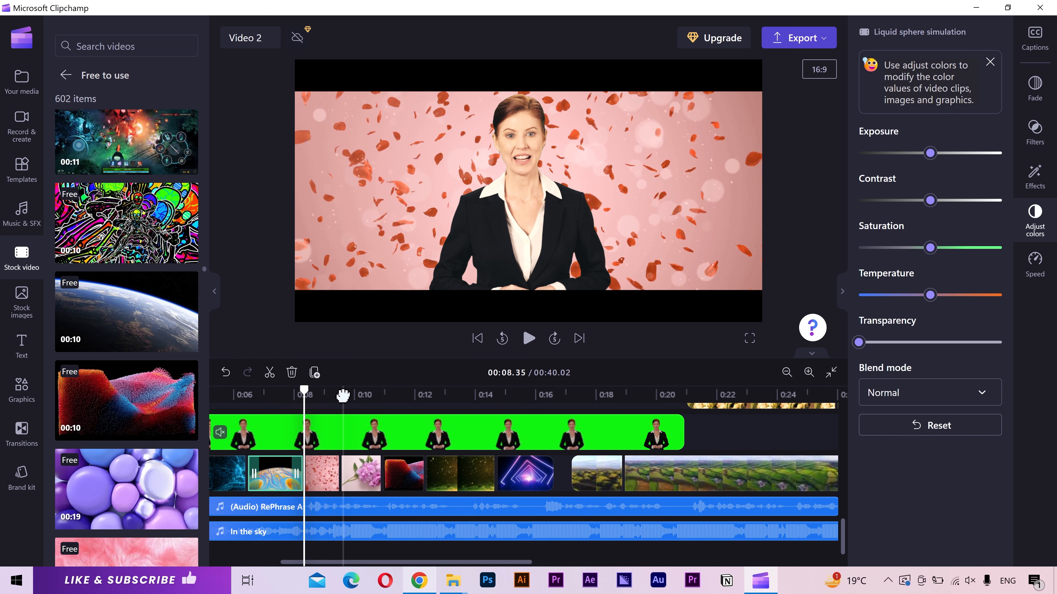
- Set the end of the rose petals clip to 00:09.80 and move the peony bouquet clip right after it
left_click(342, 395)
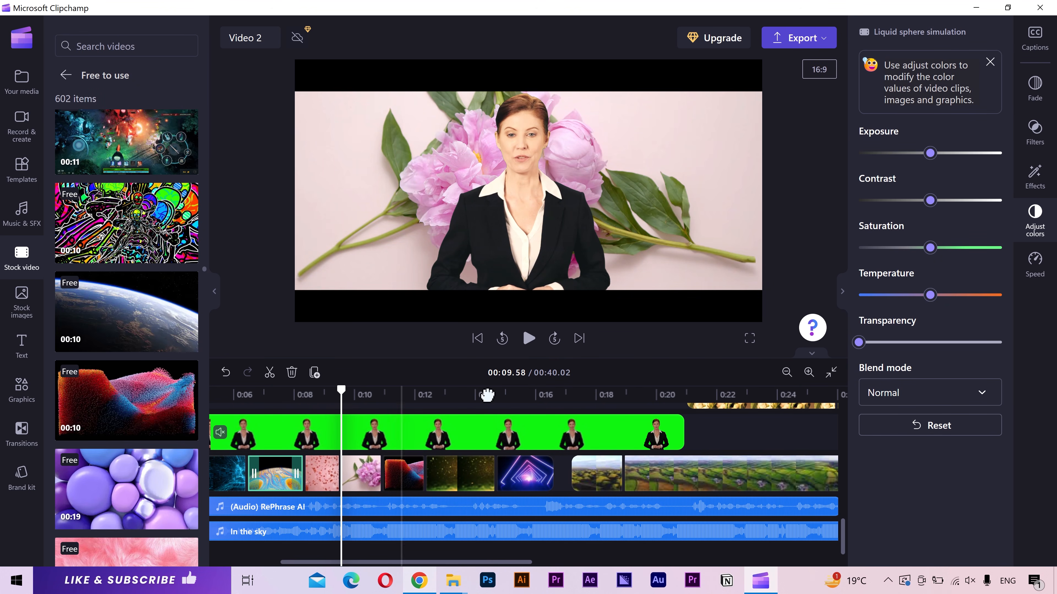
left_click(490, 441)
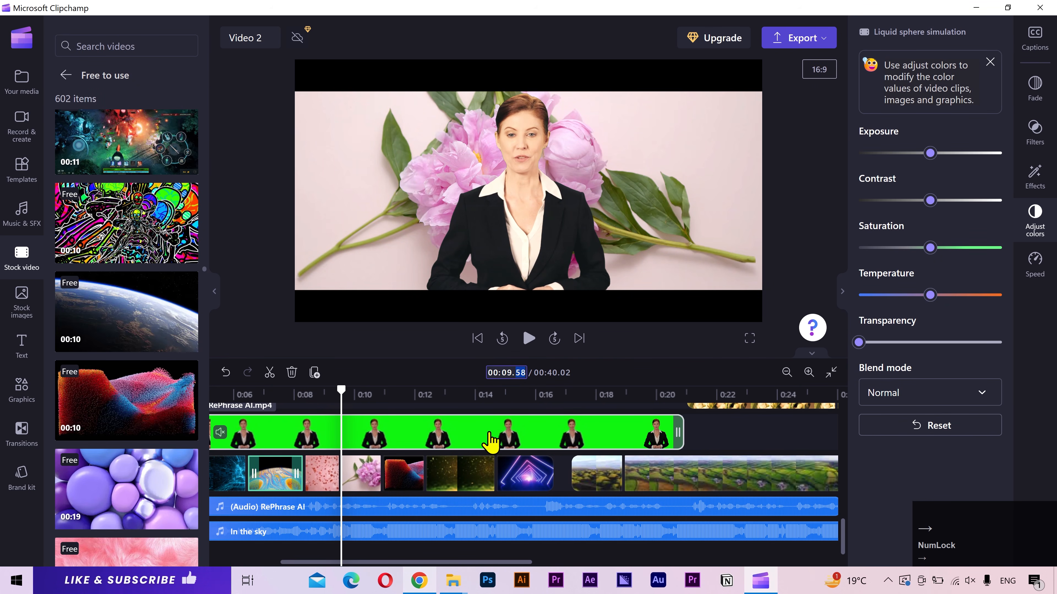
type("80")
key("Return")
left_click_drag(350, 478, 340, 478)
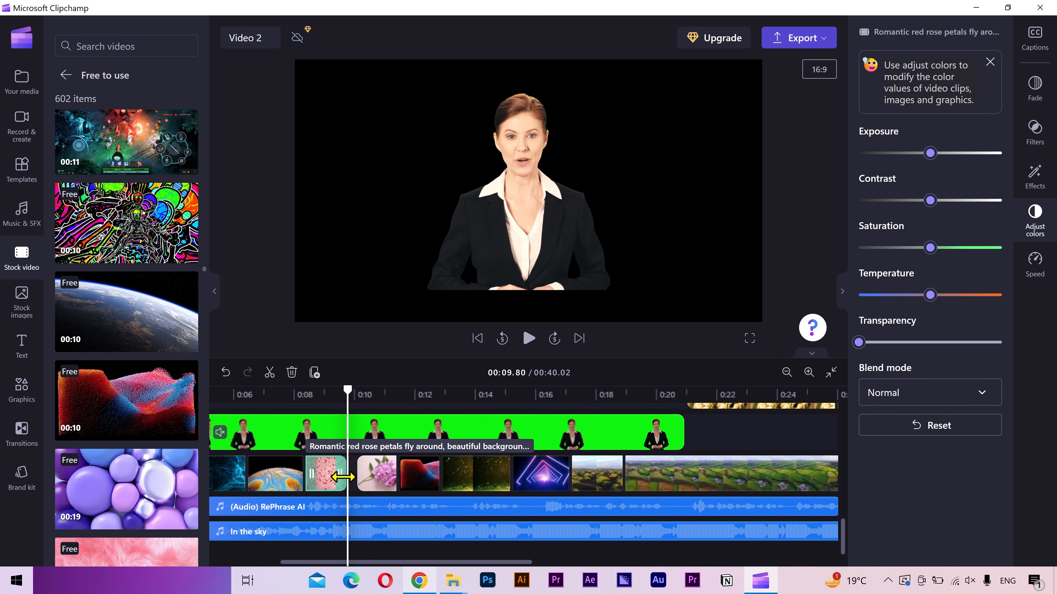
left_click_drag(375, 475, 366, 474)
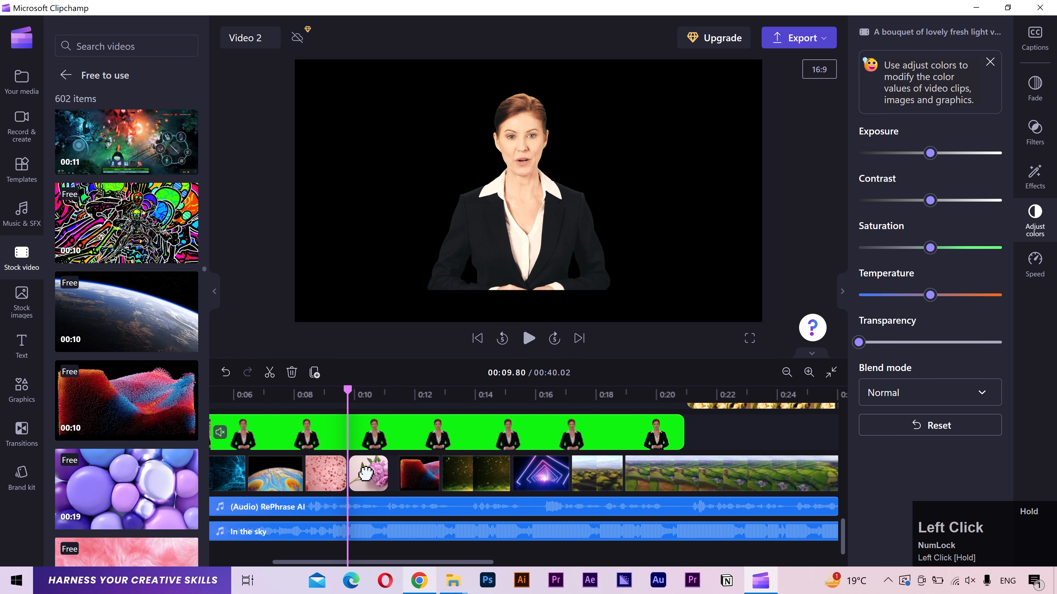
- Trim the end of the peony bouquet clip to 00:11.00 and move the particle movement clip right after it
left_click_drag(389, 393, 384, 394)
key("Right")
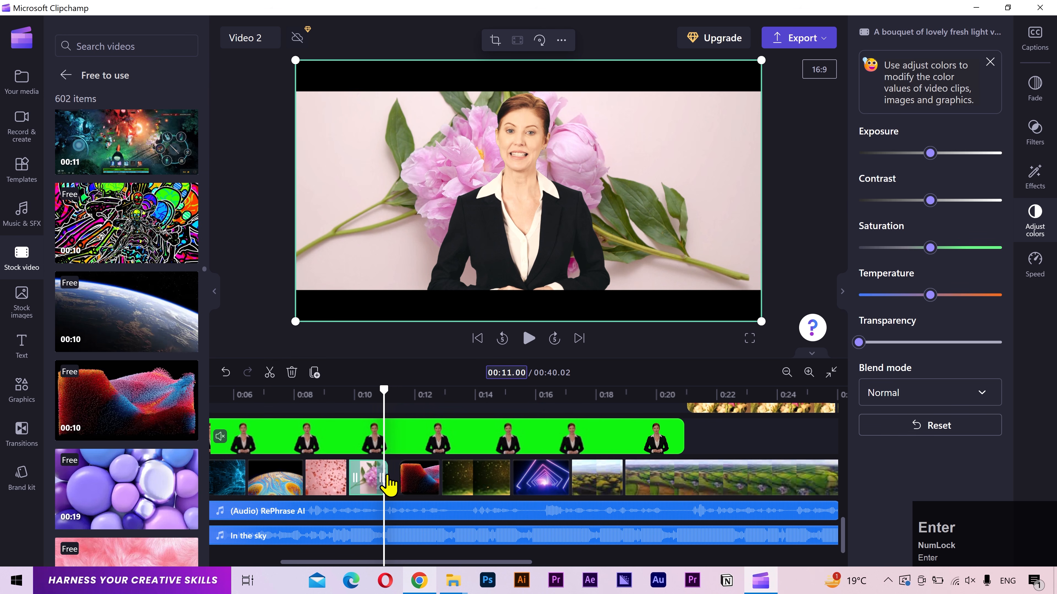
left_click_drag(386, 475, 374, 472)
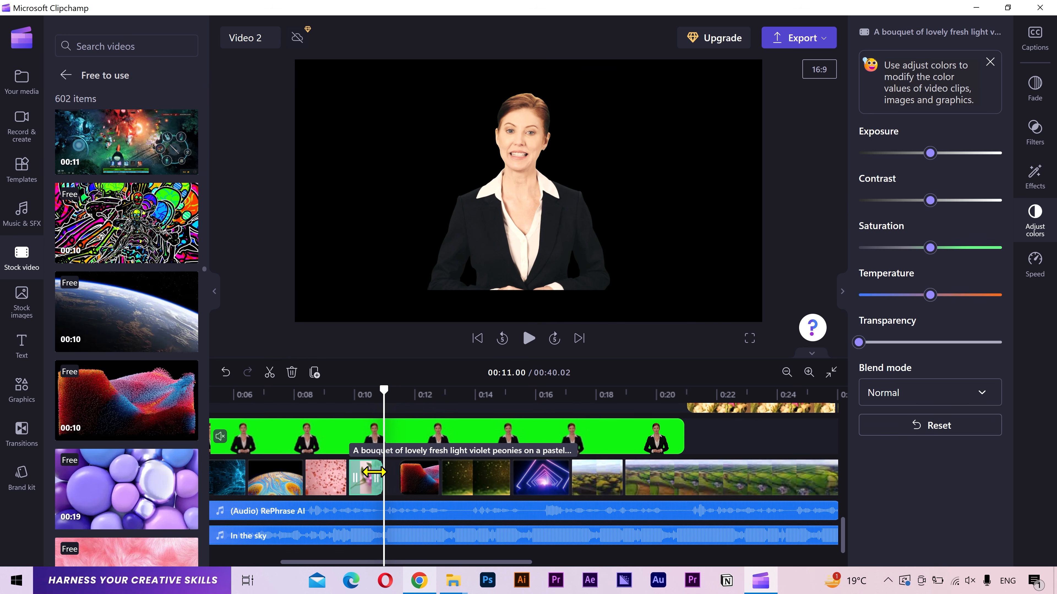
left_click(406, 486)
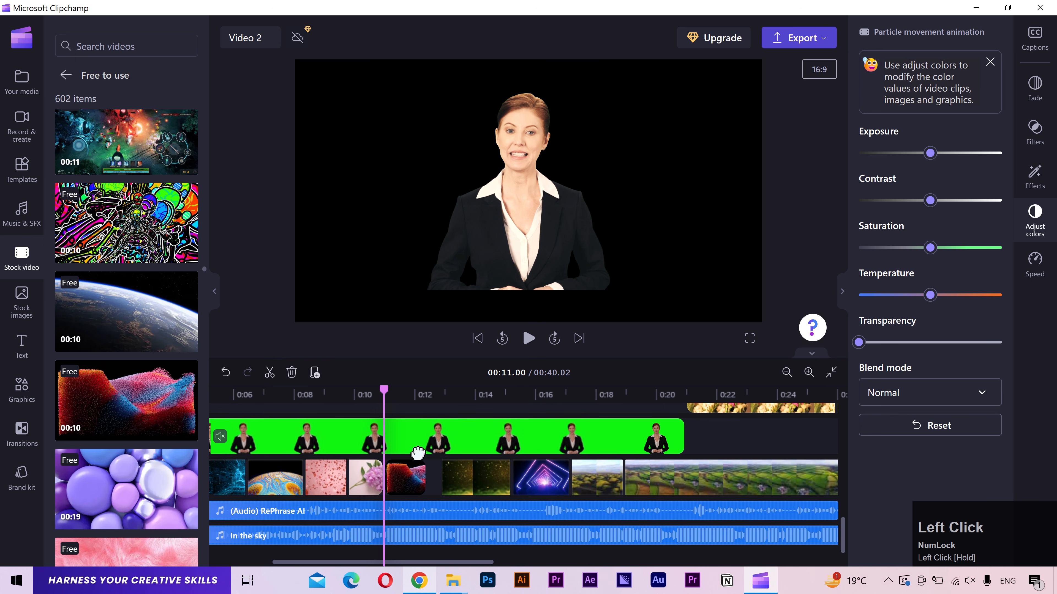
- Set the end of the particle movement clip to 00:12.38 and bring the fireflies clip right up against it
left_click(427, 391)
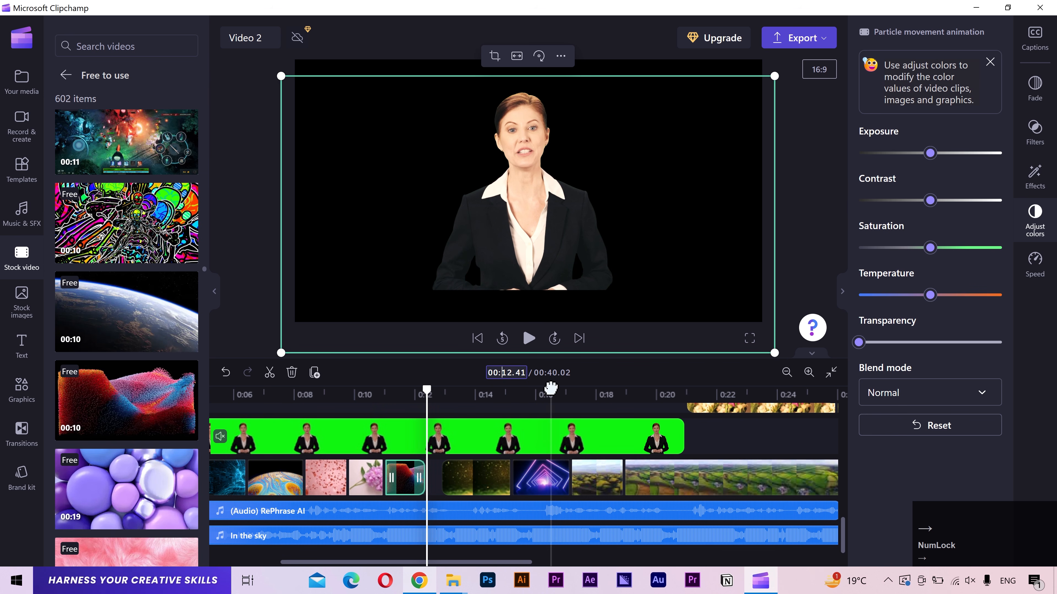
key("Return")
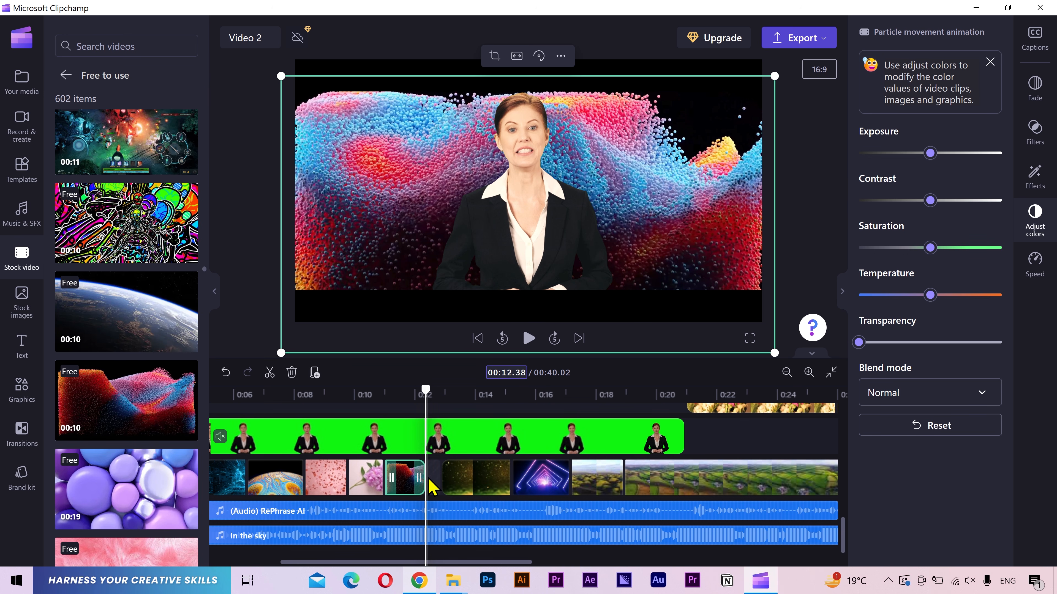
mouse_move(422, 476)
left_mouse_down()
mouse_move(454, 477)
mouse_move(441, 478)
left_mouse_up()
left_click(468, 393)
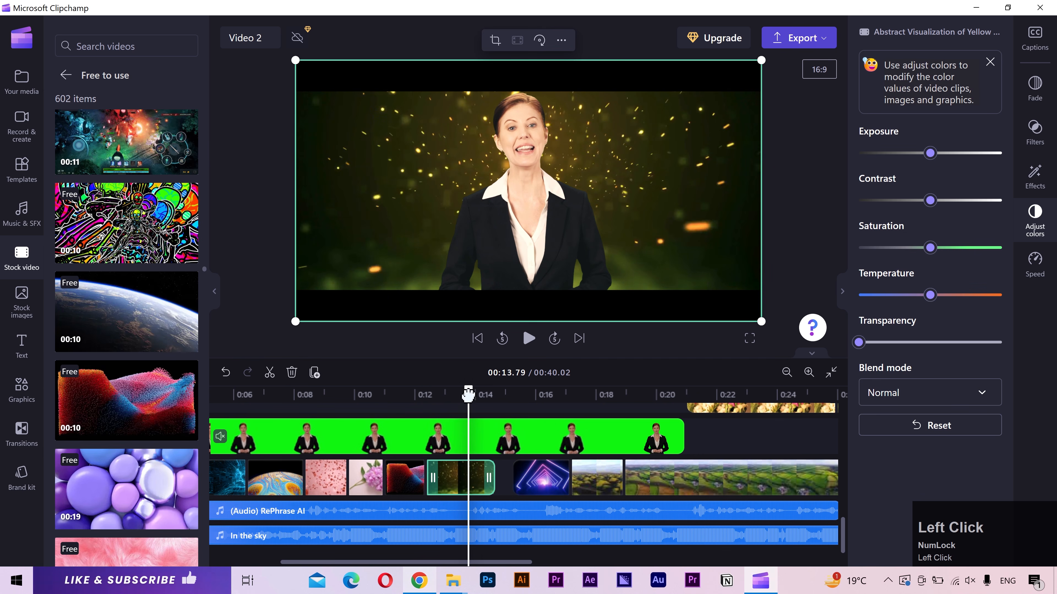
left_click_drag(477, 393, 537, 393)
key("Return")
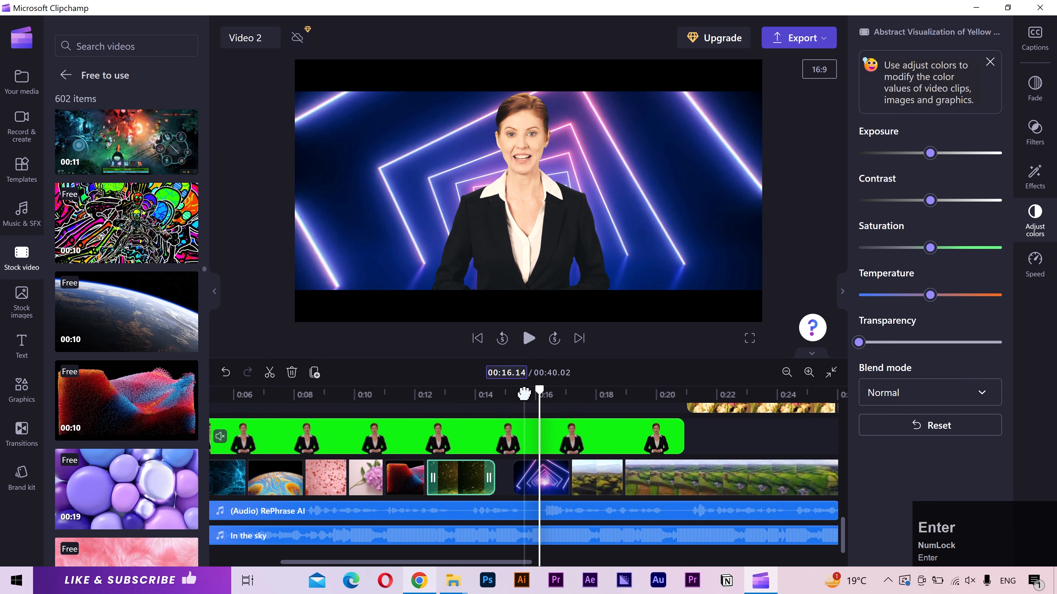
left_click_drag(492, 471, 473, 466)
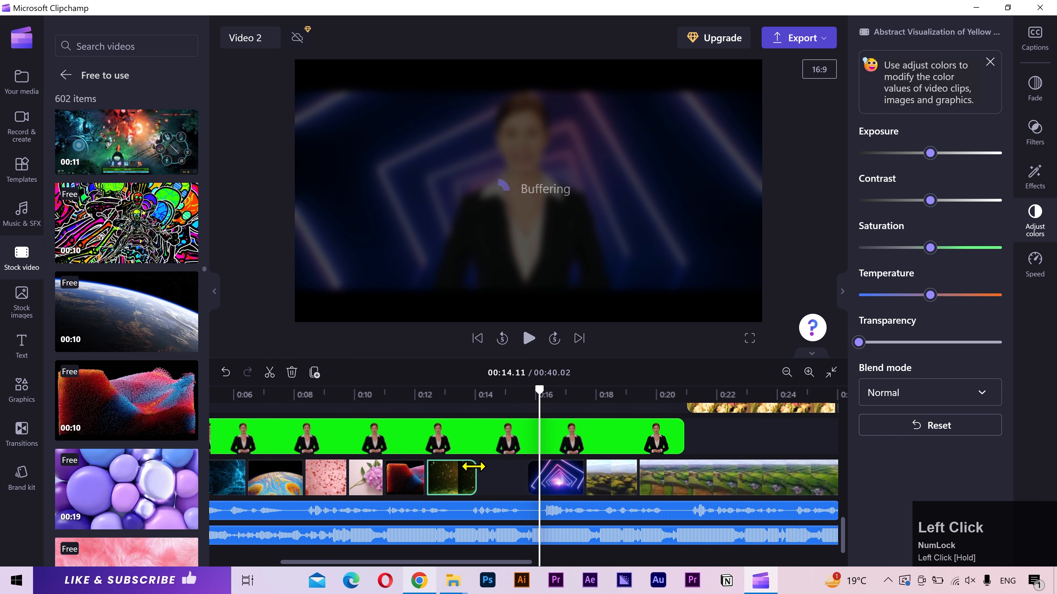
key("ctrl+z")
- Move the neon geometric clip directly against the end of the fireflies clip
left_click(555, 489)
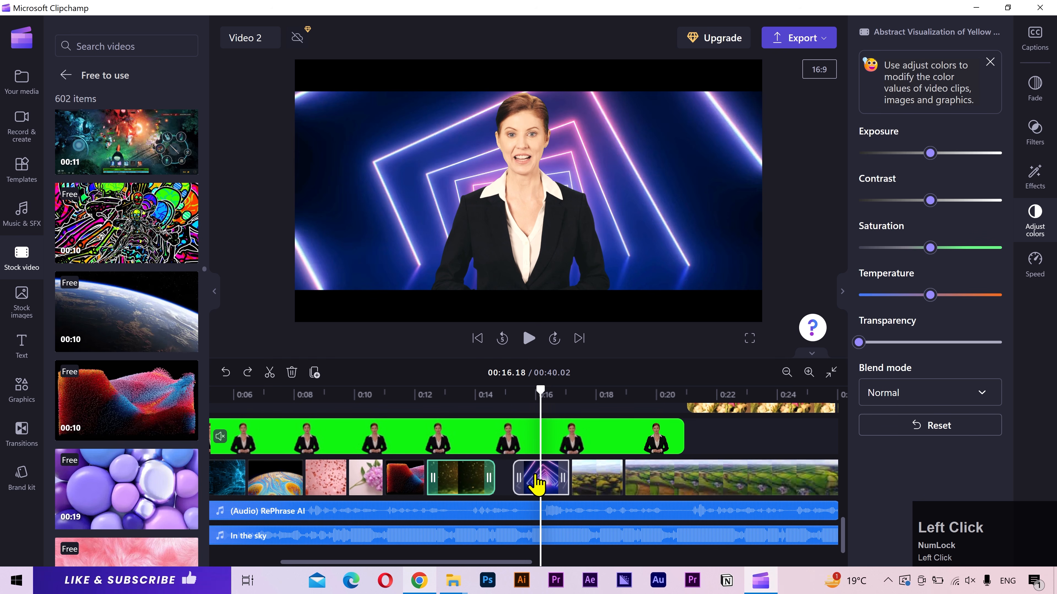
left_click_drag(538, 482, 522, 479)
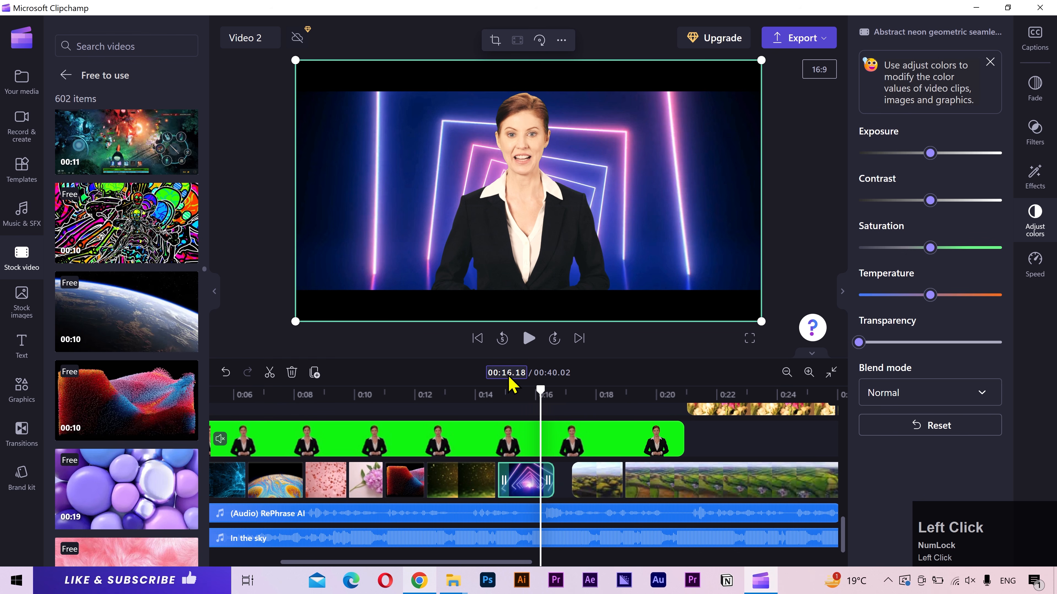
- Trim the end of the neon geometric clip to 00:16.14 and place the grassy field clip right after it
key("Left")
key("Right")
key("Return")
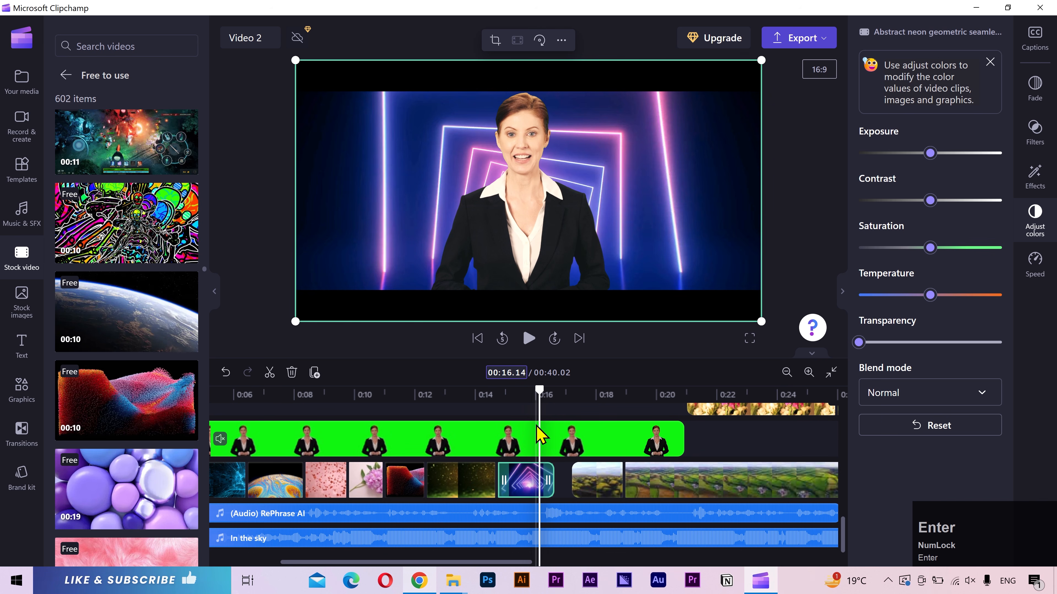
left_click_drag(540, 481, 566, 483)
- Extend the end of the grassy field clip to 00:18.10 and move the aerial countryside clip right after it
left_click(589, 393)
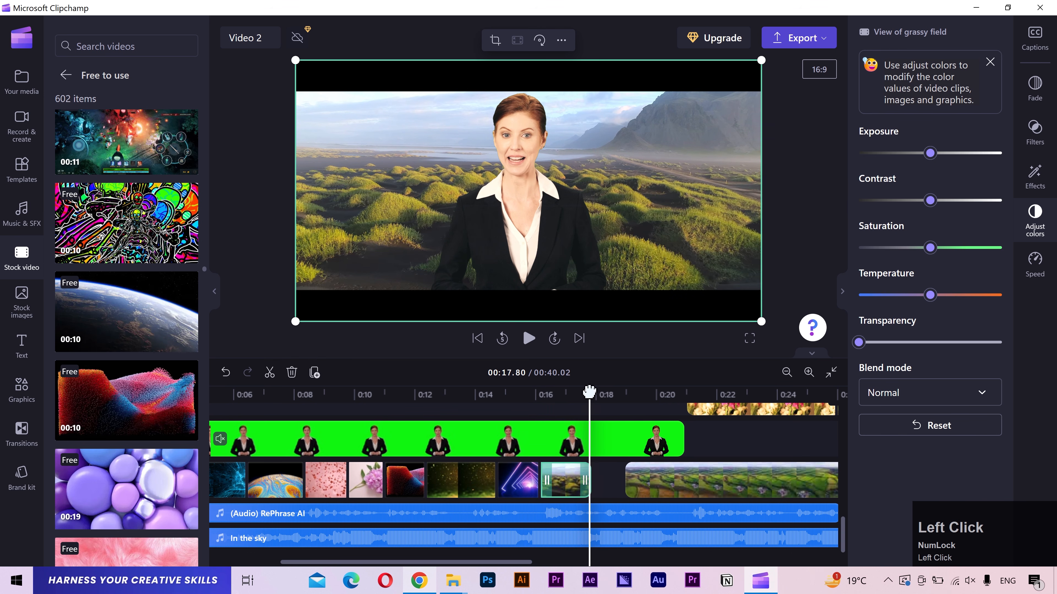
left_click_drag(596, 396, 595, 395)
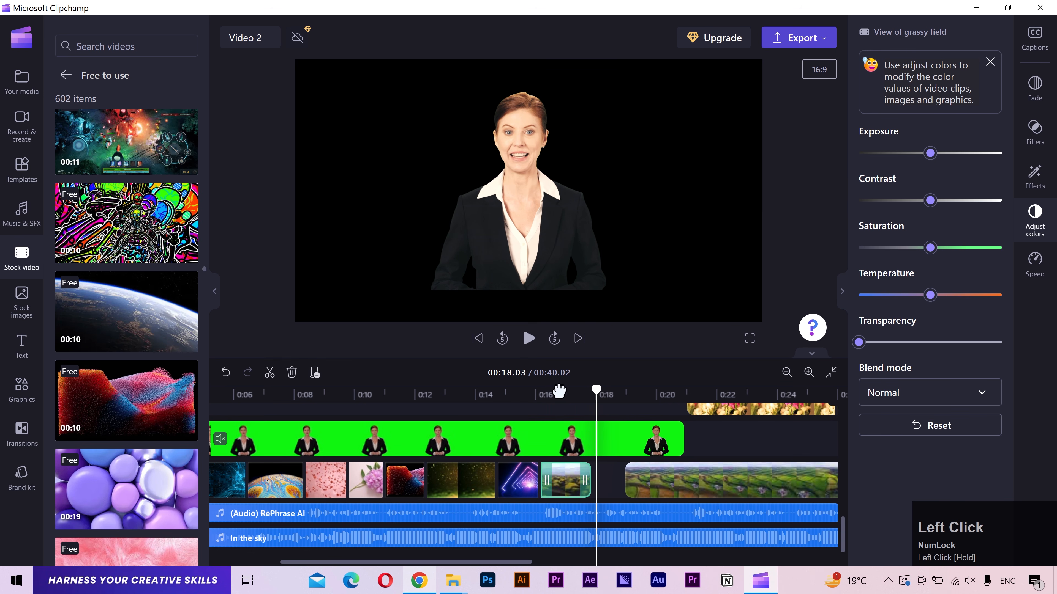
key("Left")
key("Left")
key("Return")
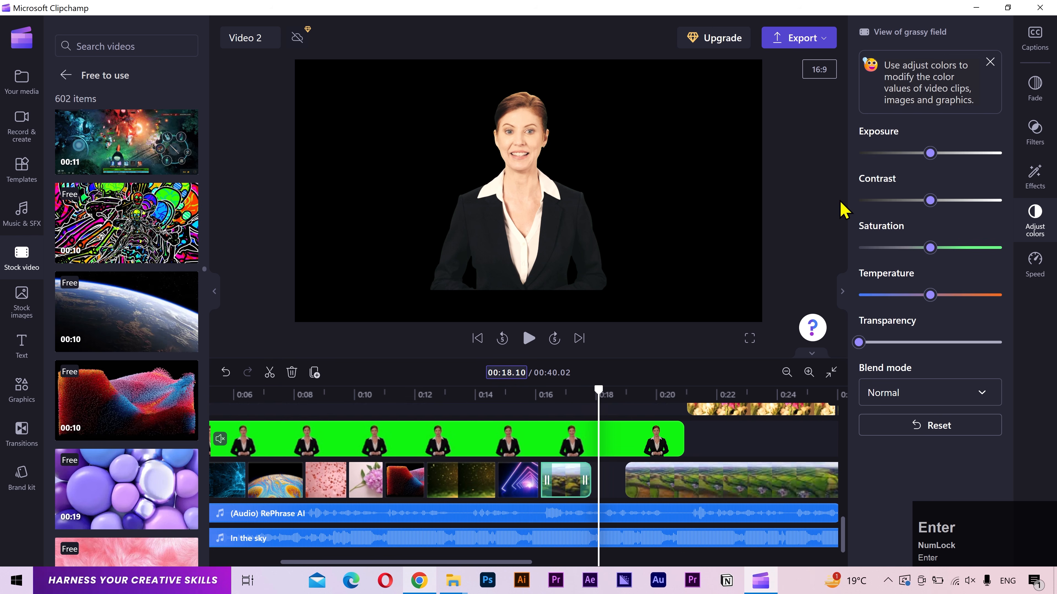
left_click(520, 373)
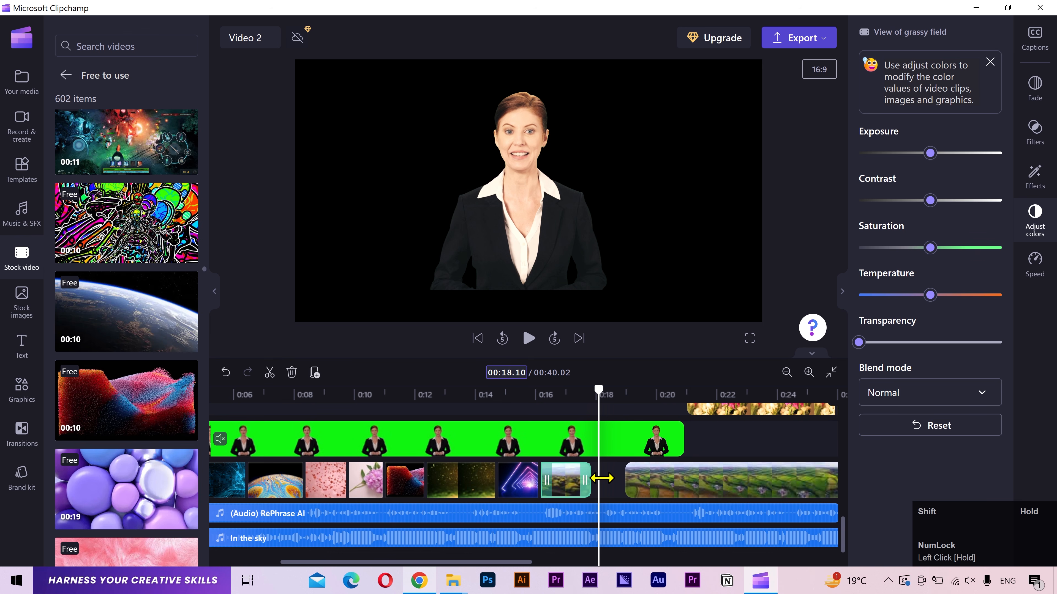
left_click_drag(592, 479, 597, 480)
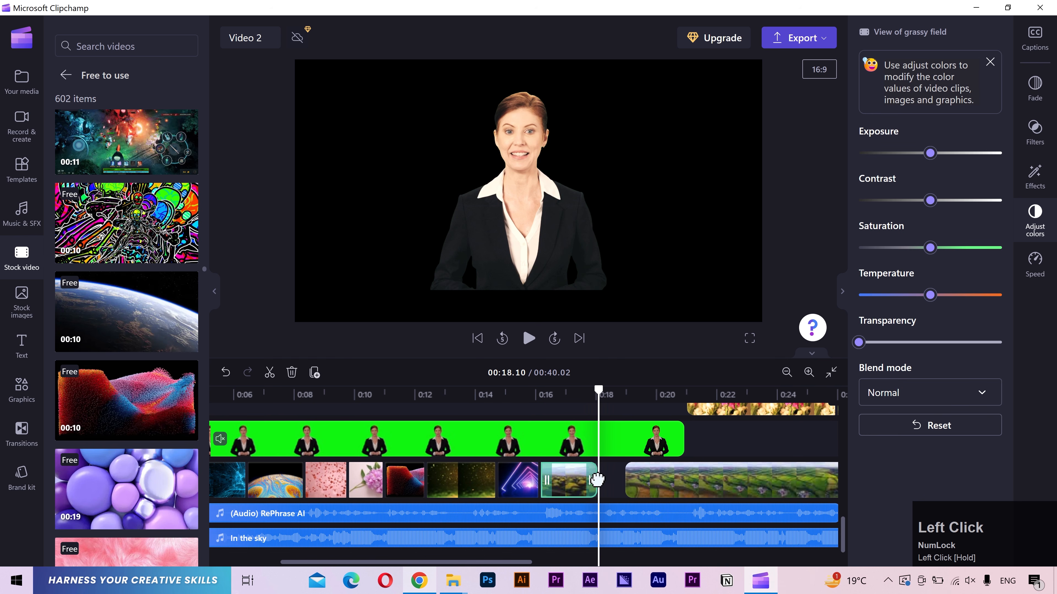
left_click_drag(672, 488, 648, 483)
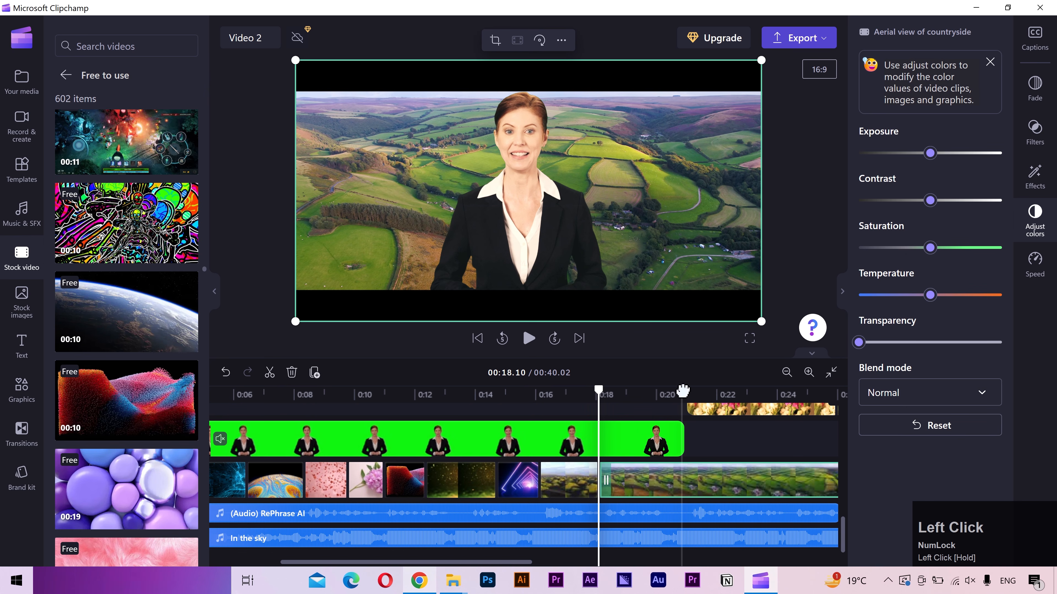
- Split the aerial countryside clip at 00:21.00 and delete the part beyond the presenter clip
left_click(683, 390)
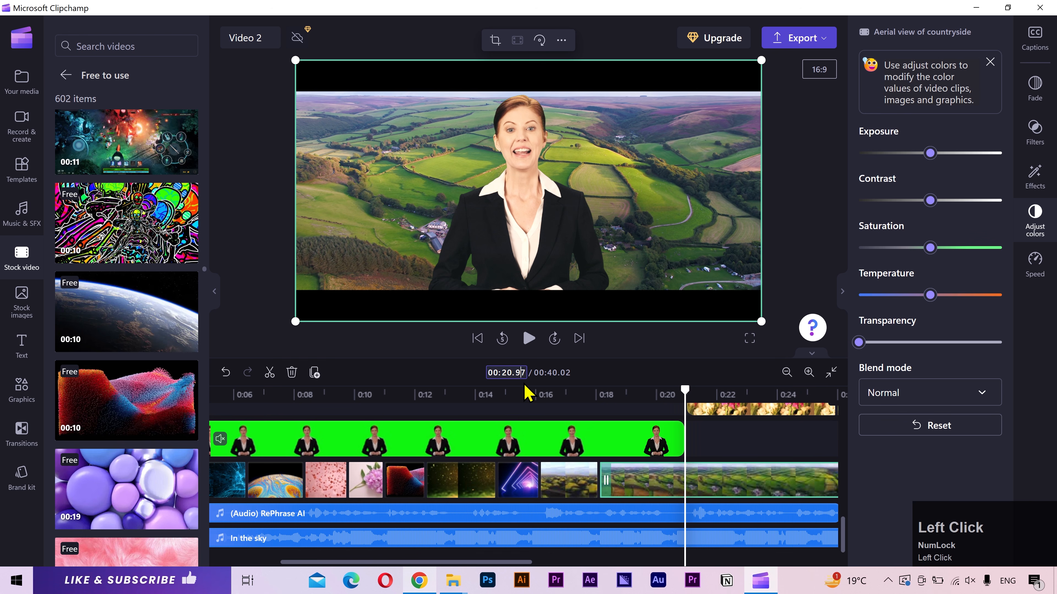
type("00")
key("Return")
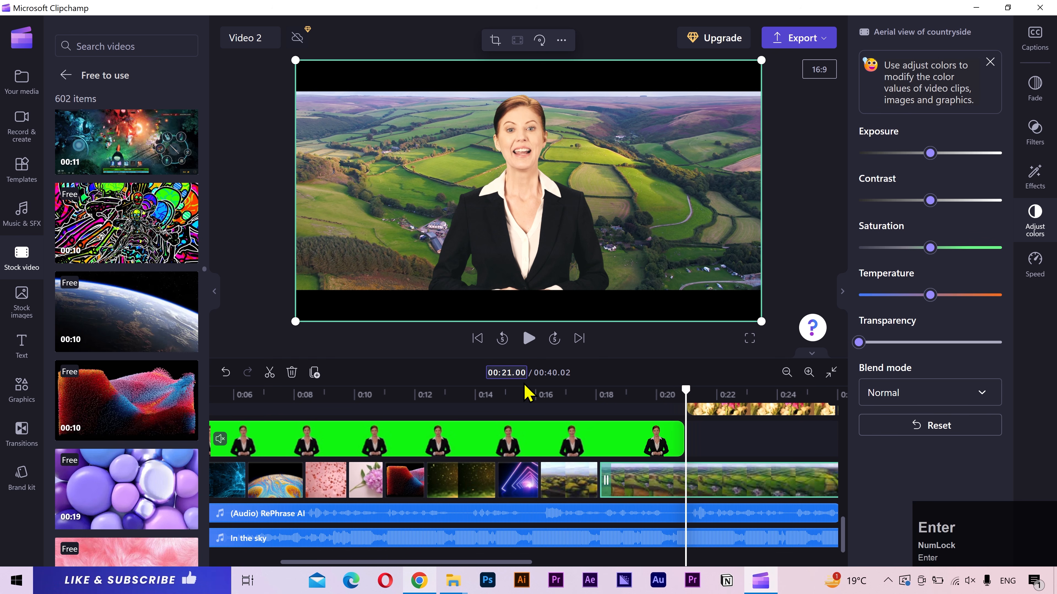
key("s")
left_click(748, 480)
key("Delete")
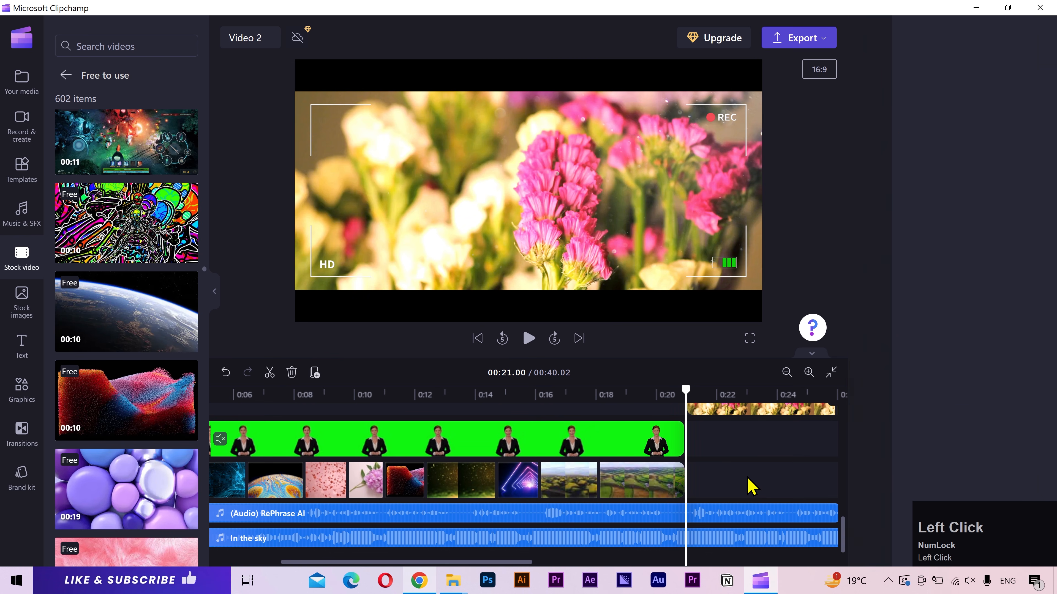
- Play the timeline from the start to review how the backgrounds change behind the presenter
left_click(229, 393)
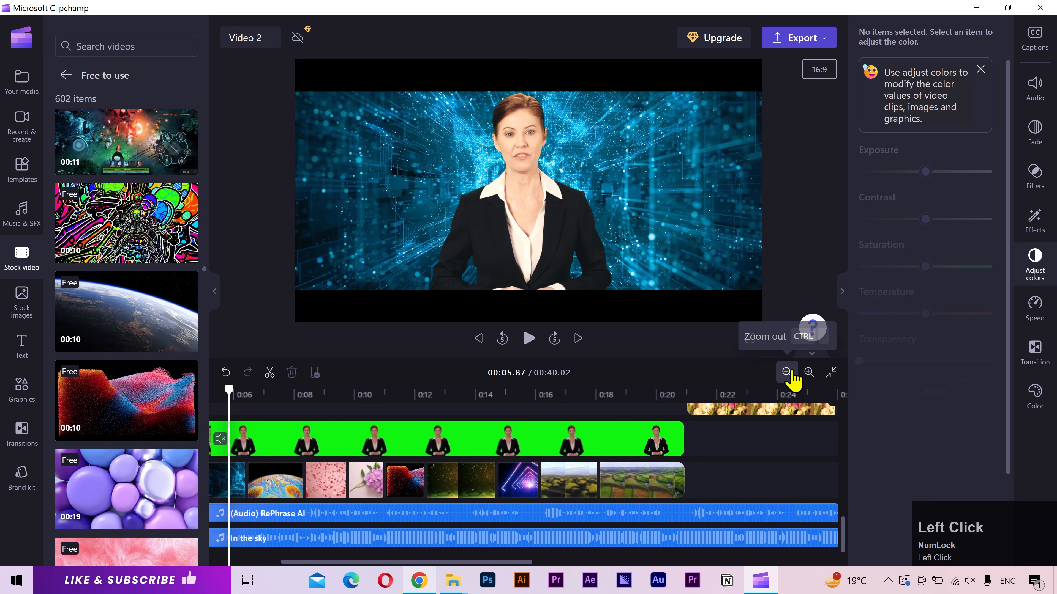
left_click(787, 372)
left_click(787, 373)
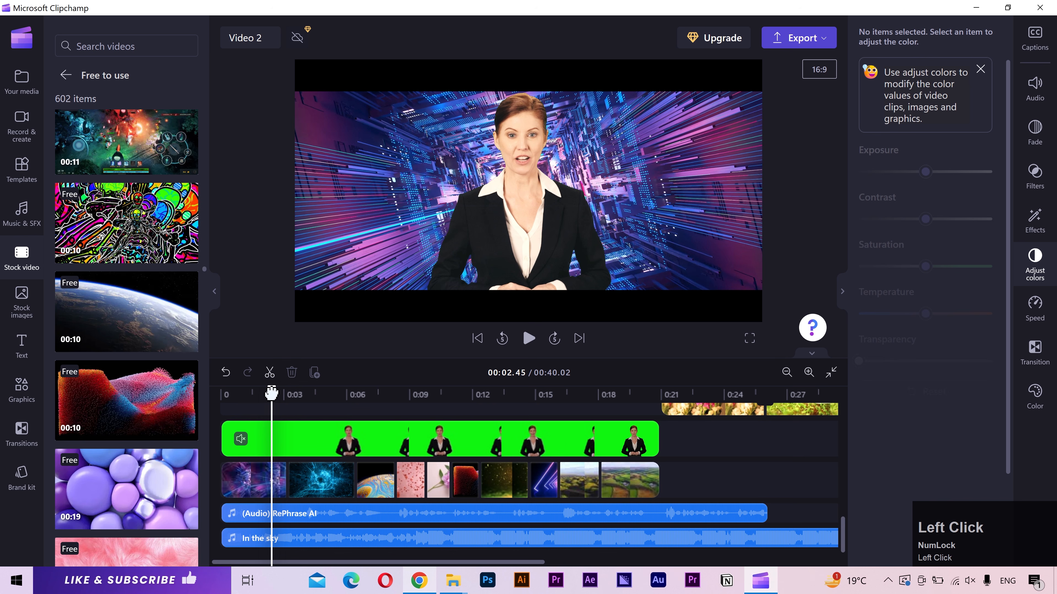
left_click(217, 309)
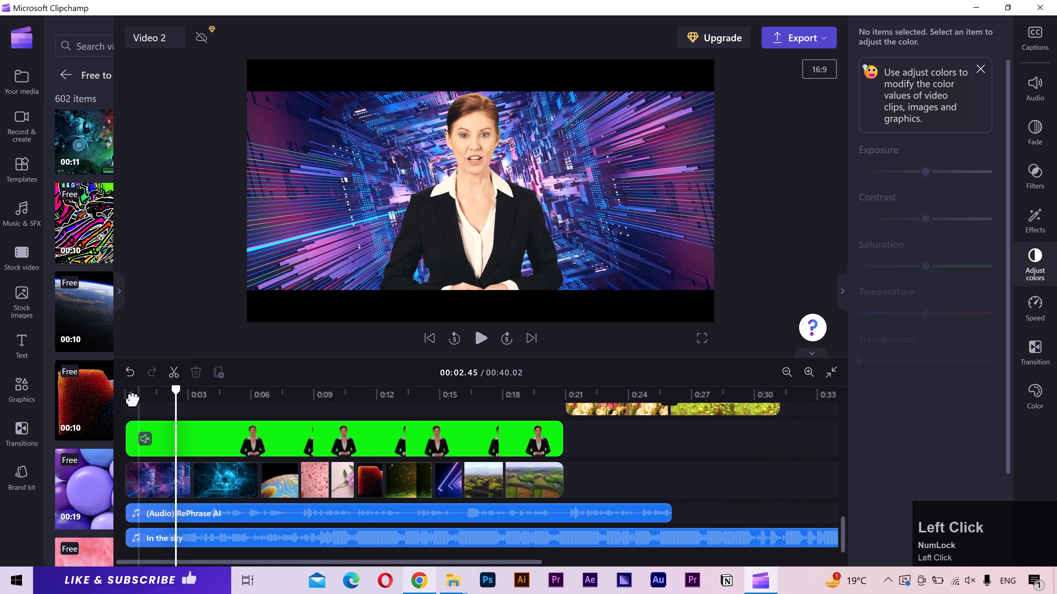
left_click_drag(109, 394, 169, 394)
left_click(1028, 268)
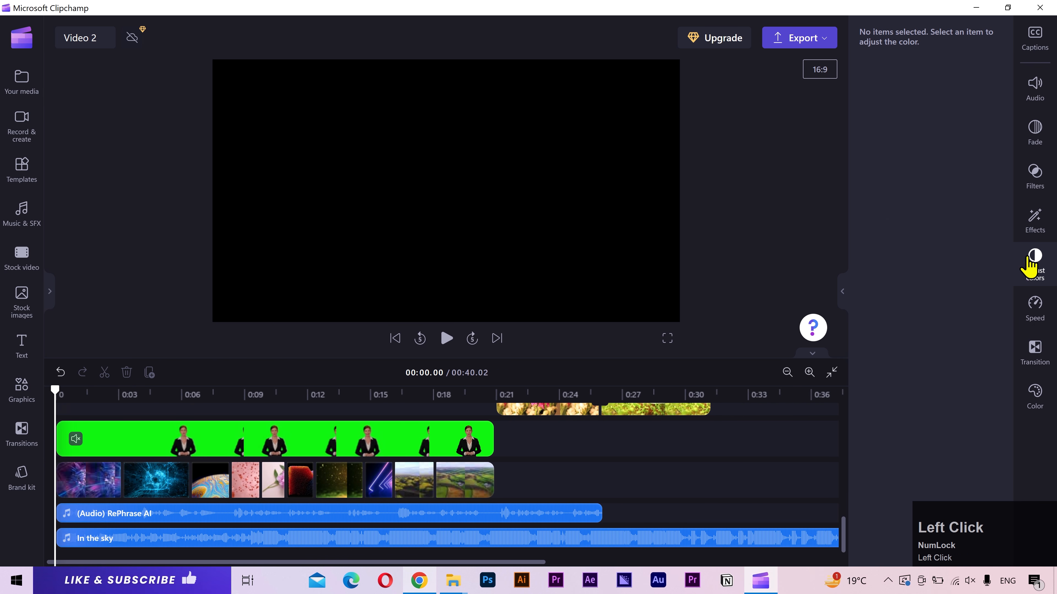
mouse_move(57, 396)
left_mouse_down()
mouse_move(43, 392)
mouse_move(54, 393)
left_mouse_up()
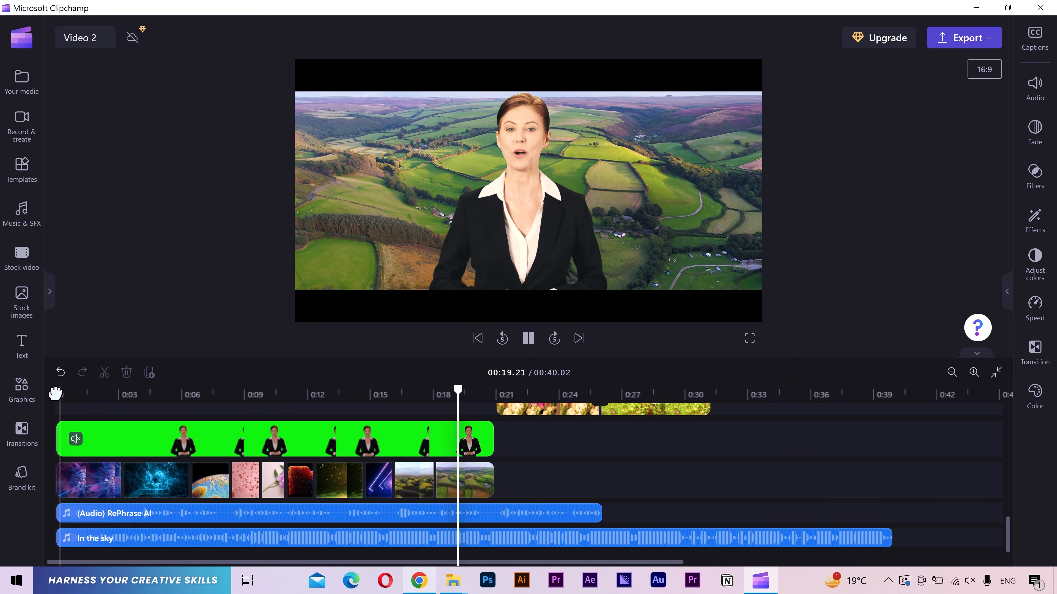
scroll(53, 392, "down", 1)
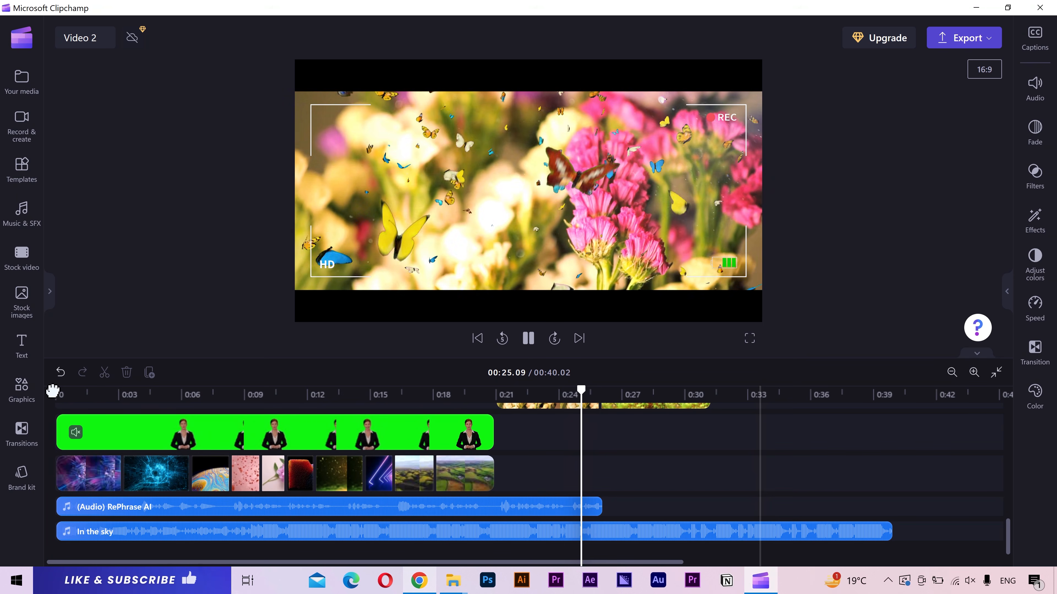
left_click(53, 391)
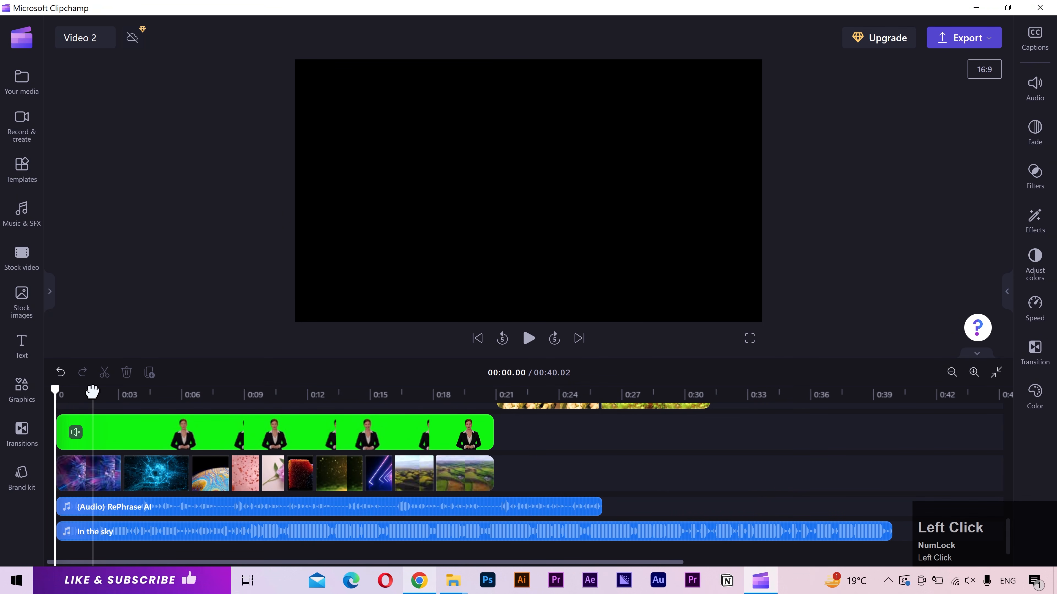
- Scale the presenter clip down slightly and centre it so its lower edge meets the bottom of the background video
left_click(92, 391)
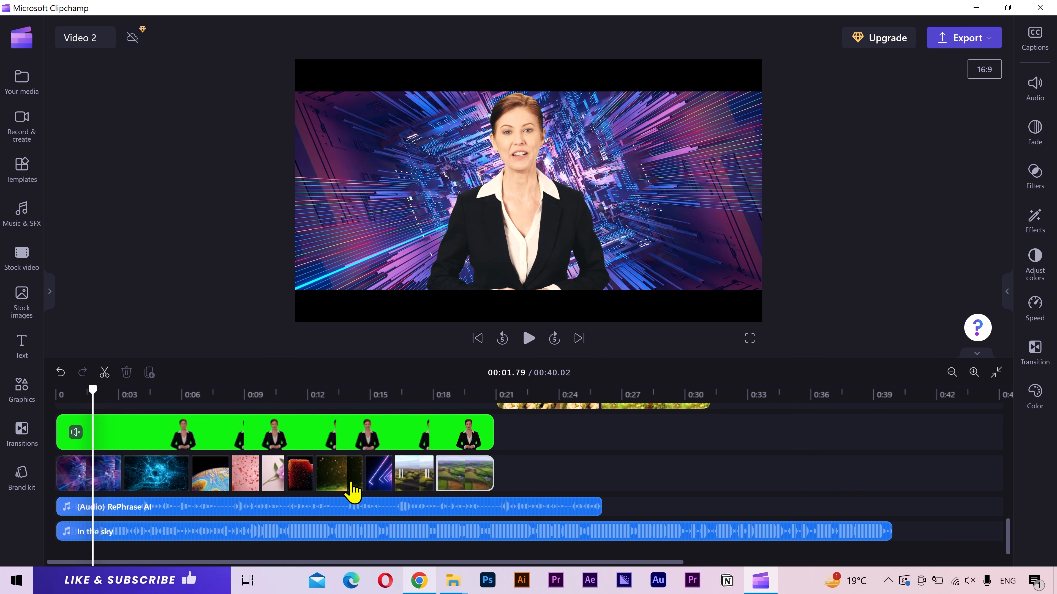
left_click(89, 477)
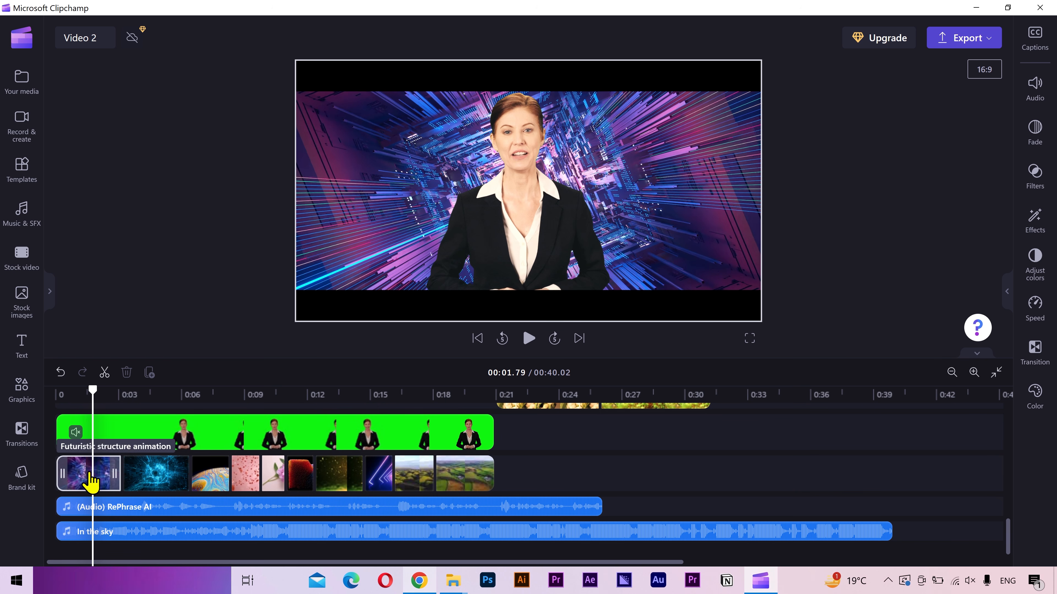
left_click(135, 437)
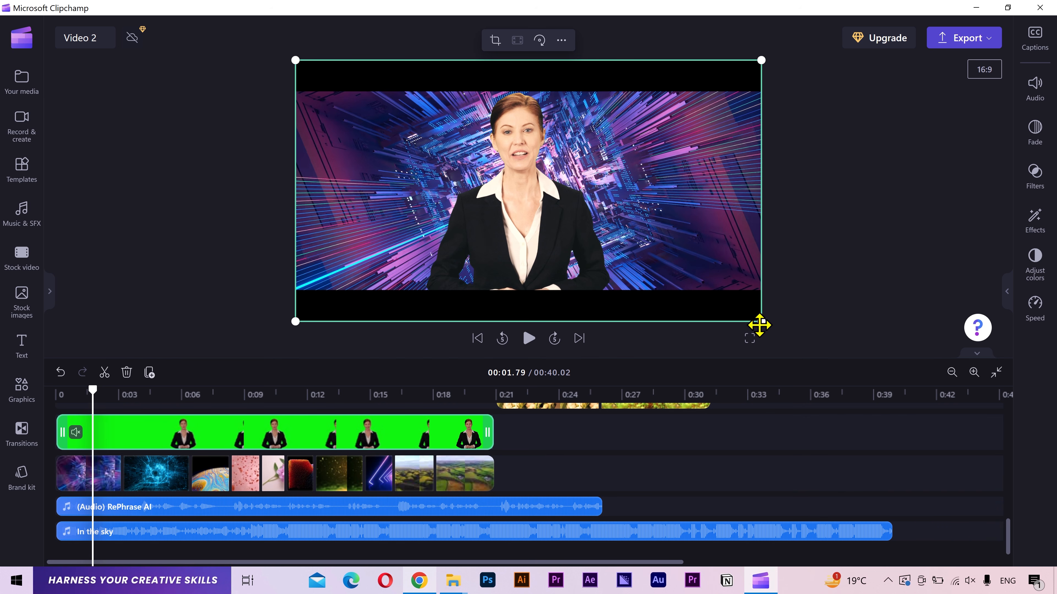
left_click_drag(764, 324, 723, 315)
left_click_drag(552, 196, 551, 188)
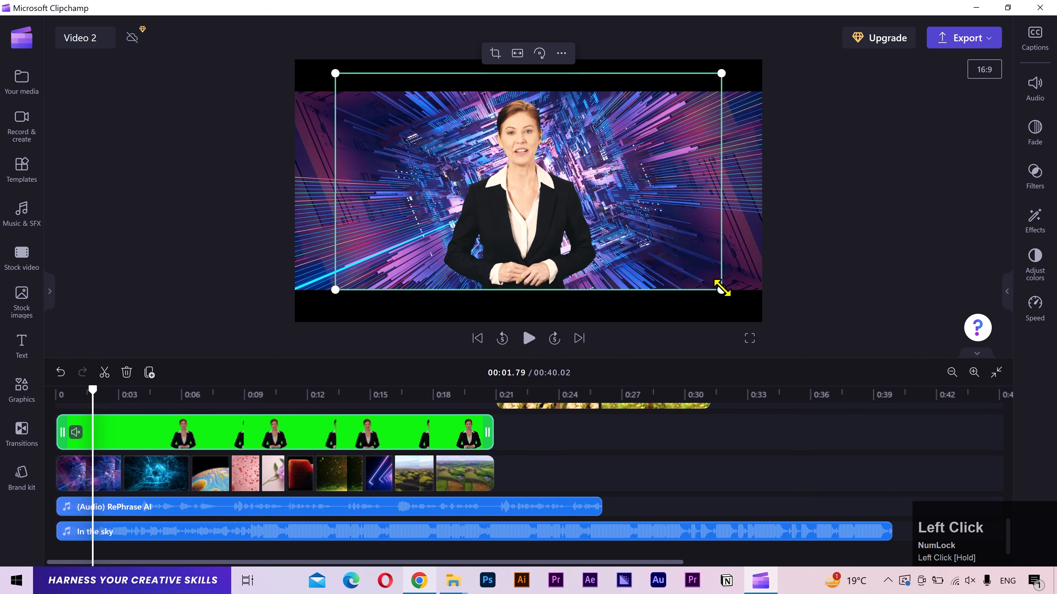
left_click_drag(722, 288, 723, 289)
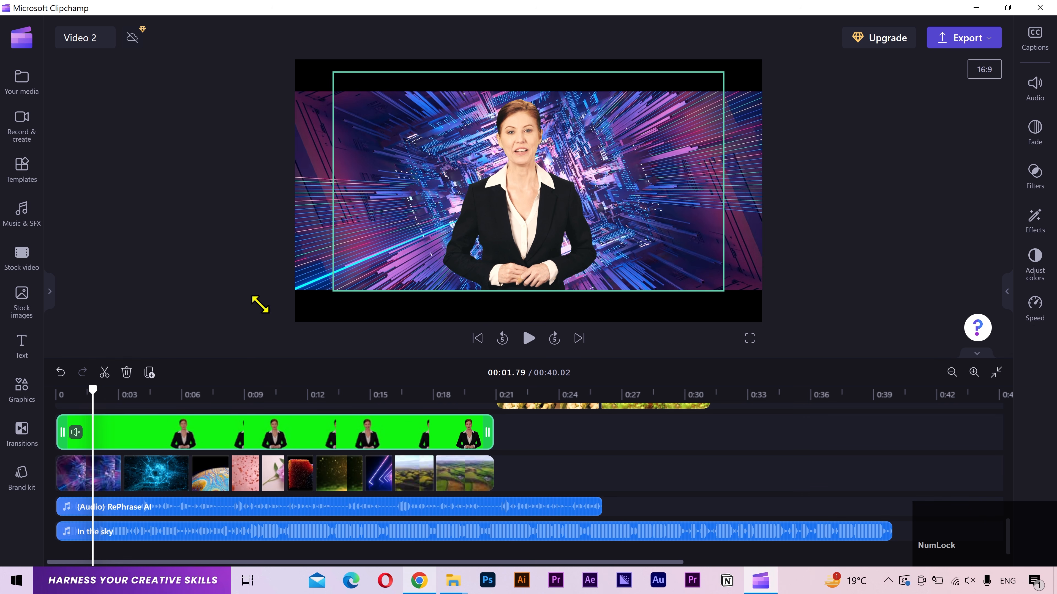
left_click(232, 301)
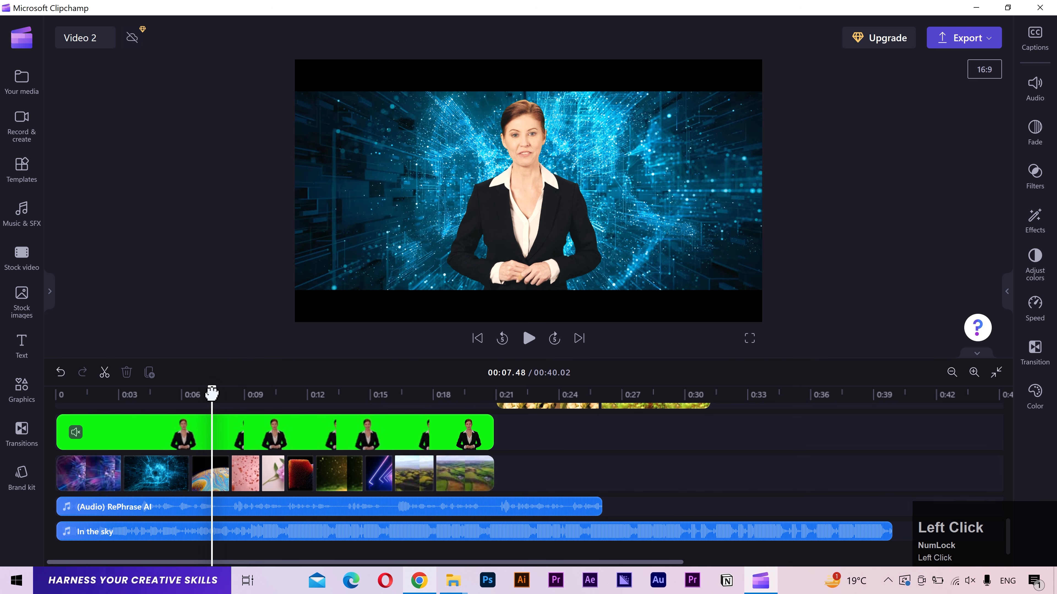
- Split the green-screen presenter clip at 00:11.00, where the colorful particle background begins
left_click_drag(212, 393, 252, 396)
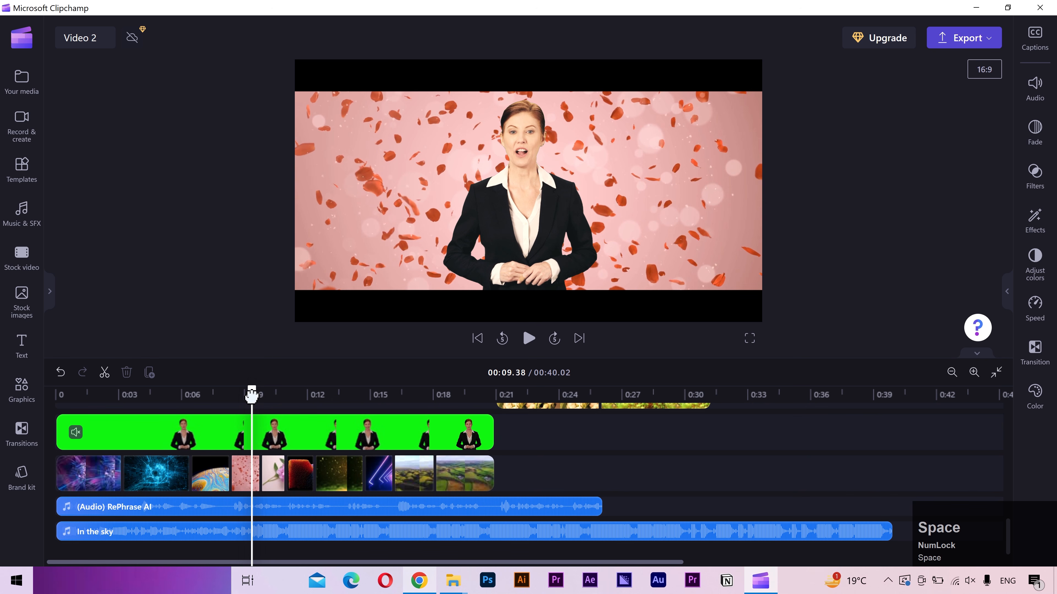
key("space")
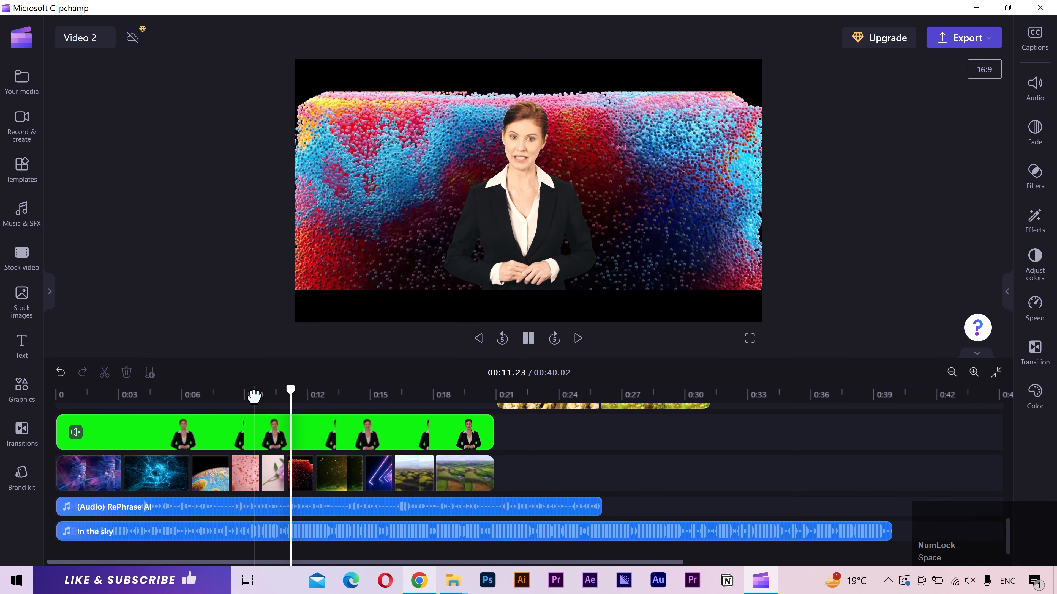
left_click(278, 394)
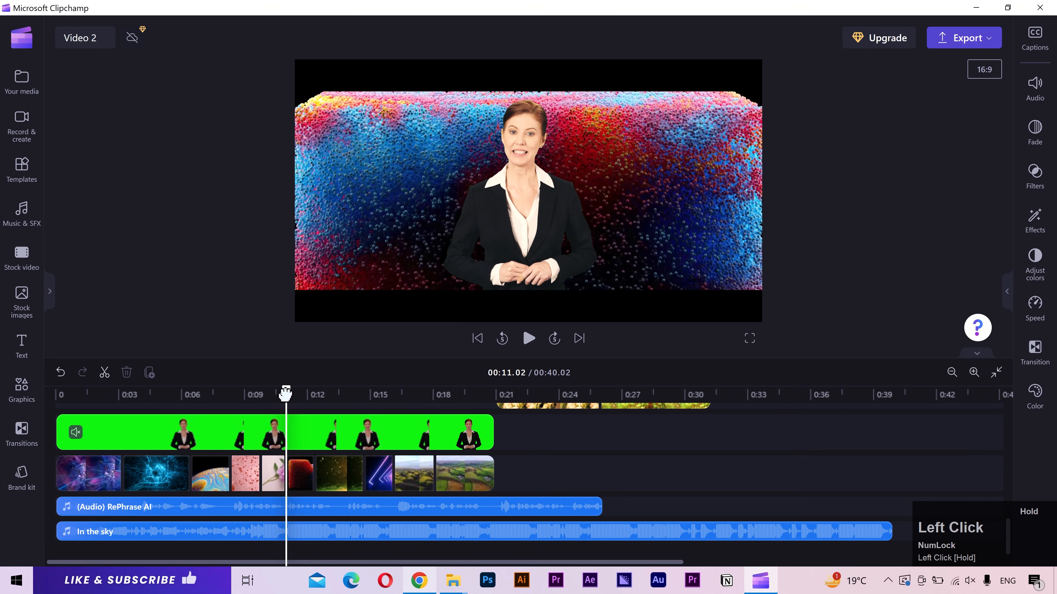
key("space")
left_click(285, 394)
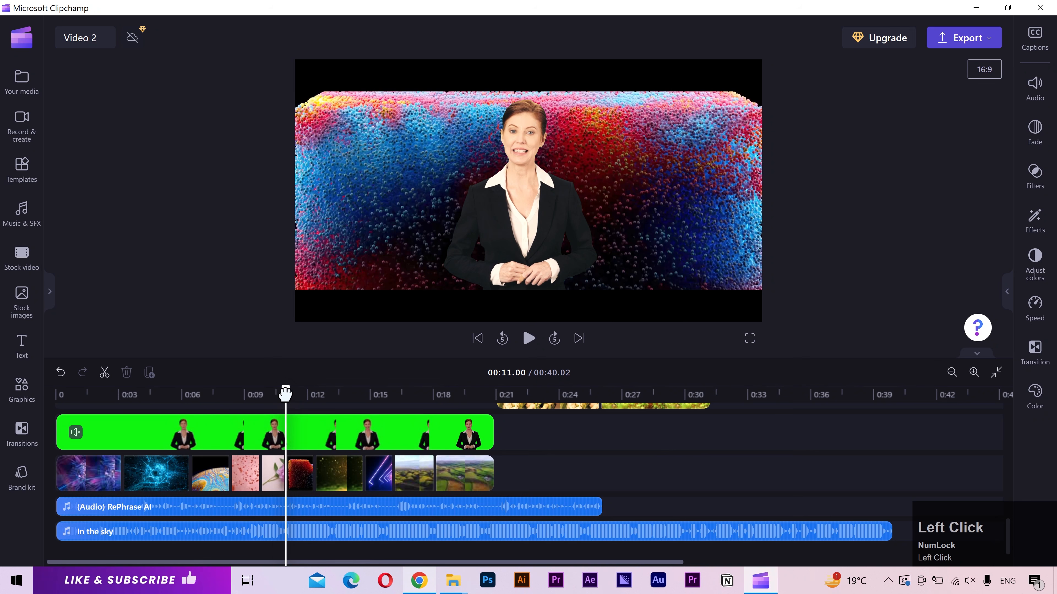
left_click(322, 443)
key("s")
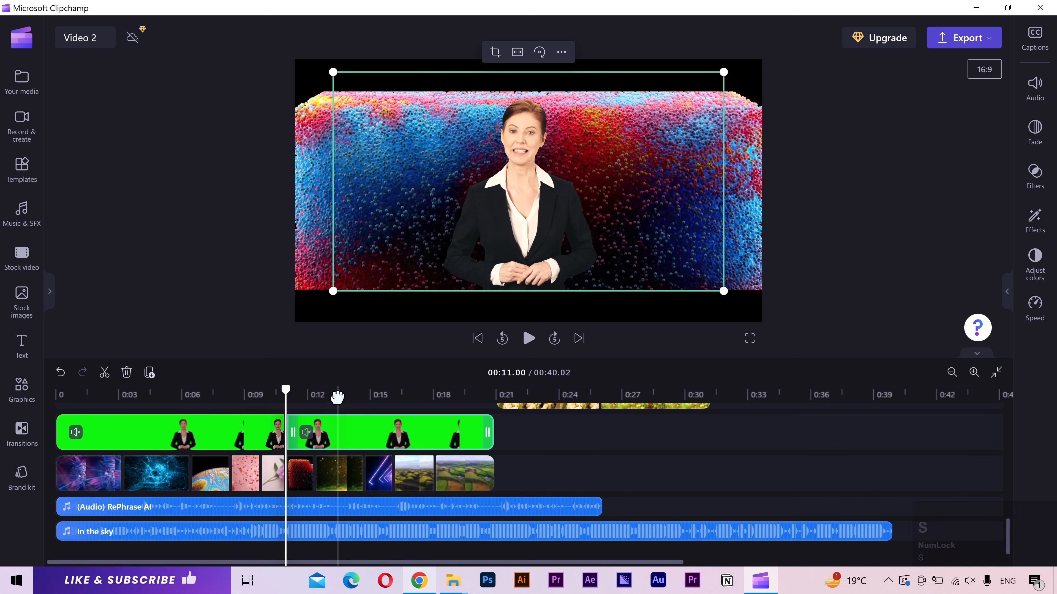
- Trim the end of the fireflies clip to 00:13.80 and extend the neon geometric clip's start back to meet it
left_click(336, 394)
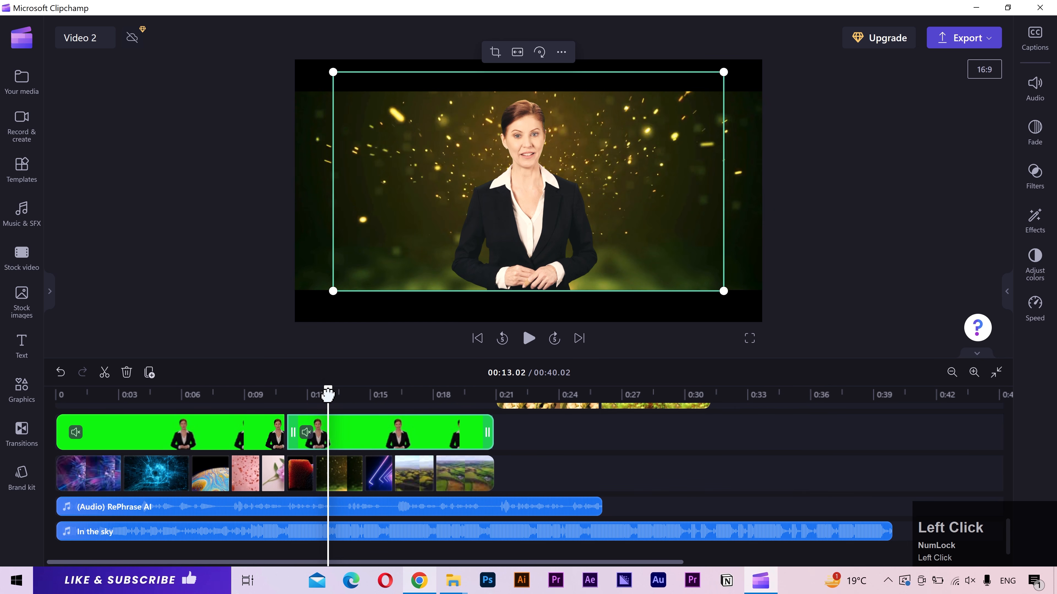
key("space")
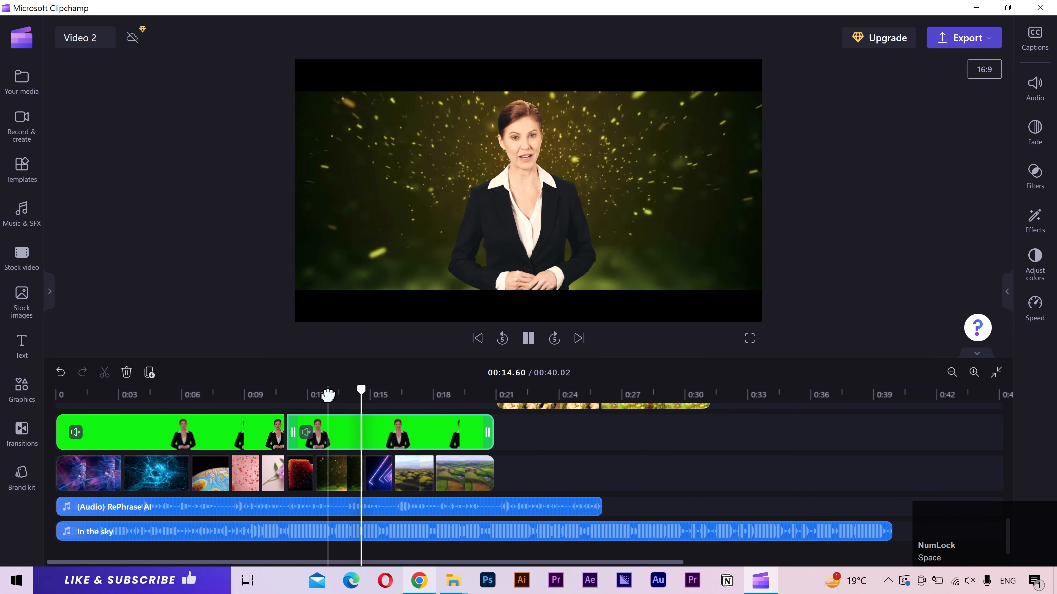
left_click(327, 394)
left_click_drag(328, 394, 343, 394)
key("space")
left_click(343, 394)
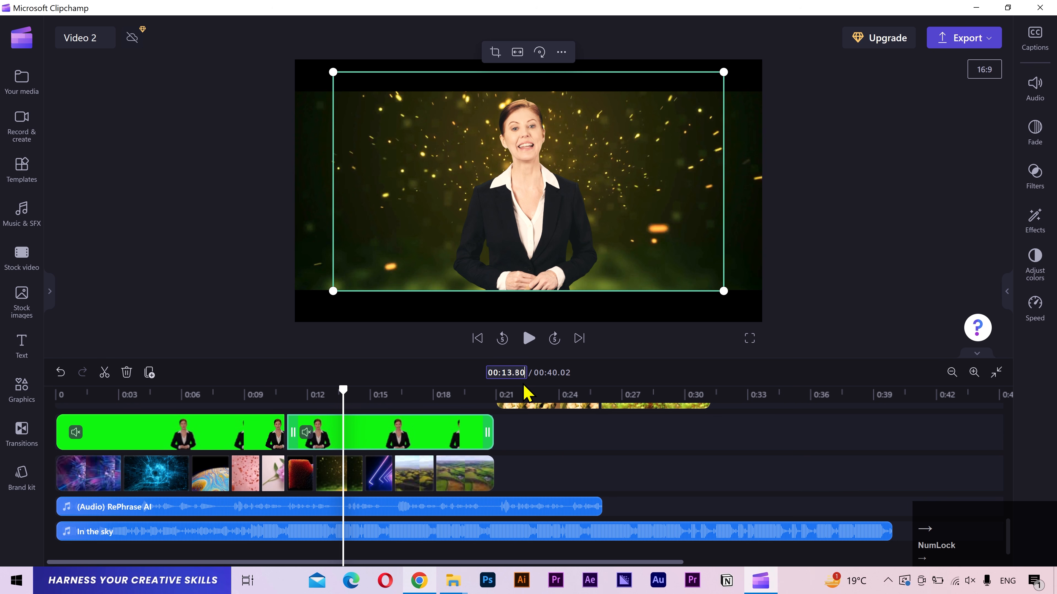
key("Return")
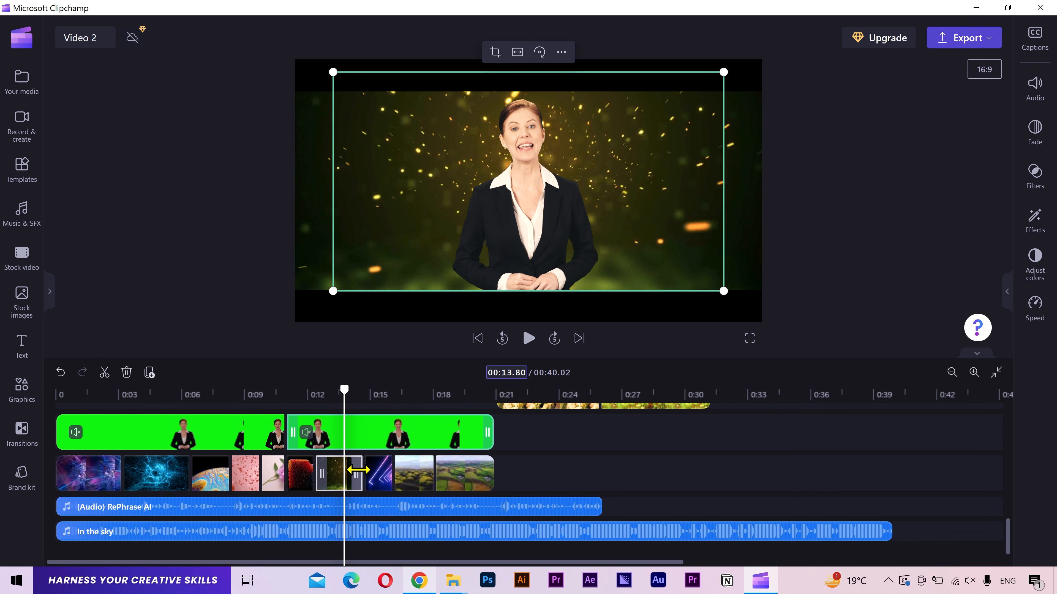
mouse_move(357, 471)
left_mouse_down()
mouse_move(337, 470)
mouse_move(370, 481)
left_mouse_up()
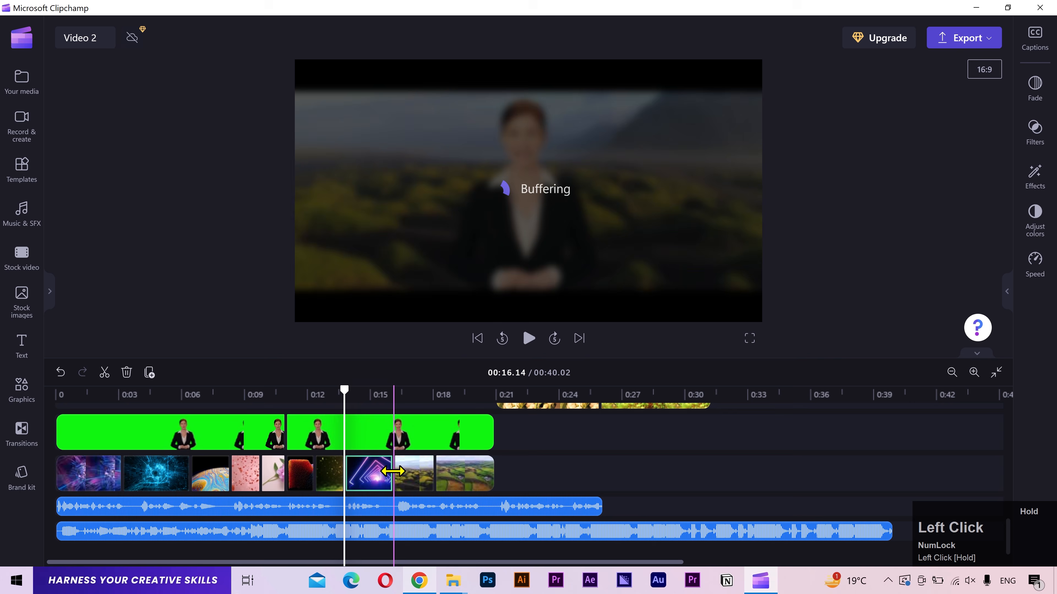
- Split the second presenter segment at 00:13.80, where the neon geometric background begins
key("space")
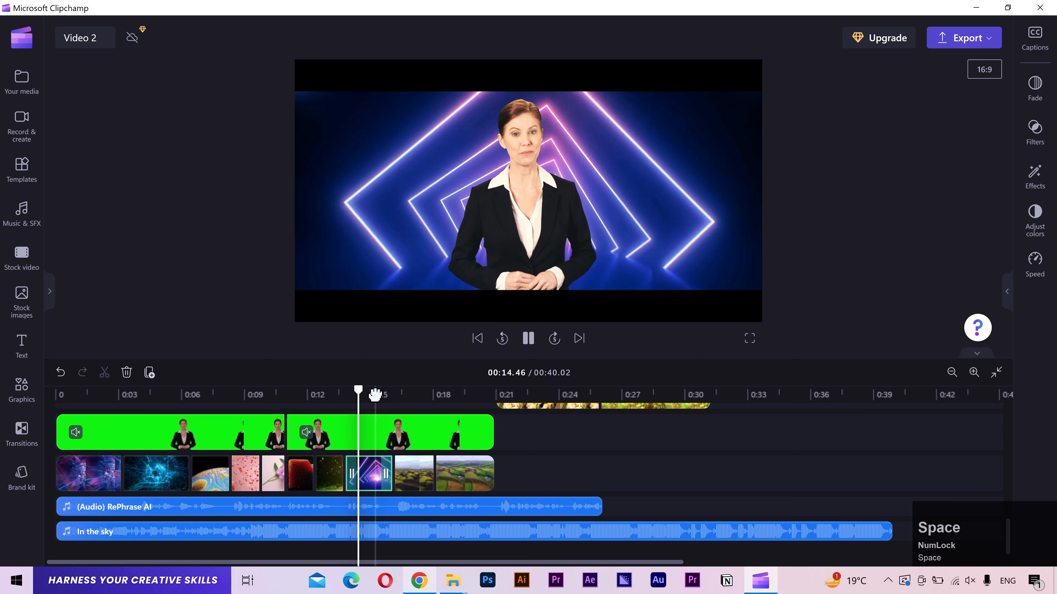
left_click_drag(349, 393, 344, 392)
left_click(362, 445)
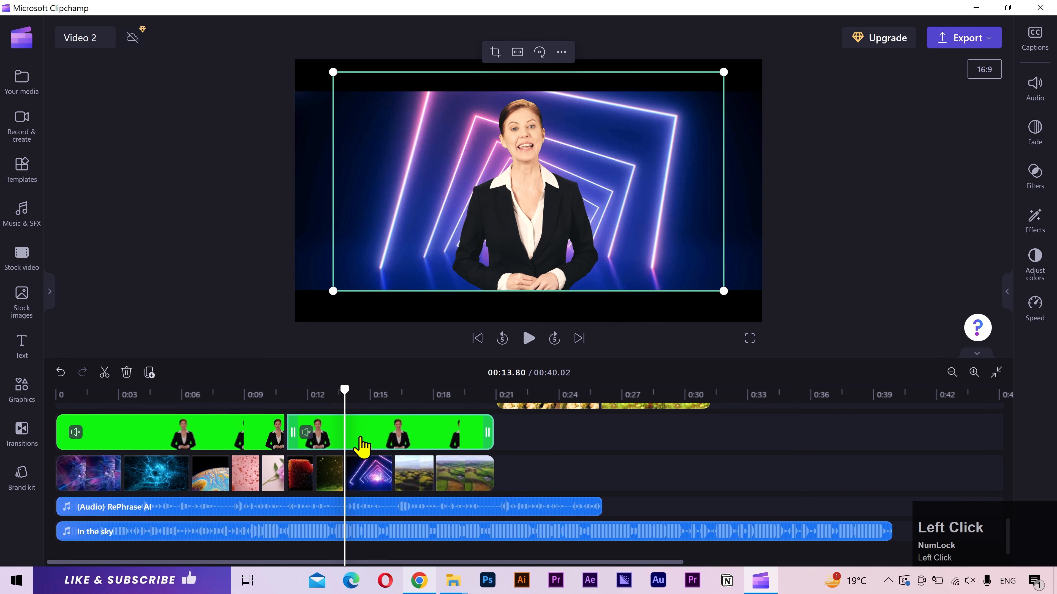
key("s")
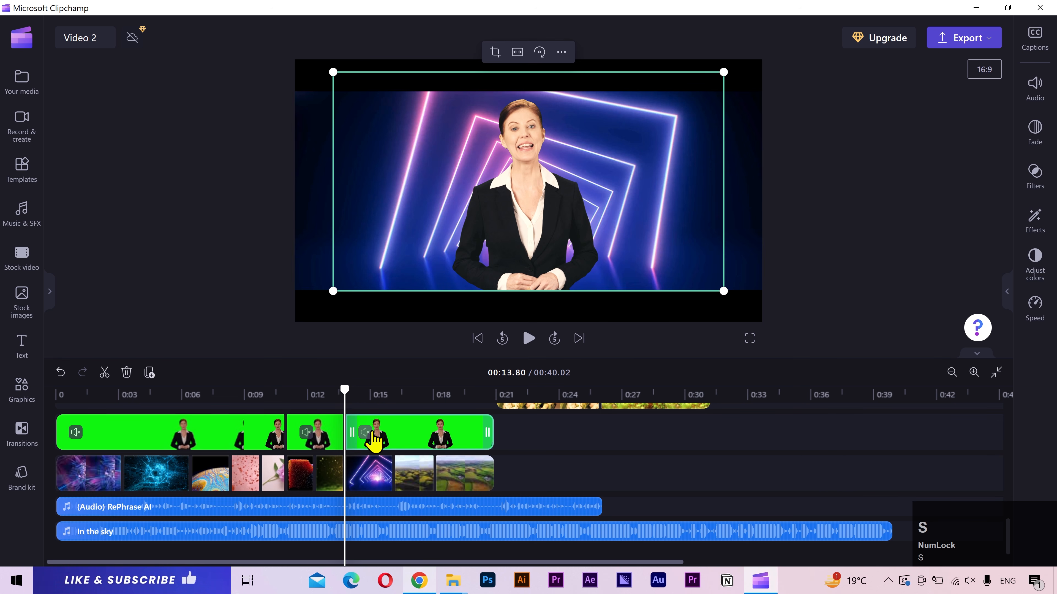
- Split the last presenter segment at 00:18.11, where the aerial countryside background begins
key("space")
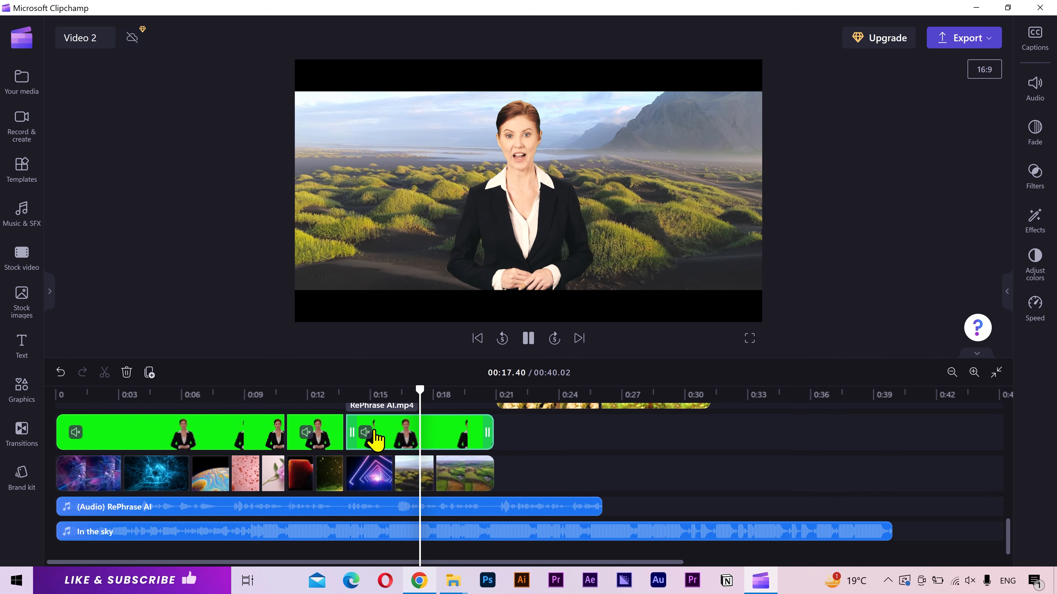
left_click(394, 398)
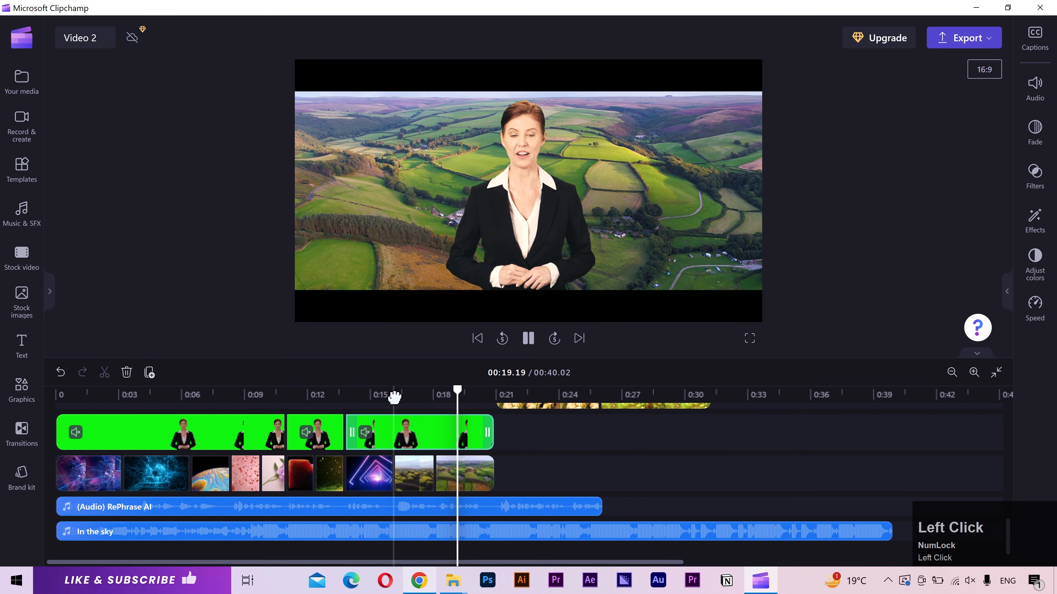
left_click_drag(394, 398, 393, 410)
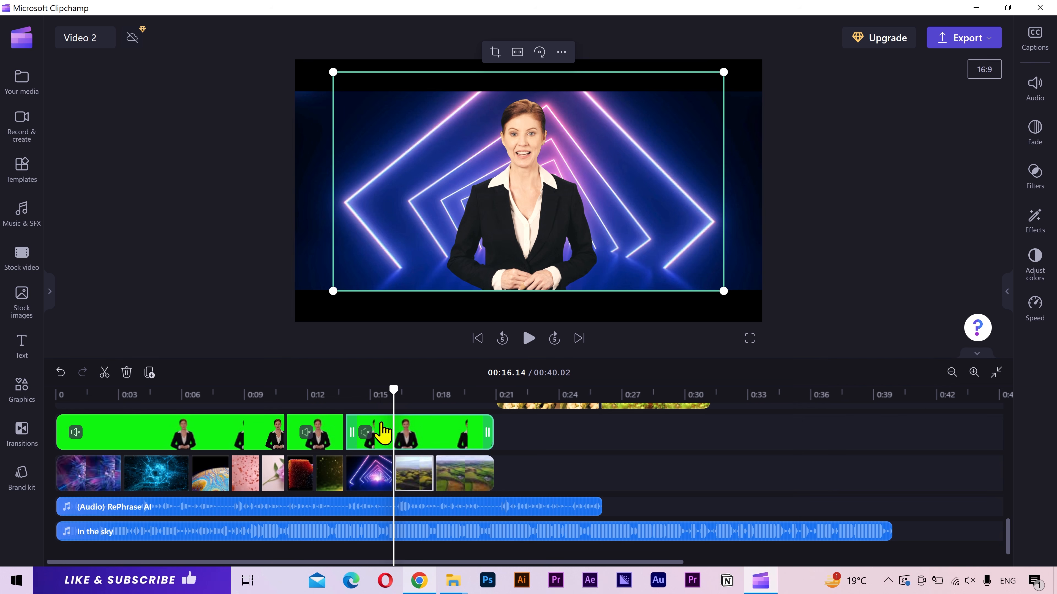
left_click(383, 432)
key("space")
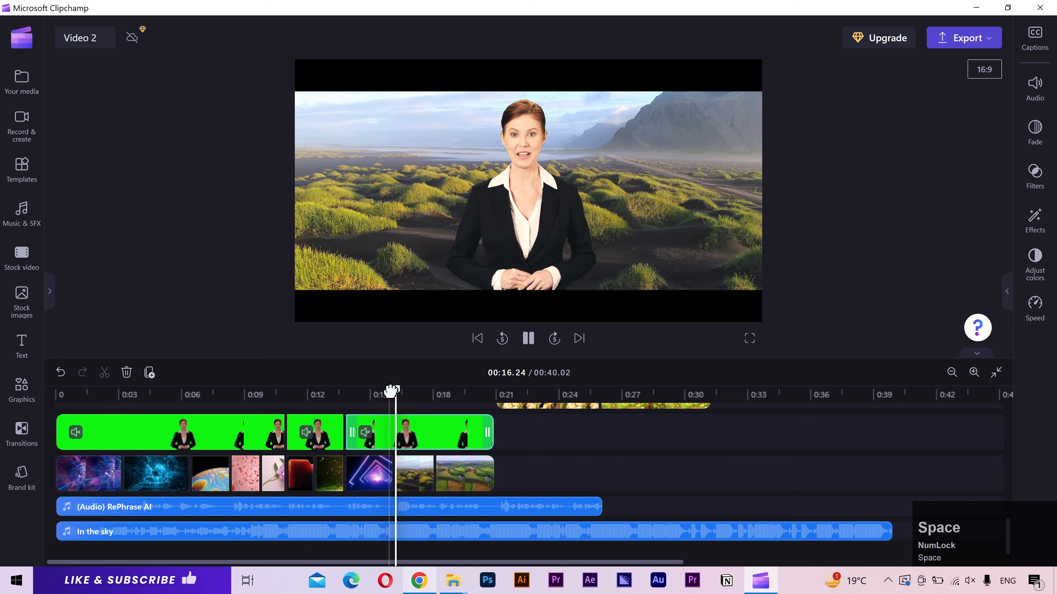
left_click(433, 392)
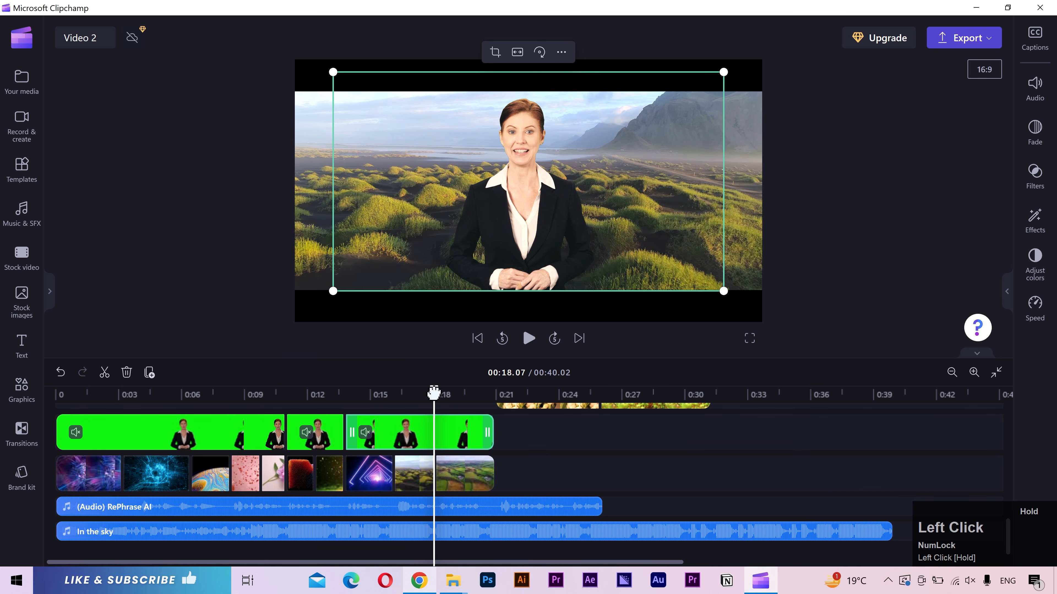
left_click_drag(435, 392, 434, 392)
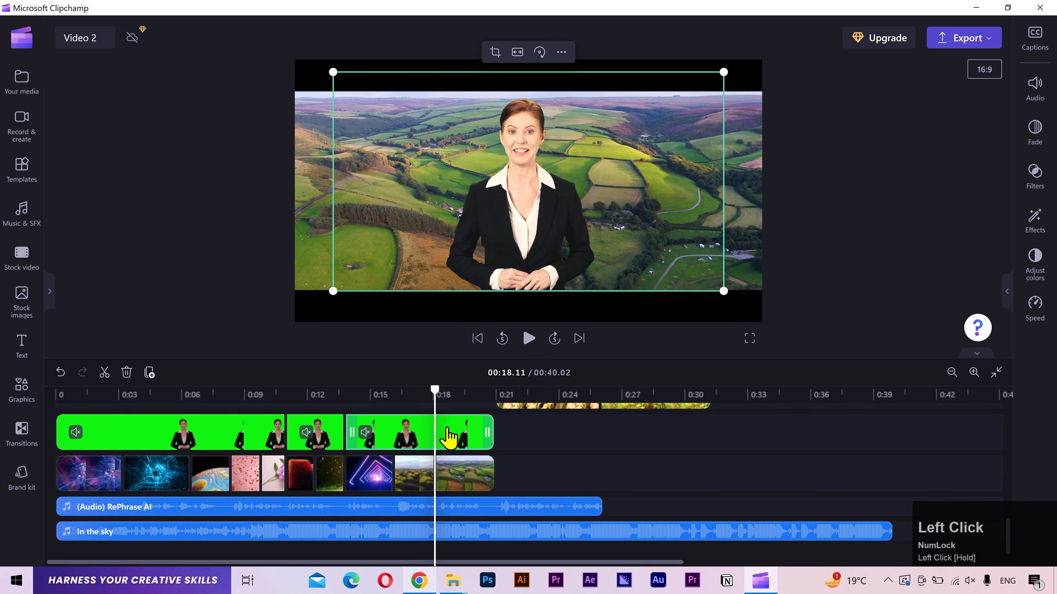
key("s")
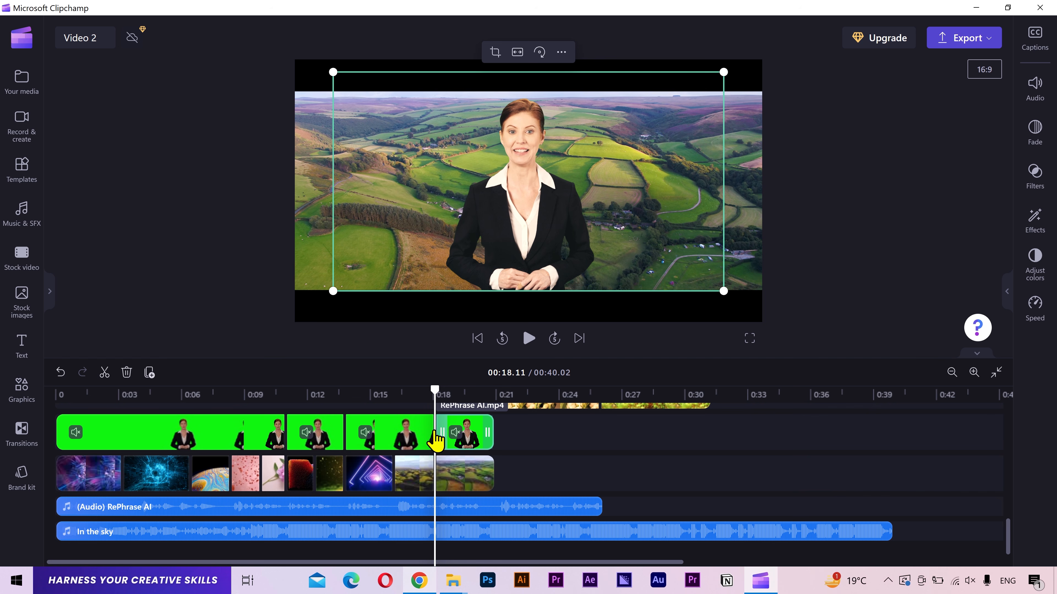
- Switch to Chrome and search Google Images for "camera shots"
left_click(313, 395)
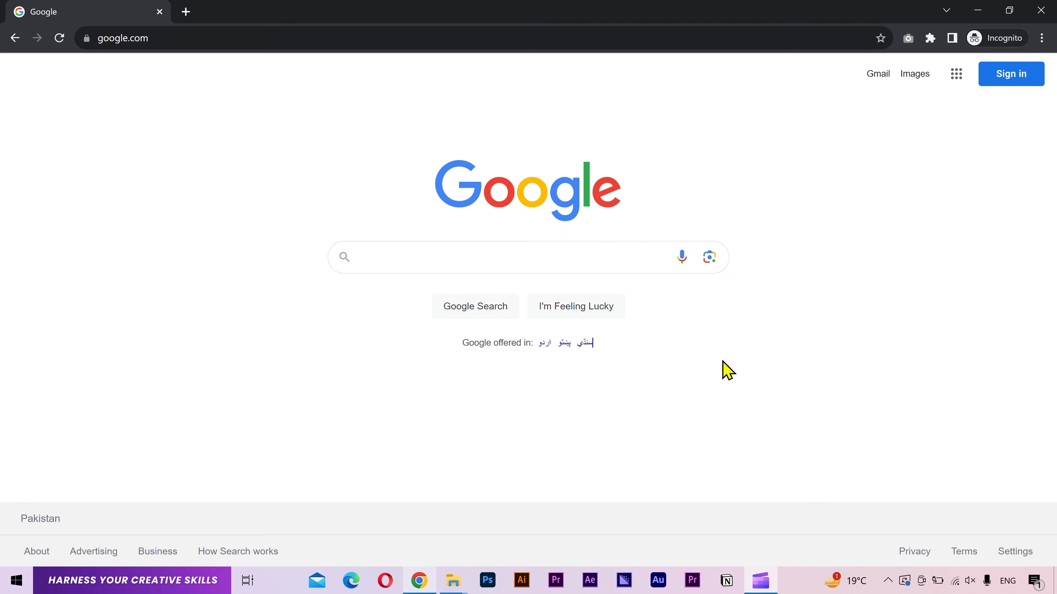
type("amera shots")
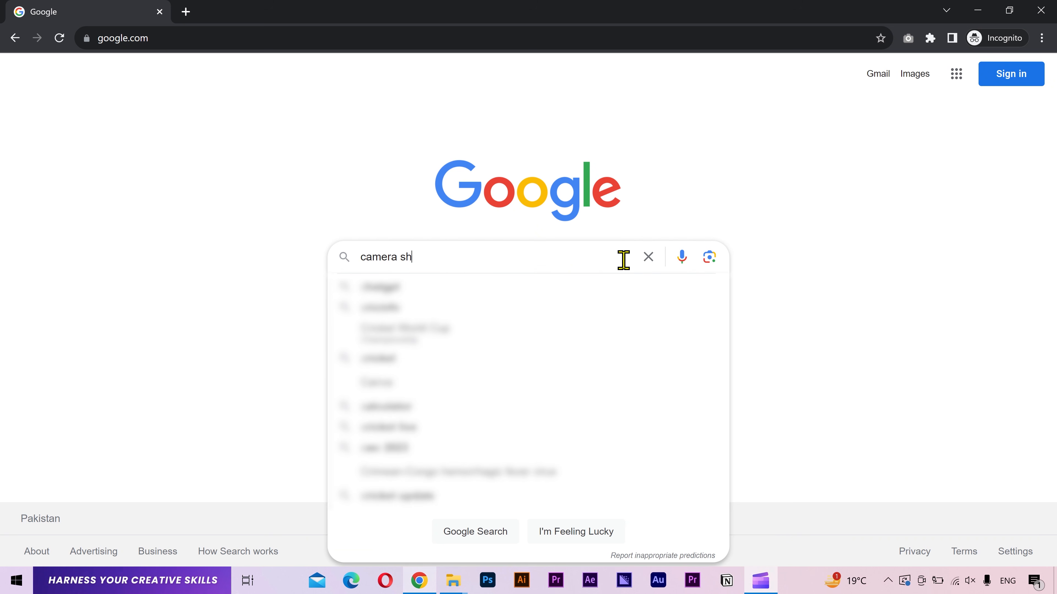
key("Return")
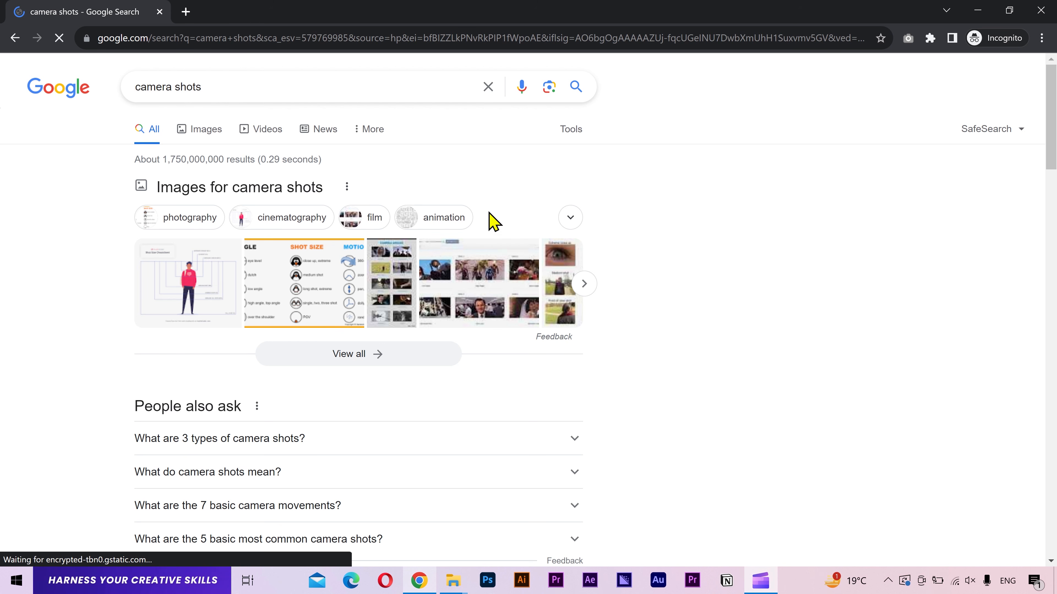
left_click(205, 129)
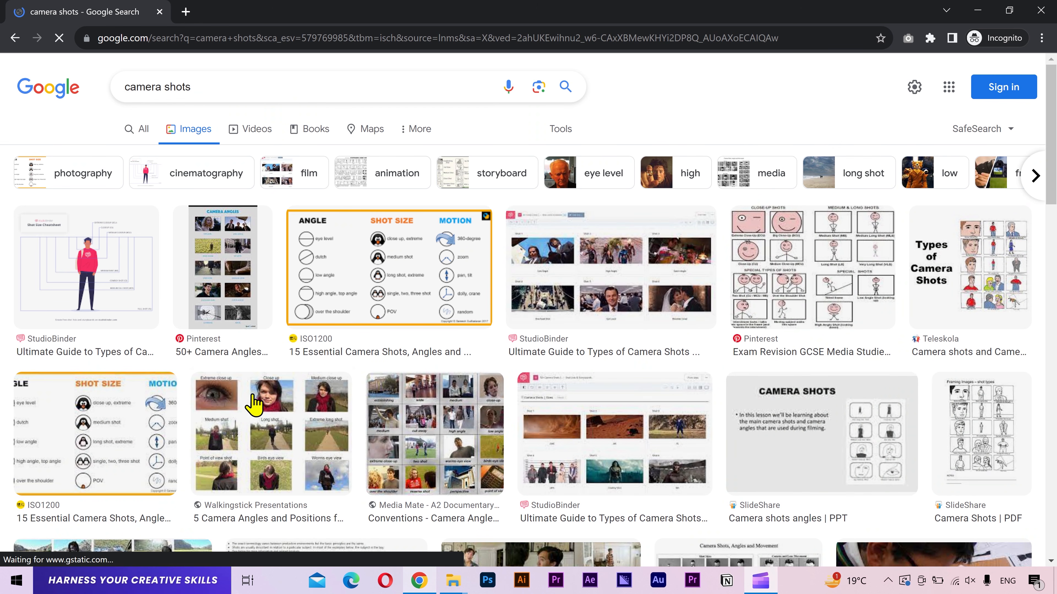
- Open the Walkingstick Presentations shot-type chart full size in its own tab and enlarge it to study the framings
left_click(270, 431)
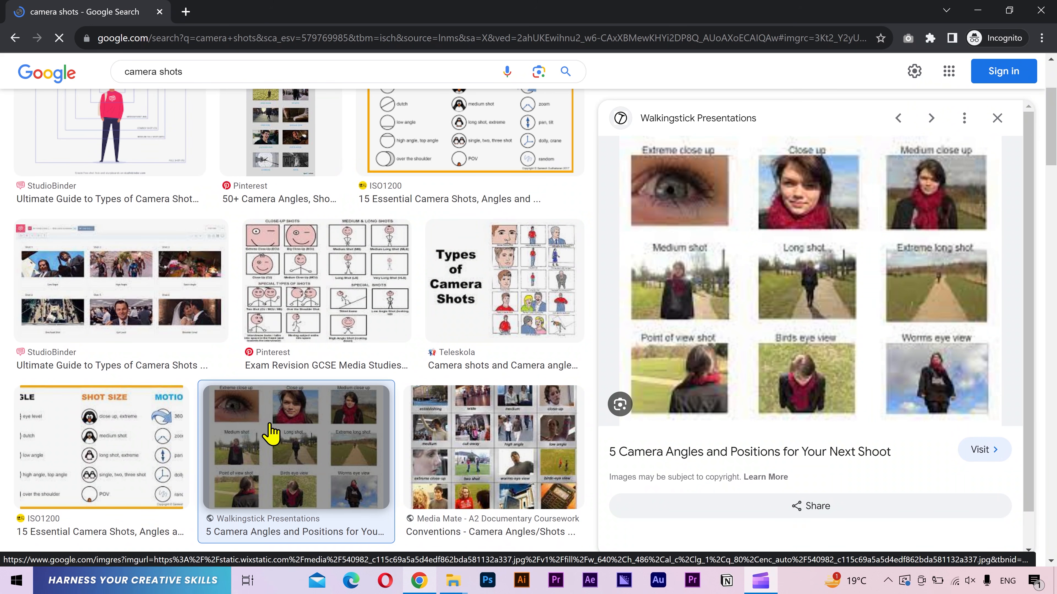
right_click(750, 327)
left_click(862, 437)
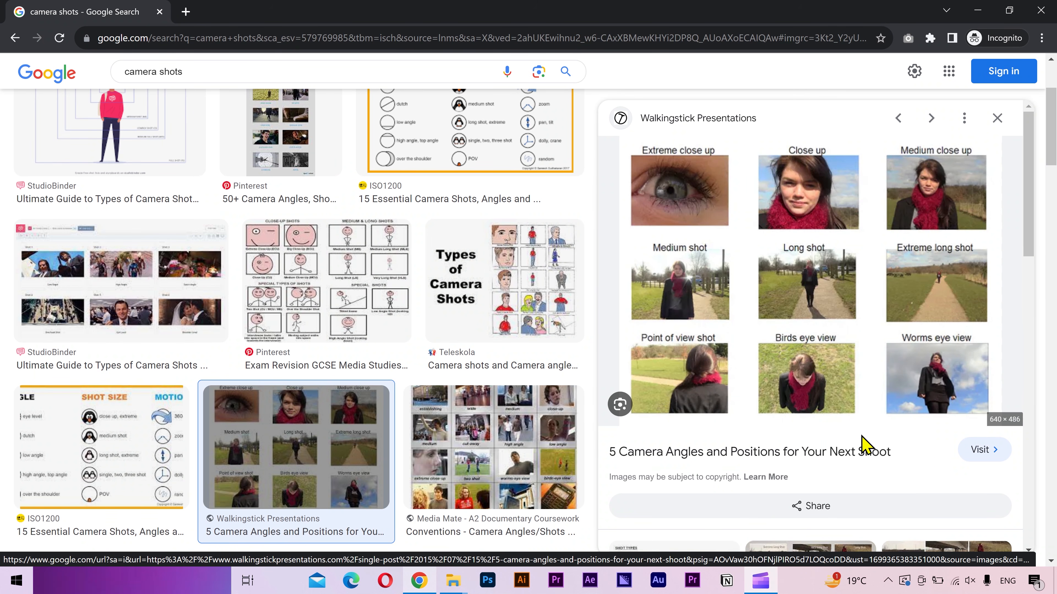
left_click(266, 10)
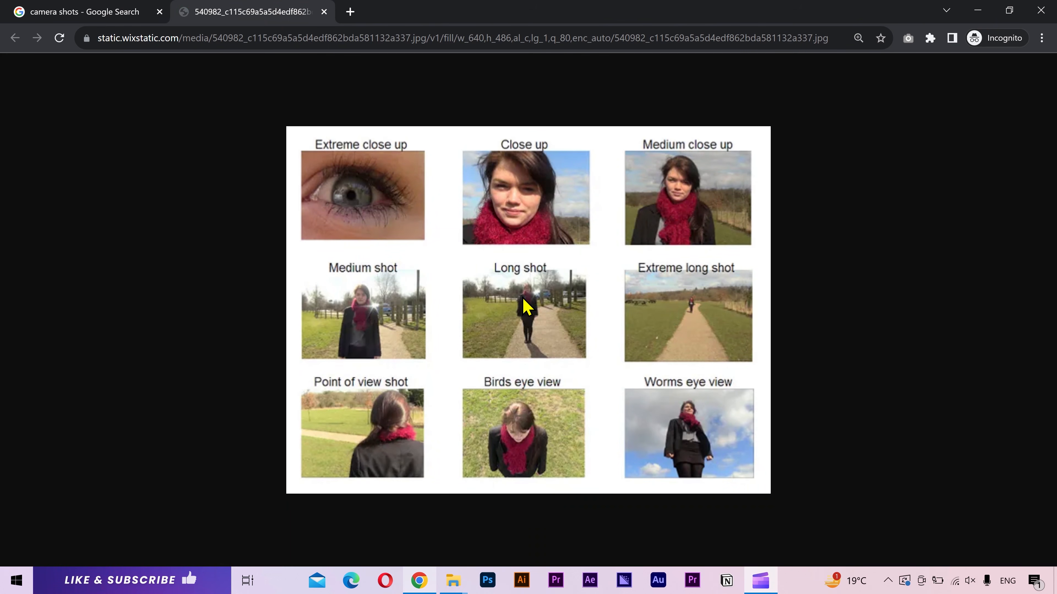
key("ctrl+plus")
key("ctrl+plus")
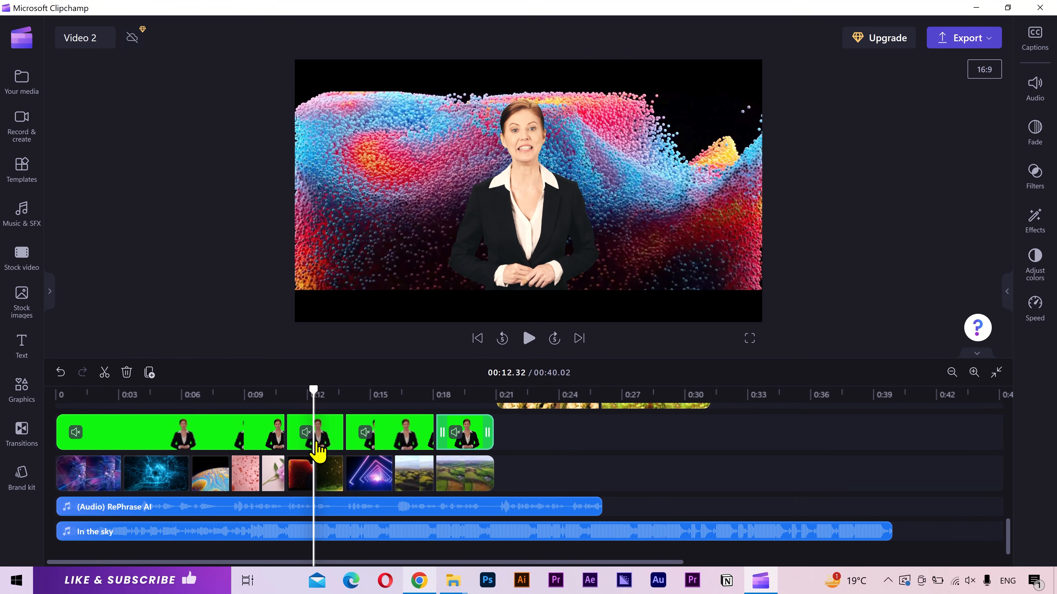
- In Clipchamp, enlarge the presenter segment over the particle background slightly beyond the frame width and centre it for a closer shot
left_click(318, 449)
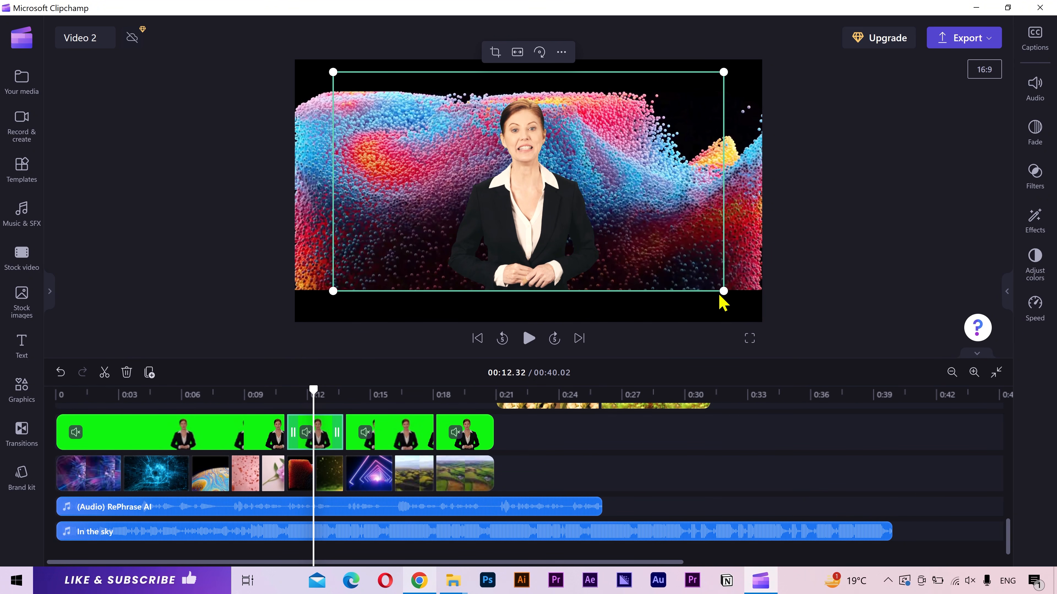
left_click_drag(726, 292, 776, 320)
left_click_drag(625, 146, 627, 166)
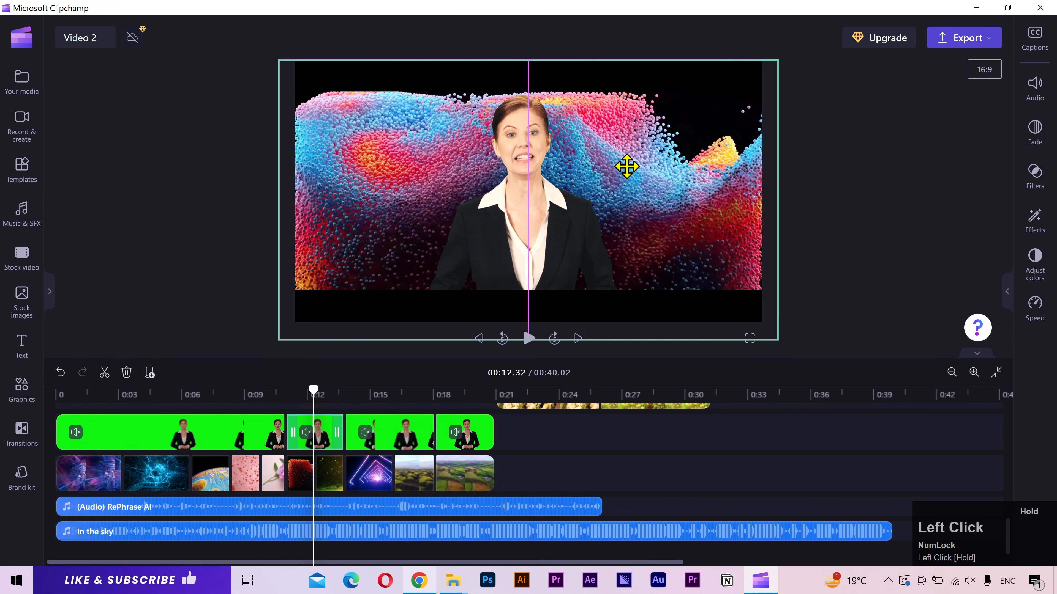
left_click_drag(778, 340, 769, 335)
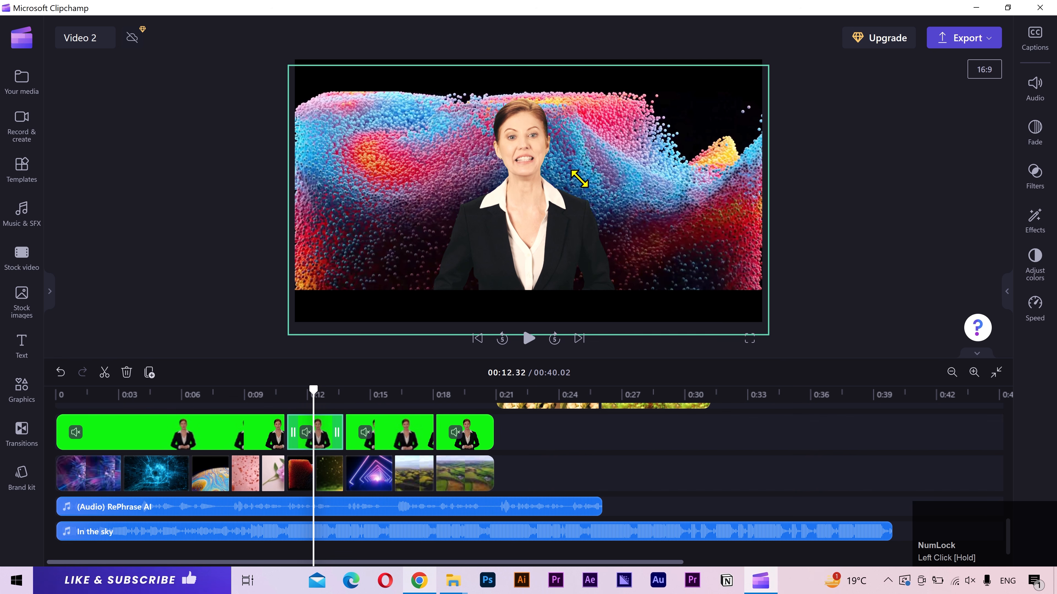
- Enlarge the third presenter segment well beyond the frame and shift it down to make a close-up with headroom
left_click(385, 394)
left_click(389, 433)
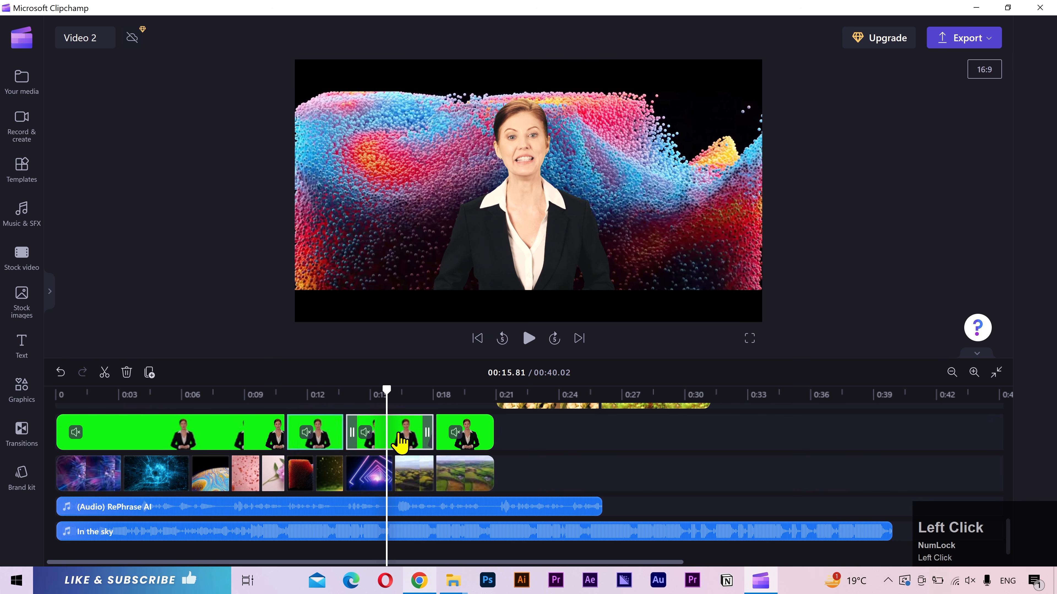
left_click_drag(724, 290, 809, 329)
left_click(396, 393)
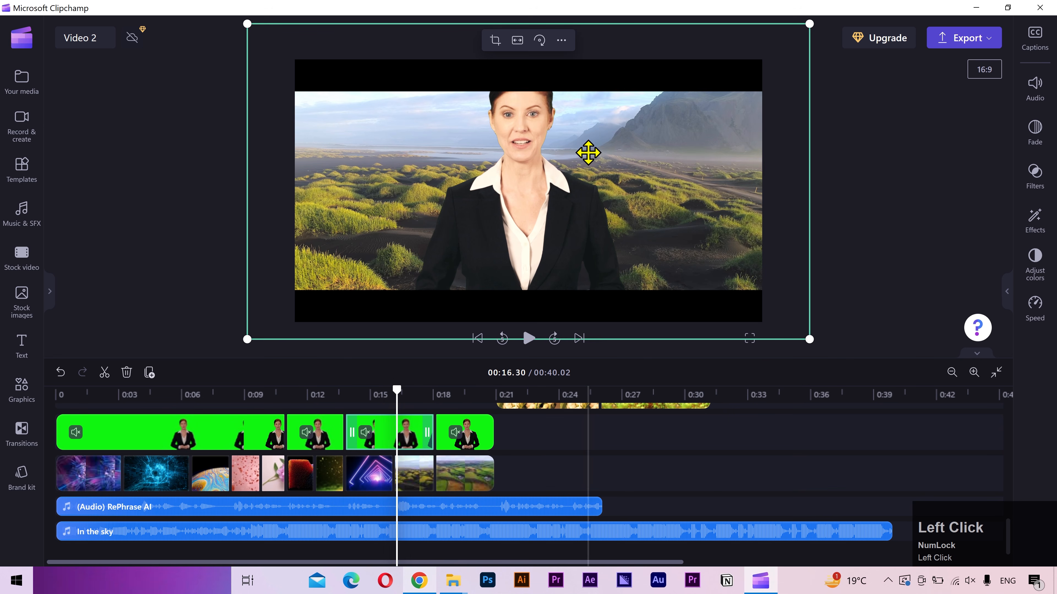
left_click_drag(588, 154, 587, 200)
left_click_drag(808, 66, 834, 55)
left_click(537, 124)
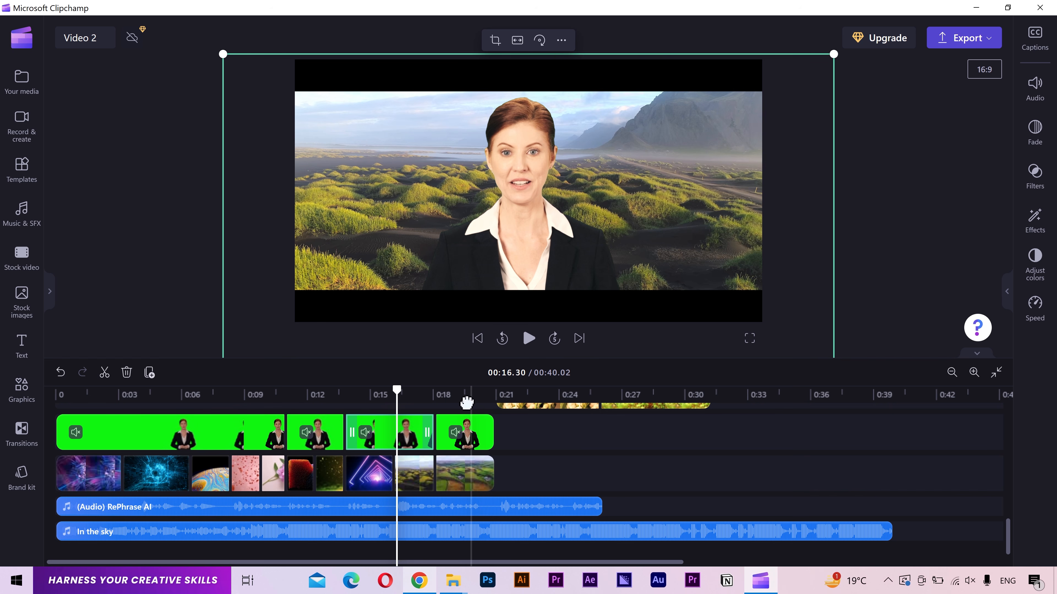
- Check the last presenter segment's framing, and play the video from the start to review the varied shots
left_click(462, 400)
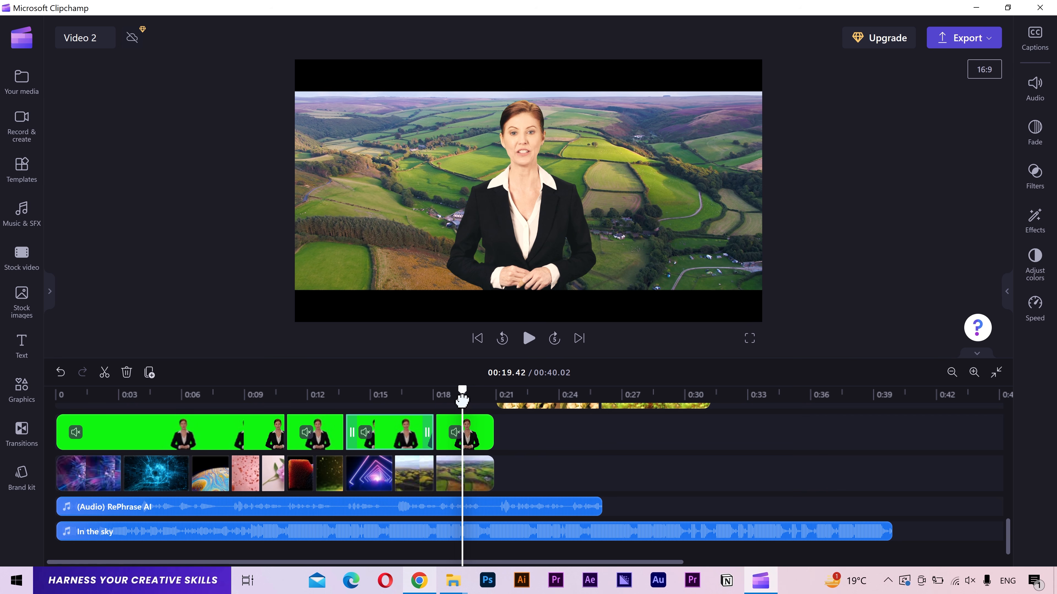
left_click_drag(84, 393, 52, 393)
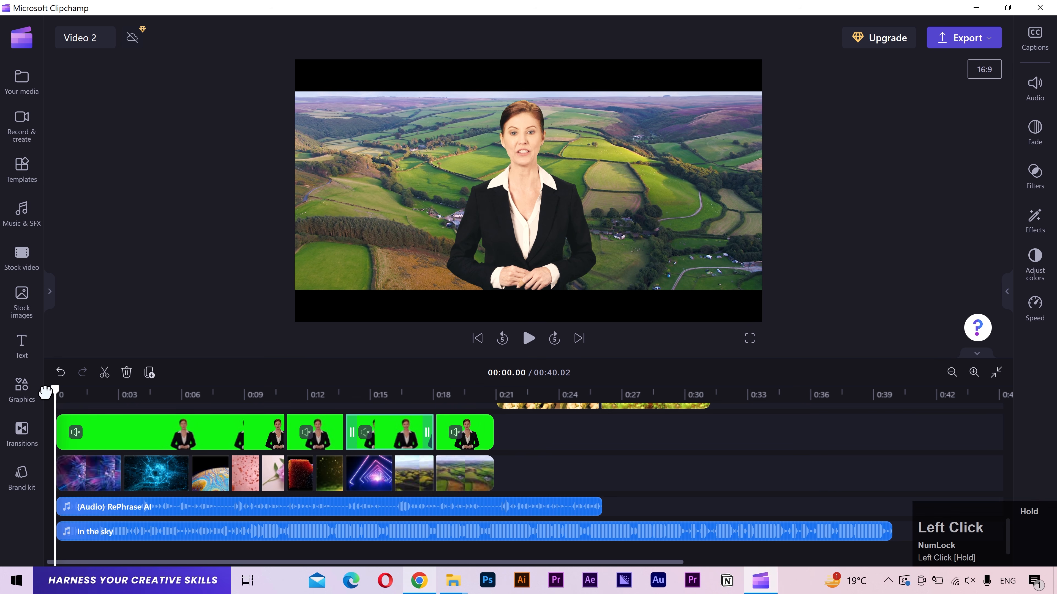
key("space")
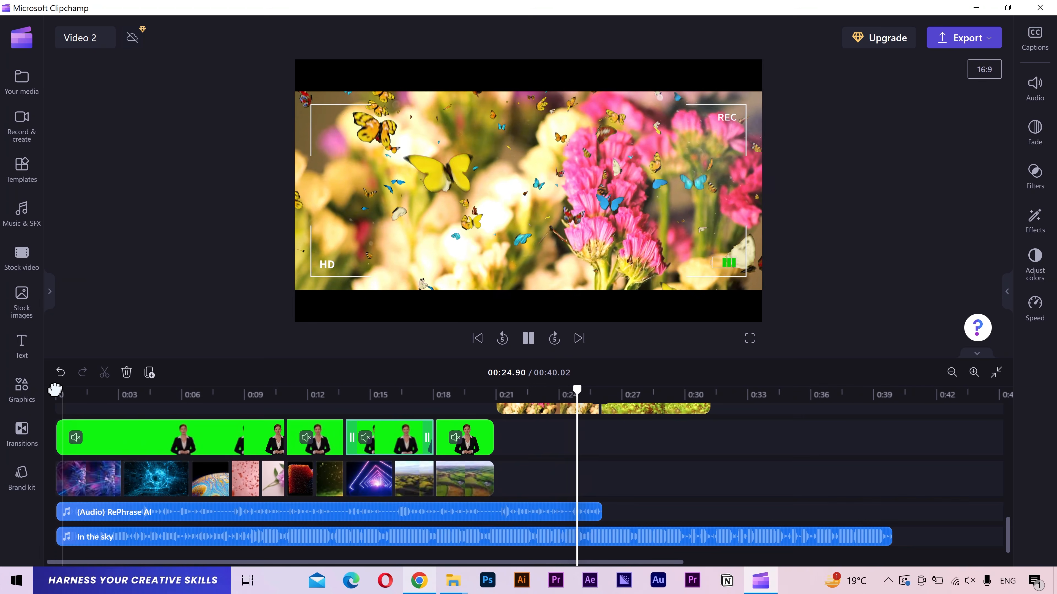
key("space")
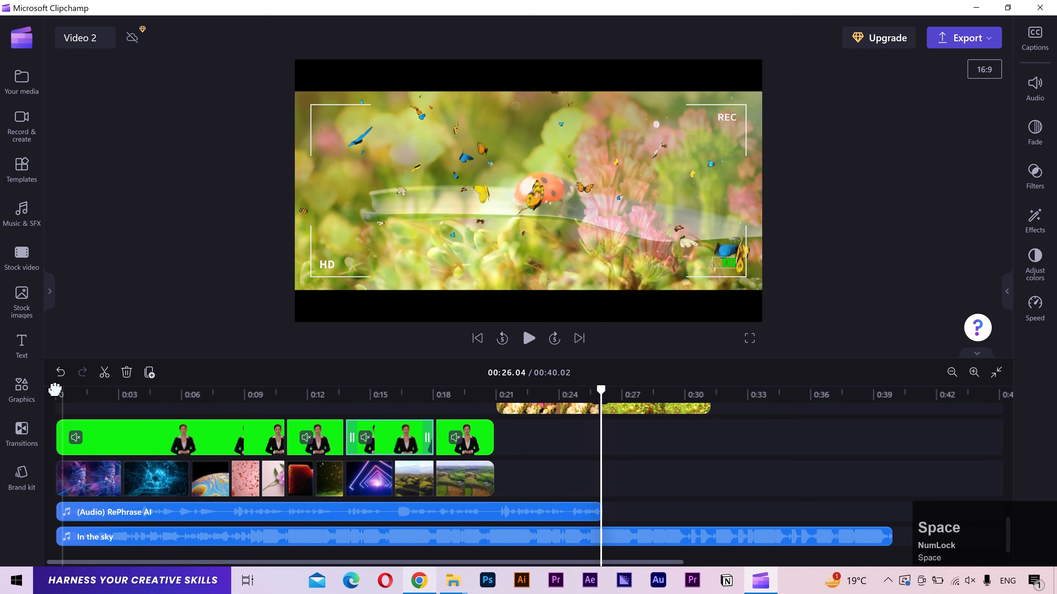
- Place the playhead at 00:02.12, clear the graphics search and open the transition overlays collection
left_click(54, 389)
left_click(100, 446)
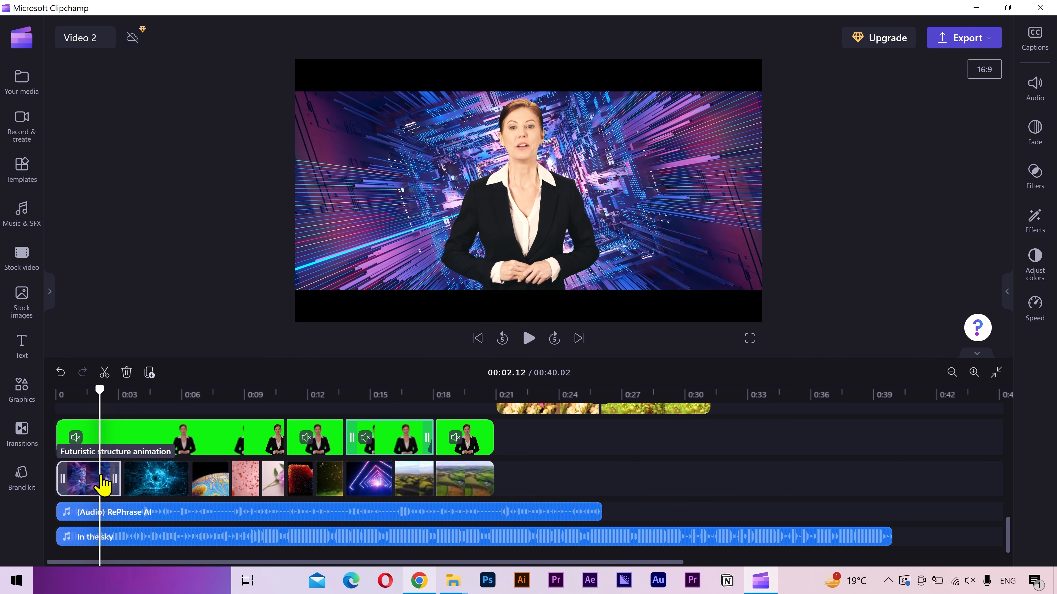
left_click(22, 391)
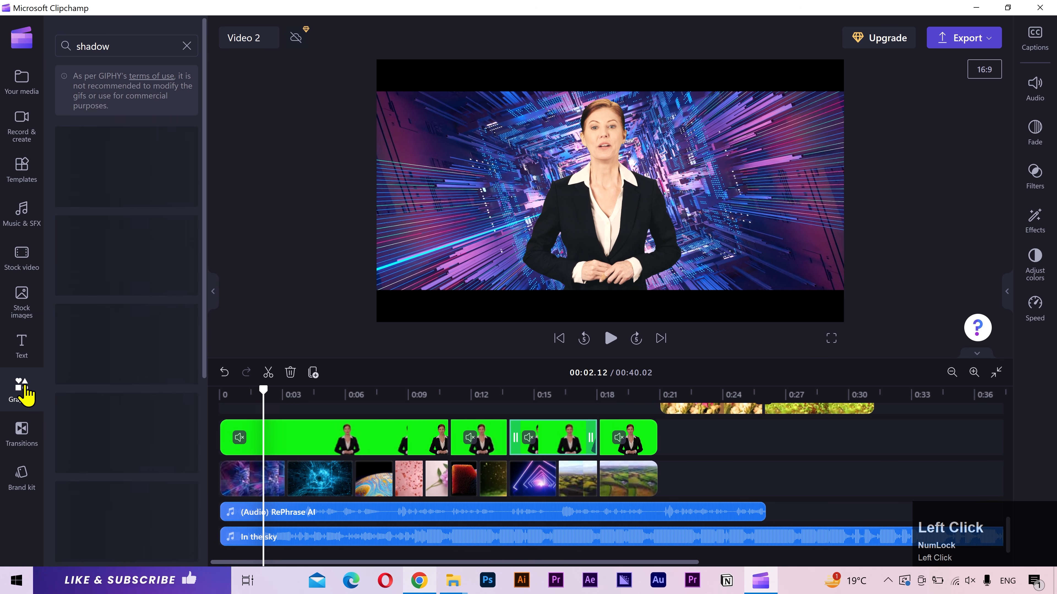
left_click(186, 45)
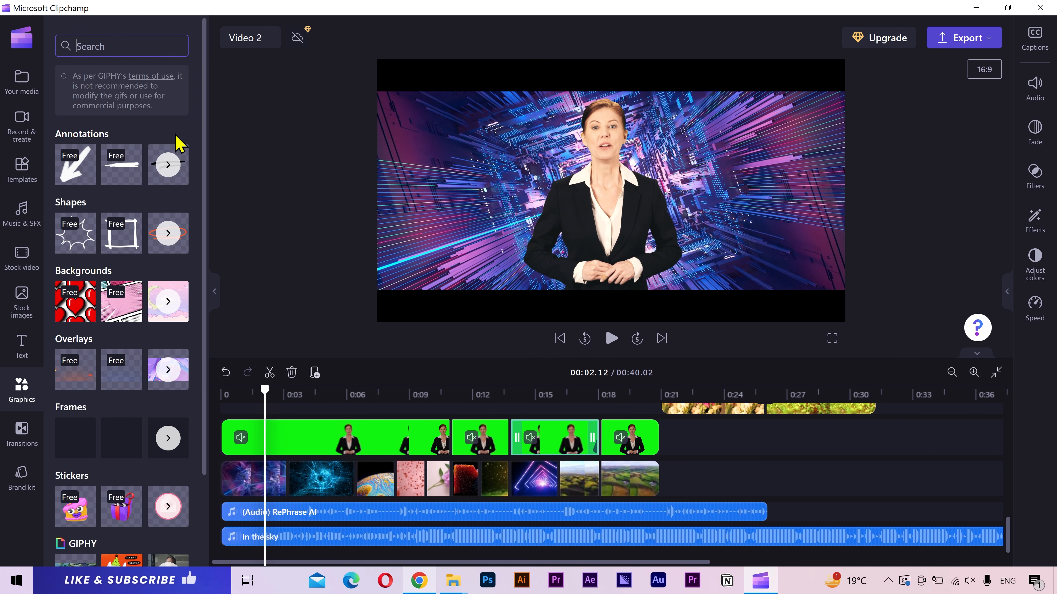
left_click(170, 368)
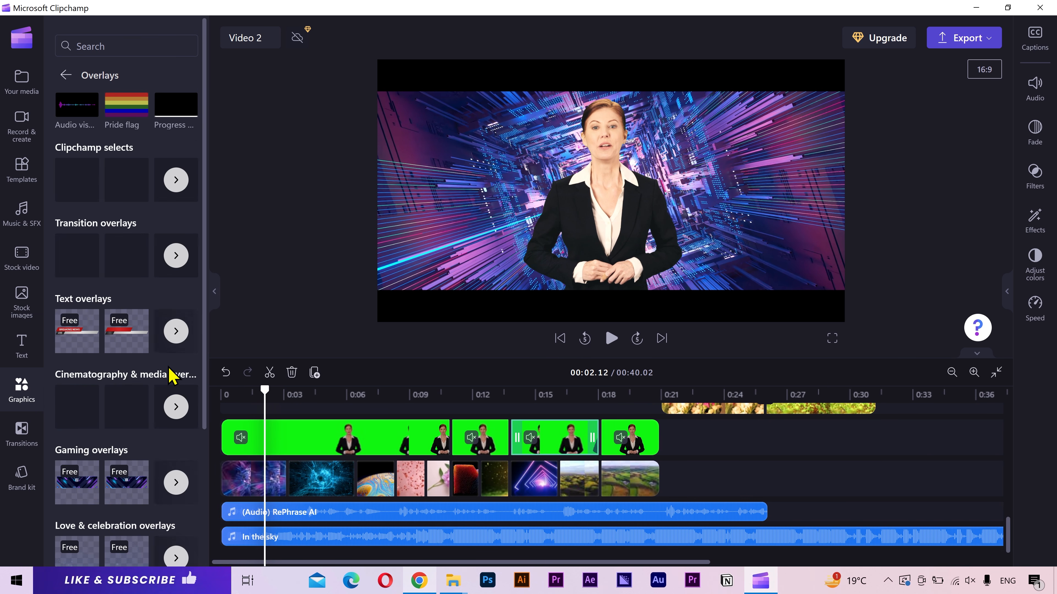
left_click(176, 255)
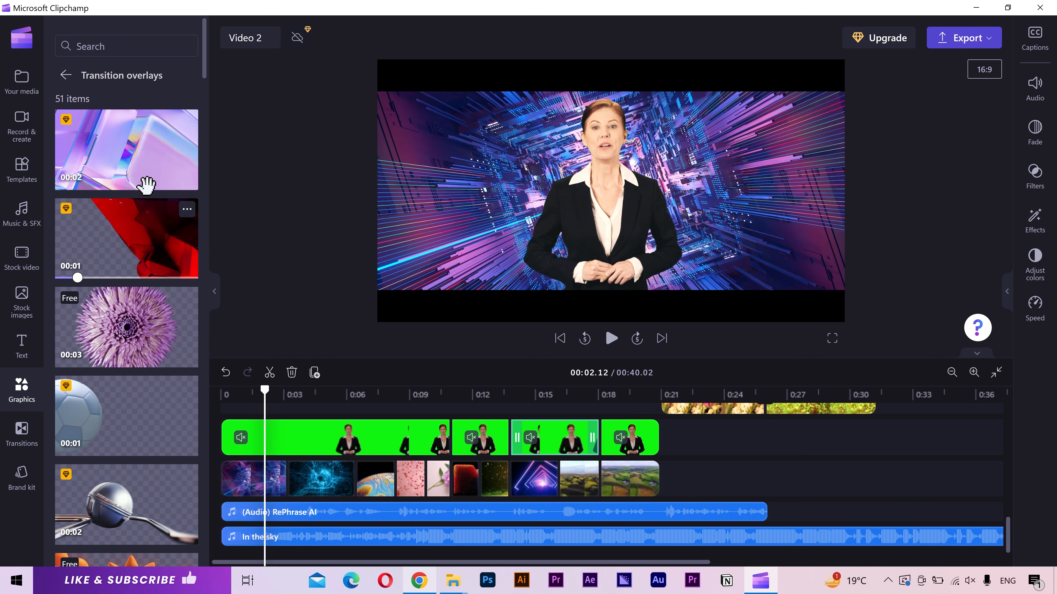
- Preview the purple glass blocks, red and black mech, and purple flower blooming transition overlays
left_click(133, 173)
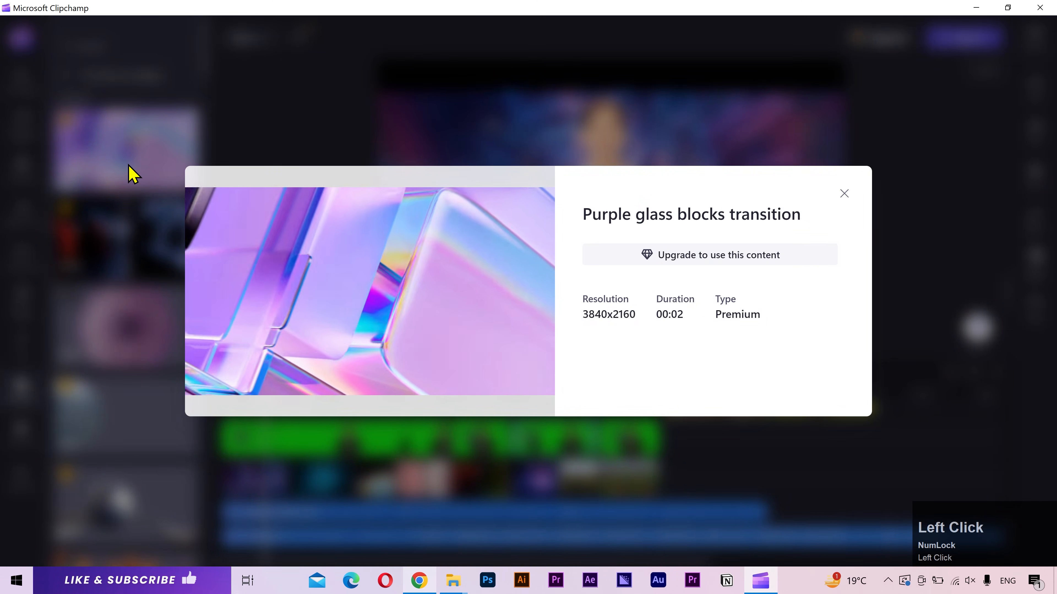
left_click(125, 230)
left_click(131, 246)
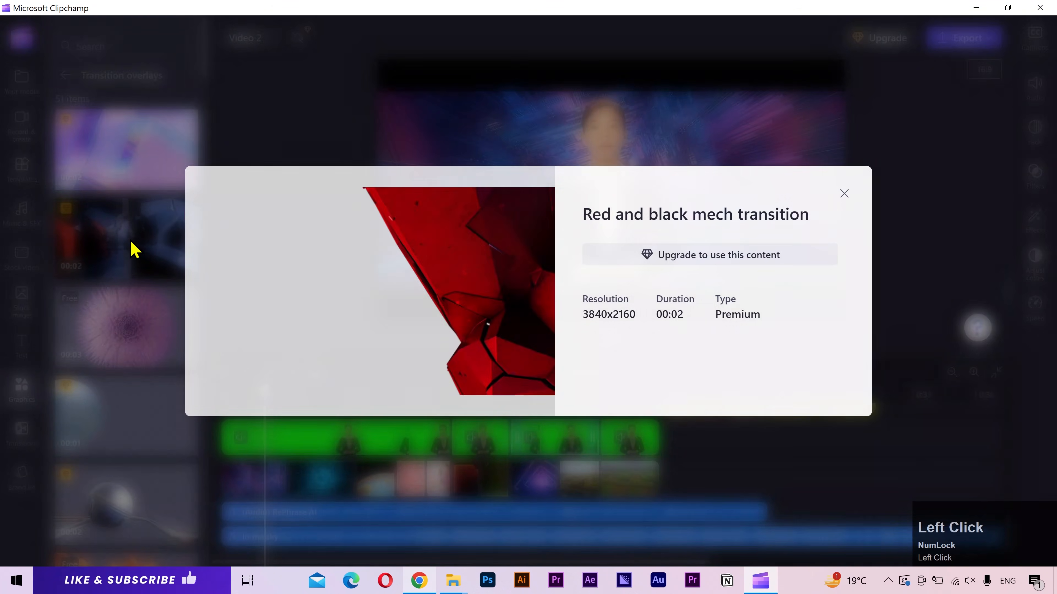
left_click(130, 237)
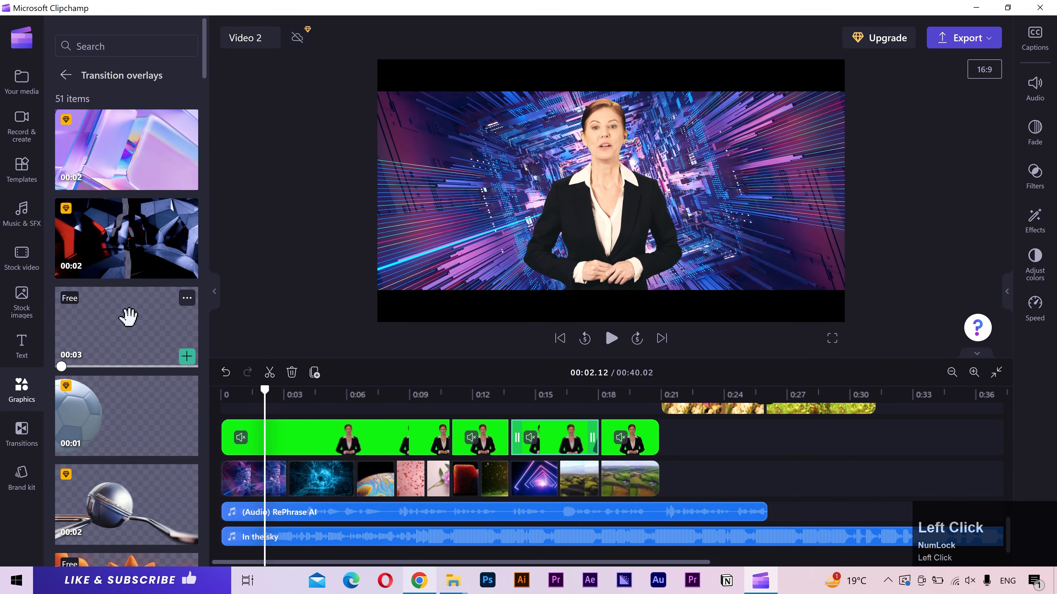
left_click(133, 331)
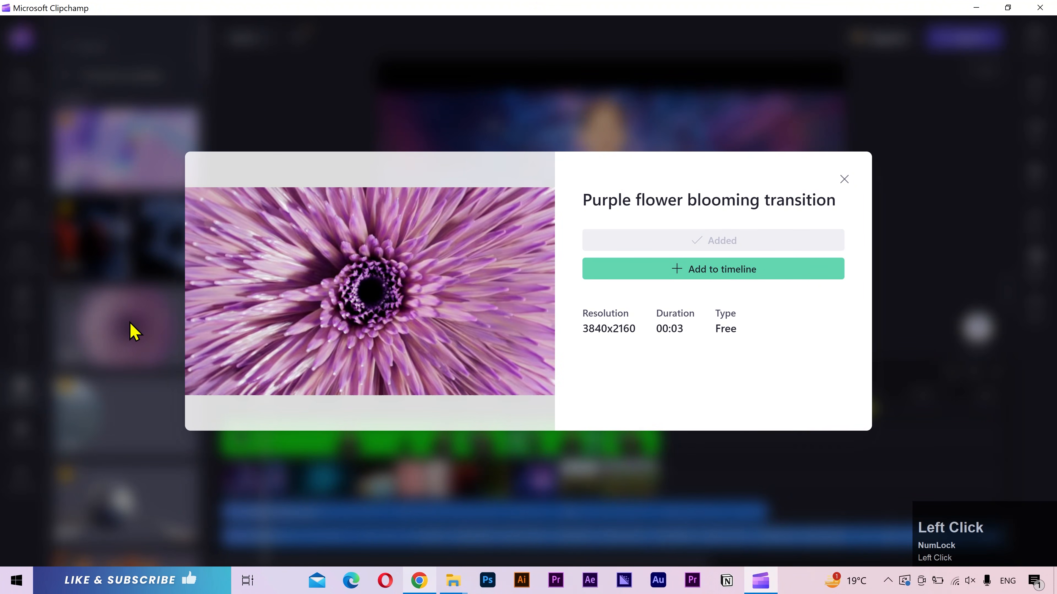
left_click(130, 323)
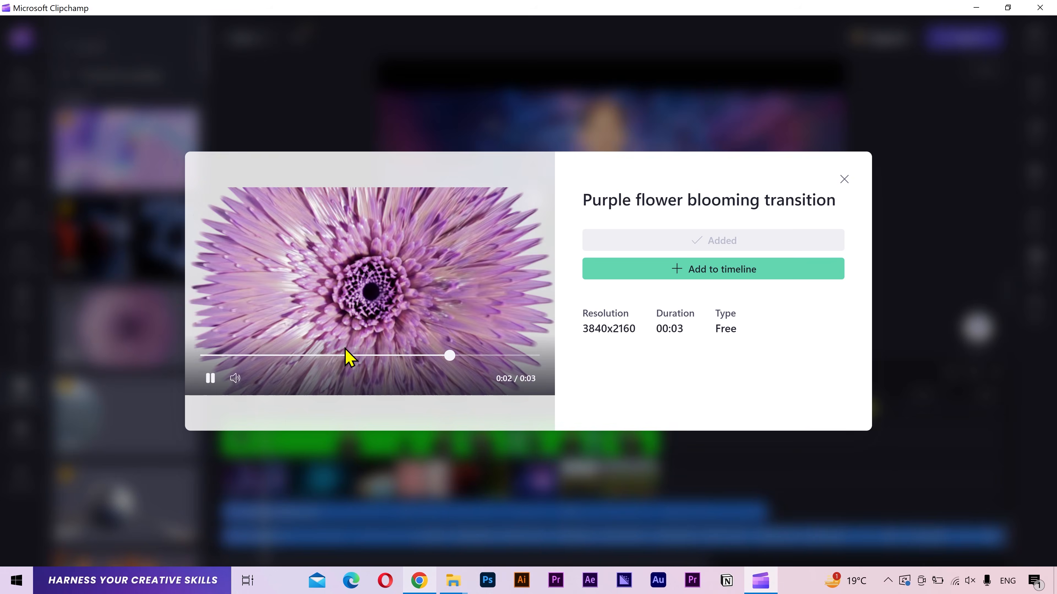
left_click(143, 361)
- Add the Purple flower blooming transition between the presenter and background tracks, starting at about 00:02
left_click_drag(123, 324, 278, 471)
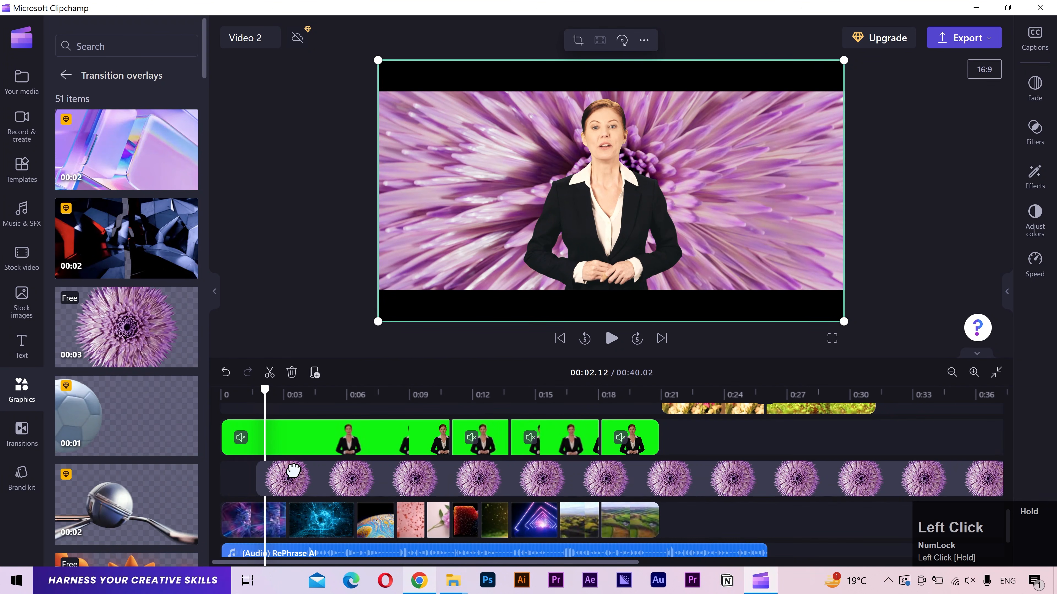
left_click_drag(281, 418, 263, 396)
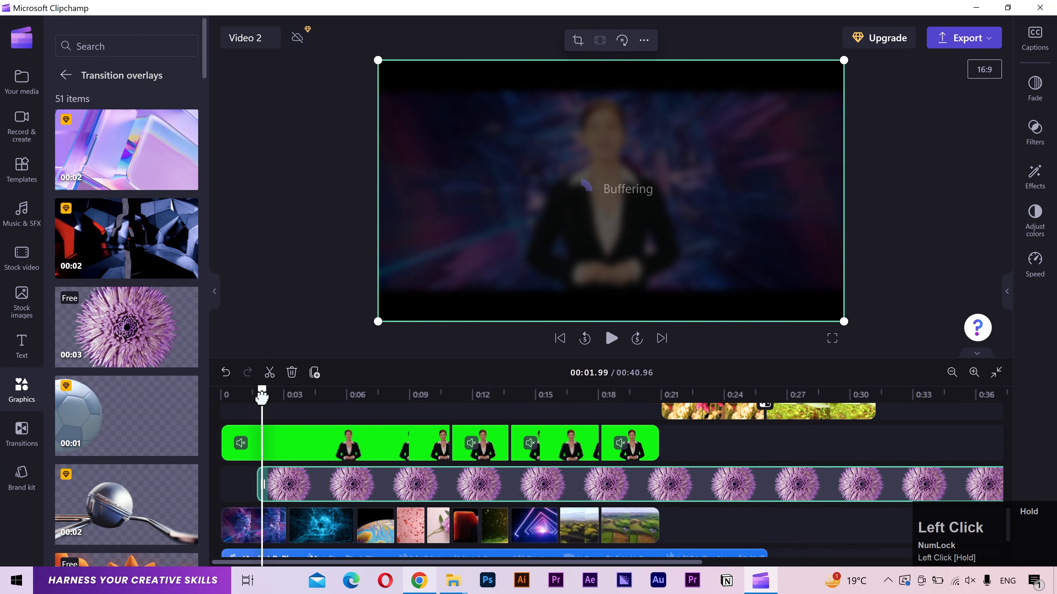
left_click_drag(283, 498, 290, 483)
- Split the purple flower overlay at 00:05.01 and delete the part after the split
left_click_drag(293, 397, 325, 394)
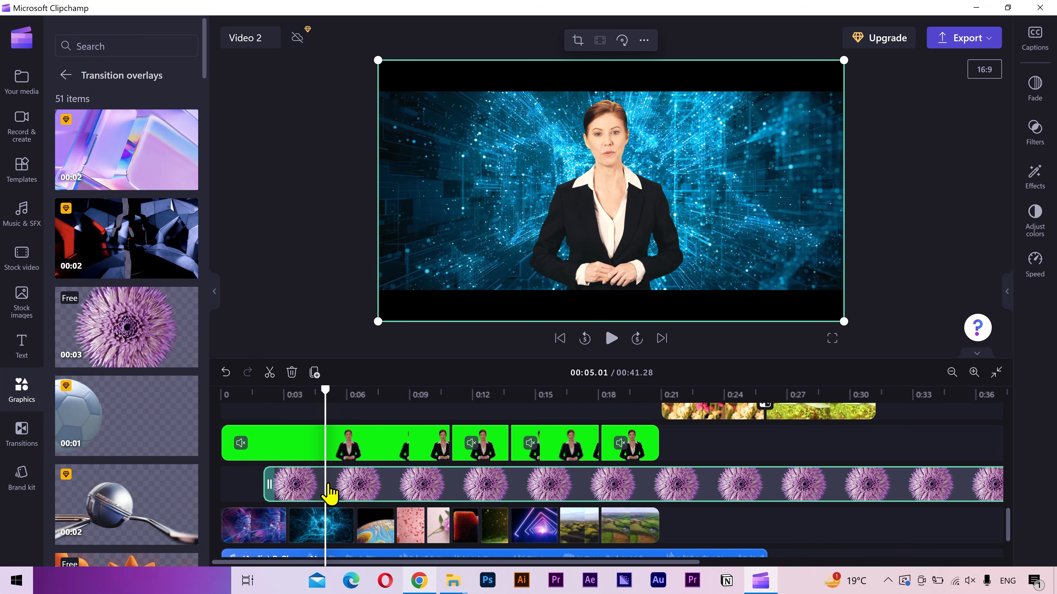
key("s")
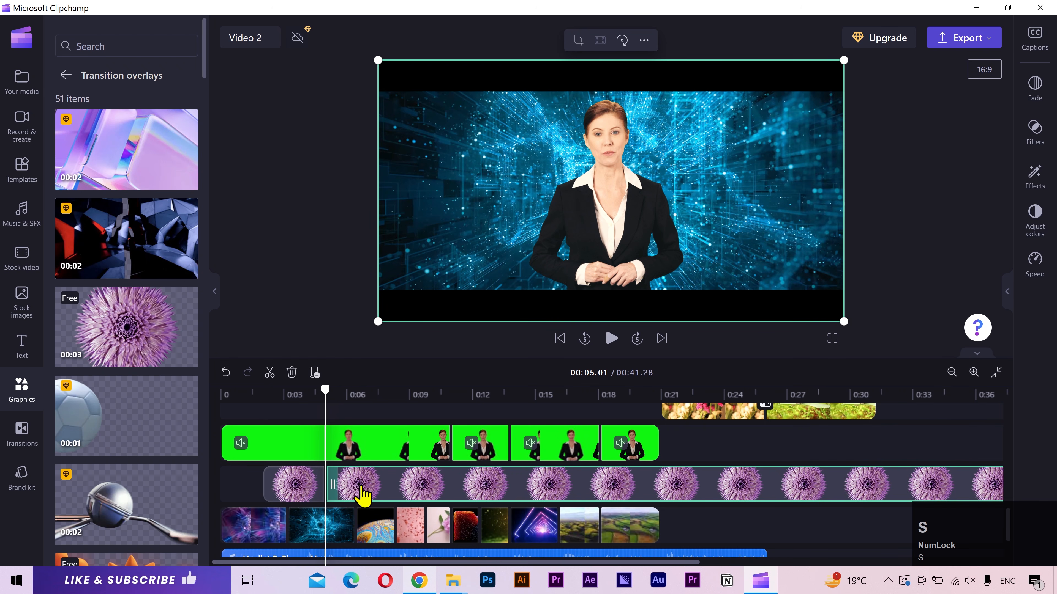
key("Delete")
- Play the video from the start to review the purple flower transition behind the presenter
left_click(254, 395)
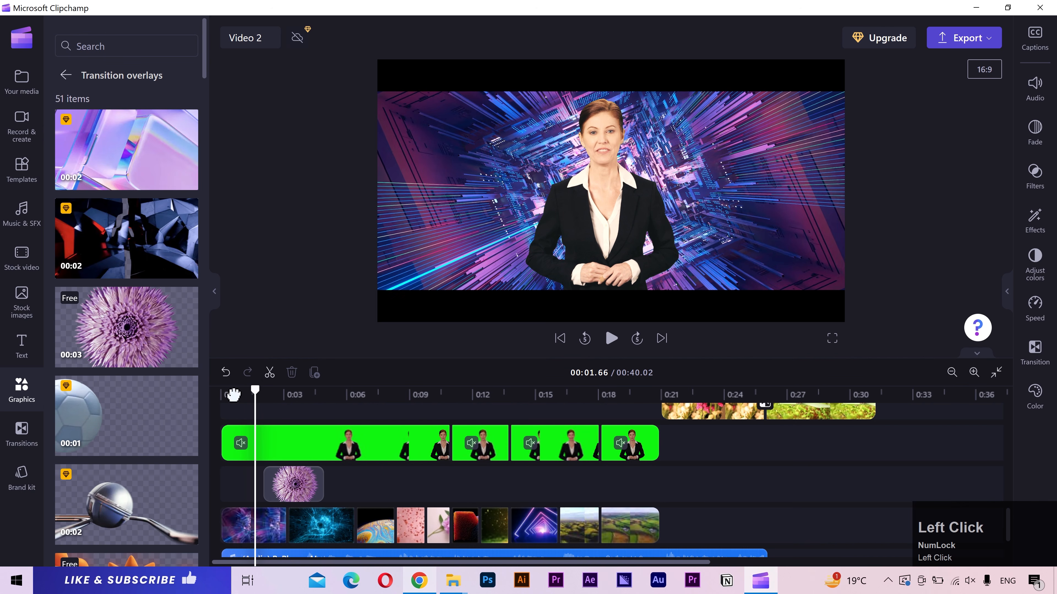
left_click_drag(233, 395, 219, 394)
key("space")
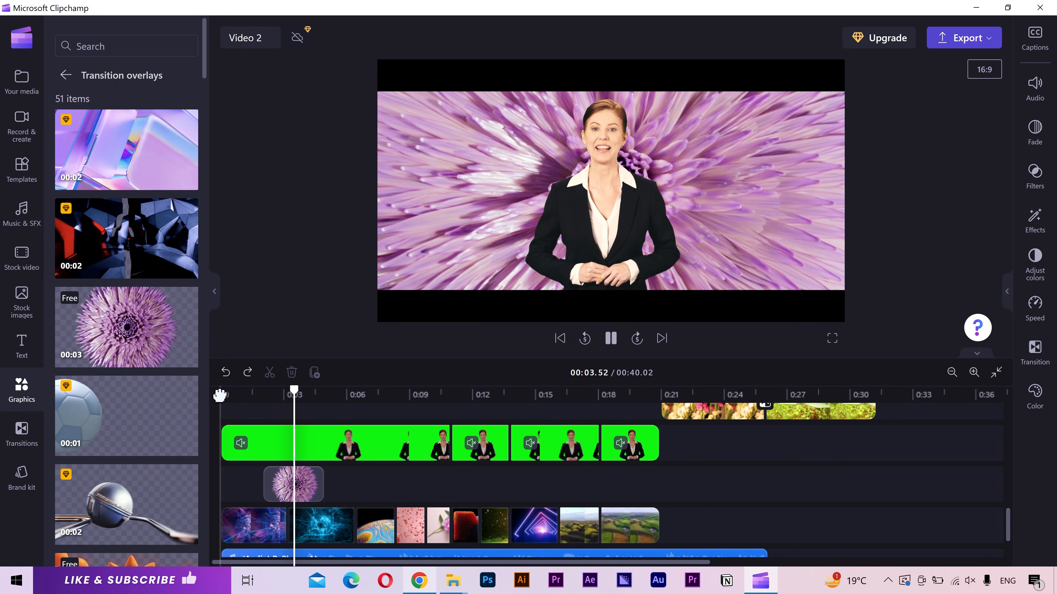
left_click(219, 395)
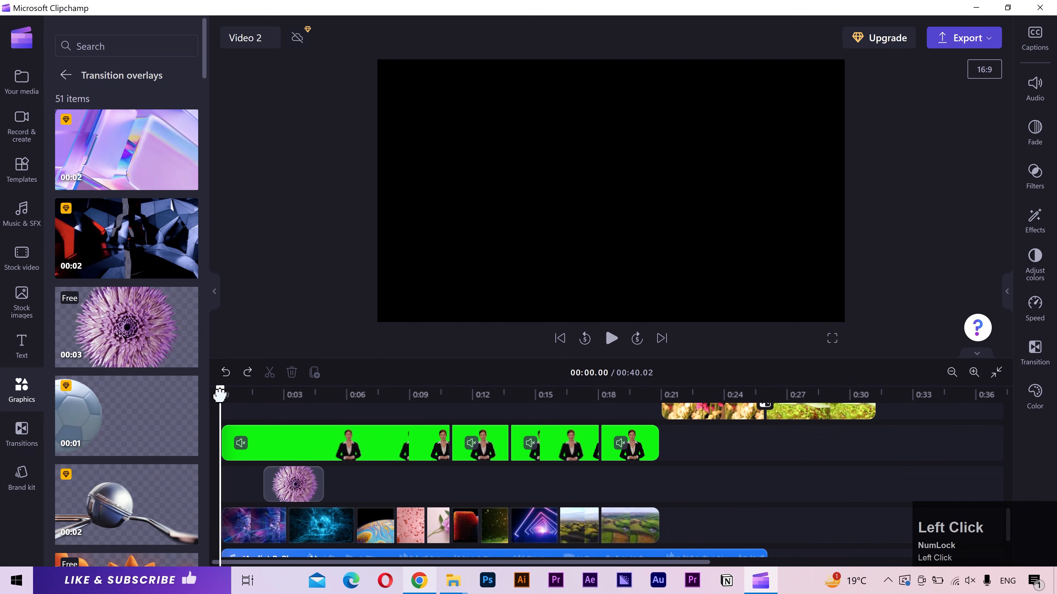
- Add Cross fade transitions at the second and third cuts of the background track, starting after the blue light and points clip
left_click(254, 394)
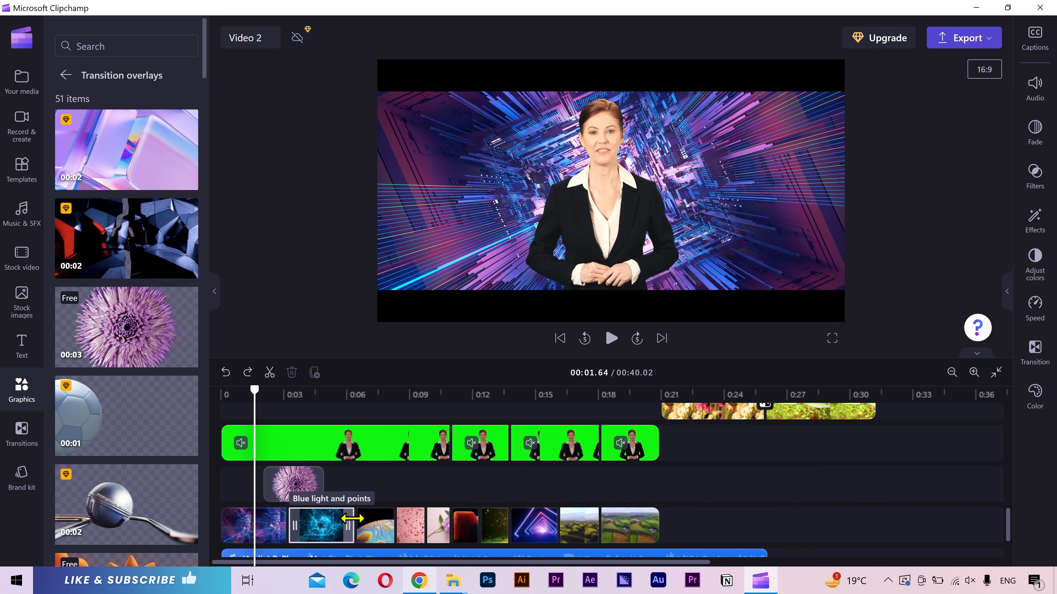
mouse_move(357, 533)
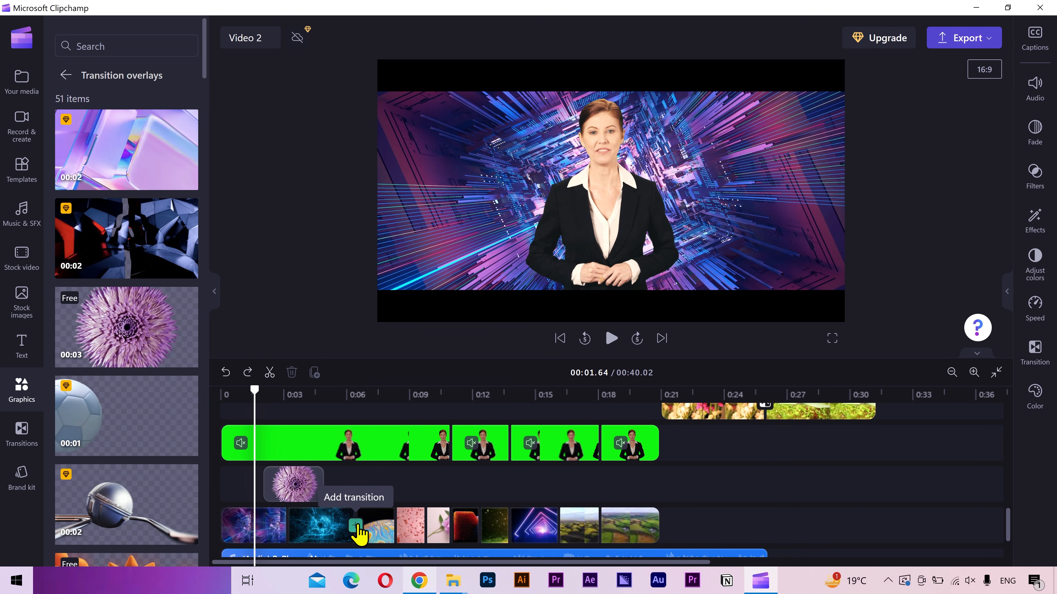
left_click(355, 527)
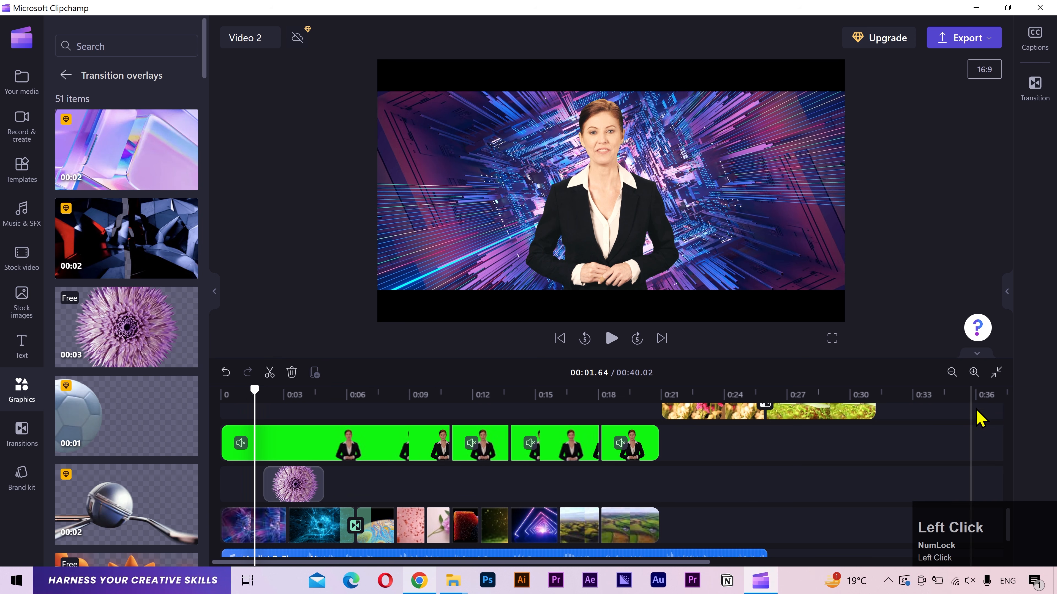
left_click(973, 373)
left_click(973, 372)
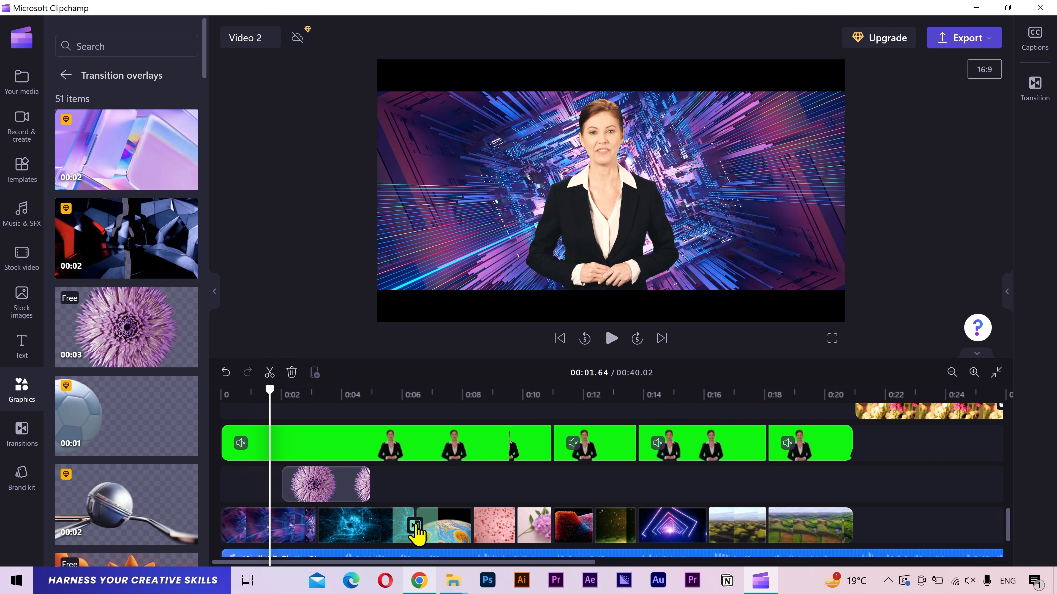
left_click(472, 527)
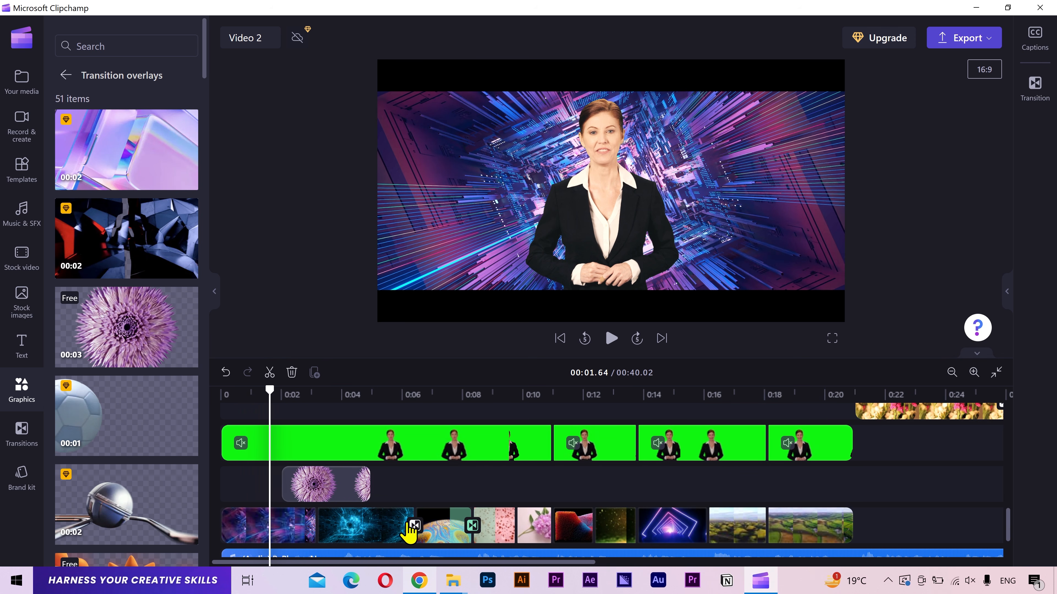
- Add Cross fade transitions at every remaining cut of the background track, through to the final green fields clip
left_click(33, 446)
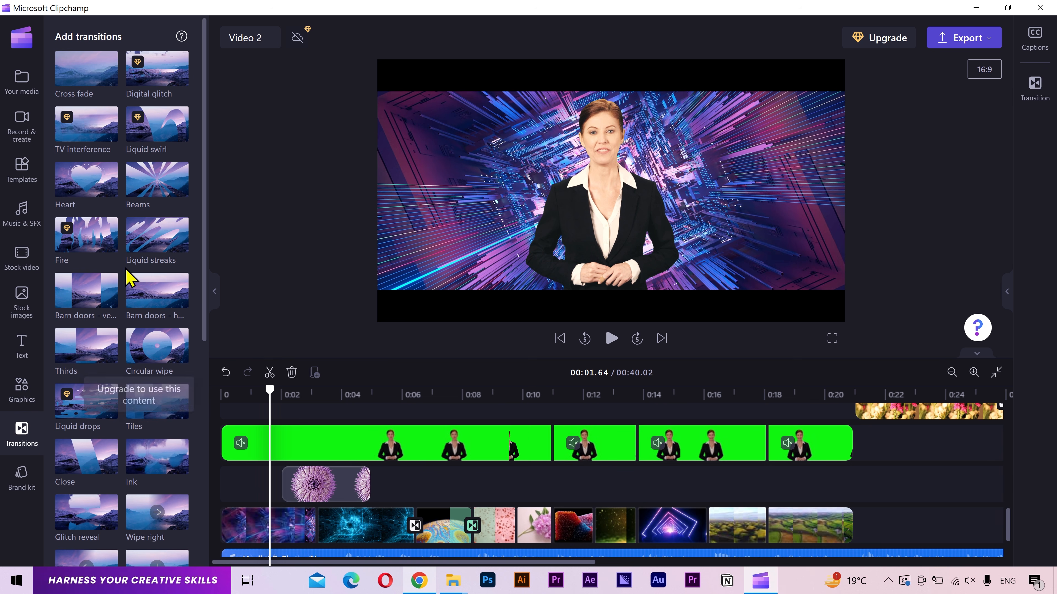
left_click_drag(78, 71, 595, 514)
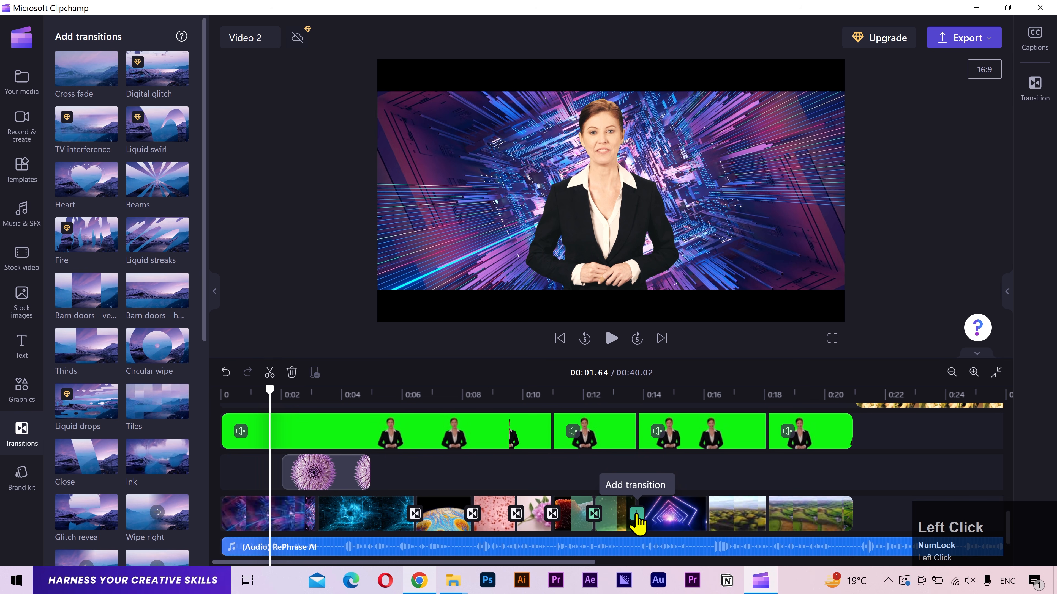
left_click(636, 514)
left_click(706, 517)
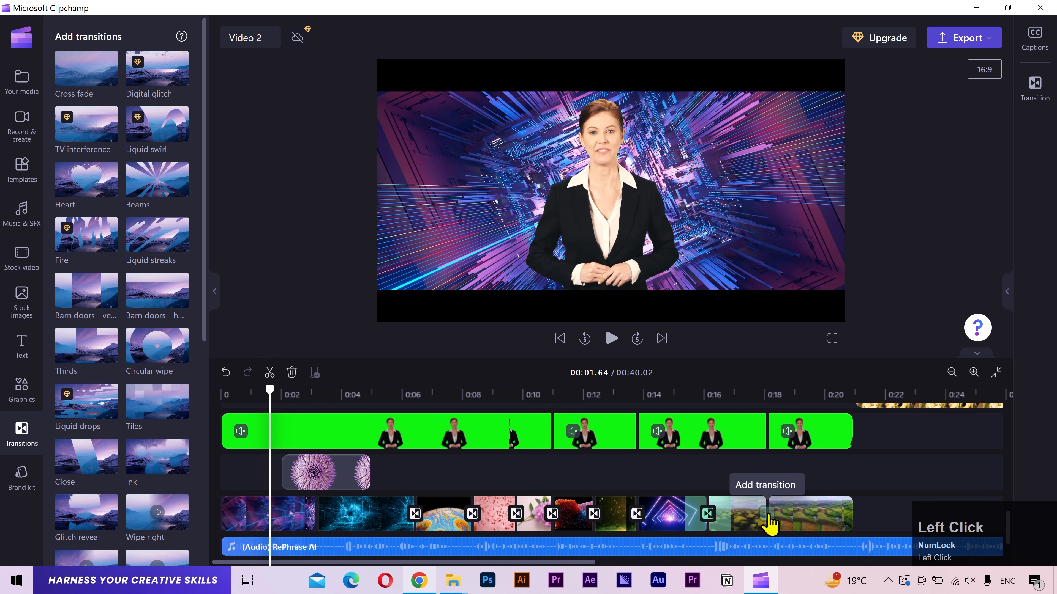
left_click(767, 516)
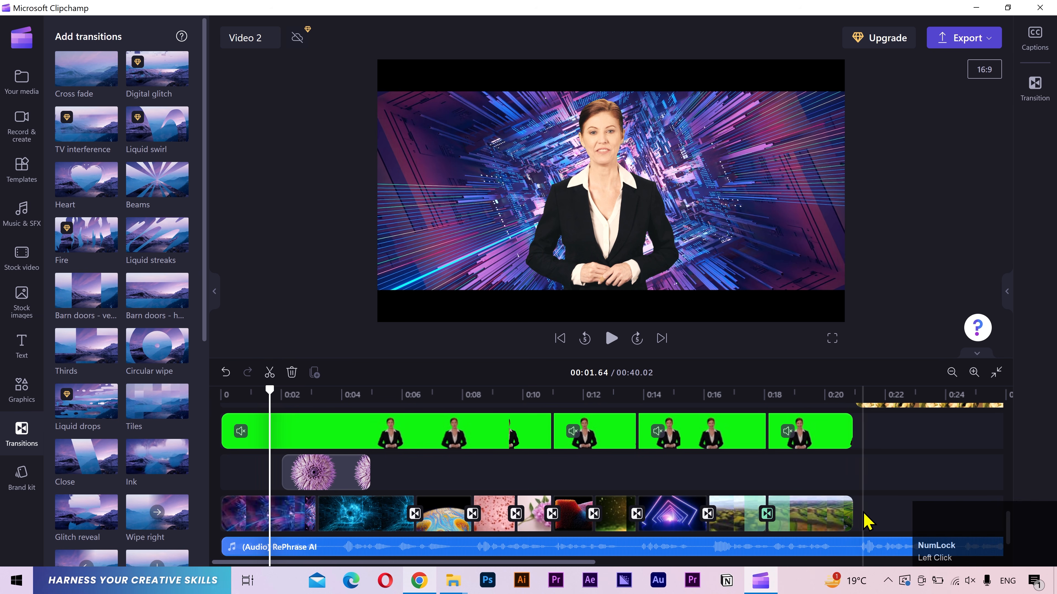
- Select the background clips from the second one onward and set their Cross fade duration to 0.7 seconds
left_click_drag(862, 504, 353, 514)
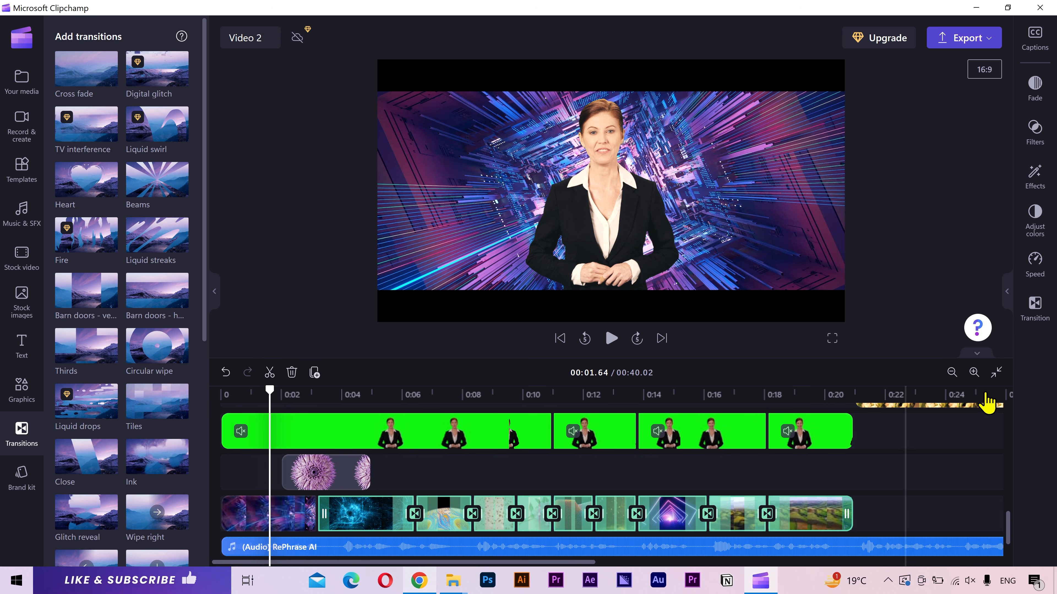
left_click(1032, 329)
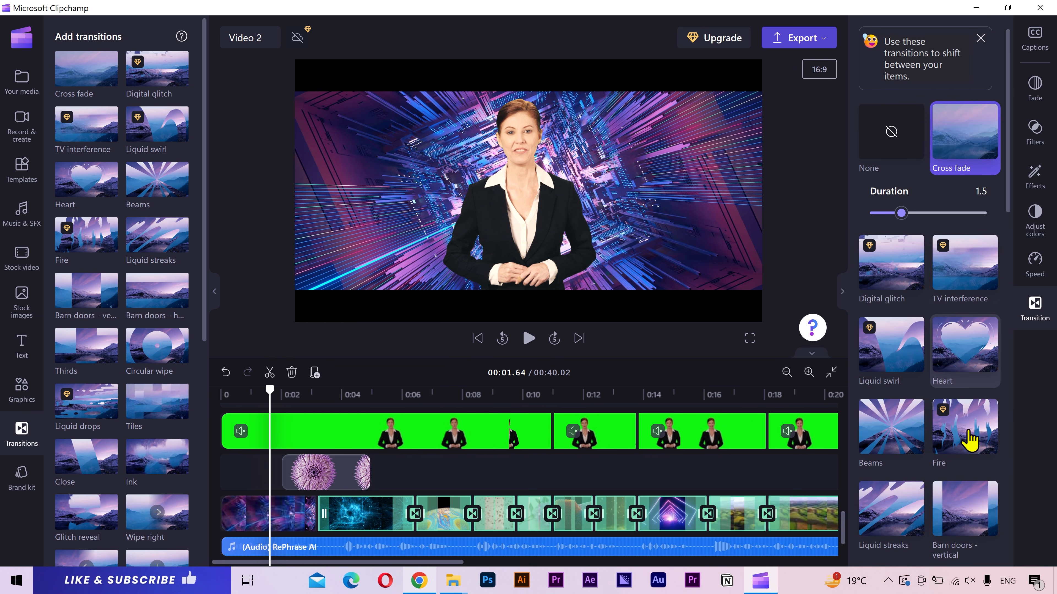
left_click_drag(902, 217, 883, 221)
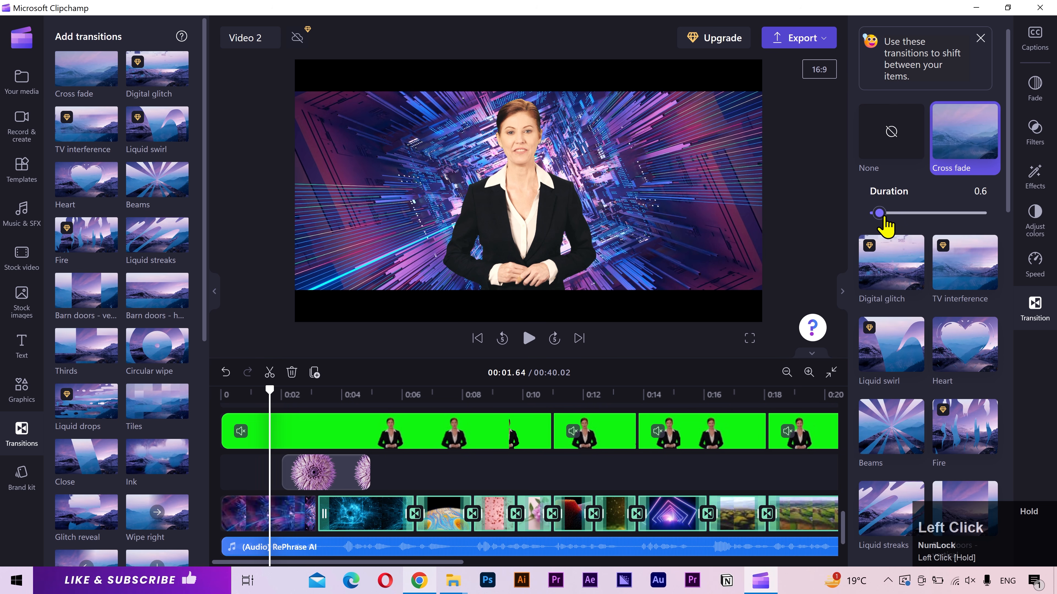
left_click(1033, 303)
- Play the video from the start to about 00:20 to review the cross fades between backgrounds
left_click(363, 454)
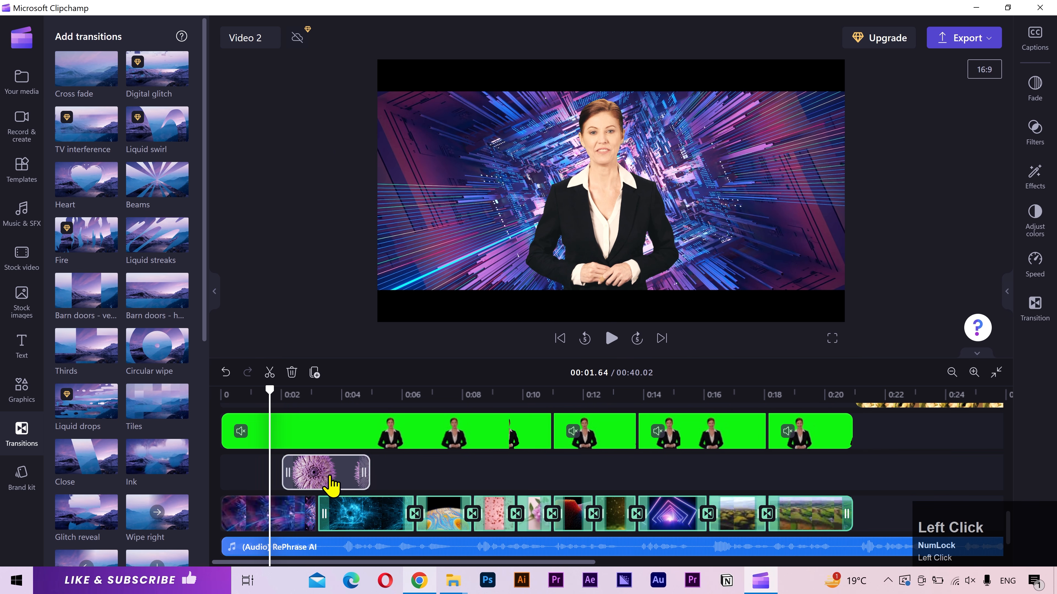
left_click_drag(268, 393, 228, 400)
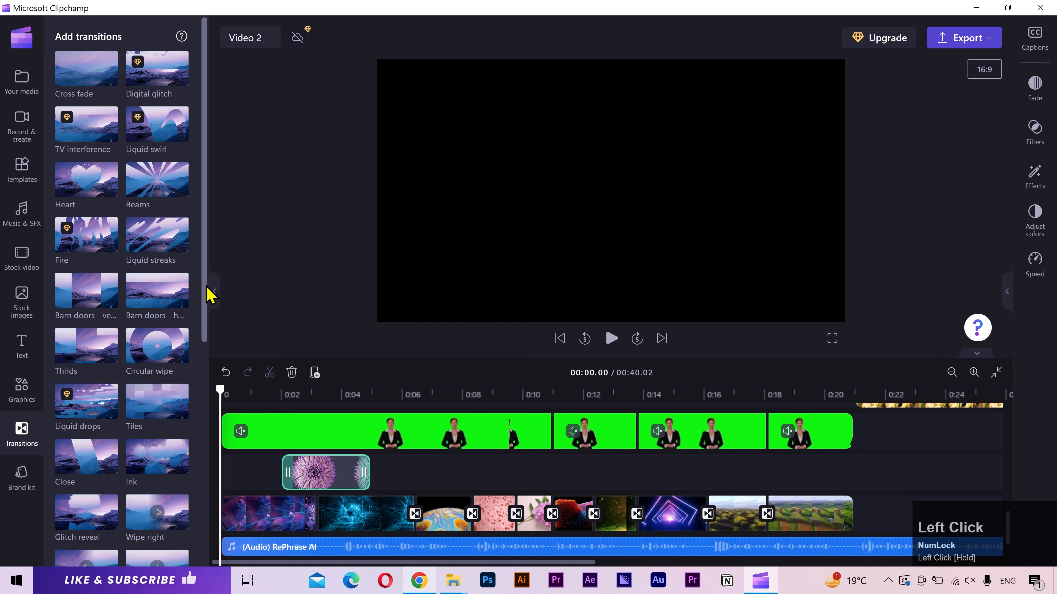
left_click(214, 291)
key("space")
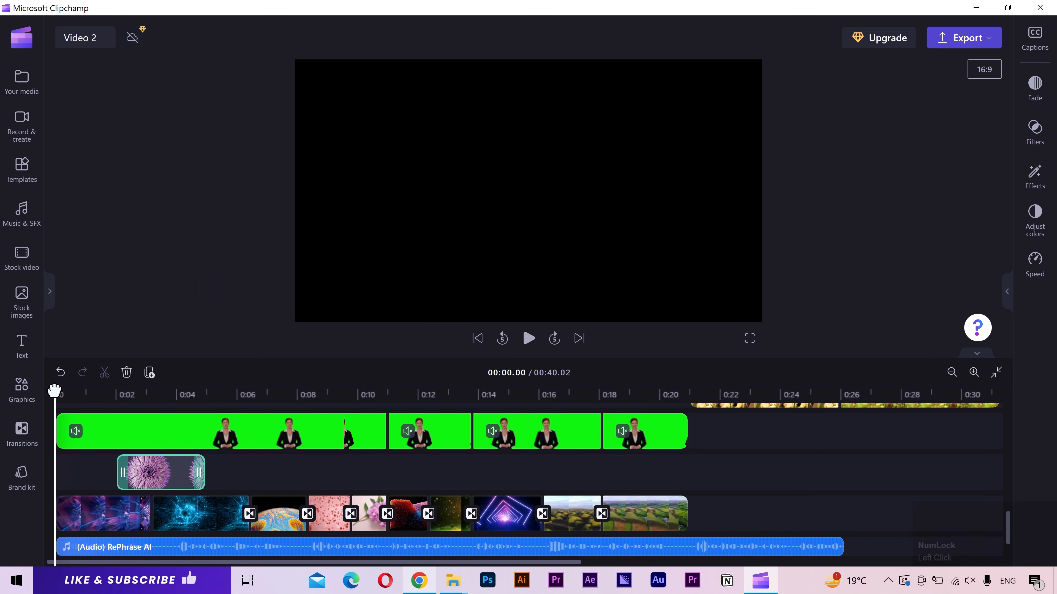
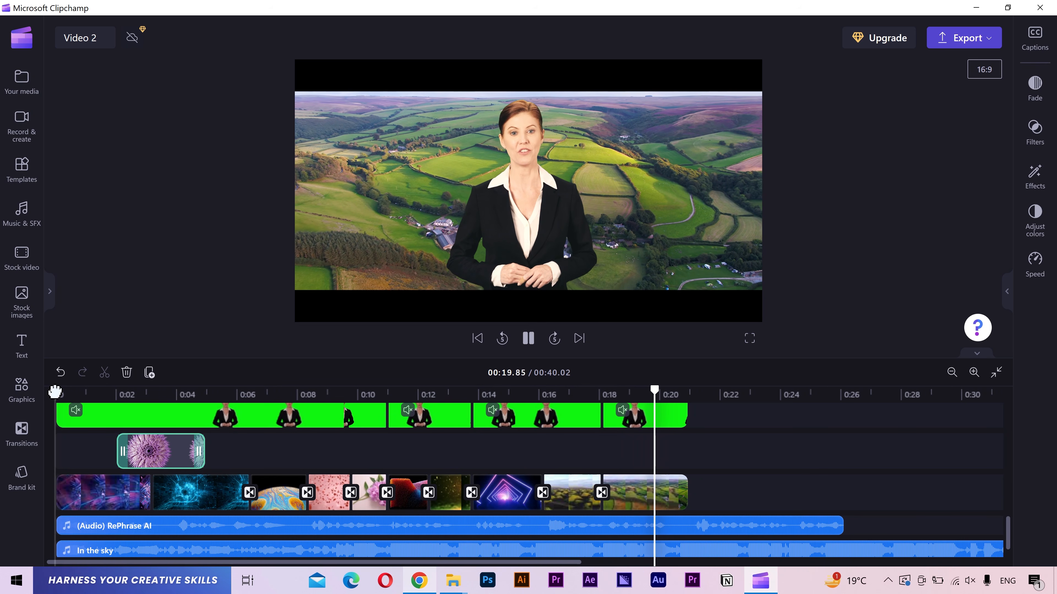
key("space")
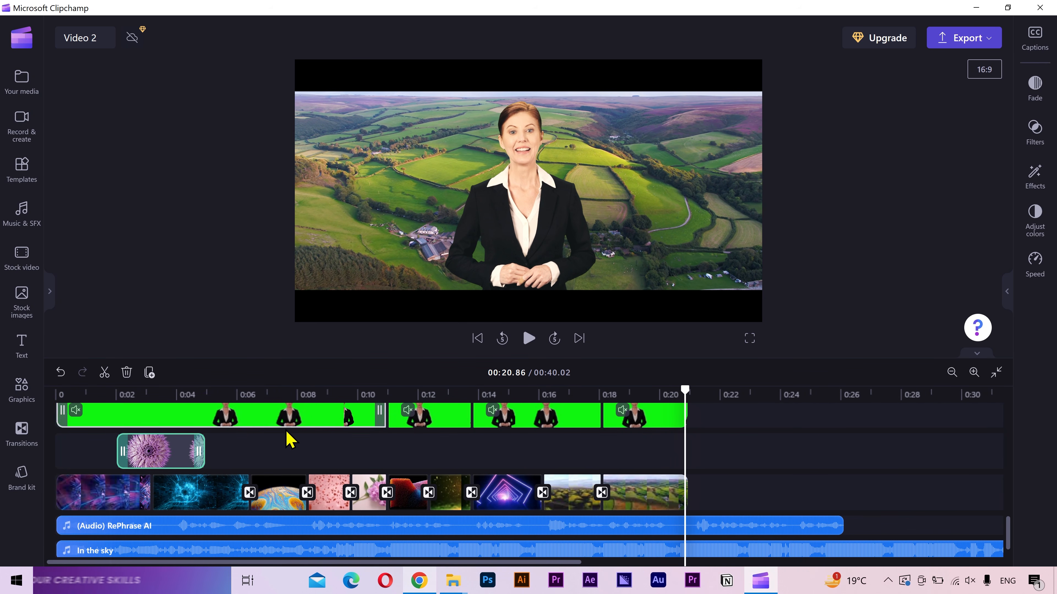
- Replay the sections around 00:10 and 00:13 to check how the cross fades coincide with the presenter's camera shot changes
scroll(395, 448, "up", 1)
left_click(367, 400)
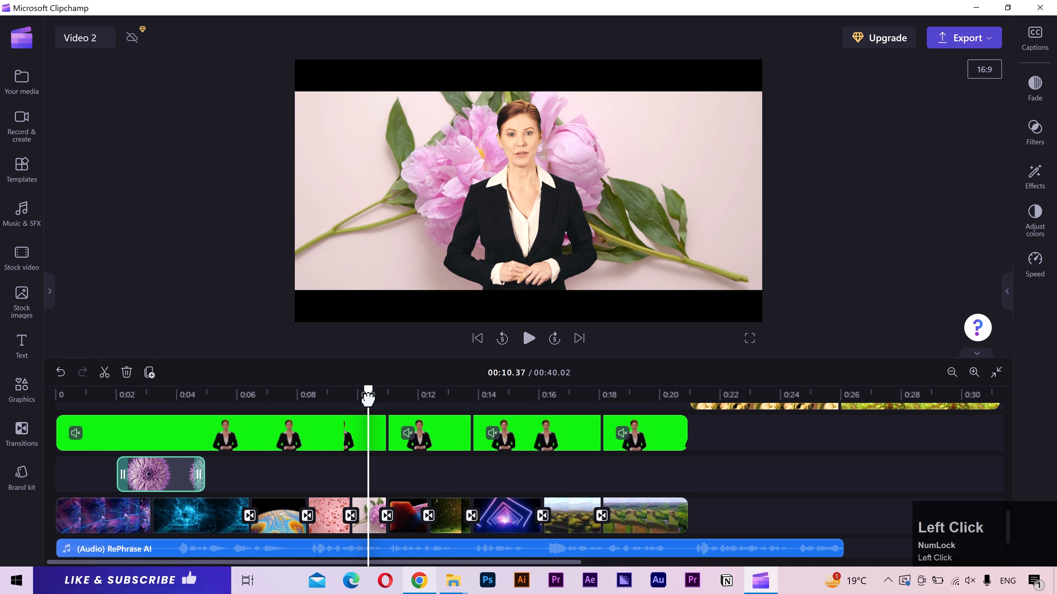
key("space")
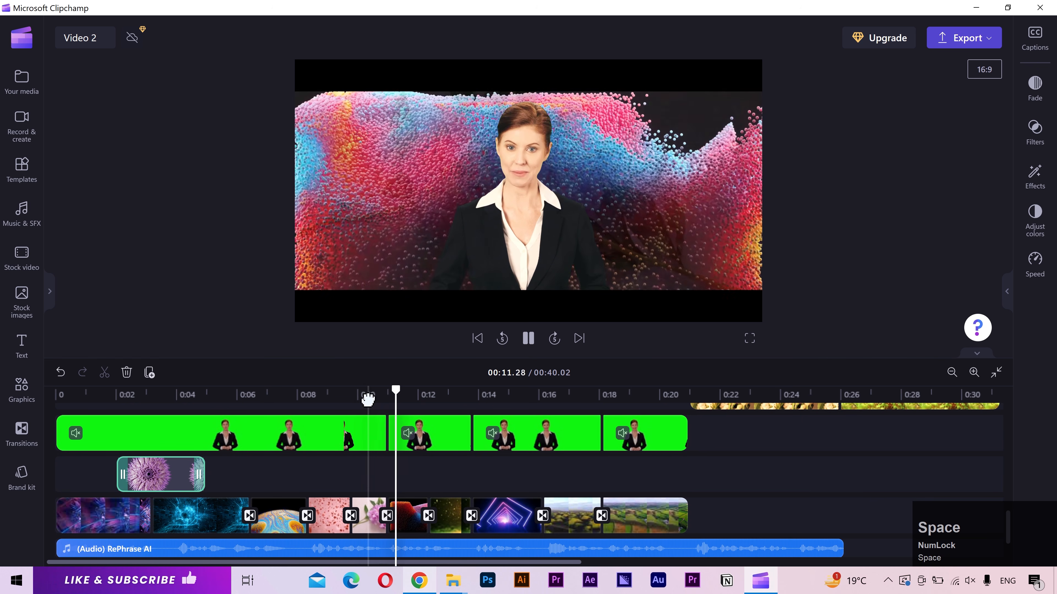
left_click(467, 435)
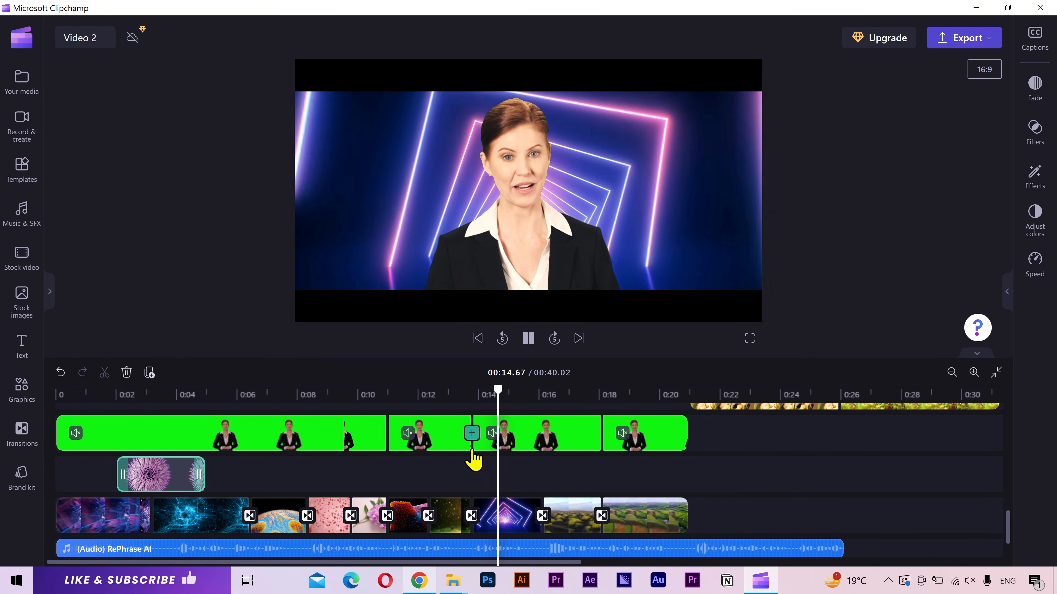
left_click(460, 394)
key("space")
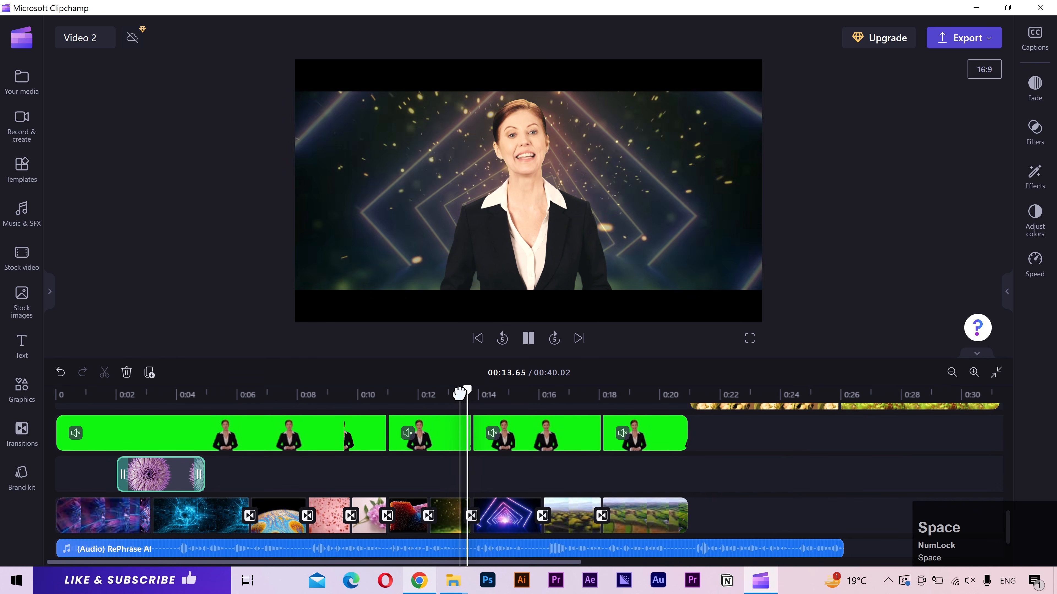
left_click(459, 393)
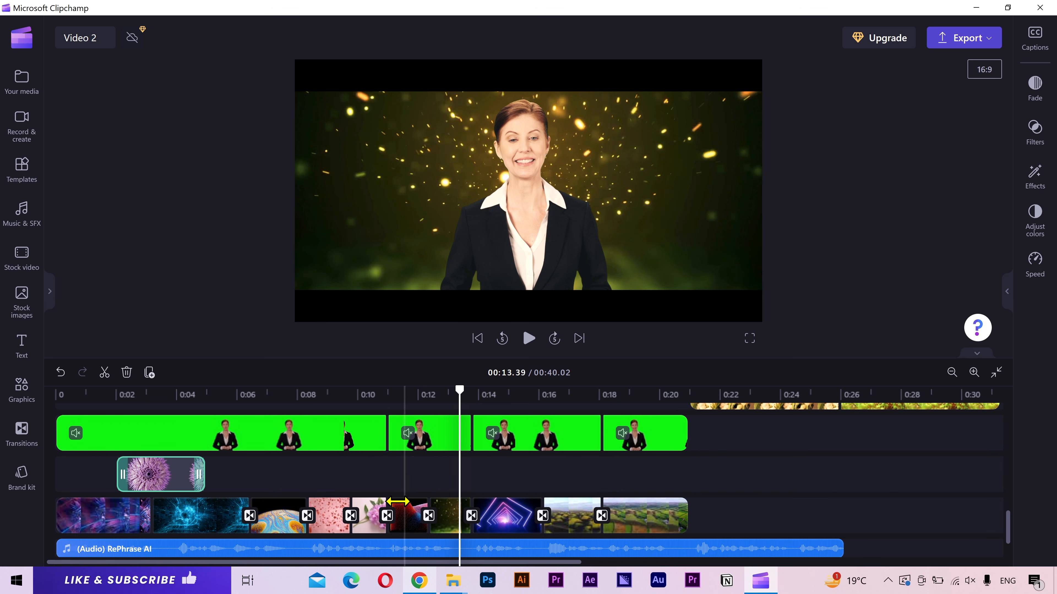
- Delete the three background cross fades that coincide with the presenter's camera cuts, at about 00:11, 00:14 and 00:18
left_click(388, 516)
left_click(471, 516, "shift")
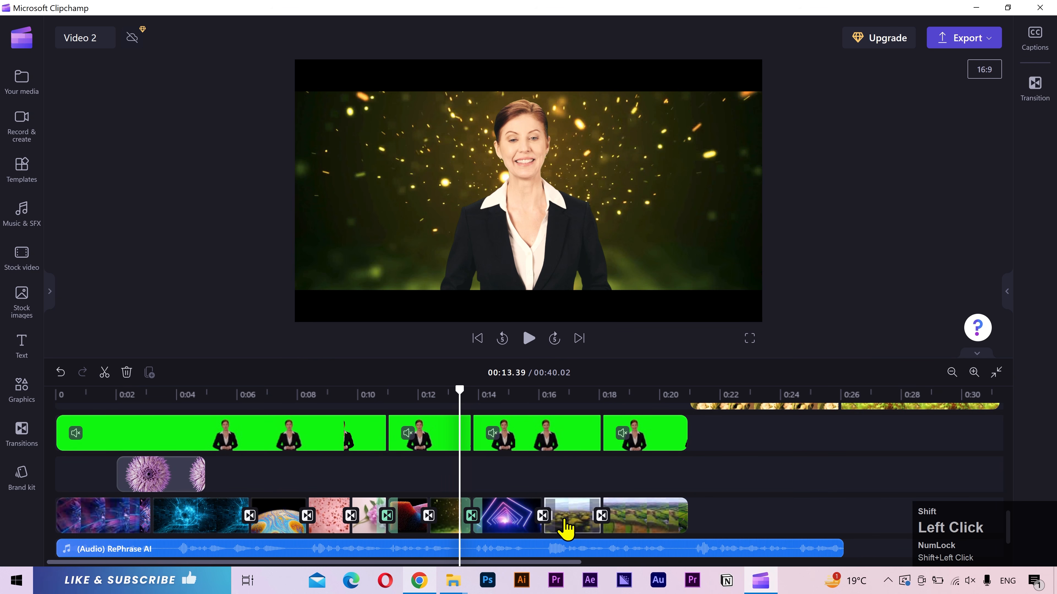
left_click(602, 520, "shift")
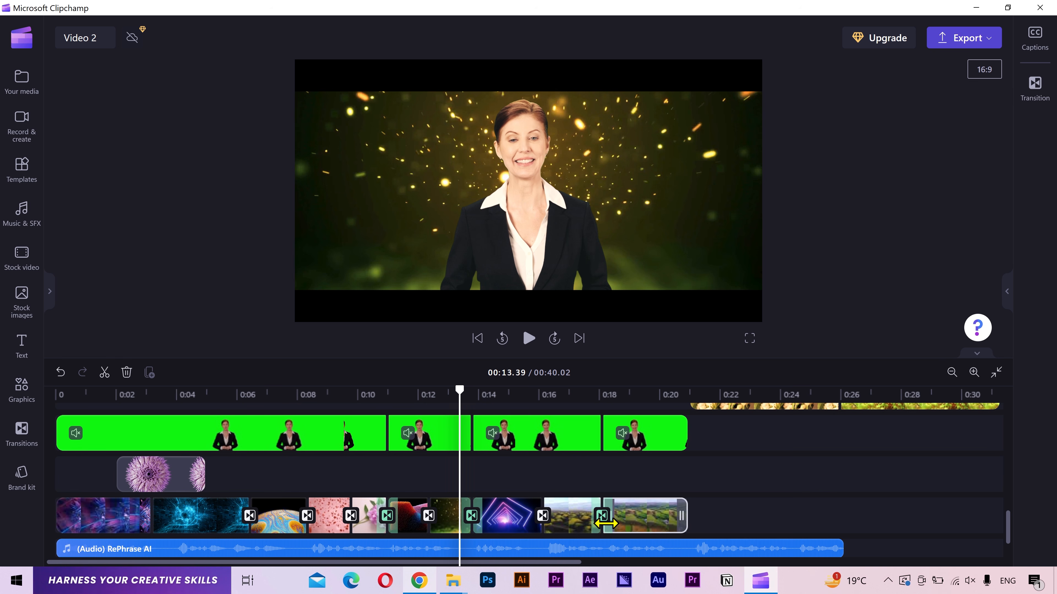
key("Delete")
- Play the neon tunnel and green landscape backgrounds from about 00:14 to review the cross fade between them
left_click(486, 394)
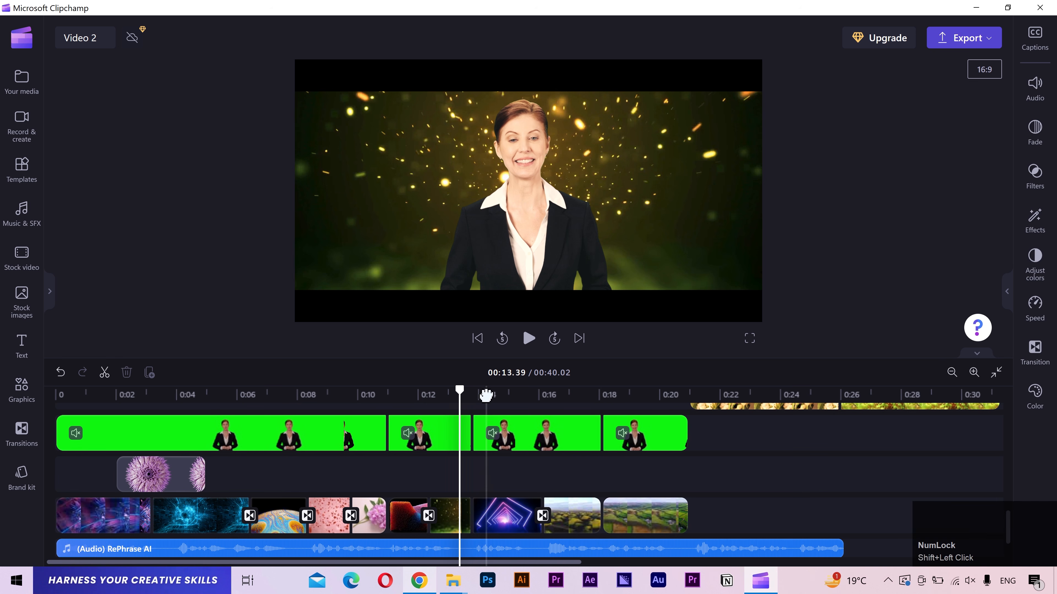
key("space")
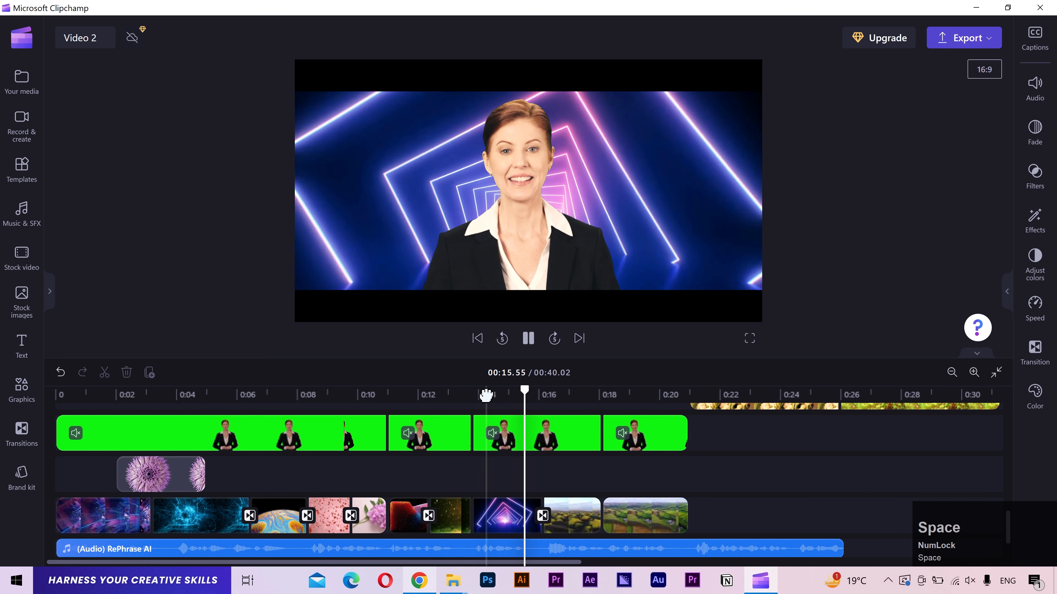
left_click(514, 395)
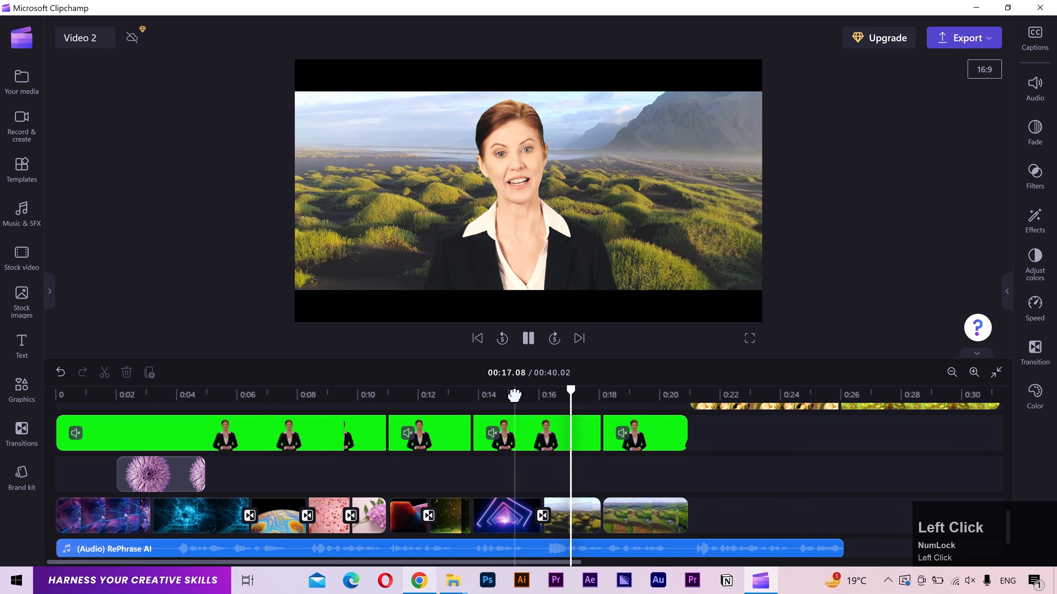
left_click(559, 528)
- Set the cross fade between the neon tunnel and green landscape backgrounds to 3.7 seconds and preview it from about 00:14
left_click(543, 516)
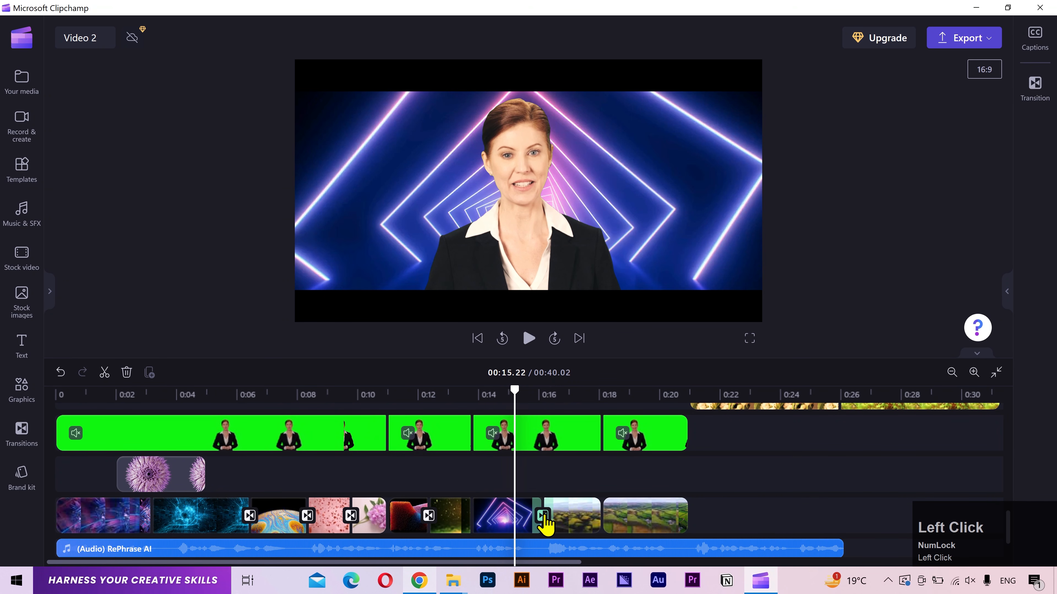
left_click(1028, 109)
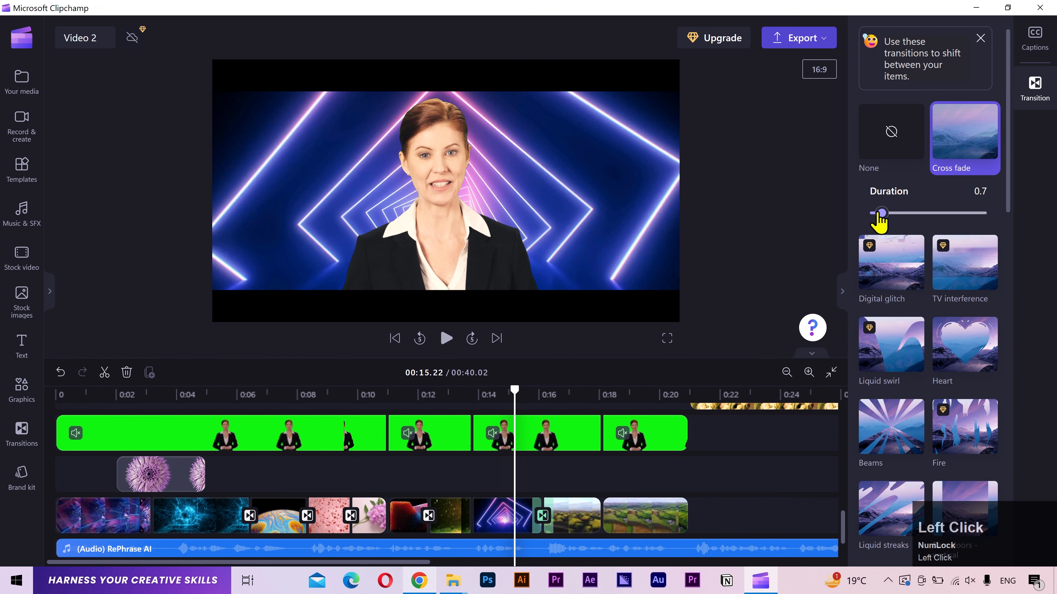
left_click_drag(873, 213, 958, 212)
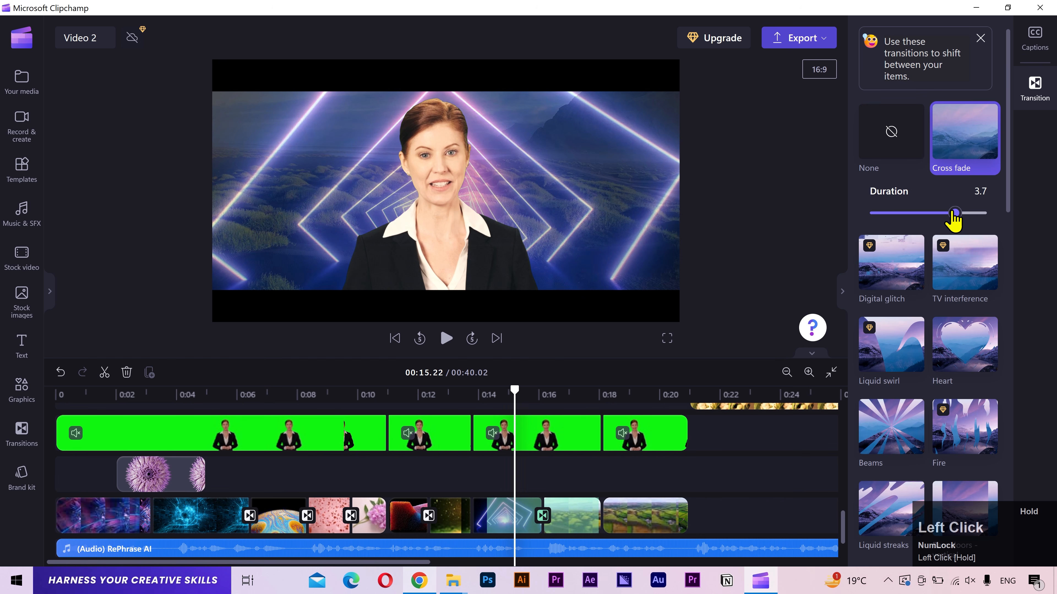
left_click(483, 394)
key("space")
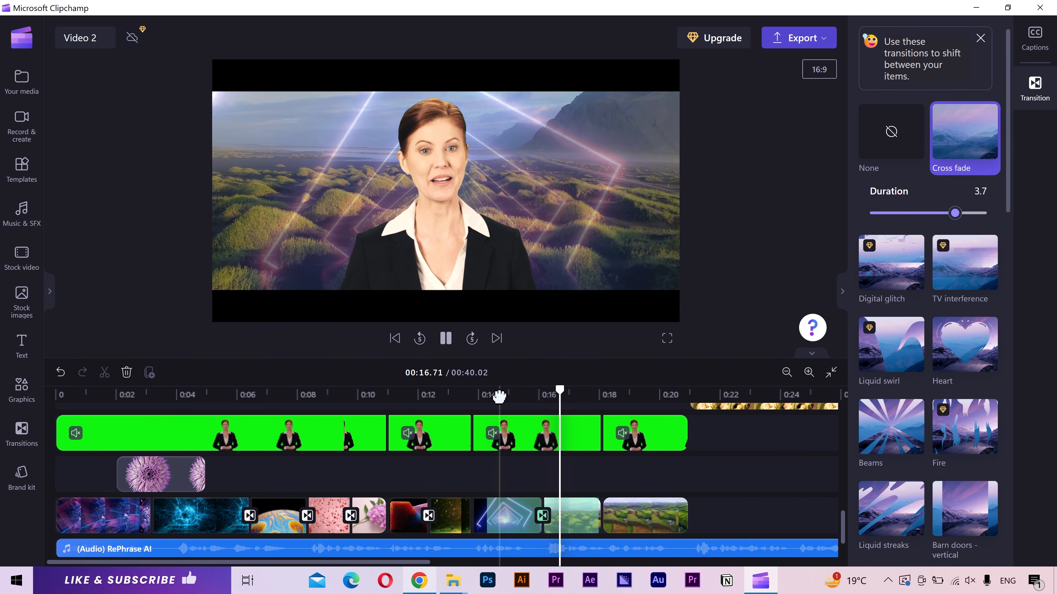
key("space")
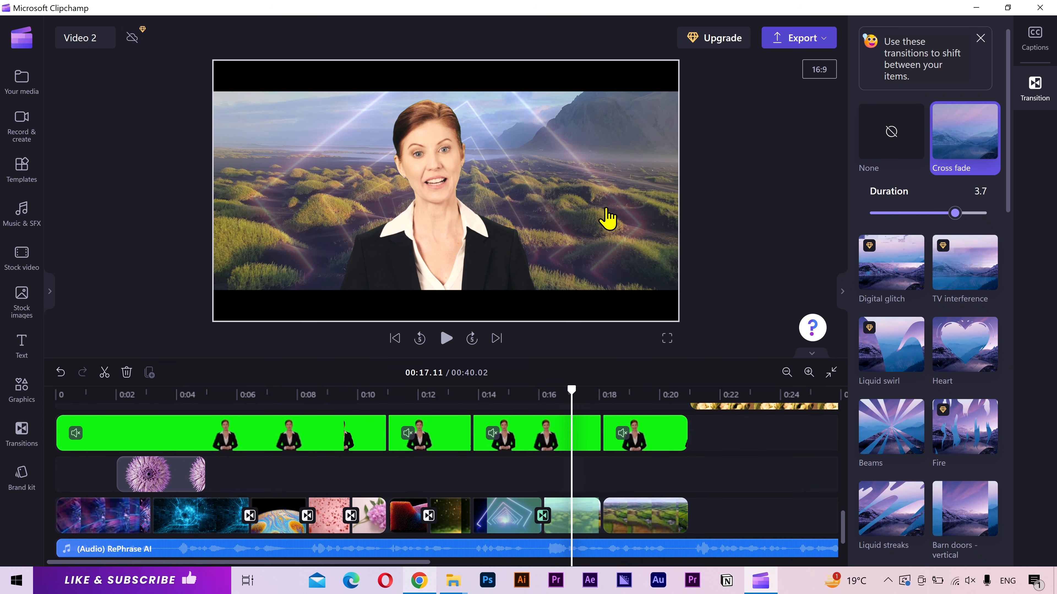
- Apply the Slow zoom effect to all the background clips beneath the green-screen presenter at once
left_click_drag(727, 531, 104, 520)
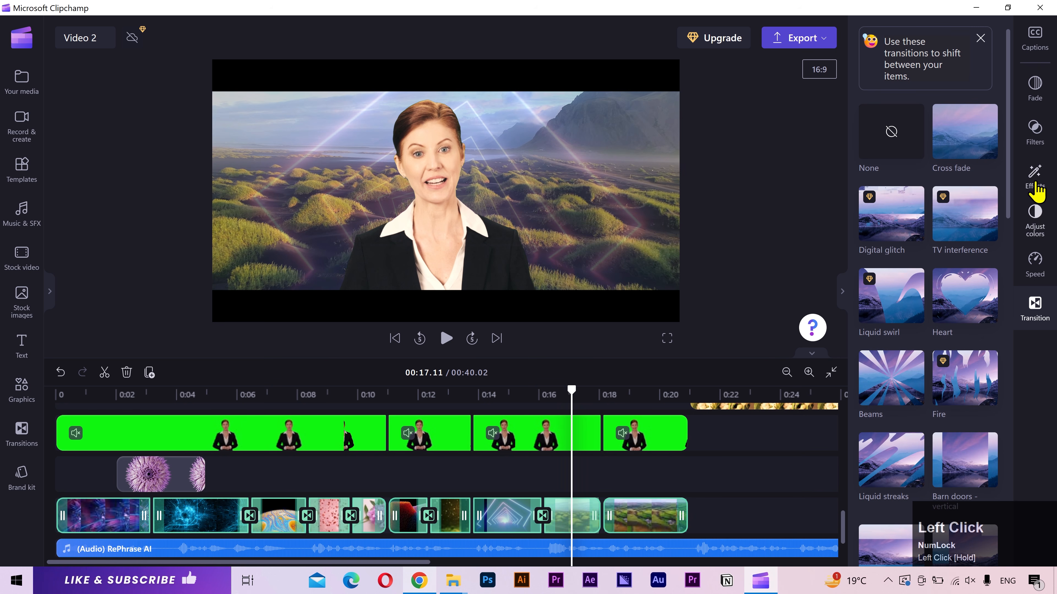
left_click(1034, 174)
scroll(1002, 311, "down", 4)
scroll(1002, 310, "down", 5)
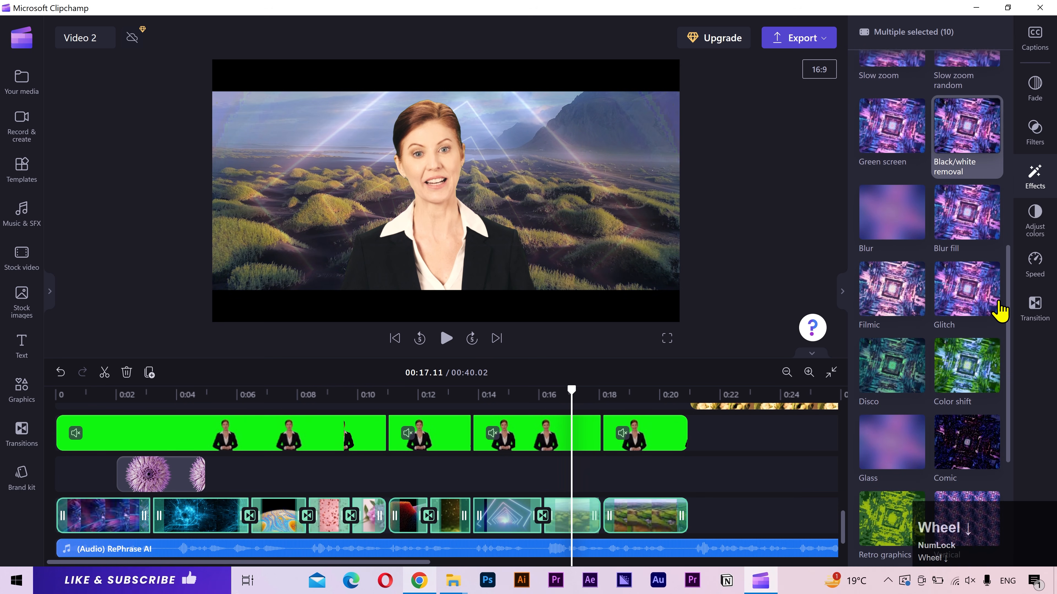
scroll(1002, 310, "up", 2)
scroll(1002, 310, "up", 8)
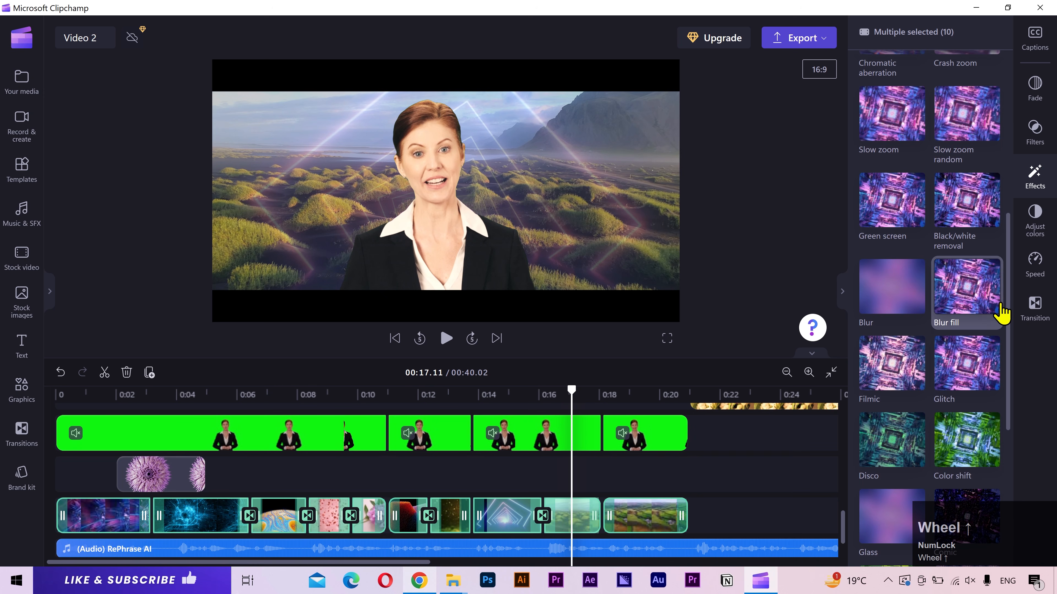
left_click(900, 352)
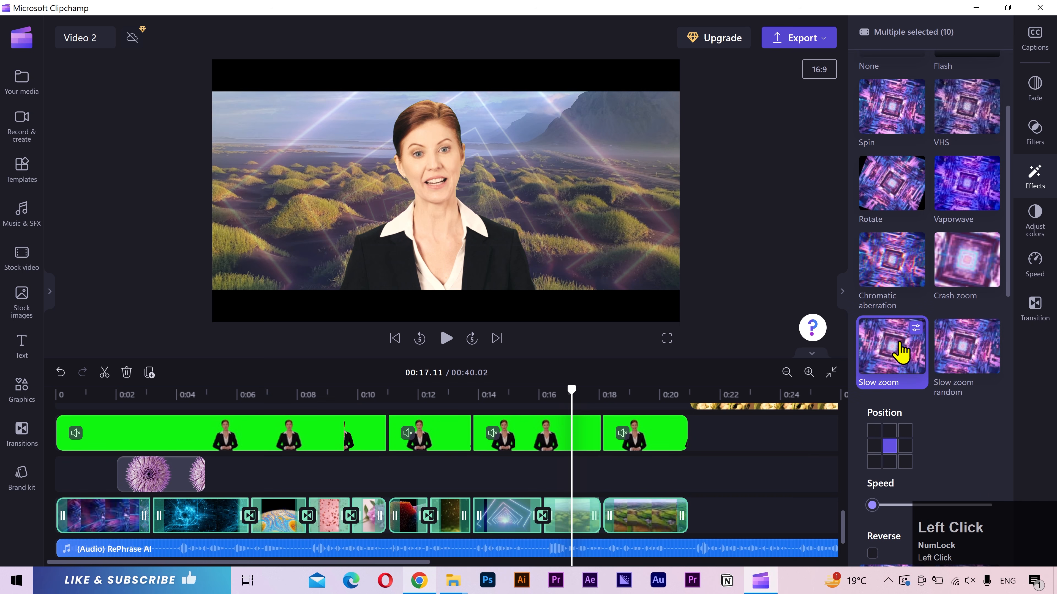
left_click(77, 522)
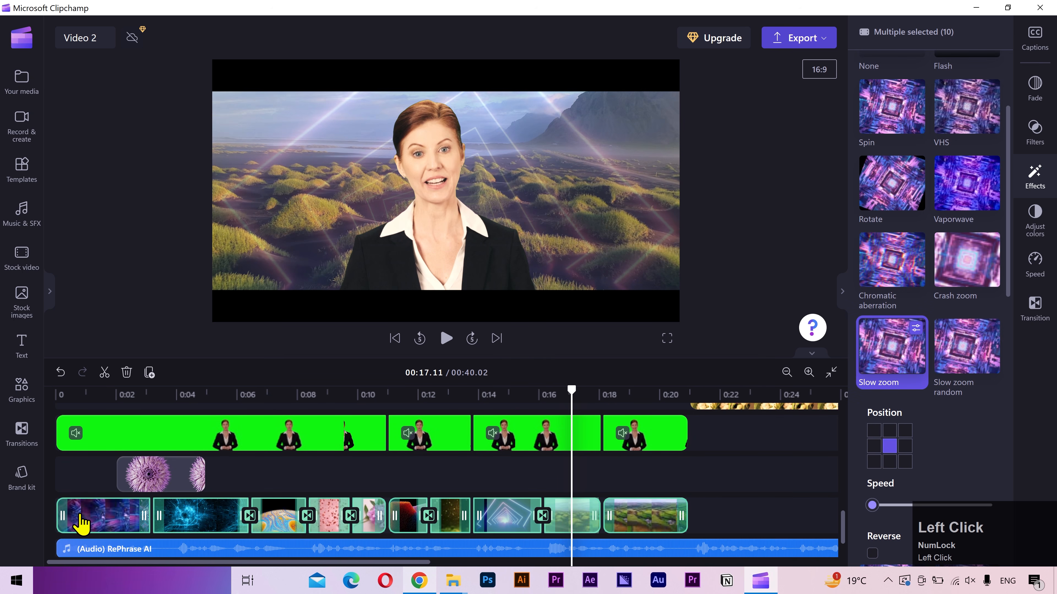
- Move the playhead to 00:01.75 near the start of the presenter clip and open the Text overlays graphics collection
left_click_drag(89, 393, 55, 405)
left_click(74, 434)
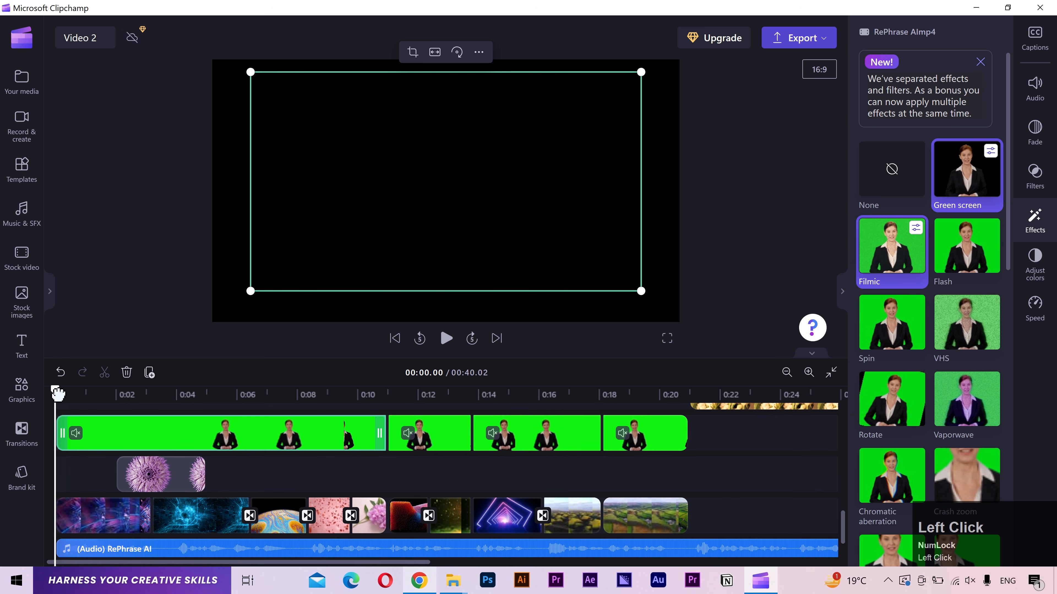
left_click(1034, 220)
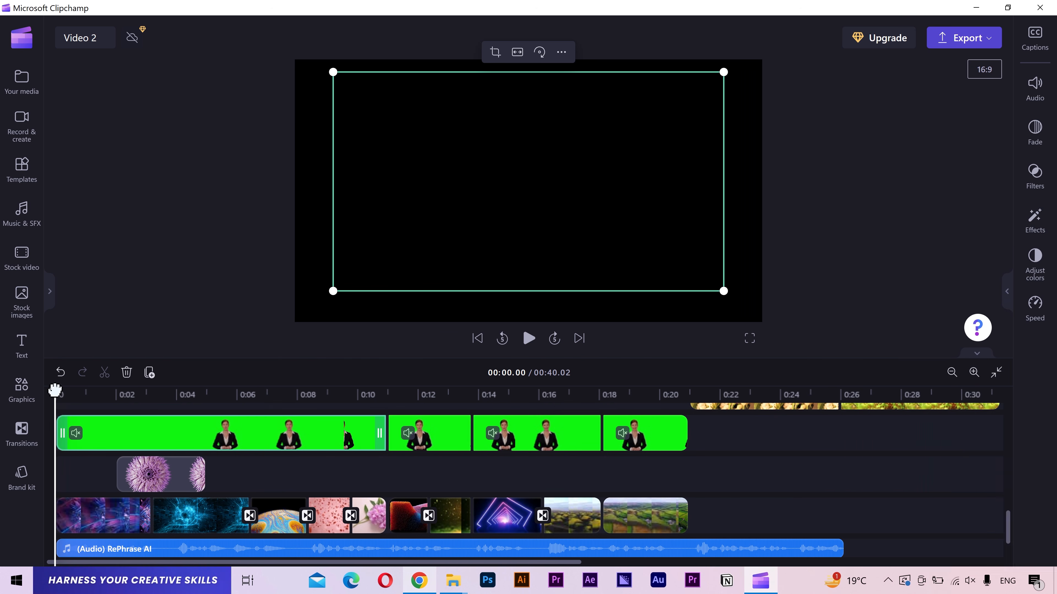
left_click(95, 393)
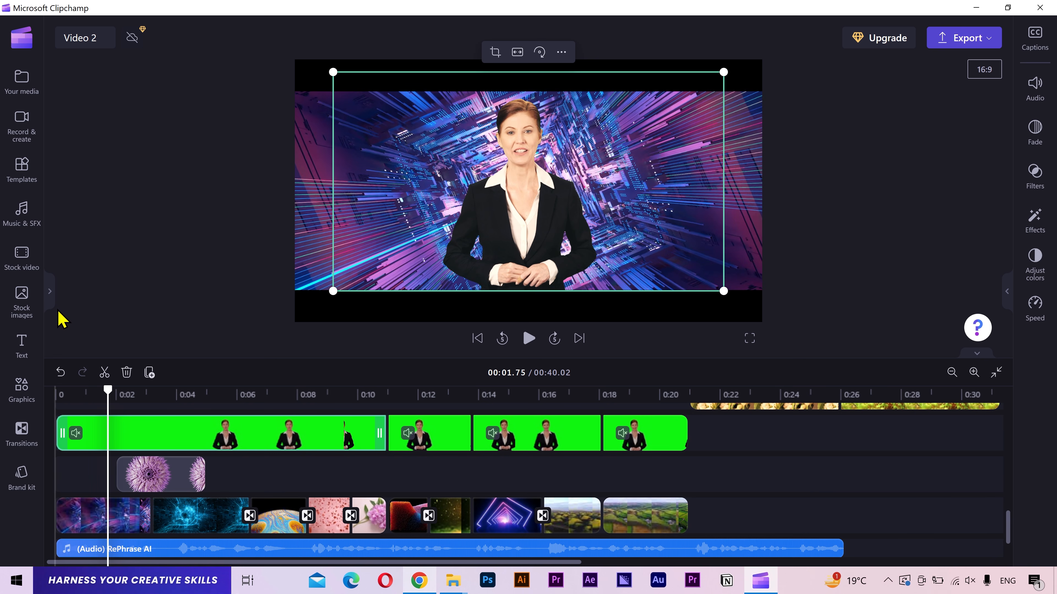
left_click(23, 392)
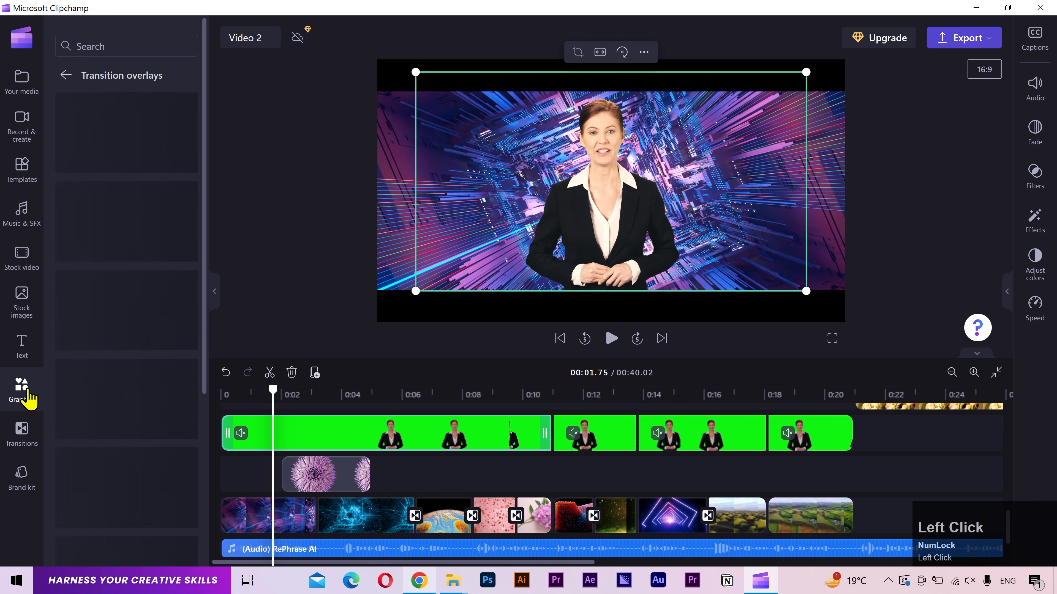
left_click(178, 374)
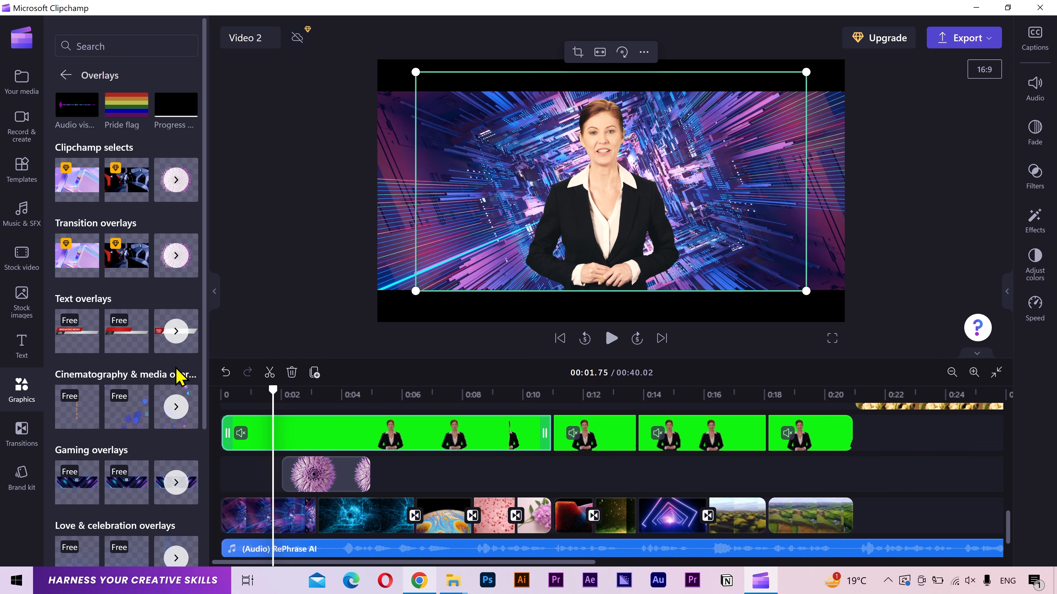
left_click(176, 331)
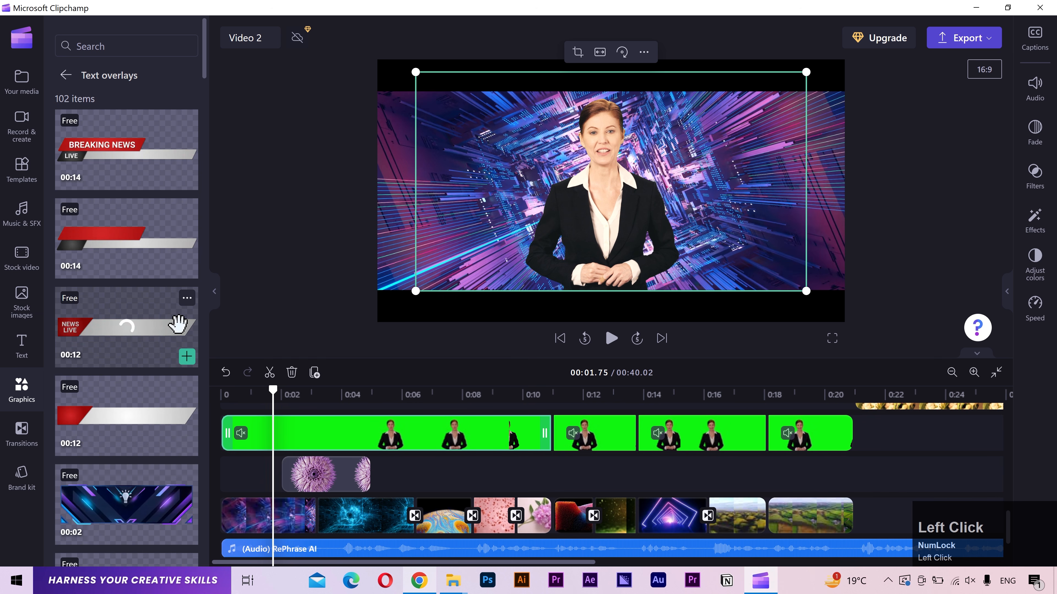
- Browse the text overlays, previewing the Breaking news lower third and the Brushstroke social media icon banner
scroll(178, 324, "up", 1)
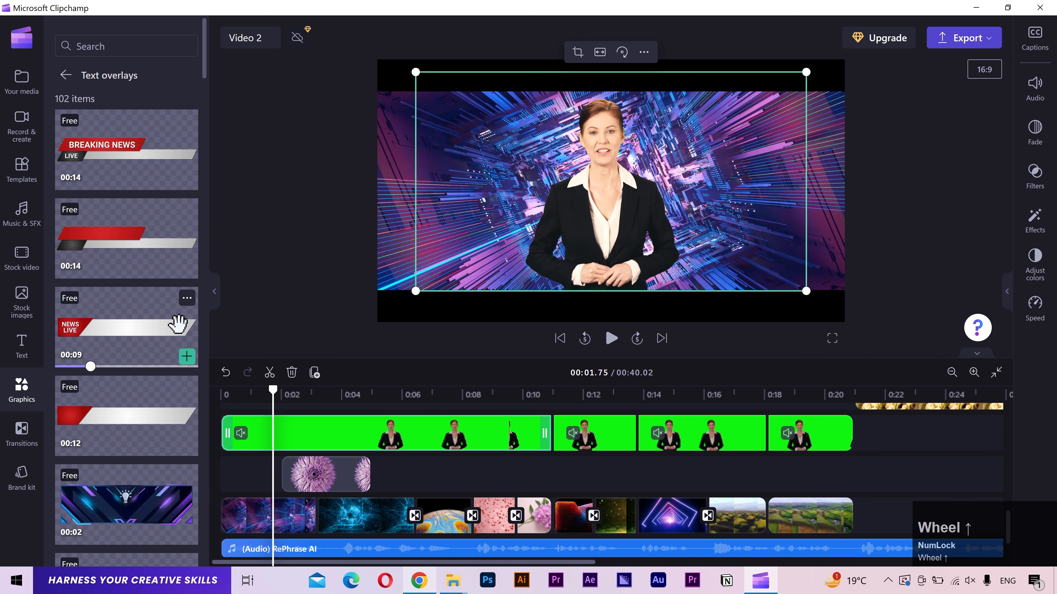
left_click(107, 164)
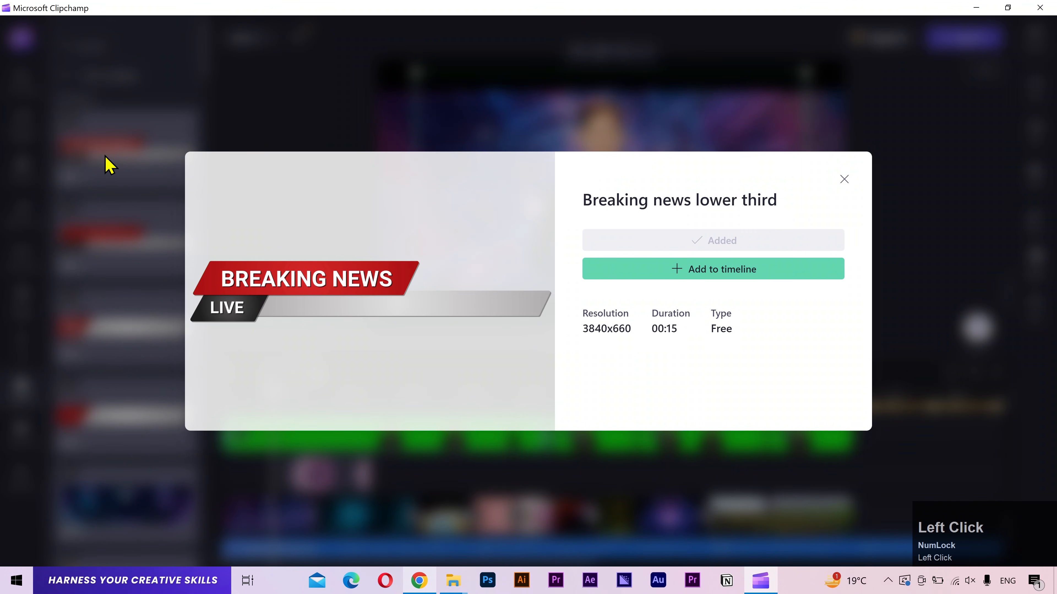
mouse_move(344, 335)
left_click(130, 295)
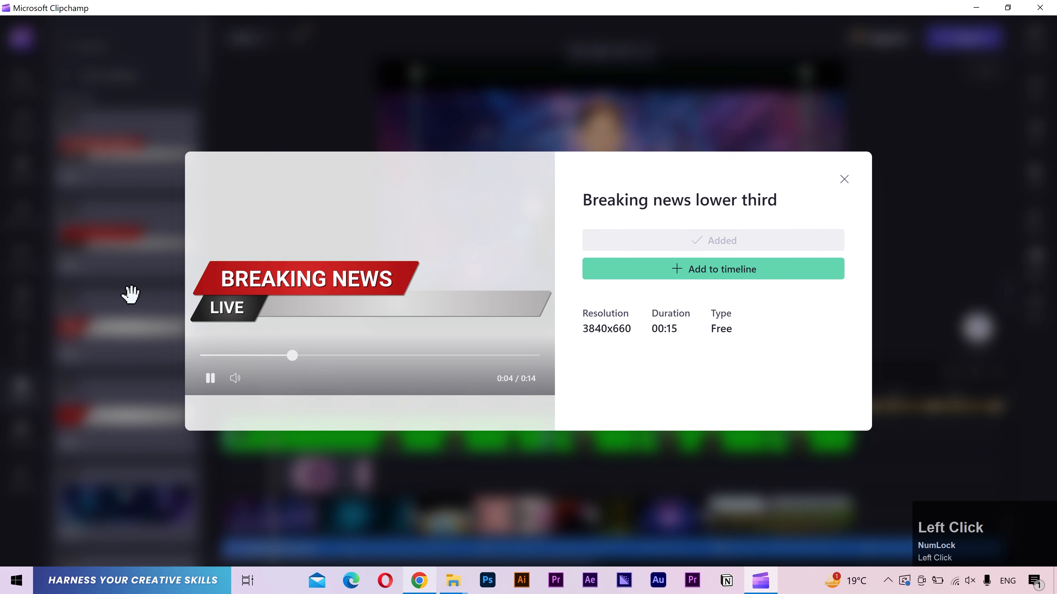
scroll(129, 298, "down", 2)
left_click(137, 436)
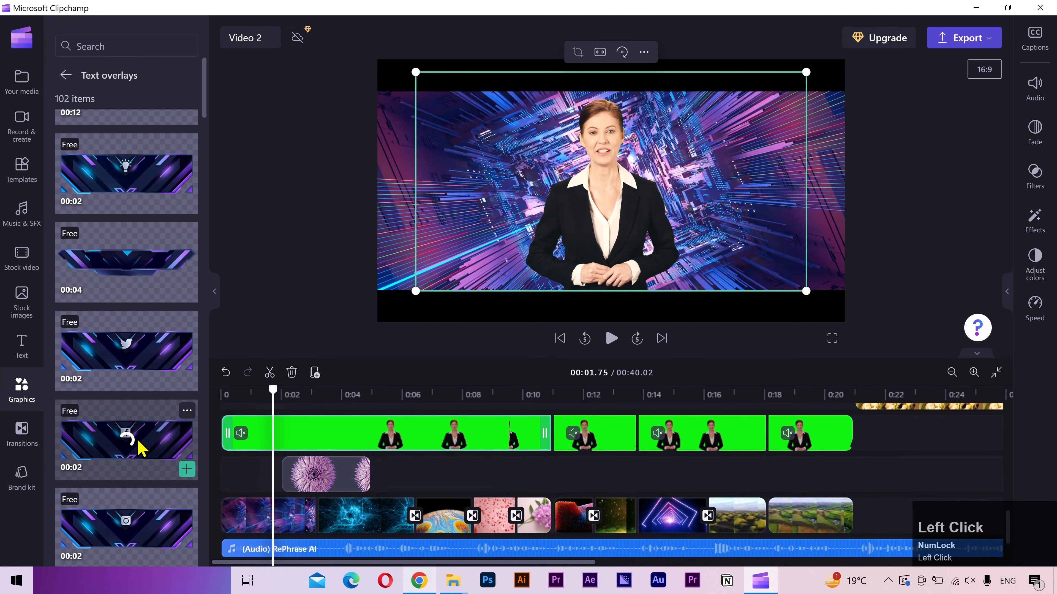
left_click(134, 435)
scroll(134, 435, "down", 5)
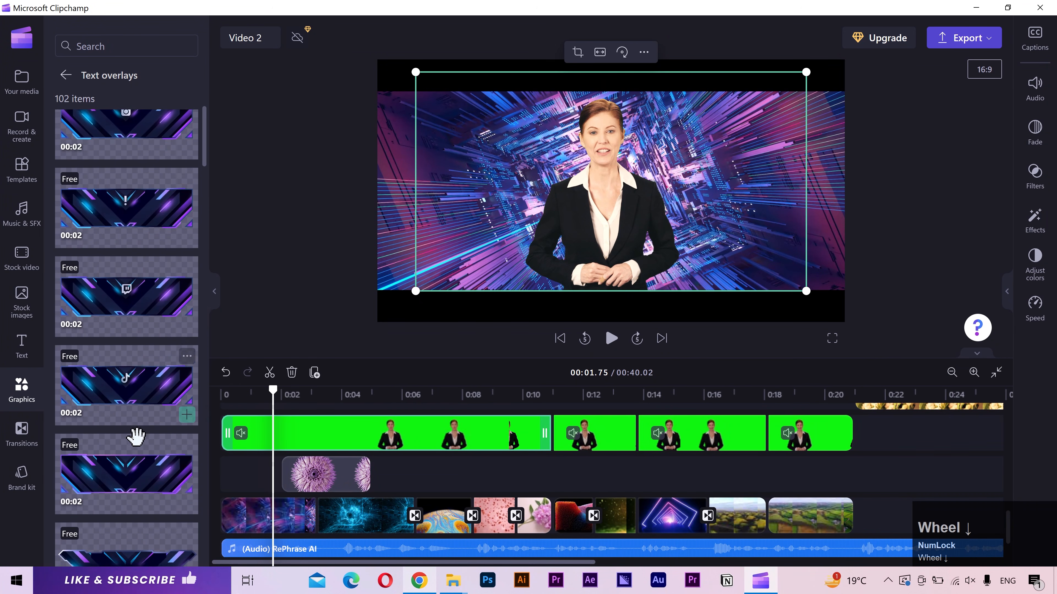
left_click(138, 441)
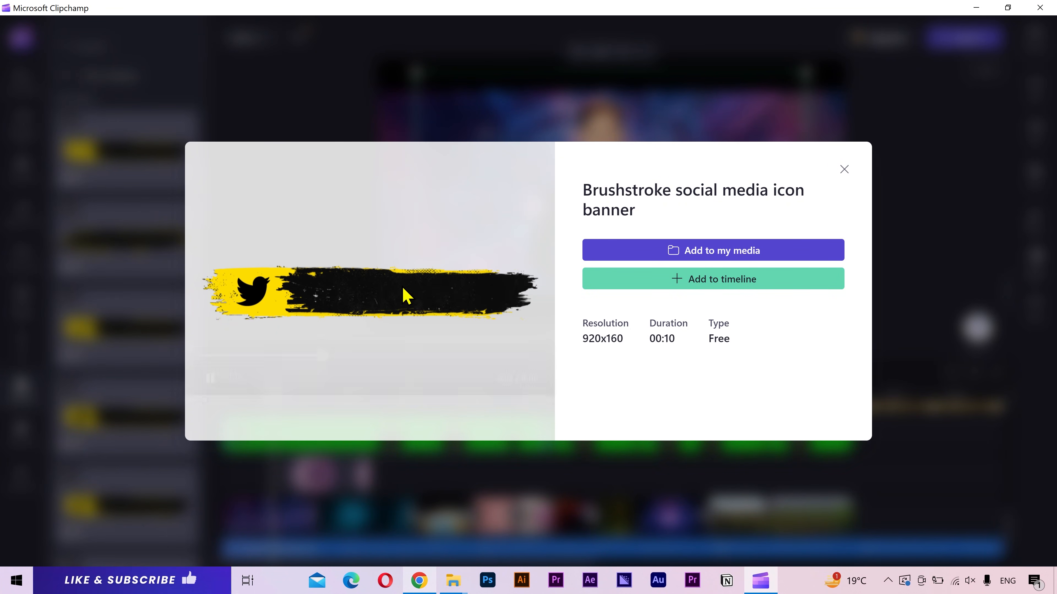
left_click(147, 406)
scroll(143, 402, "down", 5)
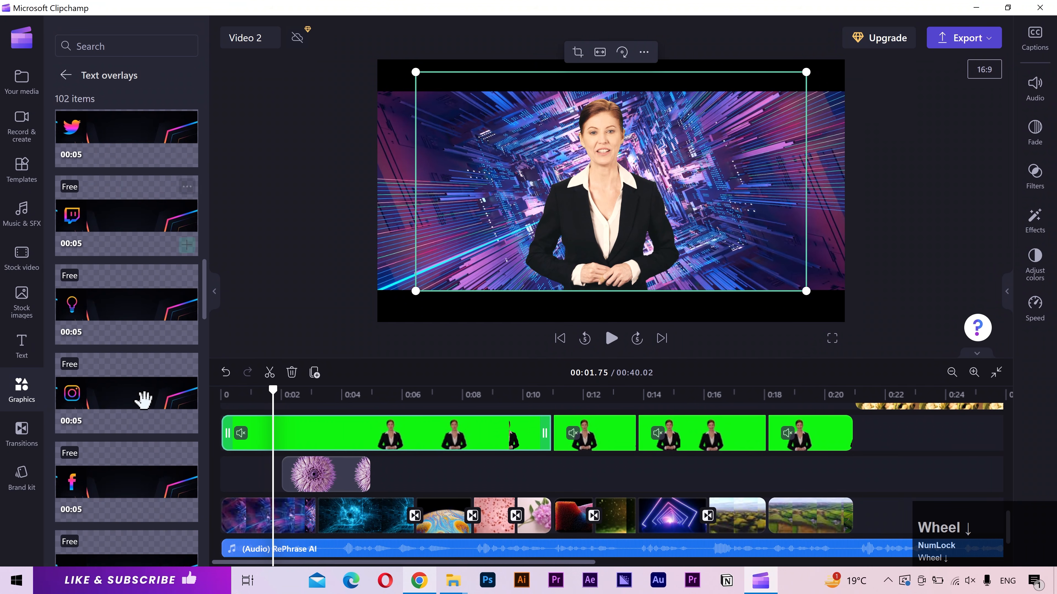
scroll(144, 399, "down", 8)
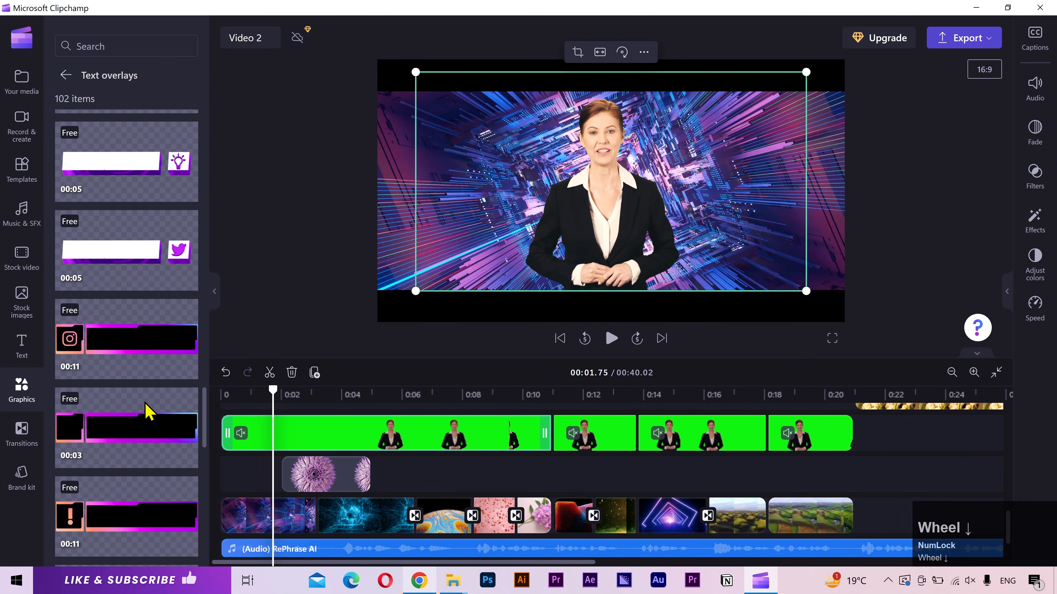
scroll(145, 403, "up", 10)
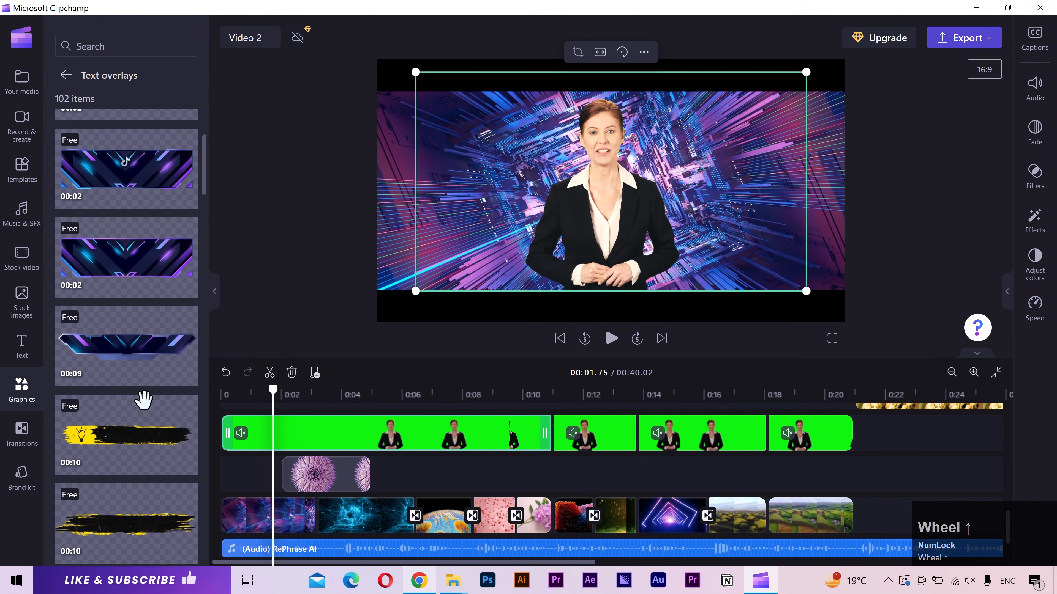
scroll(143, 400, "up", 5)
left_click(134, 177)
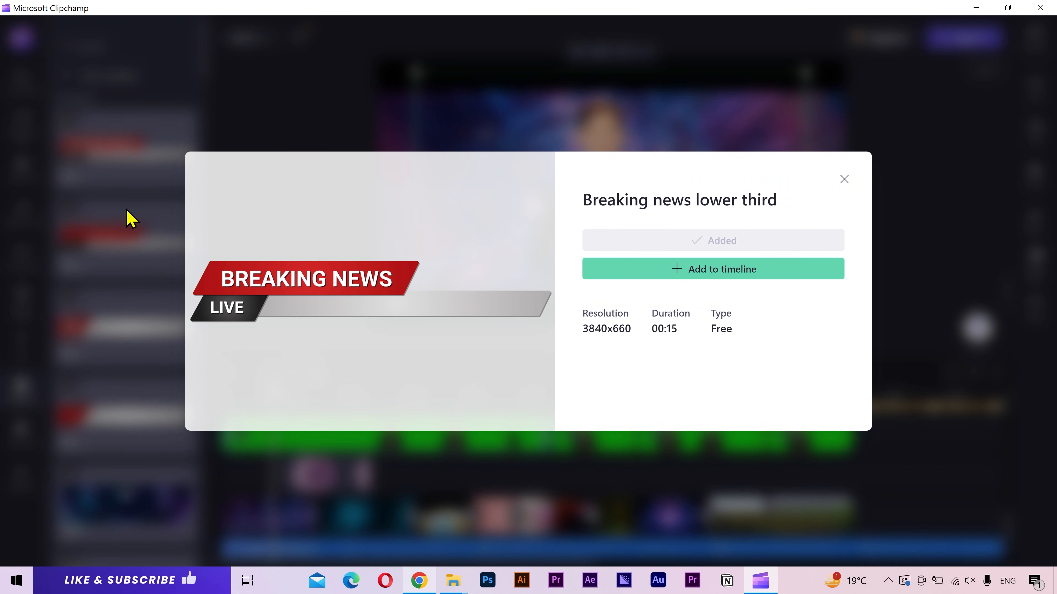
left_click(126, 209)
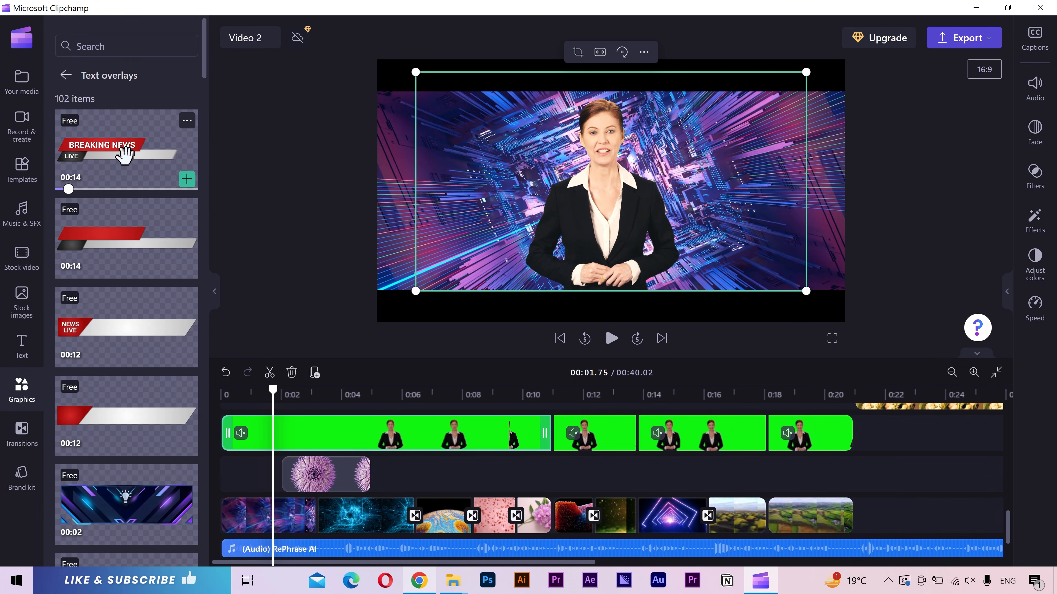
- Add the Breaking news lower third above the presenter clip from the timeline start, shrinking it into the video frame's lower-left corner
left_click_drag(123, 152, 290, 483)
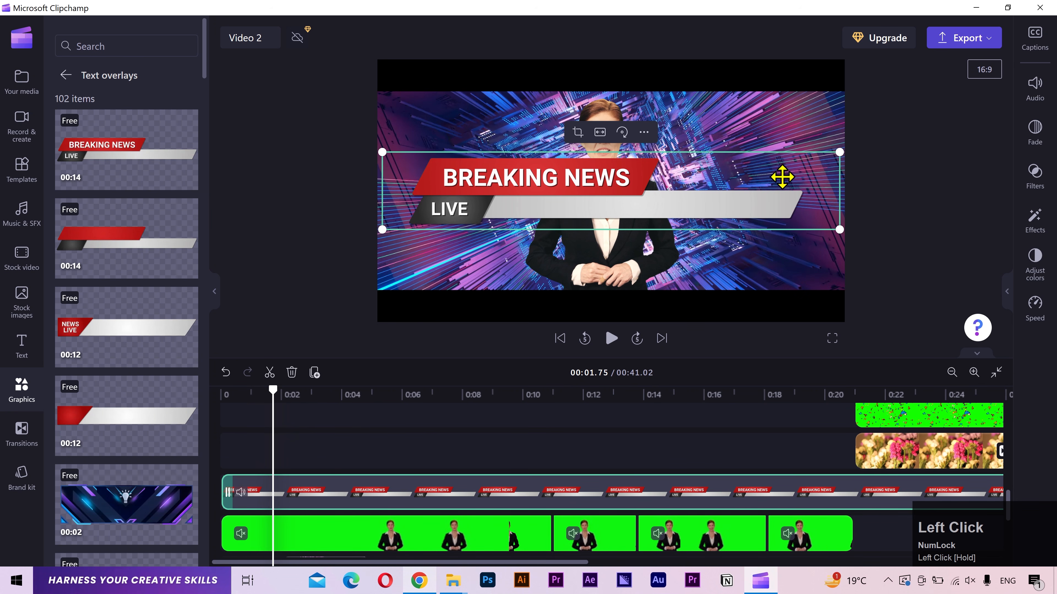
left_click_drag(839, 153, 538, 261)
left_click(339, 274)
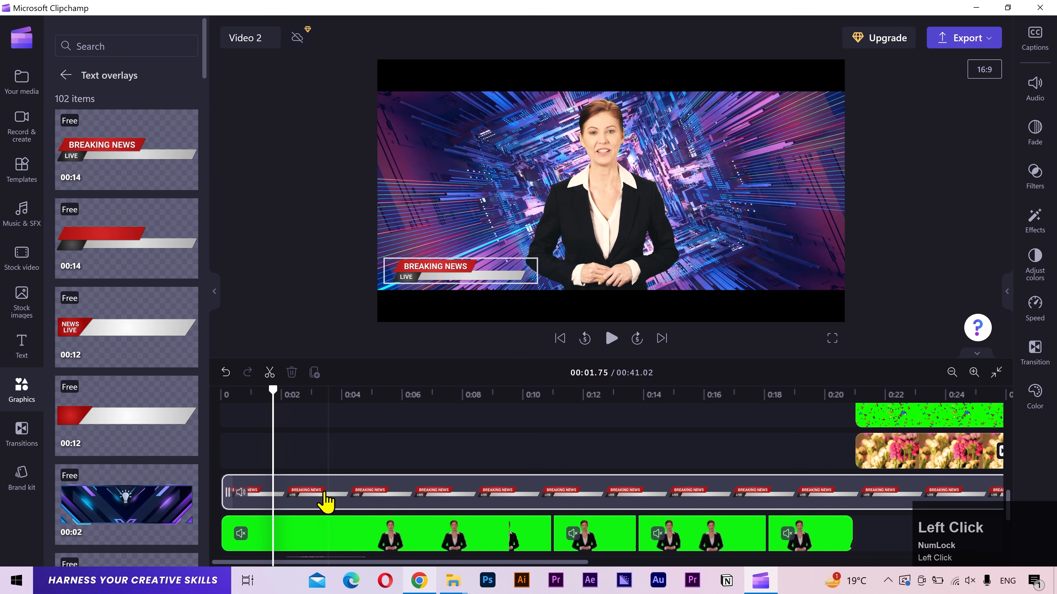
left_click(325, 502)
left_click_drag(463, 265, 441, 267)
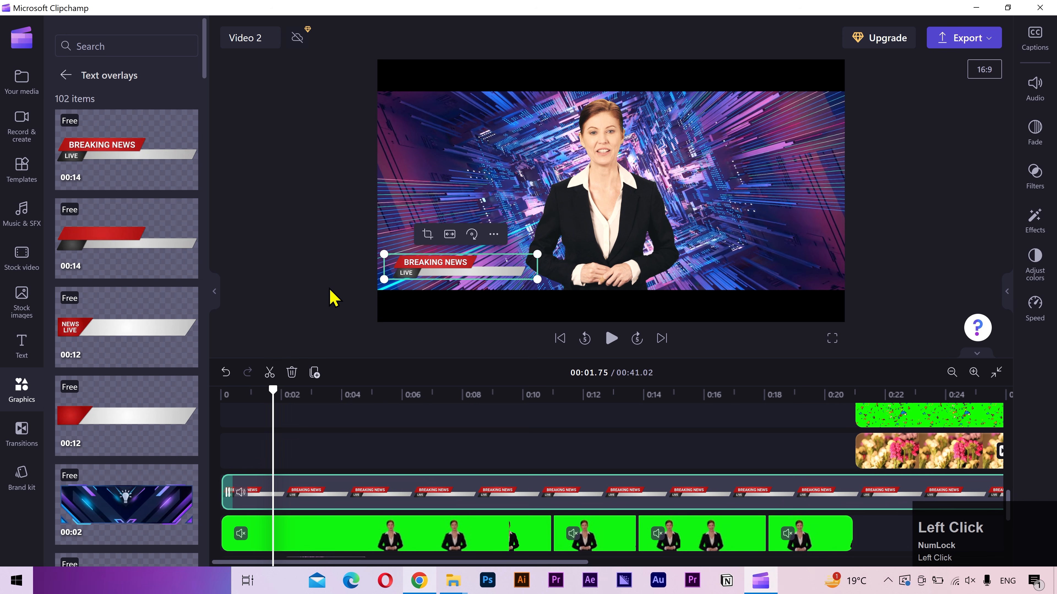
left_click(333, 297)
- Add a plain text title at the timeline start on a new track above the Breaking news banner
left_click(30, 359)
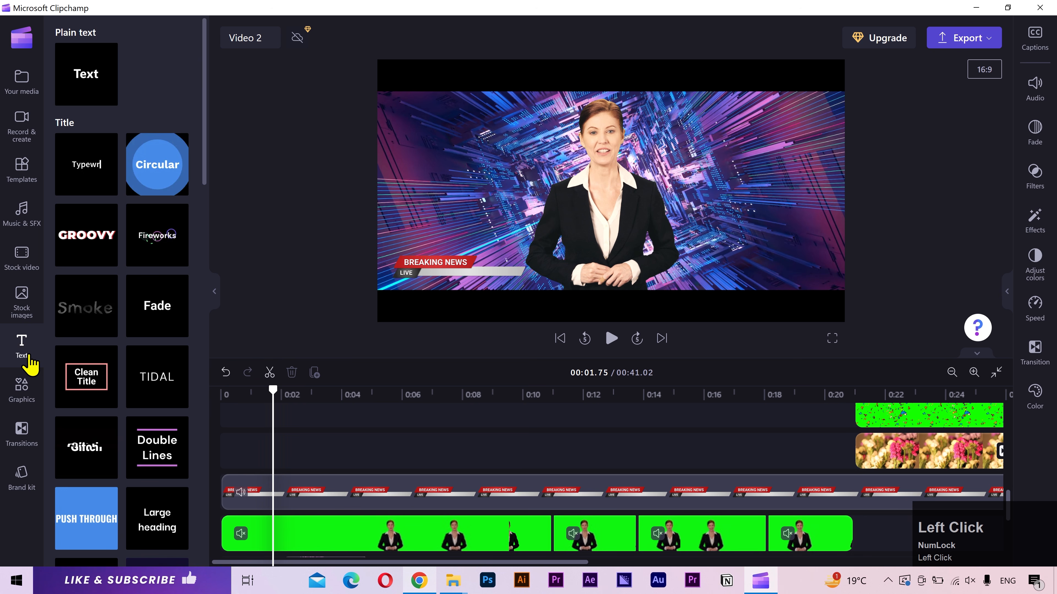
left_click_drag(88, 75, 248, 477)
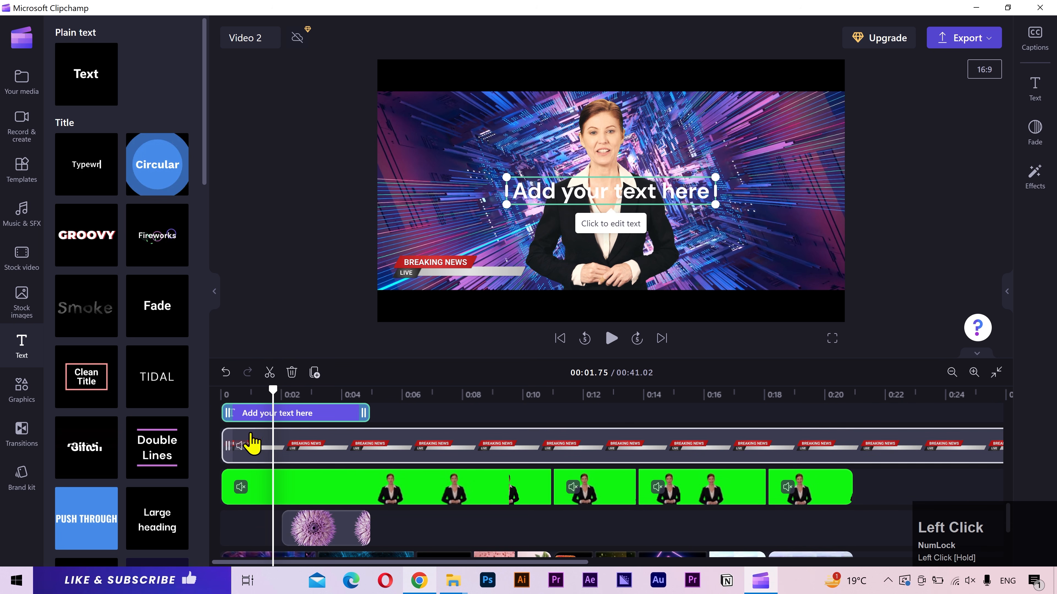
scroll(285, 445, "up", 2)
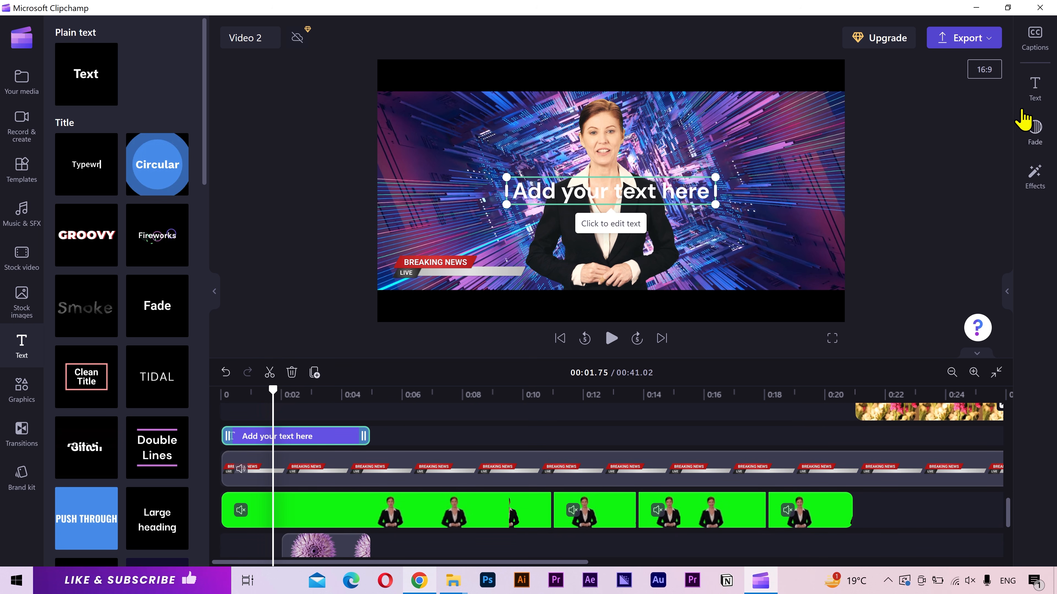
- Replace the title's placeholder text with "MASTER VIDEO EDITING CLIPCHAMP"
left_click(1034, 104)
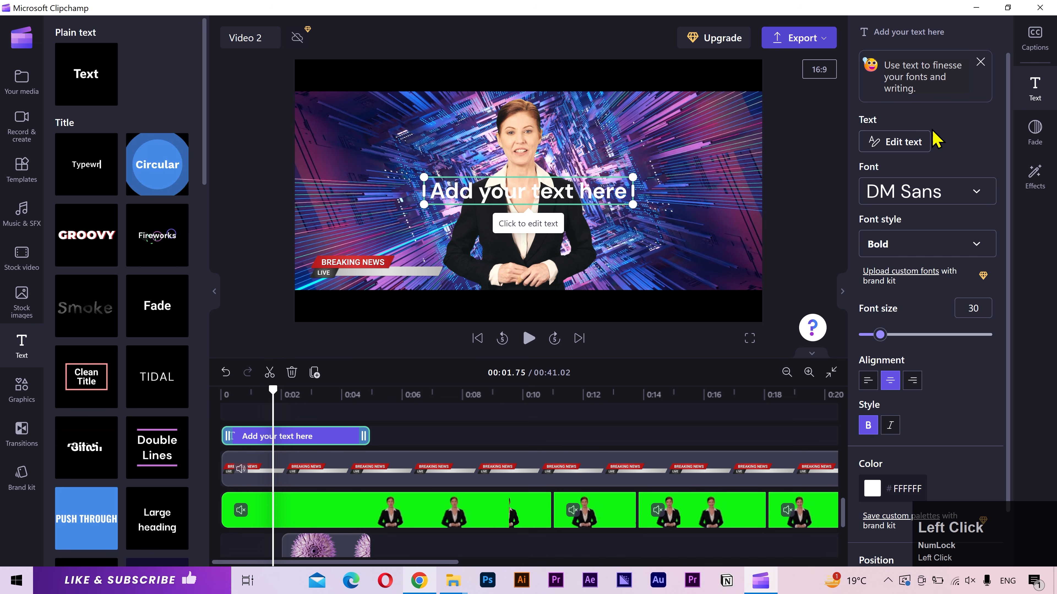
left_click(890, 144)
type("MASTER VI")
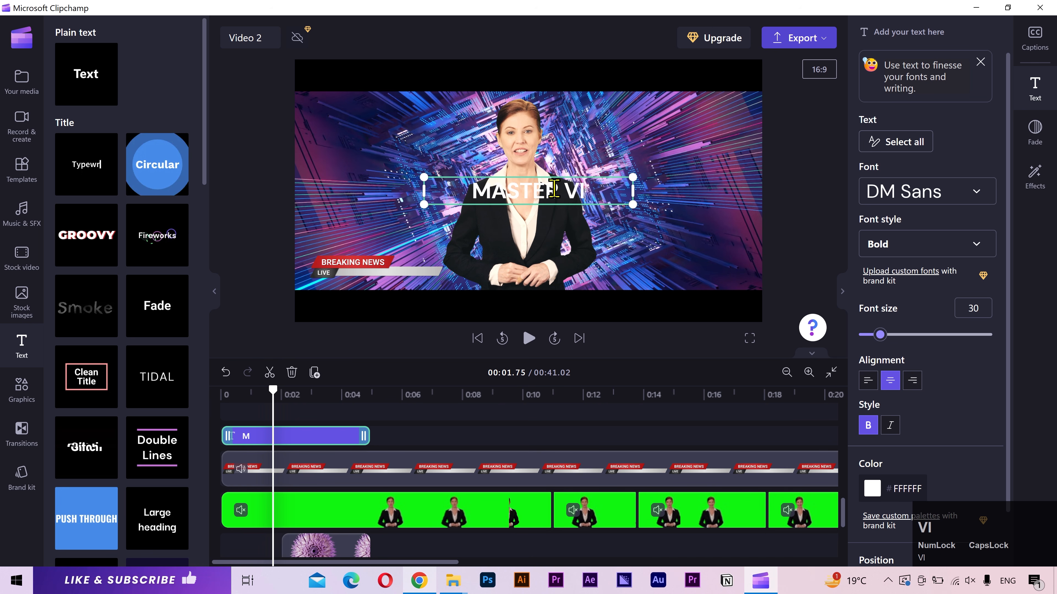
type("DEO EDITING")
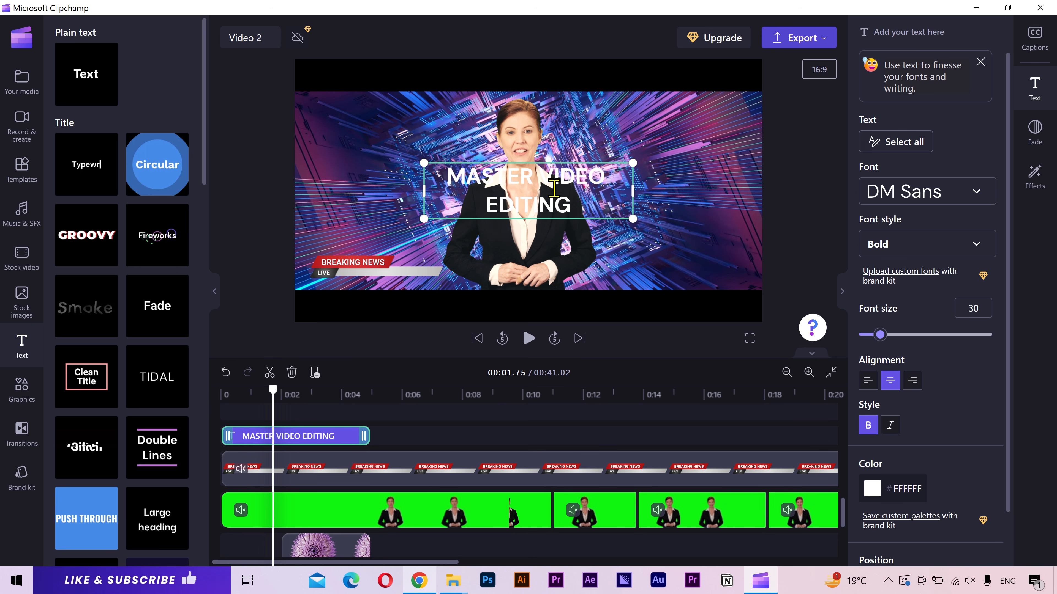
type(" CLIPCHAMP")
- Set the title's font size to 8 and narrow its text box to fit the single line of text
key("ctrl+a")
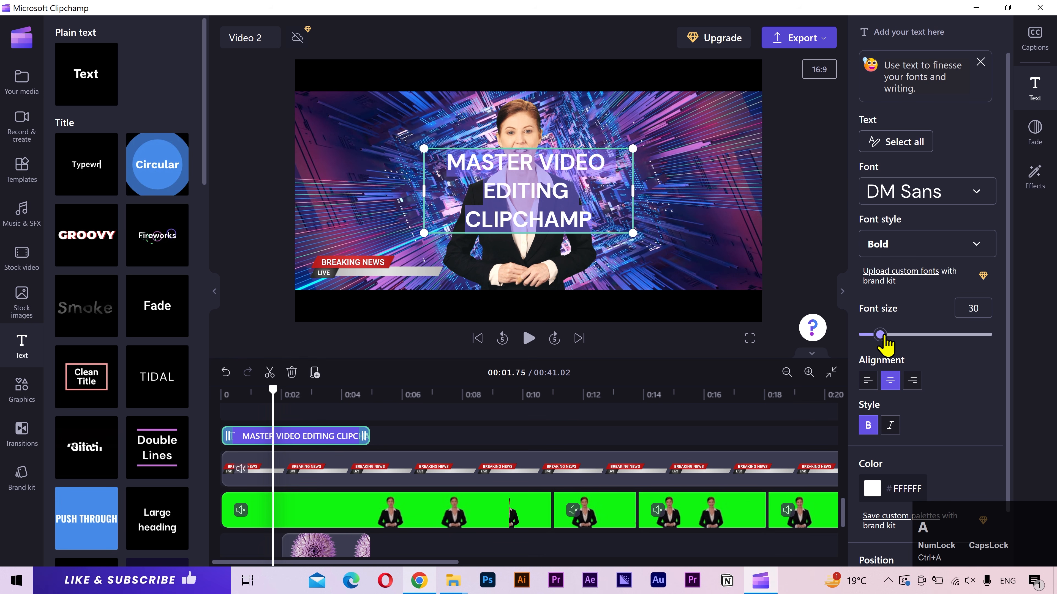
left_click_drag(885, 337, 870, 338)
left_click(984, 310)
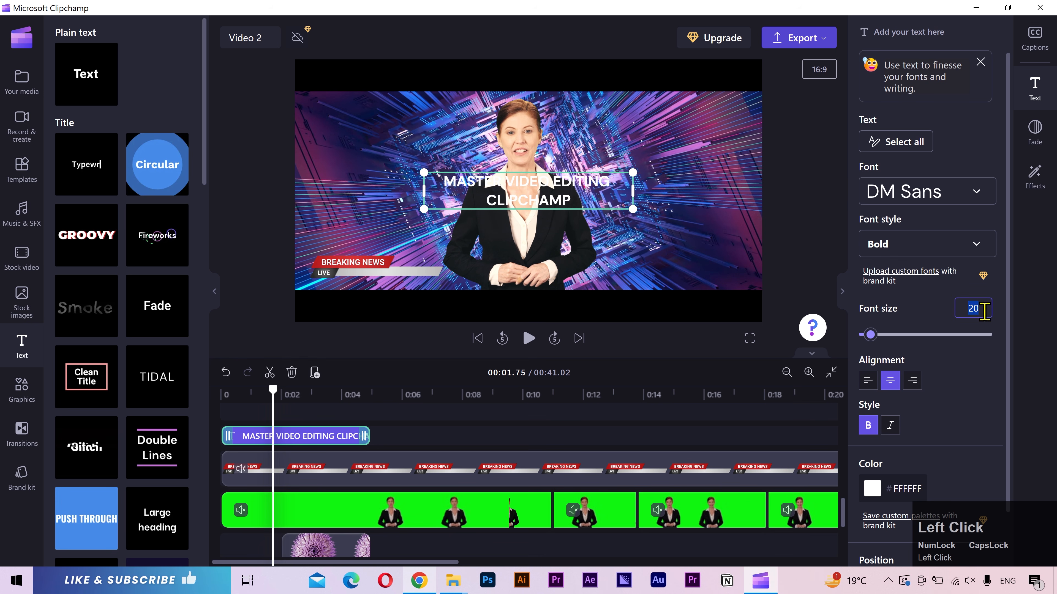
type("9")
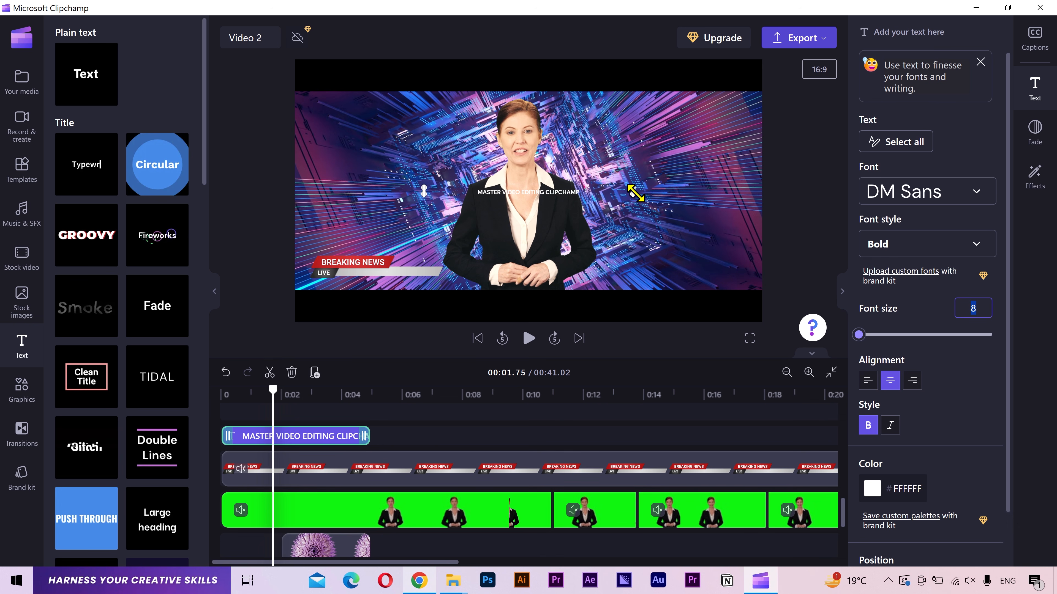
left_click_drag(632, 191, 634, 190)
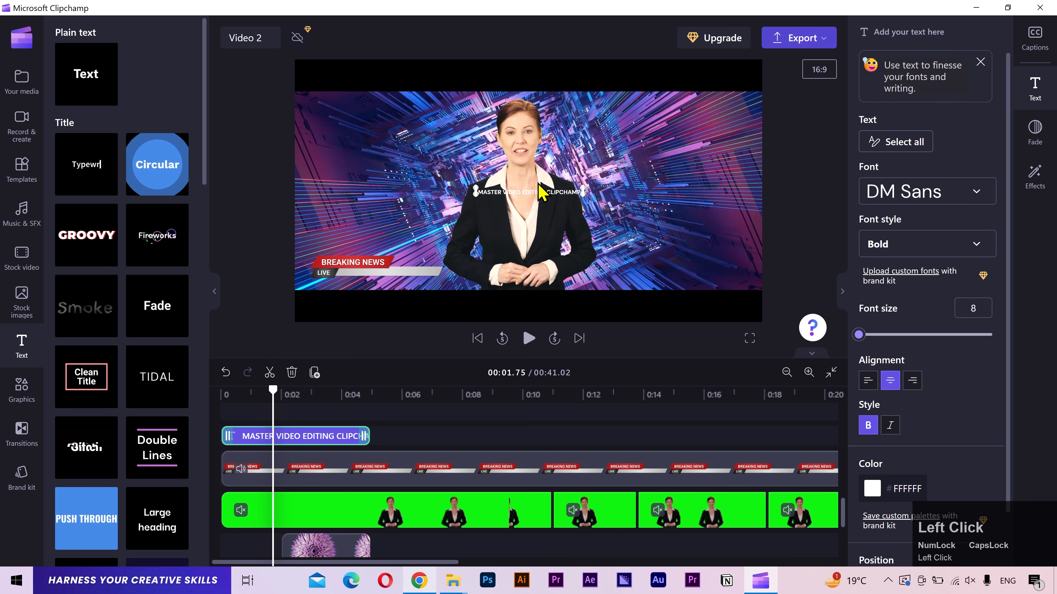
- Change the title's text color to black (#000000) and place it on the Breaking news banner's white strip beside LIVE
scroll(977, 437, "down", 1)
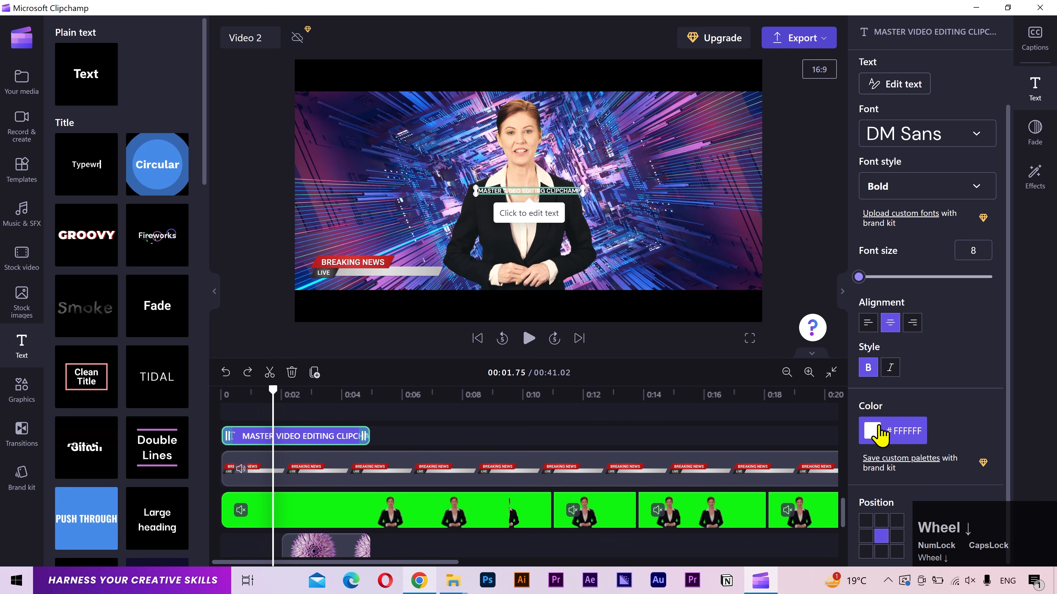
left_click(878, 433)
left_click(1029, 495)
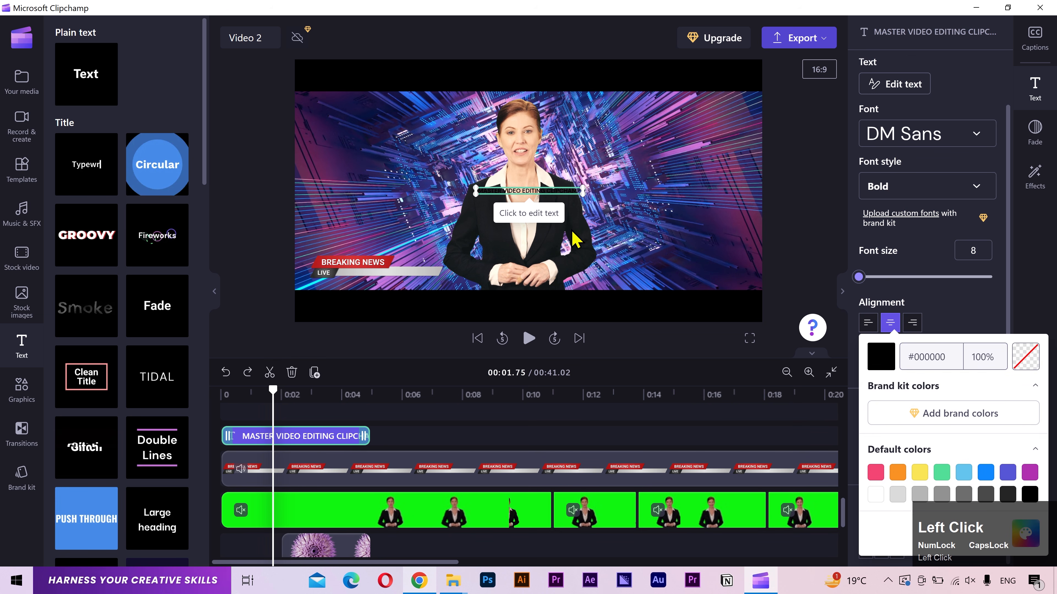
left_click(556, 200)
left_click_drag(540, 191, 510, 214)
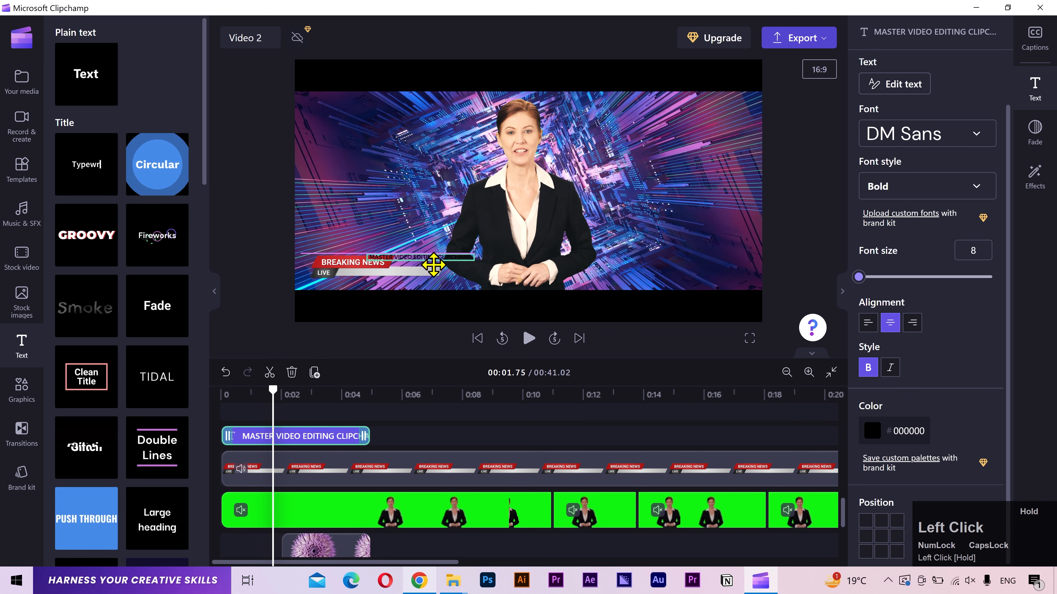
left_click_drag(415, 270, 415, 271)
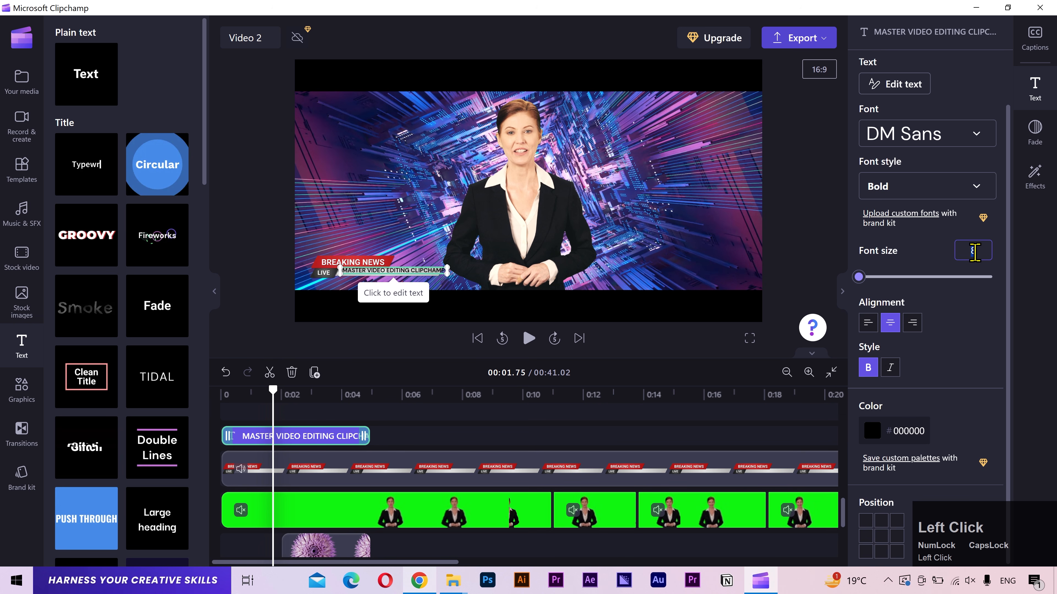
- Set the title's font size to 7 and center its text within the banner's white strip
key("Return")
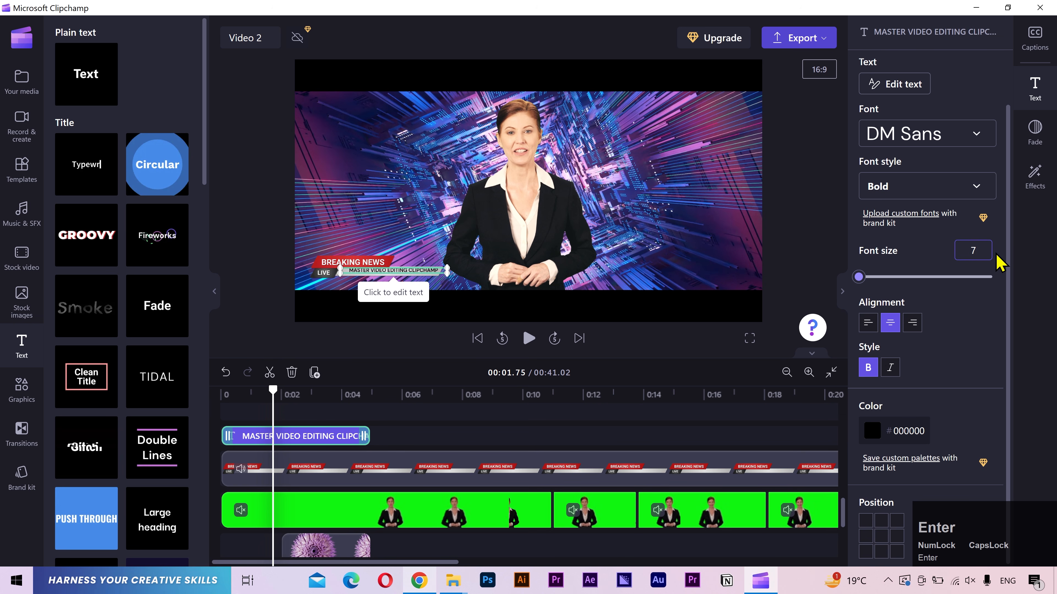
left_click_drag(412, 269, 400, 271)
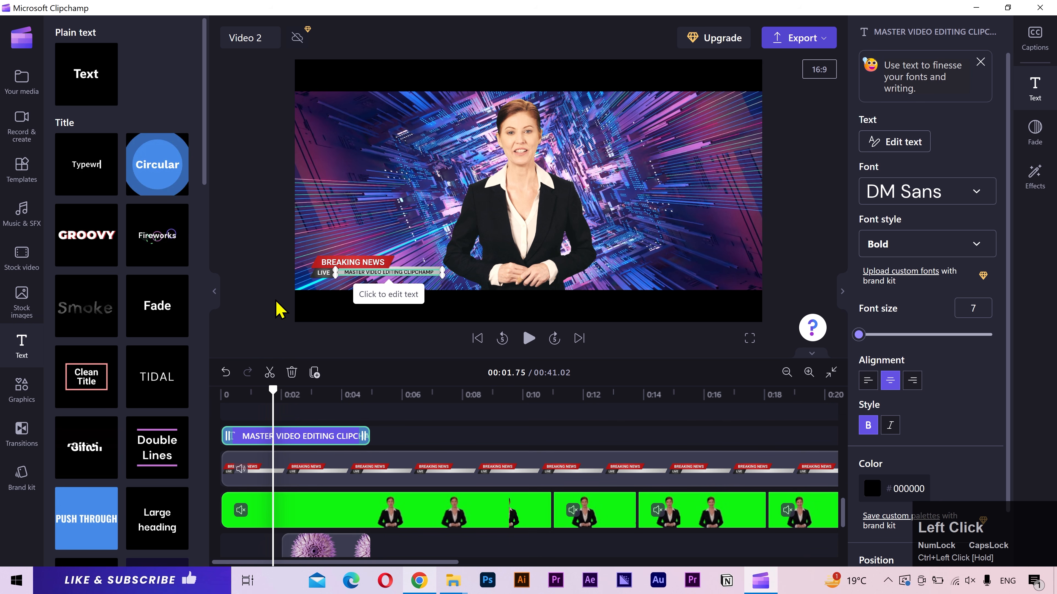
left_click(278, 308)
- Start the title at 00:00.80, once the banner has animated in, and extend it to the presenter clip's end
left_click(787, 373)
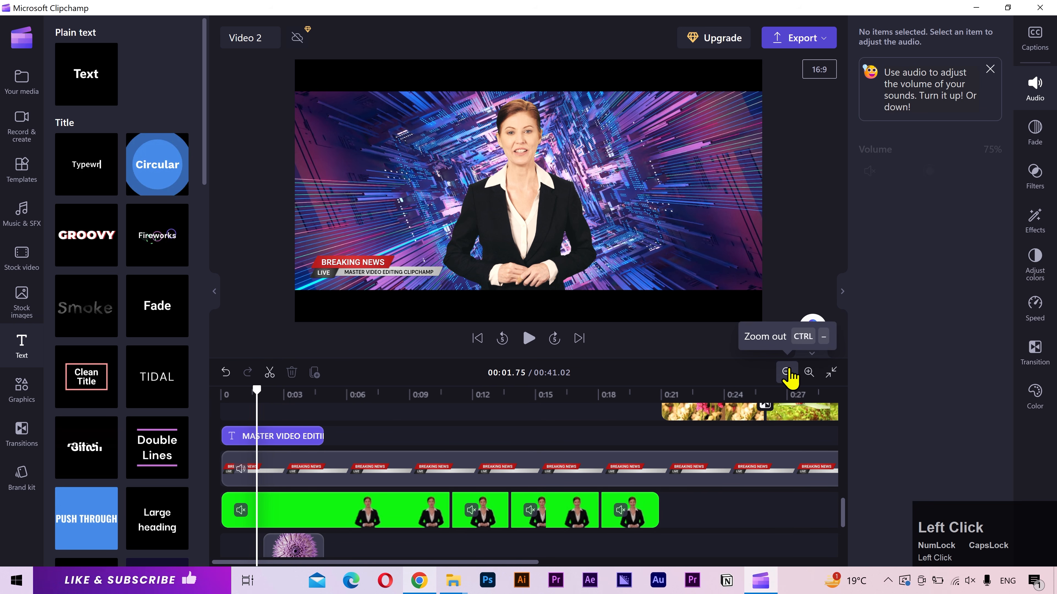
left_click(787, 373)
left_click(787, 373)
left_click(245, 436)
left_click(234, 391)
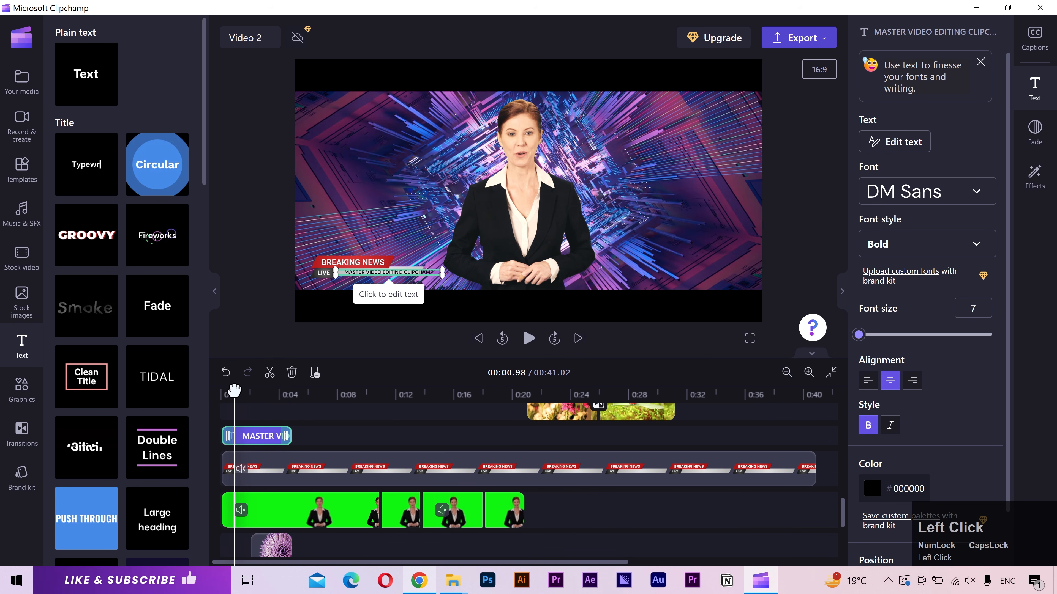
left_click_drag(232, 392, 232, 391)
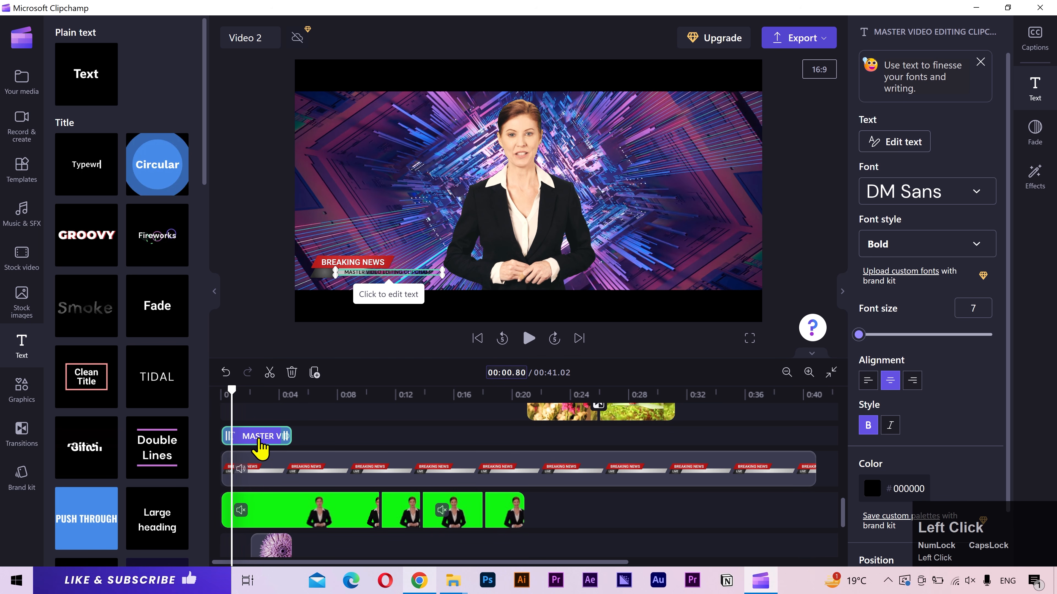
left_click_drag(258, 437, 434, 433)
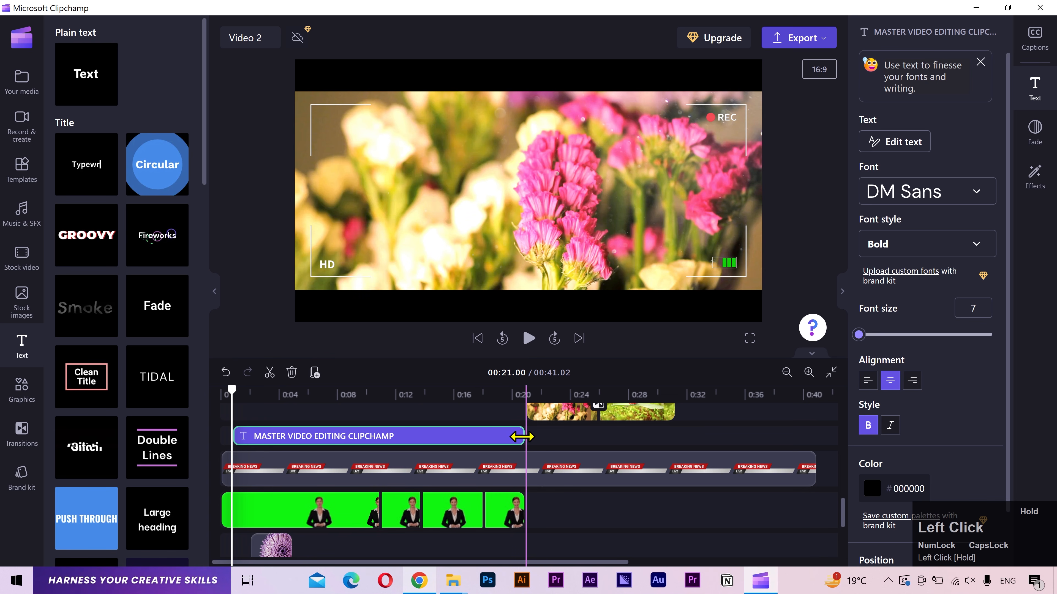
left_click_drag(521, 436, 522, 436)
- Give the title a 0.5 s fade in and fade out, and preview it from the timeline start
left_click(266, 392)
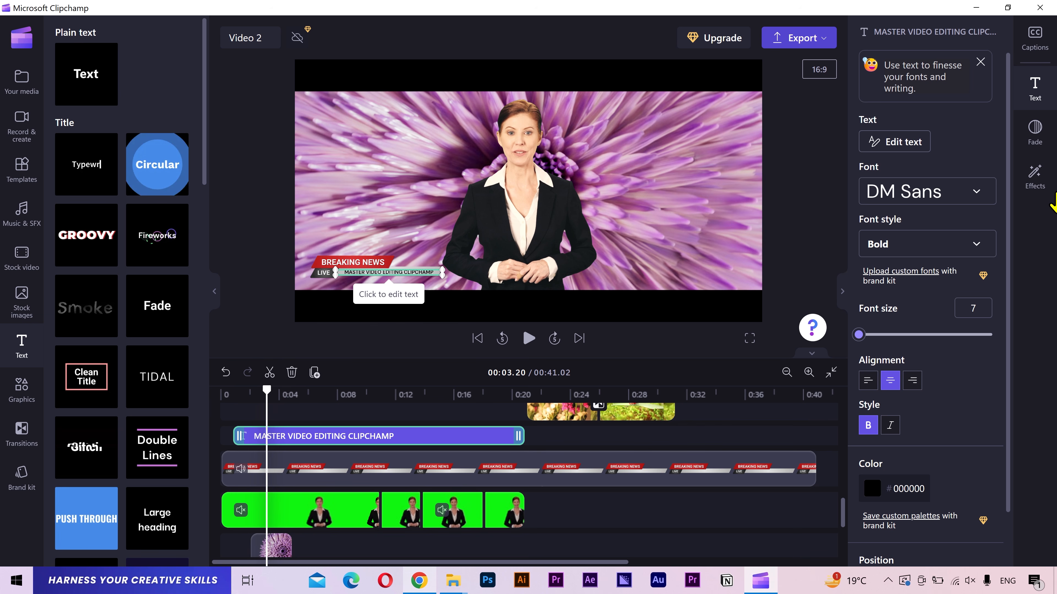
left_click(1035, 131)
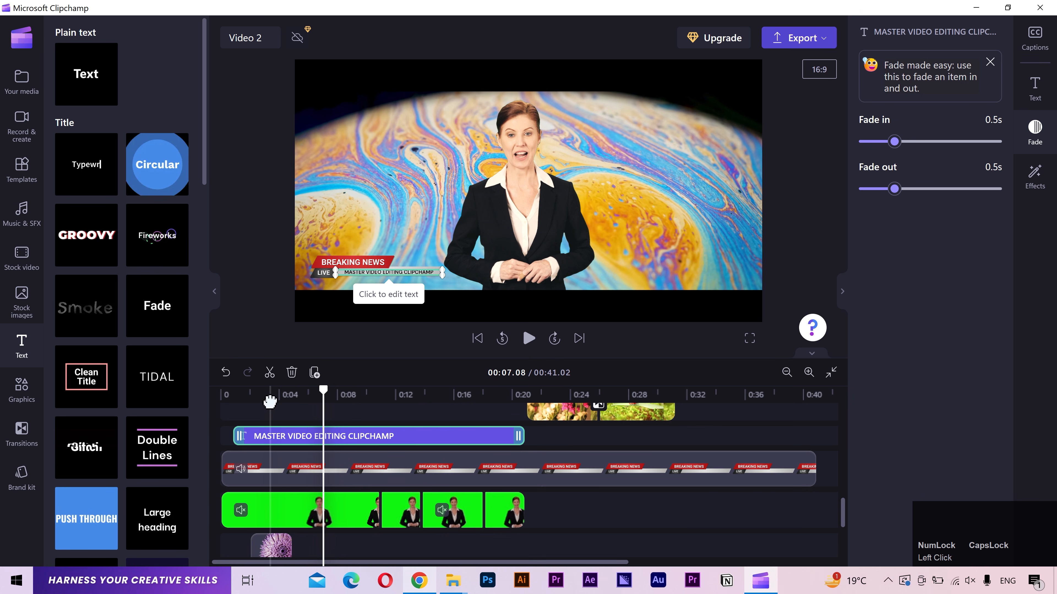
left_click_drag(270, 402, 220, 396)
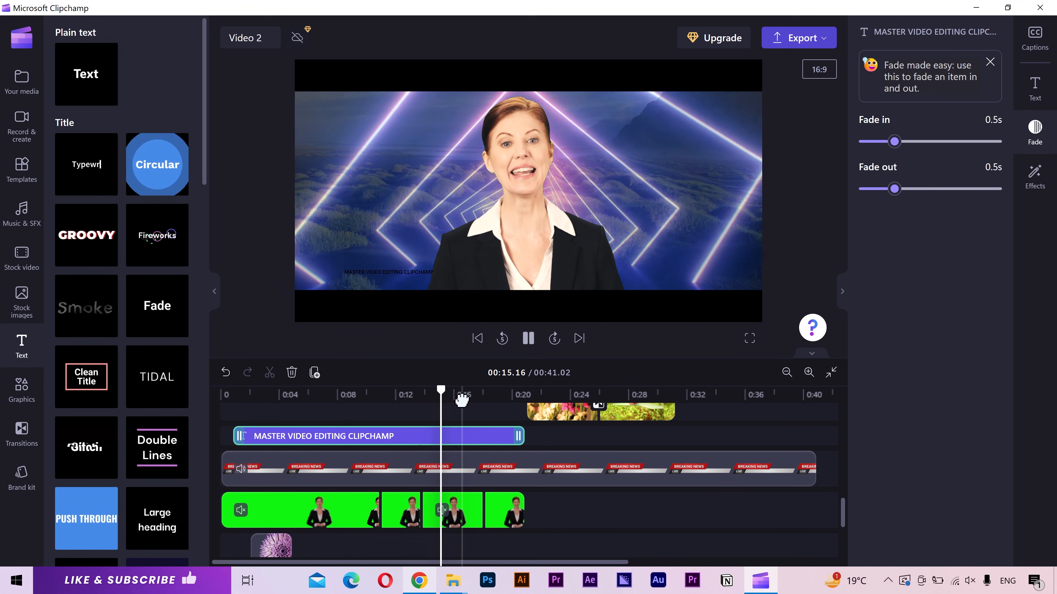
- Trim the title's end to 00:13.50, where the Breaking news banner animates out
left_click(423, 394)
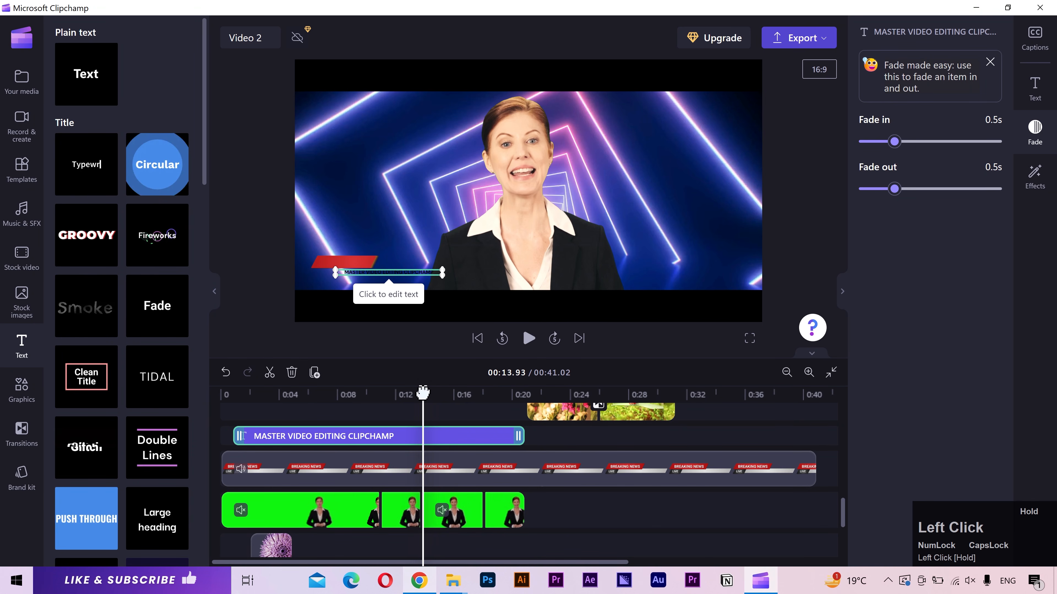
left_click_drag(420, 391, 416, 391)
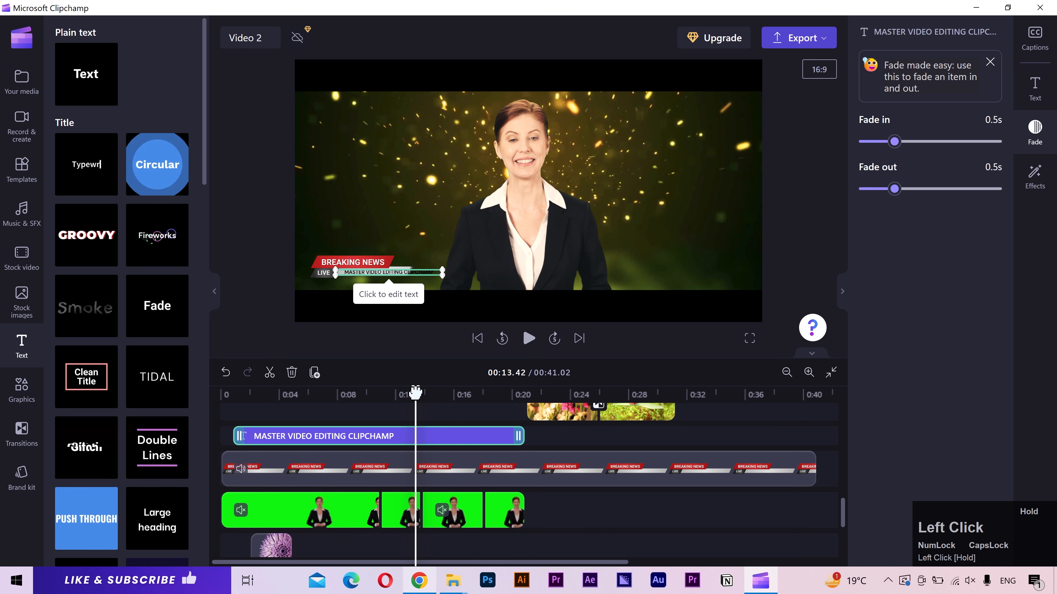
key("Left")
key("Left")
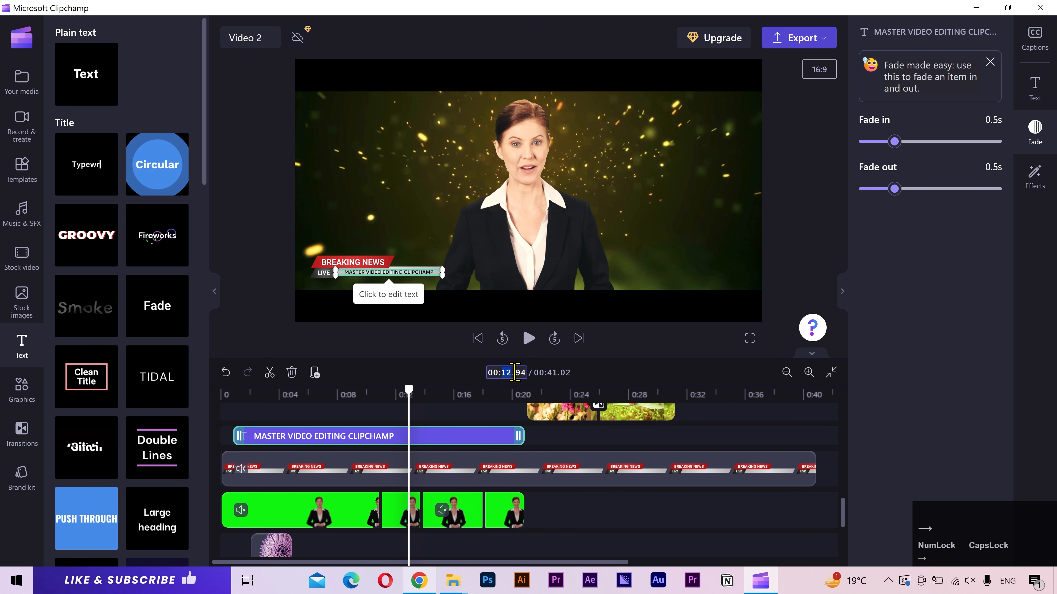
key("Return")
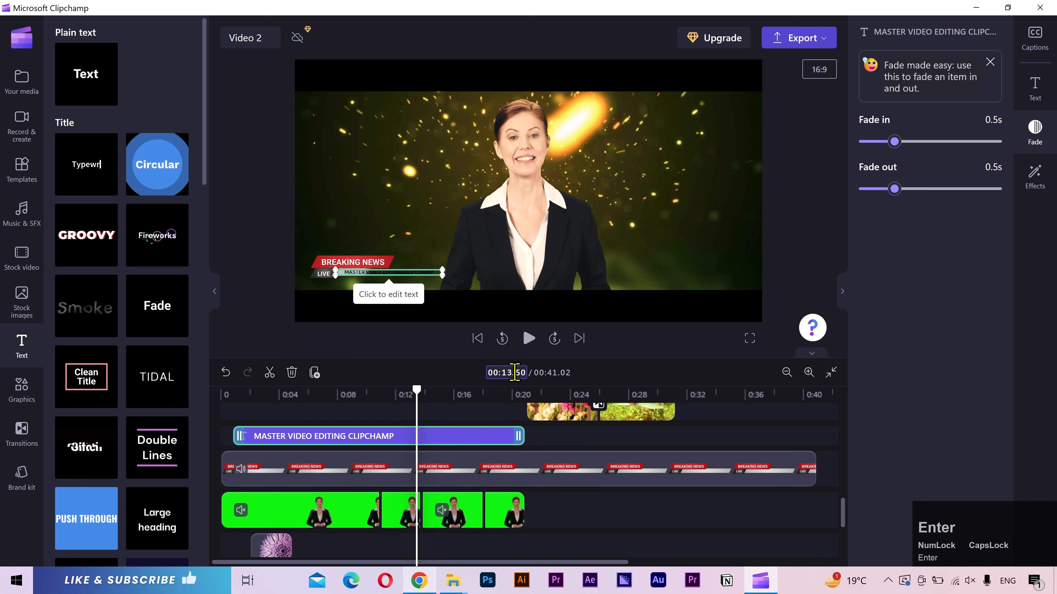
left_click_drag(518, 435, 412, 432)
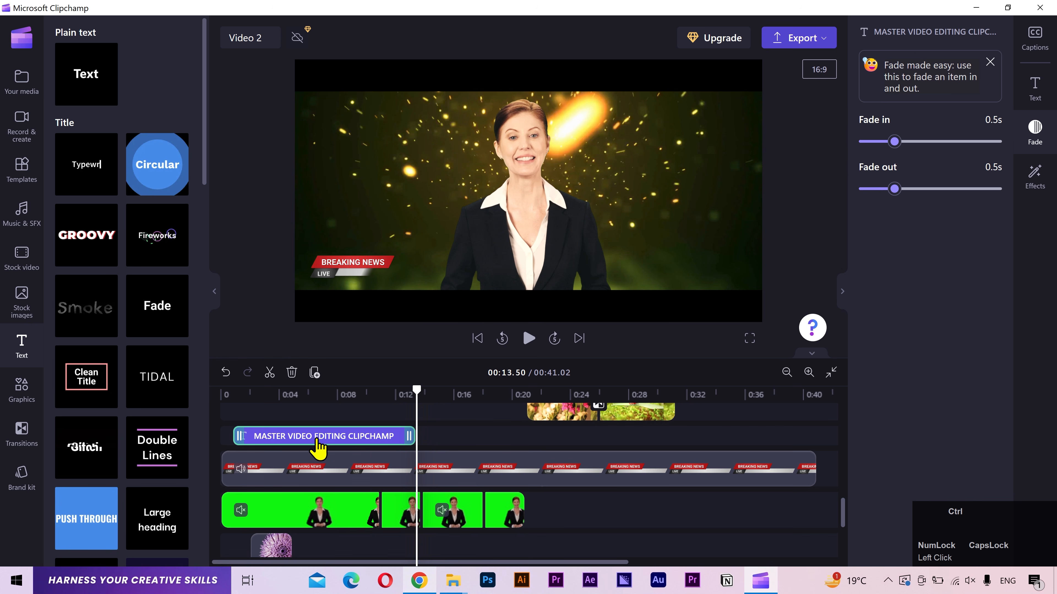
- Duplicate the title, fit the copy from 00:15.82 to the presenter clip's end, and set its fade out to 0.0 s
key("ctrl+d")
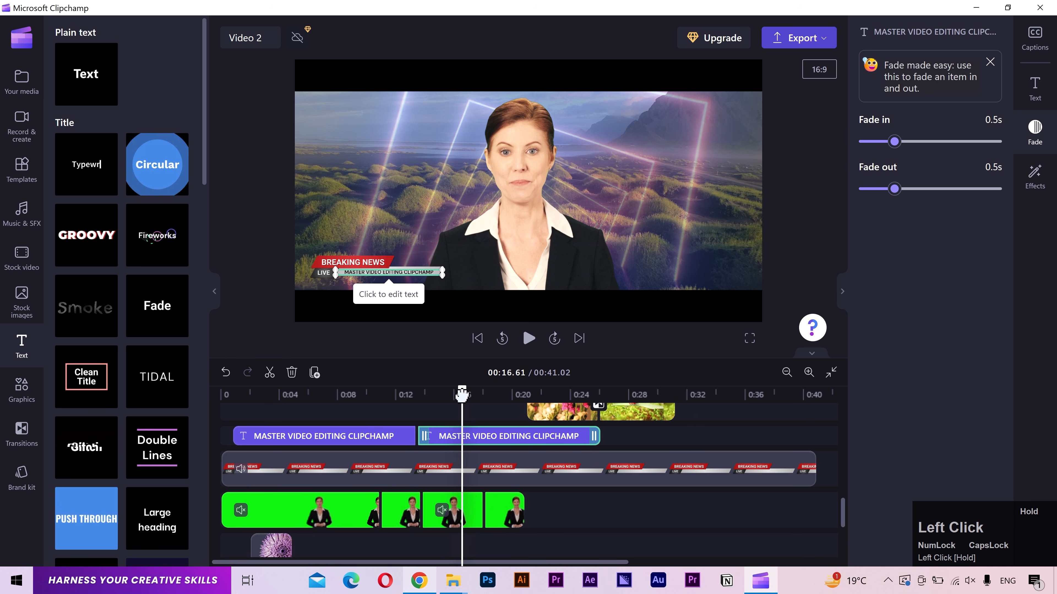
left_click(447, 394)
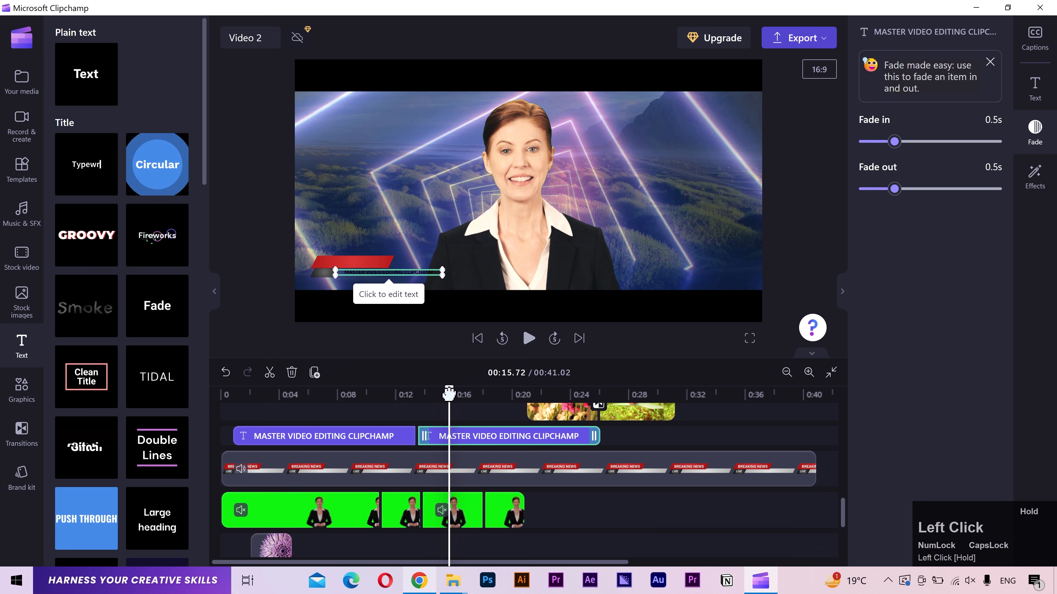
left_click_drag(448, 393, 450, 393)
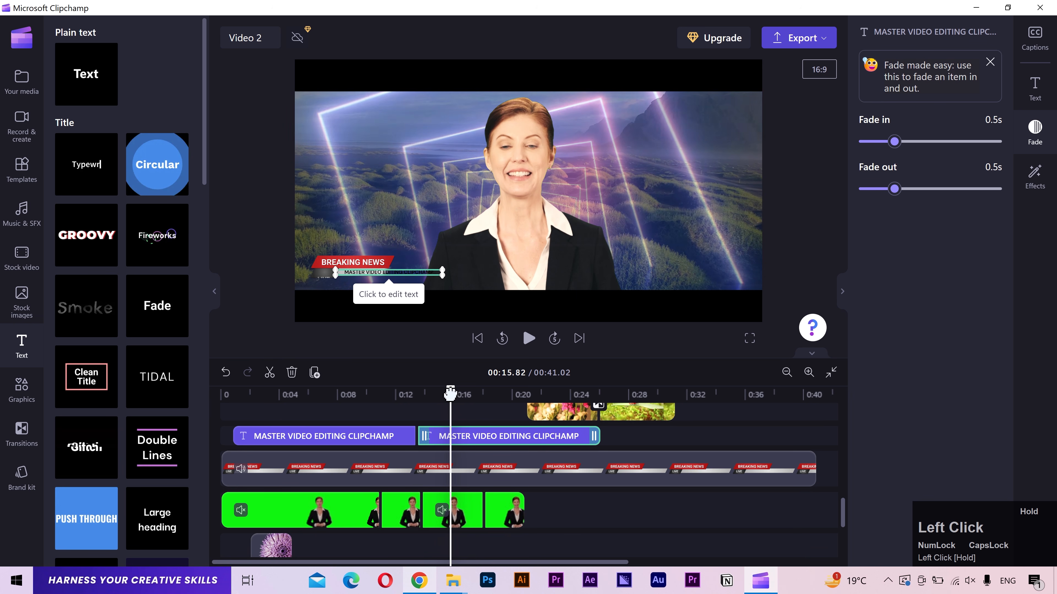
left_click_drag(469, 439, 493, 437)
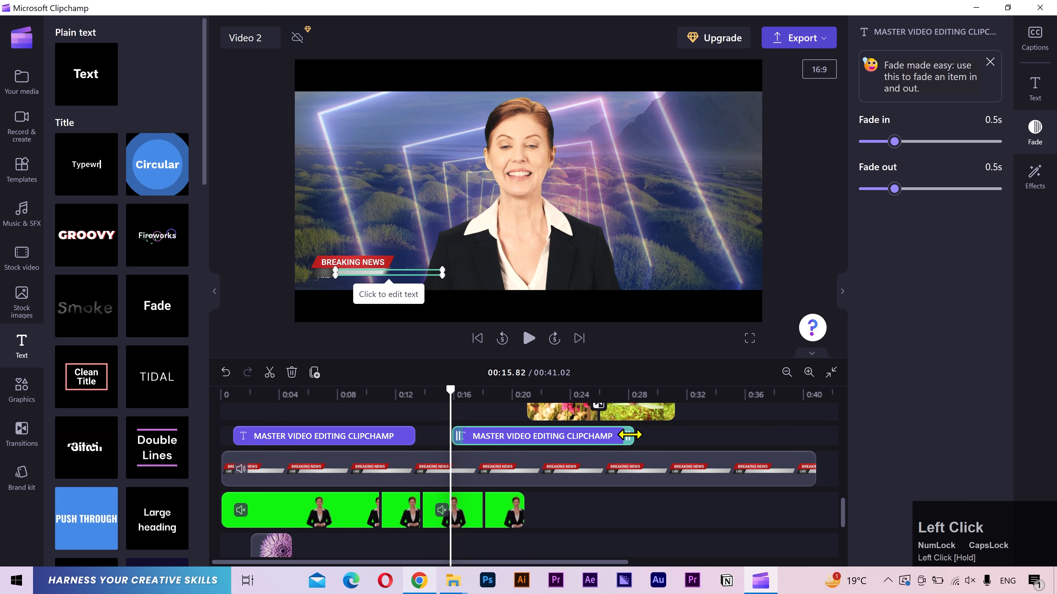
left_click_drag(624, 435, 519, 435)
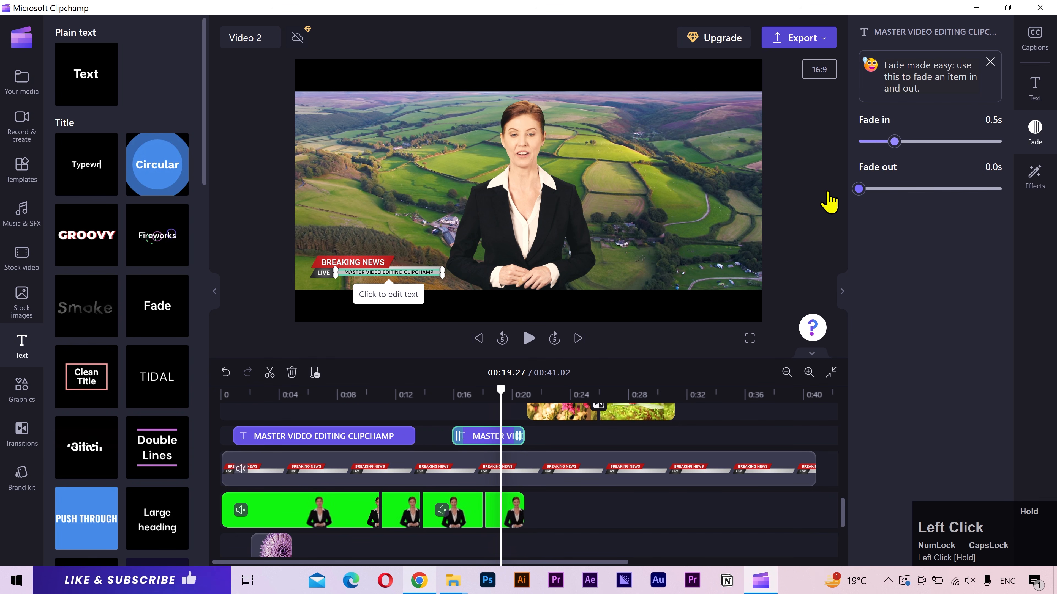
- Split the Breaking news lower third at 00:21.00 and delete the part after the presenter clip's end
left_click(525, 399)
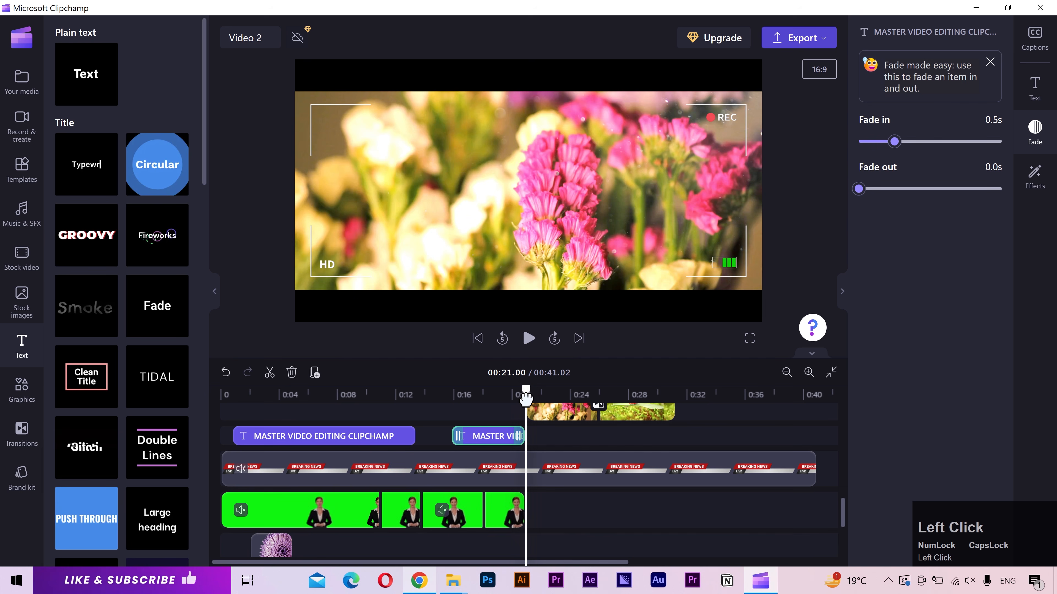
left_click(523, 474)
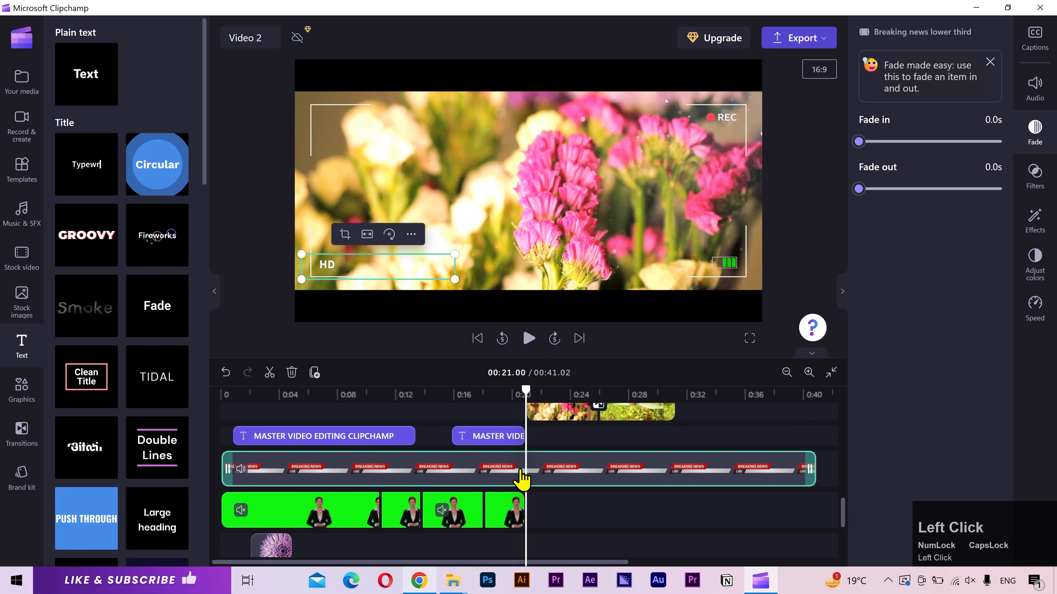
key("s")
key("Delete")
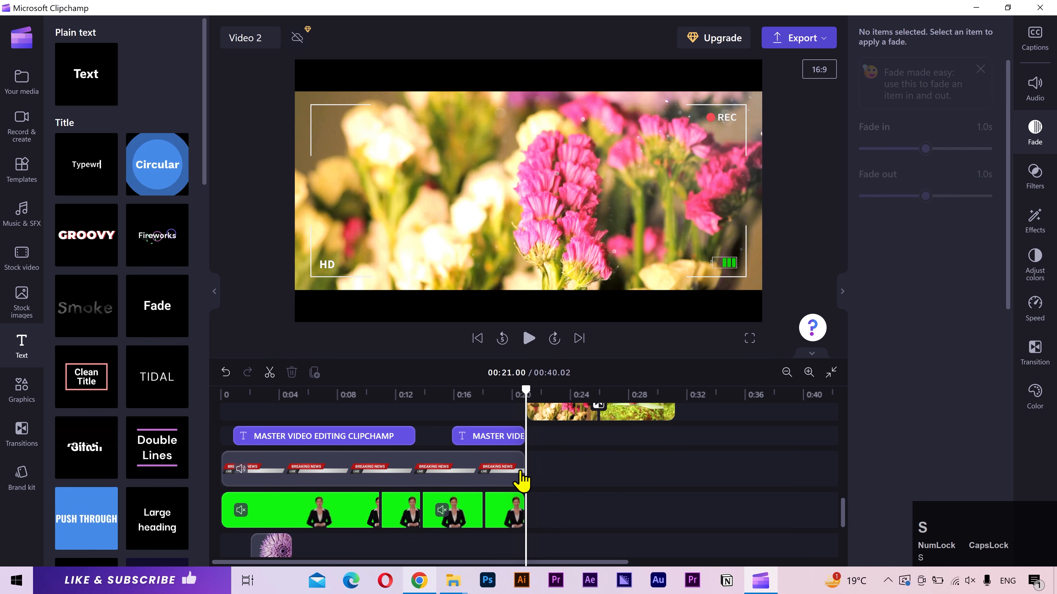
- Collapse both side panels and return the playhead to the timeline start, with the timeline enlarged for review
left_click(1035, 144)
left_click(212, 298)
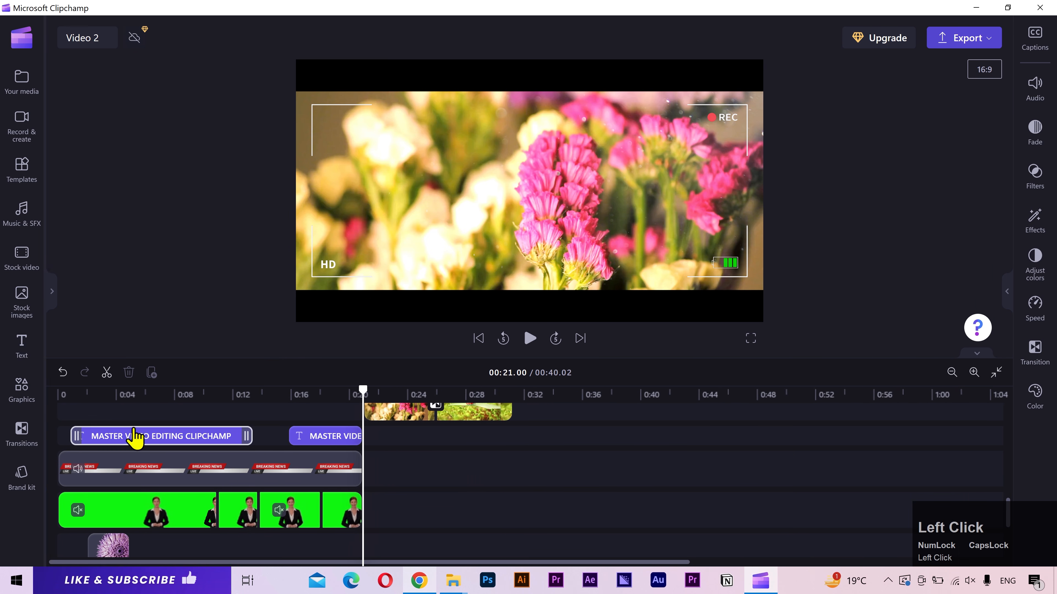
left_click_drag(83, 393, 54, 394)
left_click(973, 373)
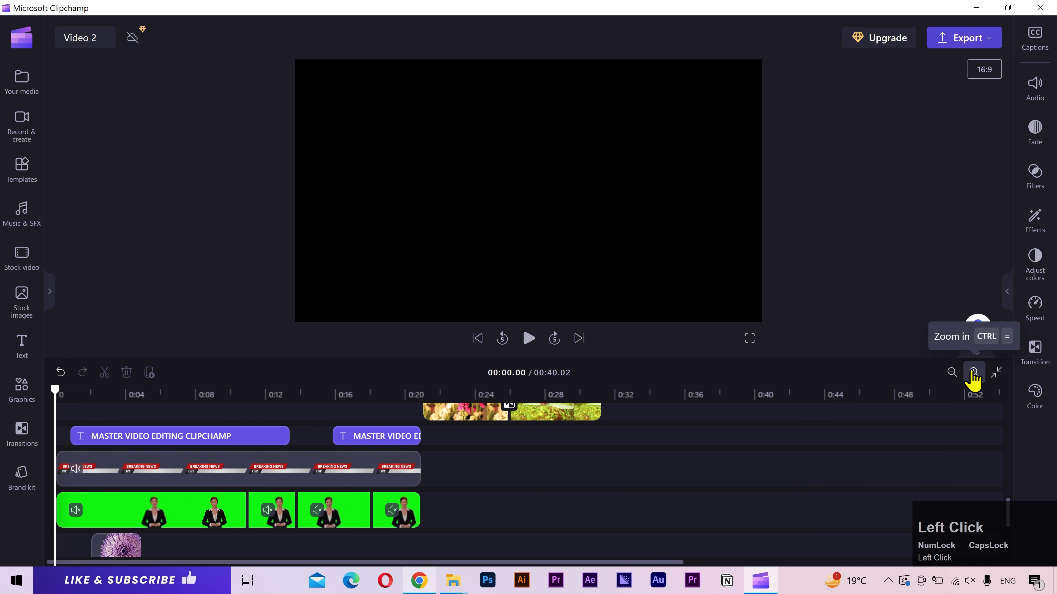
- Play the whole video from the beginning in an enlarged preview, with the timeline collapsed during playback
left_click(973, 373)
left_click(972, 374)
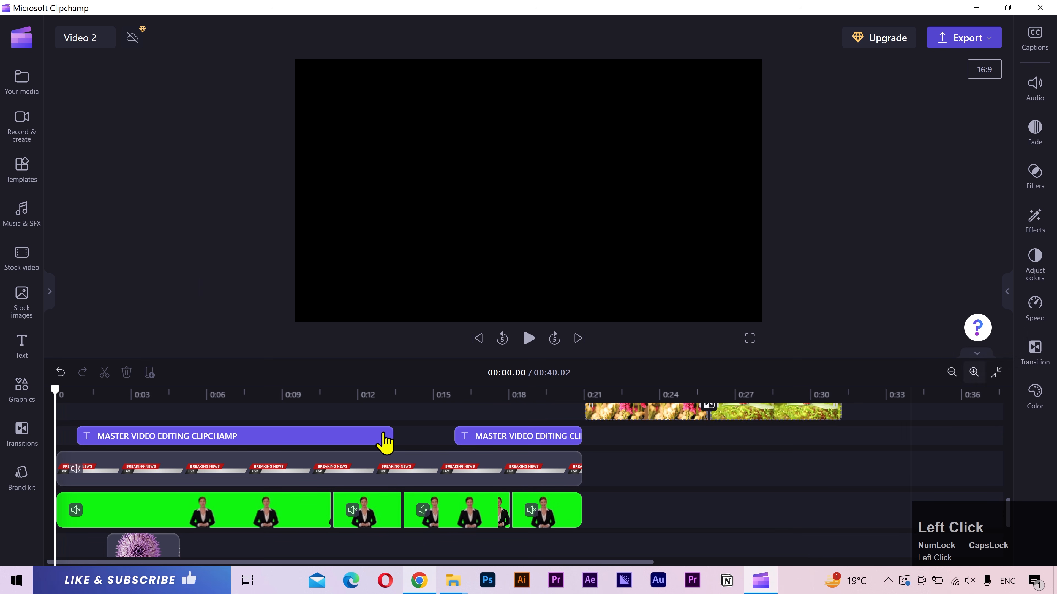
left_click(54, 392)
left_click(985, 357)
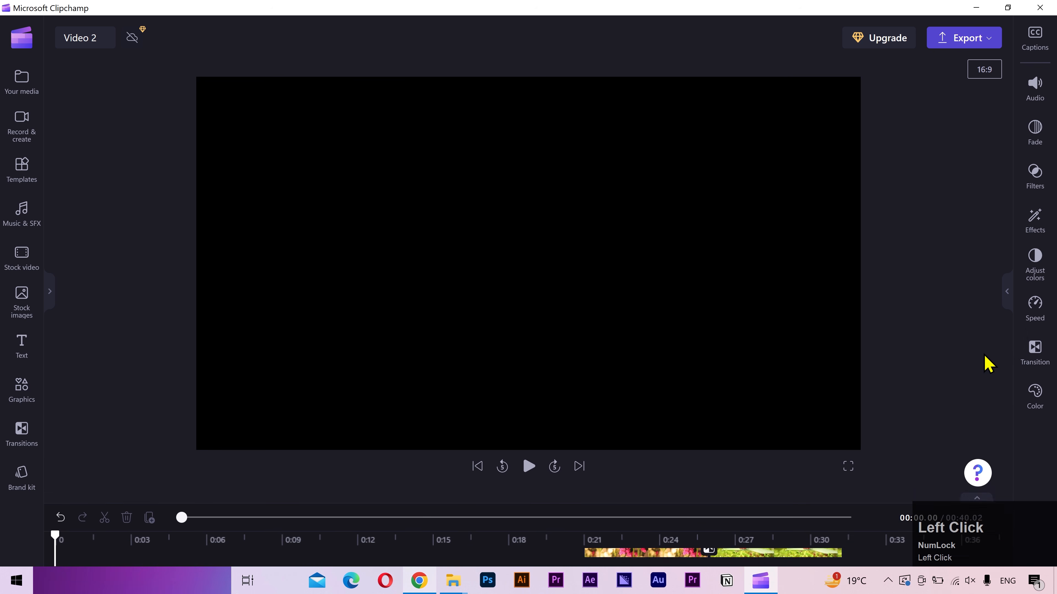
key("space")
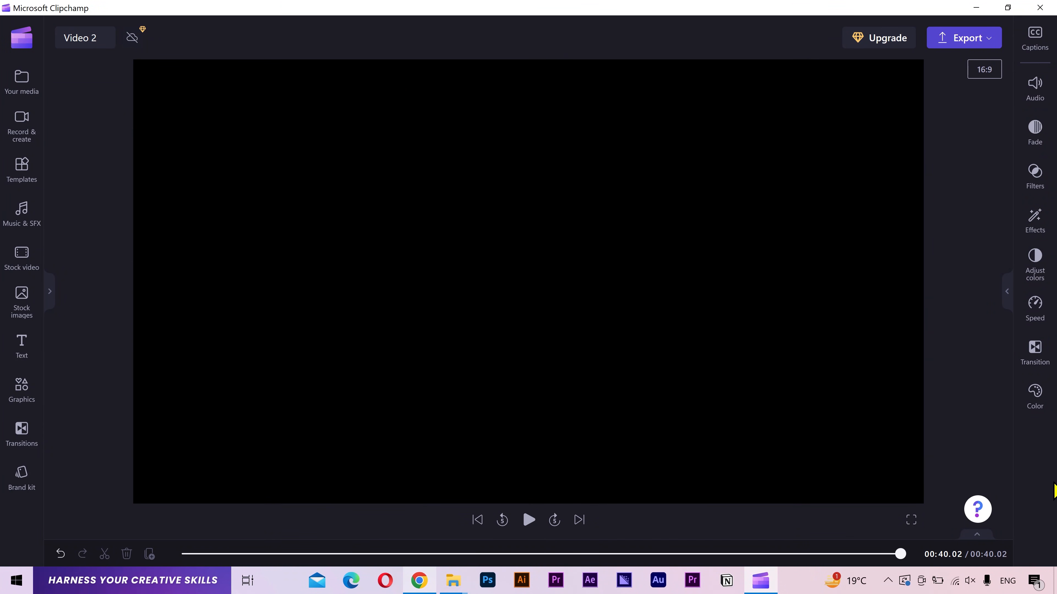
left_click(977, 536)
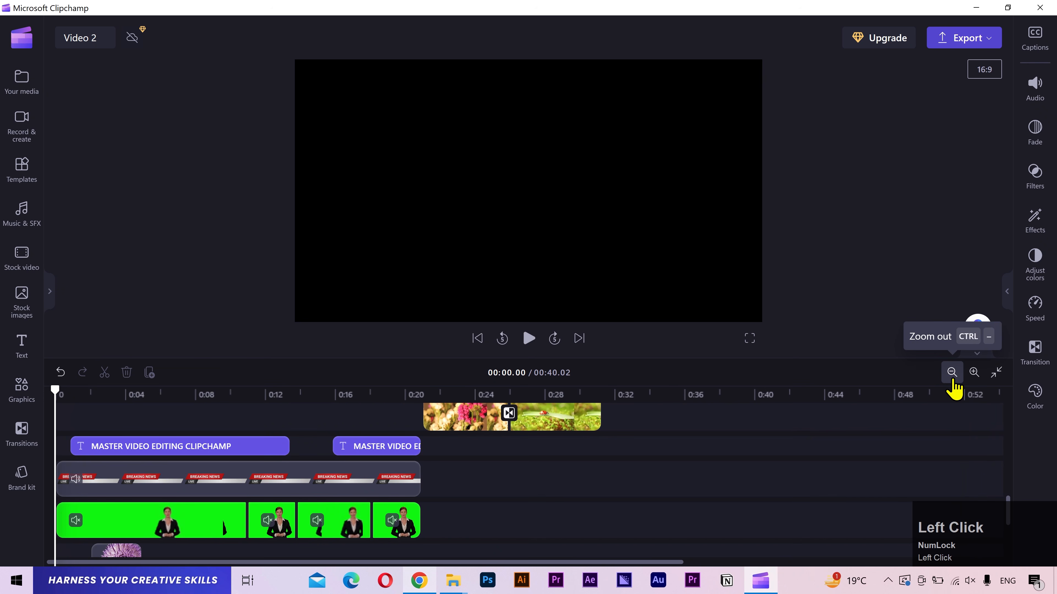
- Select all clips on the timeline and shift them together so that they start at the 10-second mark
left_click(952, 373)
left_click(952, 373)
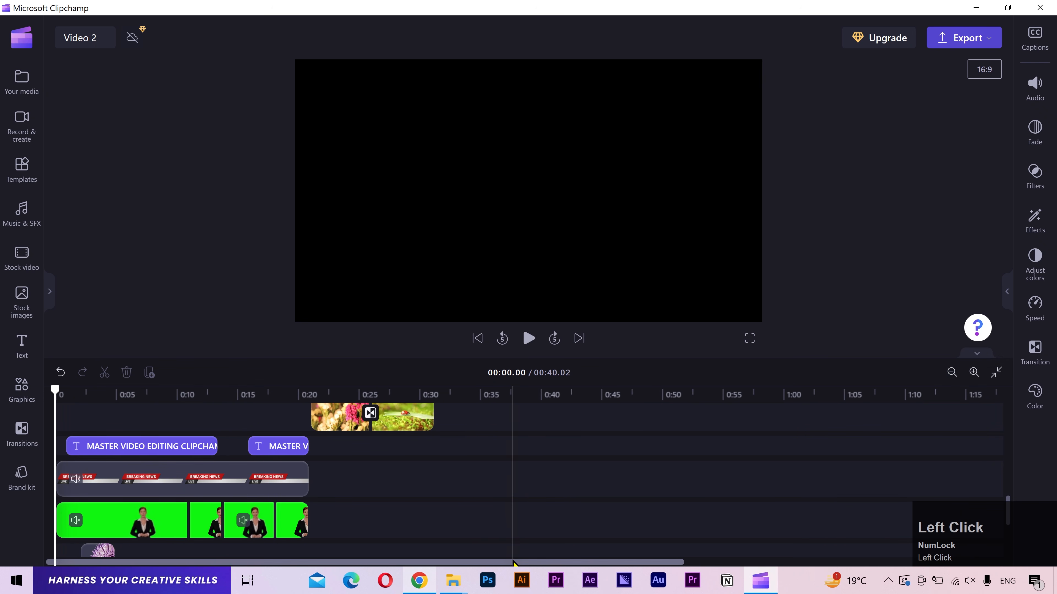
scroll(223, 460, "up", 2)
scroll(223, 460, "up", 5)
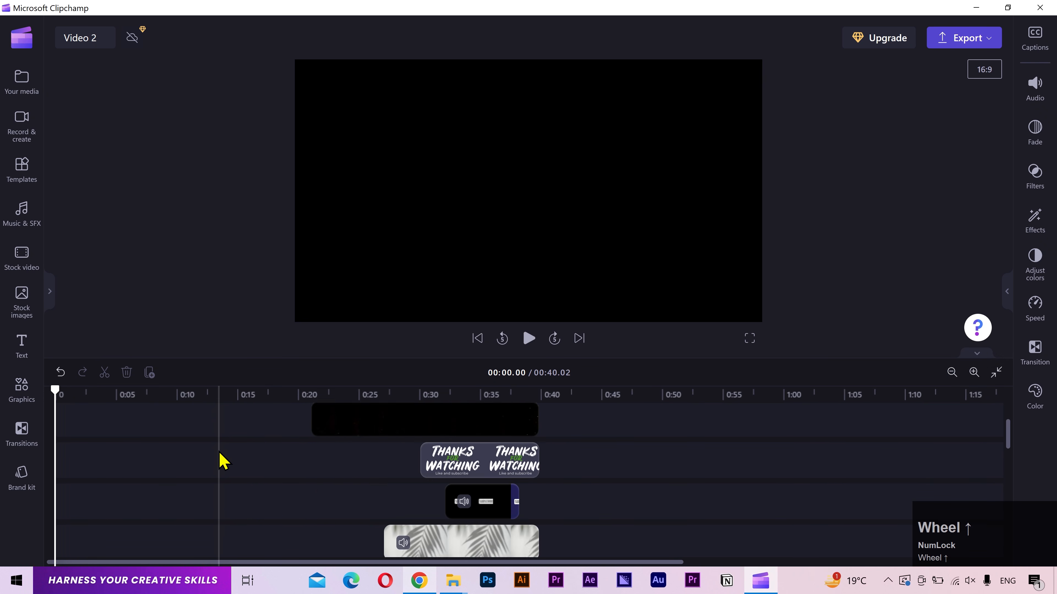
scroll(219, 455, "down", 10)
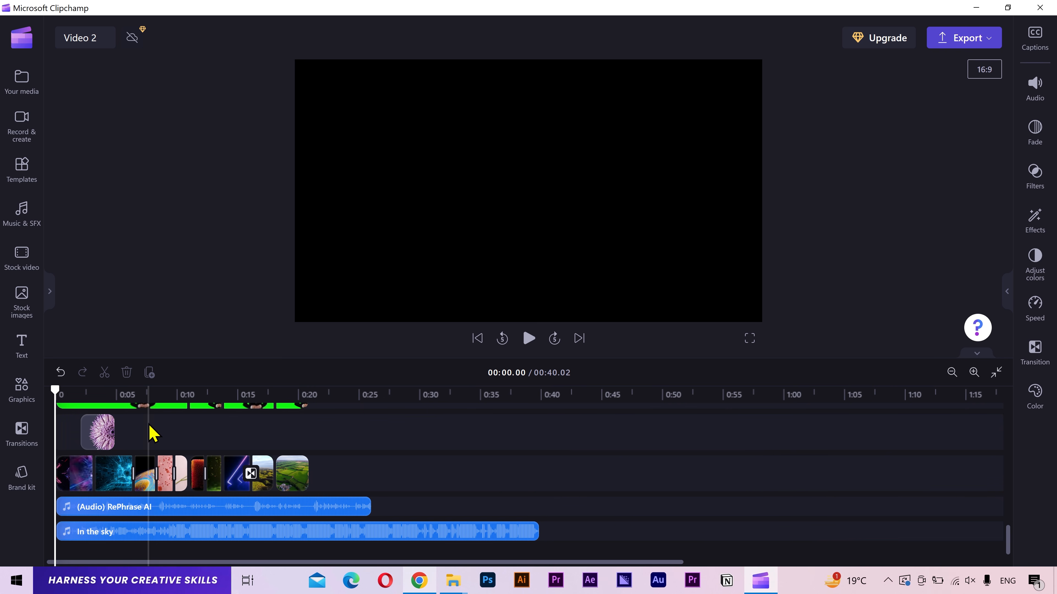
scroll(148, 433, "up", 3)
scroll(149, 433, "up", 3)
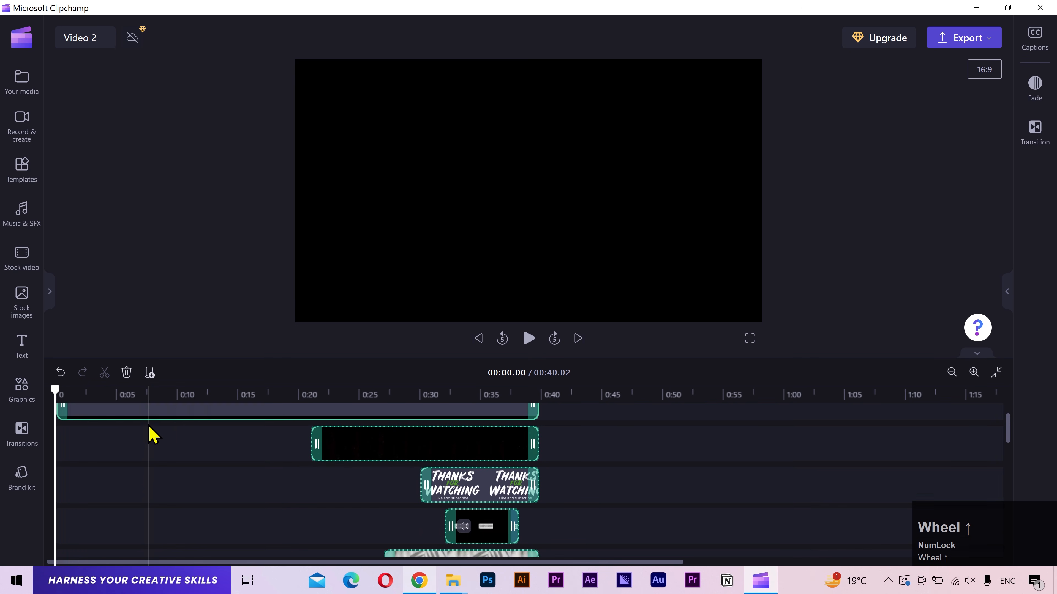
left_click(175, 395)
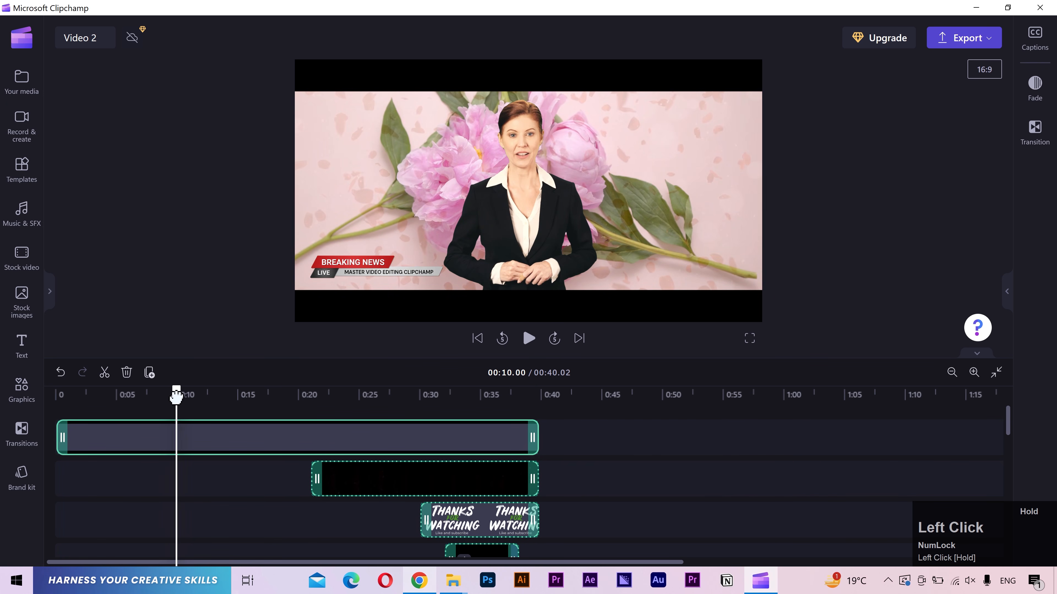
left_click(974, 372)
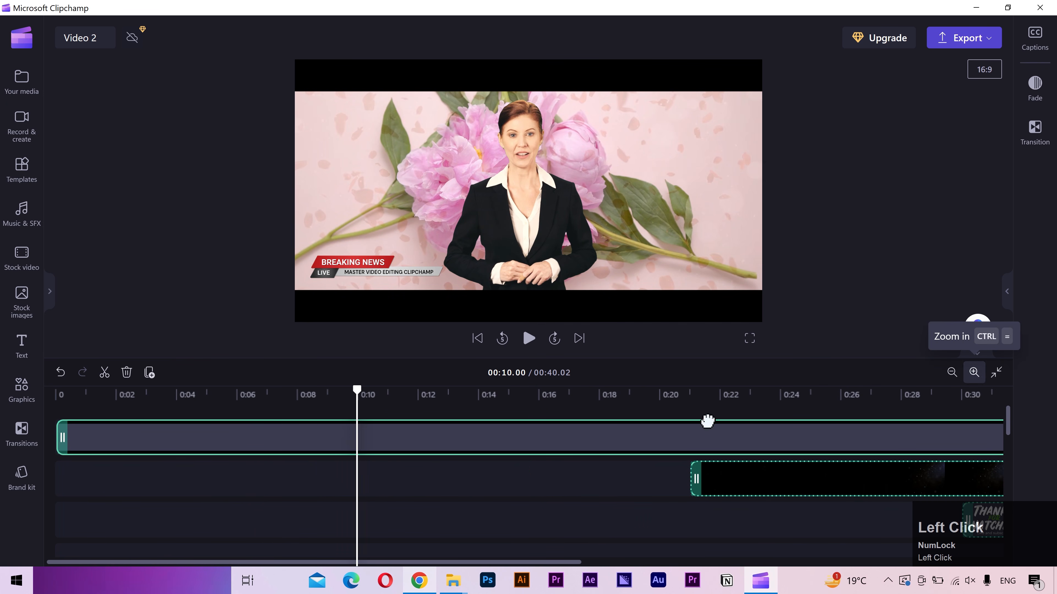
left_click_drag(88, 447, 386, 437)
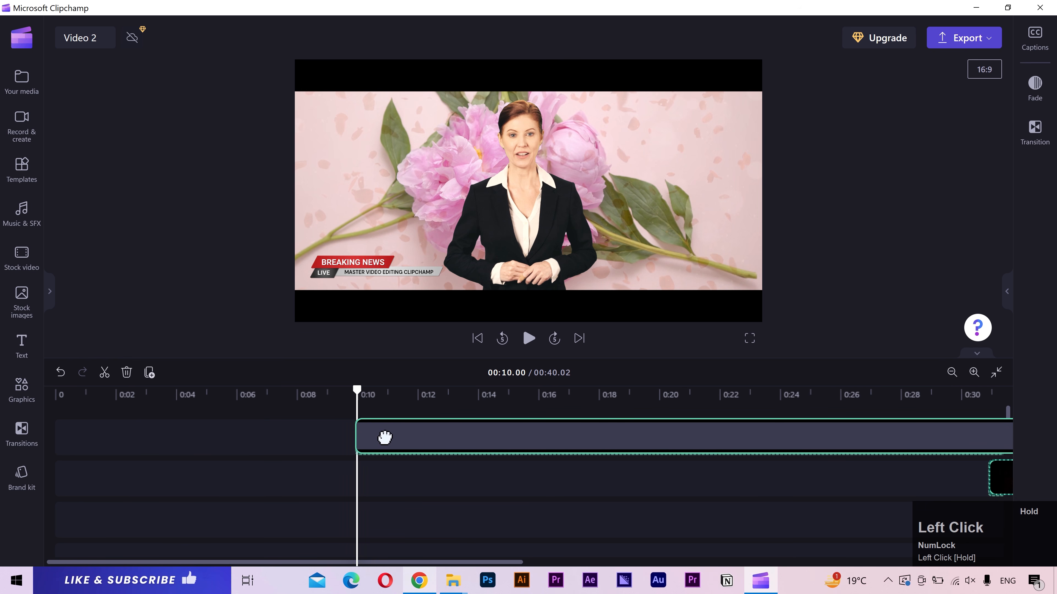
left_click_drag(386, 437, 387, 444)
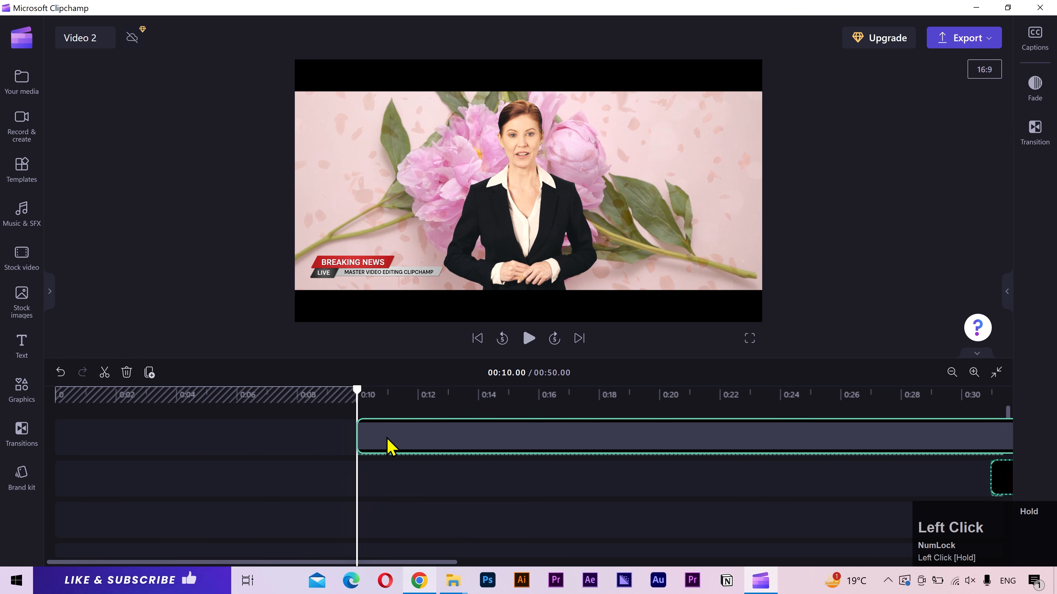
- Check the gap before the shifted clips across the tracks and clear the clip selection
left_click(974, 372)
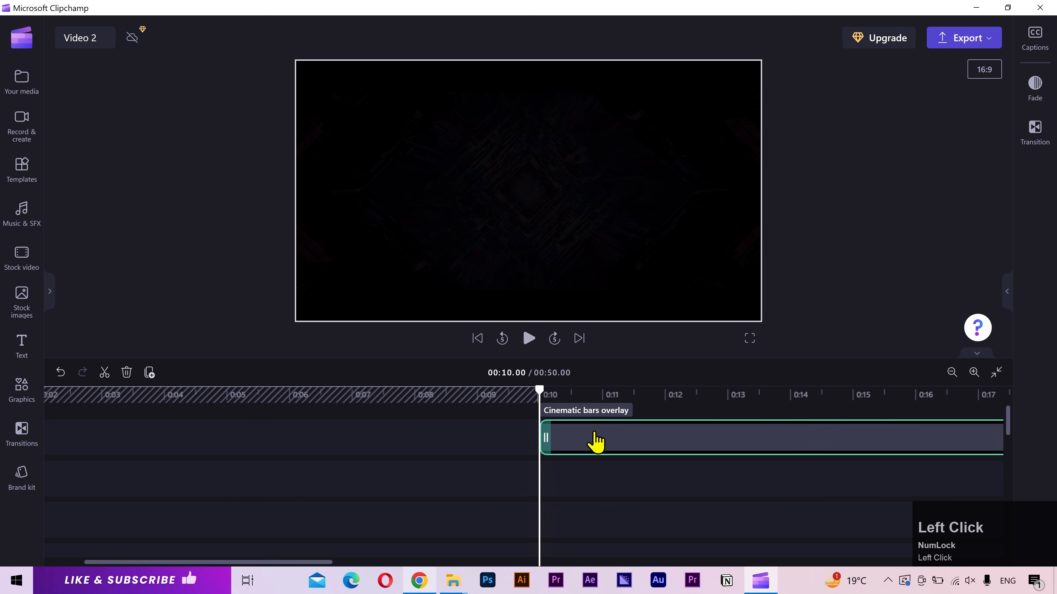
left_click(951, 373)
left_click(952, 374)
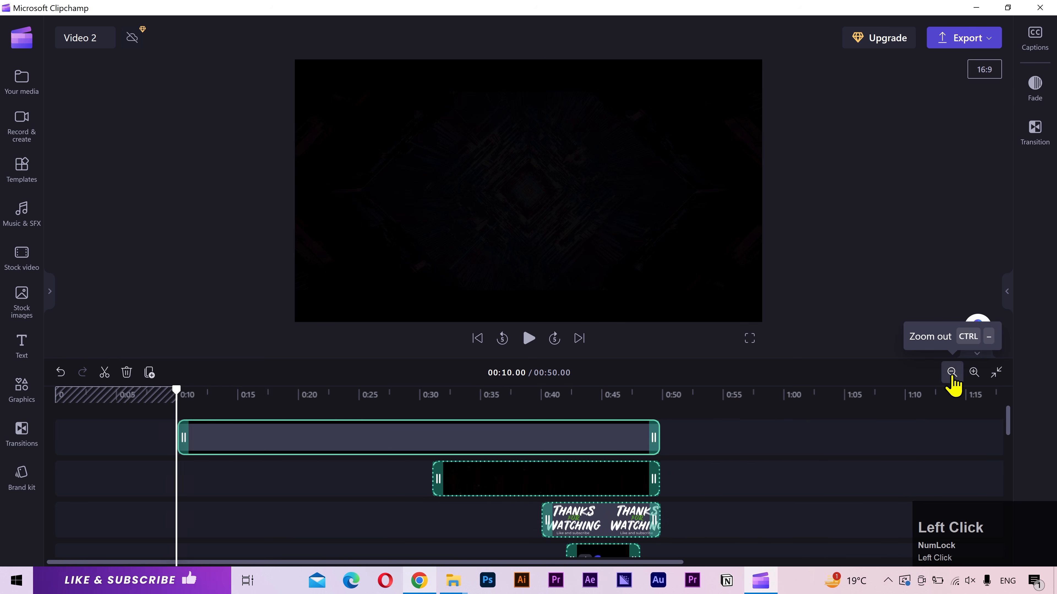
left_click(952, 374)
scroll(95, 449, "down", 3)
scroll(94, 448, "down", 2)
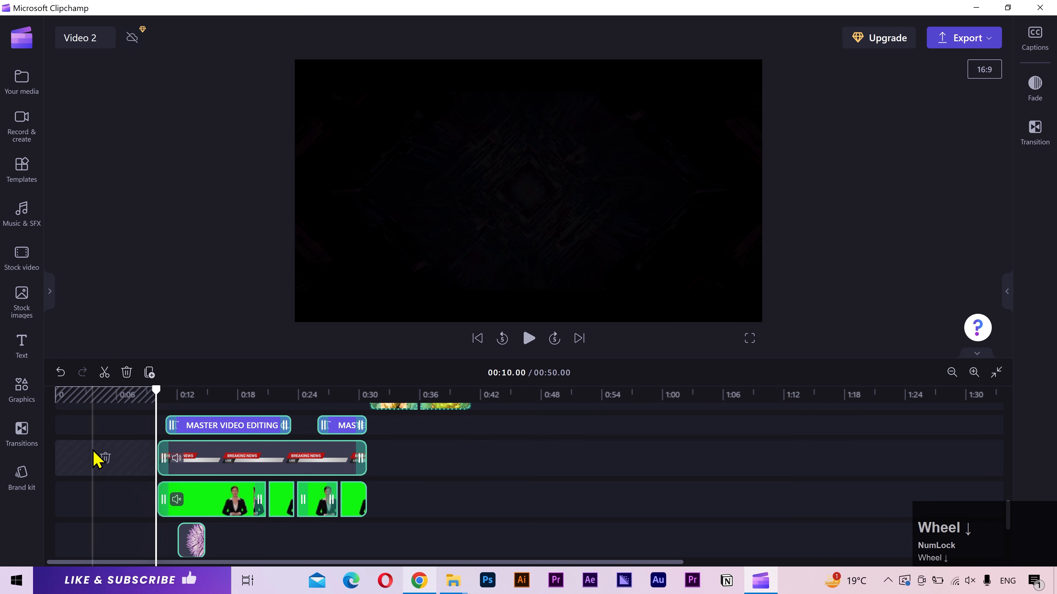
left_click(95, 458)
left_click(974, 372)
left_click(974, 372)
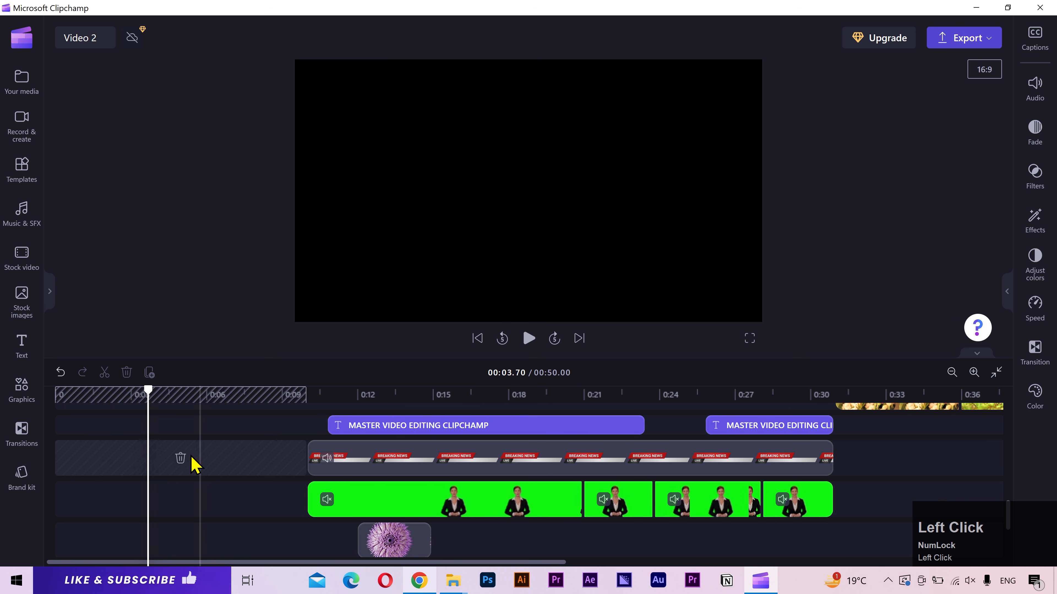
- Browse the available template categories down to the end of the list
left_click(23, 182)
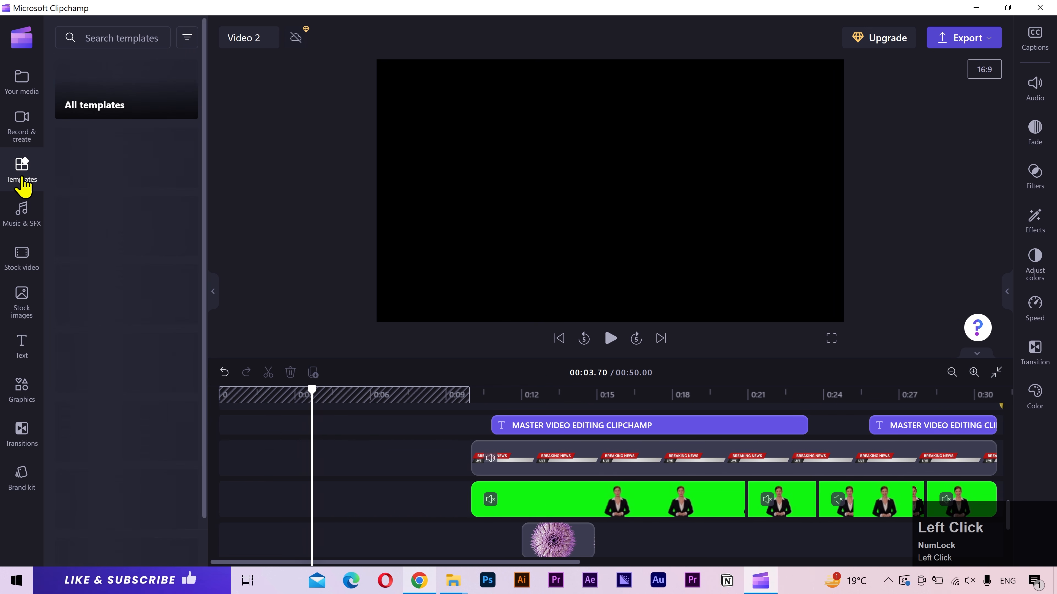
scroll(136, 170, "down", 12)
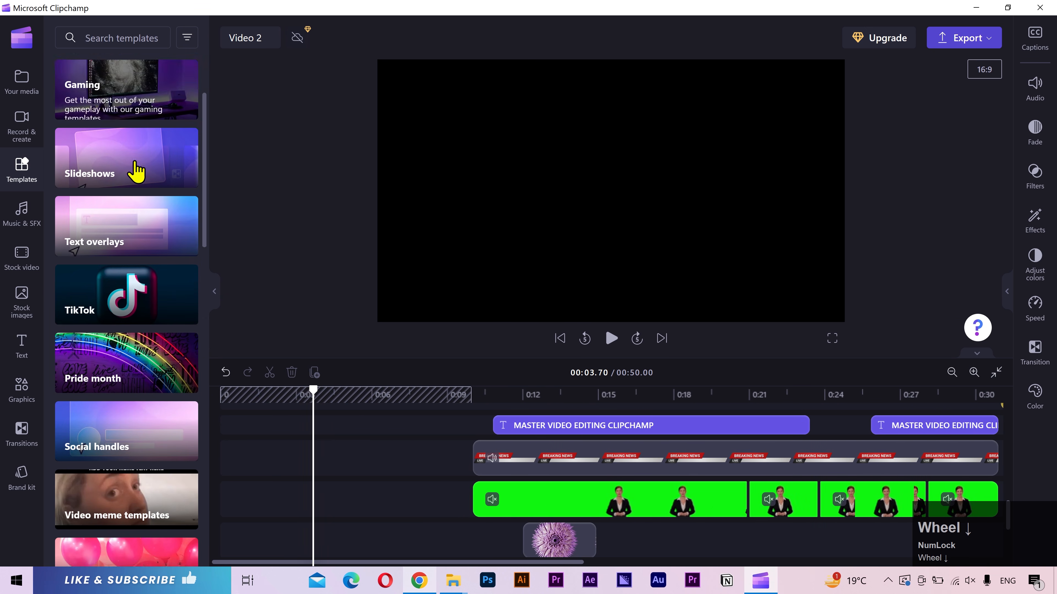
scroll(190, 207, "down", 10)
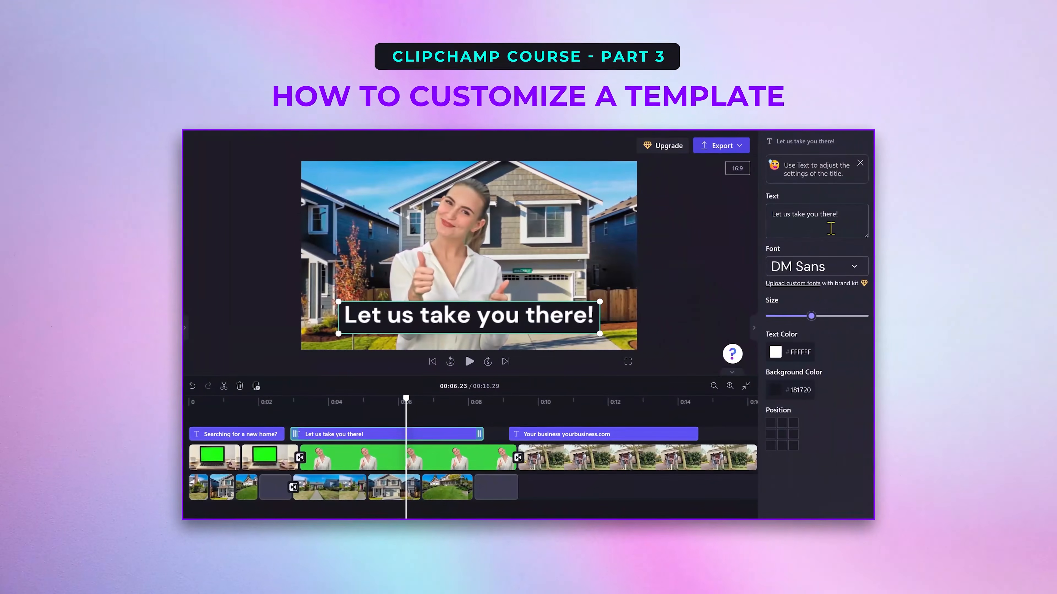
- Replace the title text "Let us take you there!" with "We can build one for you!"
triple_click(832, 219)
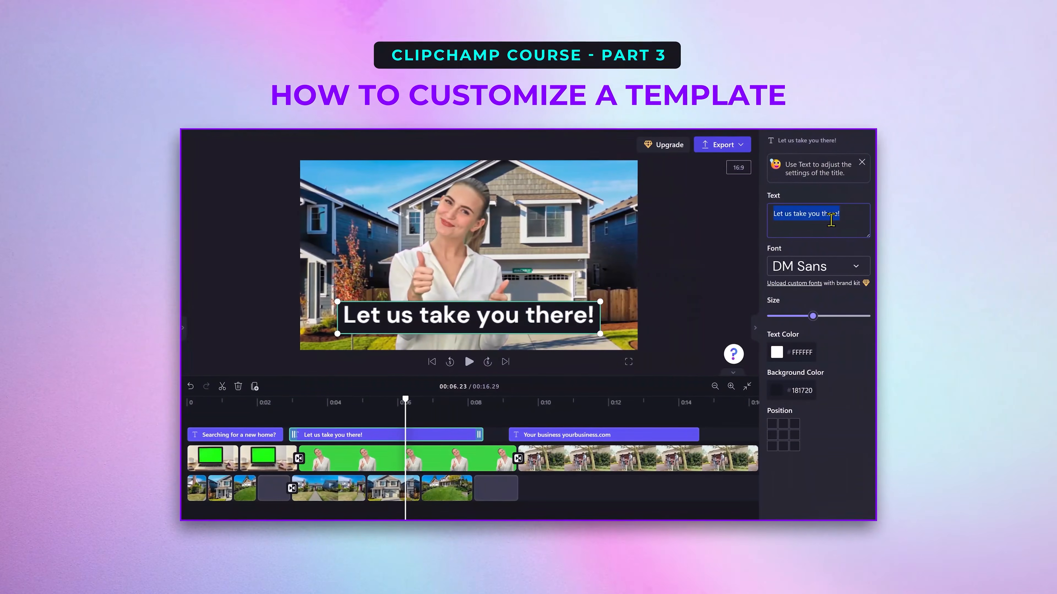
type("We can build one for")
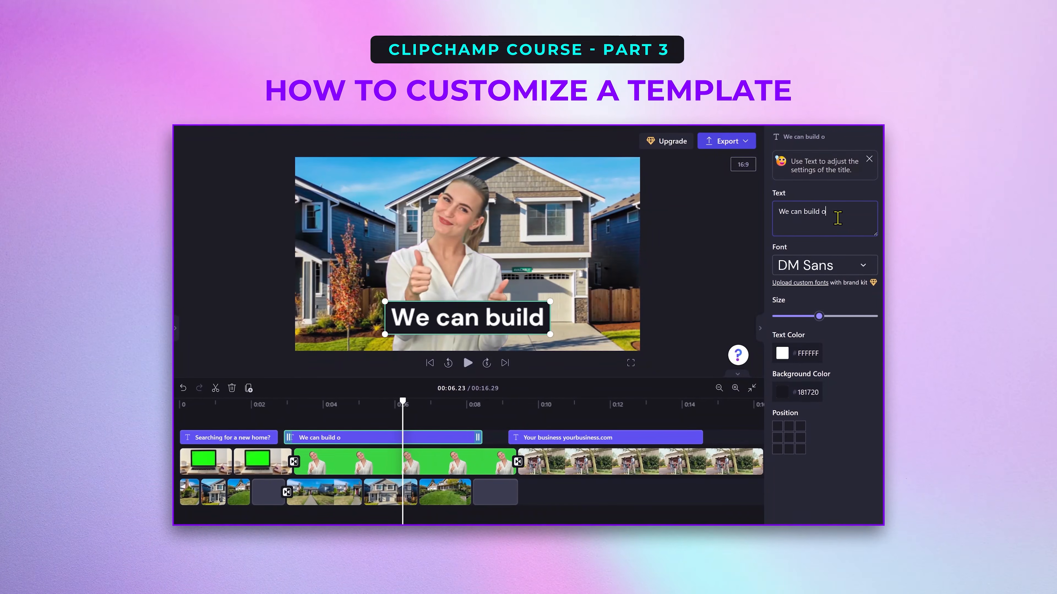
type(" you!")
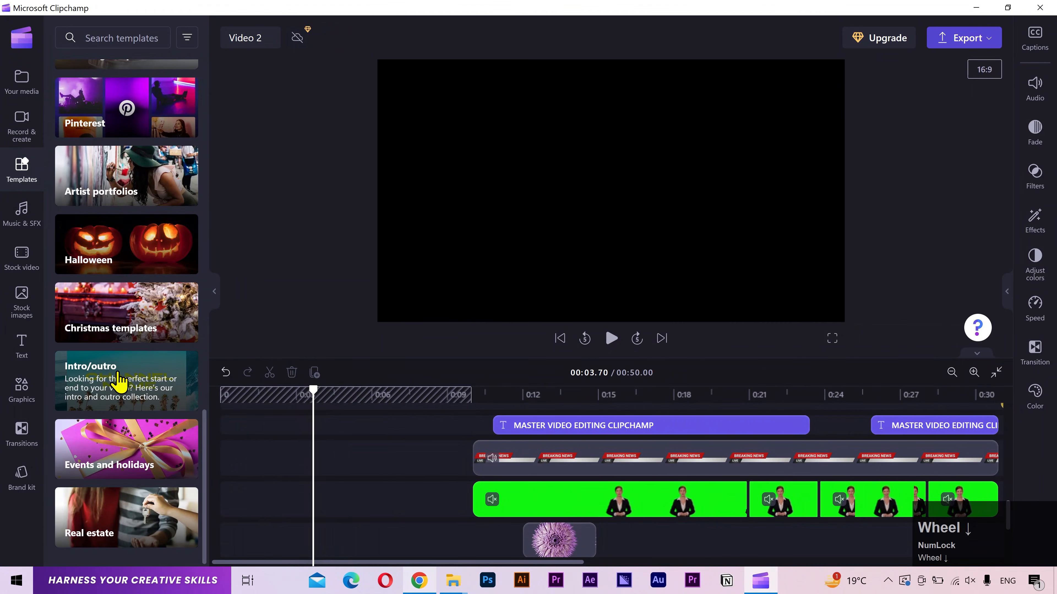
- Preview the Geometric YouTube gaming intro template from the Intro/outro category and close its details
left_click(139, 385)
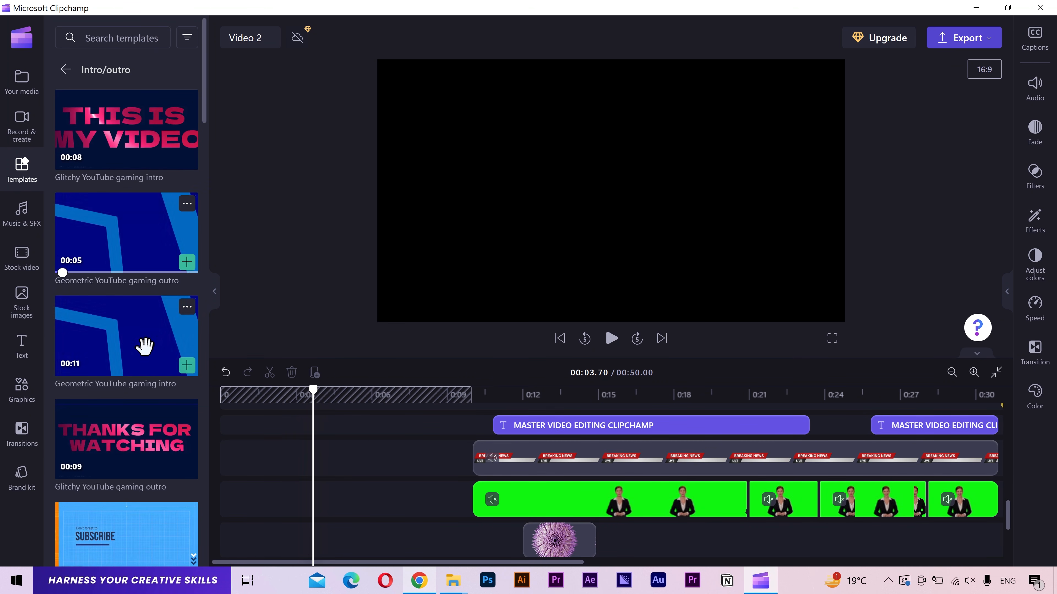
left_click(146, 353)
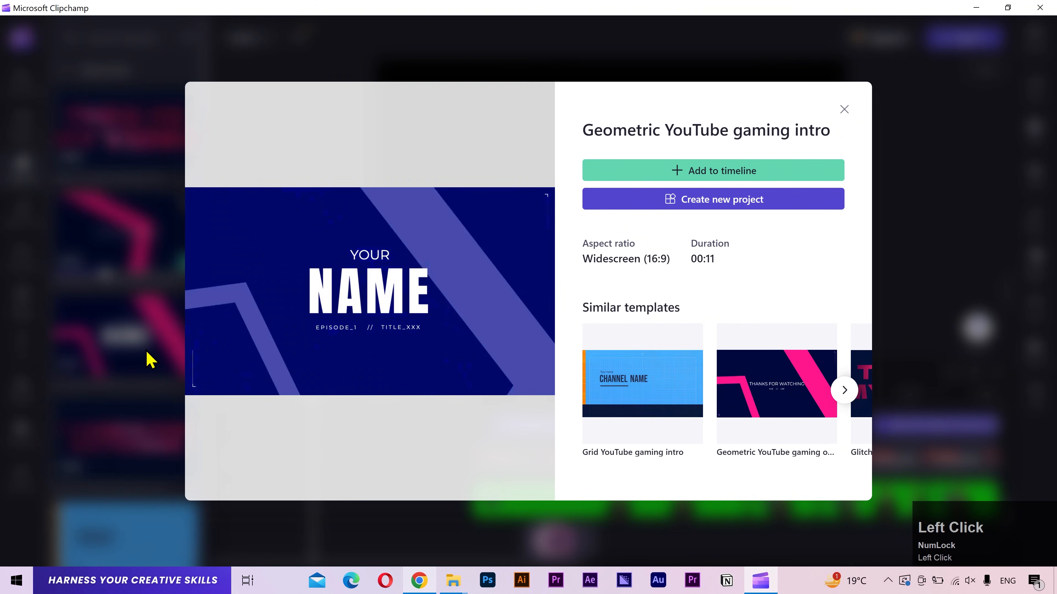
left_click(150, 359)
- Preview the "YouTube cooking intro - cooking with love" template and close its details
scroll(149, 359, "down", 1)
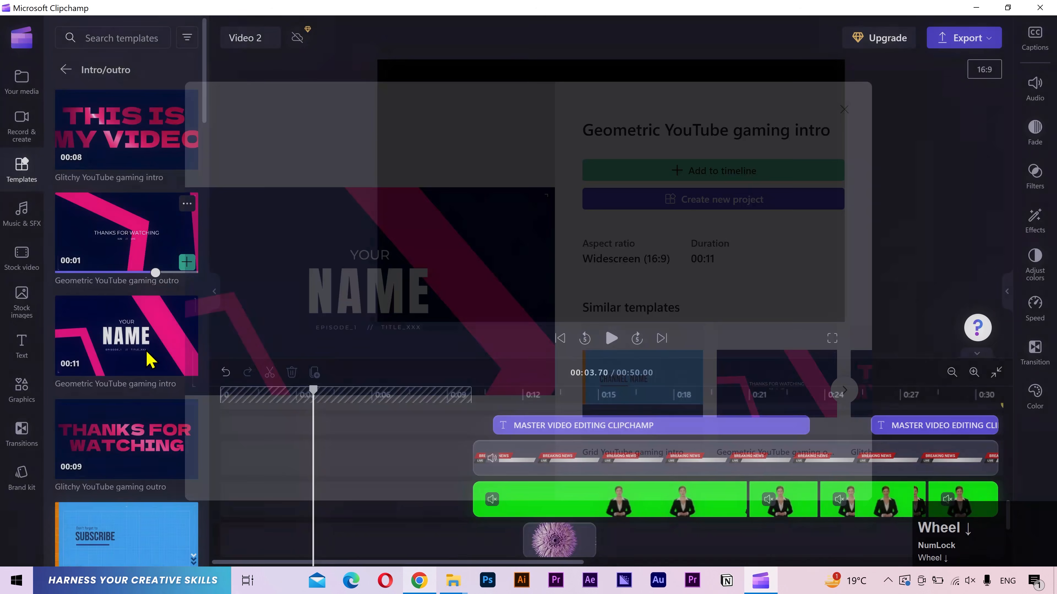
scroll(150, 359, "down", 15)
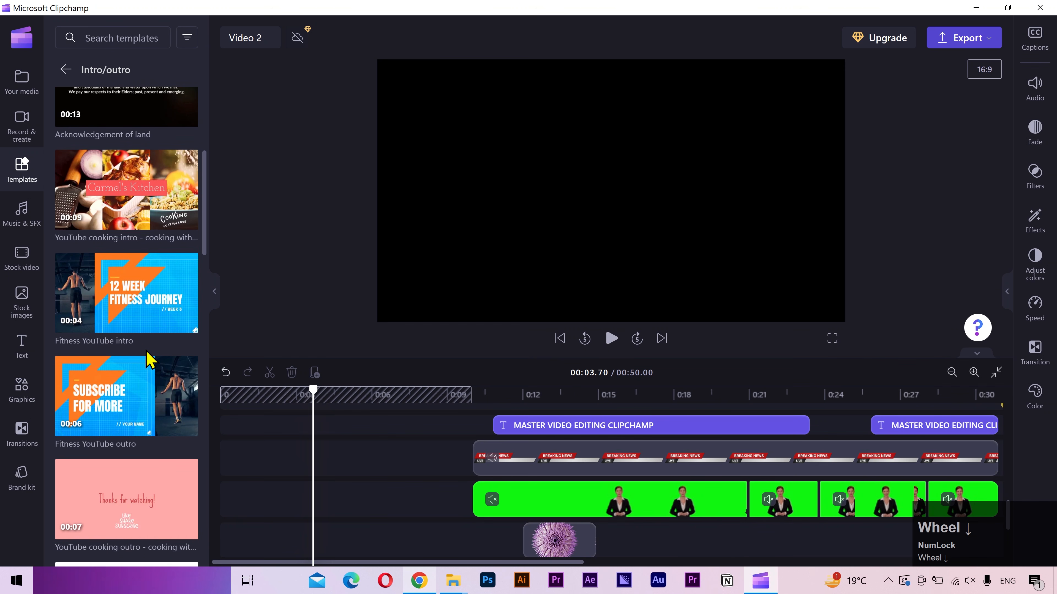
scroll(150, 359, "up", 2)
left_click(133, 263)
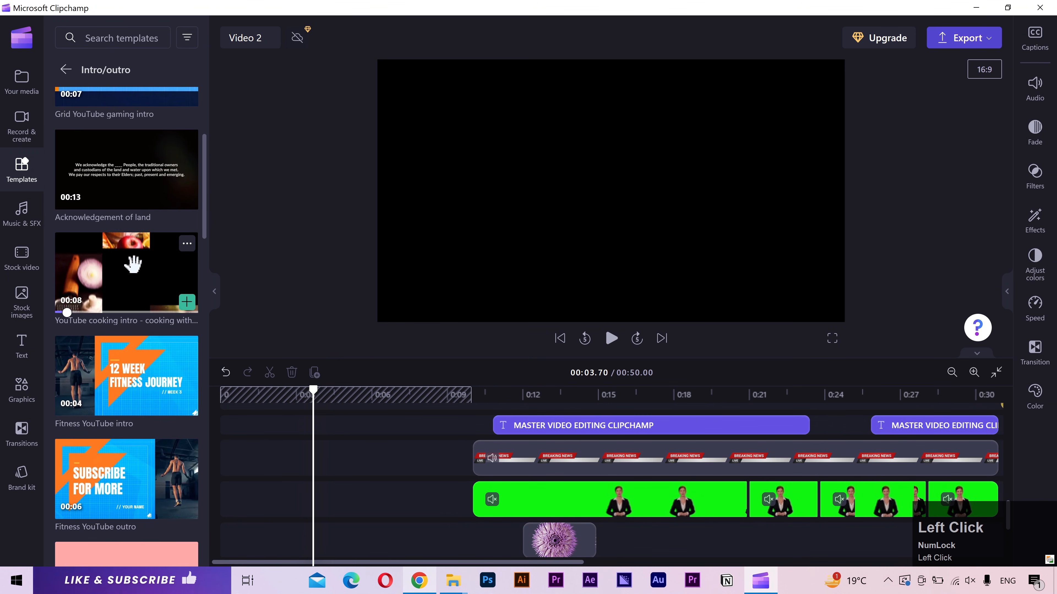
left_click(137, 278)
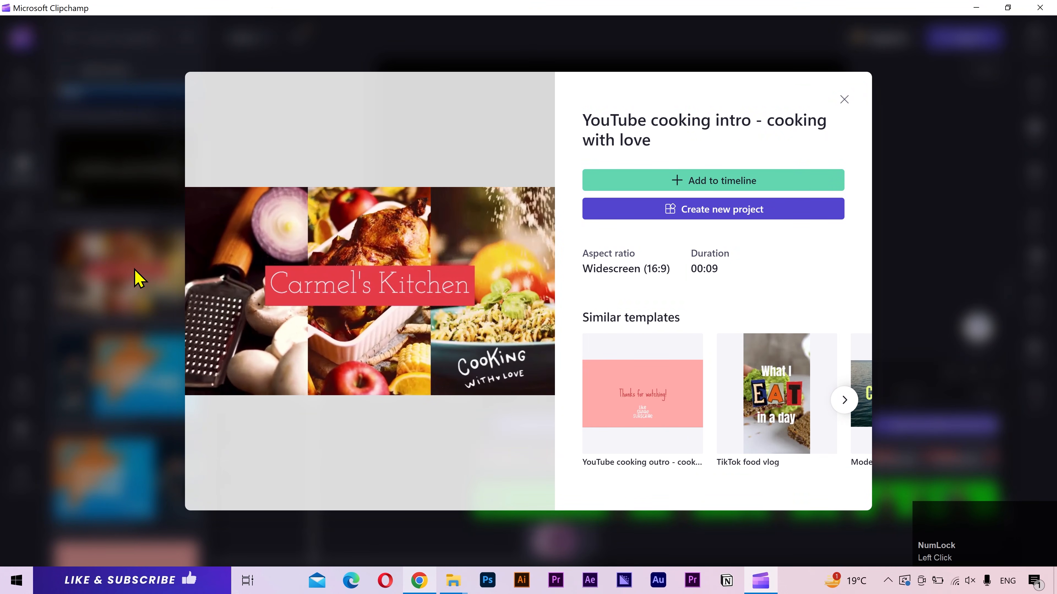
left_click(137, 277)
- Preview the Modern Youtube intro card template further along the Intro/outro collection and close its details
scroll(133, 267, "down", 12)
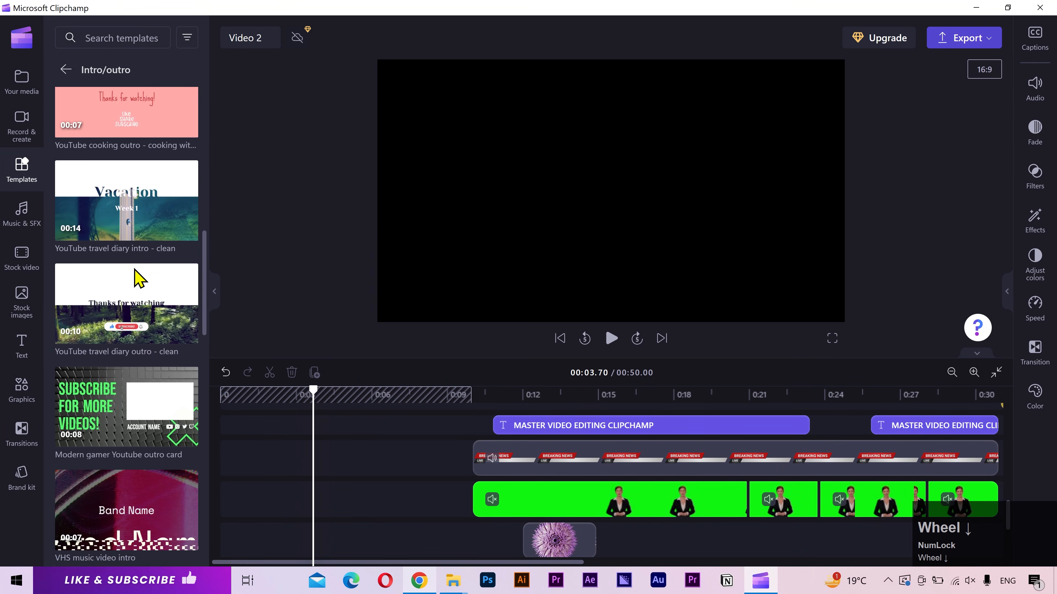
scroll(133, 266, "down", 10)
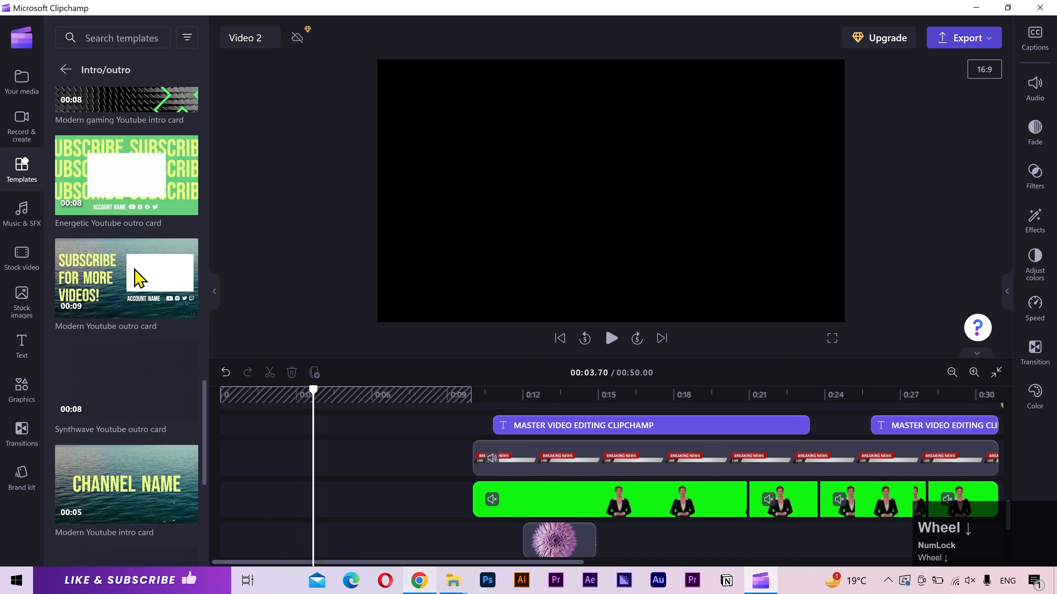
left_click(134, 275)
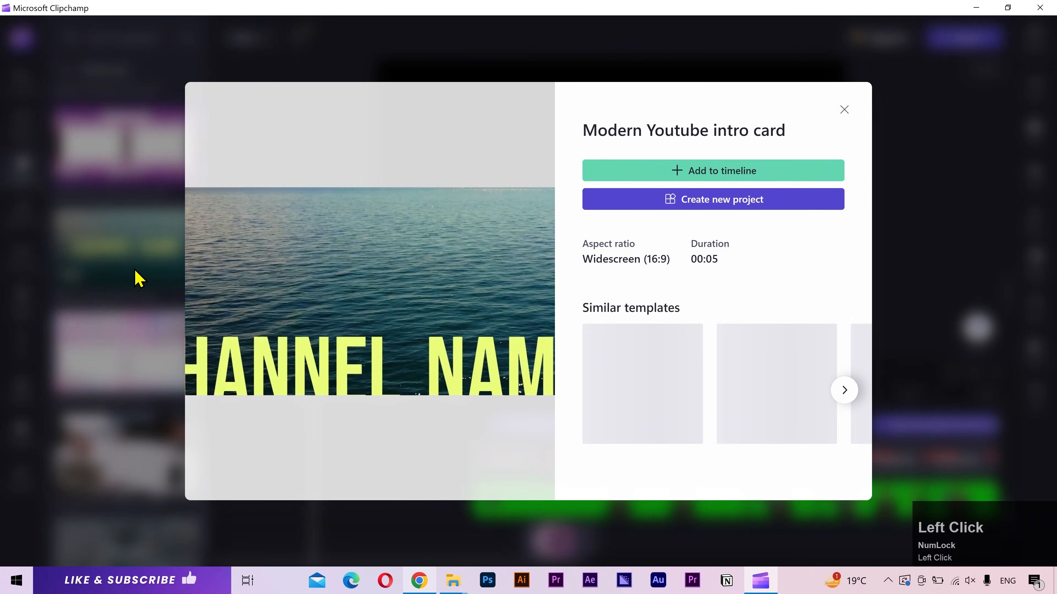
left_click(135, 277)
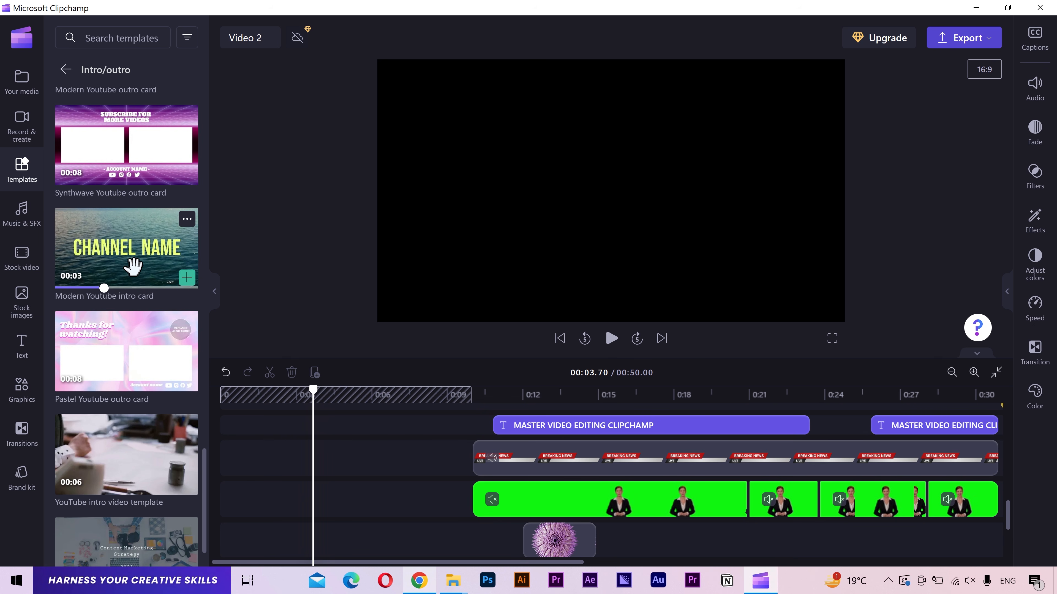
- Add the Smoke title at the start of the timeline and show its frame at about 2 seconds
left_click(31, 353)
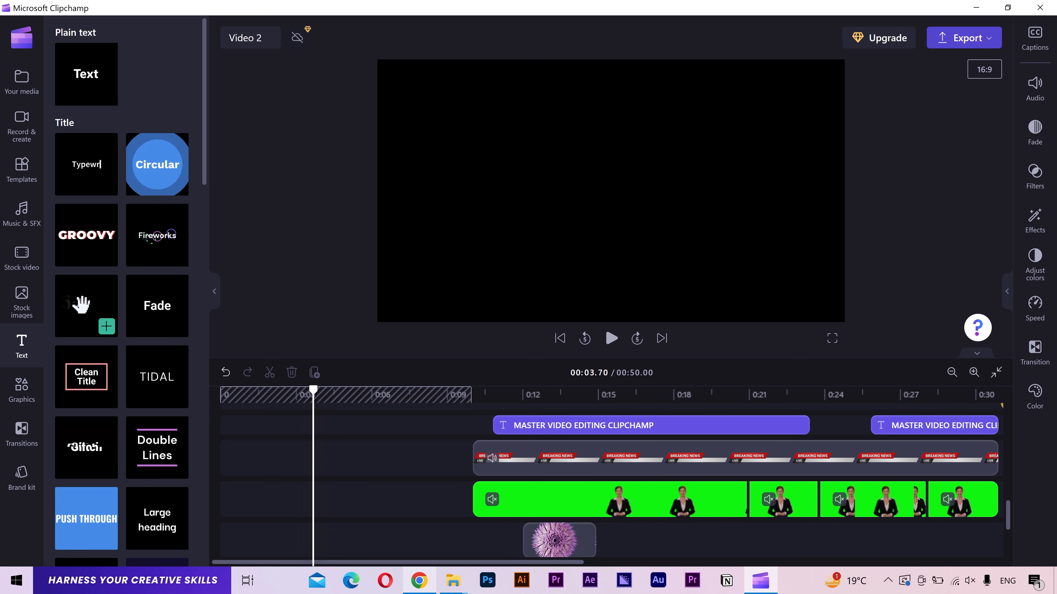
left_click_drag(81, 304, 245, 432)
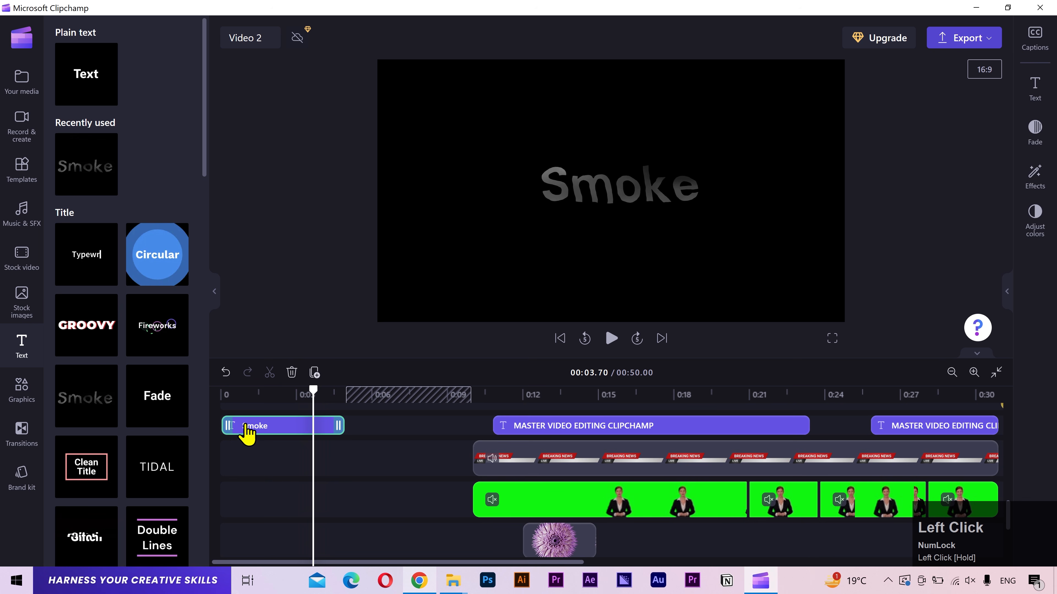
left_click_drag(266, 394, 271, 393)
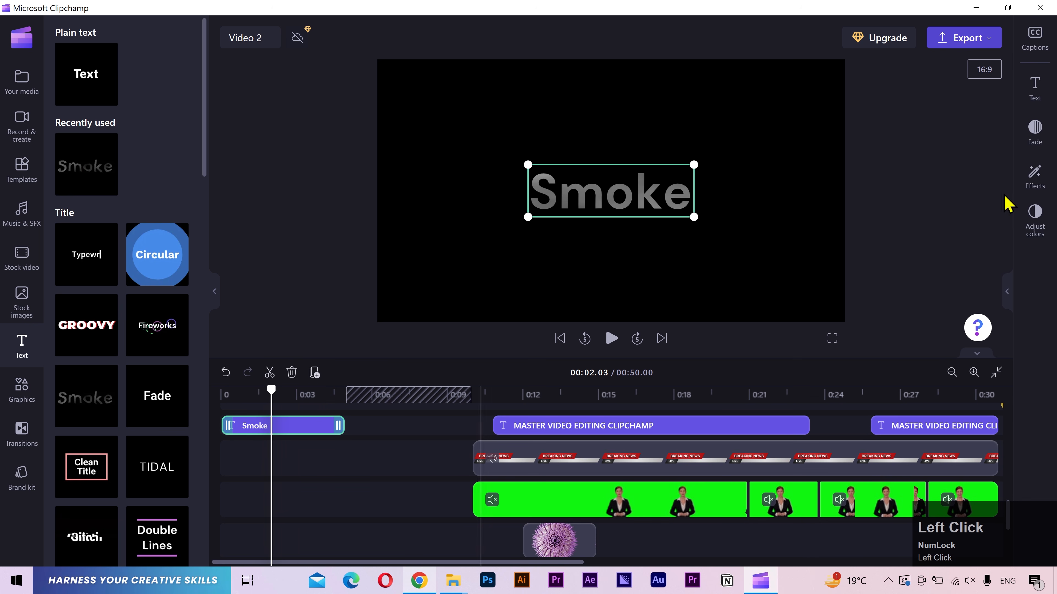
- Replace the Smoke title's text with "Butterfly Wonderland", placing each word on its own line
left_click(1050, 85)
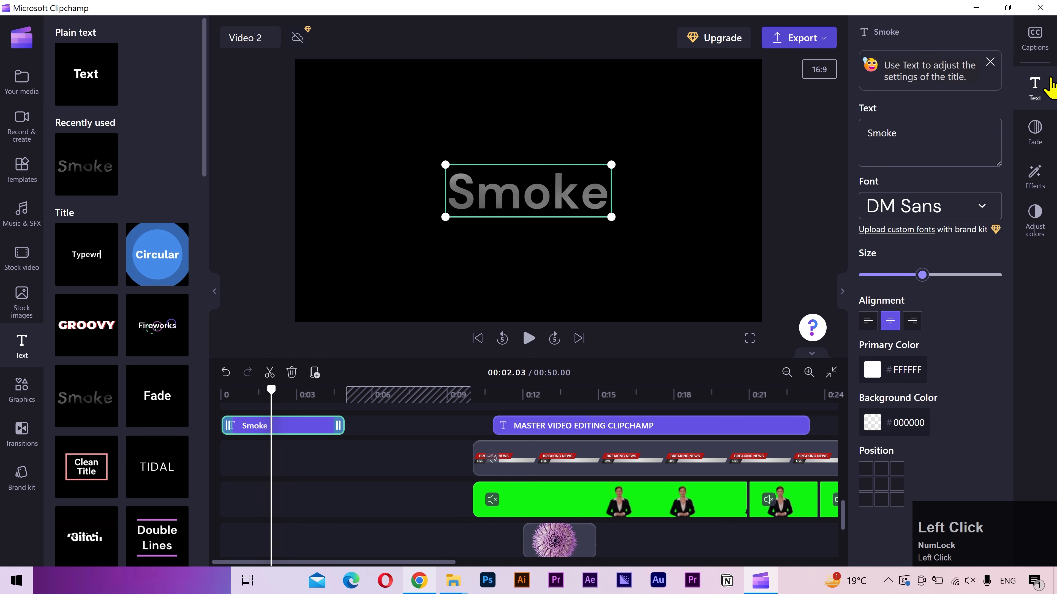
left_click(917, 133)
double_click(917, 133)
type("Butterfly")
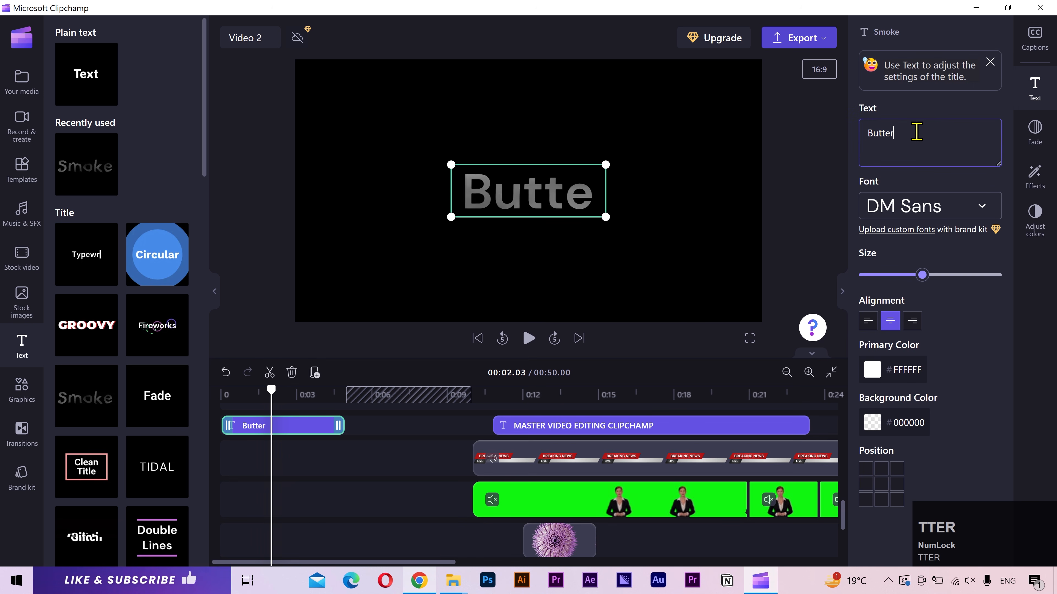
key("Return")
type("Wonderland")
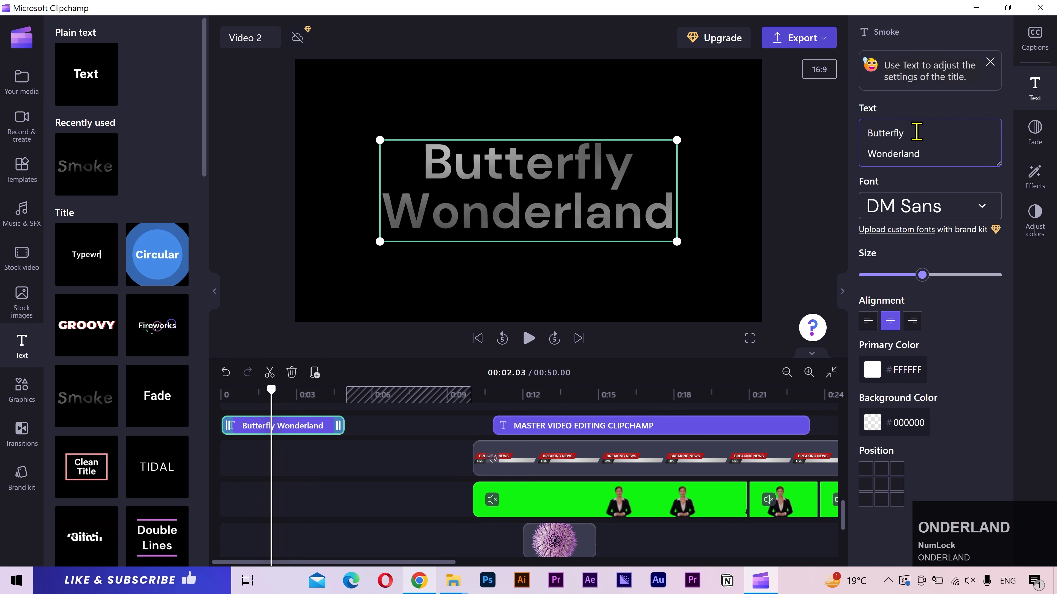
- Set the Butterfly Wonderland title's font to Merriweather and reduce its size to roughly three quarters
left_click(982, 208)
scroll(955, 349, "down", 5)
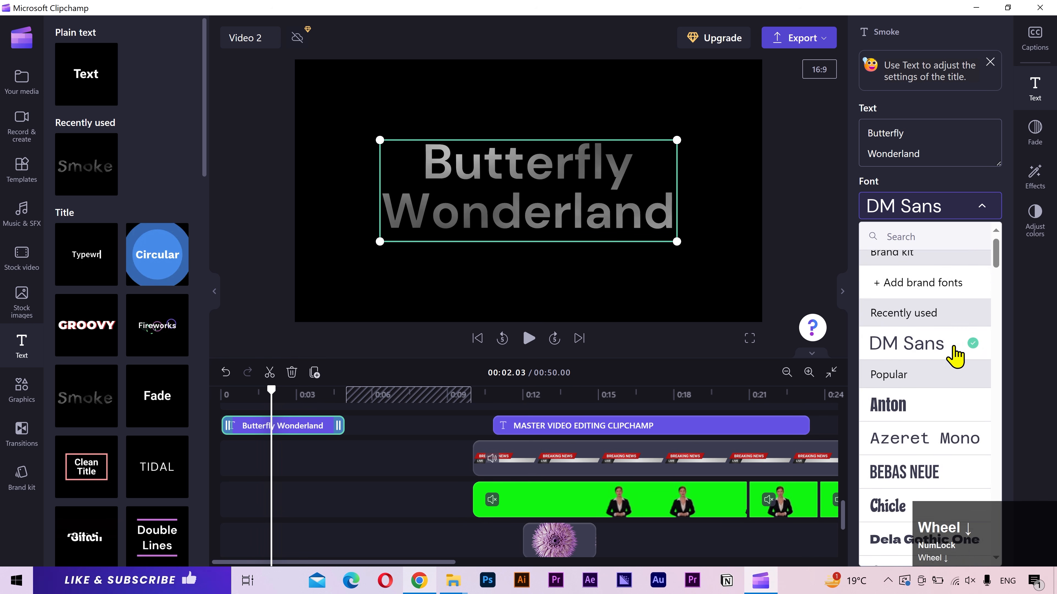
scroll(959, 404, "down", 15)
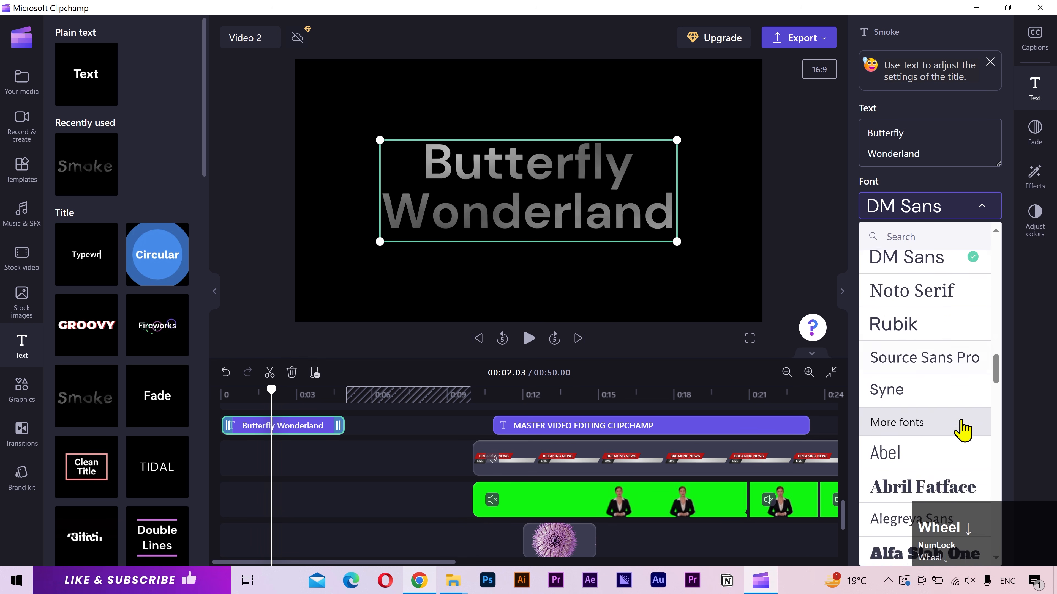
scroll(963, 431, "down", 16)
scroll(961, 403, "up", 1)
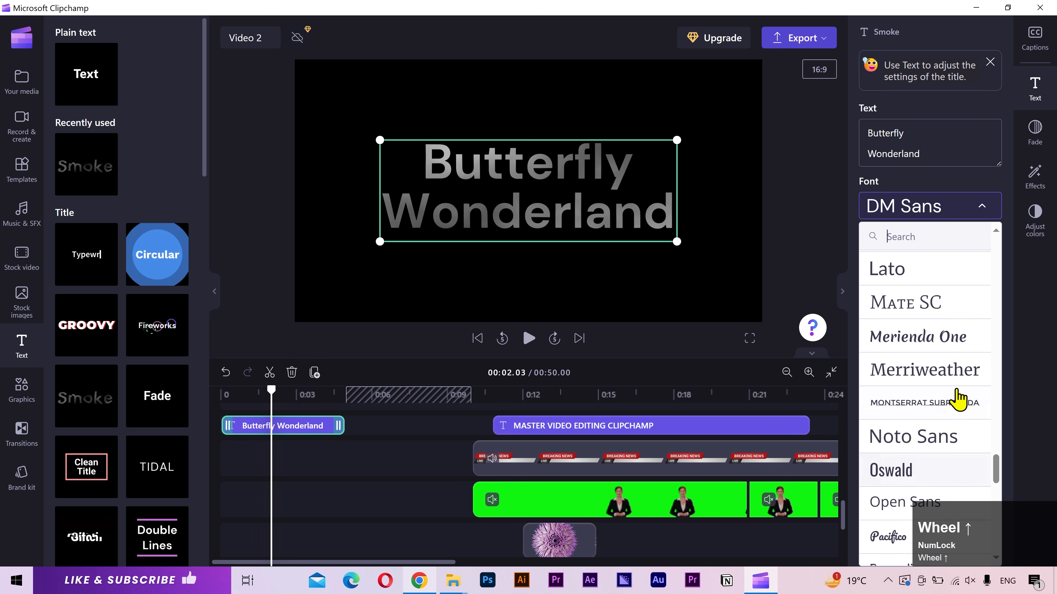
left_click(934, 372)
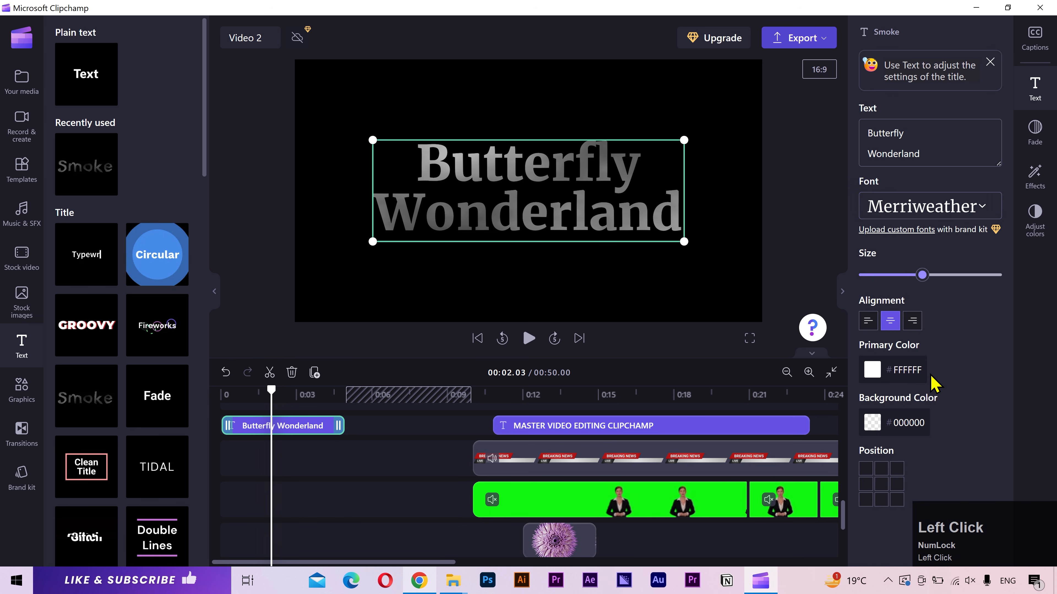
left_click_drag(921, 275, 905, 310)
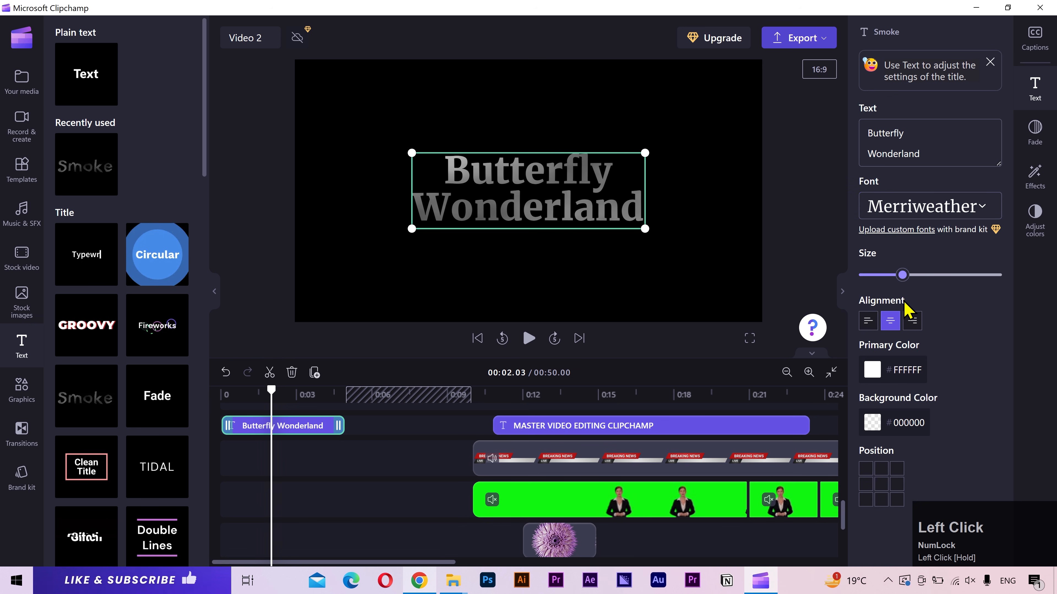
- Extend the Butterfly Wonderland title to about 10 seconds, filling the opening gap, and play the intro from the start
left_click_drag(338, 426, 469, 424)
scroll(289, 458, "up", 1)
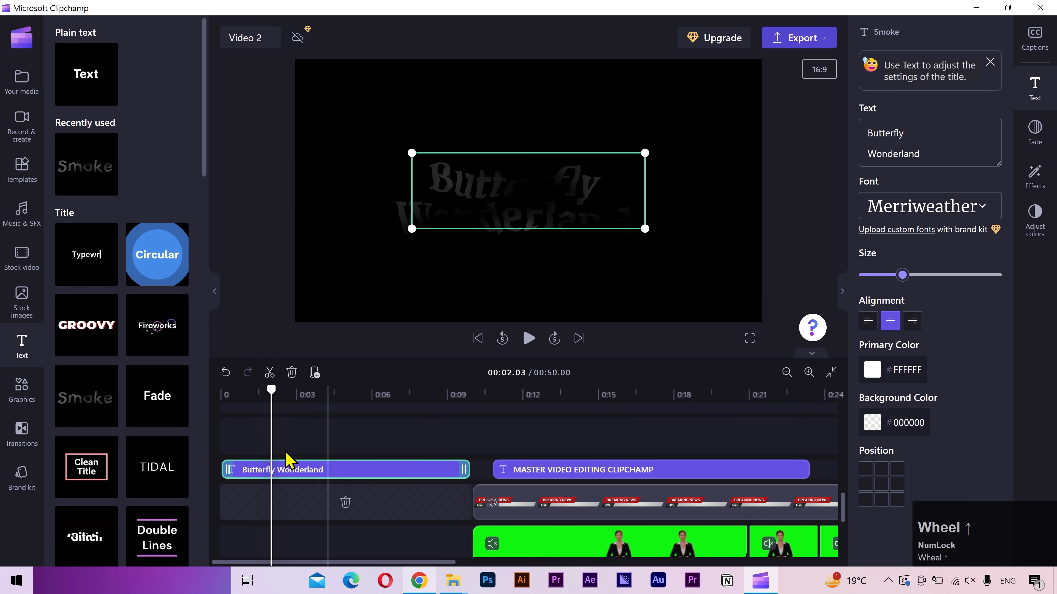
left_click(222, 393)
key("space")
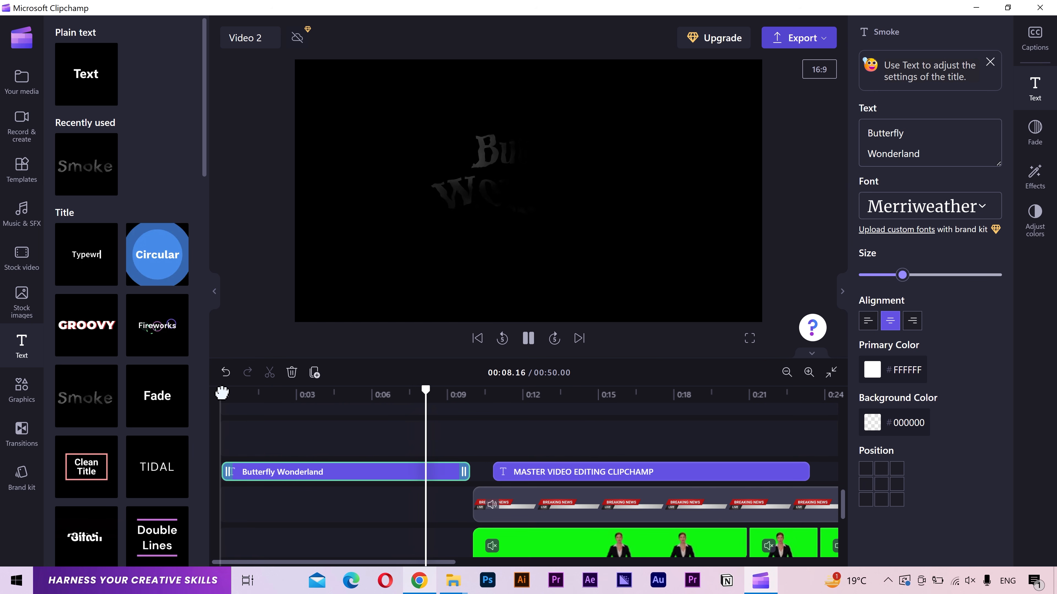
left_click(328, 392)
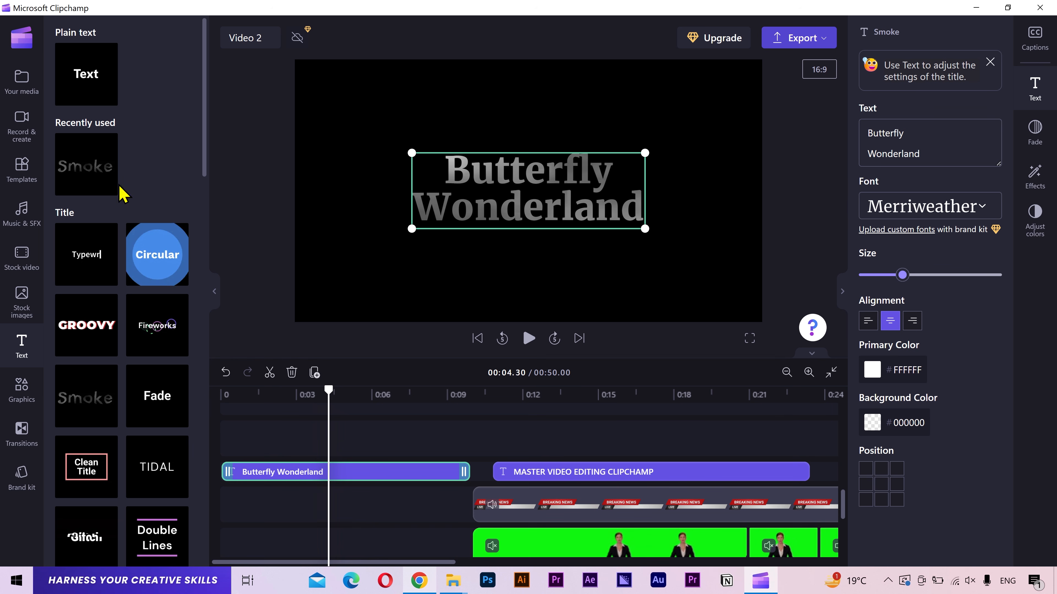
- Place the 10-second Liquid sphere simulation clip from the project media on a track above the title, starting at 0
left_click(21, 83)
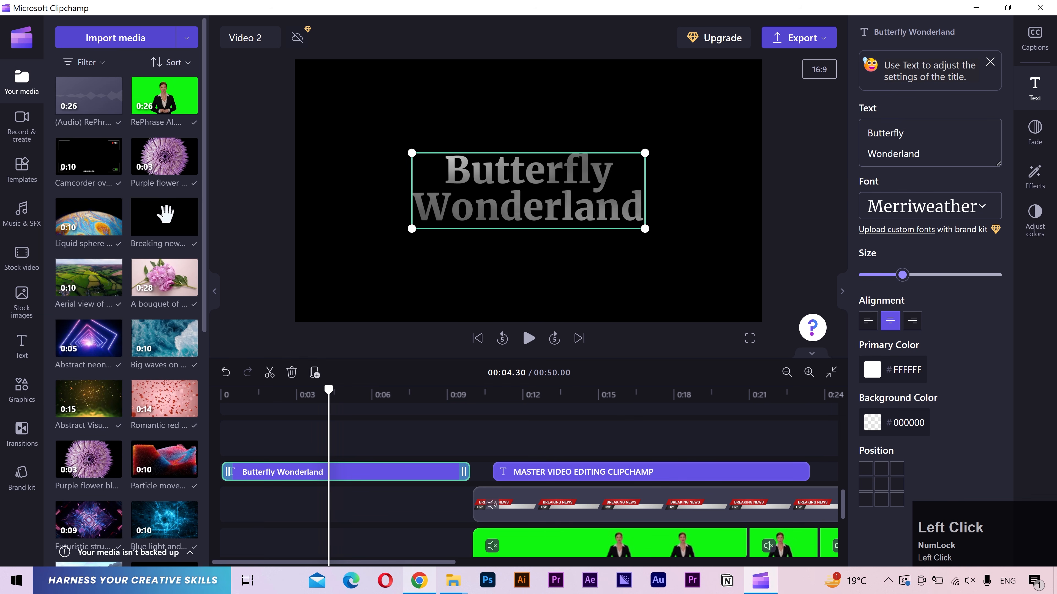
scroll(158, 254, "down", 3)
scroll(158, 250, "up", 5)
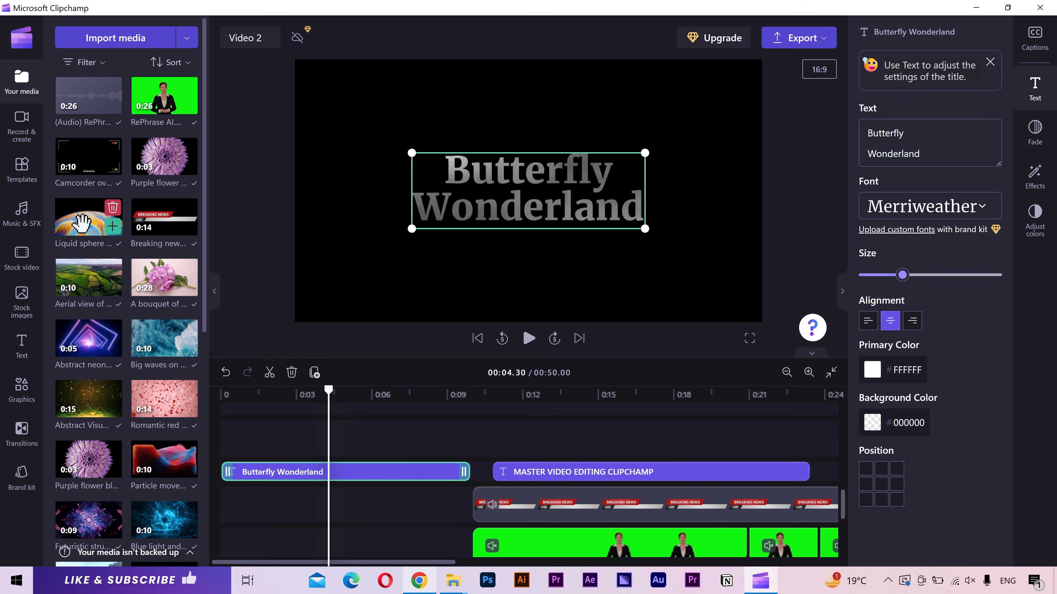
left_click_drag(82, 223, 236, 458)
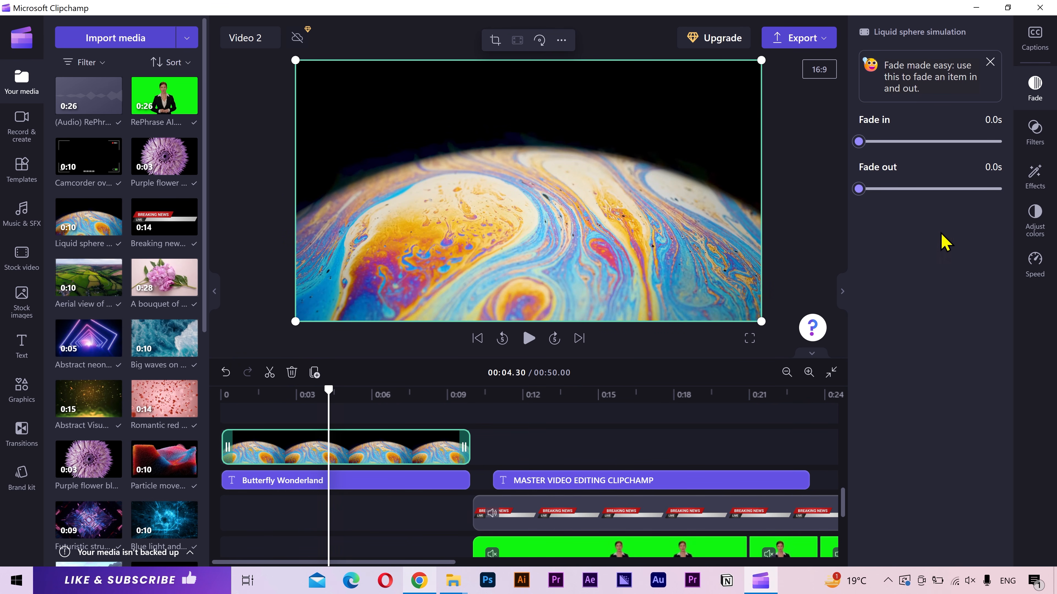
- Set the blend mode of the Liquid sphere simulation clip to Overlay
left_click(1046, 233)
left_click(996, 385)
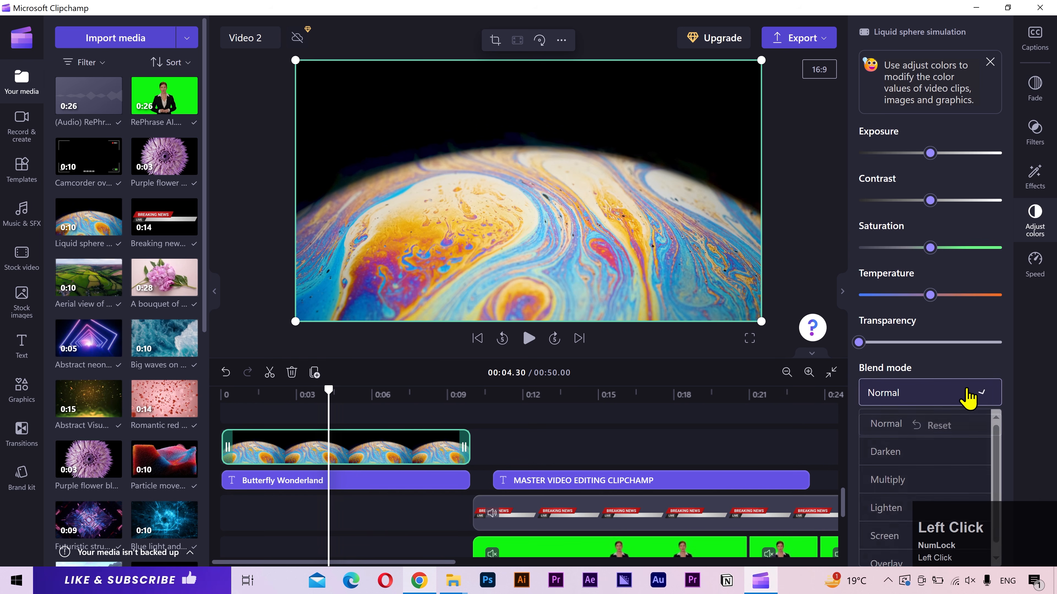
scroll(927, 462, "down", 1)
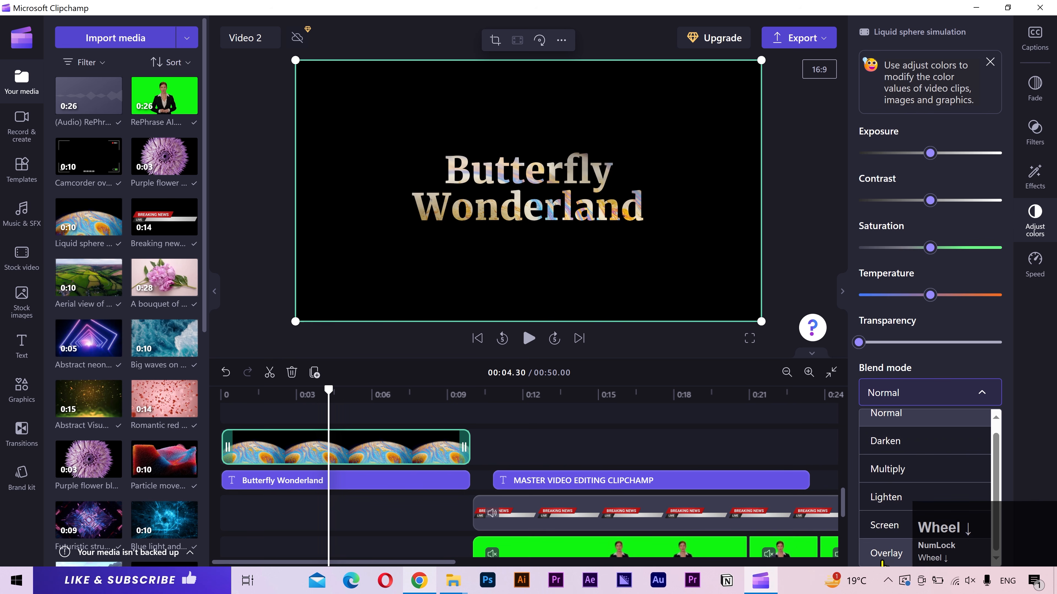
left_click(908, 556)
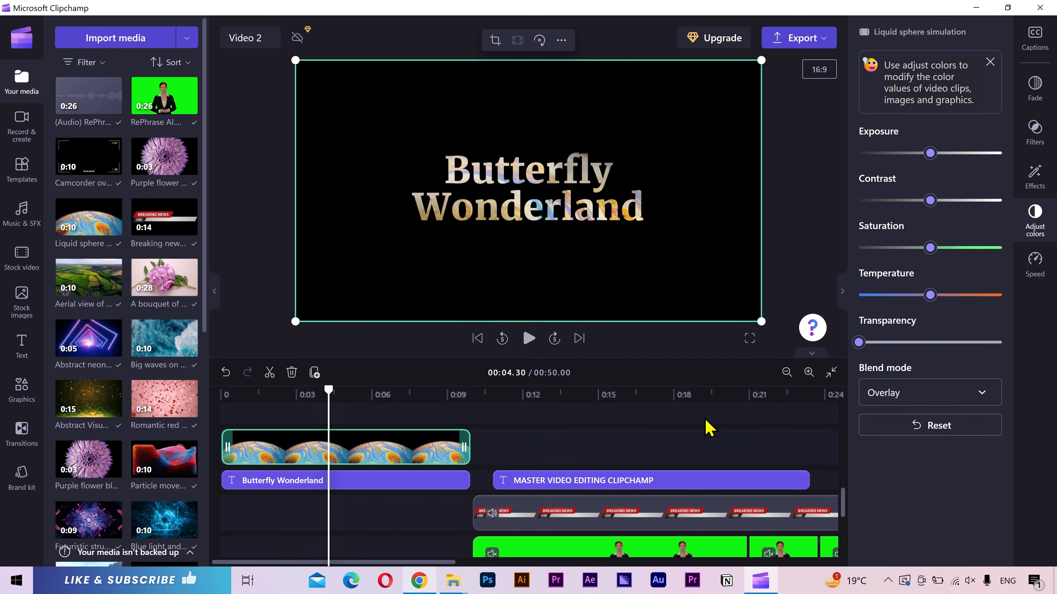
- Shift the Liquid sphere clip up and left, shrink it while still covering the title, and check frames up to about 8 seconds
left_click(551, 208)
left_click_drag(551, 208, 585, 195)
left_click_drag(352, 142, 355, 143)
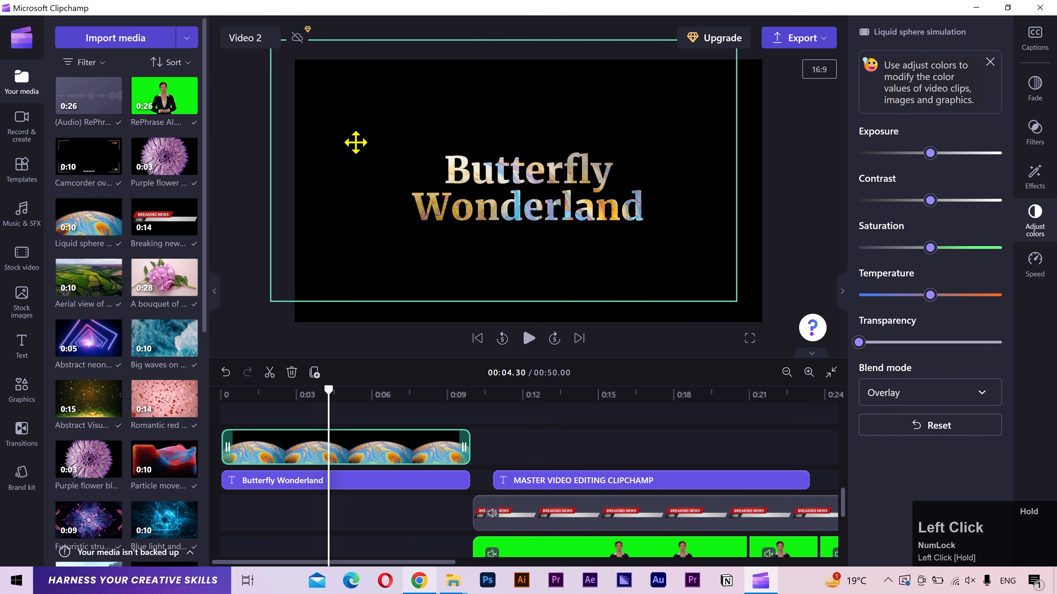
left_click_drag(736, 301, 655, 260)
left_click_drag(376, 394, 407, 394)
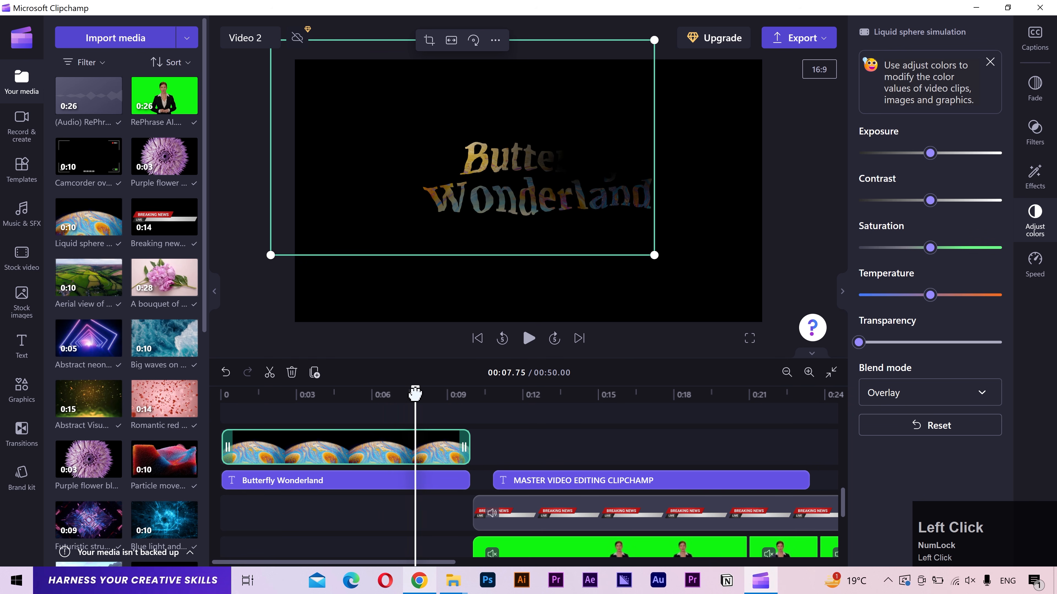
left_click_drag(414, 393, 350, 391)
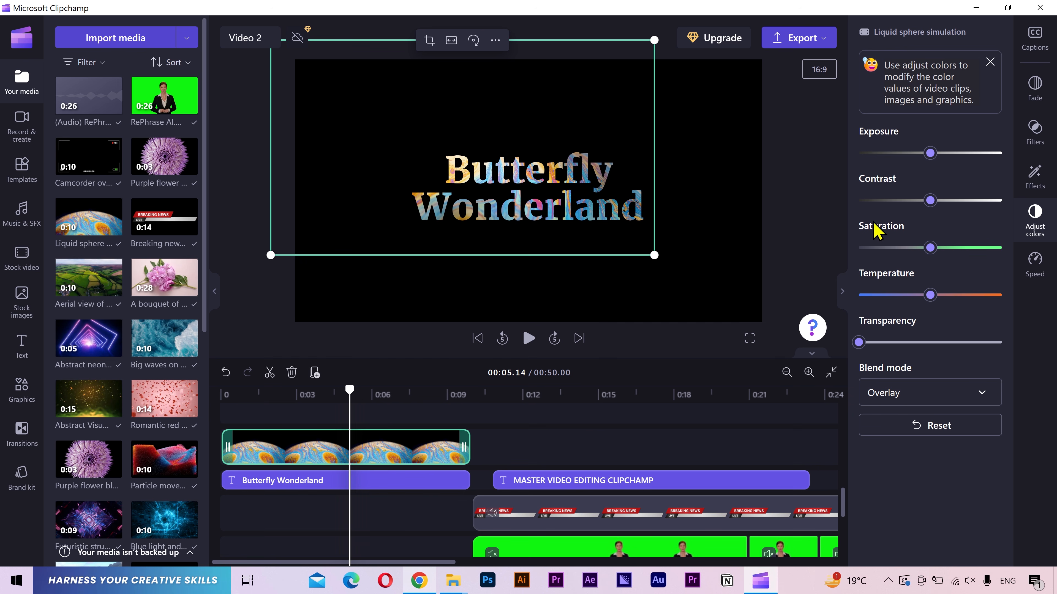
- Slightly raise the Liquid sphere clip's saturation and contrast, and play the intro from the start
left_click_drag(934, 248, 942, 249)
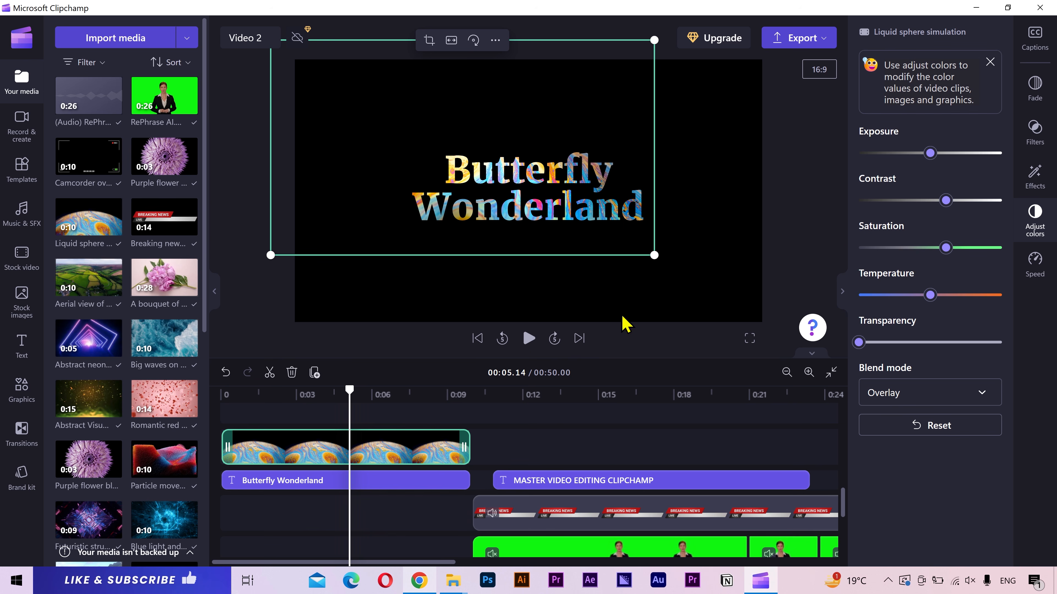
left_click_drag(284, 388, 219, 391)
key("space")
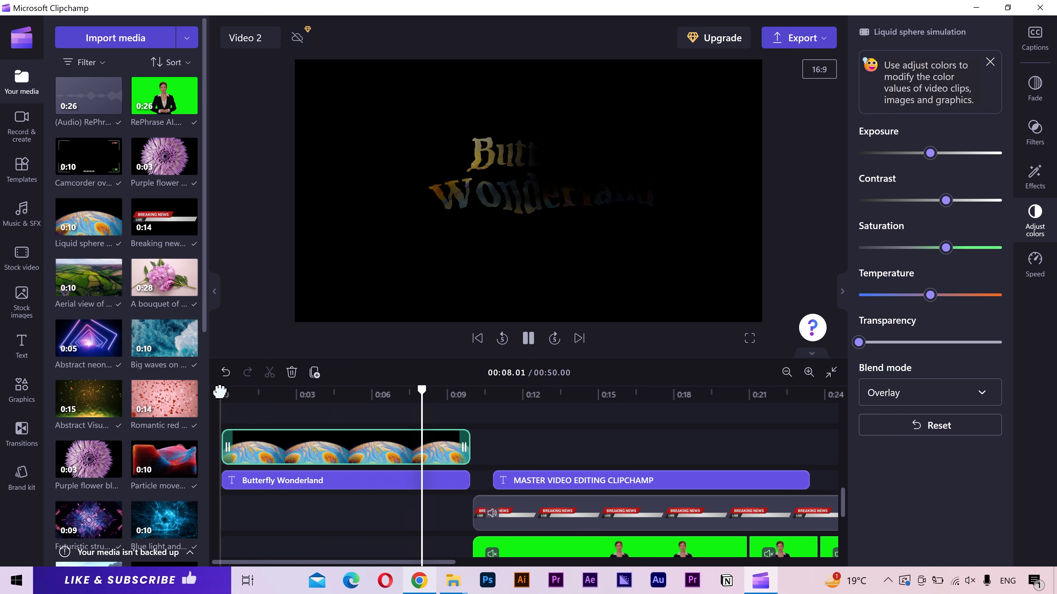
left_click(220, 391)
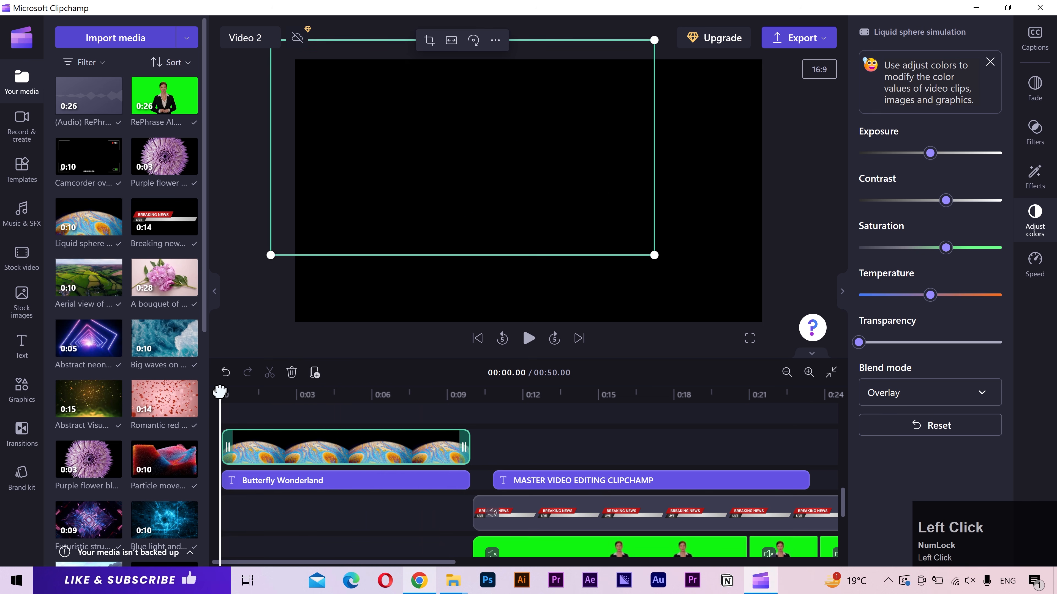
left_click(348, 394)
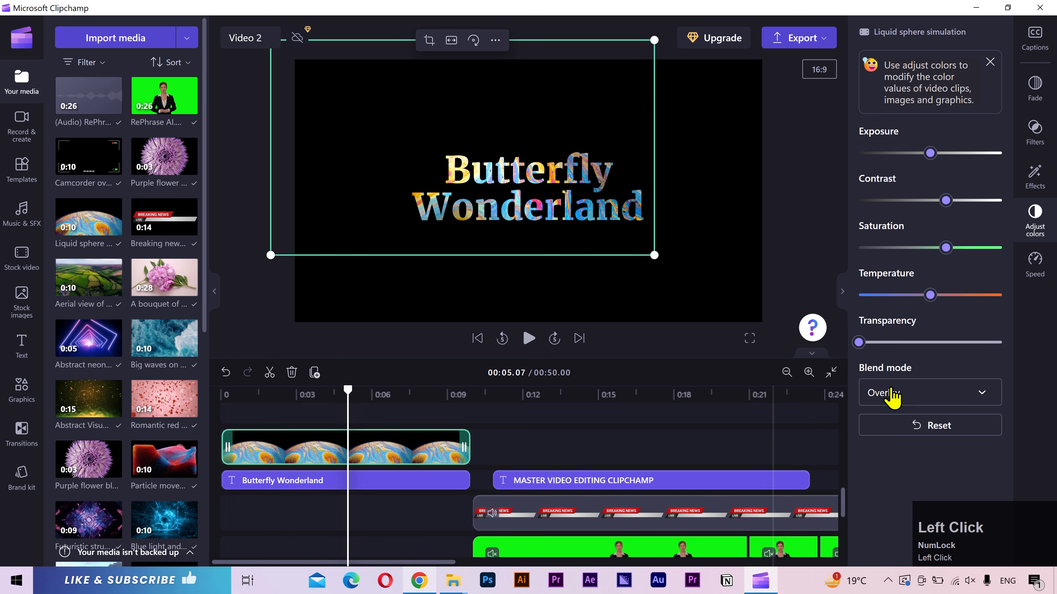
- Switch the Liquid sphere clip's blend mode to Normal for comparison, and set it back to Overlay
left_click(957, 399)
left_click(899, 414)
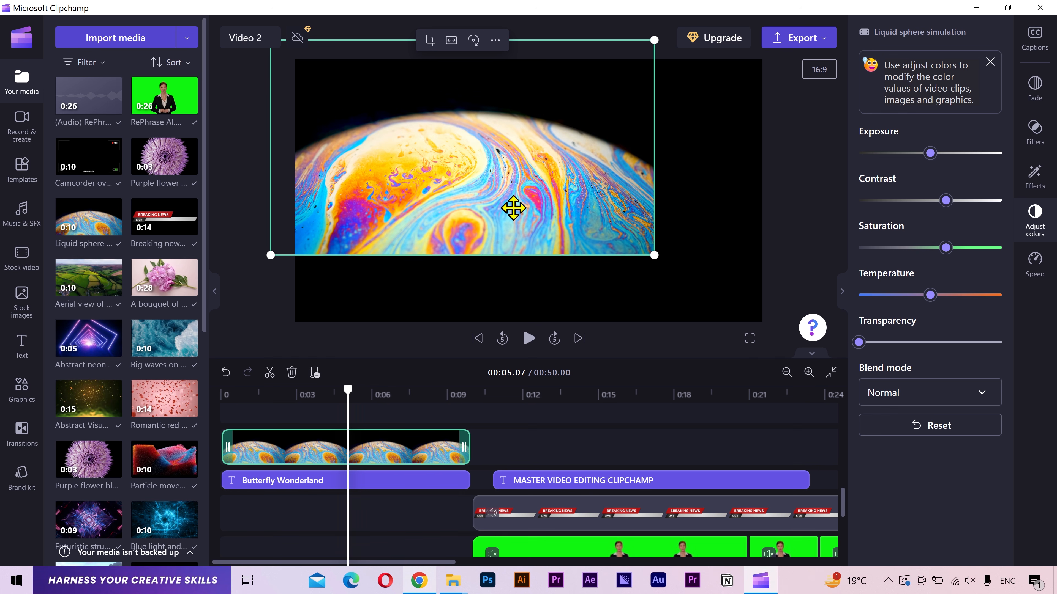
left_click(957, 389)
scroll(955, 454, "down", 2)
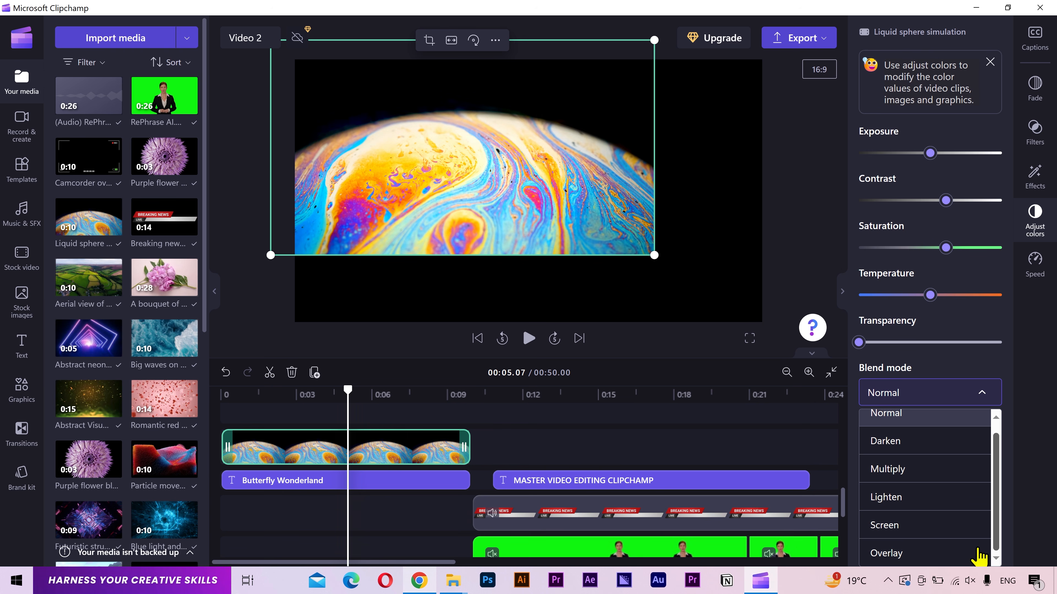
left_click(978, 553)
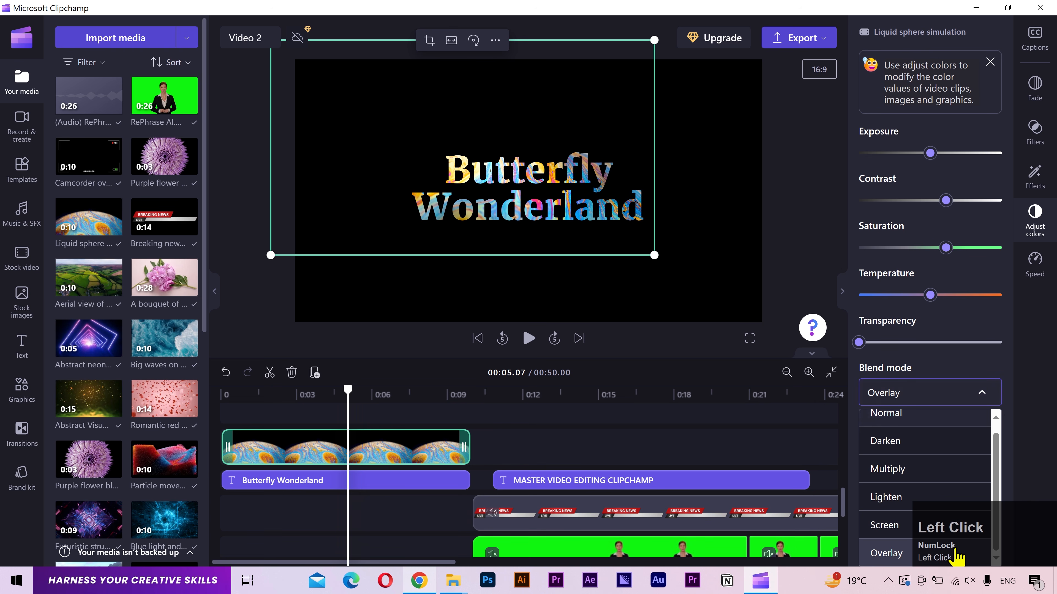
- Add a plain Text title on a new track above the sphere clip, starting at 2 seconds, and show the frame near 4 seconds
left_click(327, 392)
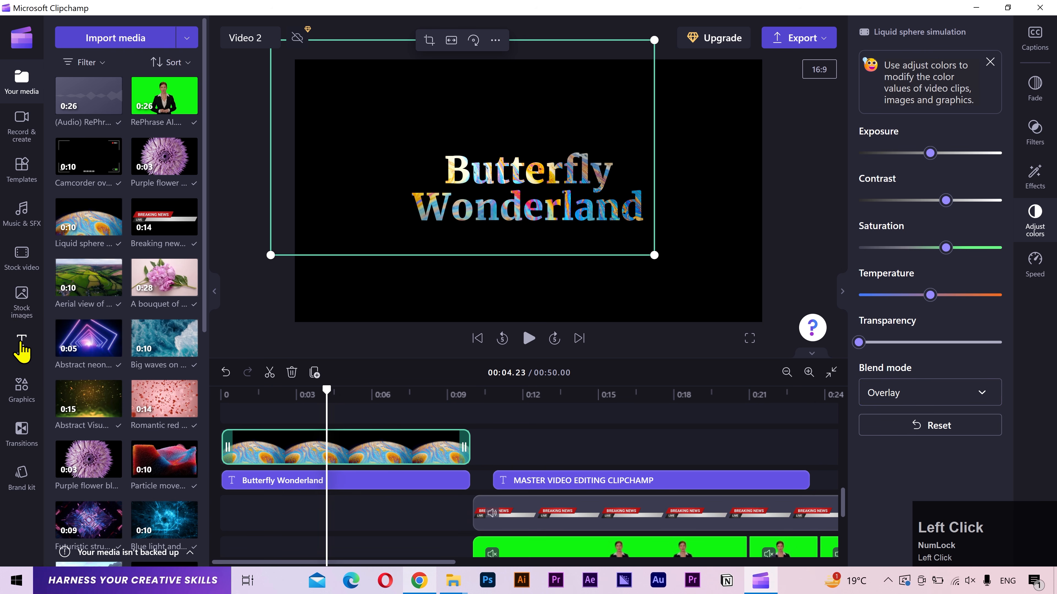
left_click(22, 344)
left_click_drag(96, 85, 266, 392)
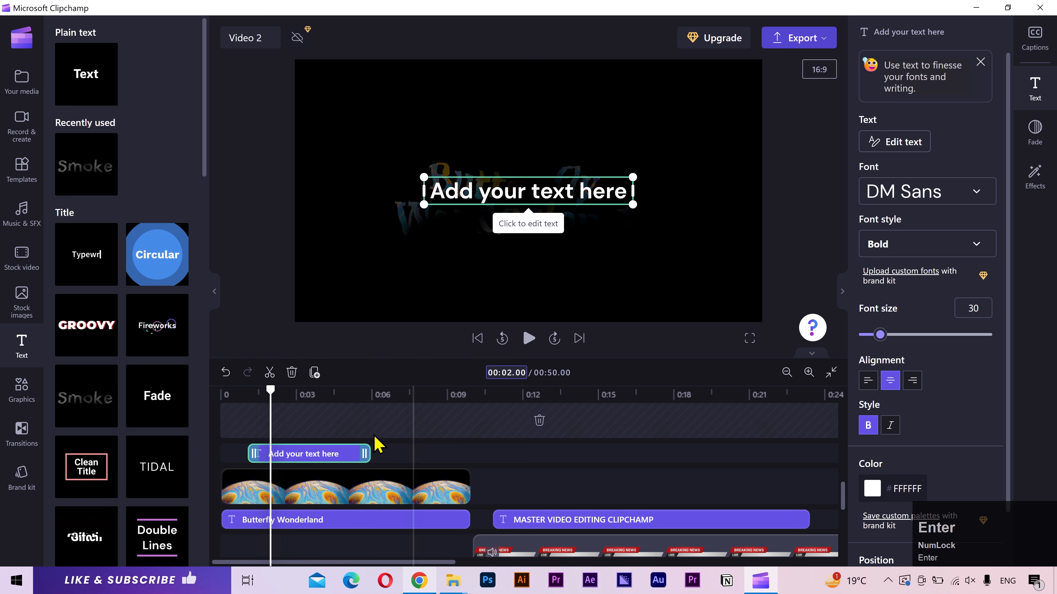
left_click_drag(325, 454, 337, 453)
left_click(325, 395)
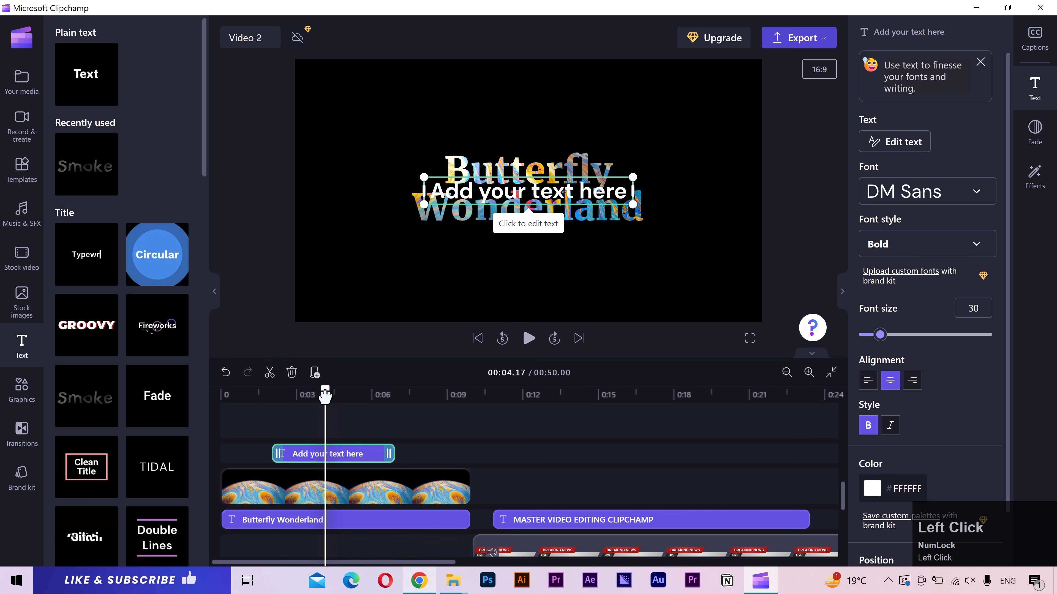
- Replace the placeholder of the new plain text with "By" followed by the creator's full name
left_click(918, 150)
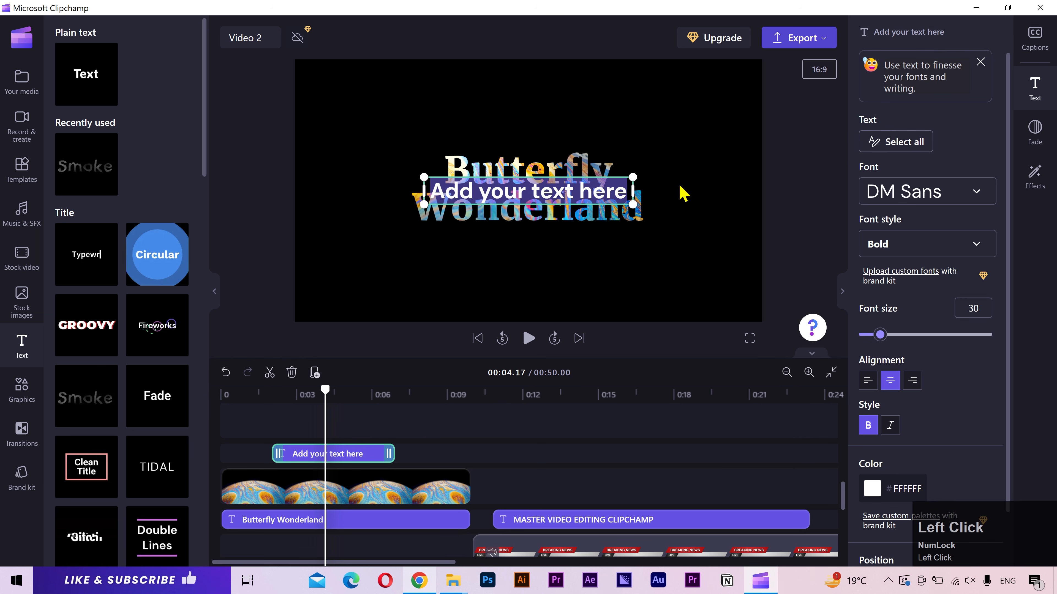
type("By Saad")
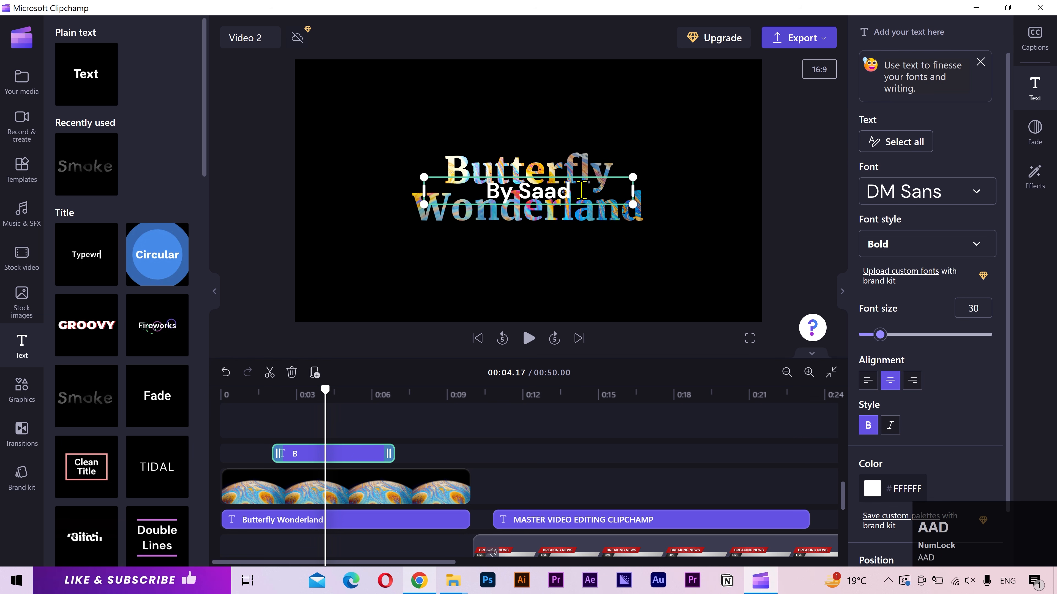
type(" Jee Tabassam")
- Set the credit text's font size to 12 and place it centered just below the "Butterfly Wonderland" title
key("ctrl+a")
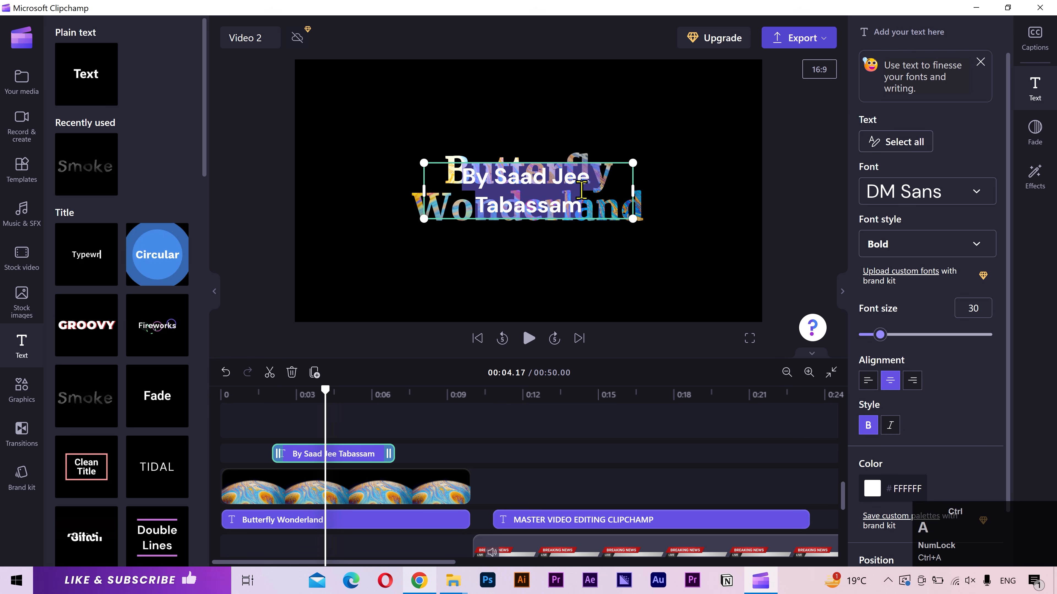
left_click(975, 308)
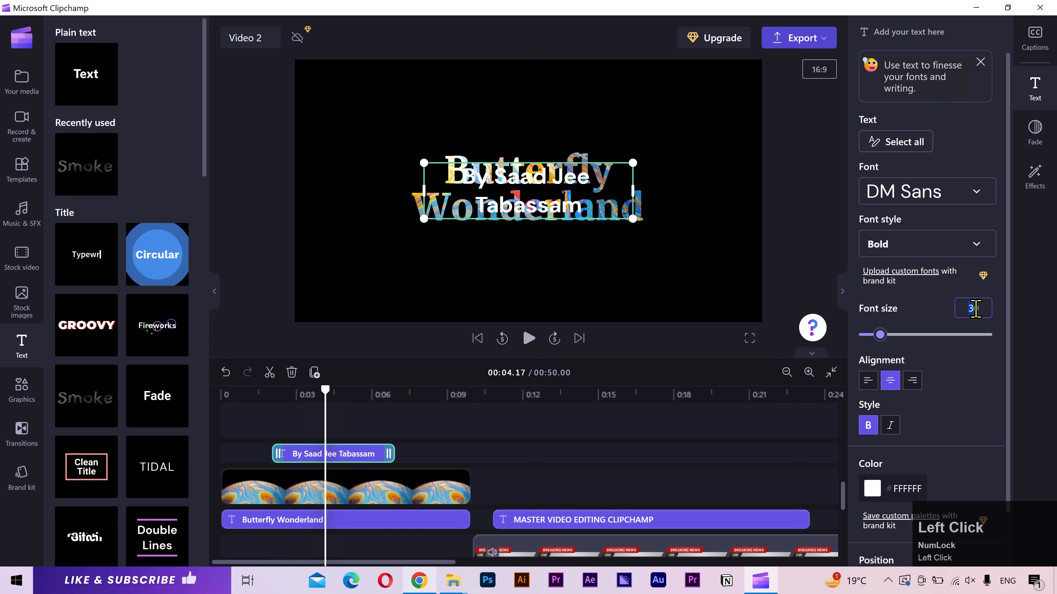
key("Down")
key("Down")
key("Down")
key("Down")
key("Down")
key("Down")
key("Down")
key("Down")
key("Down")
key("Down")
key("Down")
key("Down")
key("Down")
key("Down")
key("Down")
key("Down")
key("Down")
key("Down")
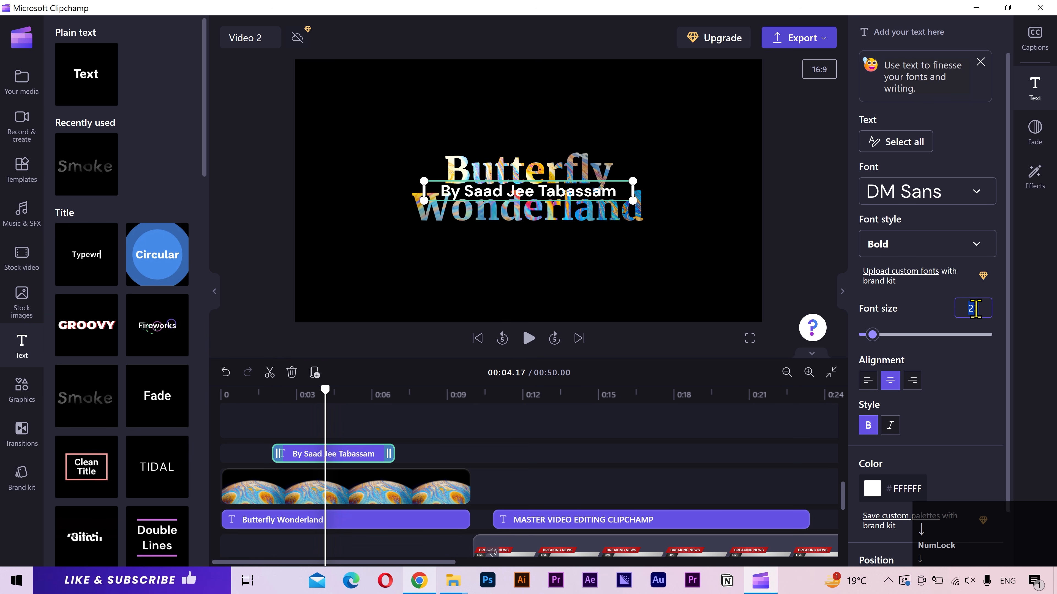
key("Down")
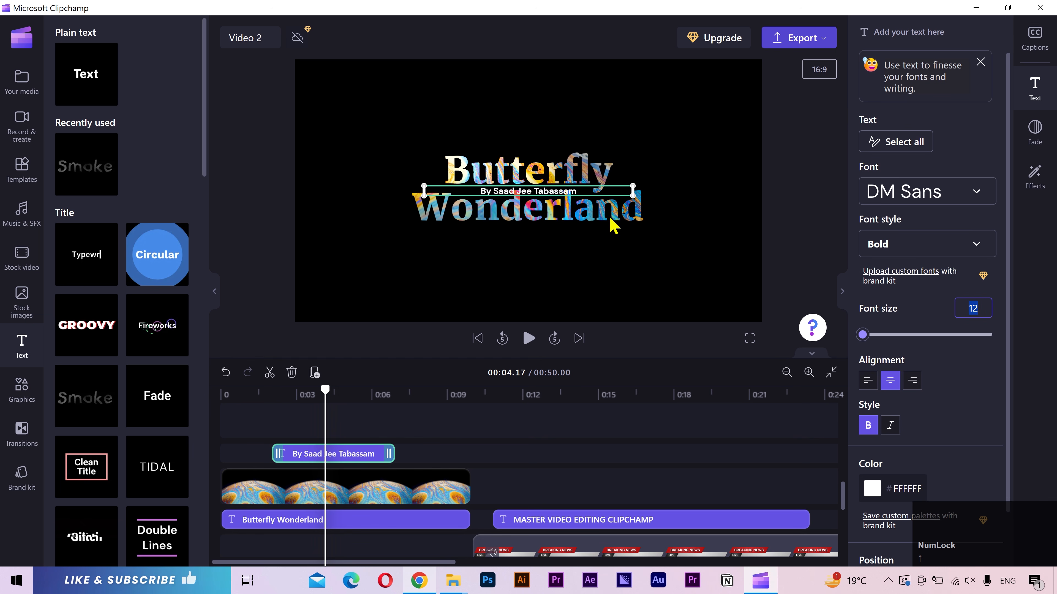
left_click_drag(586, 189, 585, 237)
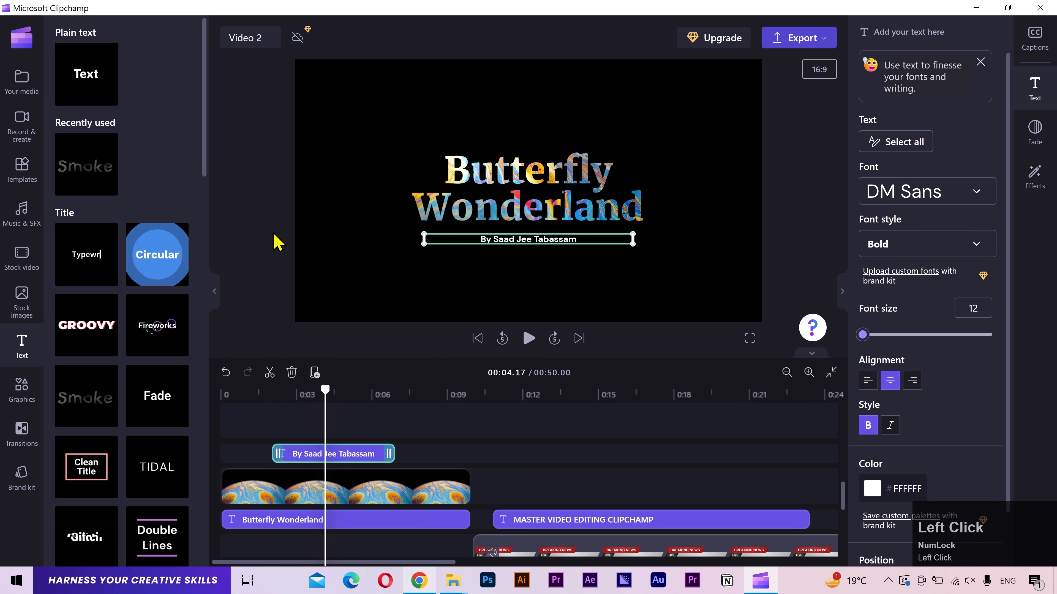
left_click(276, 241)
- Give the credit text a 1.0-second fade in and fade out, and extend its end to about 7.5 seconds
left_click(353, 455)
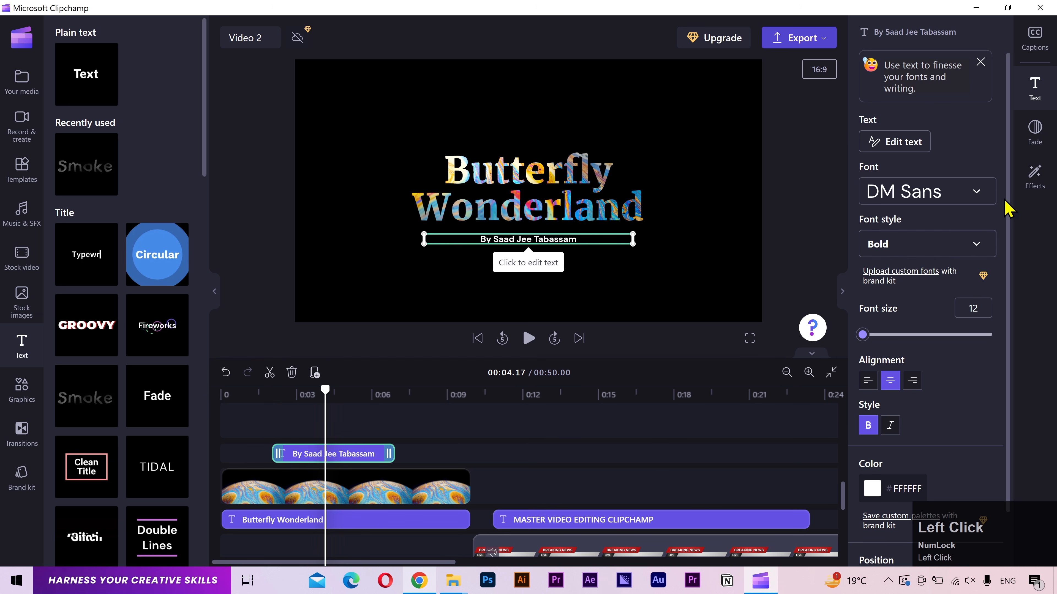
left_click(1032, 134)
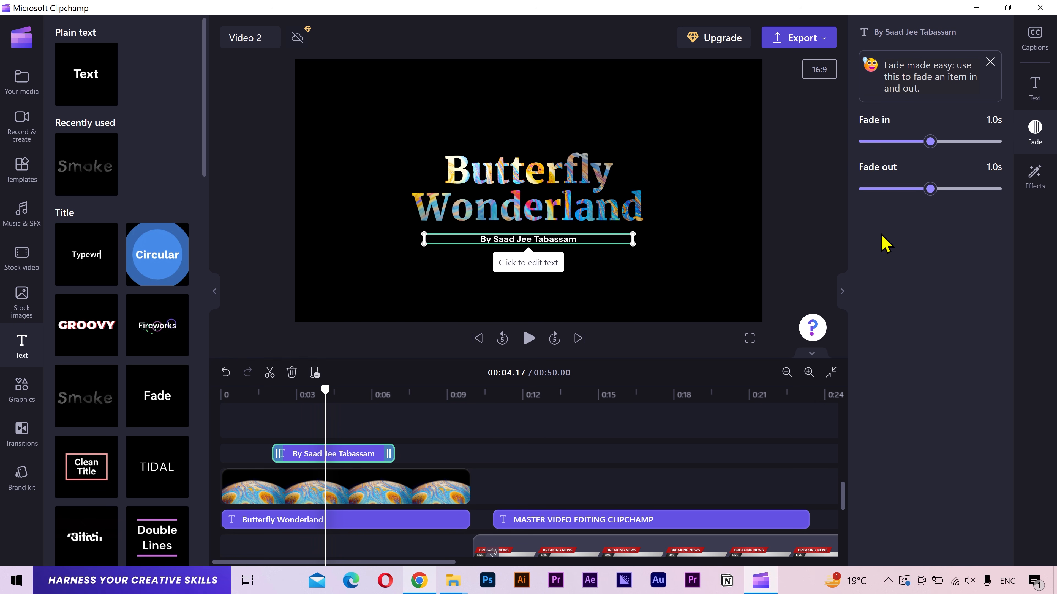
left_click(388, 391)
left_click_drag(389, 391, 409, 391)
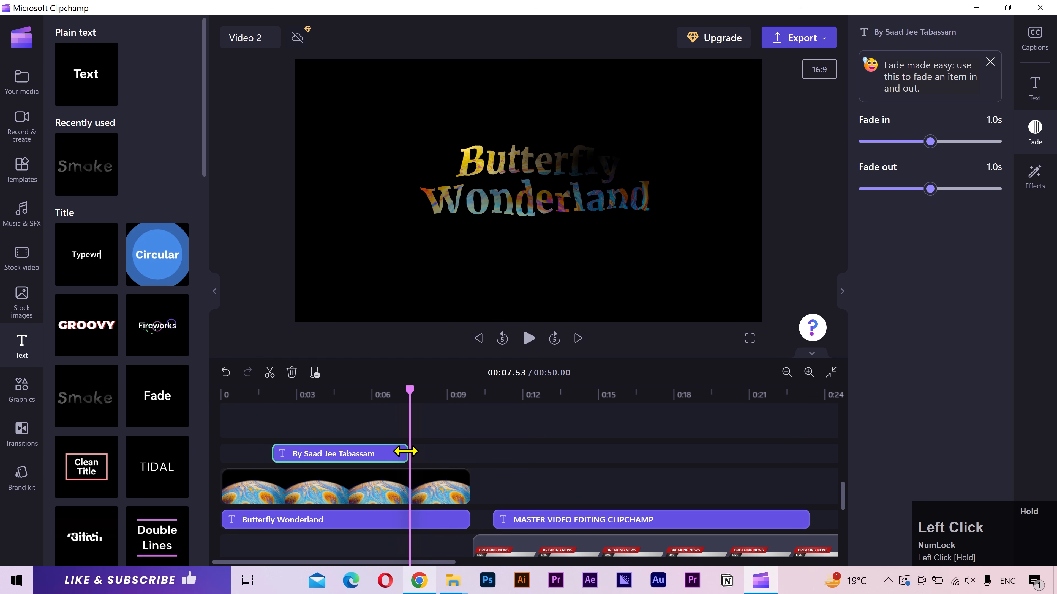
left_click_drag(391, 396, 398, 393)
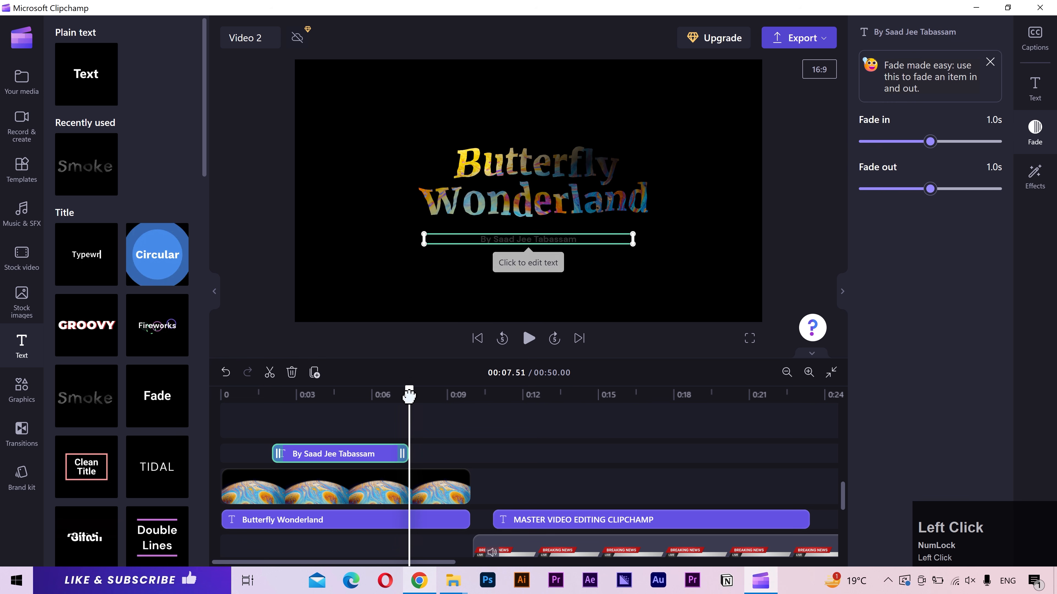
- Play the intro from the start with the side panels collapsed, and show the frame near 4.7 seconds
left_click(346, 393)
left_click_drag(227, 395, 216, 395)
left_click(214, 292)
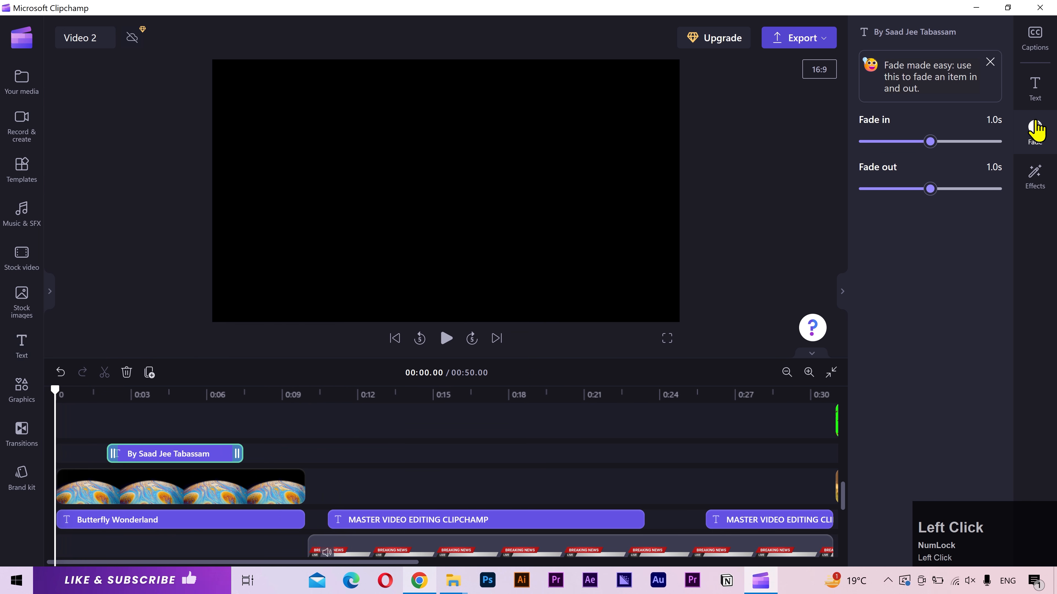
left_click(1034, 128)
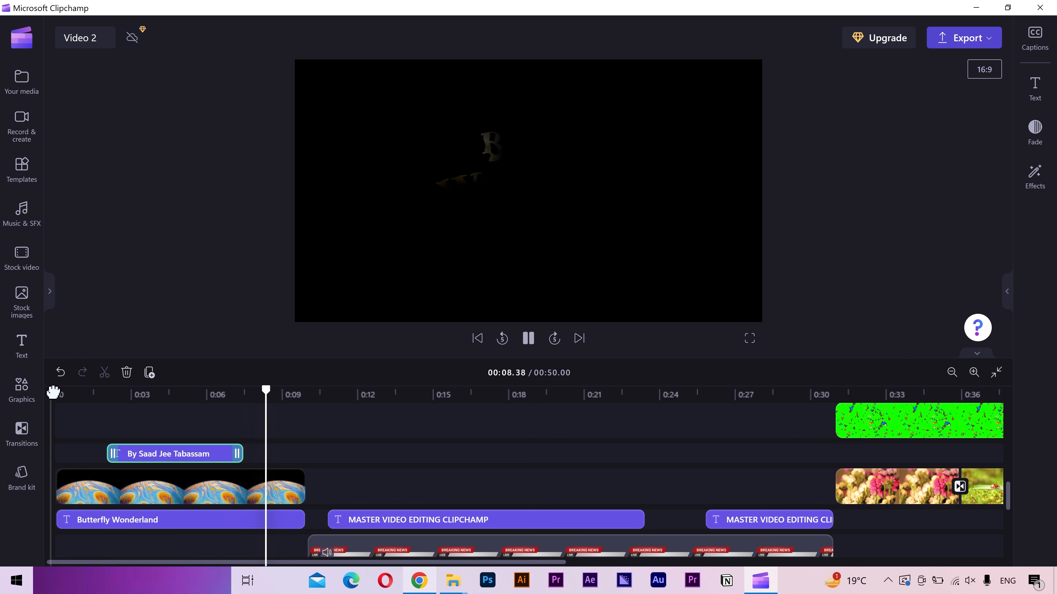
left_click(53, 392)
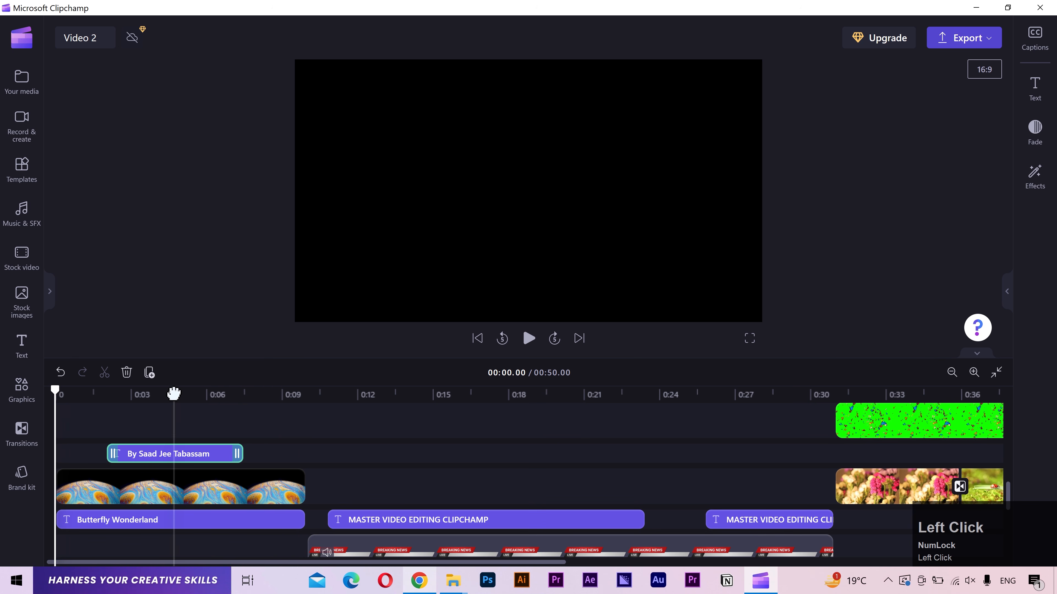
left_click(173, 393)
left_click(370, 193)
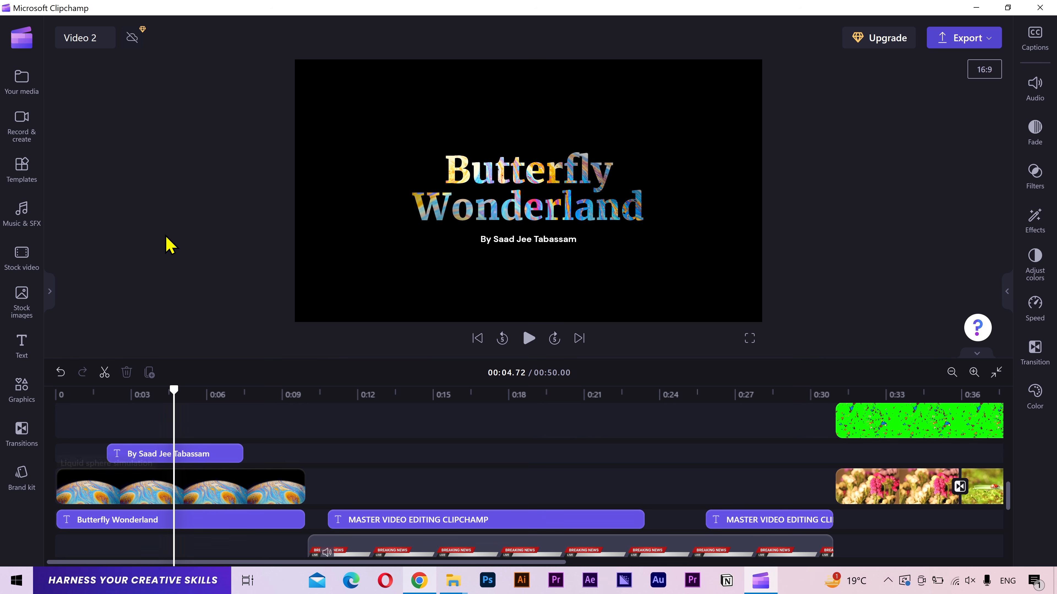
- Search the stock videos for "butterfly chroma" and browse the green-screen butterfly clips
left_click(22, 260)
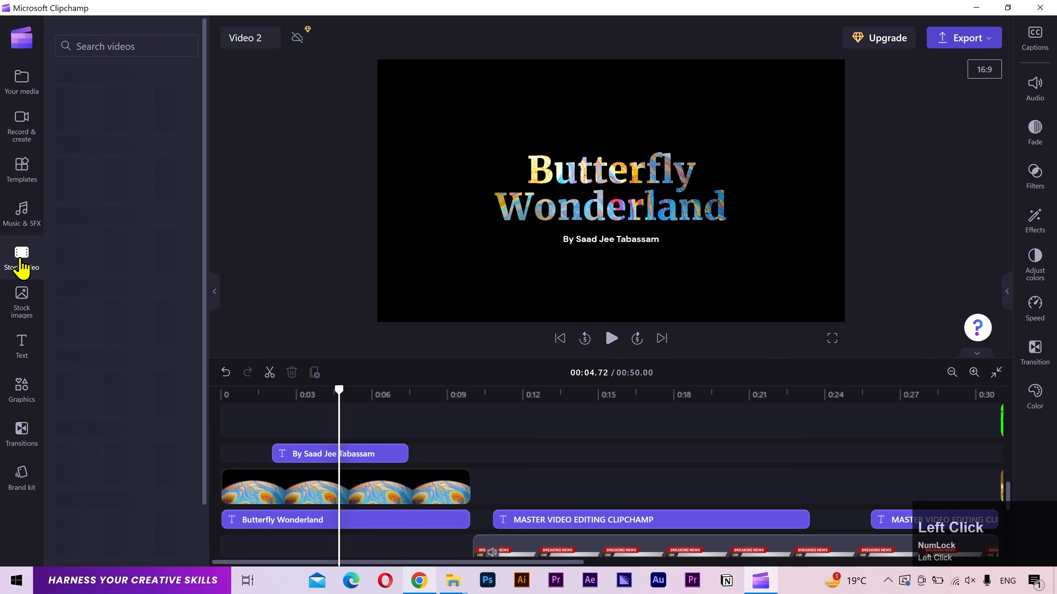
left_click(145, 44)
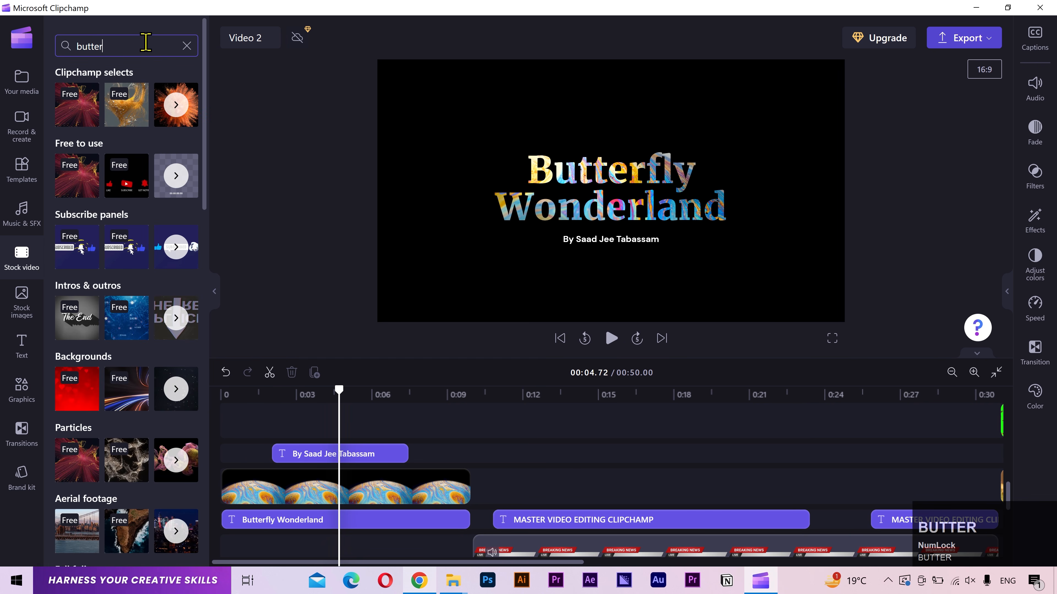
type("butterfly chroma")
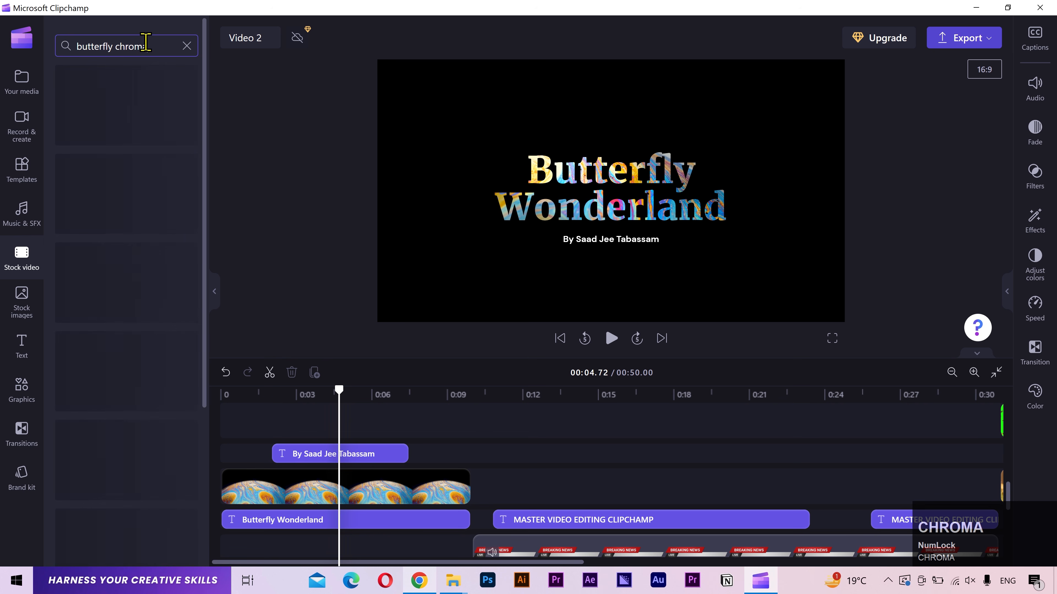
scroll(139, 163, "up", 2)
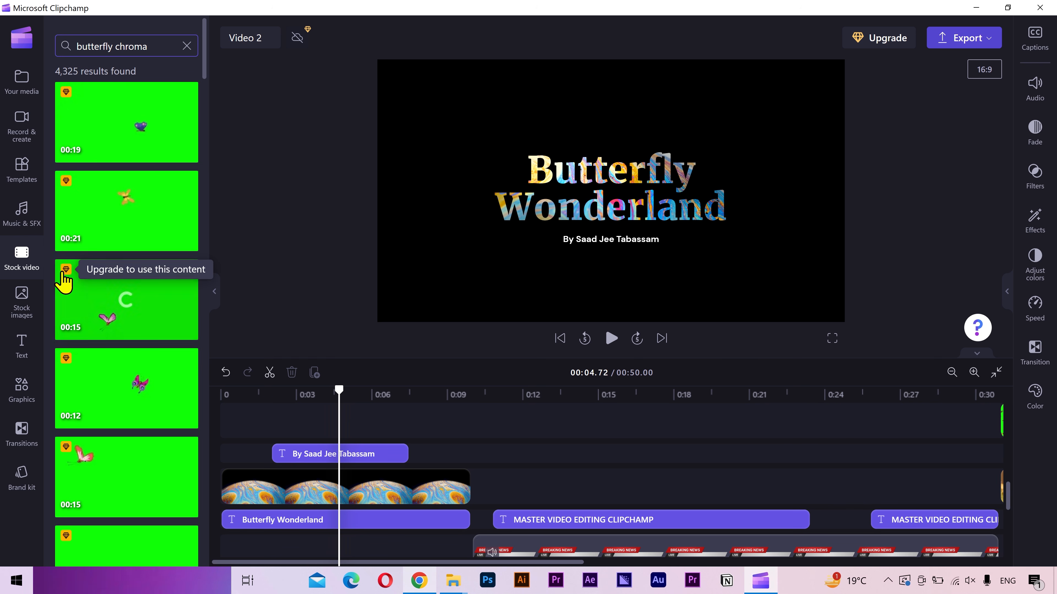
scroll(130, 306, "down", 5)
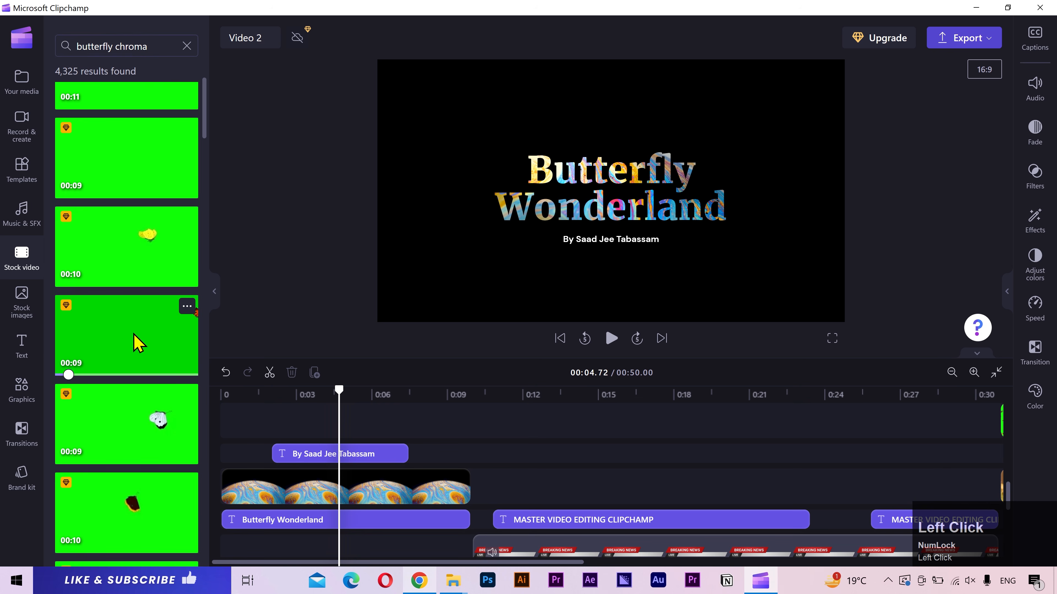
left_click(138, 343)
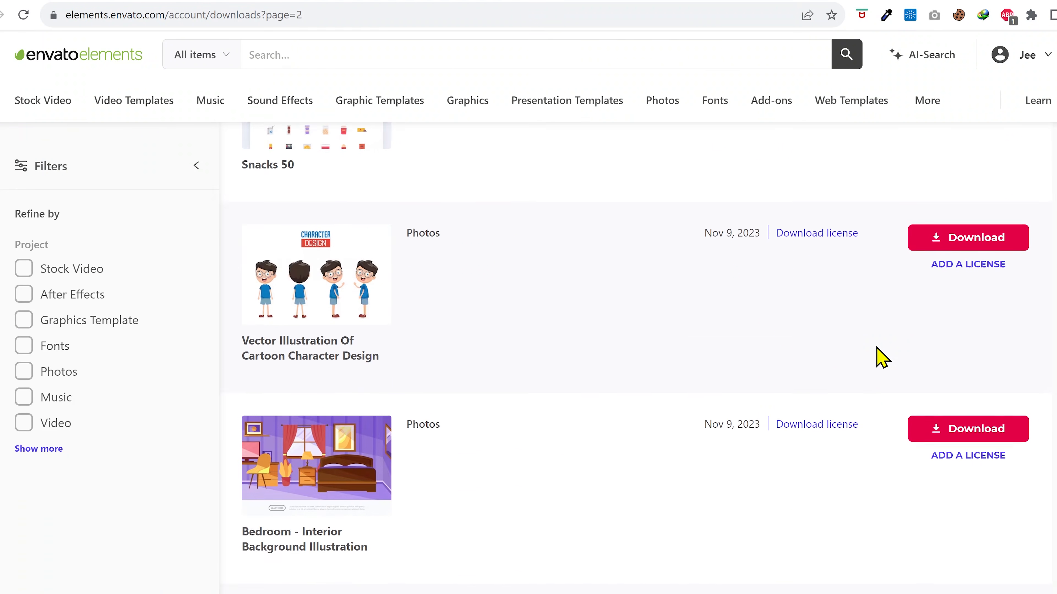
scroll(881, 357, "down", 20)
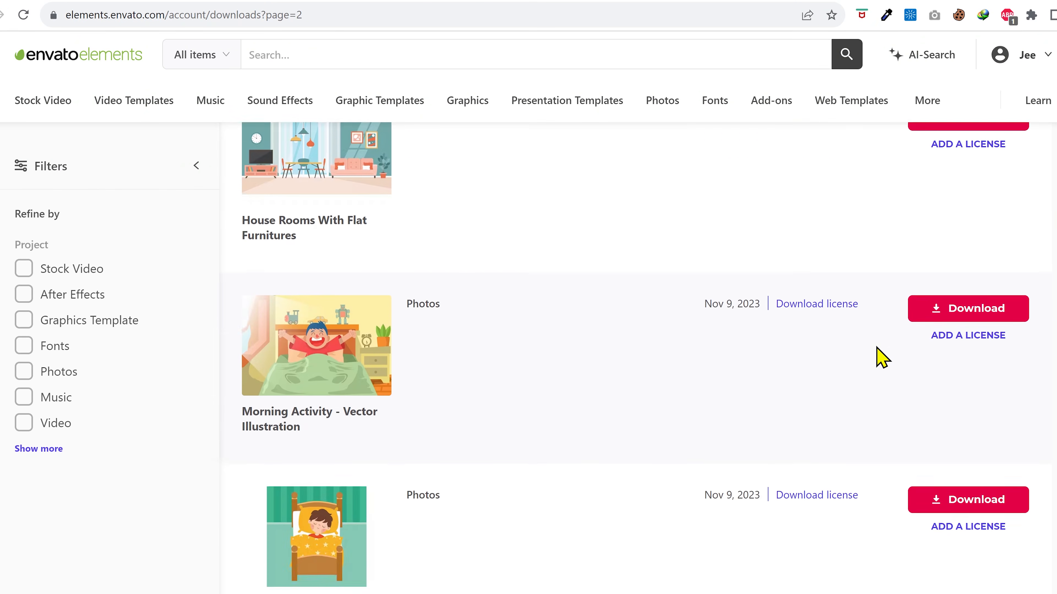
scroll(880, 356, "down", 10)
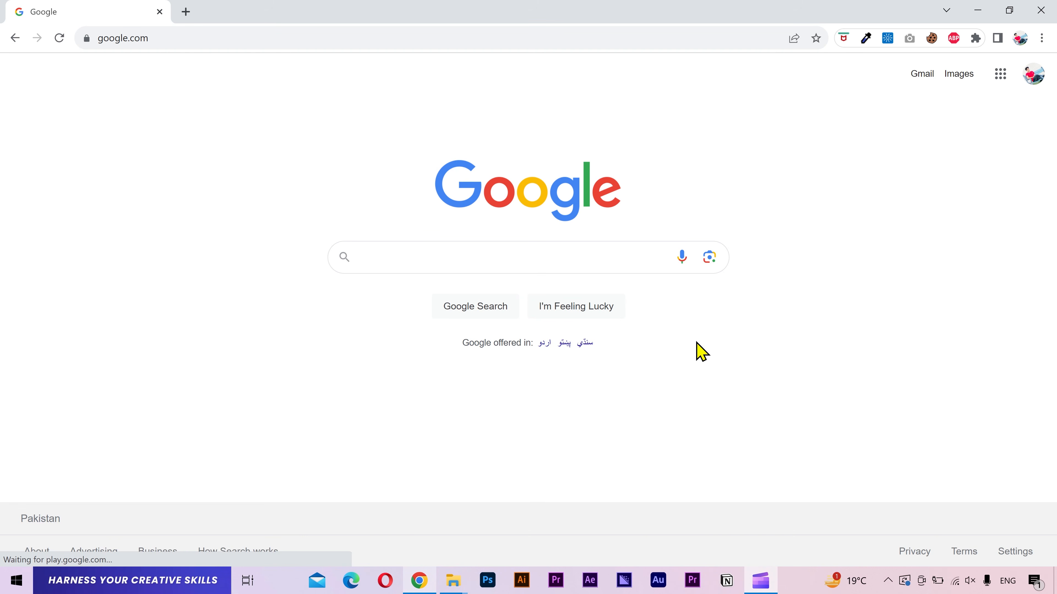
- In the browser, search Google for pexels.com and open the Pexels website
left_click(577, 256)
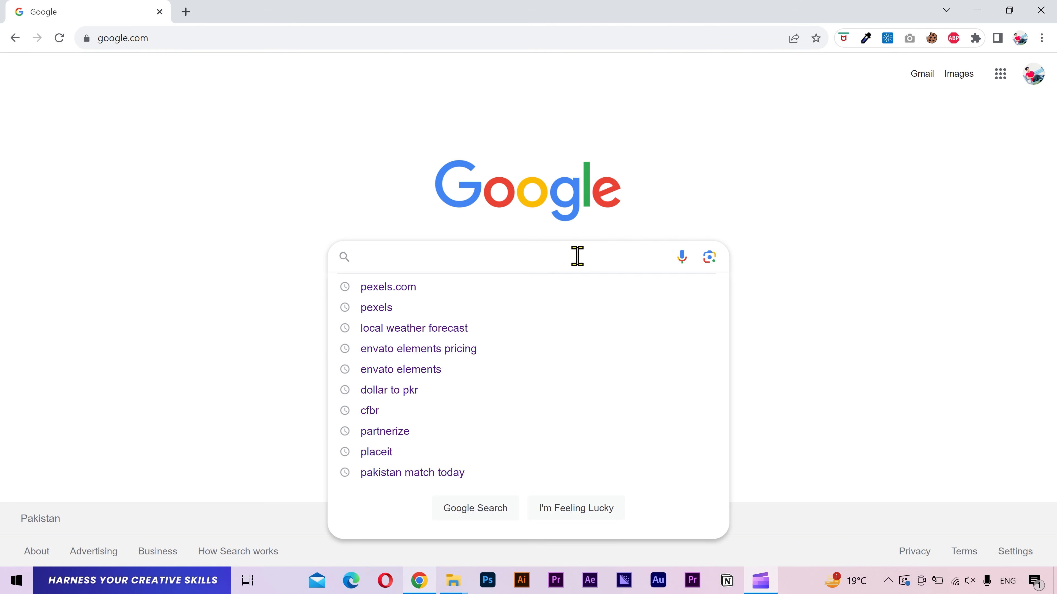
type("pexels.com")
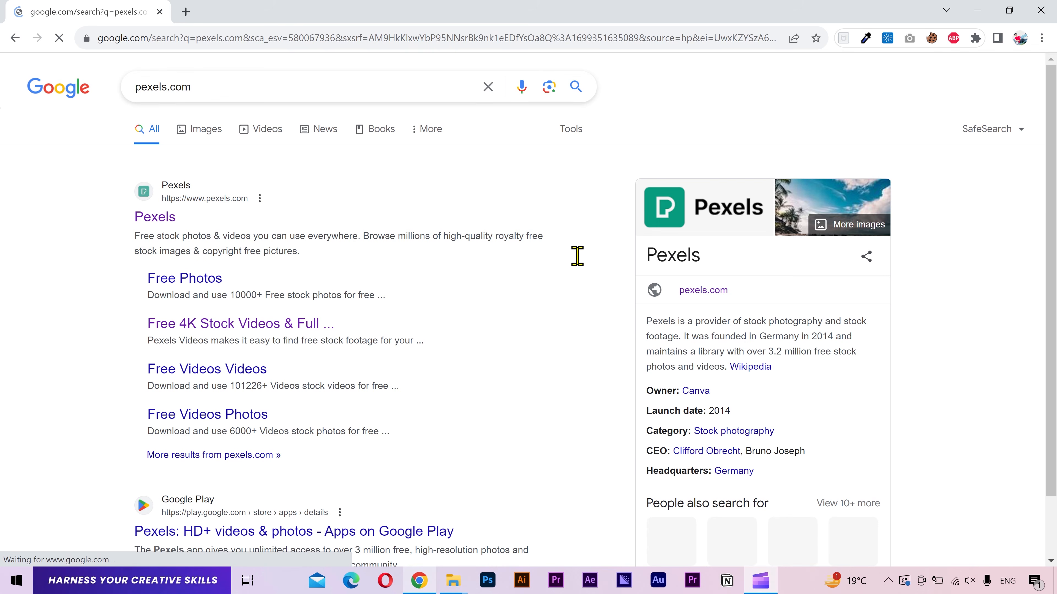
left_click(156, 222)
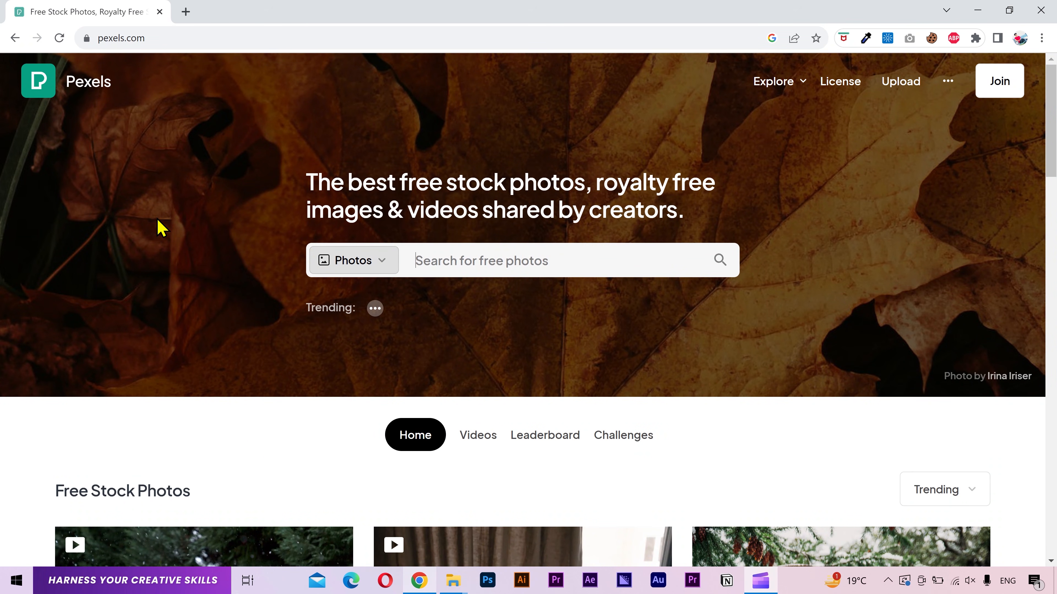
- Limit the Pexels search to videos and search for "butterfly"
left_click(378, 262)
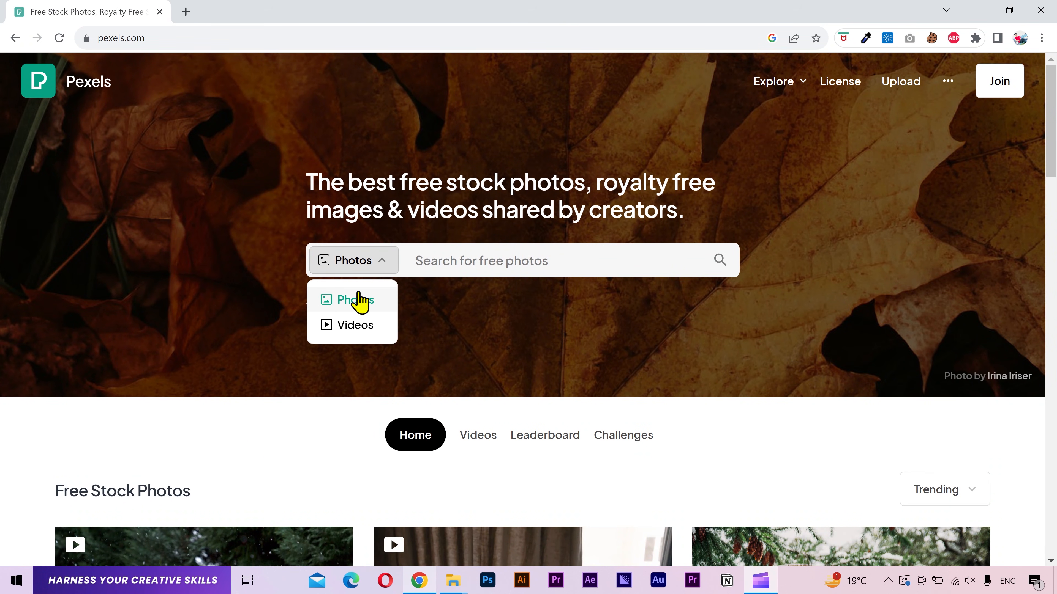
left_click(372, 326)
left_click(519, 260)
type("butterfly")
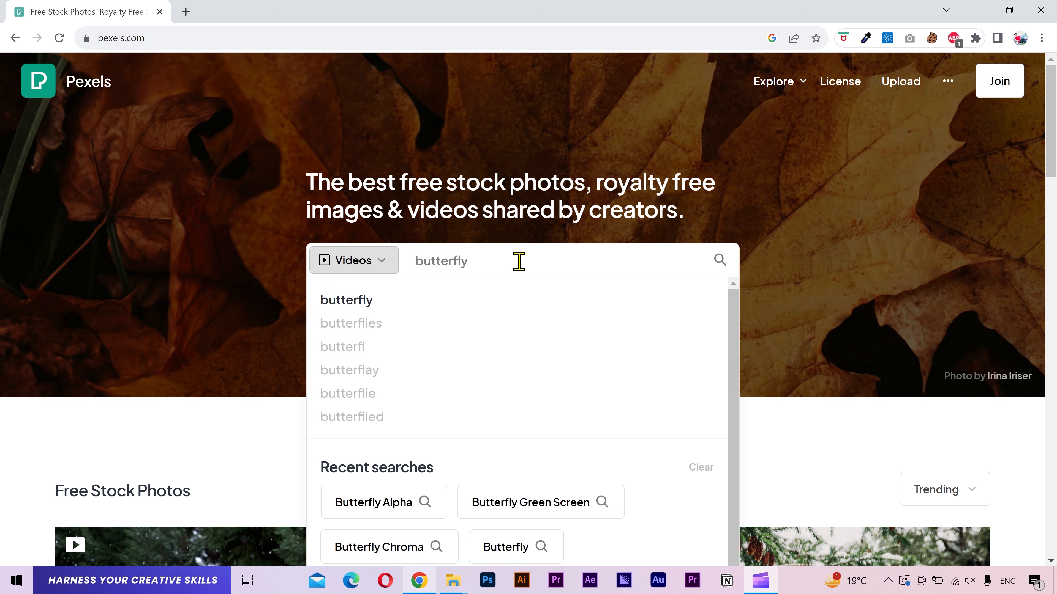
key("Return")
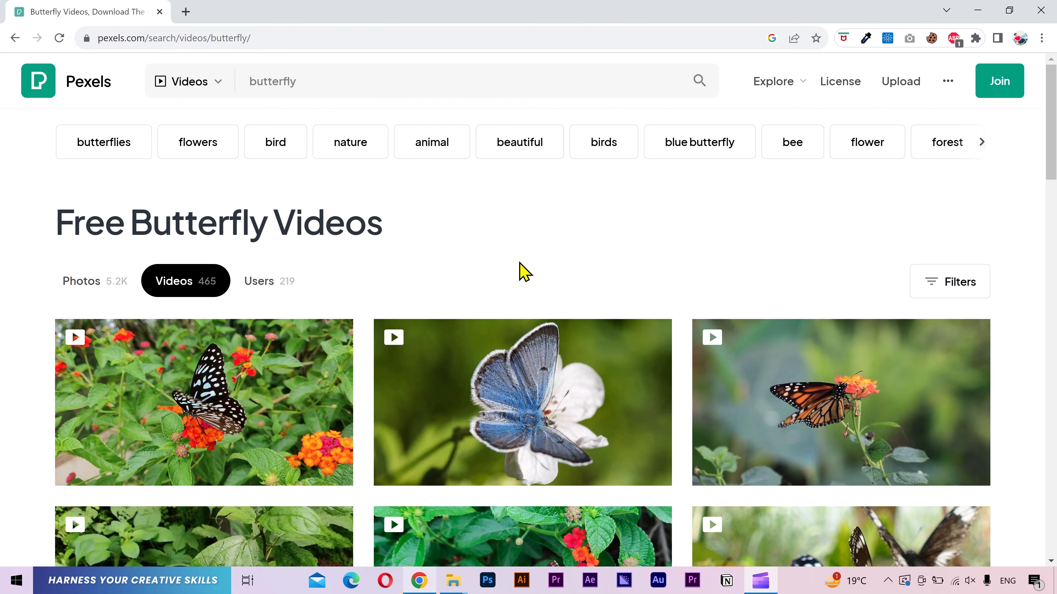
- Show the filters for the butterfly videos and review the available orientation and size options
left_click(950, 284)
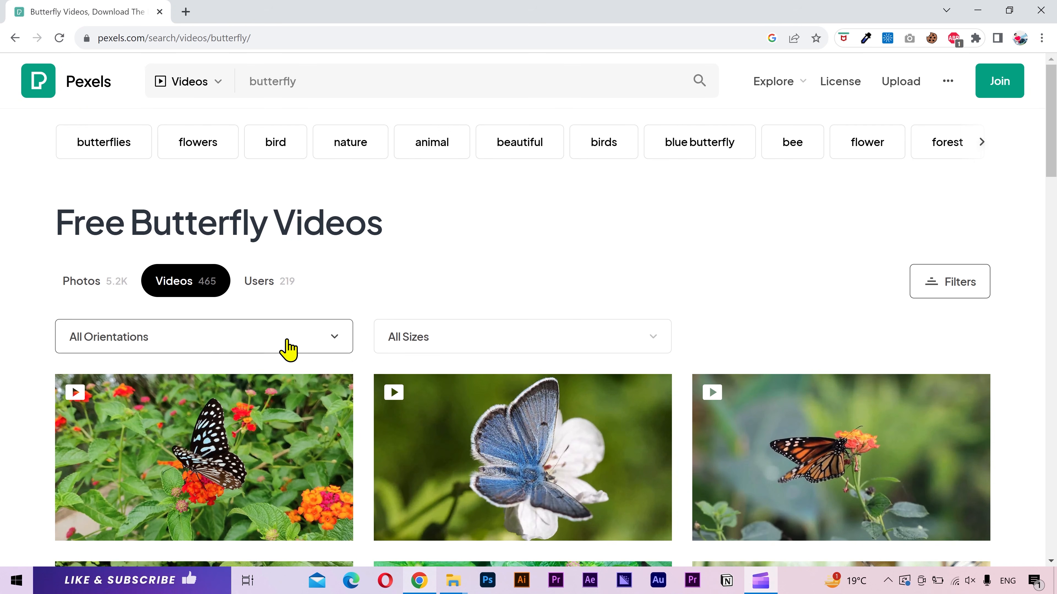
left_click(287, 349)
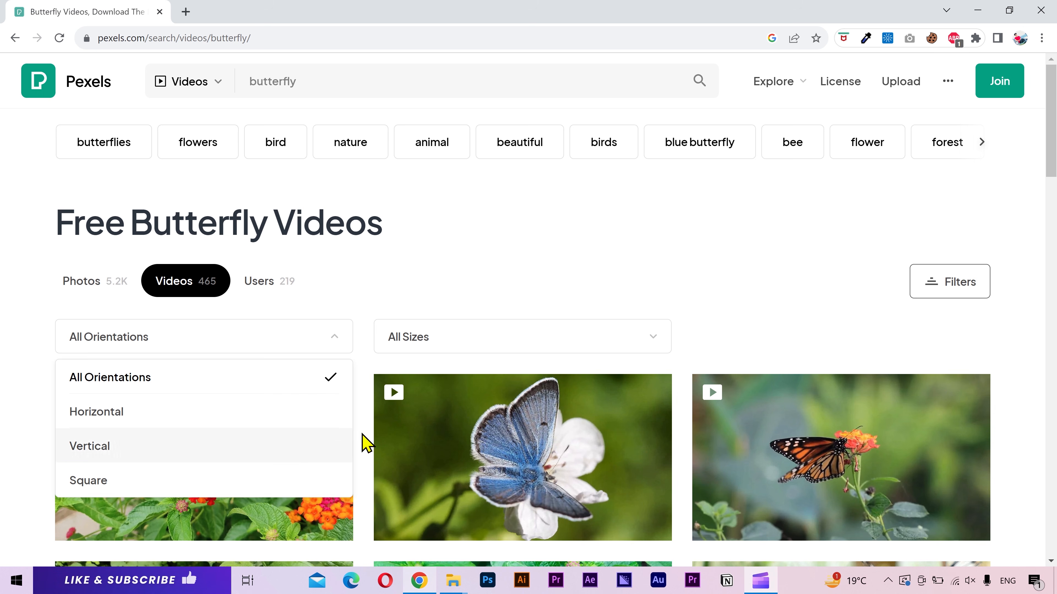
left_click(476, 336)
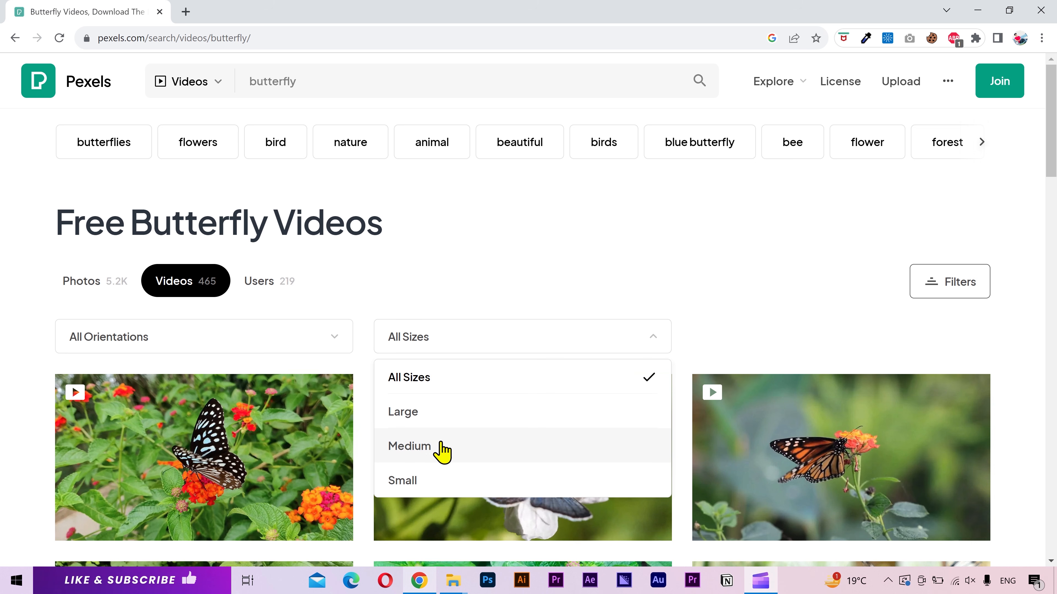
- Open the "A Butterfly On A Flower" video and examine its download sizes and video details
scroll(686, 359, "down", 4)
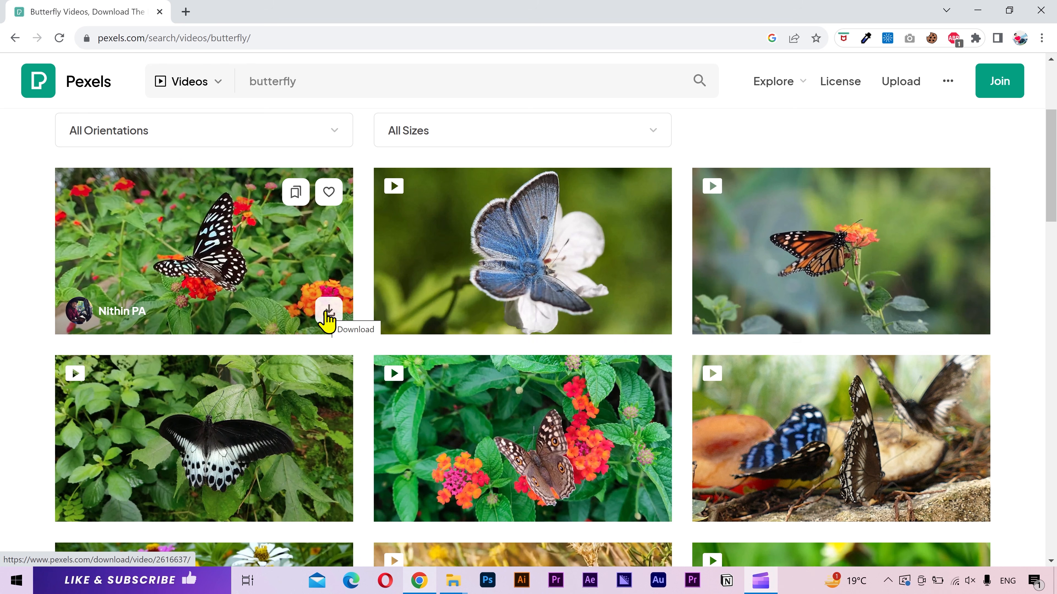
left_click(243, 293)
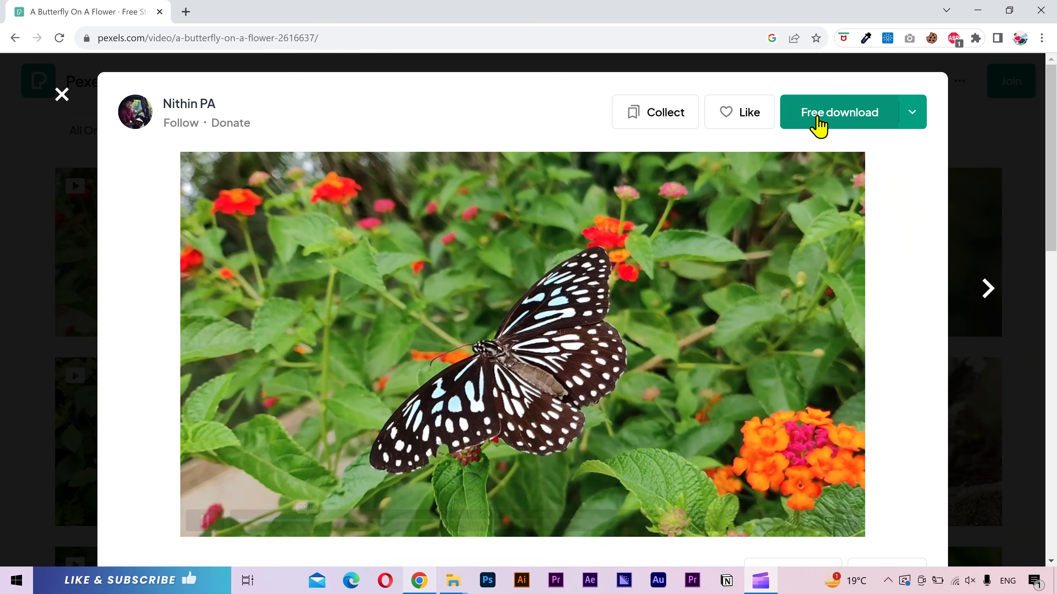
left_click(913, 122)
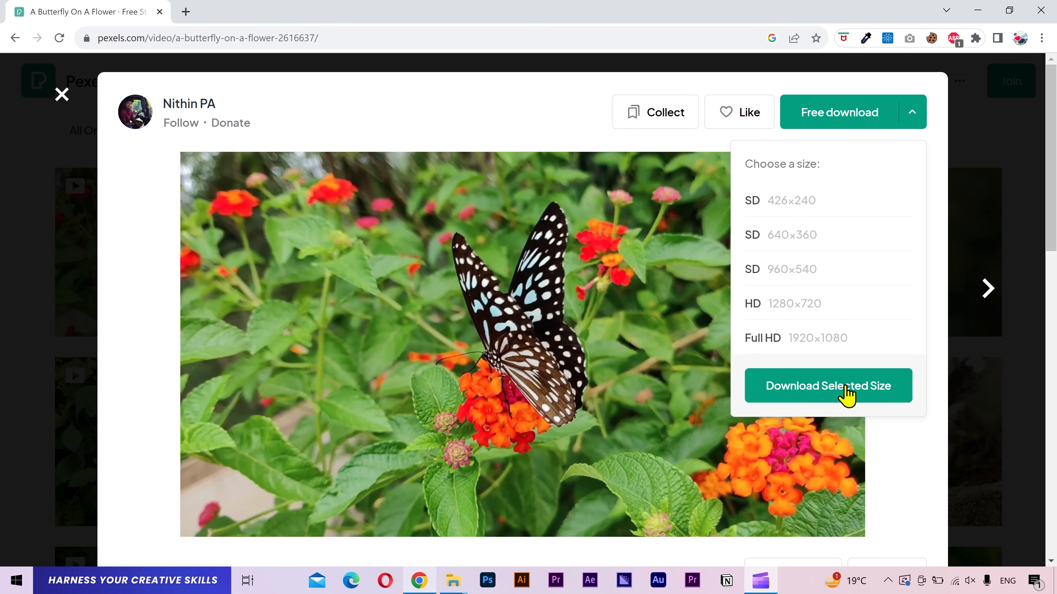
left_click(892, 457)
scroll(890, 455, "down", 3)
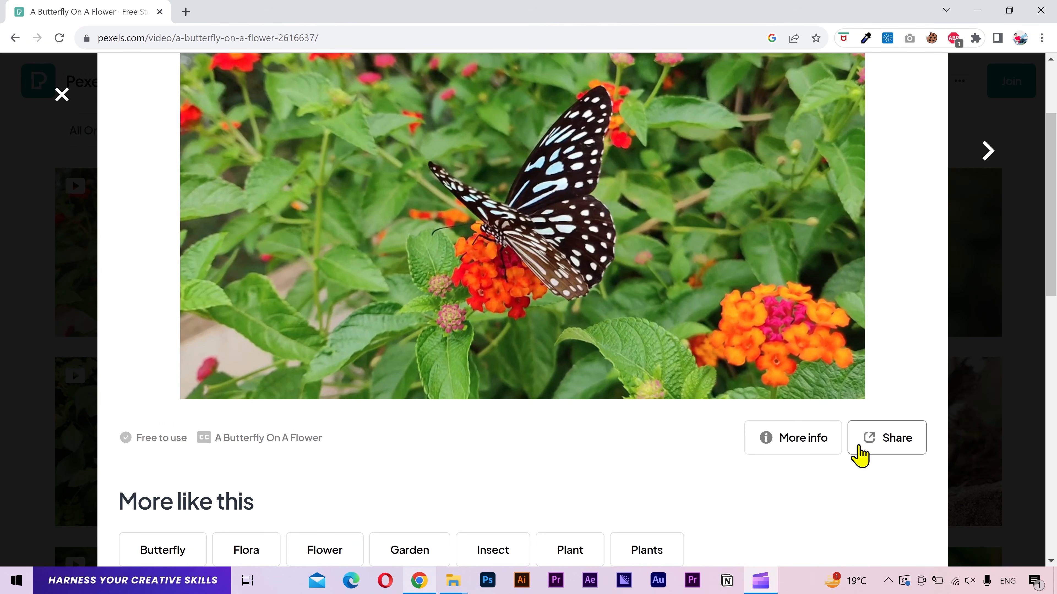
left_click(811, 450)
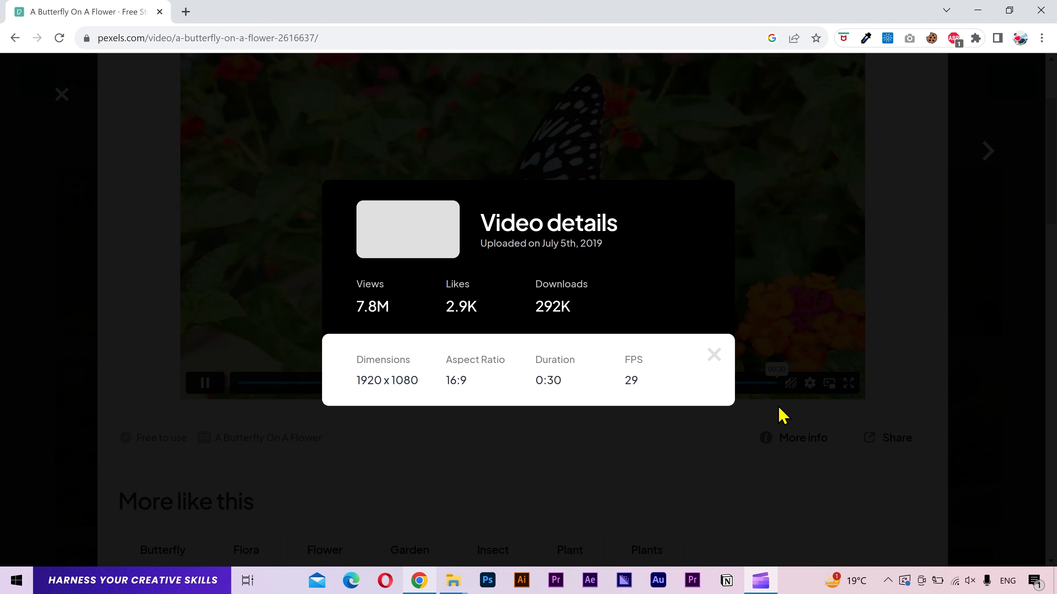
- Close the open video's details and look through more of the butterfly video results
left_click(781, 415)
left_click(962, 321)
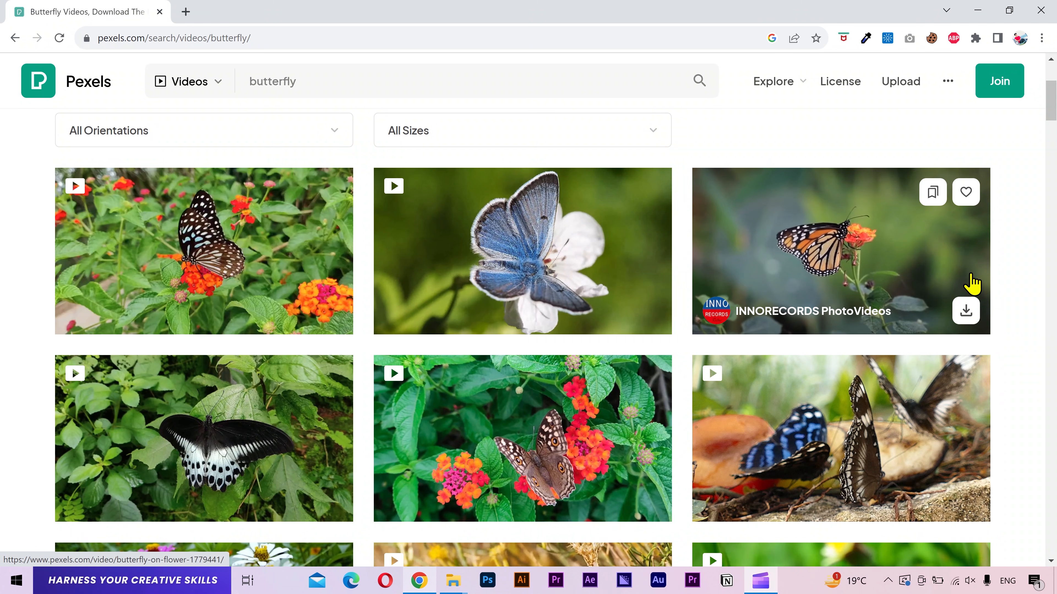
scroll(971, 284, "down", 10)
scroll(971, 284, "down", 15)
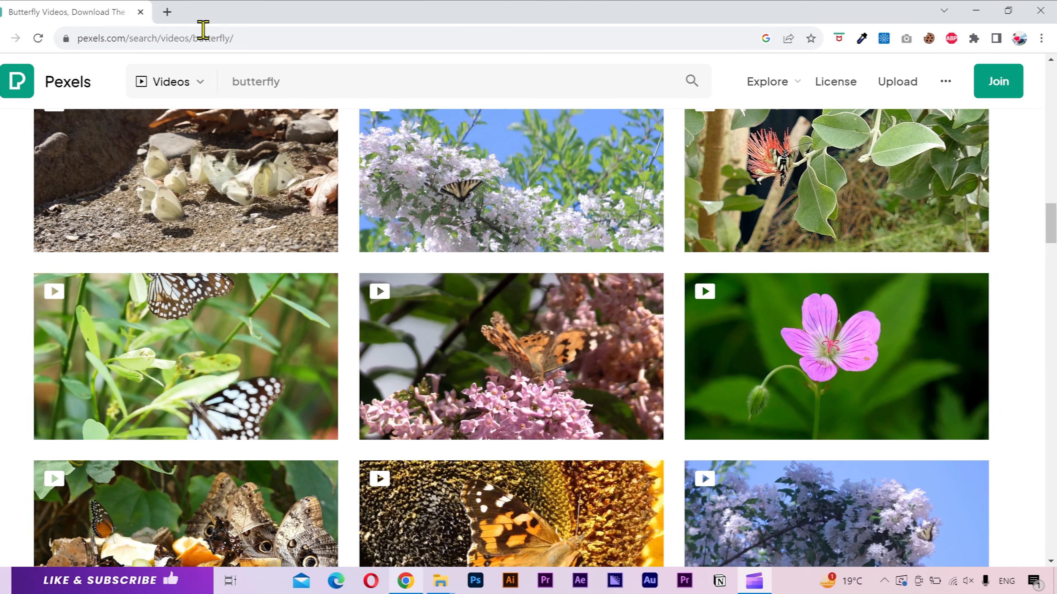
- In a new browser tab, search Google for "envato elements" and open the Envato Elements website
left_click(185, 11)
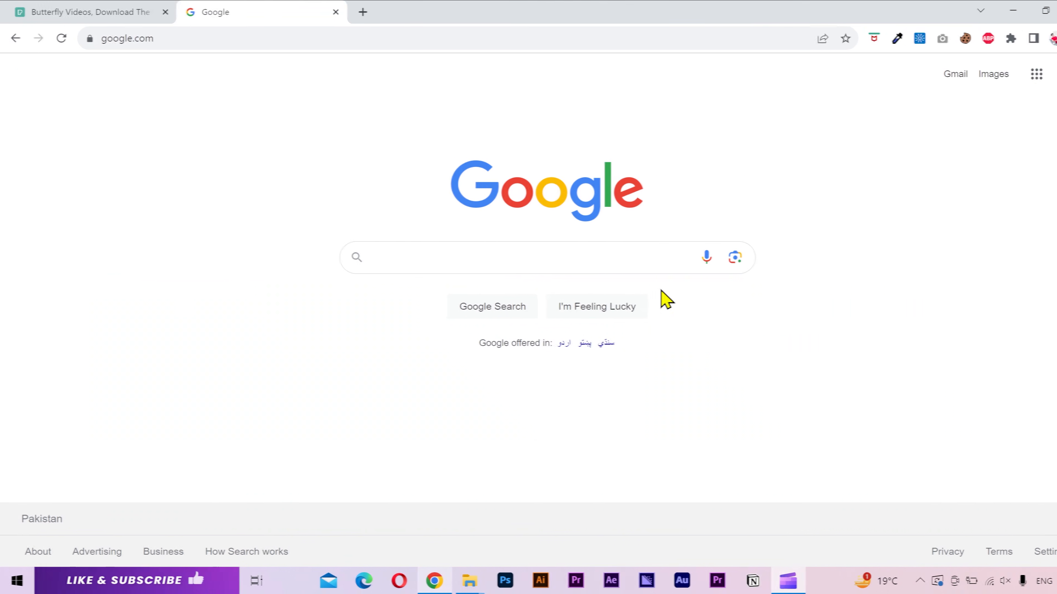
left_click(597, 259)
type("envato ")
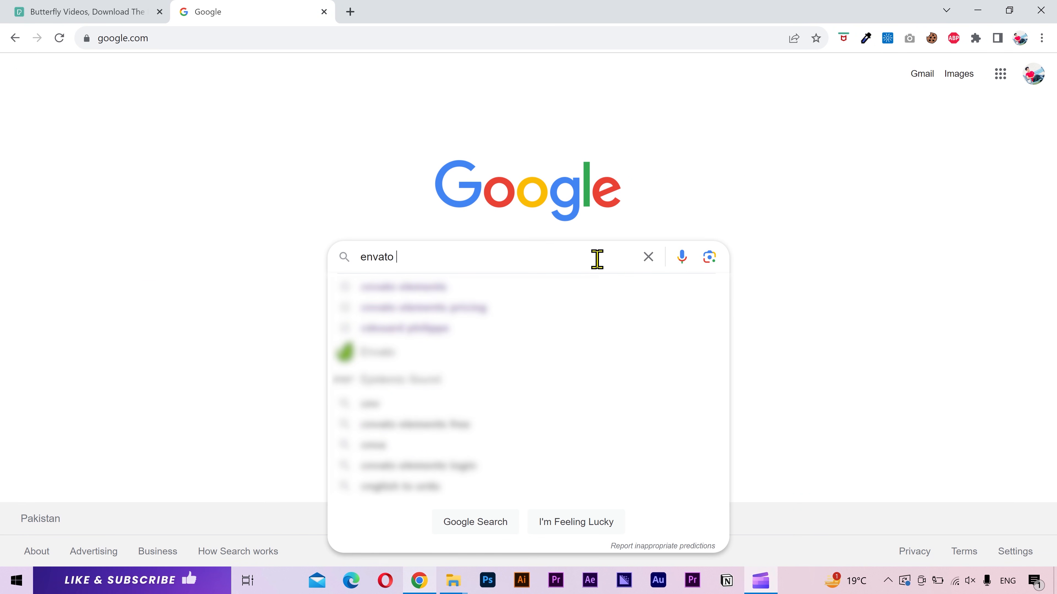
type("elements")
key("Return")
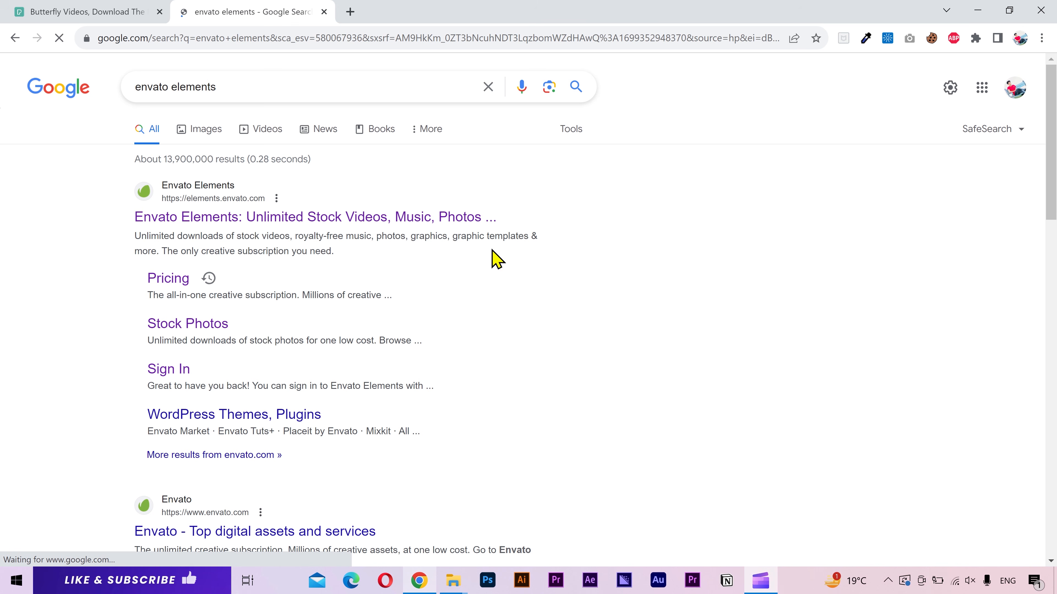
left_click(306, 218)
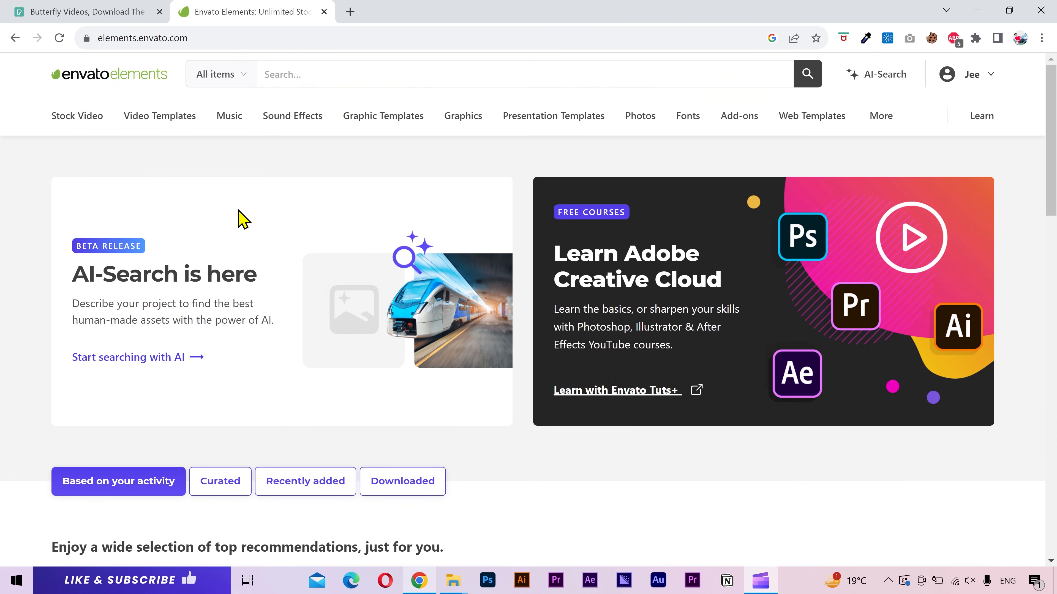
- Look through the Envato Elements categories for stock video, motion graphics, video templates, music and graphic templates
left_click(73, 127)
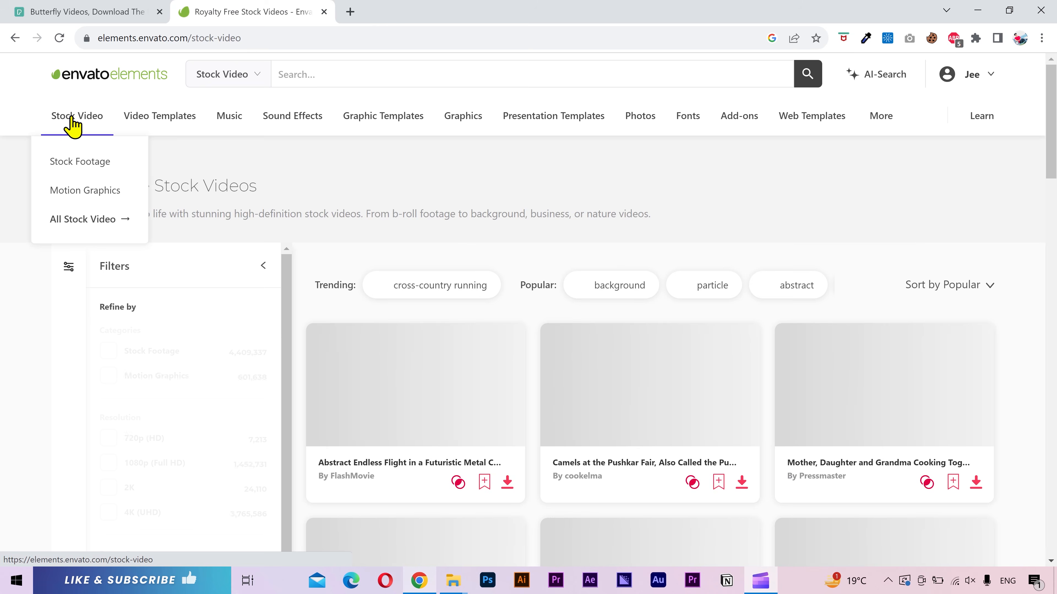
left_click(86, 190)
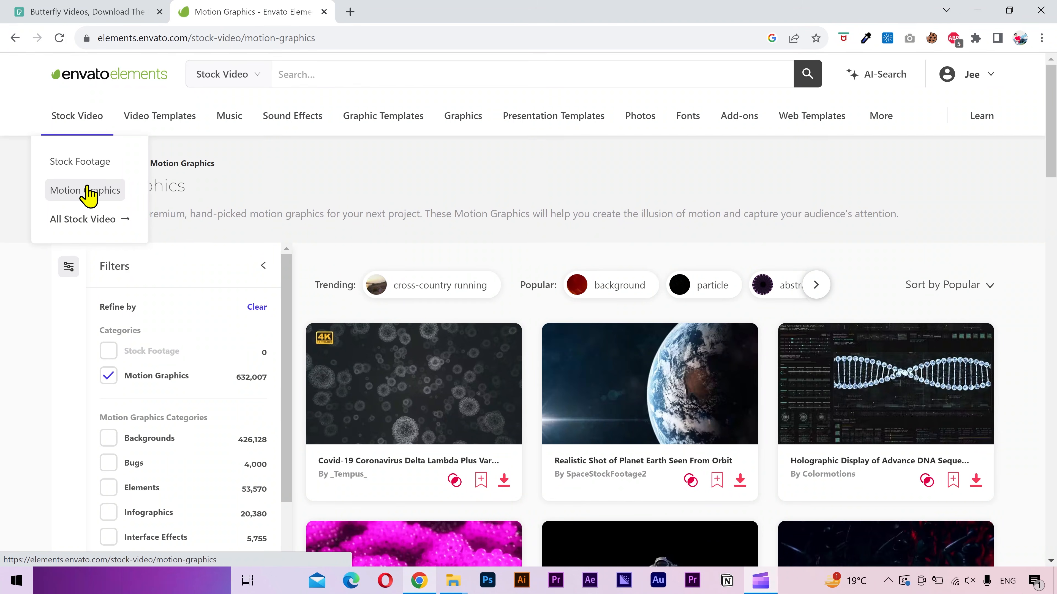
left_click(152, 123)
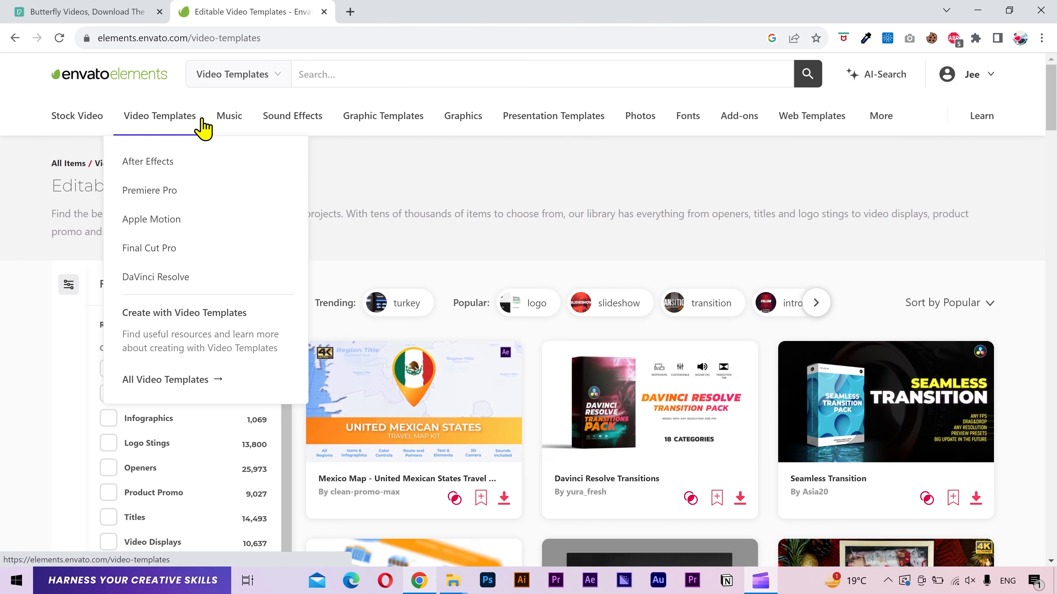
left_click(230, 120)
left_click(388, 122)
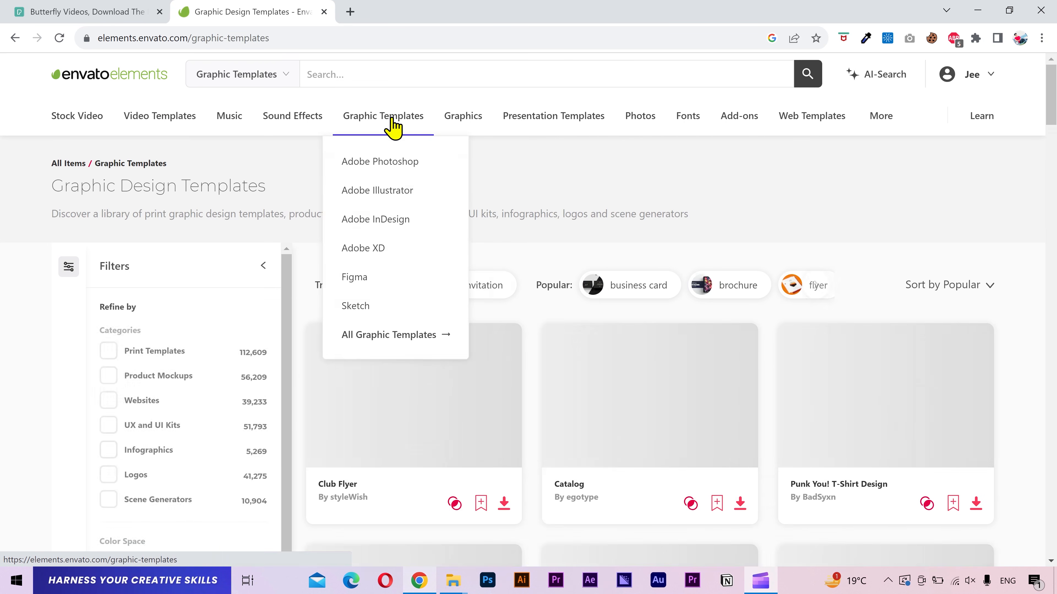
- Look through the presentation templates, photos, fonts and web templates, and browse the website template listings
left_click(548, 123)
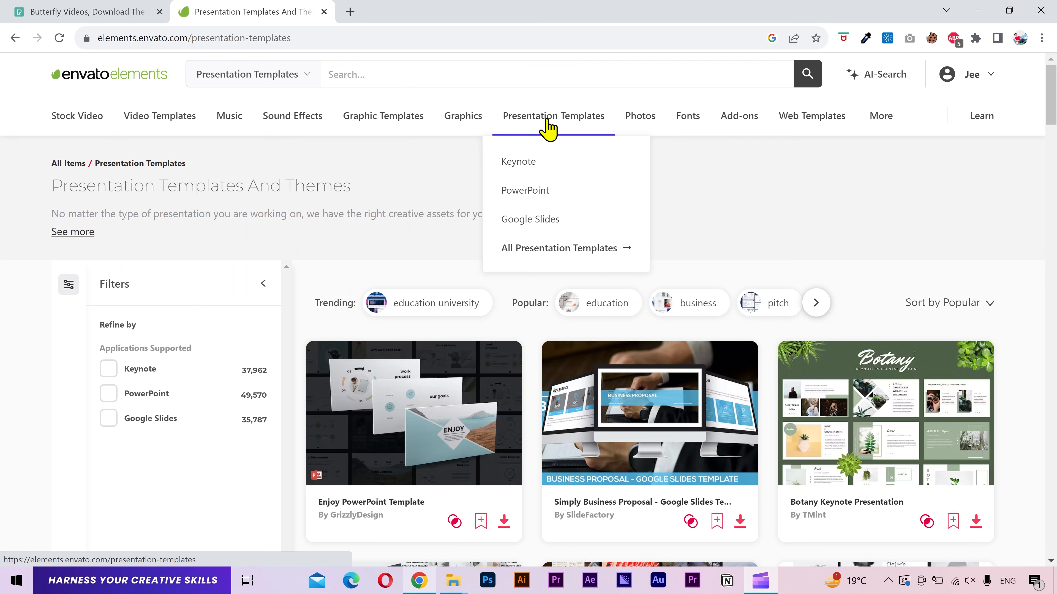
left_click(634, 124)
left_click(688, 125)
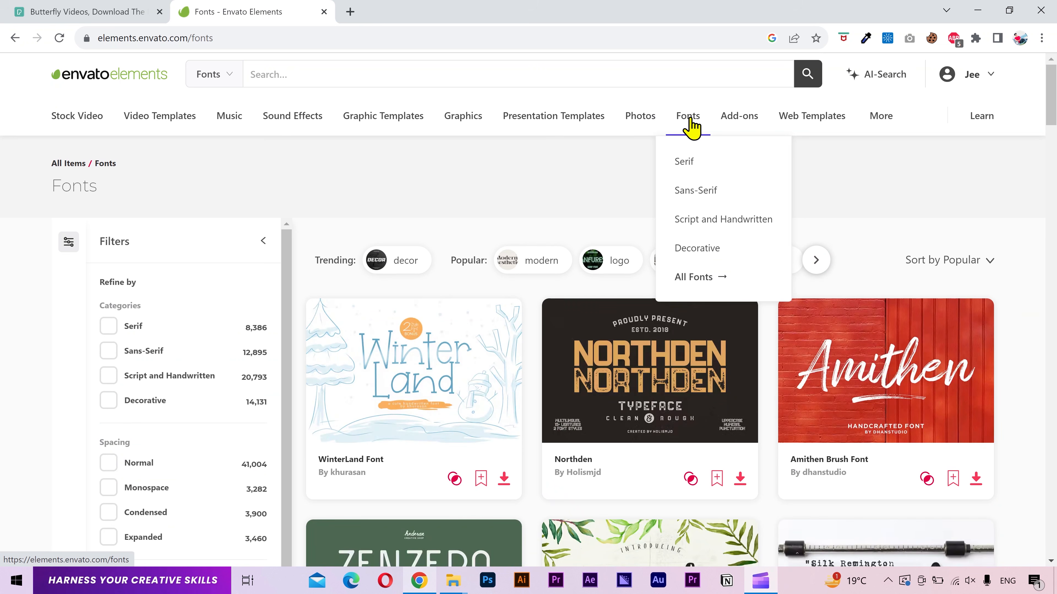
left_click(774, 120)
mouse_move(887, 129)
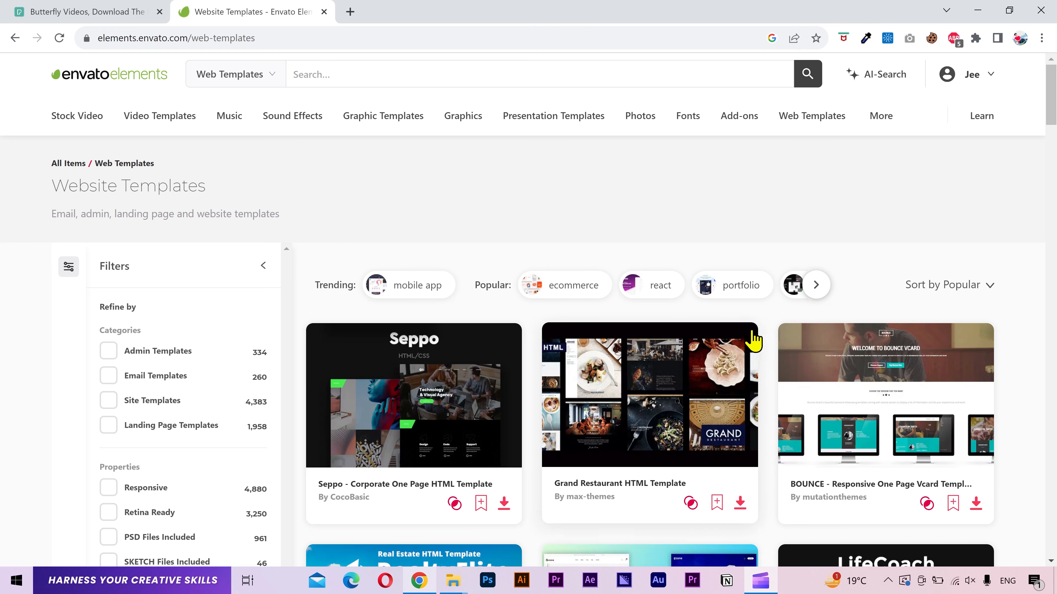
scroll(757, 344, "down", 5)
scroll(774, 331, "down", 11)
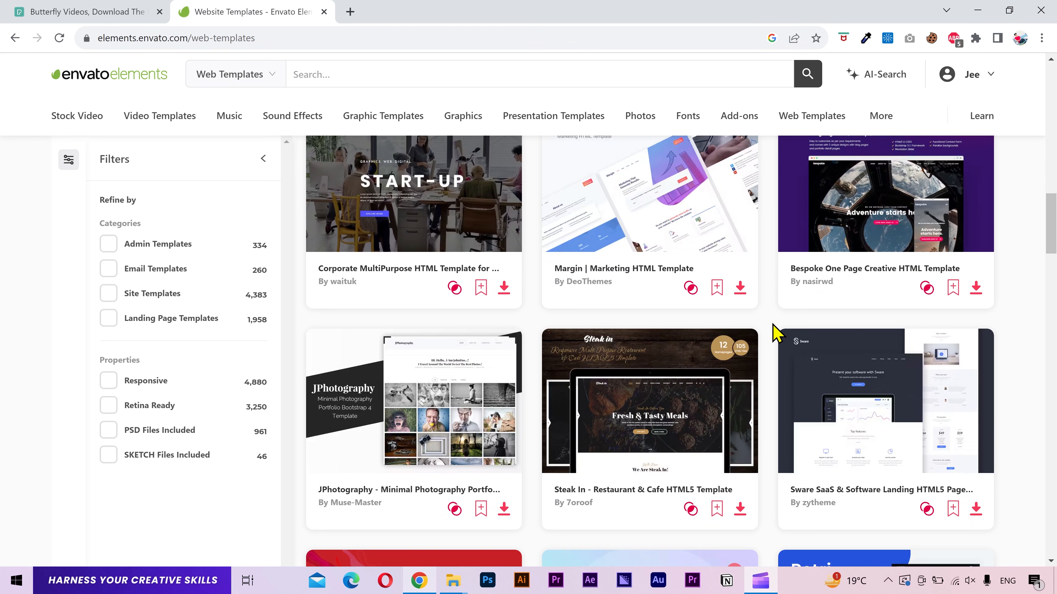
- Browse the stock photos and the graphic design templates offered on the site
left_click(639, 118)
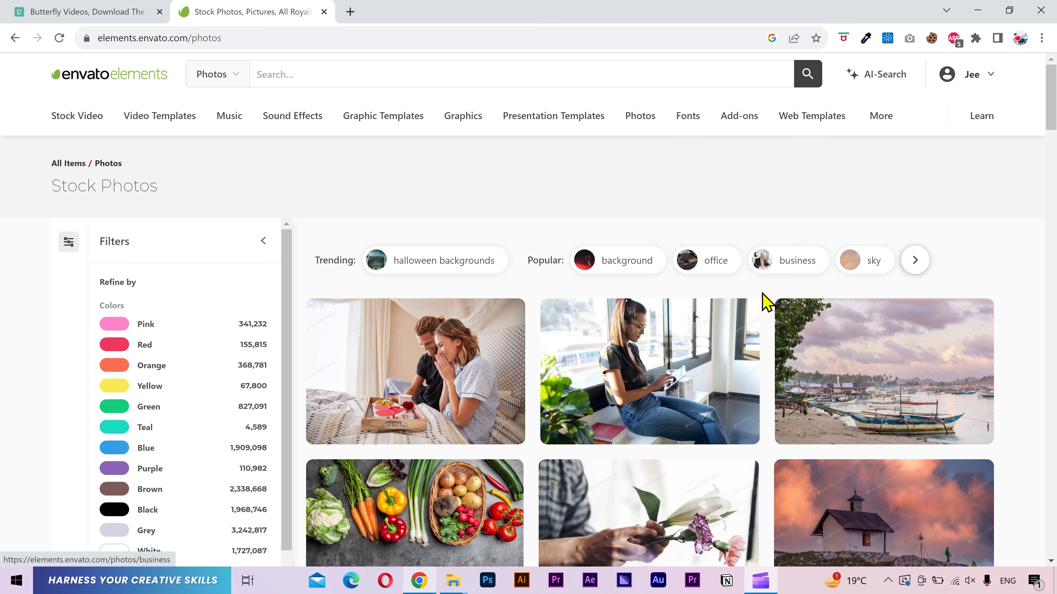
scroll(763, 302, "down", 6)
scroll(763, 306, "down", 5)
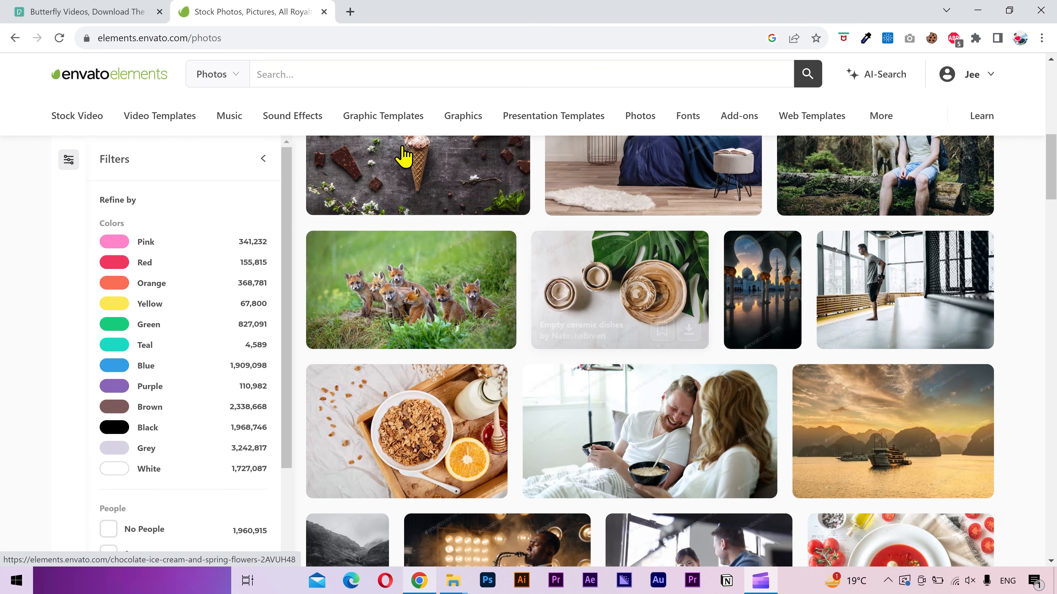
left_click(380, 119)
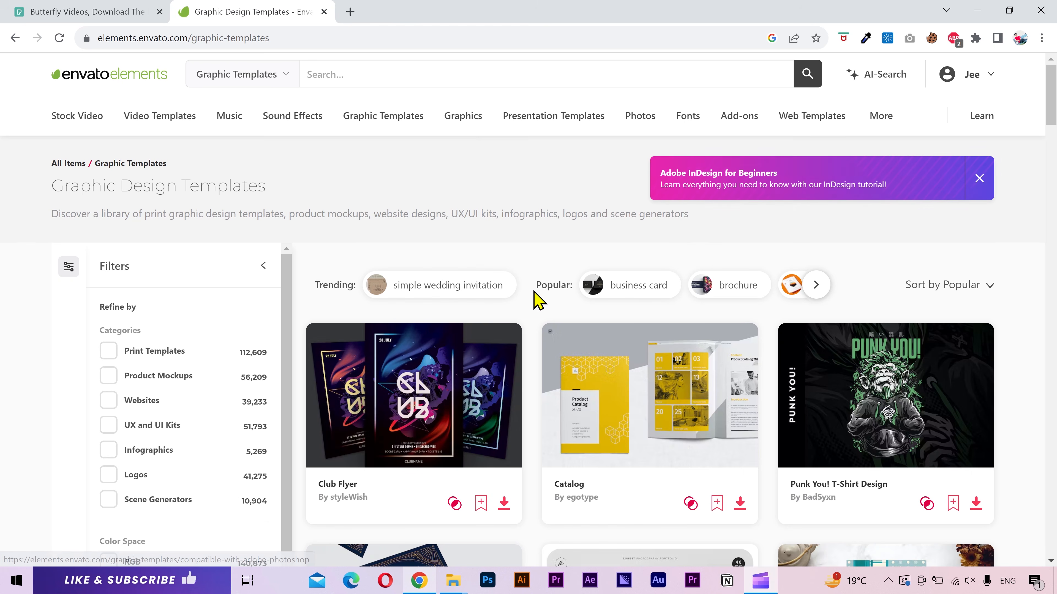
scroll(536, 297, "down", 7)
scroll(537, 298, "down", 10)
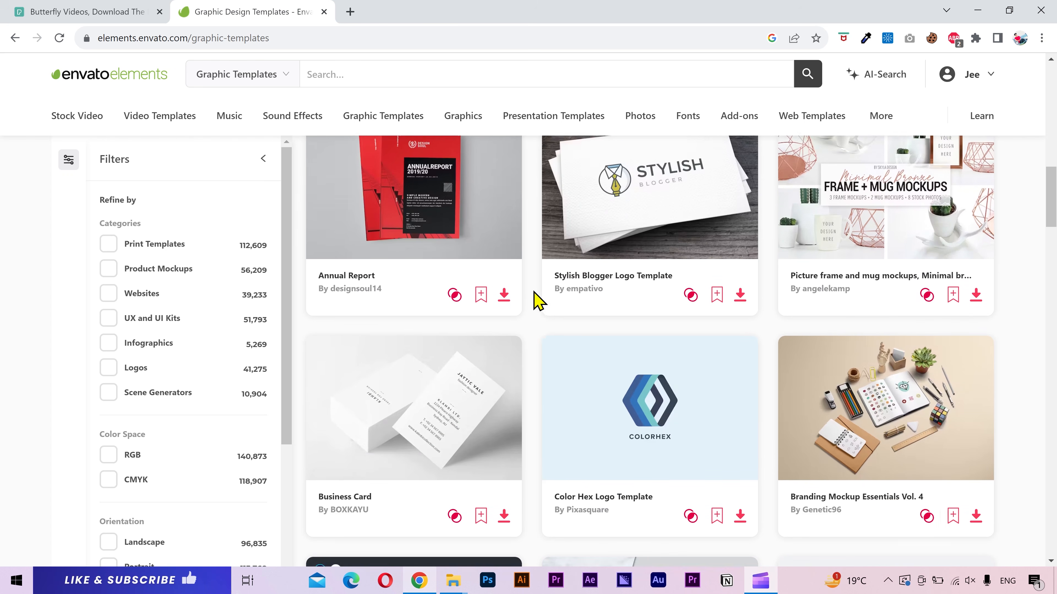
scroll(537, 299, "down", 7)
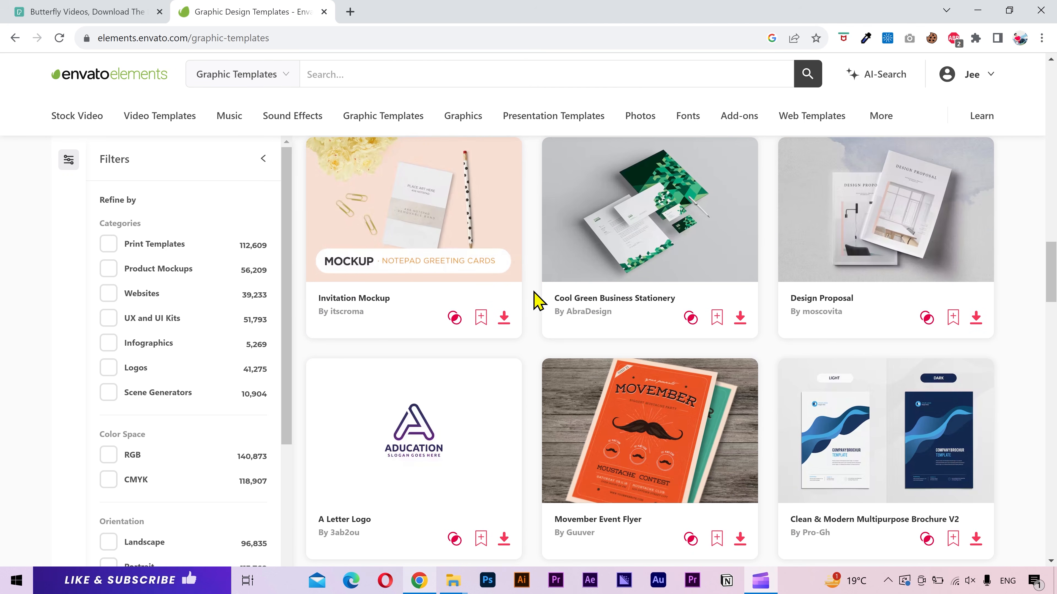
- Go to the site's /pricing page, examine the individual and student plans, and return to the main pricing page
left_click_drag(195, 41, 263, 40)
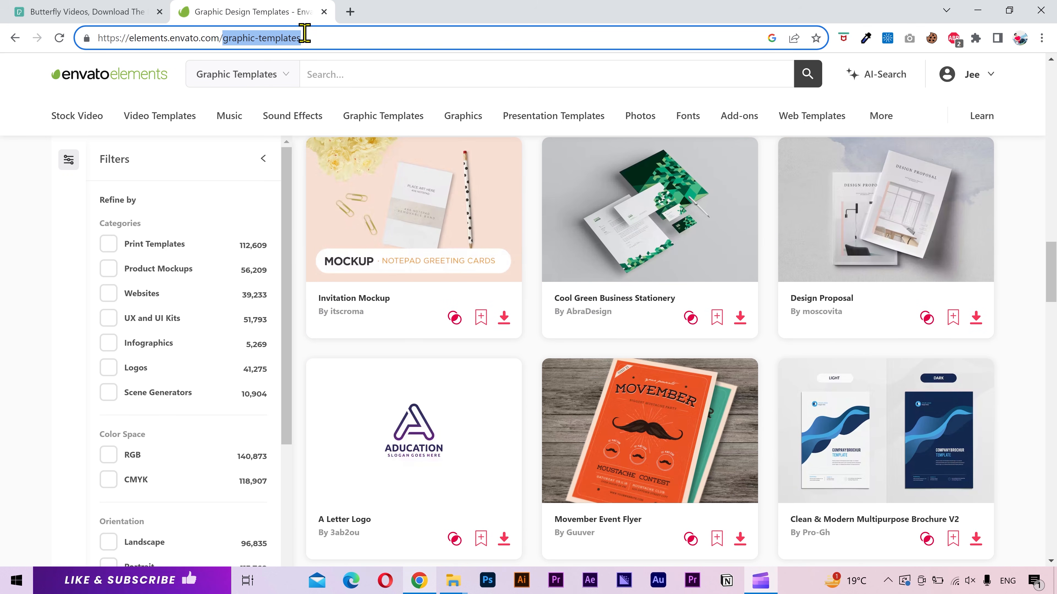
type("pricing")
key("Return")
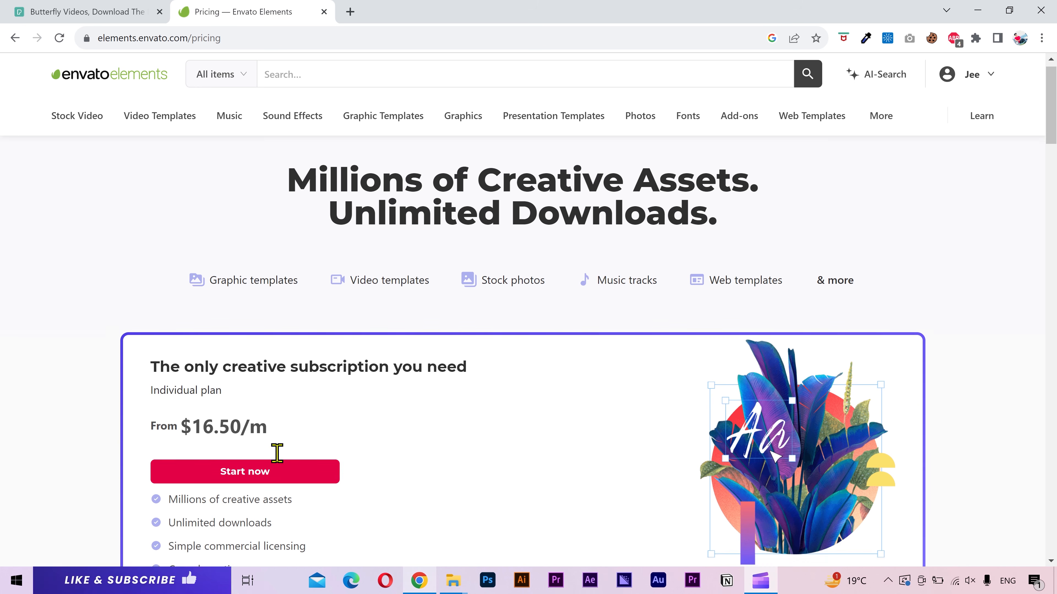
scroll(276, 453, "down", 6)
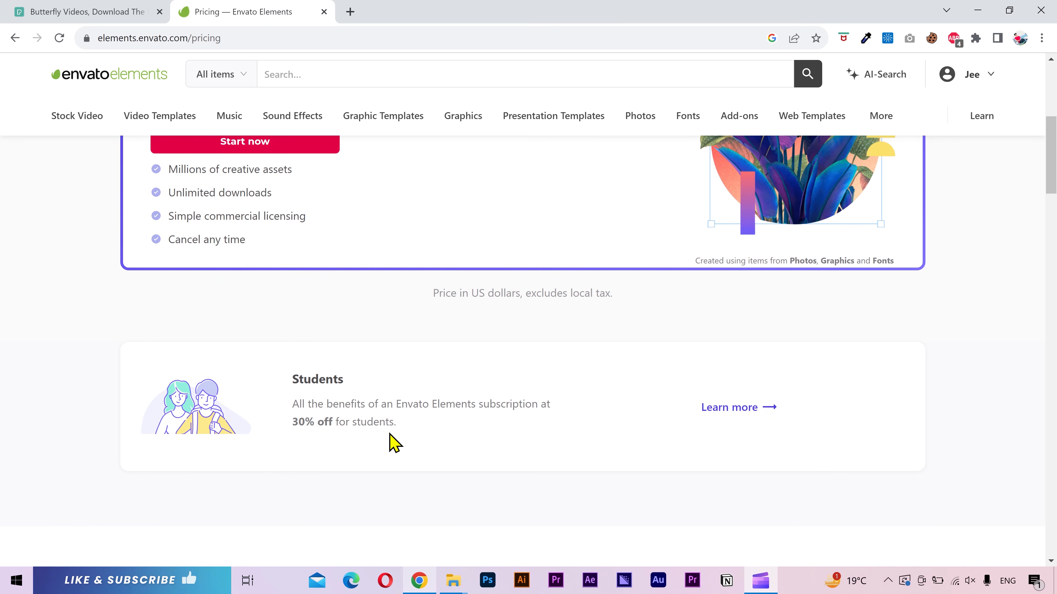
left_click(728, 407)
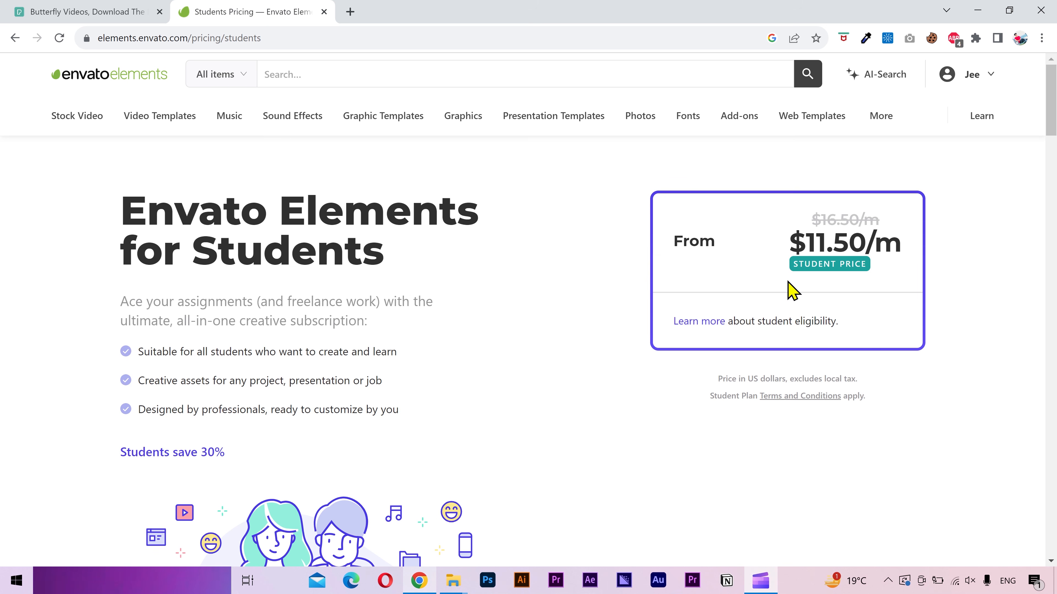
key("alt+Left")
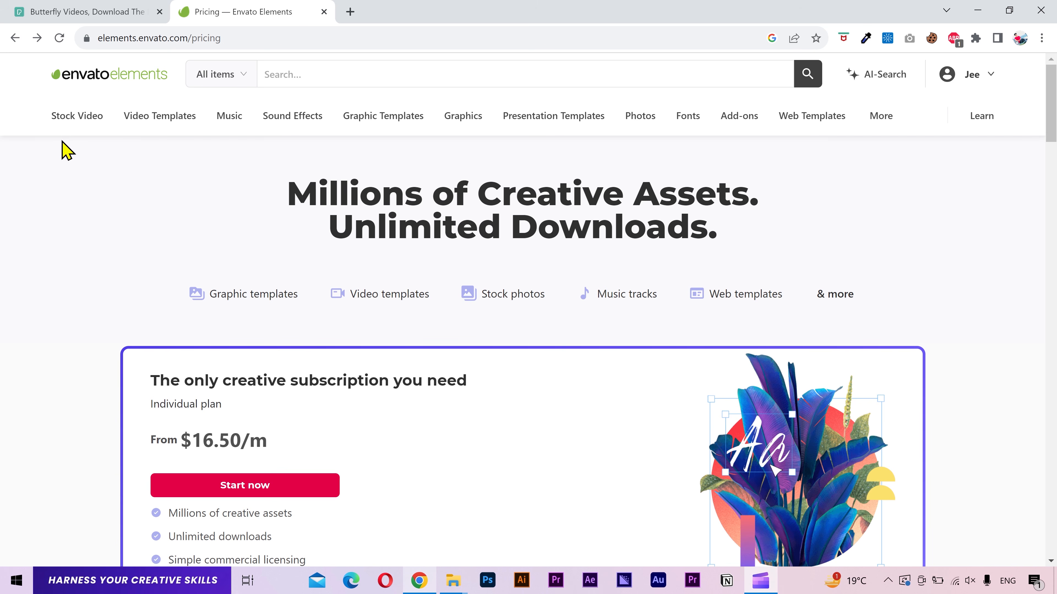
- Search the stock videos for "butterfly" and look over the results
left_click(62, 120)
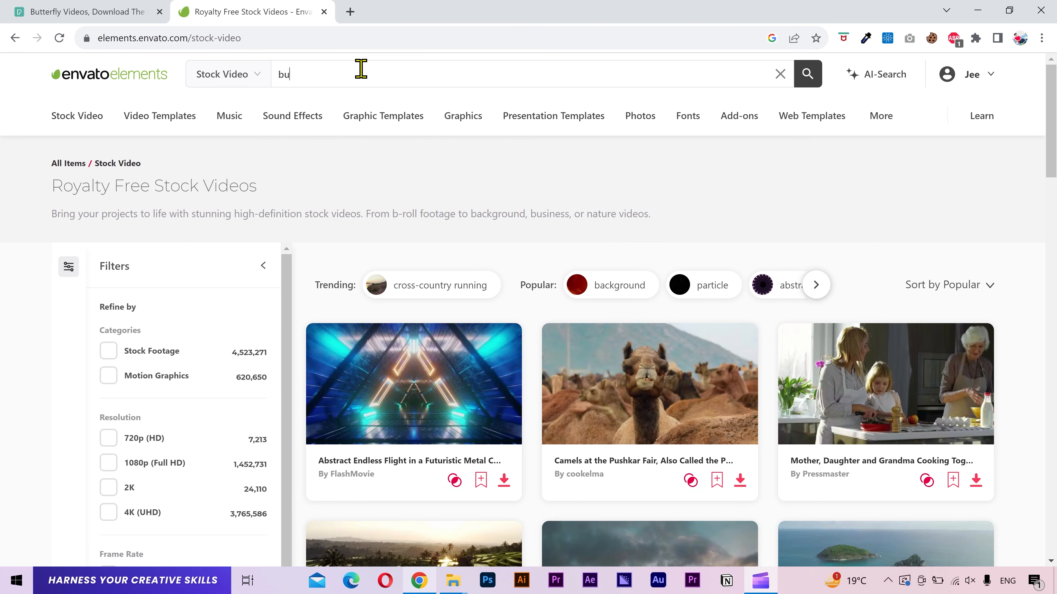
key("Return")
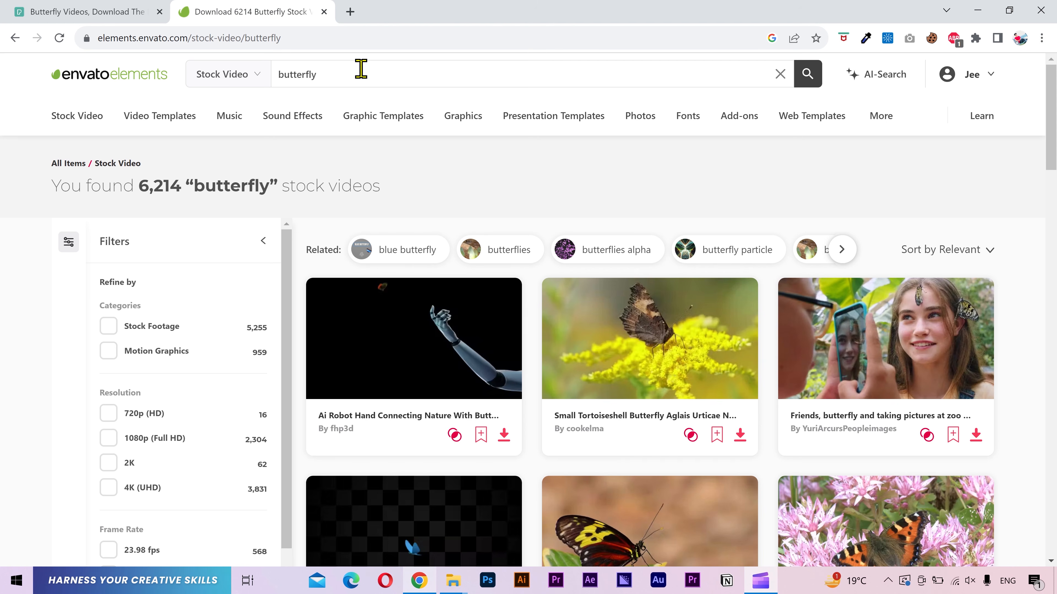
scroll(236, 347, "down", 8)
scroll(219, 385, "up", 6)
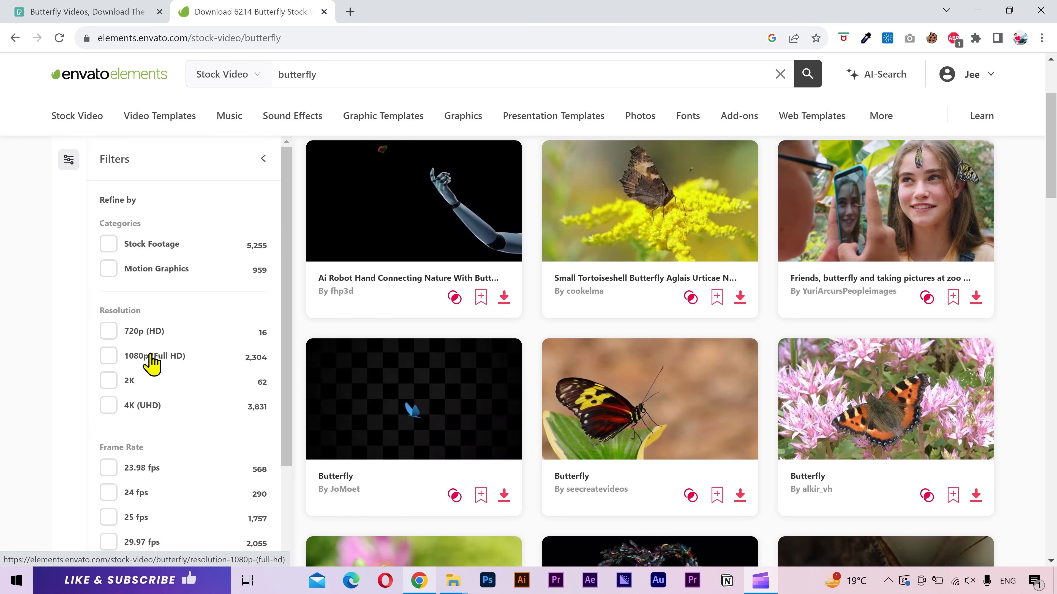
- Filter the butterfly stock videos to 1080p (Full HD) resolution with an alpha channel
left_click(153, 357)
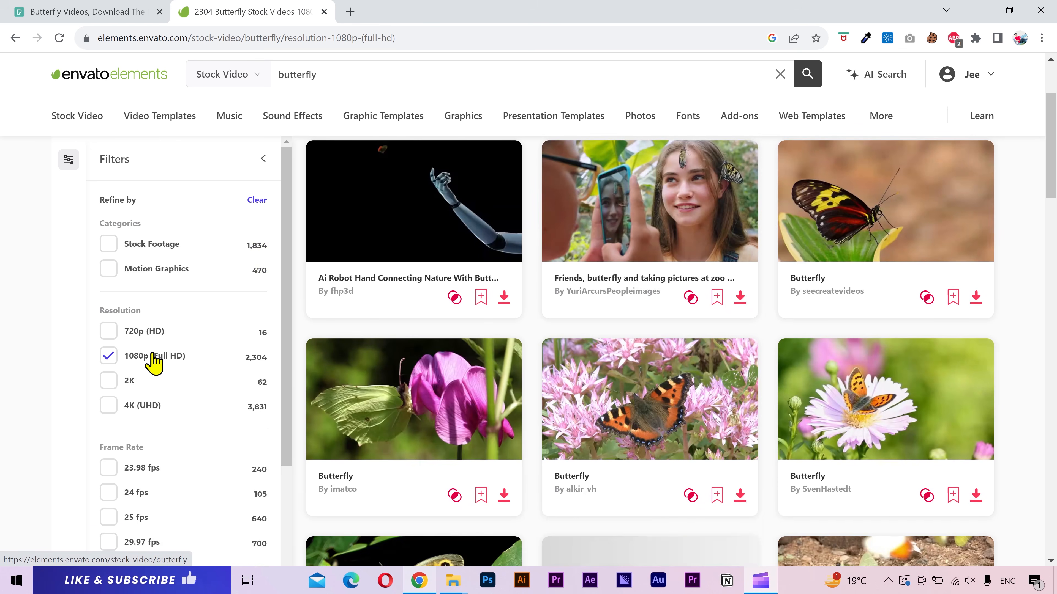
scroll(152, 357, "down", 3)
scroll(154, 363, "down", 3)
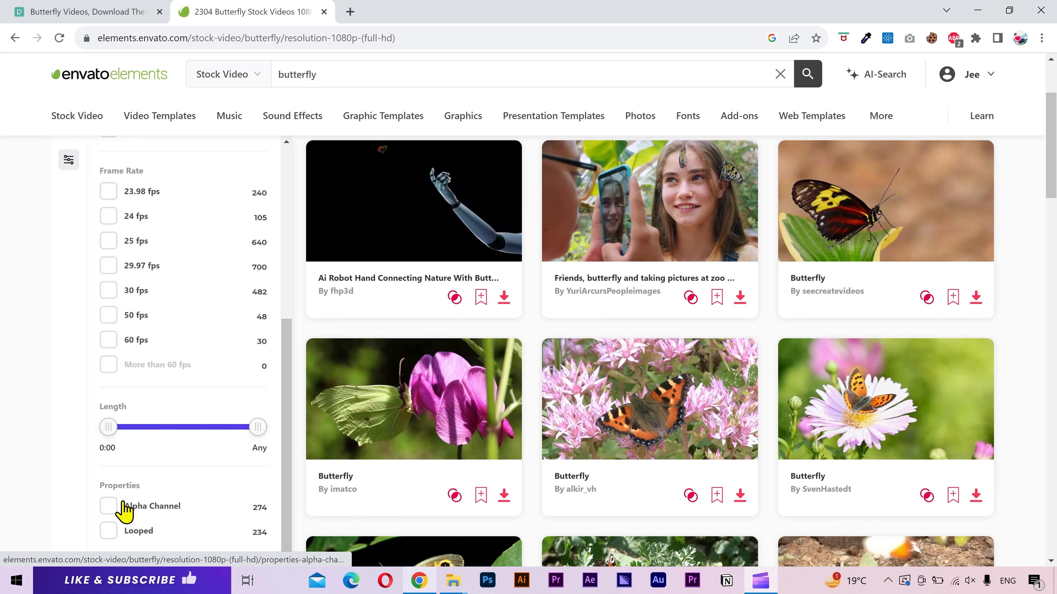
left_click(163, 510)
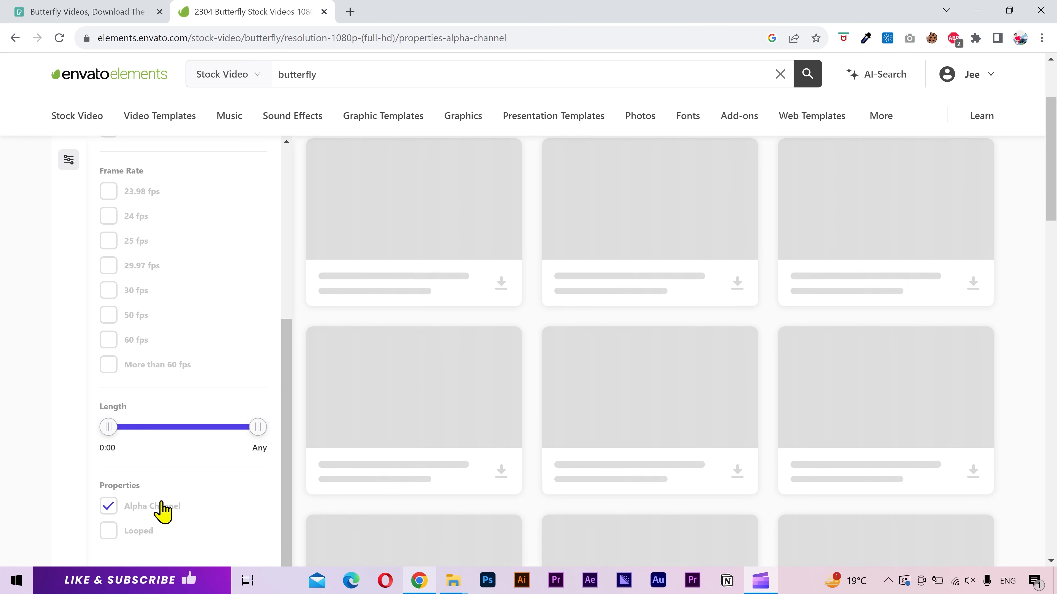
scroll(509, 346, "up", 3)
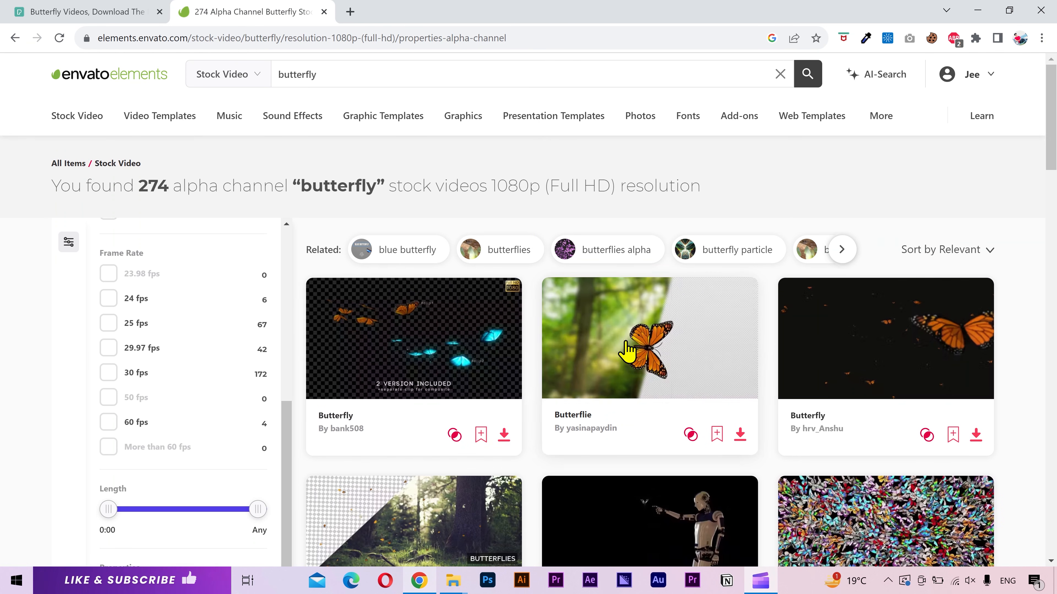
- Preview the orange and blue two-version "Butterfly" stock video and download it under the existing Stock Video project licence
mouse_move(692, 353)
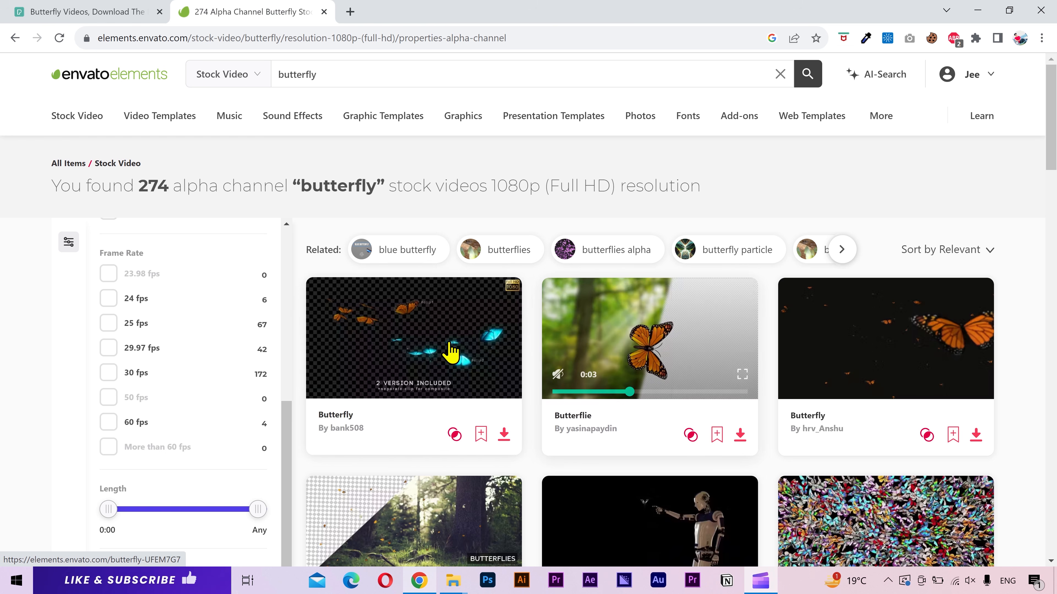
mouse_move(439, 350)
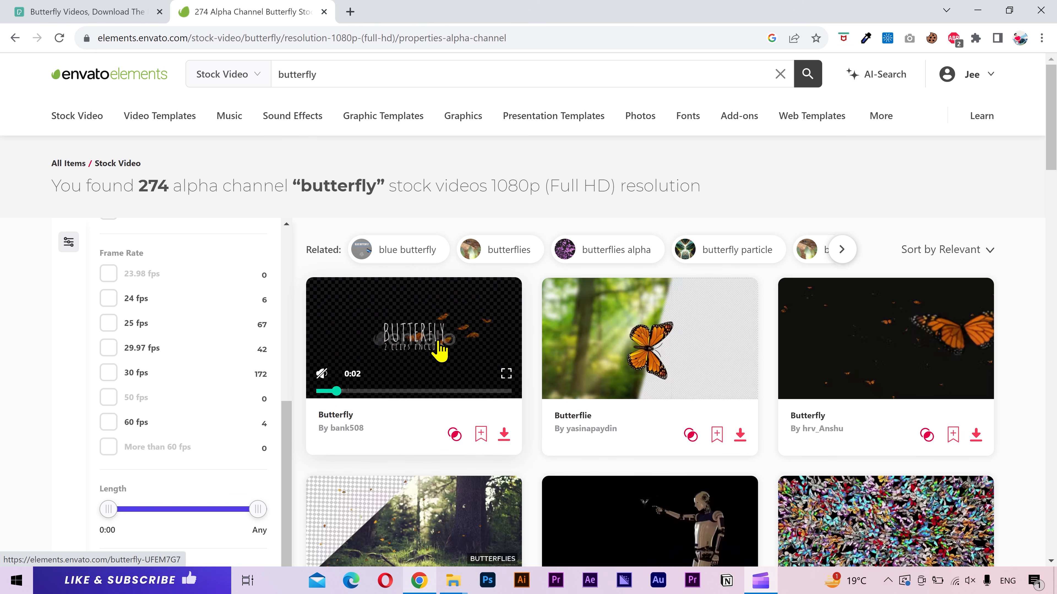
left_click(439, 349)
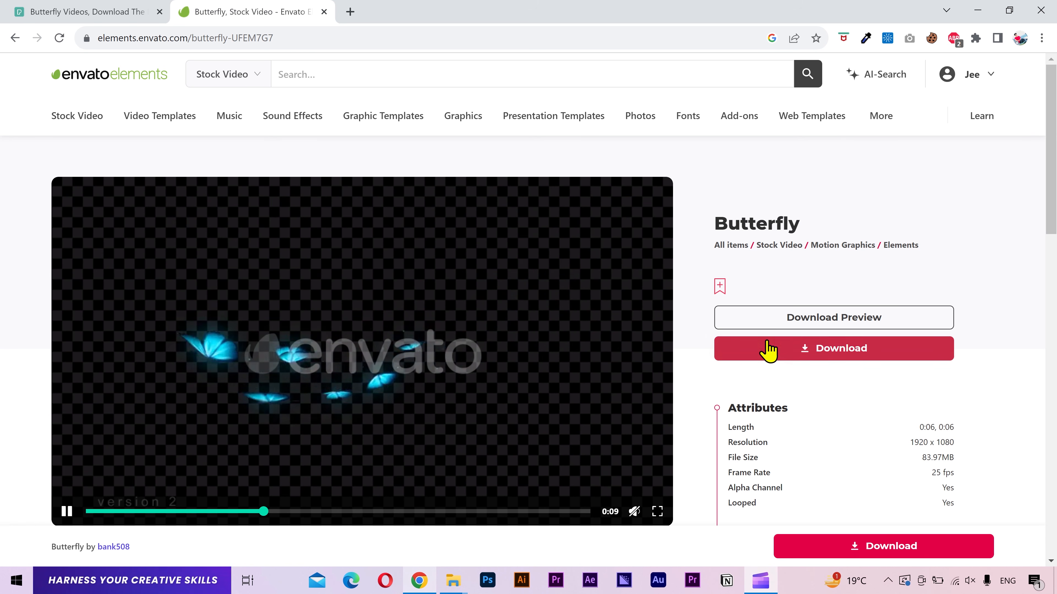
left_click(876, 348)
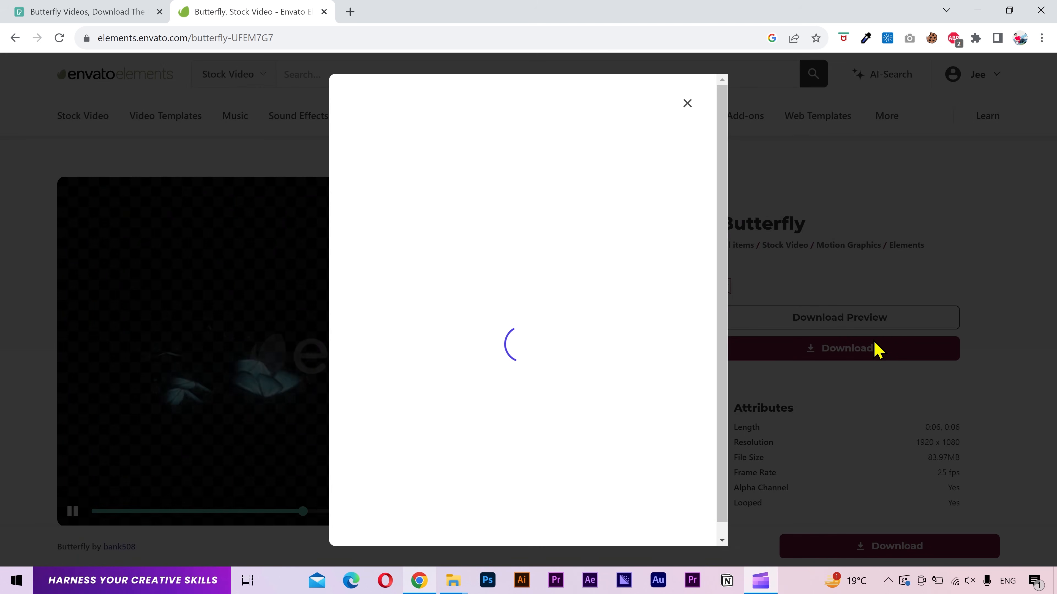
left_click(385, 336)
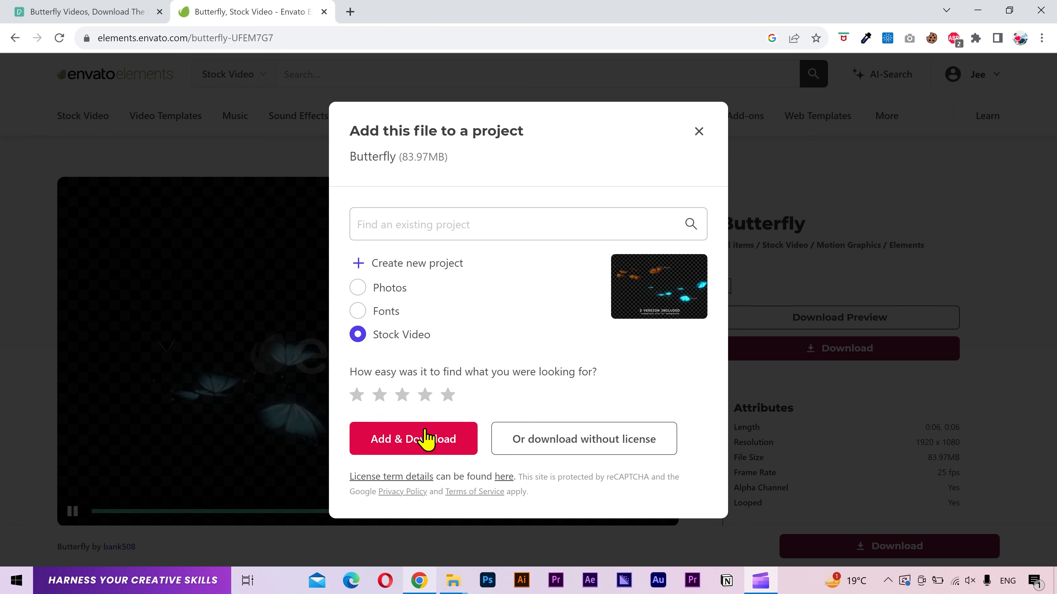
left_click(427, 438)
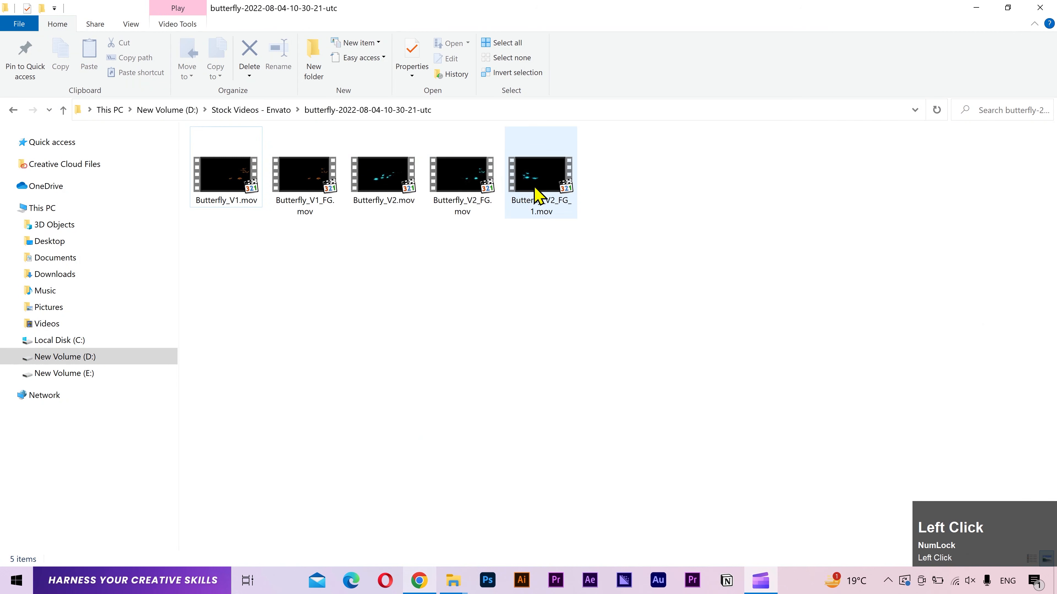
- Import Butterfly_V2_FG_1.mov into the Clipchamp project and place it on its own track above the creator credit
left_click_drag(538, 195, 760, 565)
left_click_drag(731, 565, 134, 227)
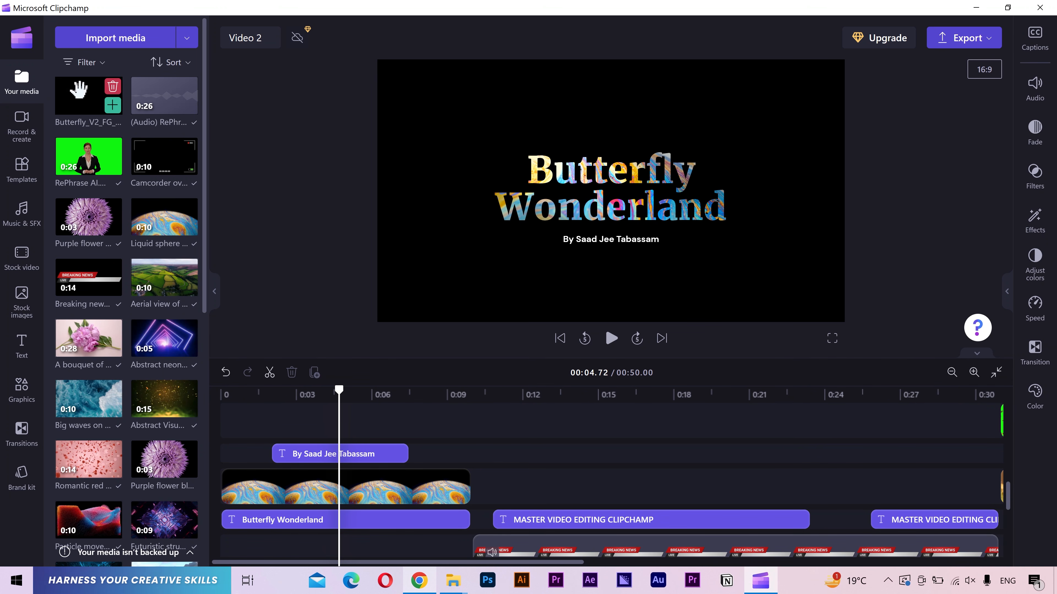
left_click_drag(83, 91, 283, 476)
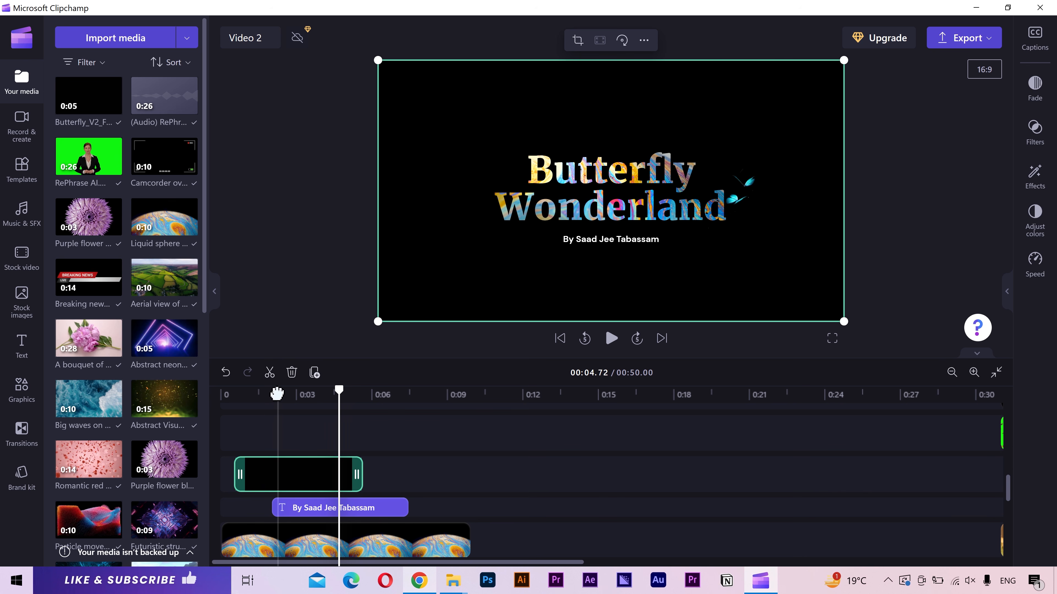
- Align the butterfly clip's start with the creator credit at about 2 seconds and play the intro to check it
left_click(274, 389)
left_click_drag(273, 389, 270, 389)
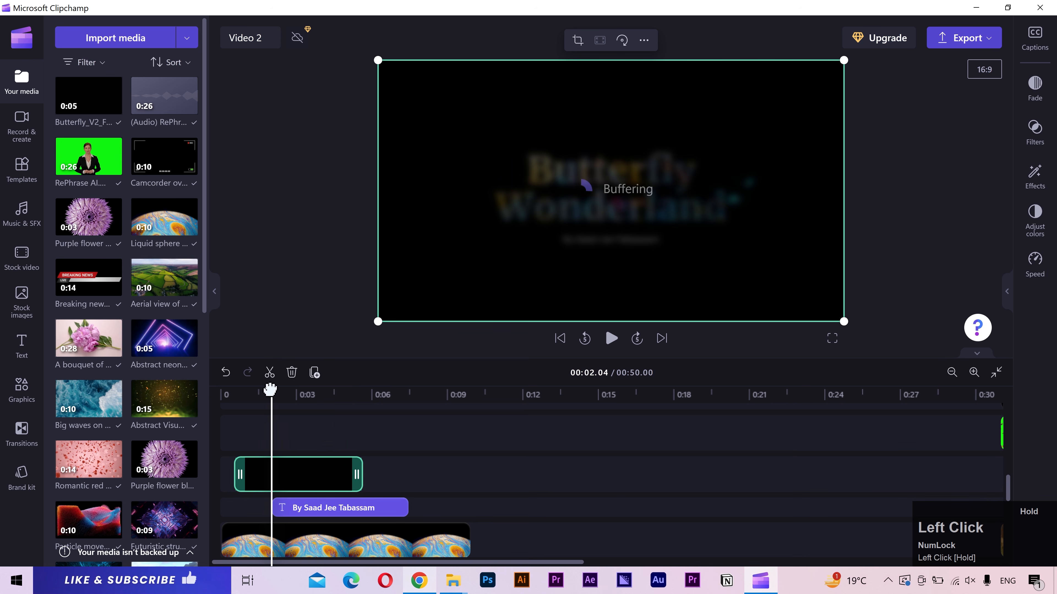
left_click_drag(293, 480, 314, 477)
left_click(253, 389)
left_click(328, 394)
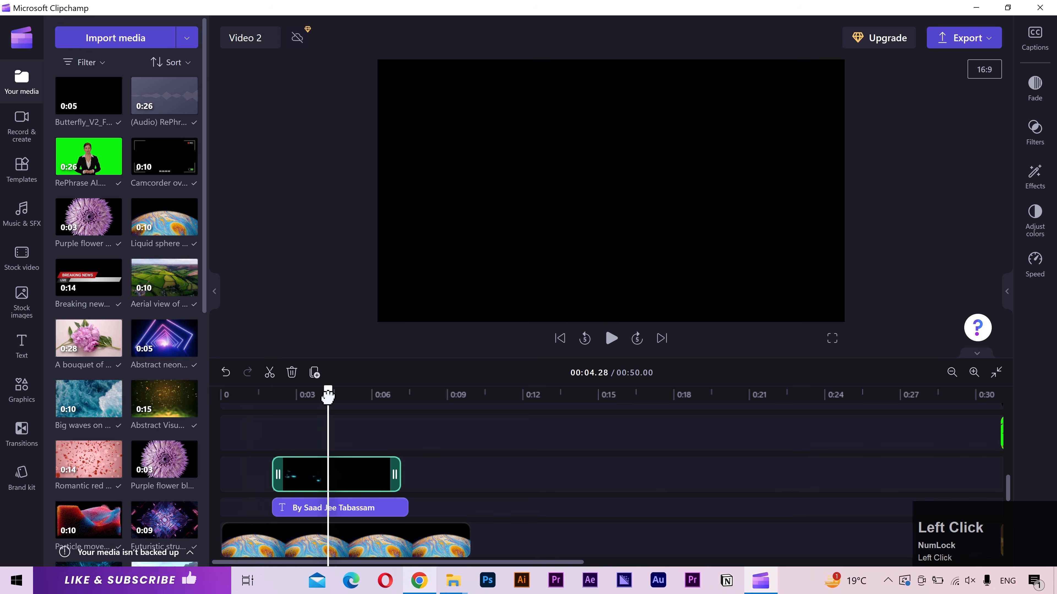
left_click(348, 395)
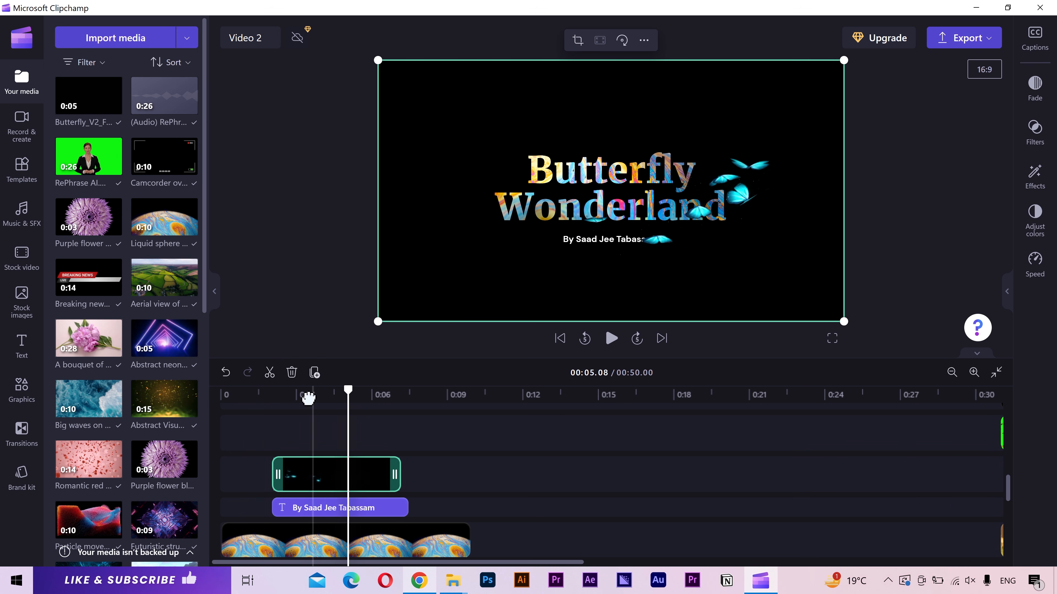
left_click_drag(253, 393, 219, 393)
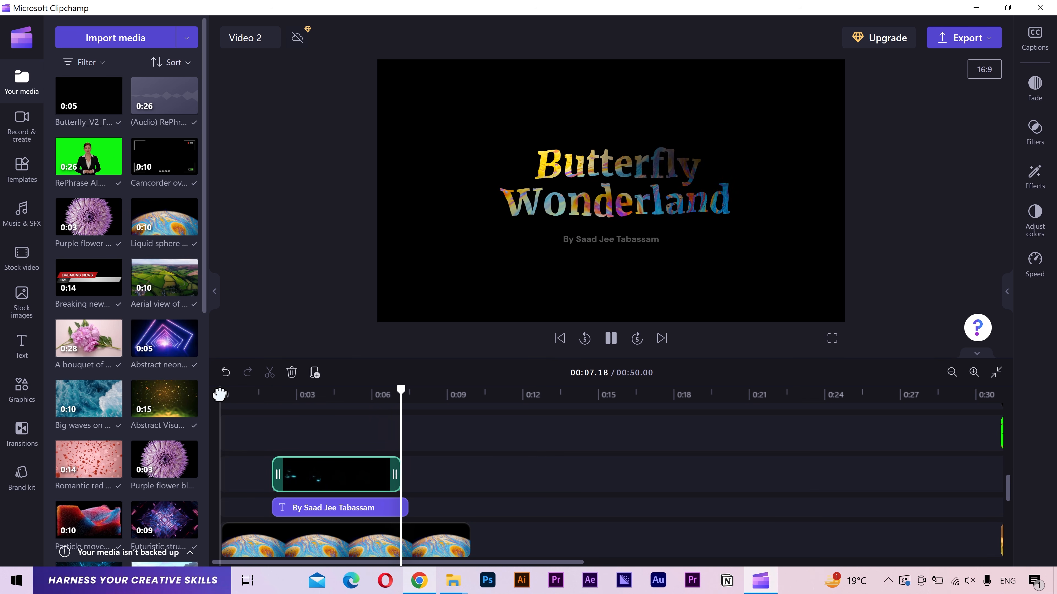
- Shift the butterfly overlay left in the frame so it sits over the end of the title, and replay the intro
left_click(367, 395)
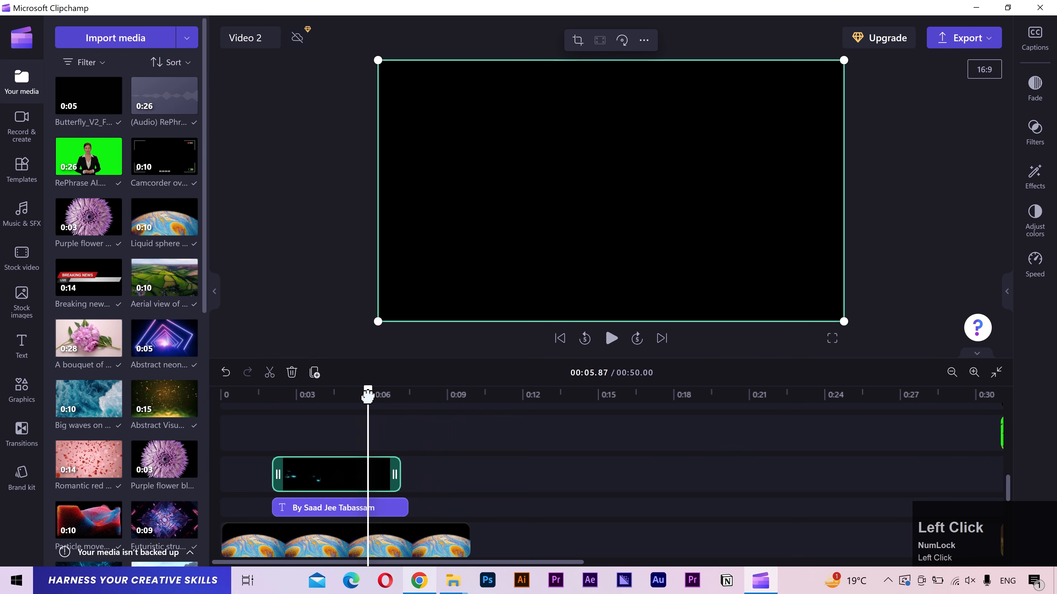
left_click_drag(367, 395, 381, 395)
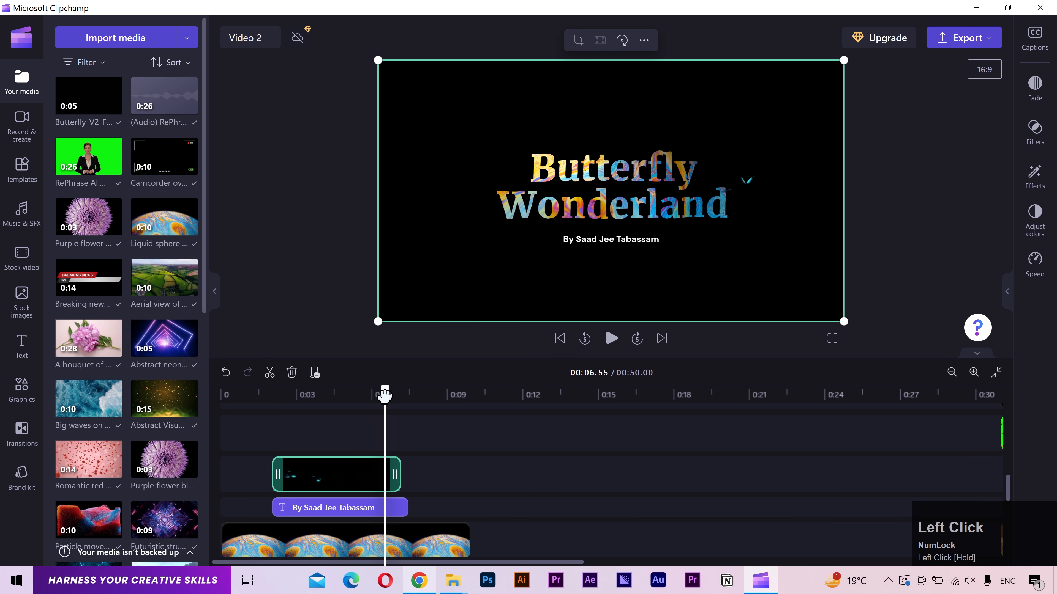
left_click_drag(701, 276, 665, 277)
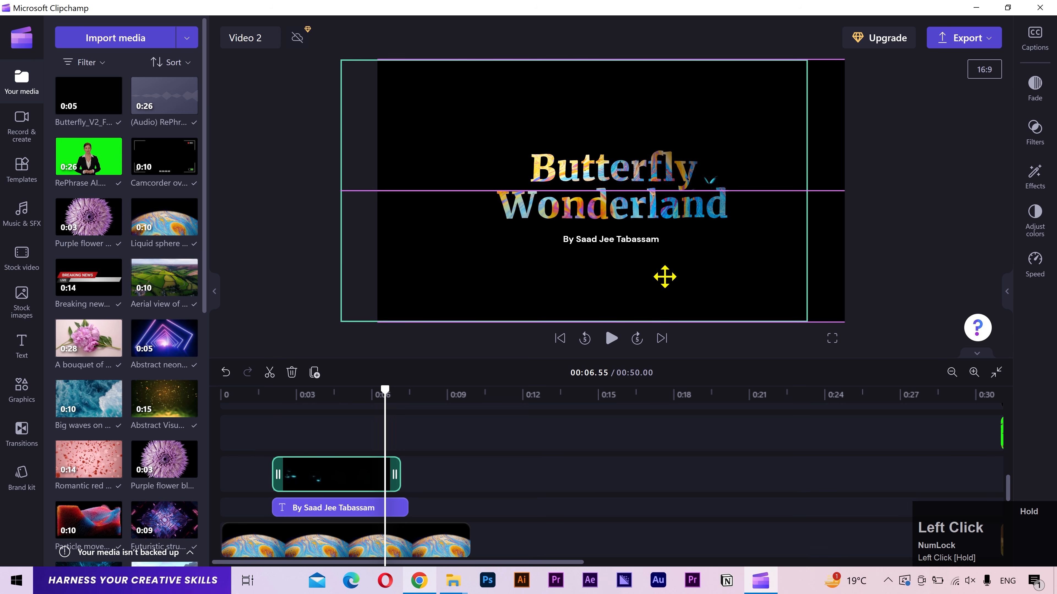
left_click_drag(665, 277, 665, 277)
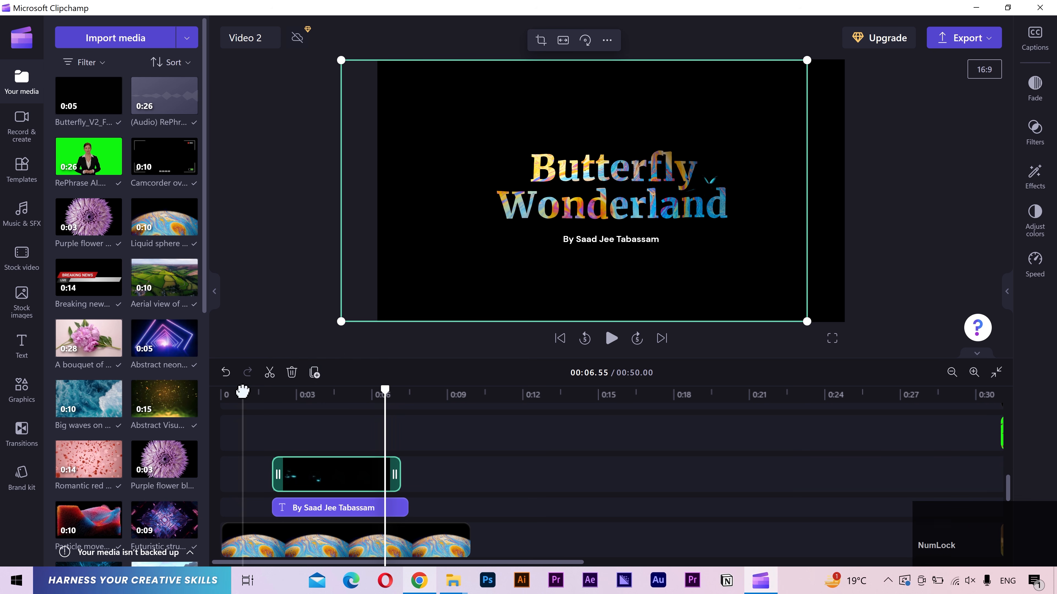
left_click(218, 391)
key("space")
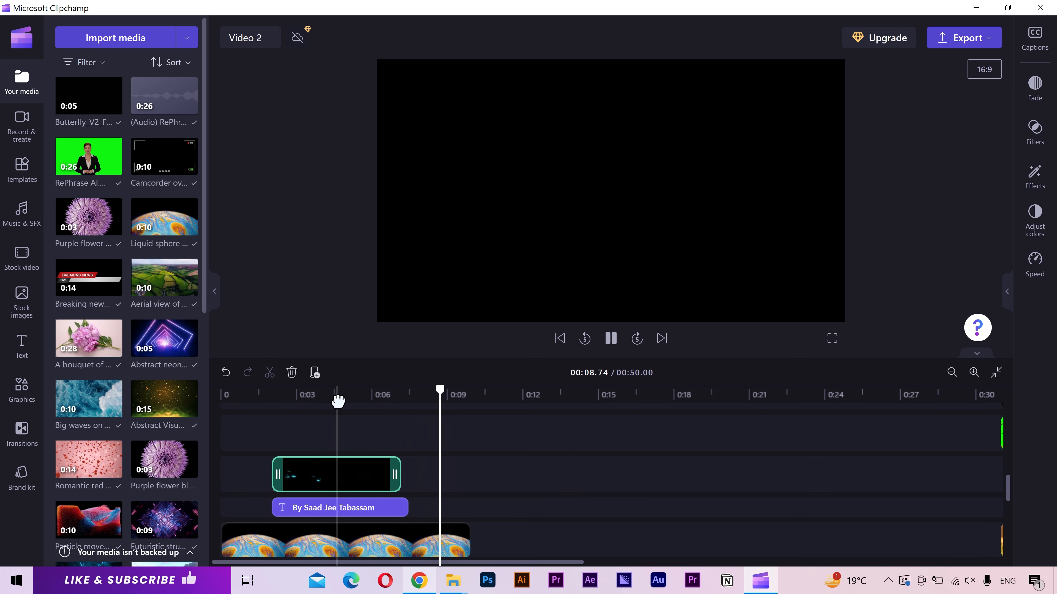
left_click(338, 401)
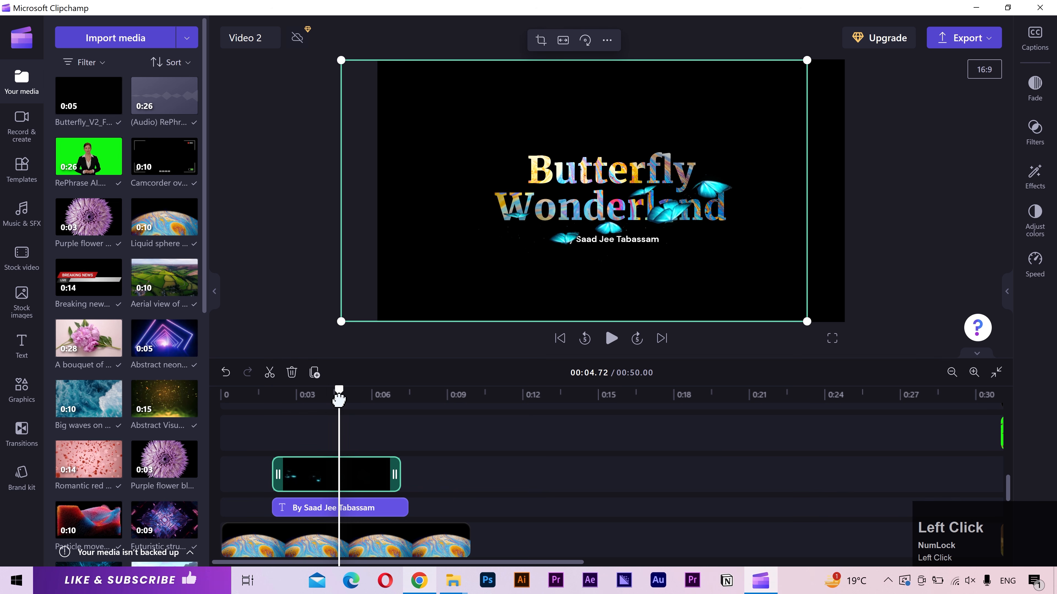
- Move the "In the sky" music clip earlier on its track so it starts about 0.8 seconds into the intro
scroll(361, 472, "down", 5)
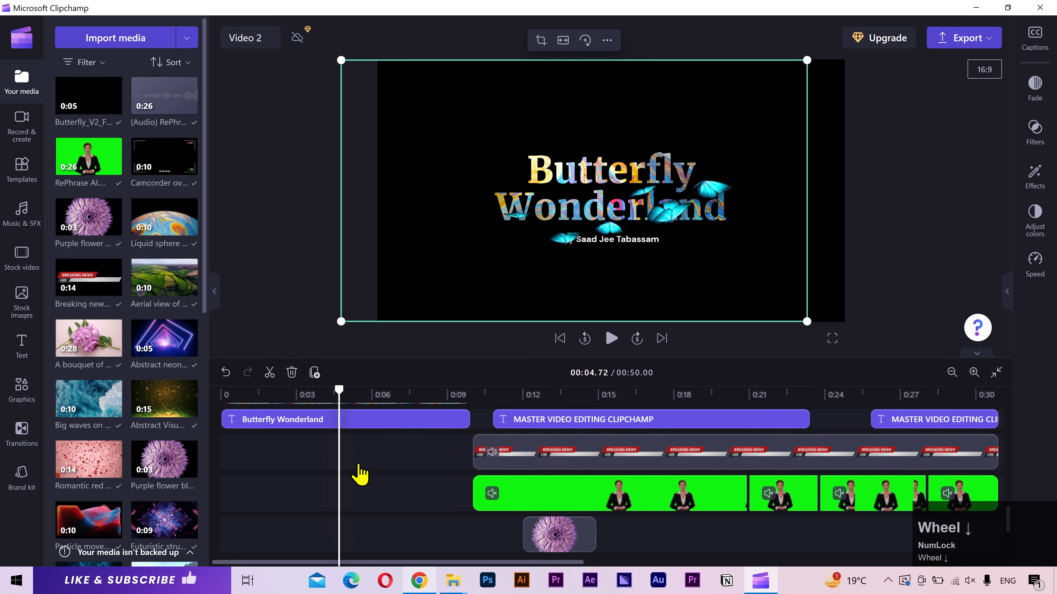
scroll(358, 466, "down", 3)
scroll(360, 466, "up", 1)
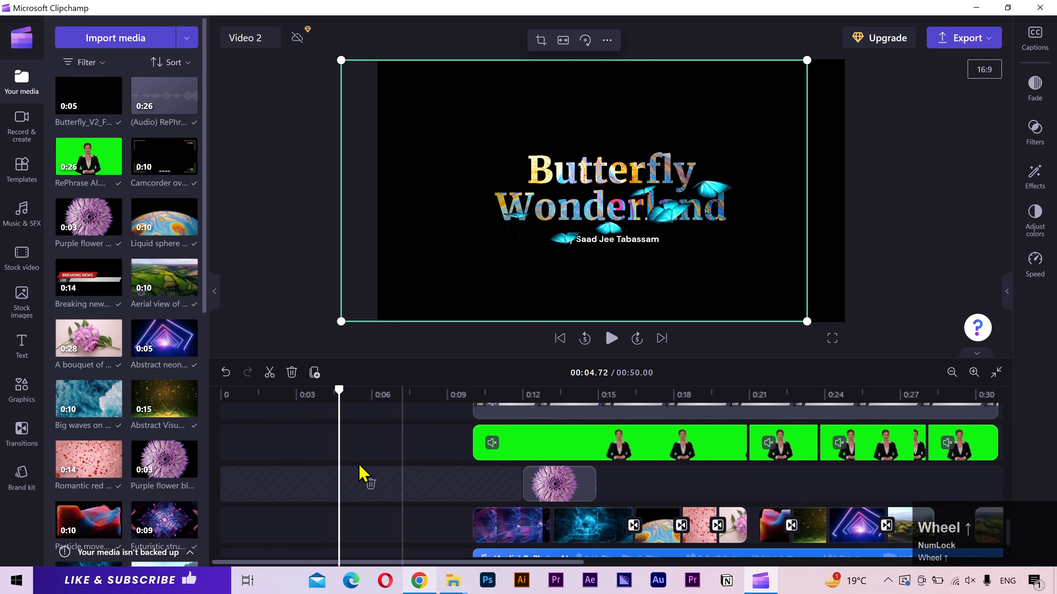
scroll(360, 474, "up", 3)
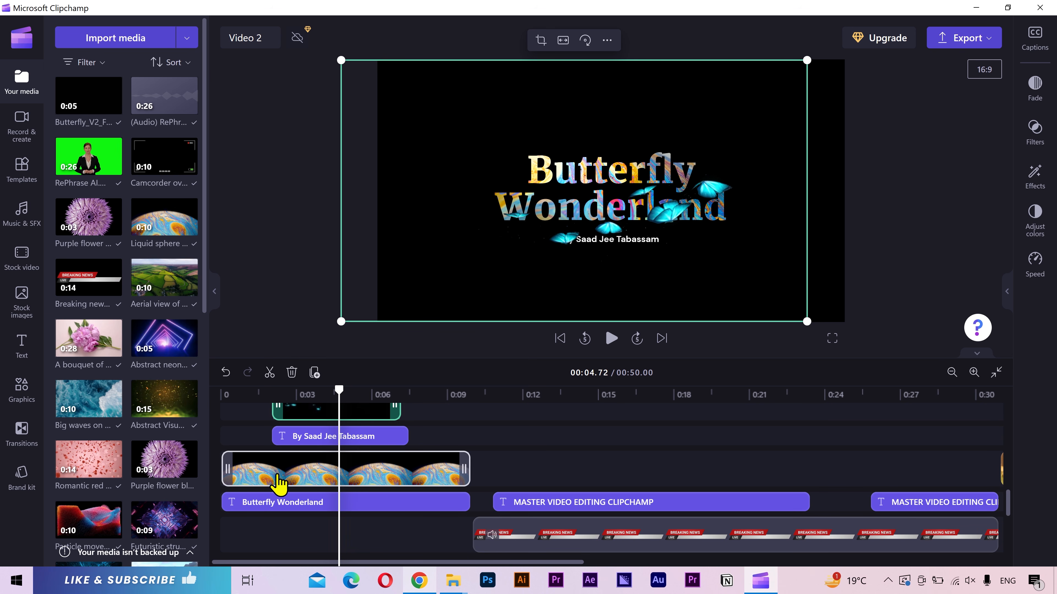
scroll(278, 484, "down", 3)
scroll(278, 484, "down", 1)
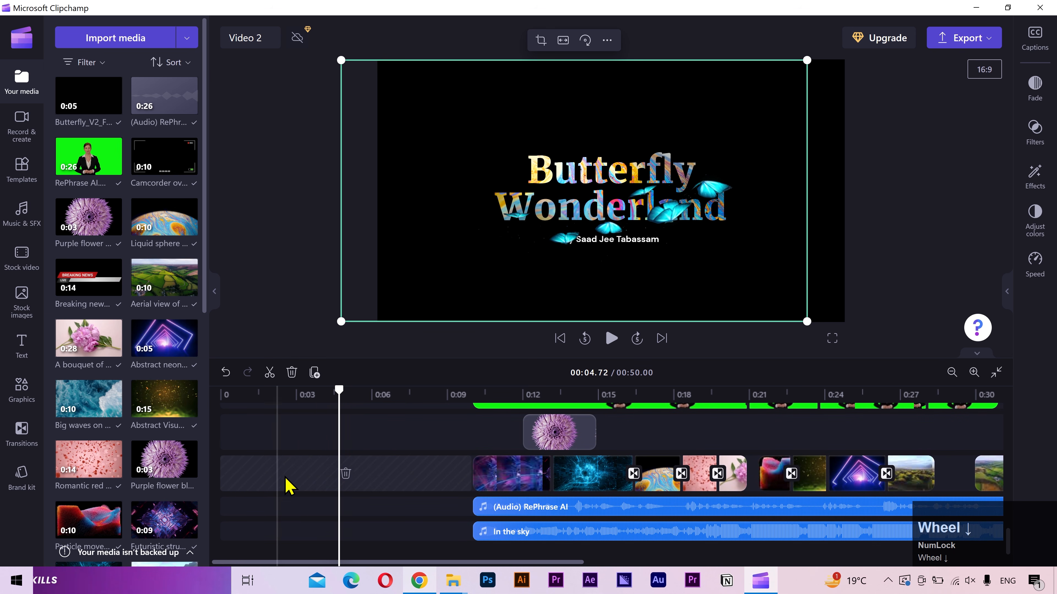
left_click(528, 535)
left_click_drag(528, 535, 331, 532)
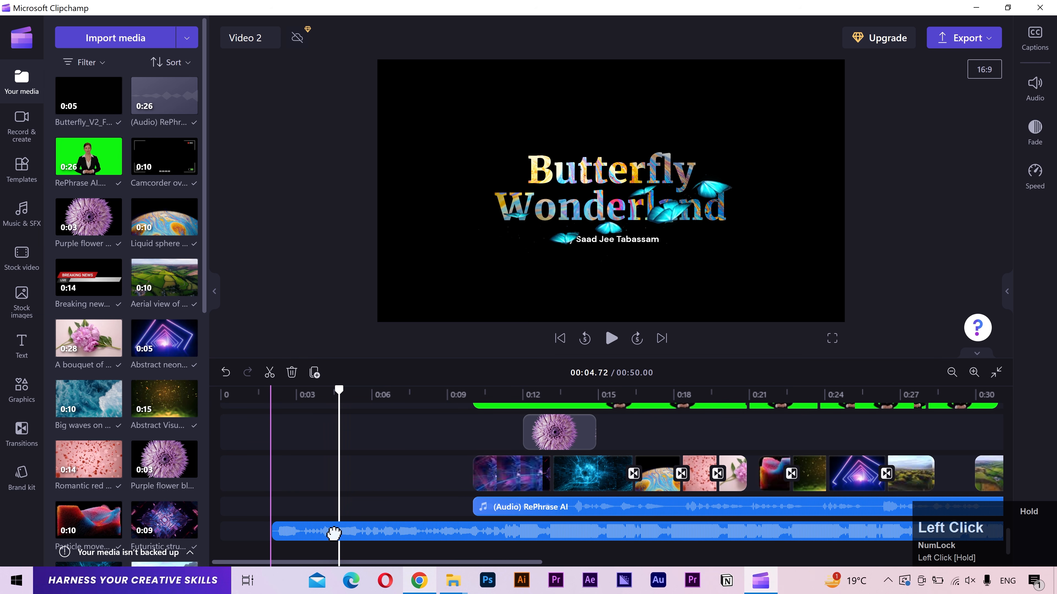
left_click_drag(334, 533, 334, 533)
left_click_drag(515, 540, 483, 532)
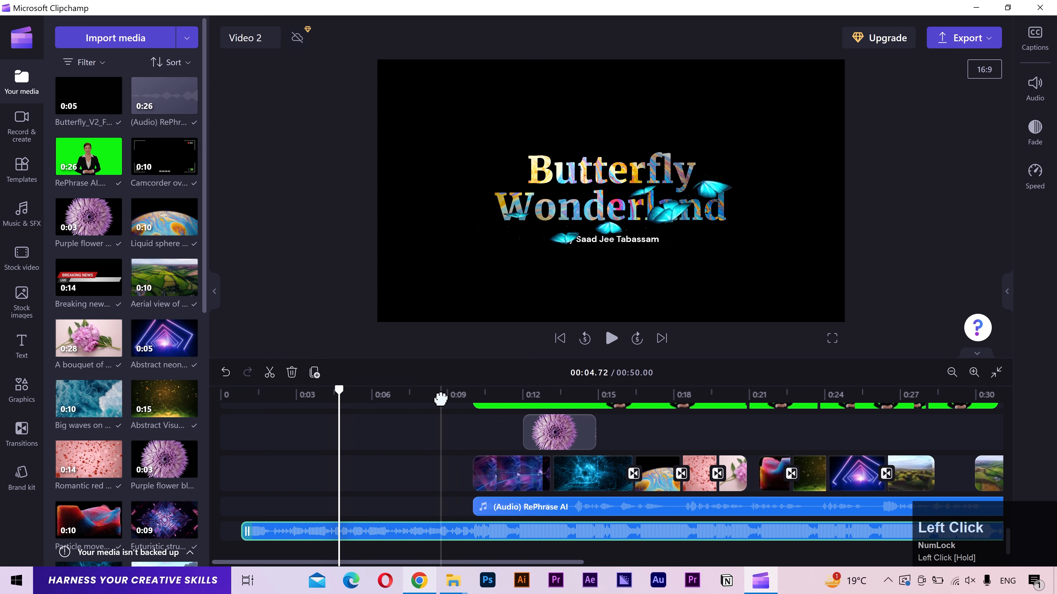
- Fine-tune the "In the sky" music clip to start at about 1 second and play the intro into the news segment
left_click(441, 396)
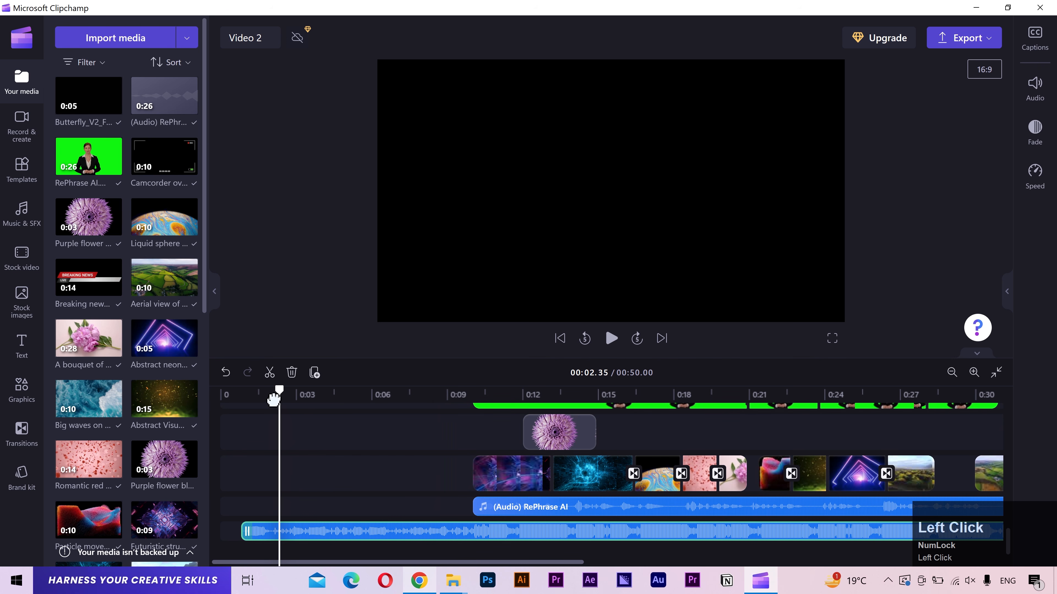
left_click_drag(273, 400, 228, 392)
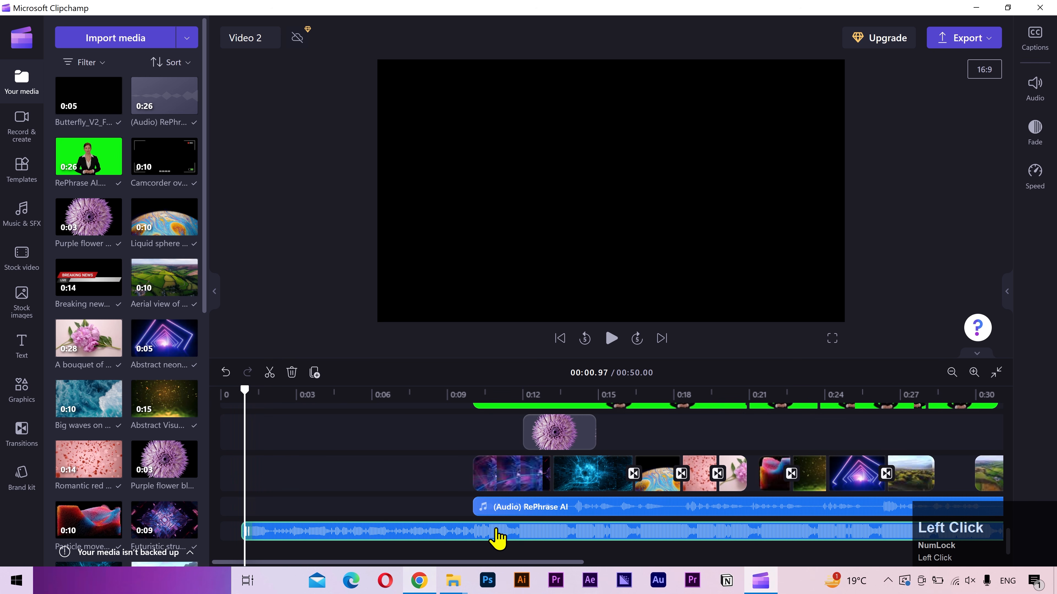
left_click_drag(497, 531, 503, 536)
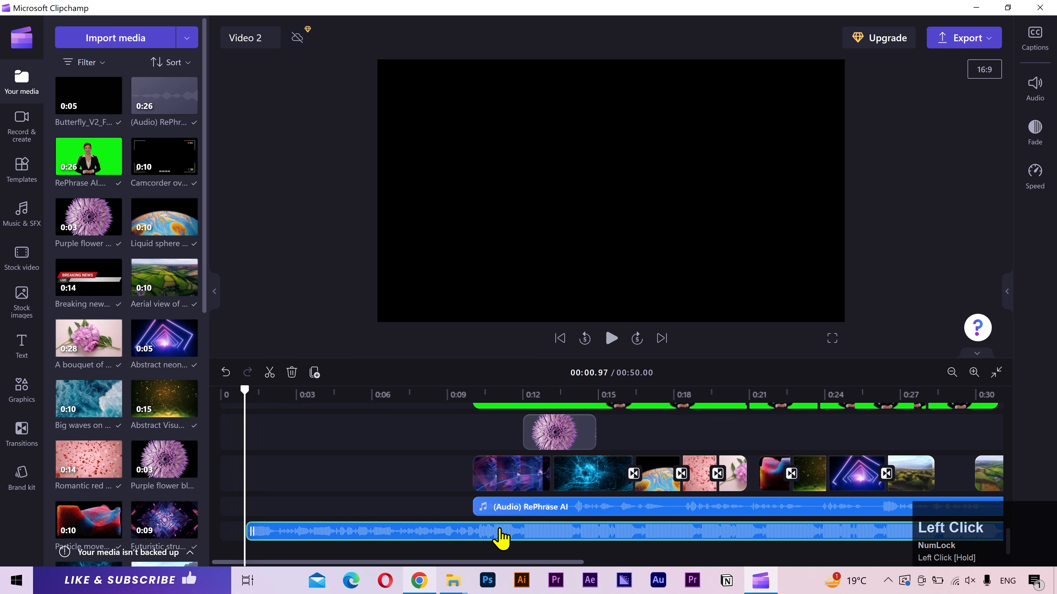
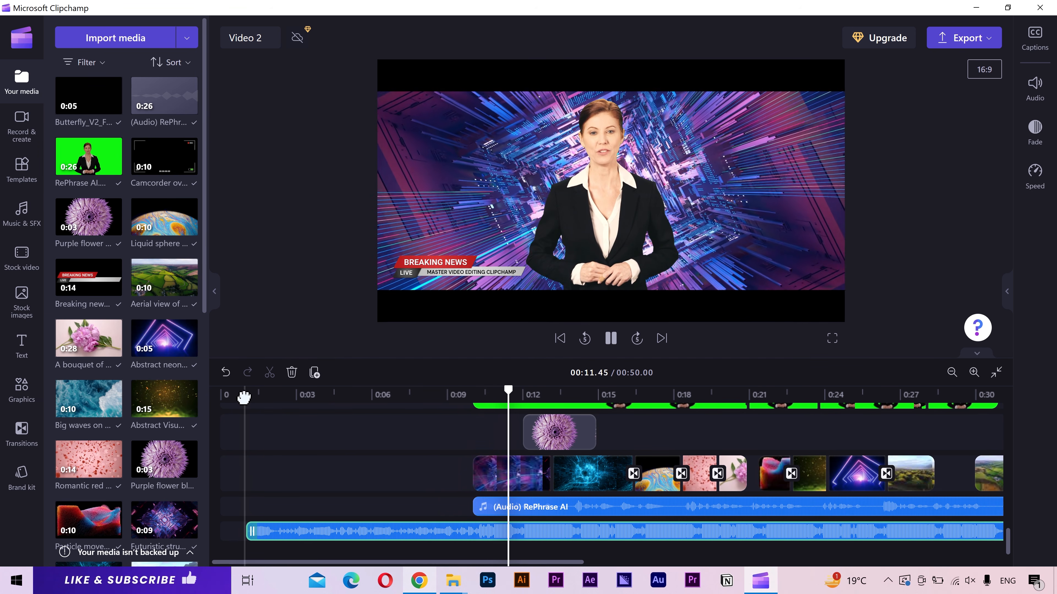
left_click(244, 397)
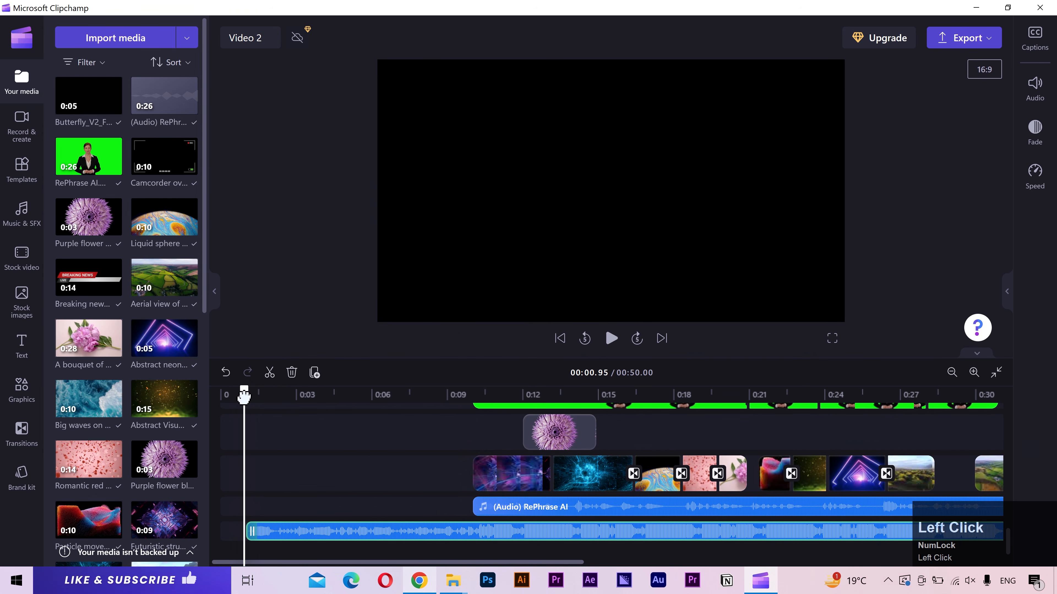
- Move the butterfly clip earlier on its track so it starts at 1.5 seconds, just before the creator credit
scroll(258, 424, "up", 5)
scroll(259, 425, "up", 3)
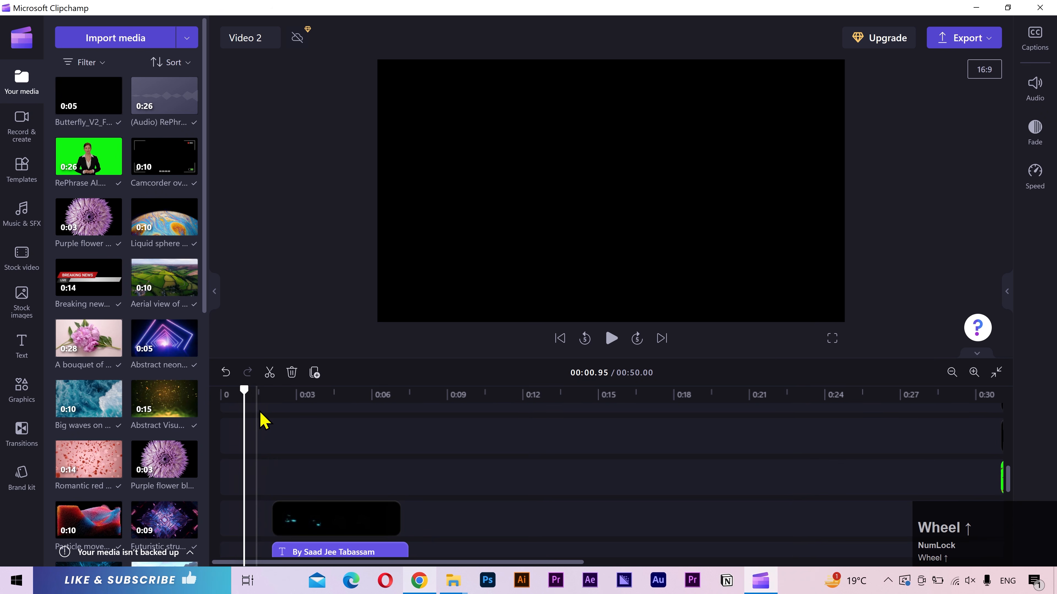
left_click(265, 395)
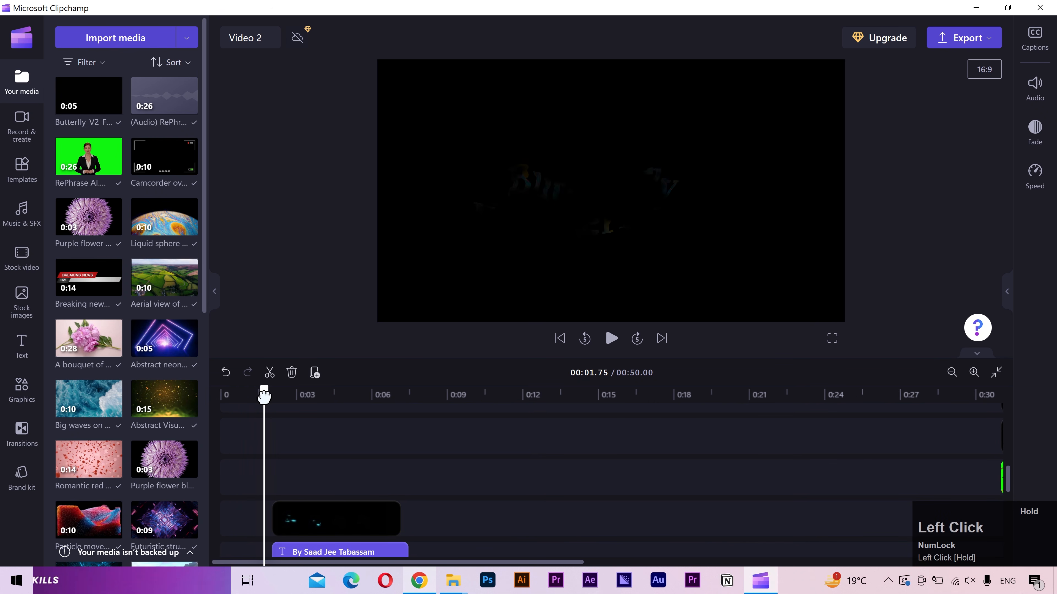
left_click_drag(264, 396, 258, 396)
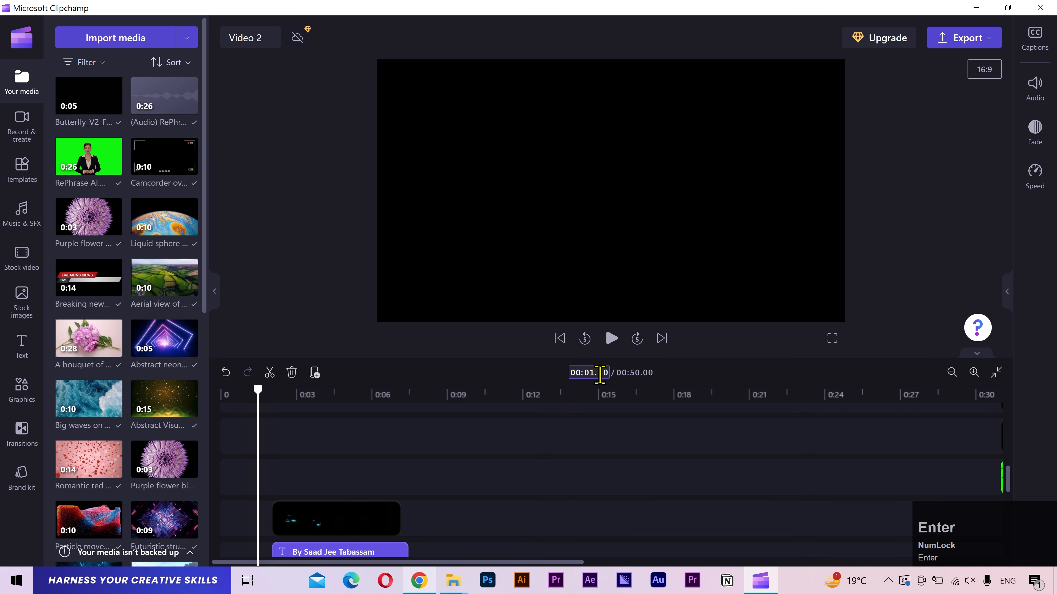
scroll(314, 472, "down", 2)
left_click_drag(314, 472, 311, 459)
scroll(289, 467, "down", 3)
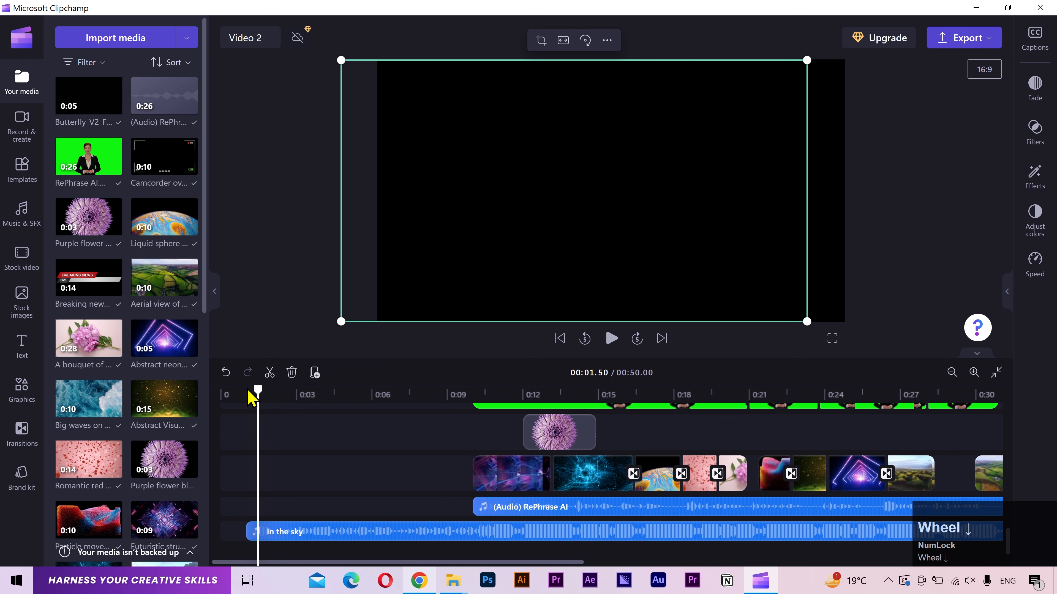
- Set the "In the sky" music clip's fade-in to 0.7 seconds
left_click(287, 541)
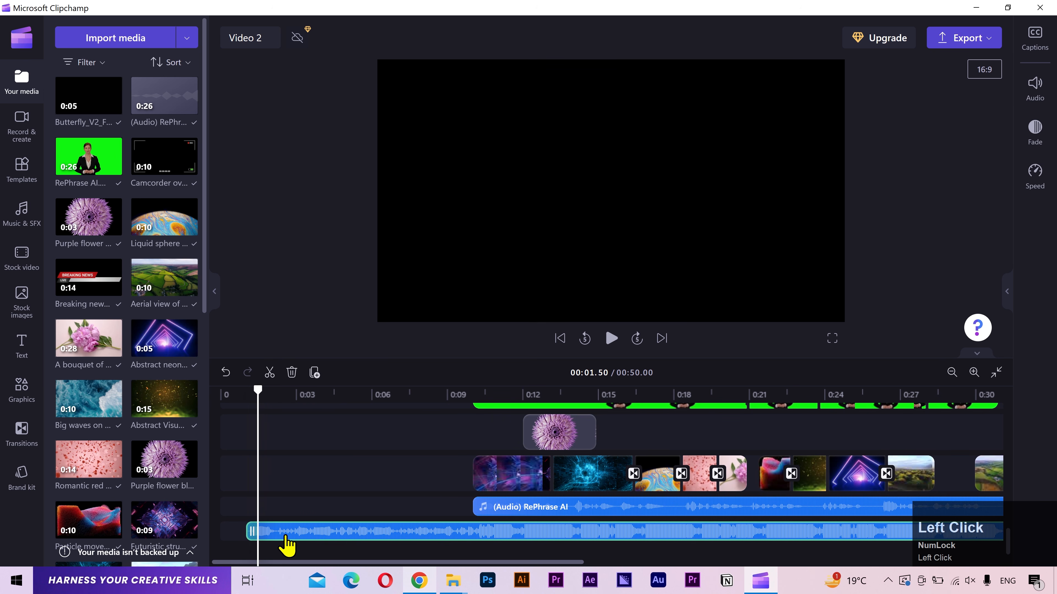
left_click(1035, 85)
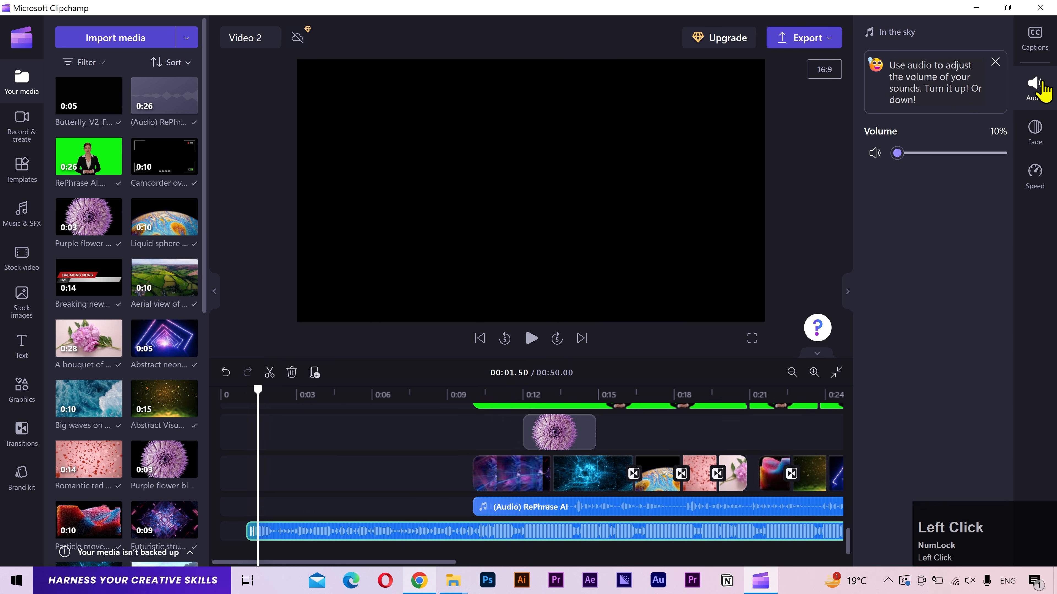
left_click(1036, 127)
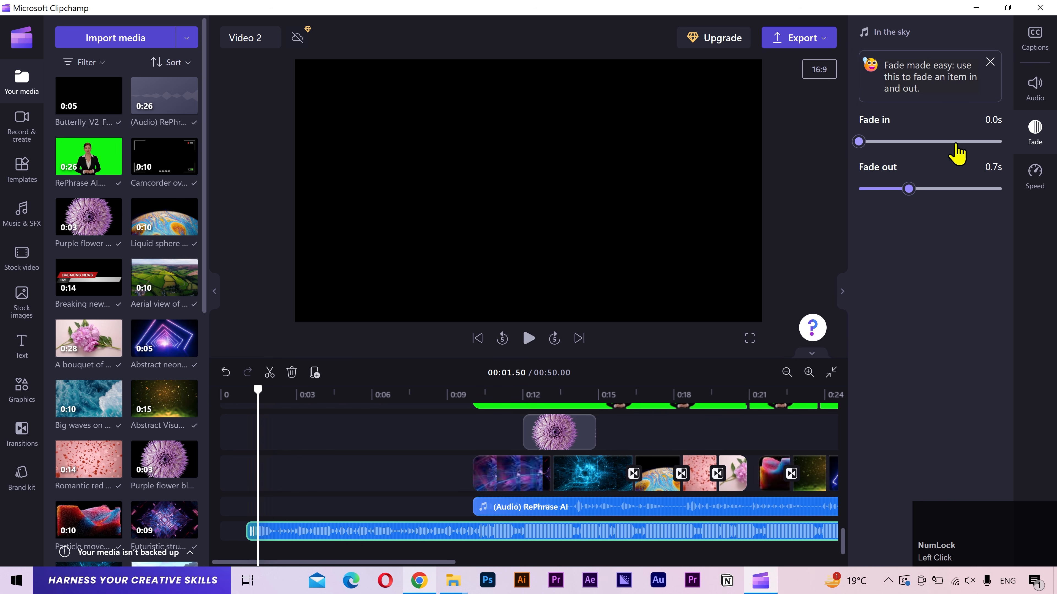
left_click(910, 142)
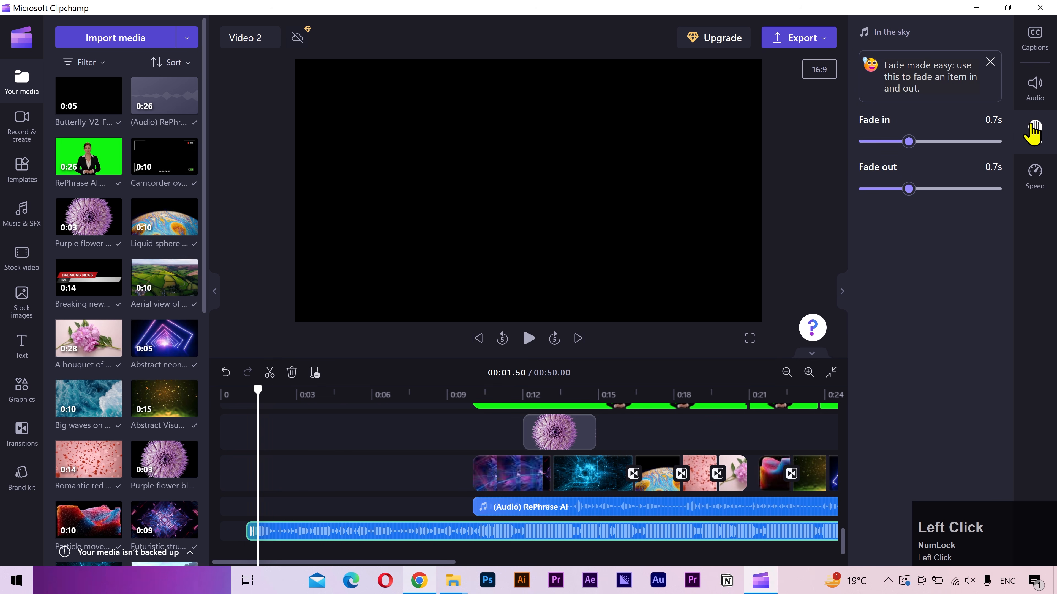
left_click(1035, 127)
- Extend the end of the "In the sky" music clip to the end of the video at 50 seconds
left_click_drag(470, 562, 768, 547)
scroll(719, 460, "up", 10)
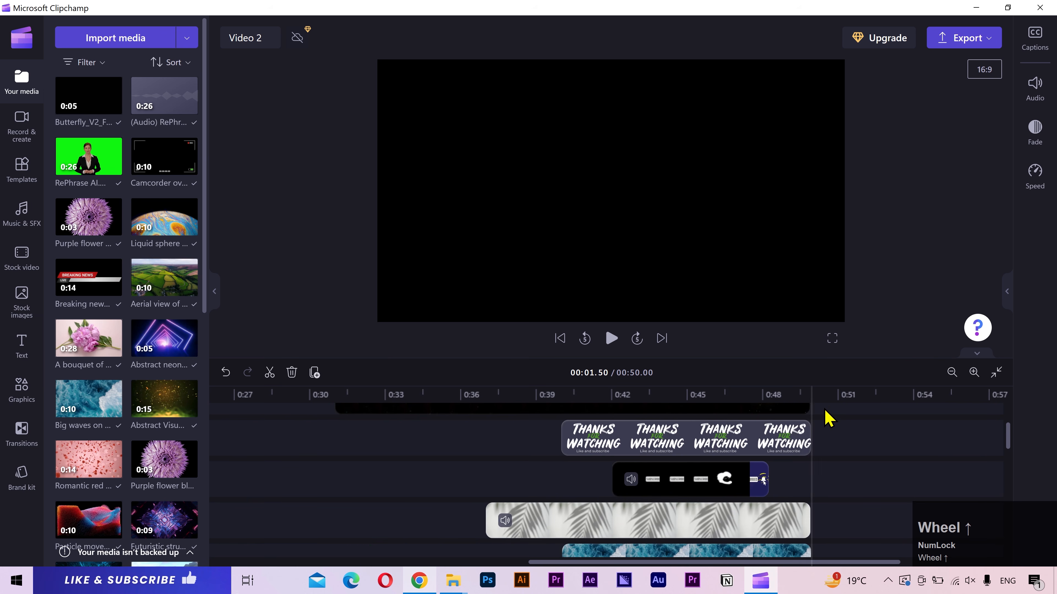
left_click(824, 394)
scroll(823, 491, "down", 10)
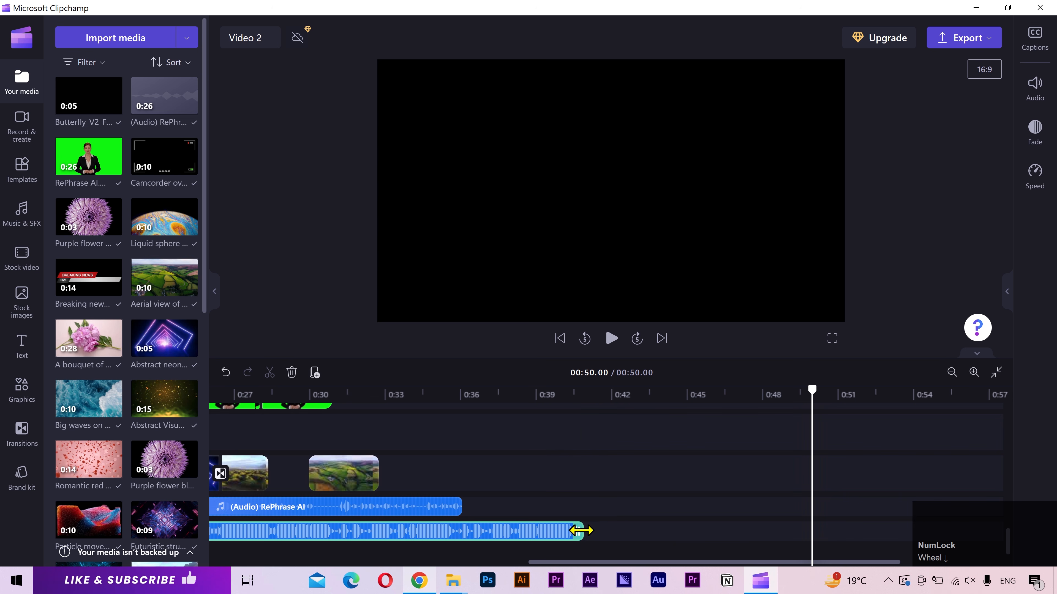
left_click_drag(581, 530, 628, 527)
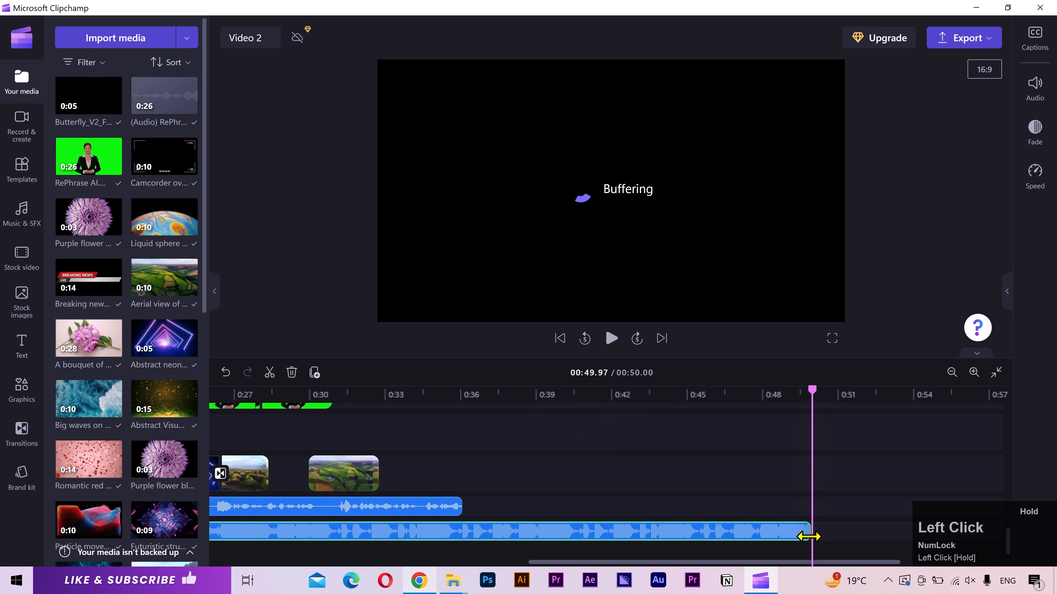
- Play the intro from the start to check the butterfly timing and the music fade-in
left_click_drag(780, 562, 347, 547)
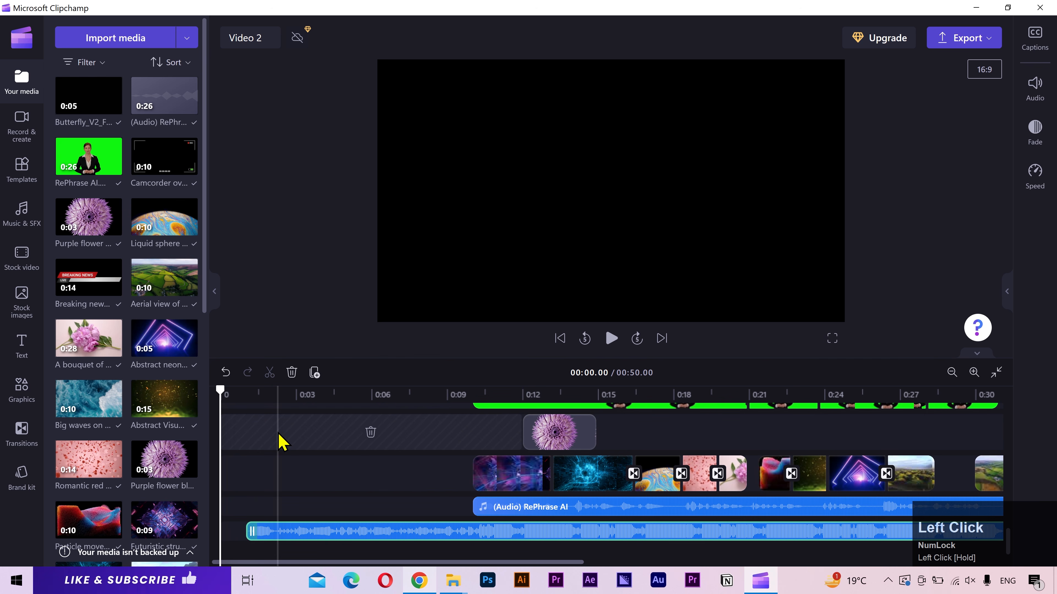
scroll(278, 441, "up", 5)
scroll(278, 432, "up", 2)
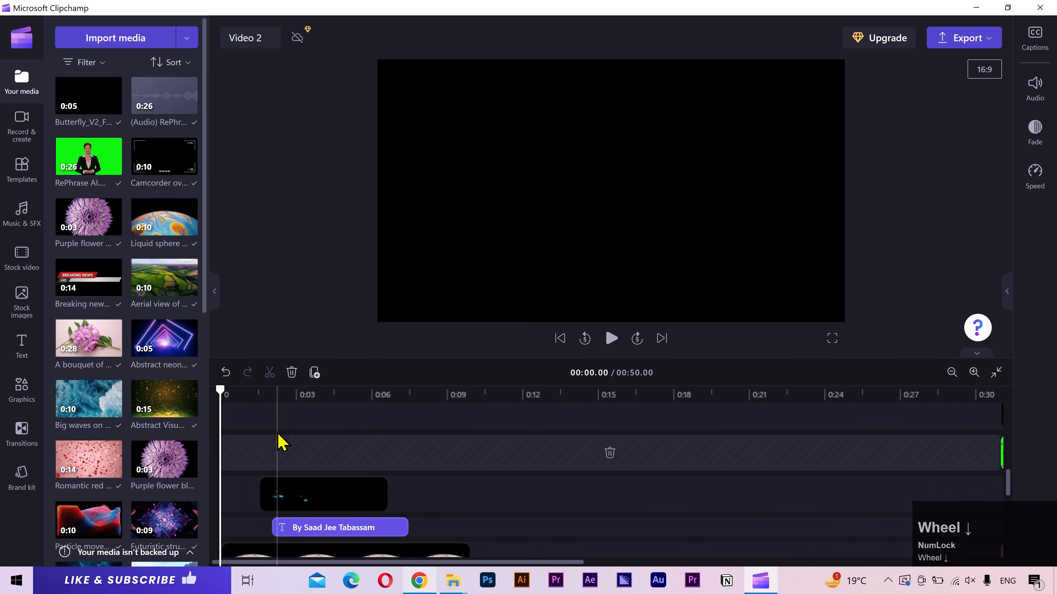
left_click(277, 442)
key("space")
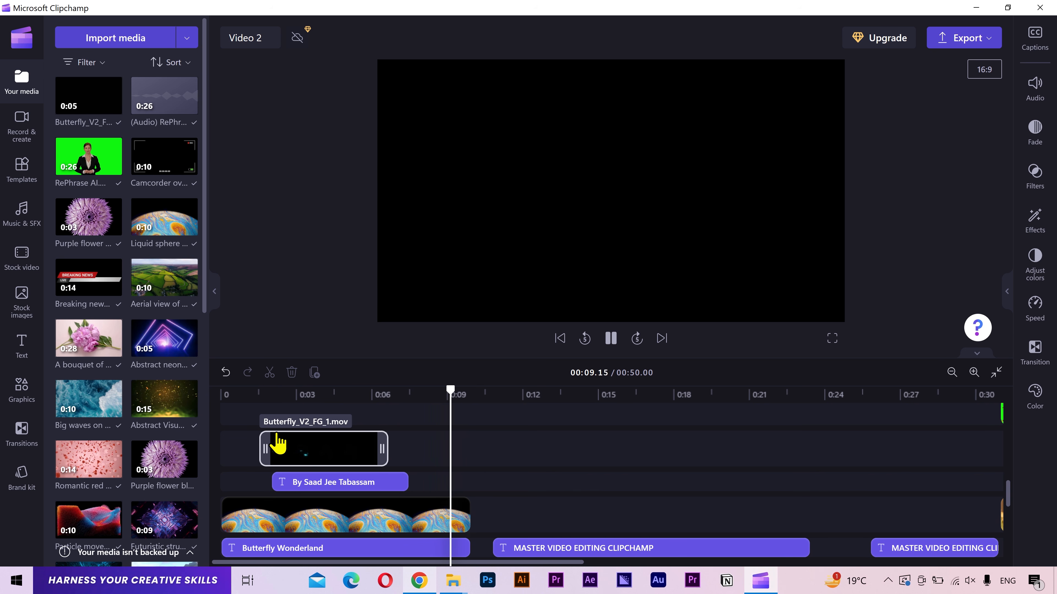
key("space")
- Split the "In the sky" music clip at 10 seconds, where the news segment begins
scroll(291, 479, "down", 8)
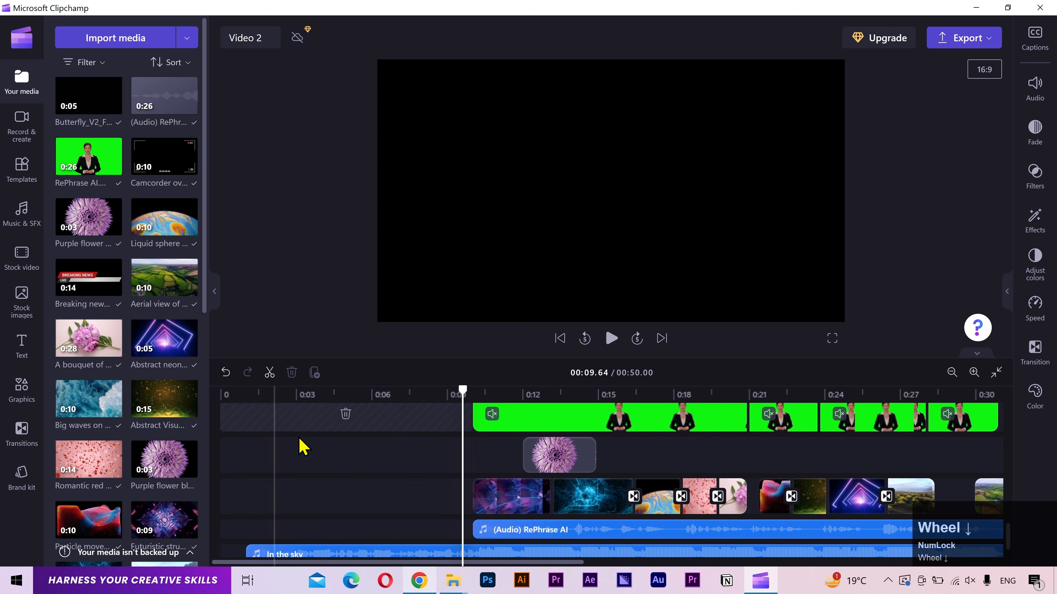
left_click(312, 535)
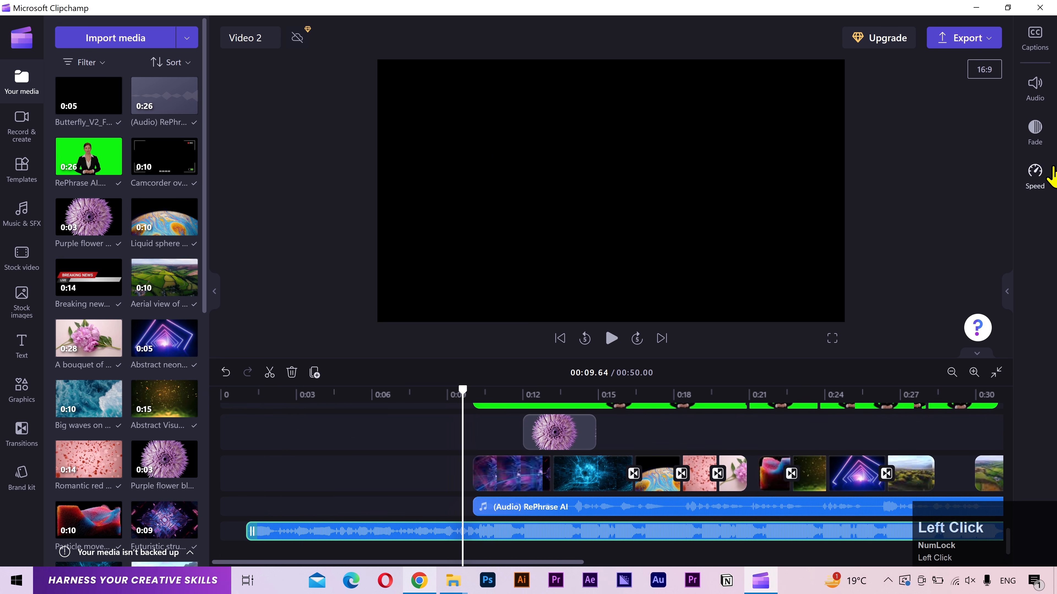
left_click(1037, 97)
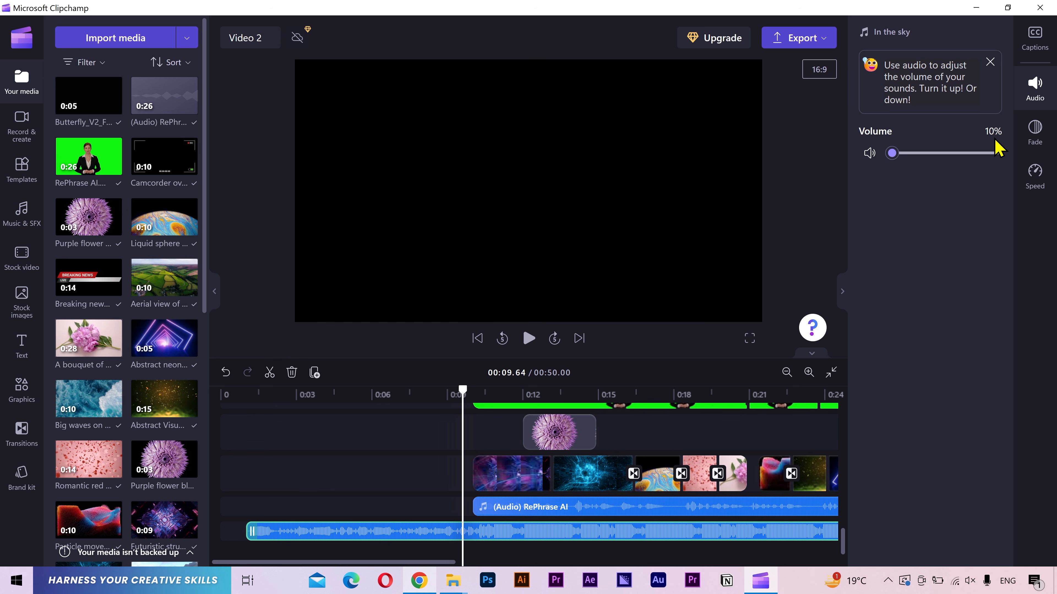
left_click_drag(463, 391, 473, 392)
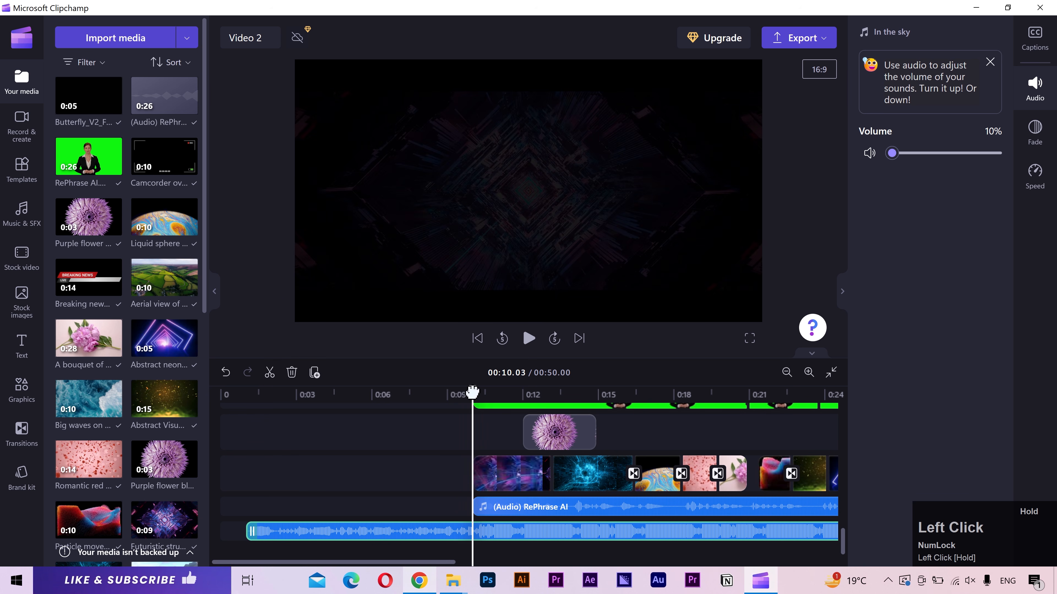
key("Return")
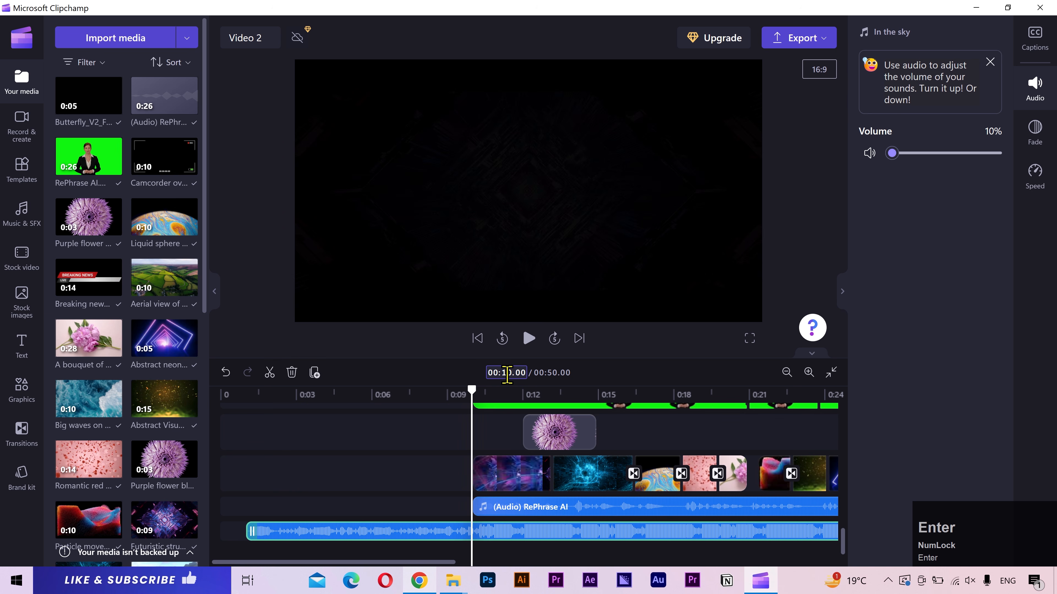
left_click(444, 538)
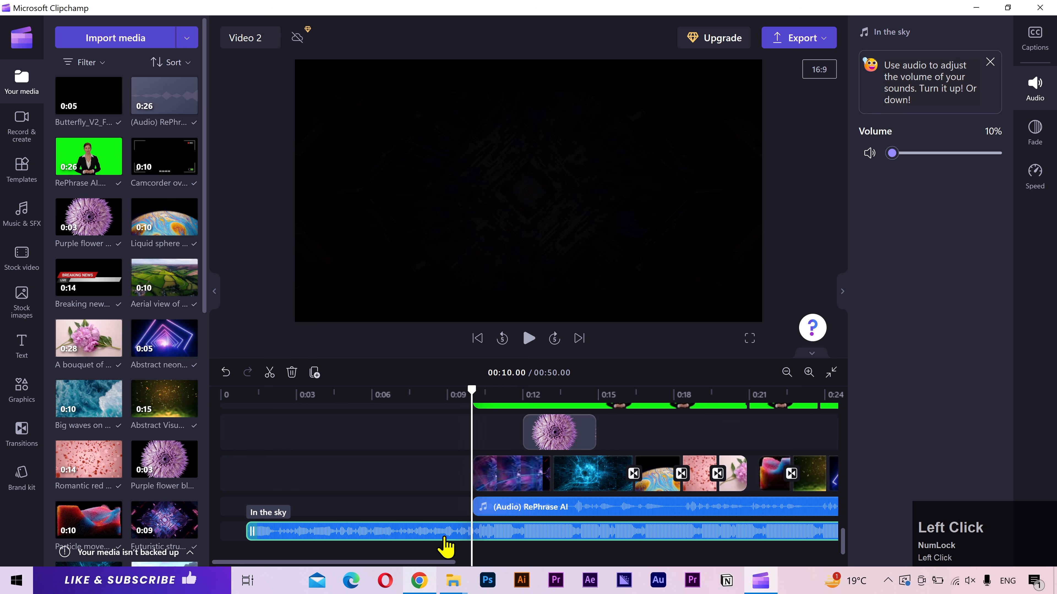
left_click(386, 537)
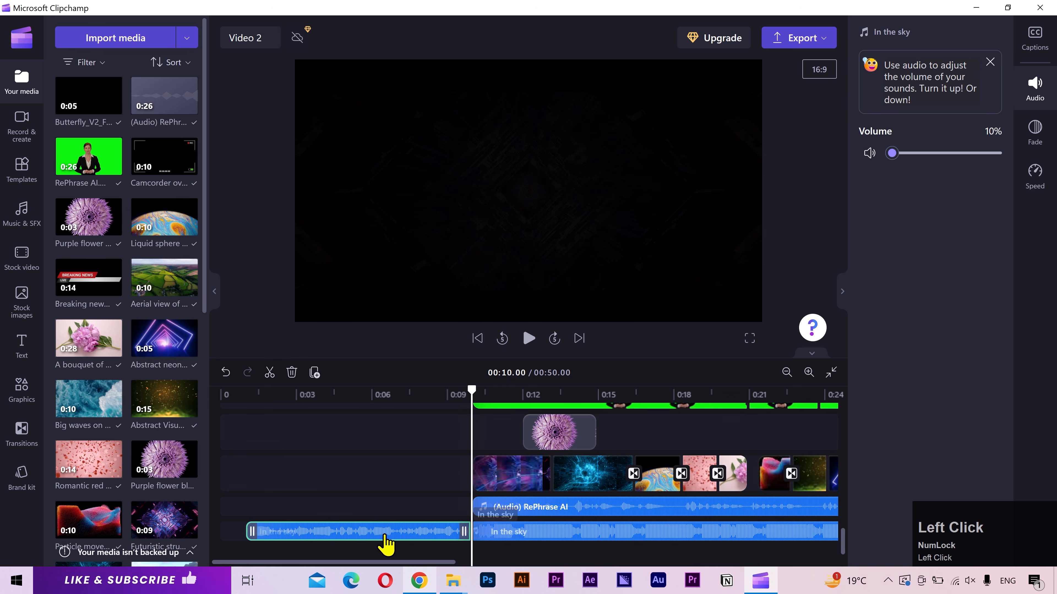
- Place the intro part of the music on its own track and extend its end to 11 seconds
mouse_move(385, 536)
left_mouse_down()
mouse_move(383, 524)
mouse_move(385, 537)
left_mouse_up()
scroll(384, 537, "down", 1)
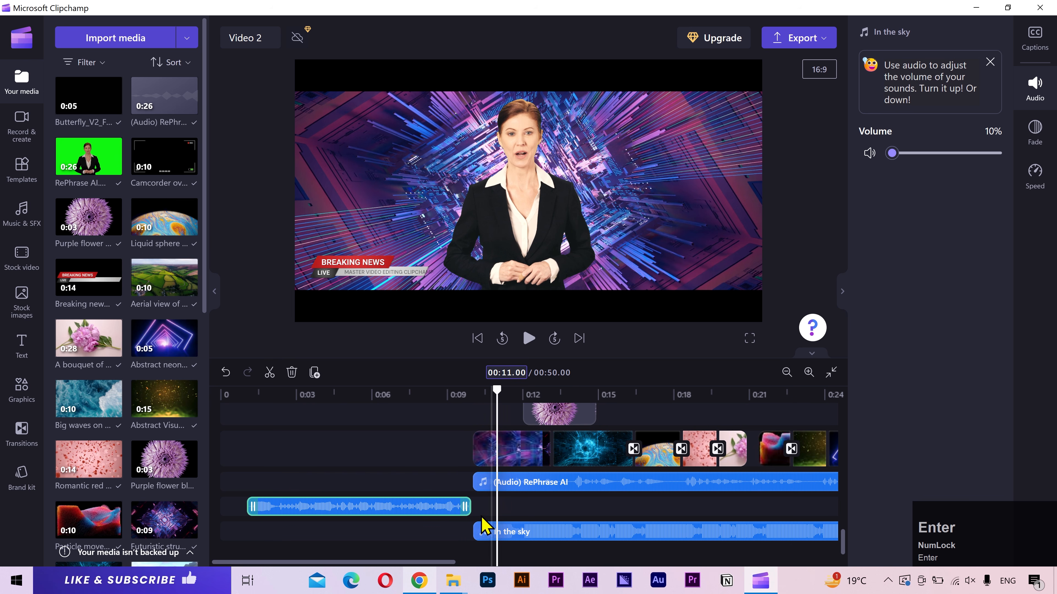
left_click_drag(468, 506, 489, 506)
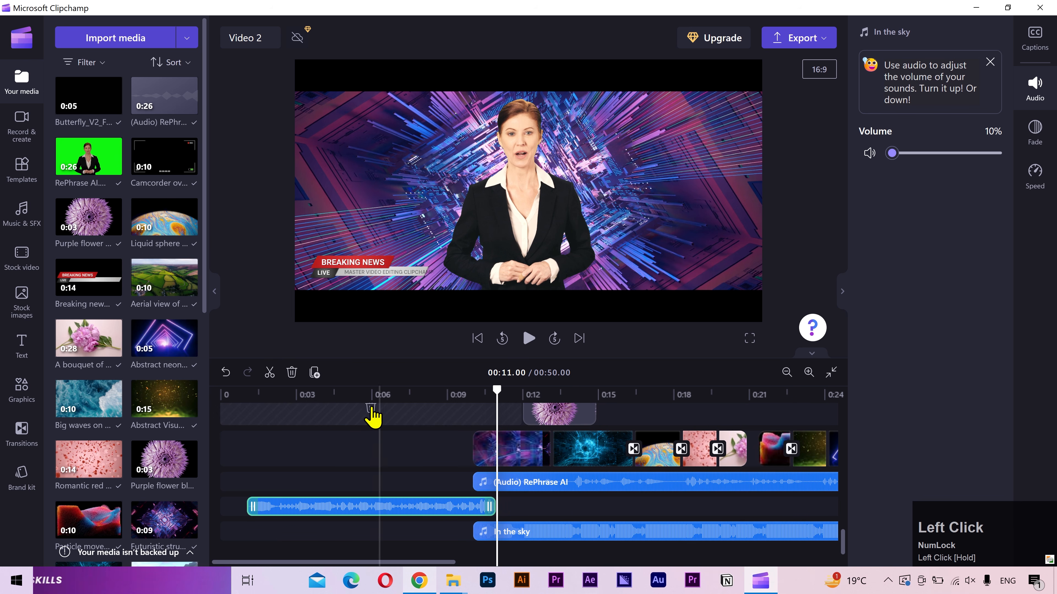
- Set the intro music clip's volume to 50% and its fade-out to 1.0 second
left_click(370, 395)
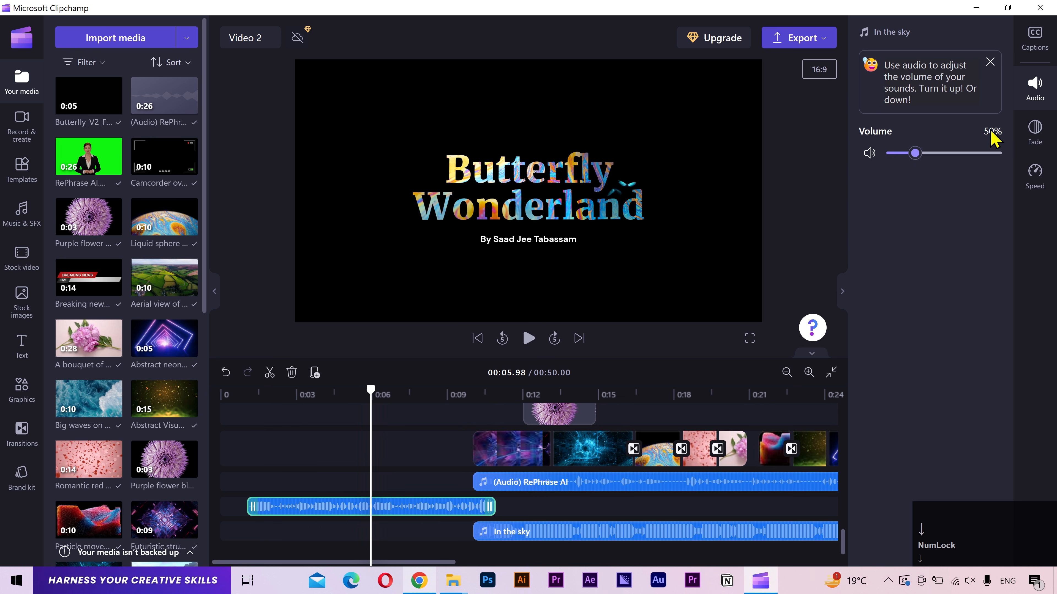
left_click(1030, 138)
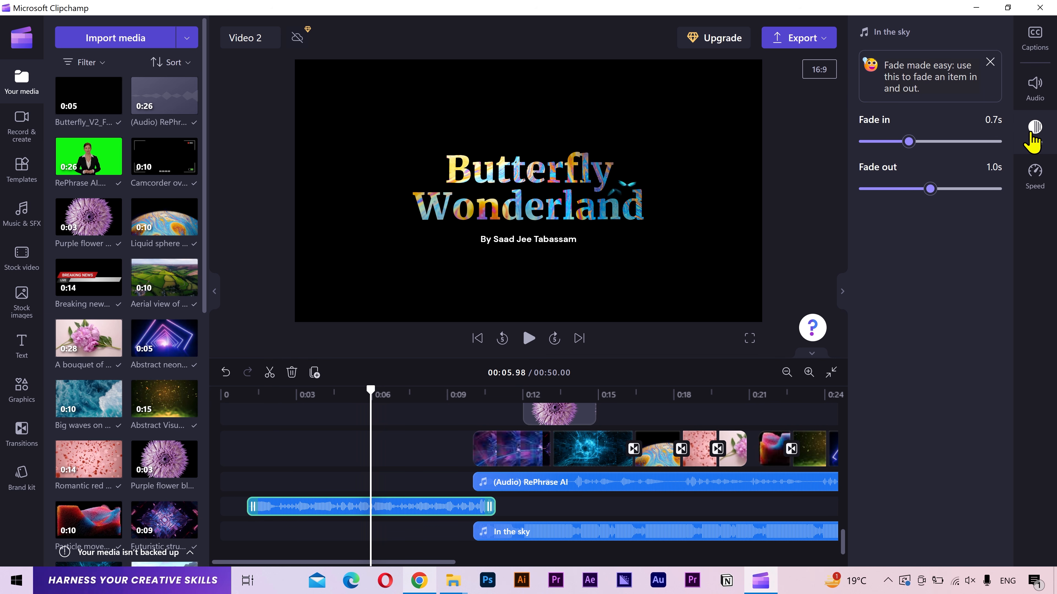
left_click(1033, 134)
- Hide the media library and play the video from the start to check the music change into the news segment
left_click(220, 296)
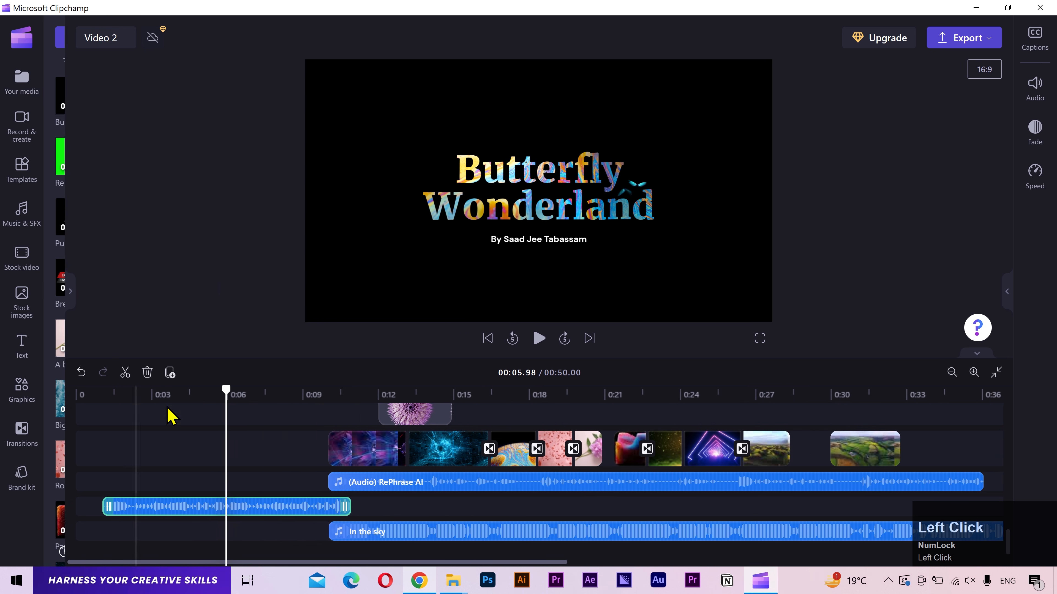
left_click_drag(95, 394, 47, 394)
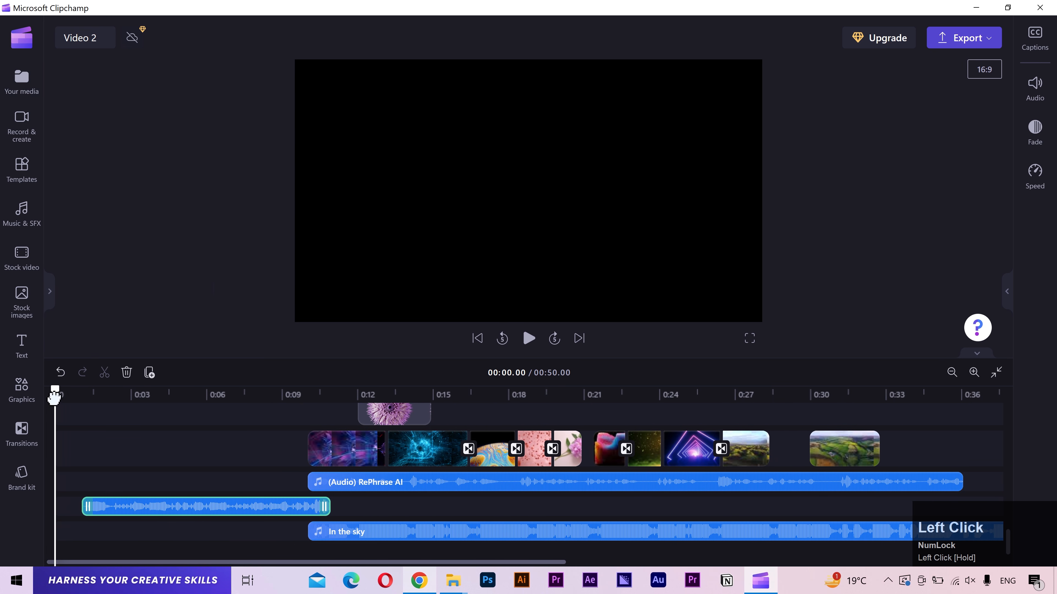
key("space")
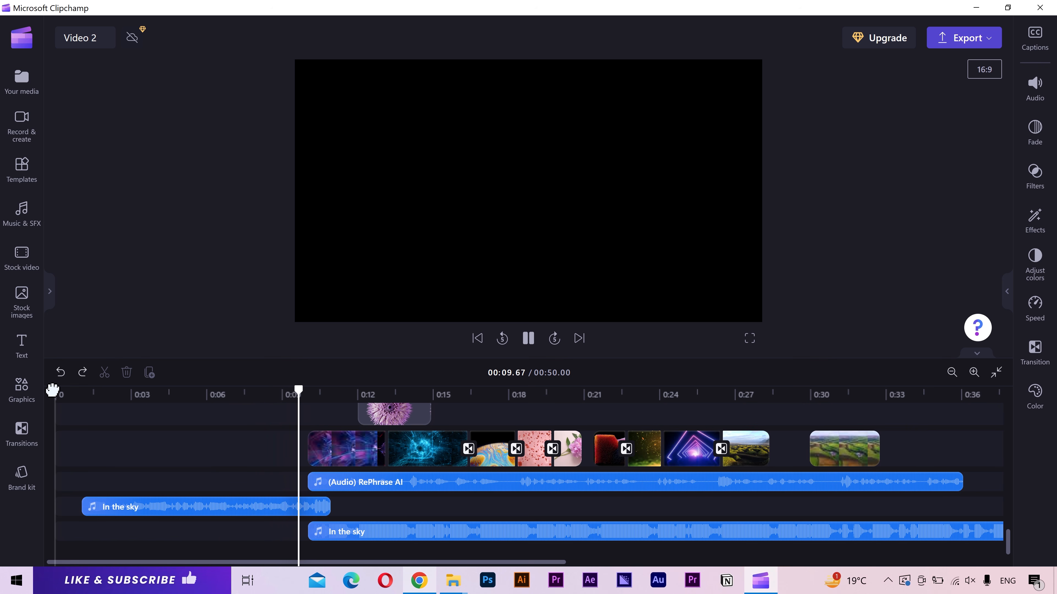
key("space")
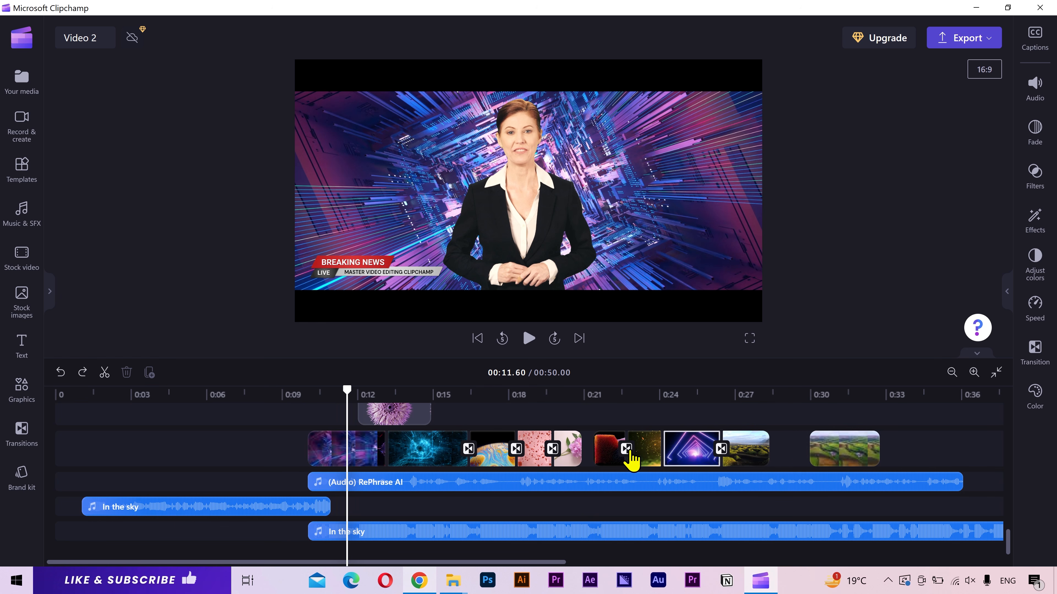
- Play short stretches of the news segment from about 21 and 28 seconds to check the background clips
left_click(574, 396)
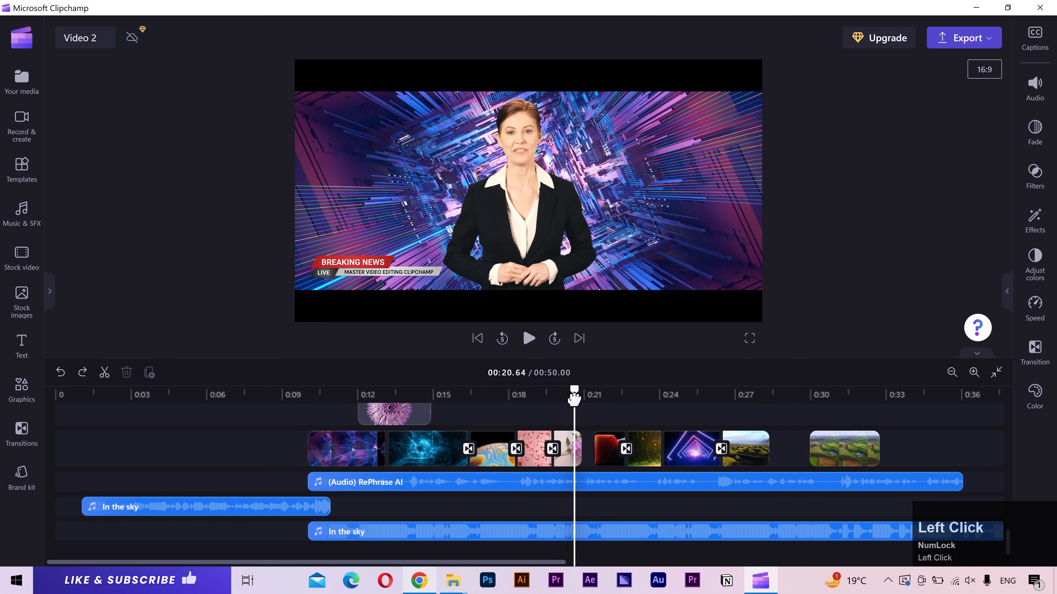
key("space")
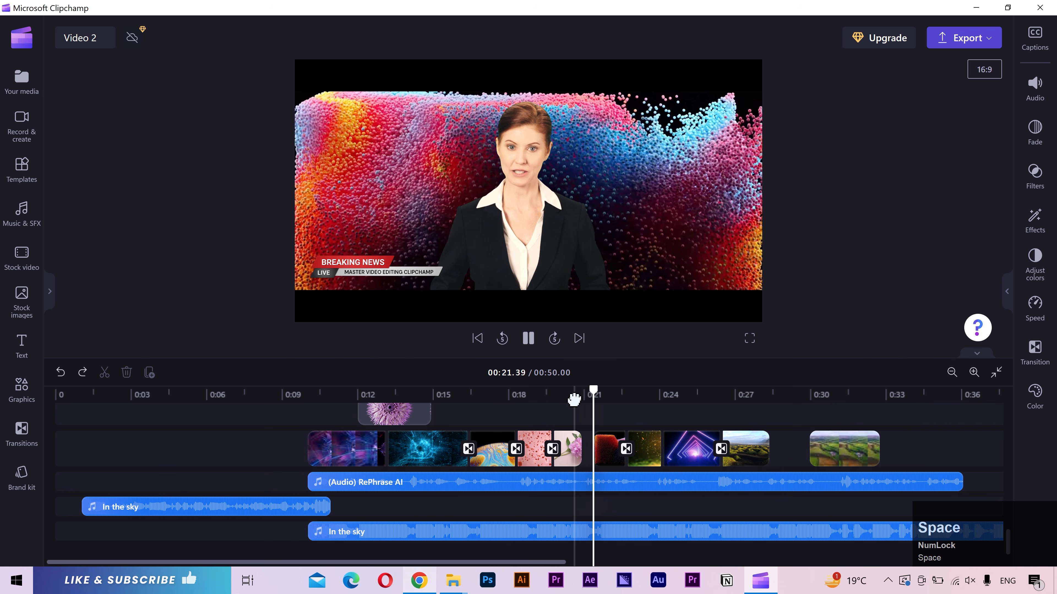
key("space")
left_click(757, 394)
key("space")
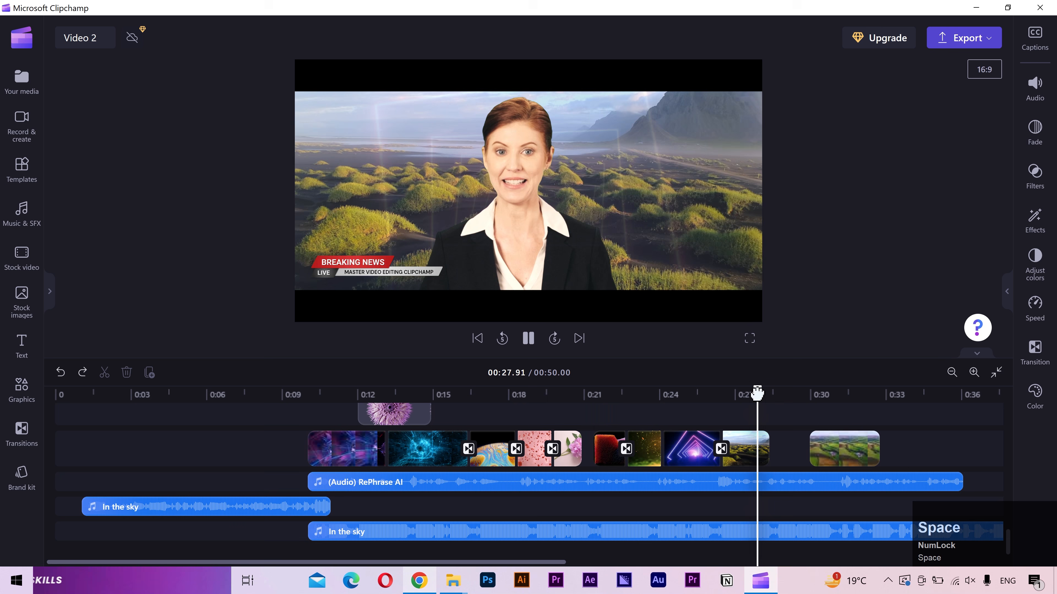
key("space")
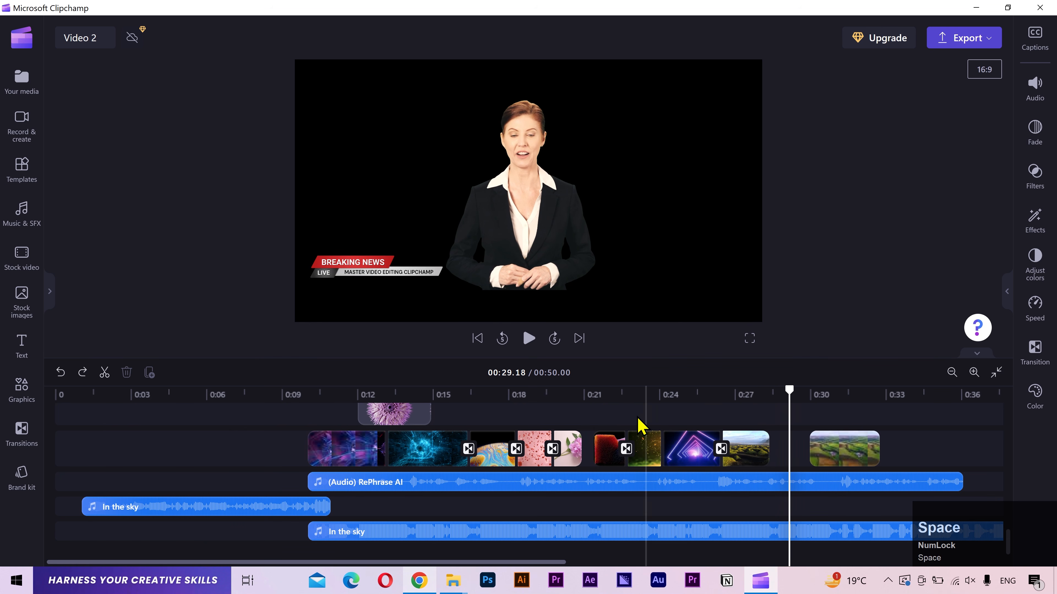
- Delete the gap between the pink flower and particle background clips at about 21 seconds
right_click(589, 445)
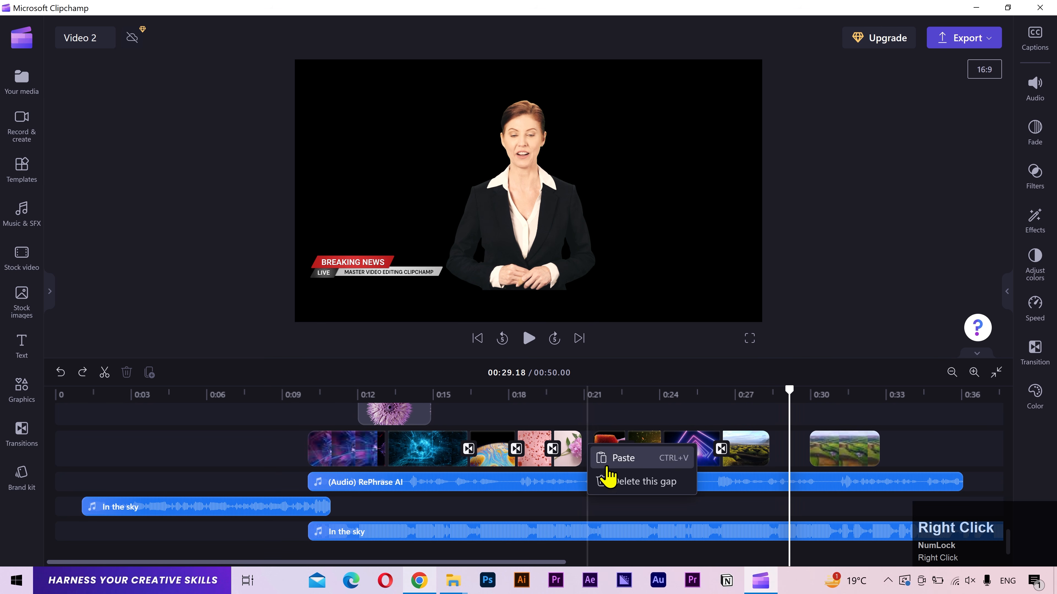
left_click(625, 485)
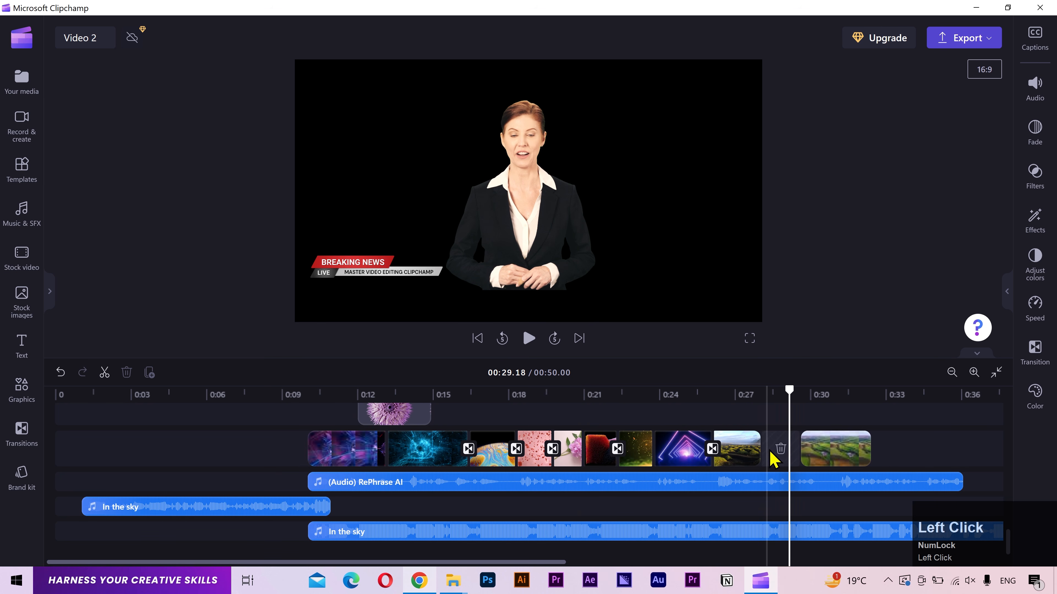
- Delete the gap between the two green landscape background clips at about 28 seconds and return the playhead to the start
left_click(780, 449)
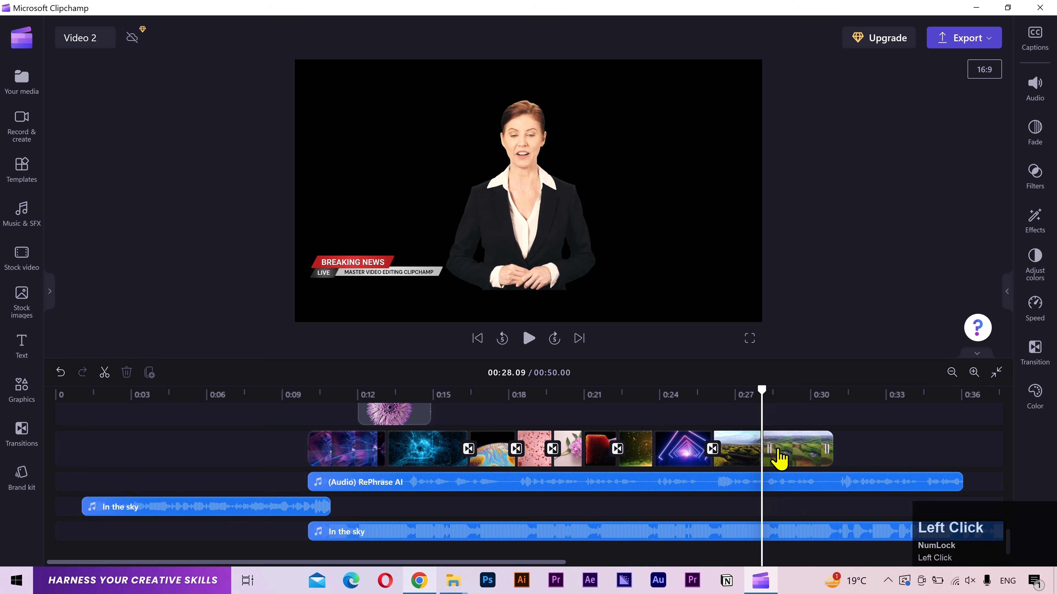
left_click_drag(104, 395, 55, 391)
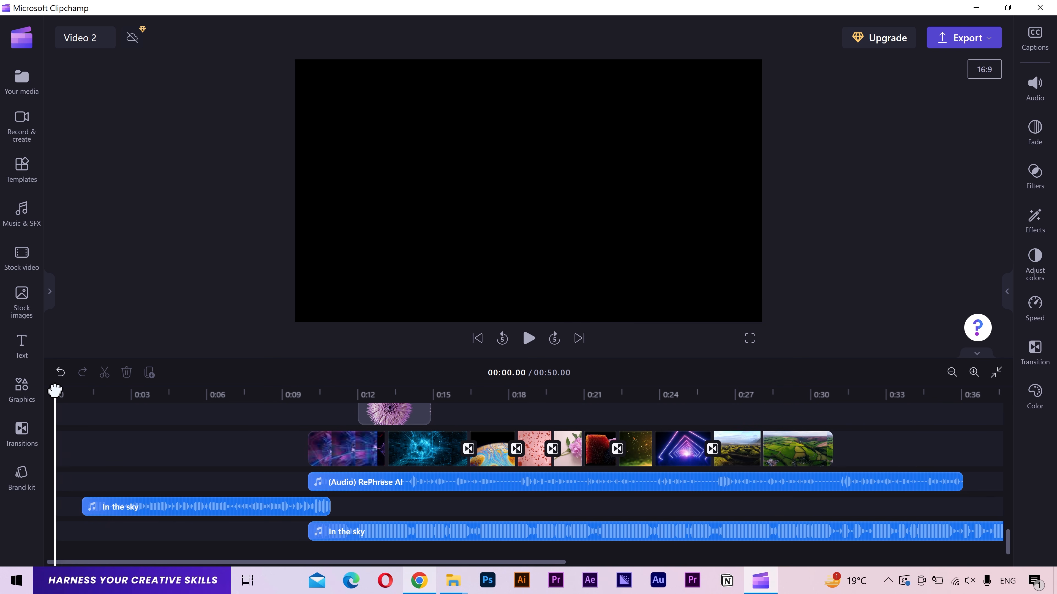
- Select the presenter's narration audio, place the playhead at about 19 seconds and turn on autocaptions
left_click(519, 484)
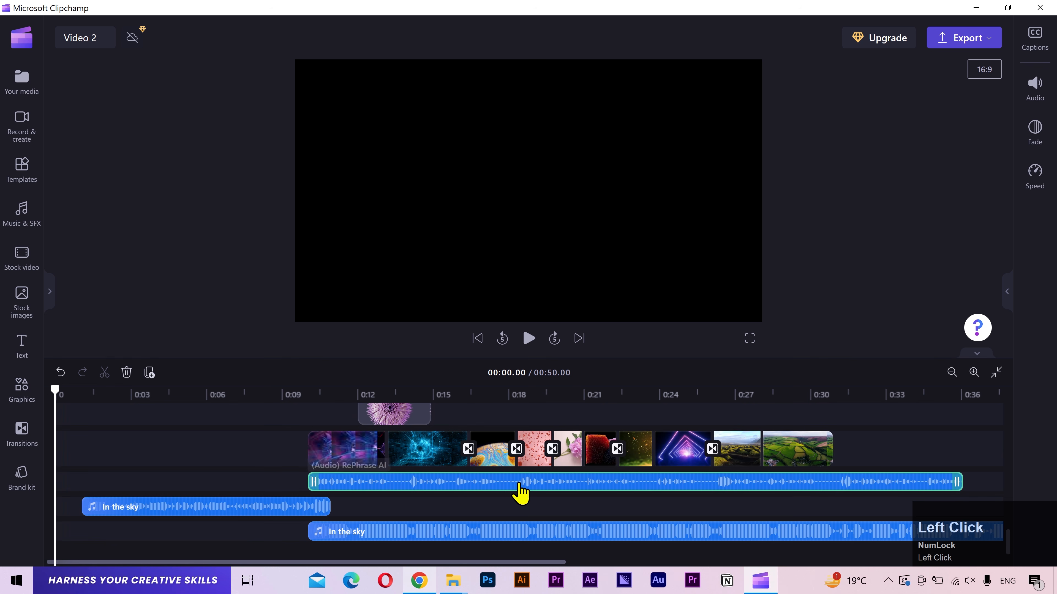
left_click_drag(523, 395, 536, 395)
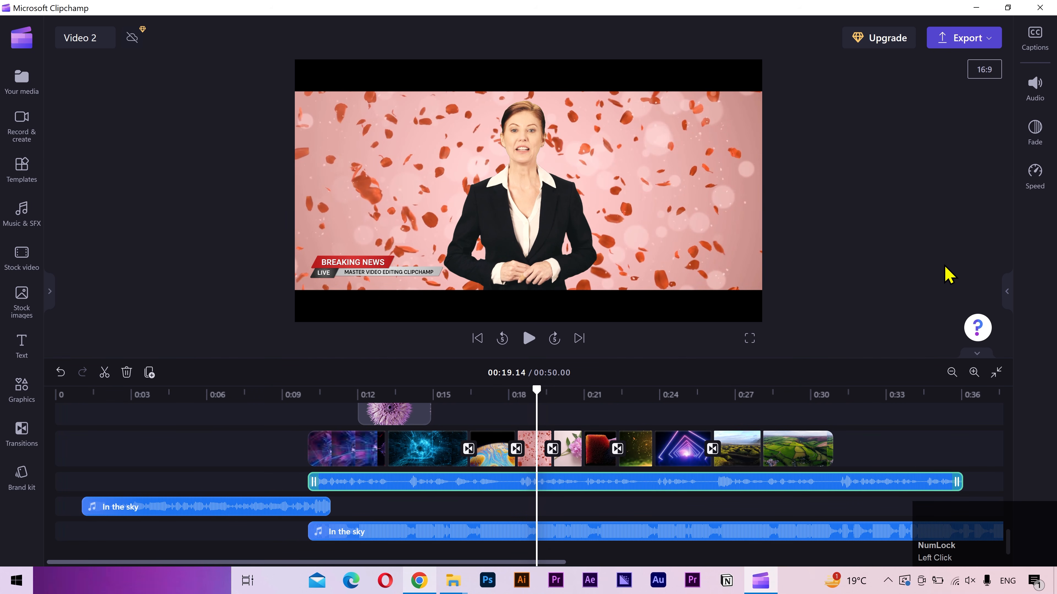
left_click(1035, 37)
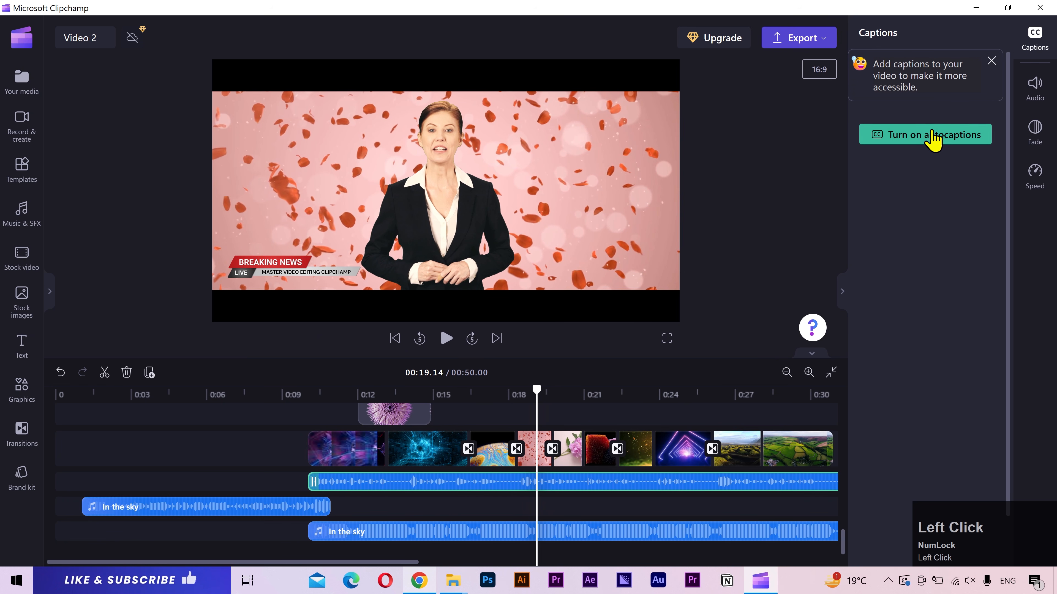
left_click(933, 138)
left_click(381, 378)
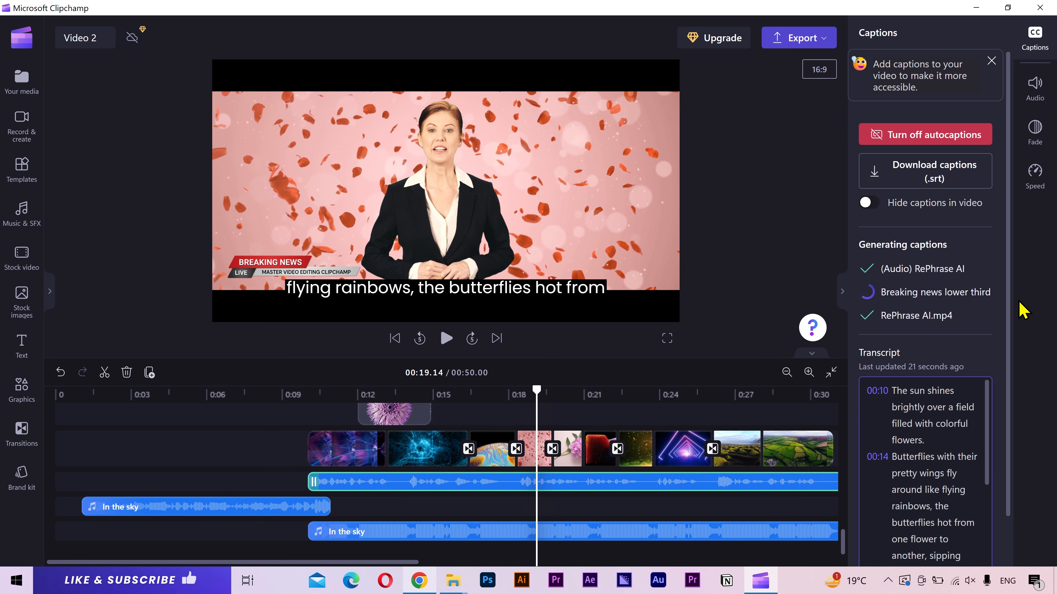
- Read through the generated transcript and check the captions in the preview at about 21, 23 and 24 seconds
scroll(944, 445, "down", 5)
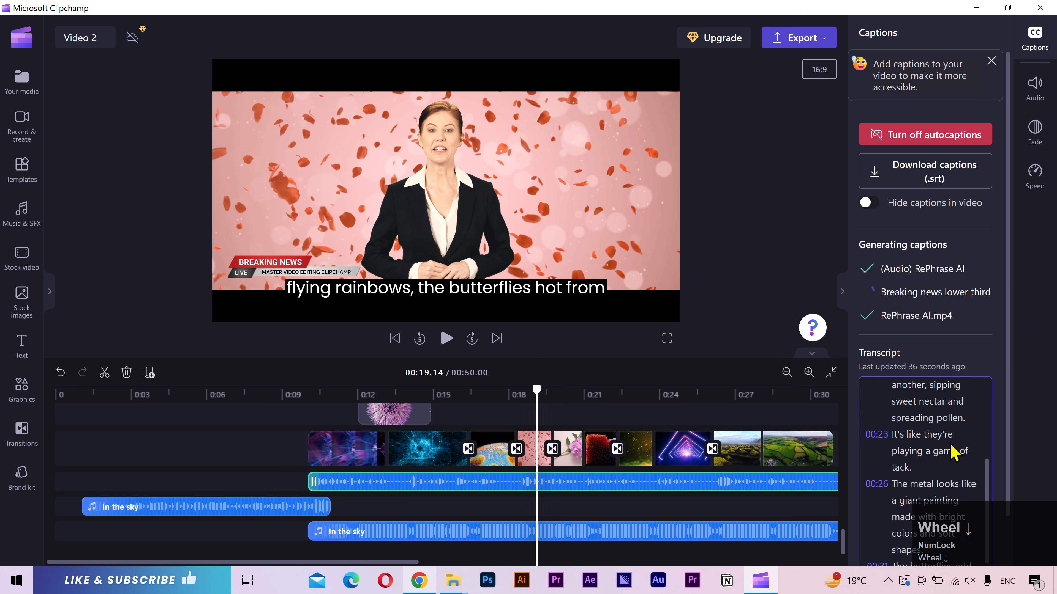
scroll(1003, 444, "down", 2)
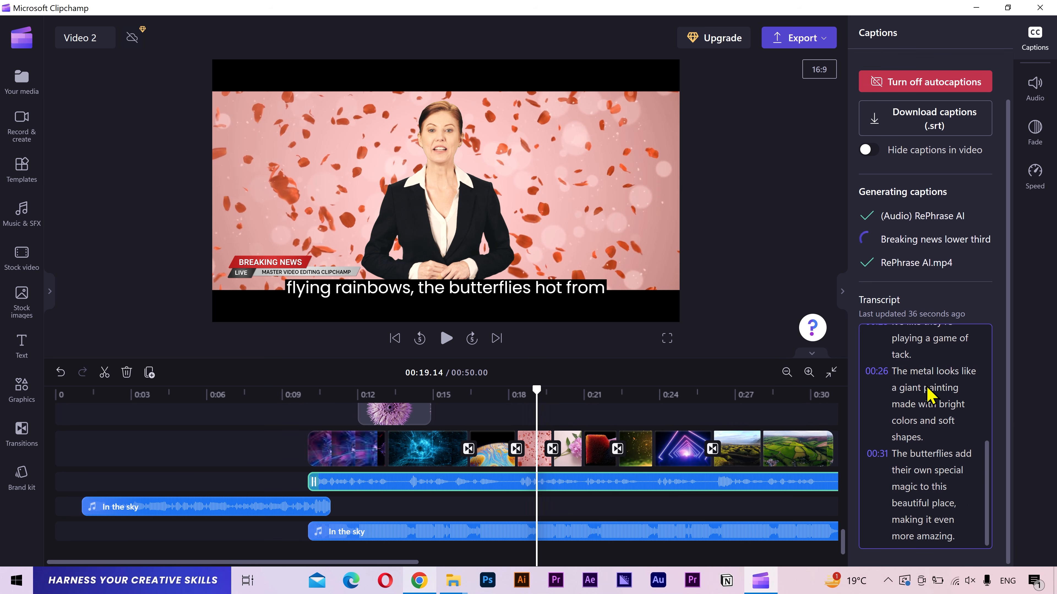
scroll(930, 393, "up", 5)
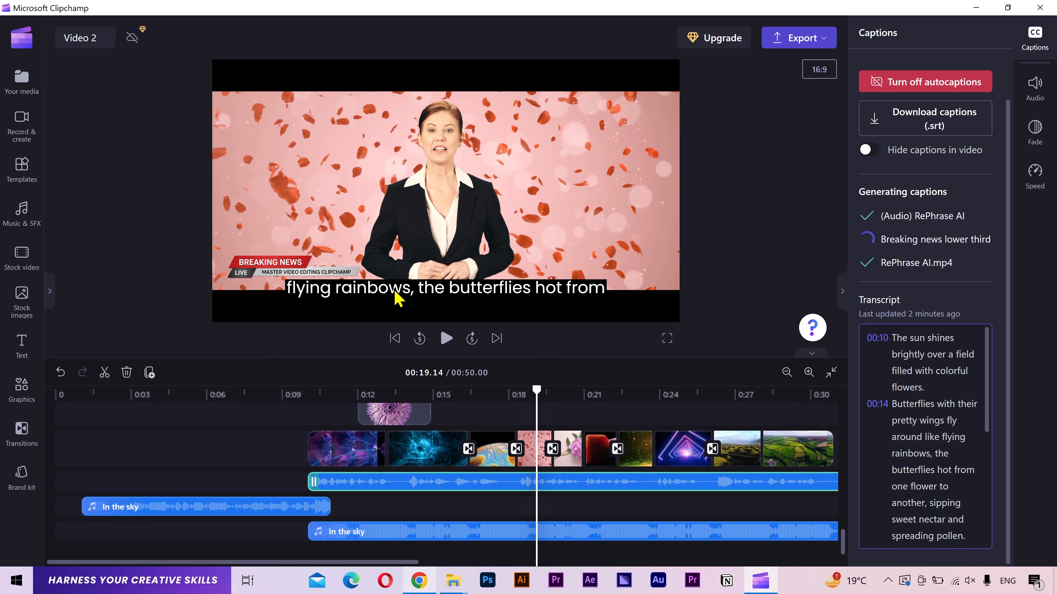
left_click(569, 398)
left_click(595, 397)
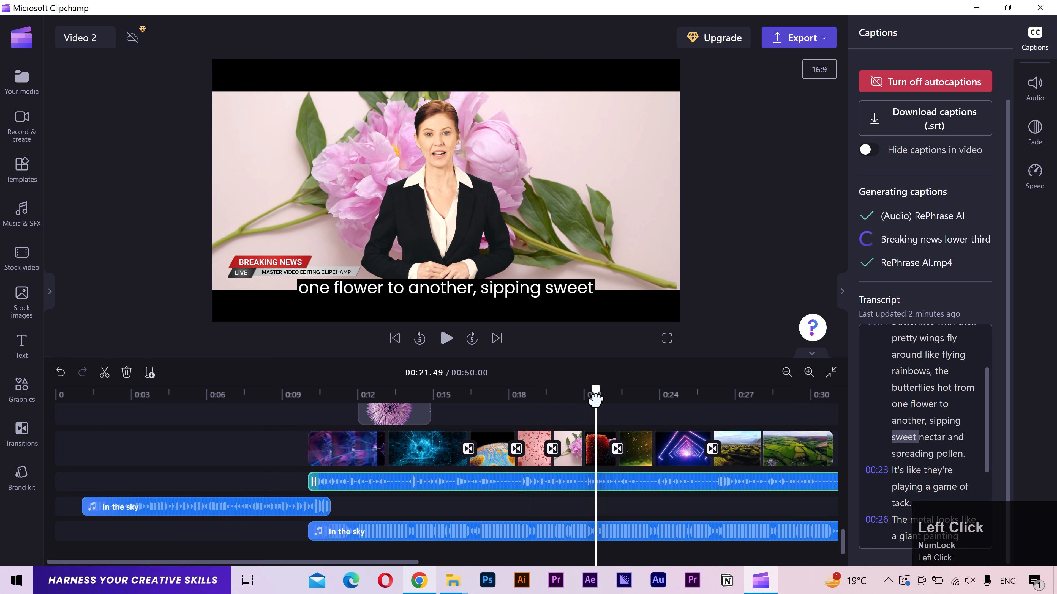
left_click(635, 399)
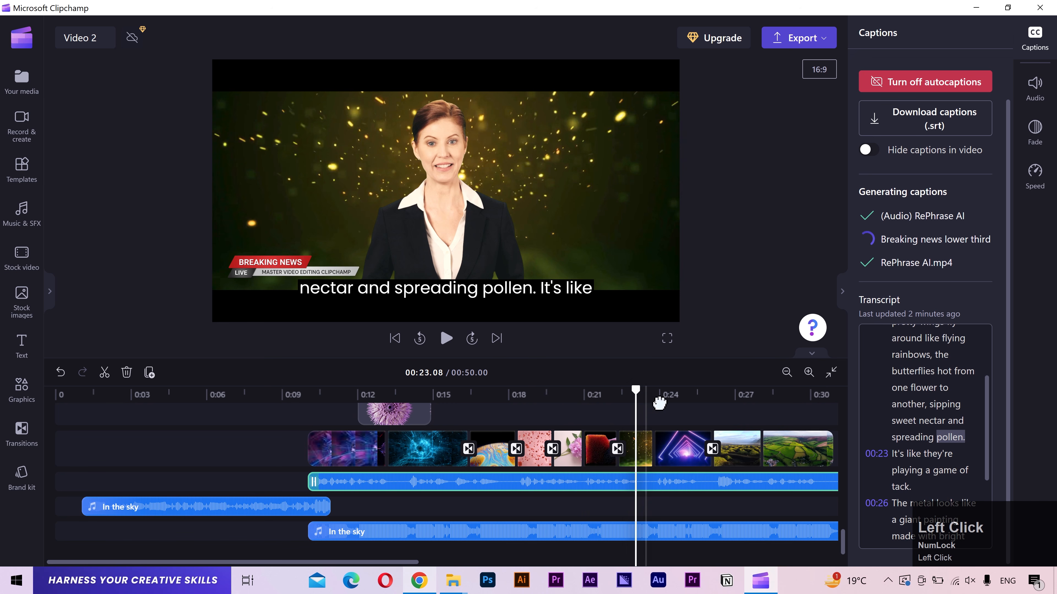
left_click(676, 396)
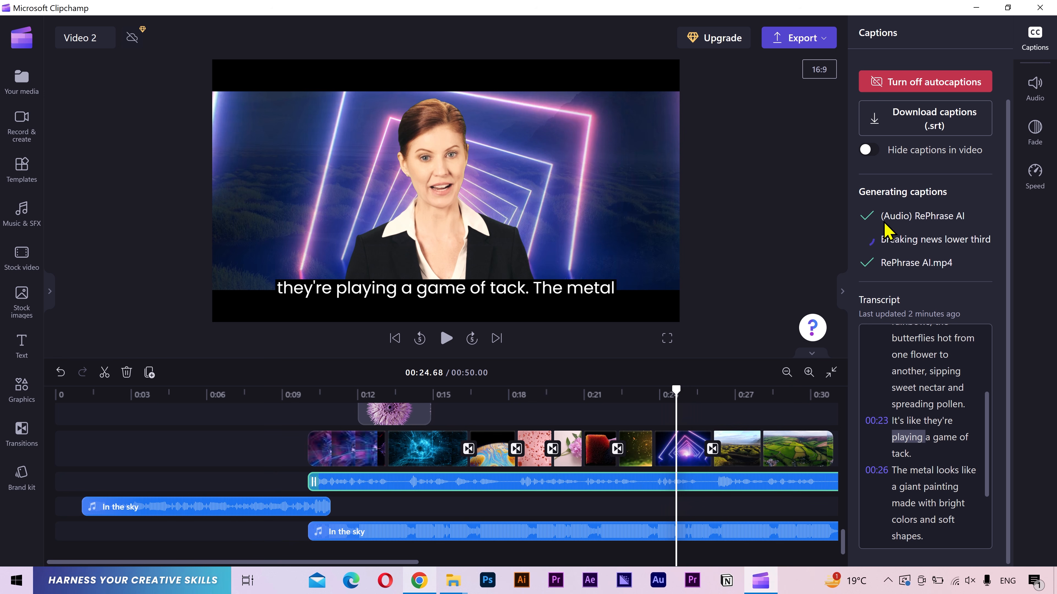
- Hide the captions in the video and close the caption settings
left_click(869, 150)
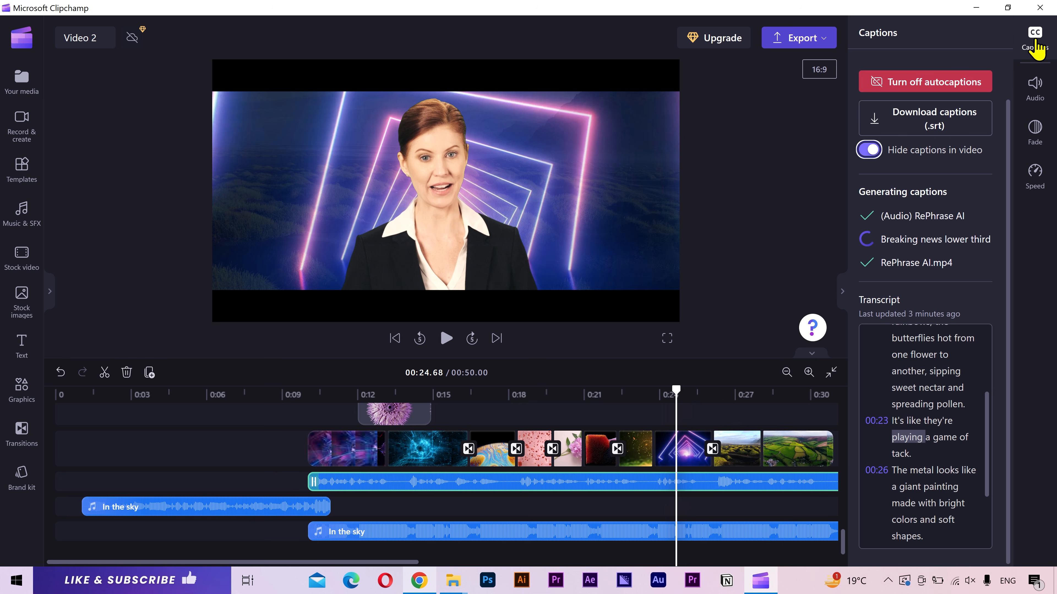
left_click(1035, 44)
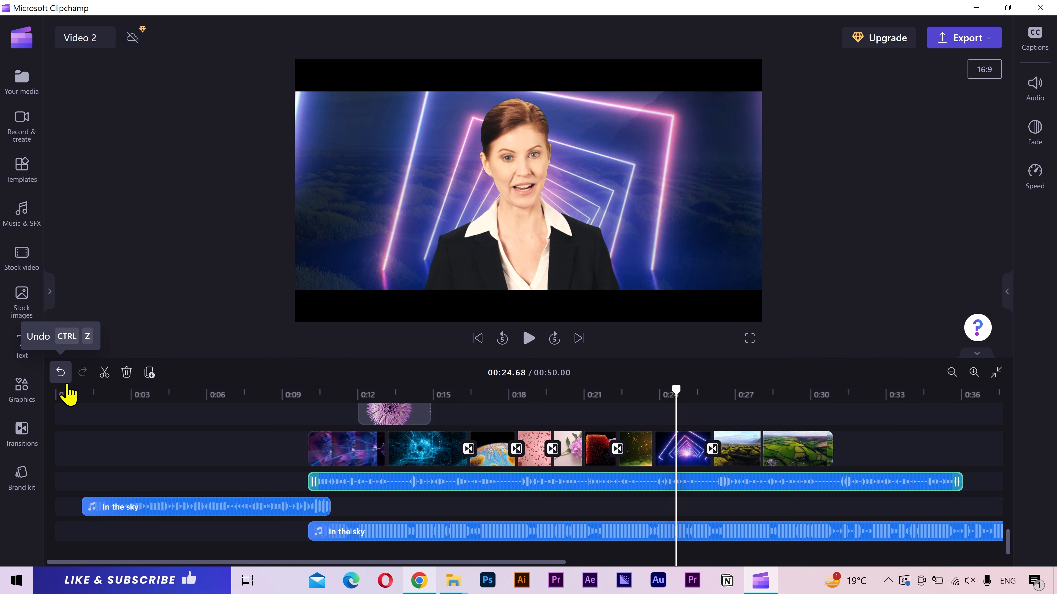
- Locate the purple flower clip in the timeline and play the news segment from about 12 seconds to check its appearance behind the presenter
left_click_drag(68, 394, 51, 389)
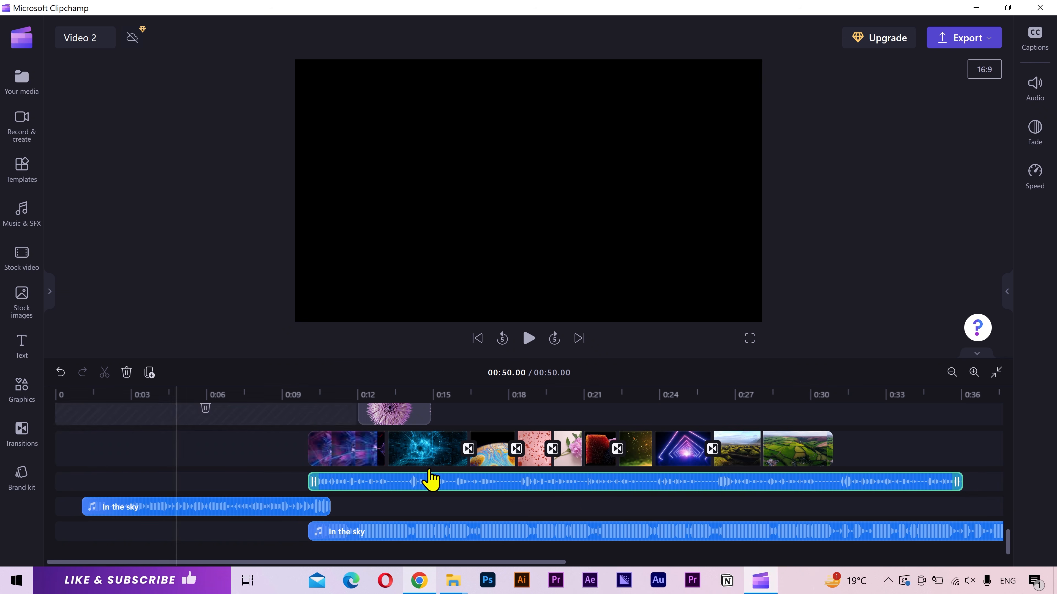
scroll(777, 498, "up", 3)
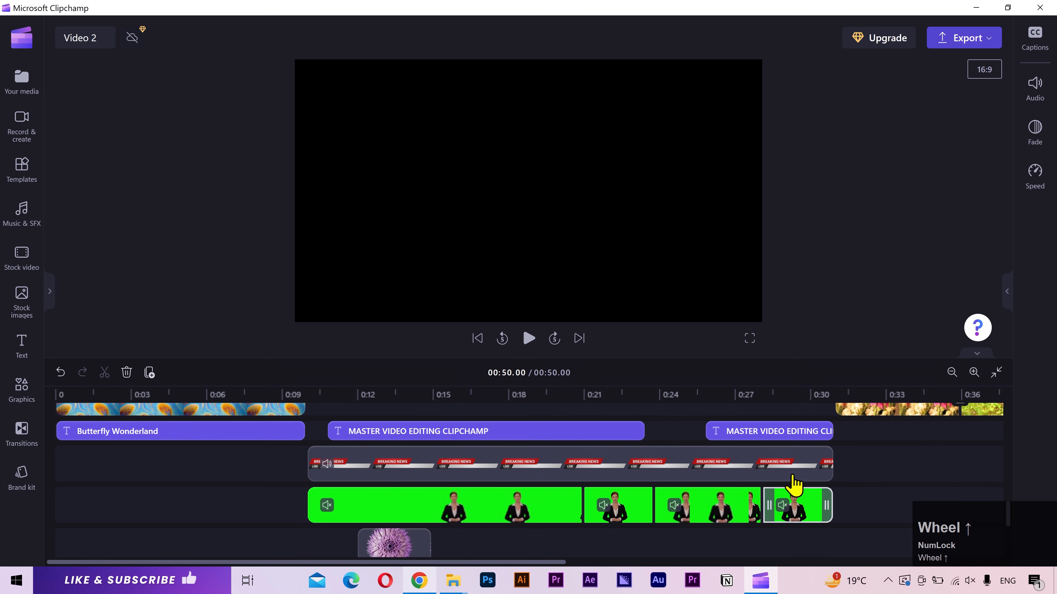
scroll(794, 484, "up", 2)
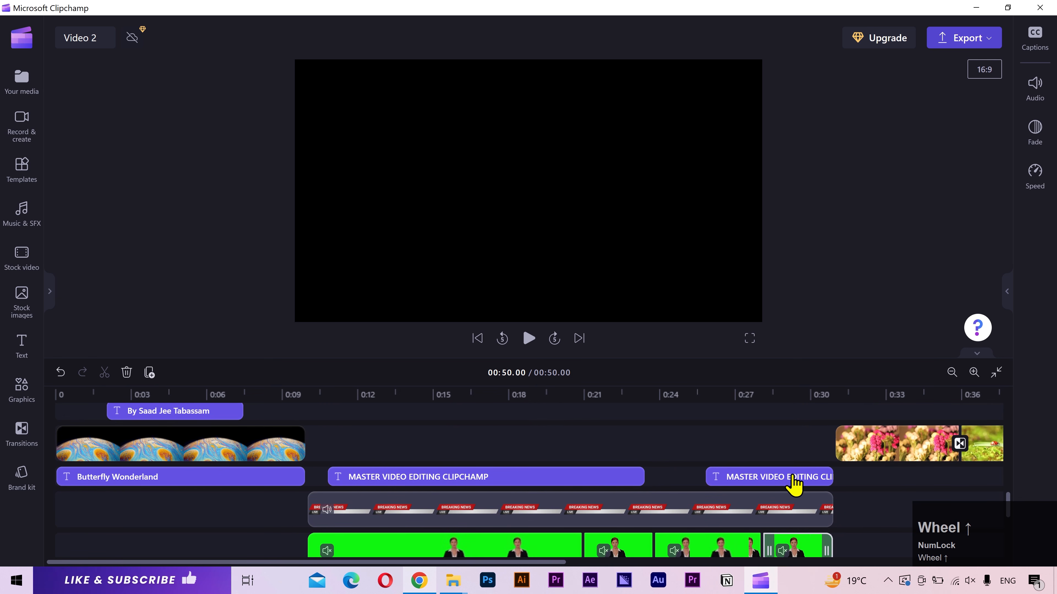
scroll(794, 484, "down", 4)
scroll(793, 484, "down", 1)
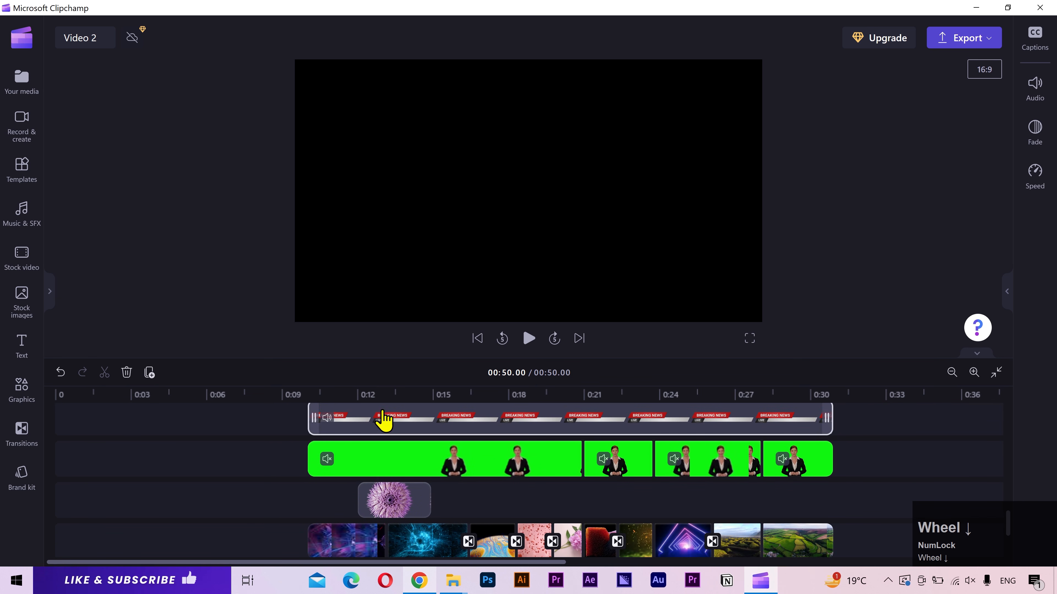
left_click(370, 390)
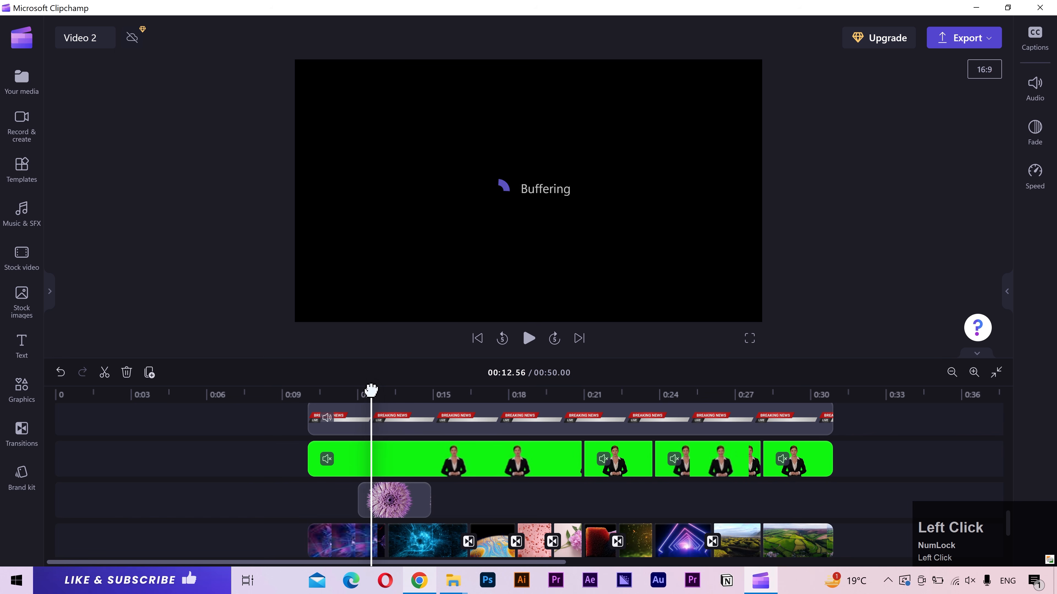
left_click_drag(371, 390, 353, 391)
key("space")
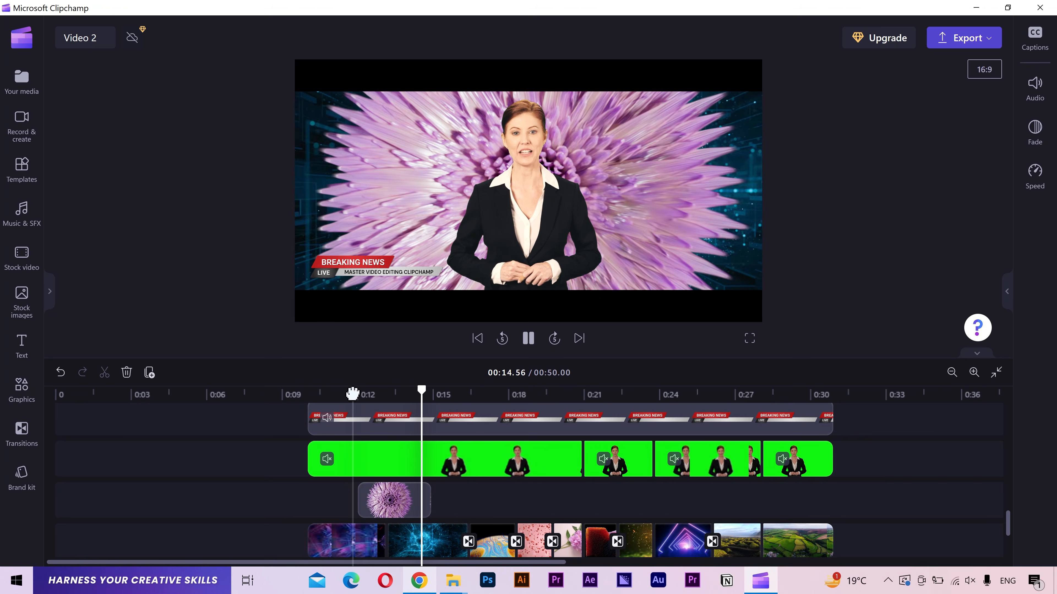
key("space")
- Compare the frames at about 11 and 13 seconds and replay the change to the purple flower background
left_click(345, 393)
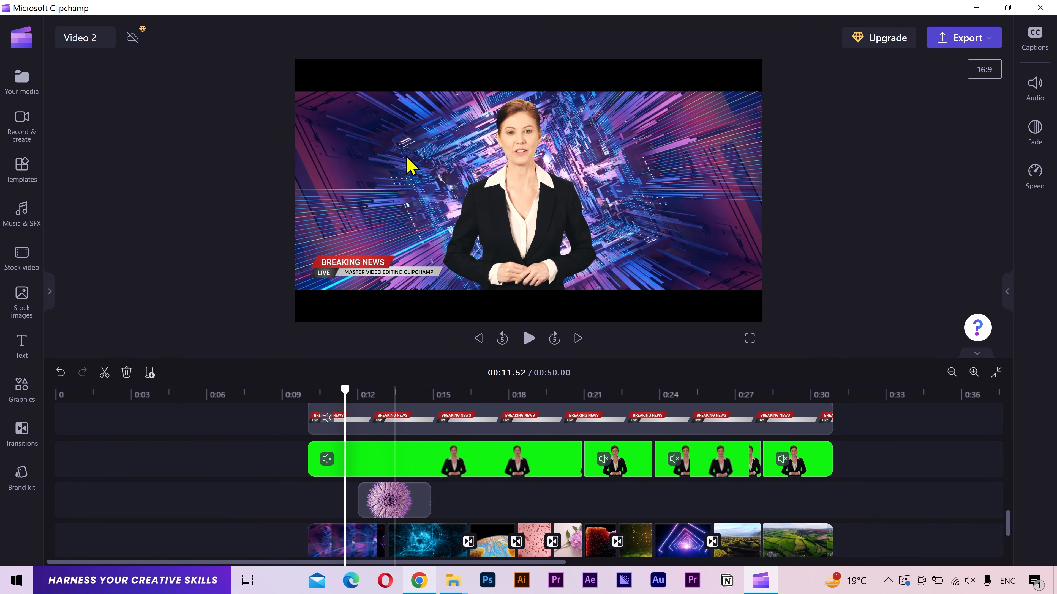
left_click(394, 391)
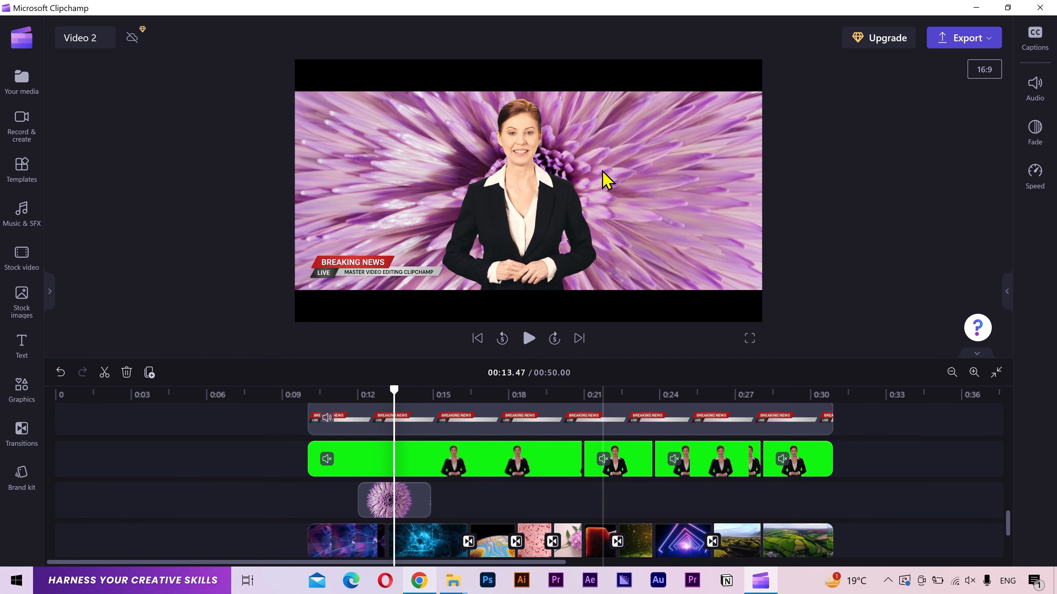
left_click(344, 392)
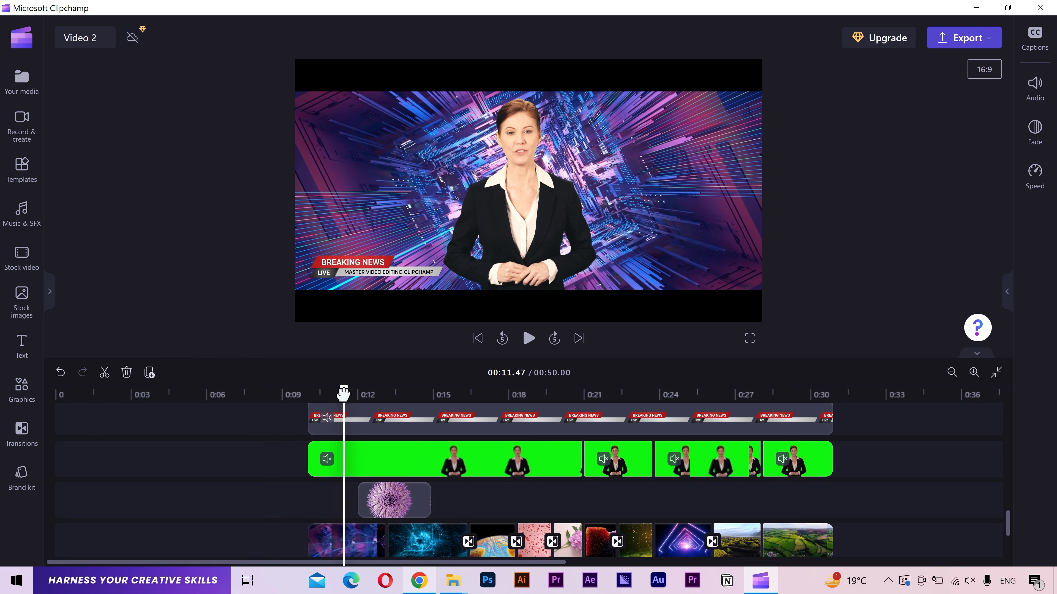
left_click(321, 392)
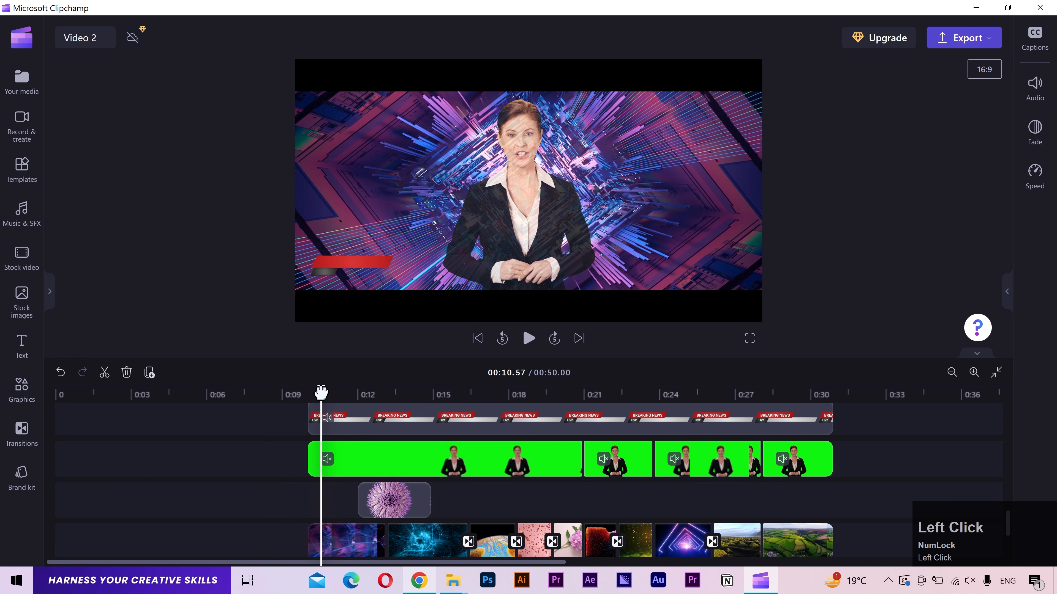
key("space")
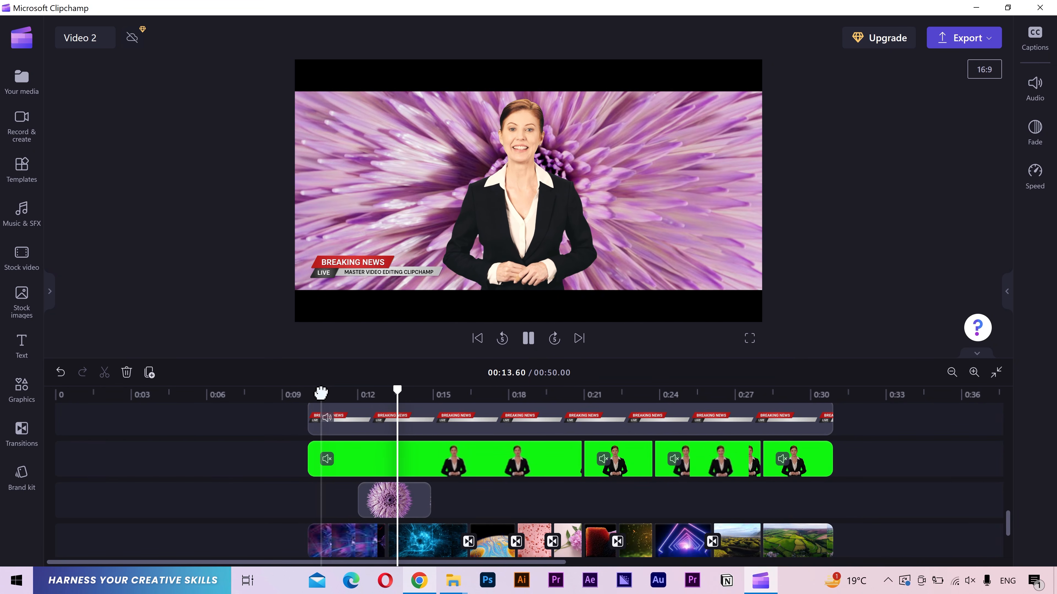
left_click(340, 392)
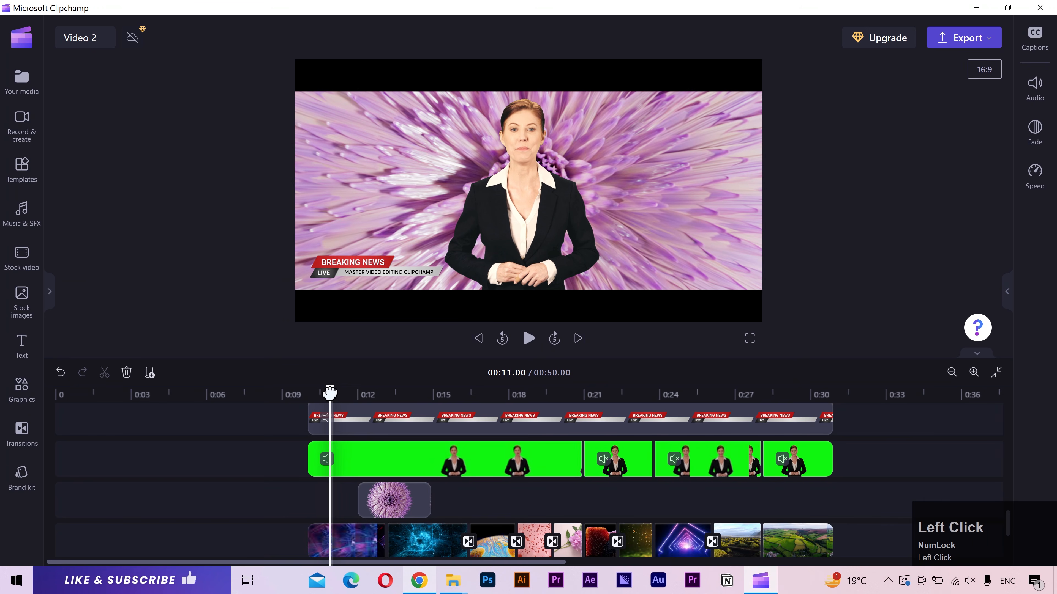
- Flip the purple flower clip at about 13 seconds horizontally
left_click(383, 393)
left_click(398, 464)
left_click(402, 501)
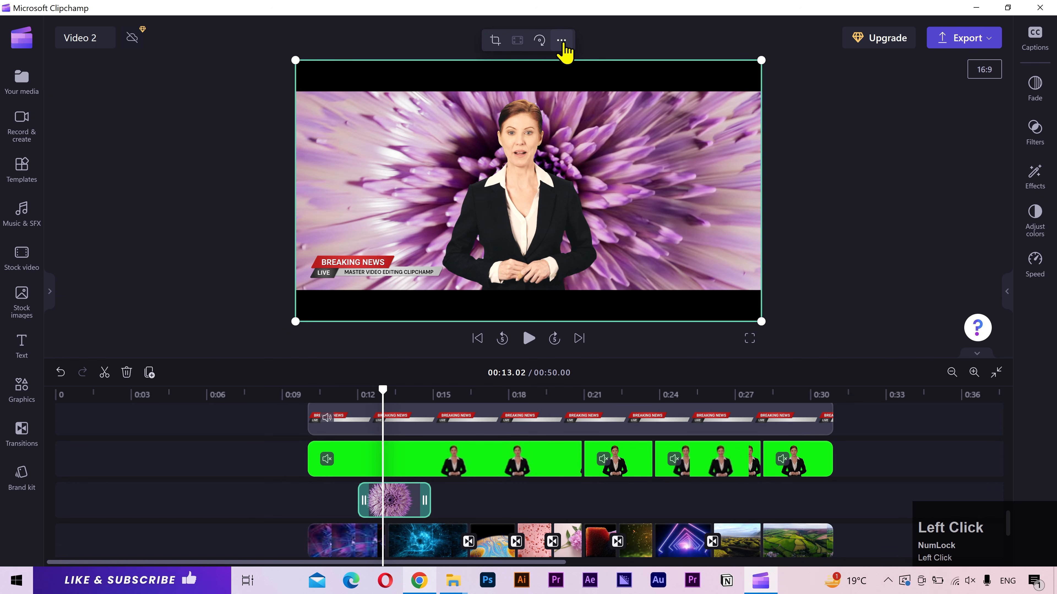
left_click(562, 40)
mouse_move(623, 68)
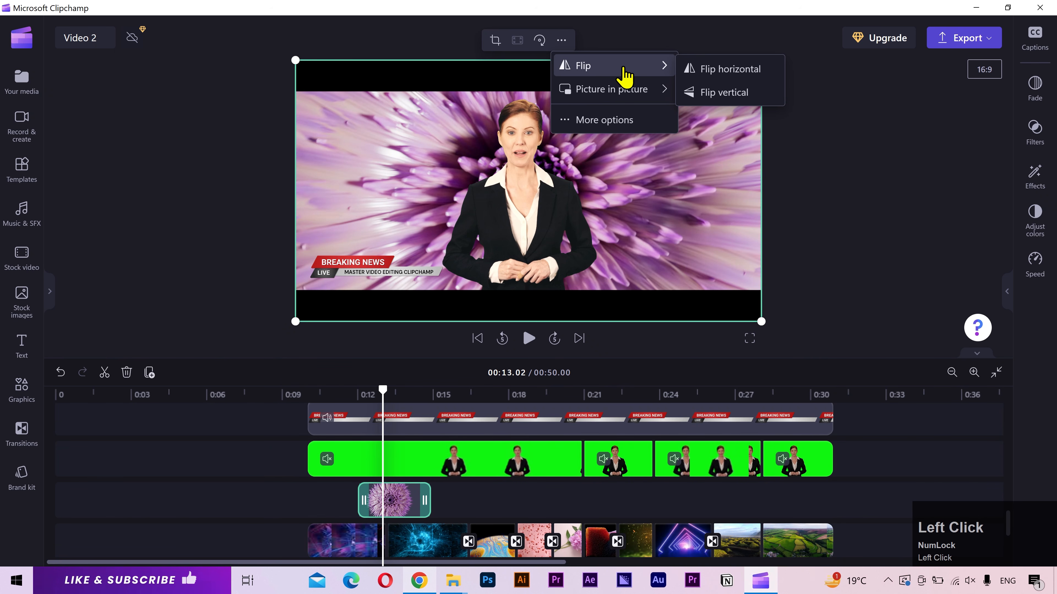
left_click(729, 71)
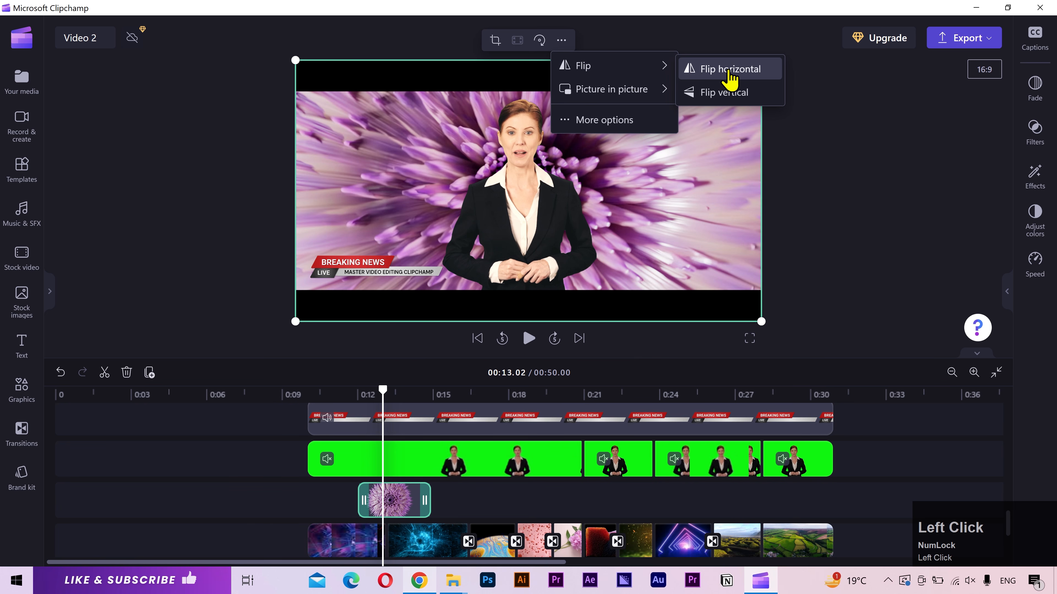
- Play the news segment from about 11 seconds to check the flipped flower clip
left_click(336, 392)
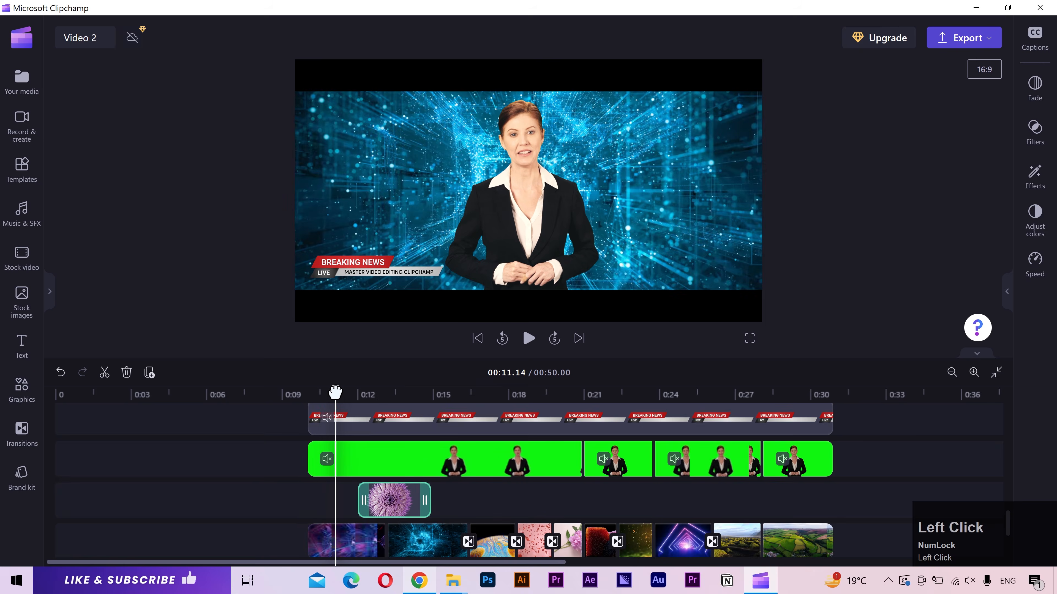
key("space")
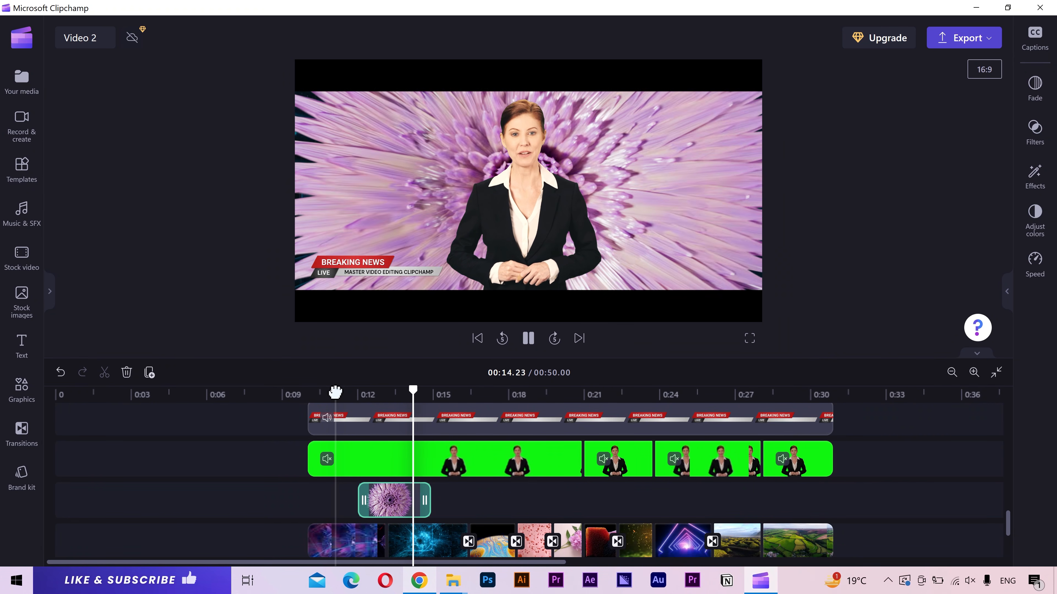
key("space")
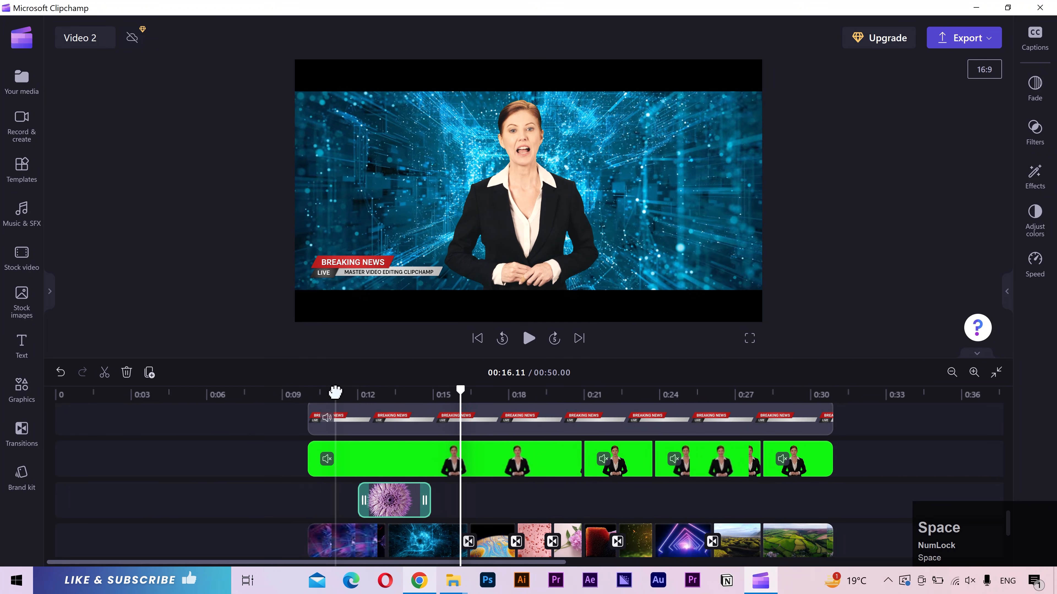
- Locate the Floating dust overlay above the flower scene and play from about 32 seconds to check its appearance
scroll(806, 477, "up", 3)
left_click_drag(348, 562, 546, 561)
scroll(628, 442, "up", 5)
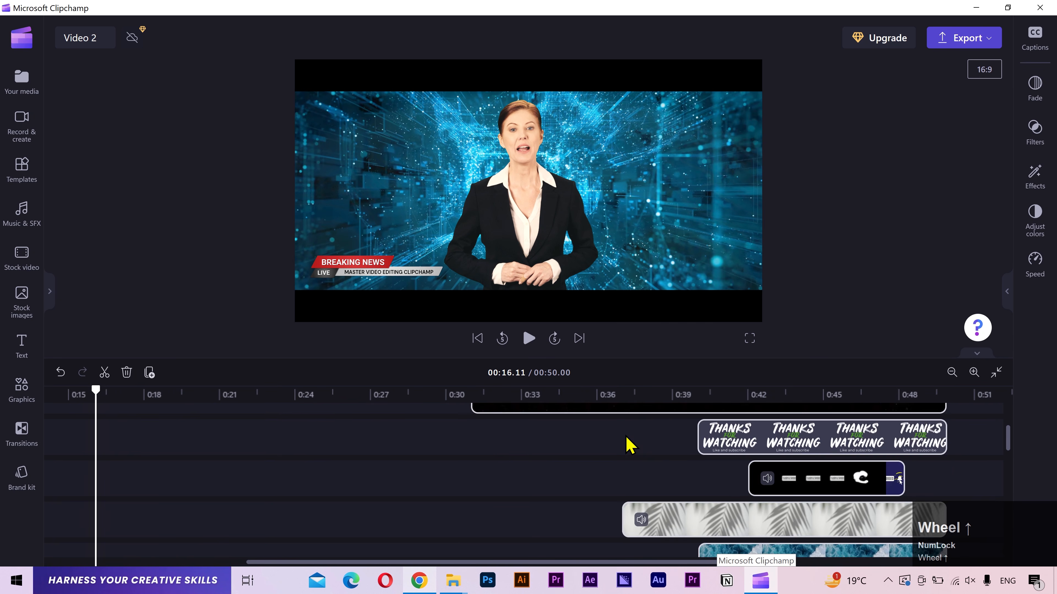
scroll(629, 445, "up", 3)
left_click_drag(559, 393, 534, 395)
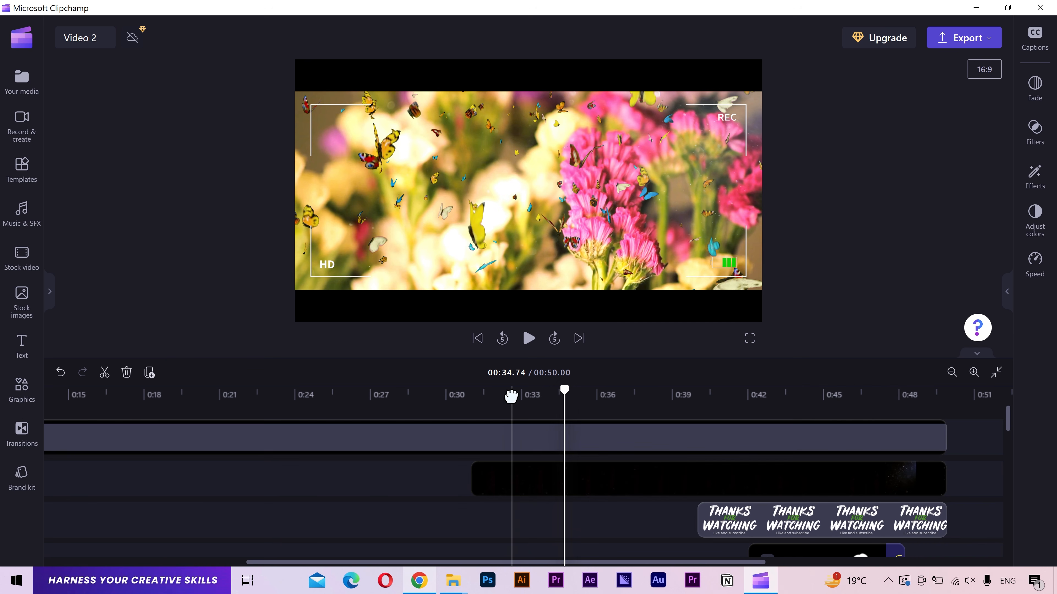
left_click(497, 394)
left_click(512, 489)
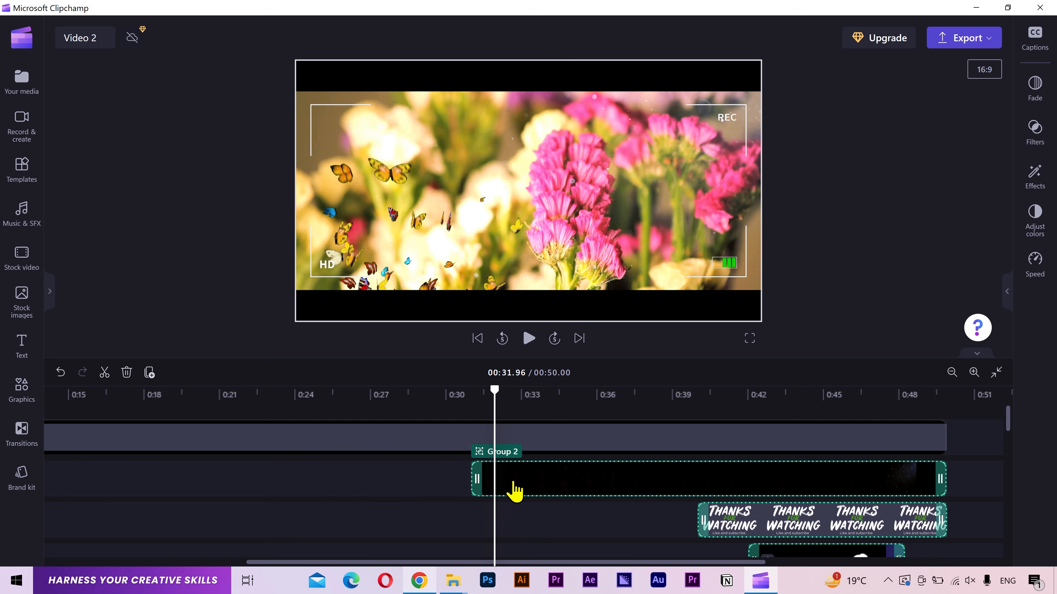
key("space")
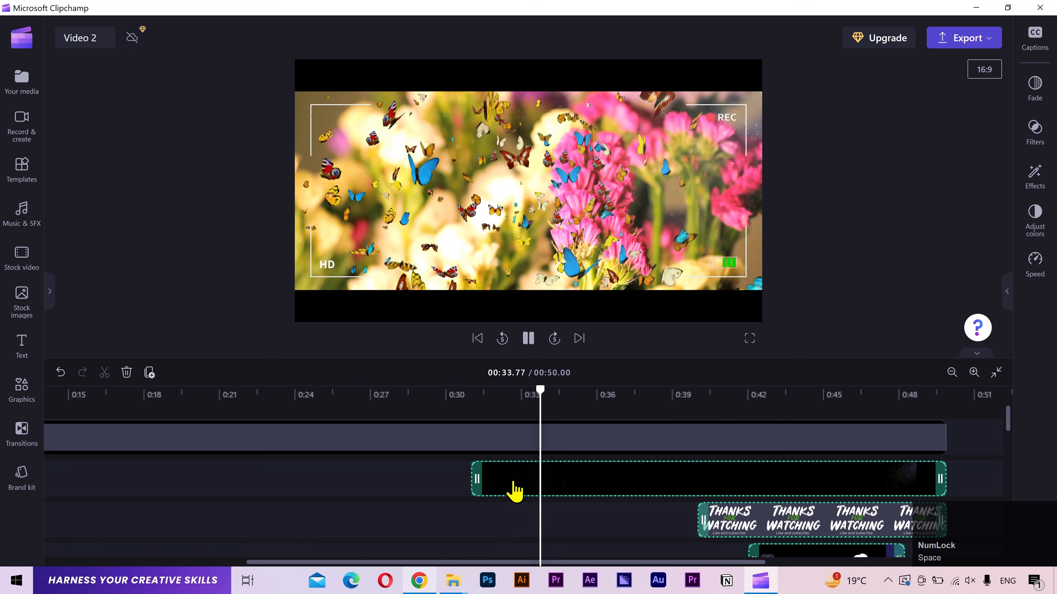
key("space")
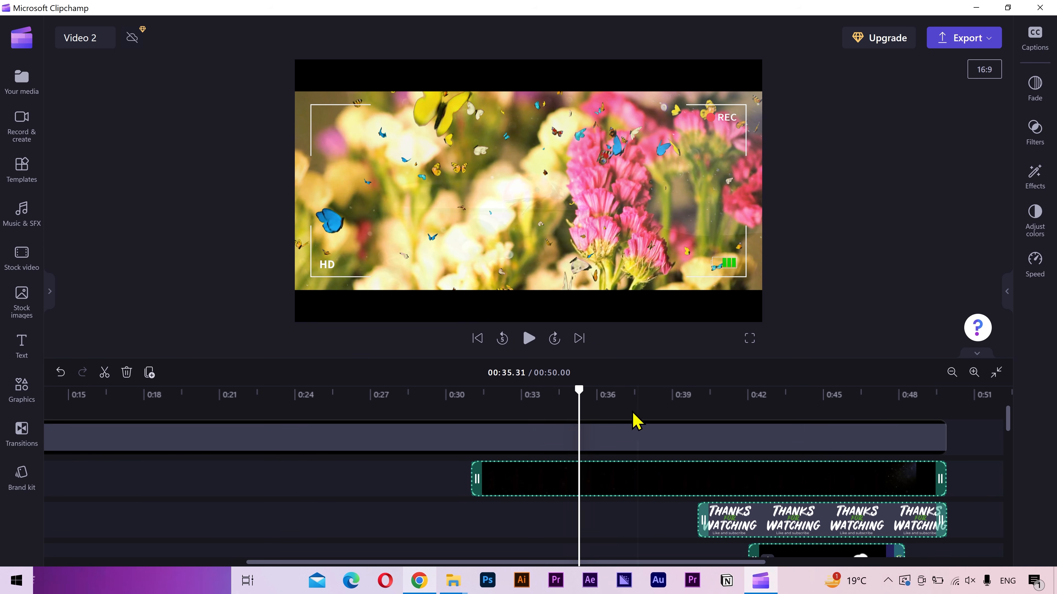
- Set the blend mode of the Floating dust overlay to Normal to view it without the clips beneath
left_click(575, 480)
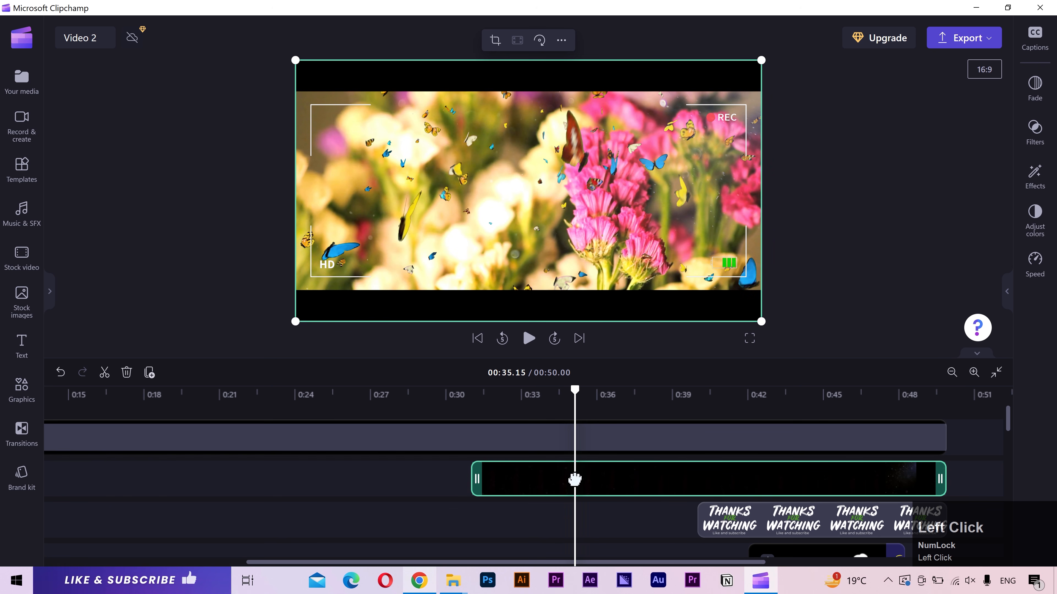
left_click(1037, 233)
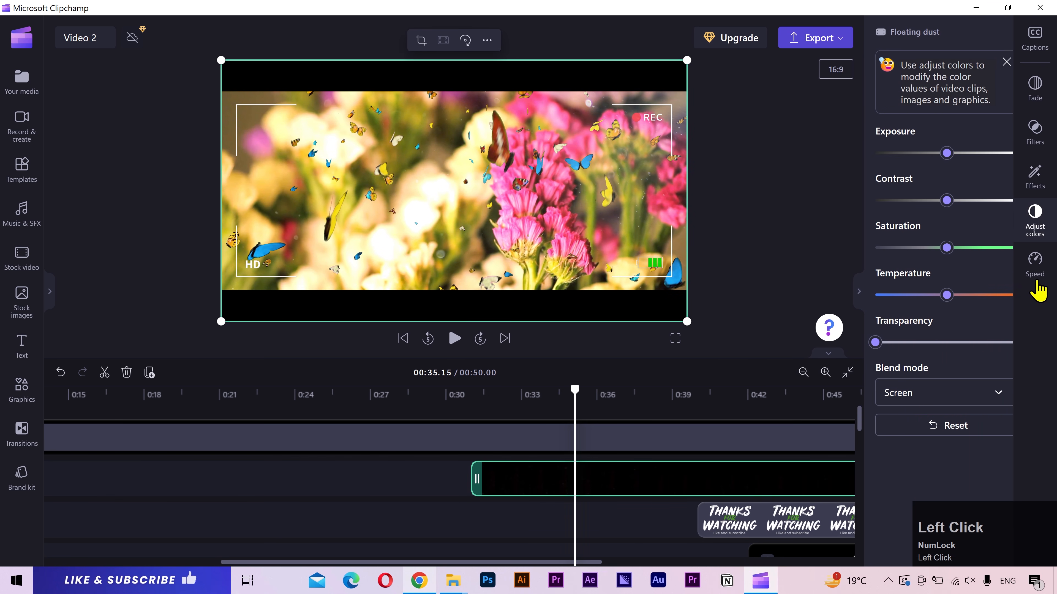
left_click(947, 399)
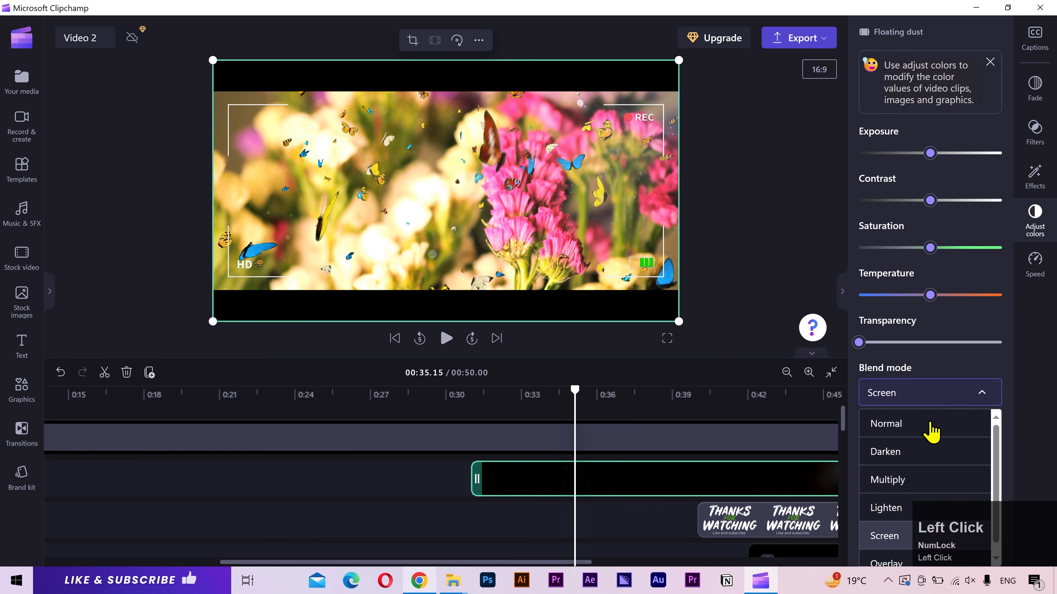
left_click(929, 427)
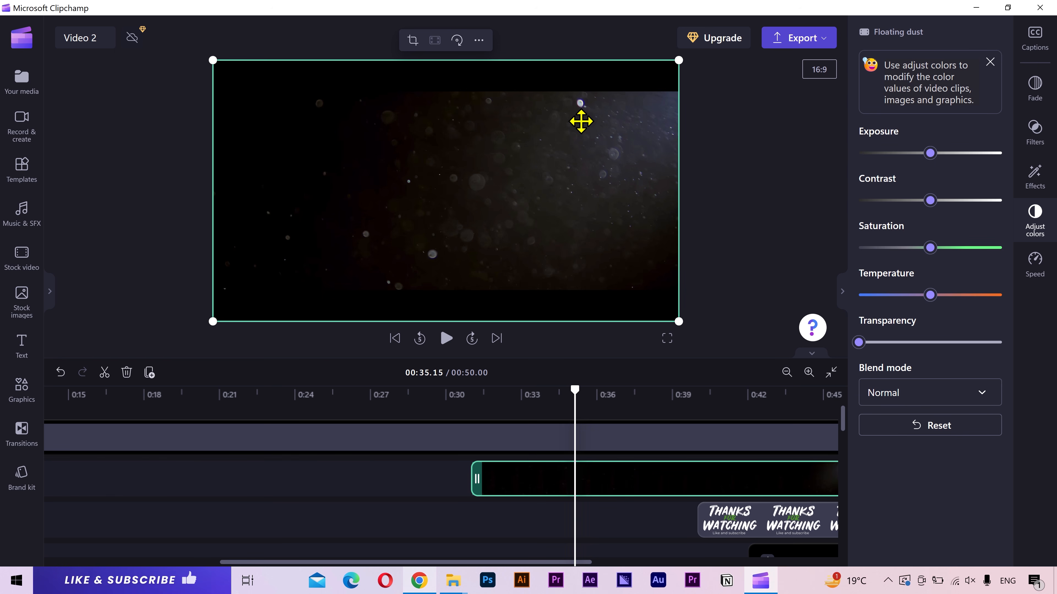
- Flip the Floating dust overlay horizontally and set its blend mode back to Screen
left_click(480, 41)
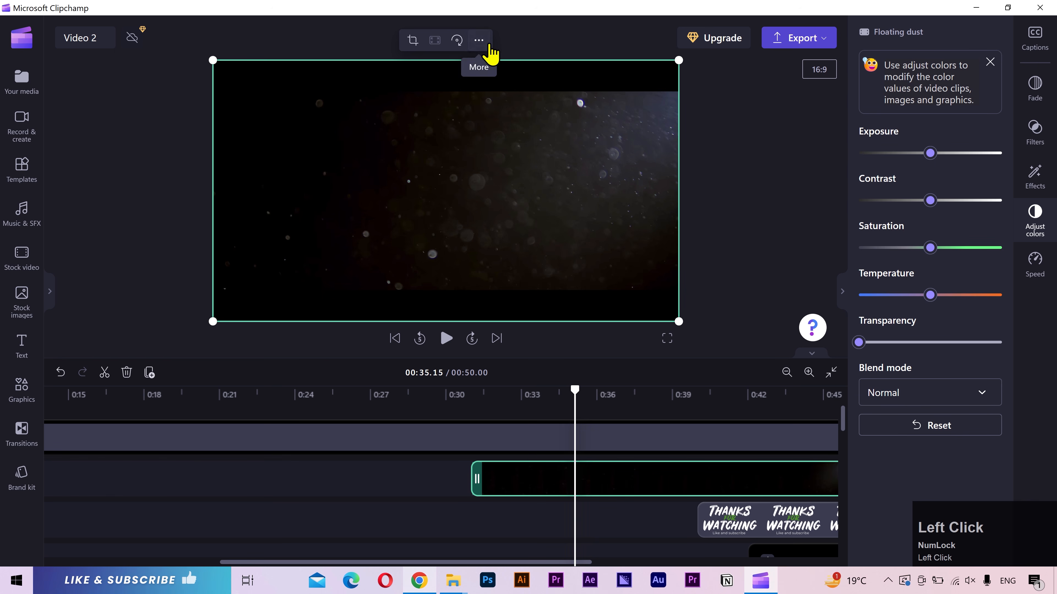
mouse_move(508, 71)
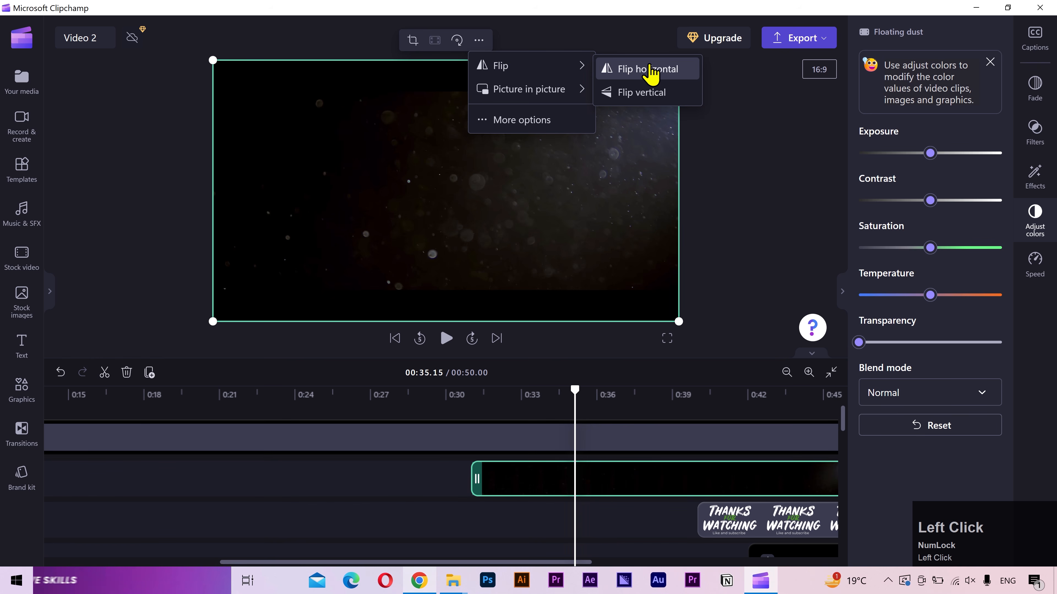
left_click(649, 70)
left_click(961, 400)
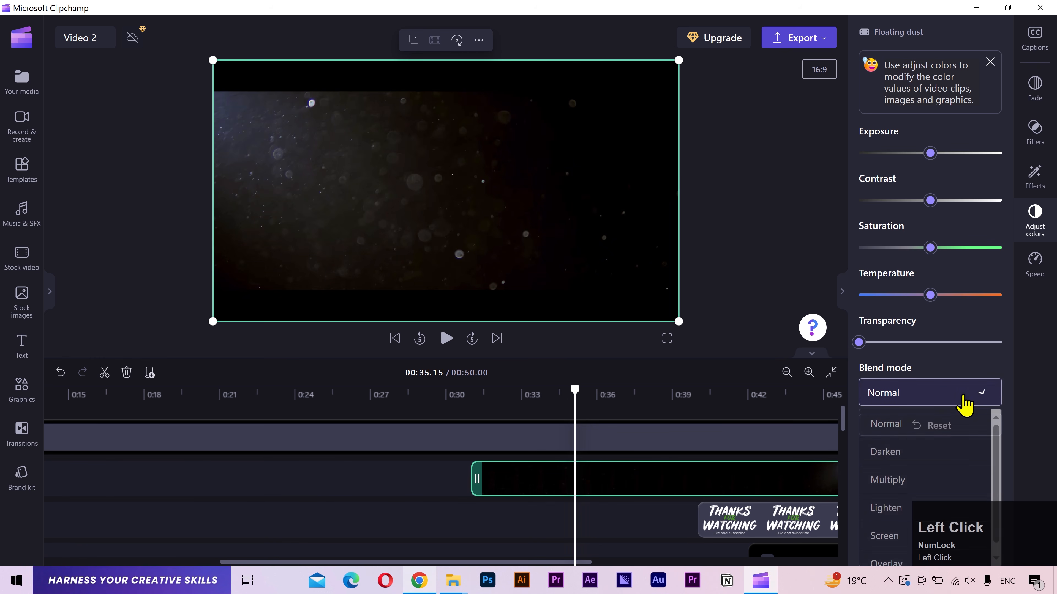
left_click(939, 536)
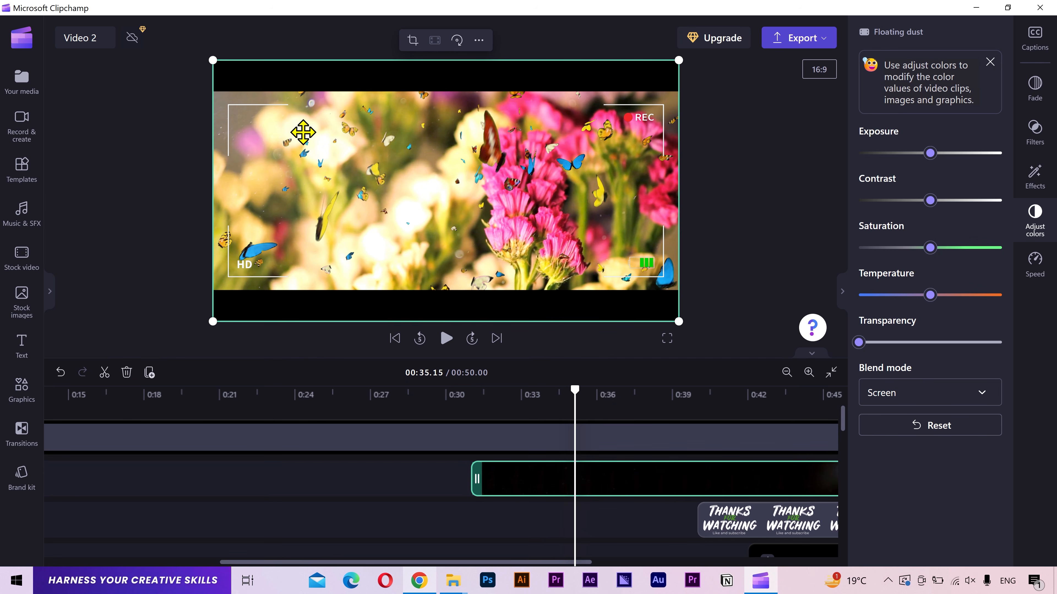
- Play the flower and ladybug scenes from about 31 seconds to check the flipped dust overlay
left_click(482, 395)
key("space")
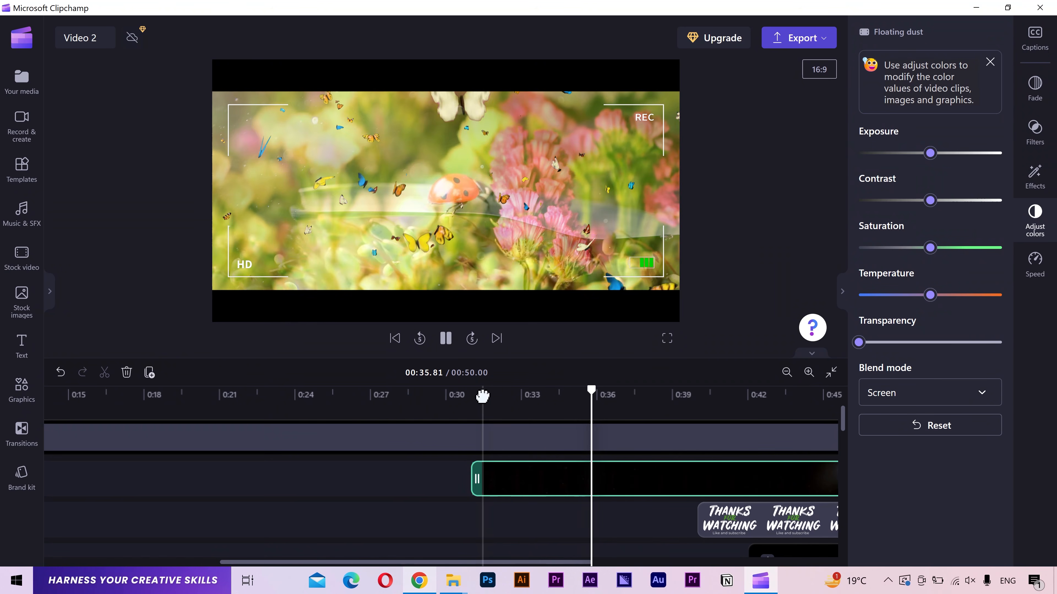
key("space")
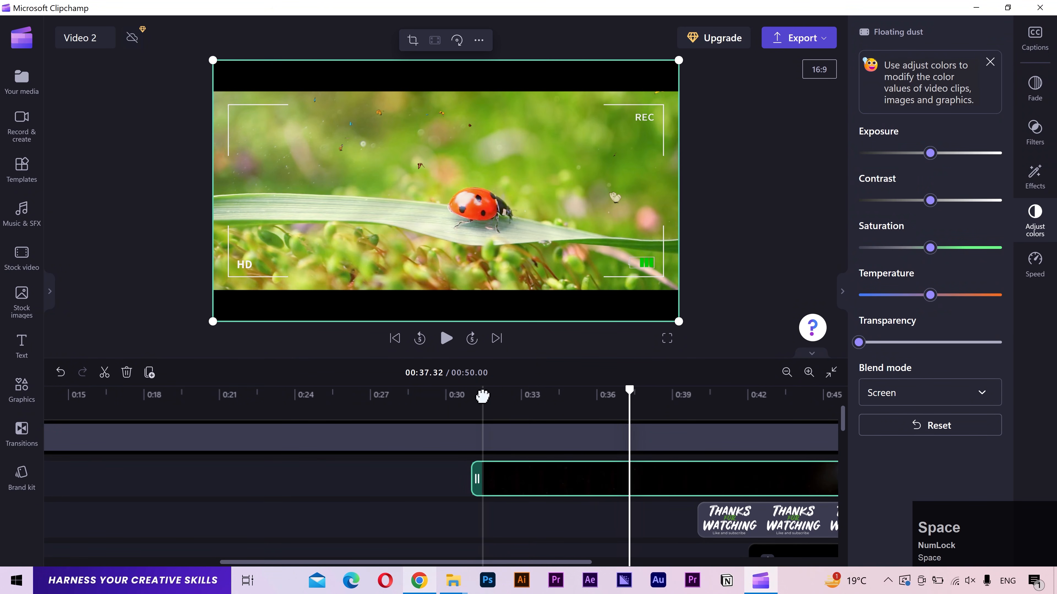
- Select the Big waves on sea clip under the ending title and play from about 38 seconds to check its appearance
left_click(501, 564)
left_click_drag(502, 564, 608, 564)
scroll(606, 447, "down", 2)
scroll(606, 448, "down", 2)
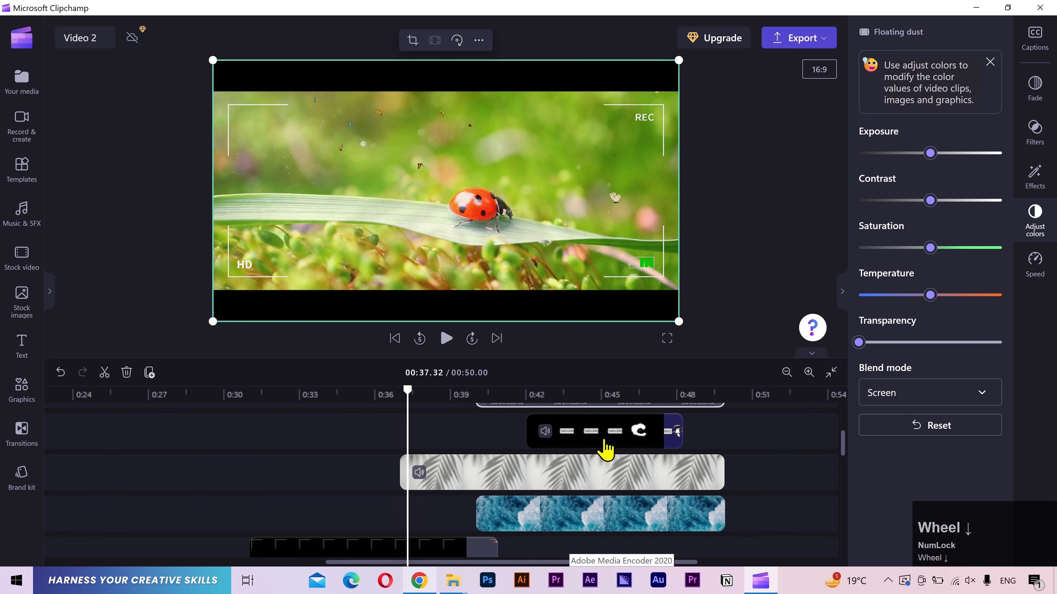
left_click(601, 506)
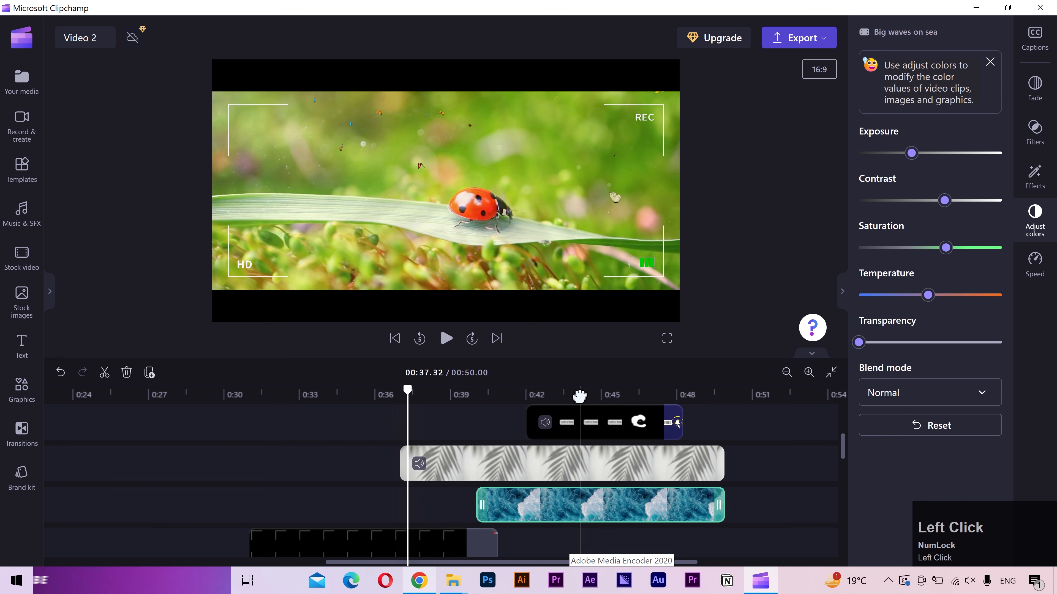
left_click(580, 396)
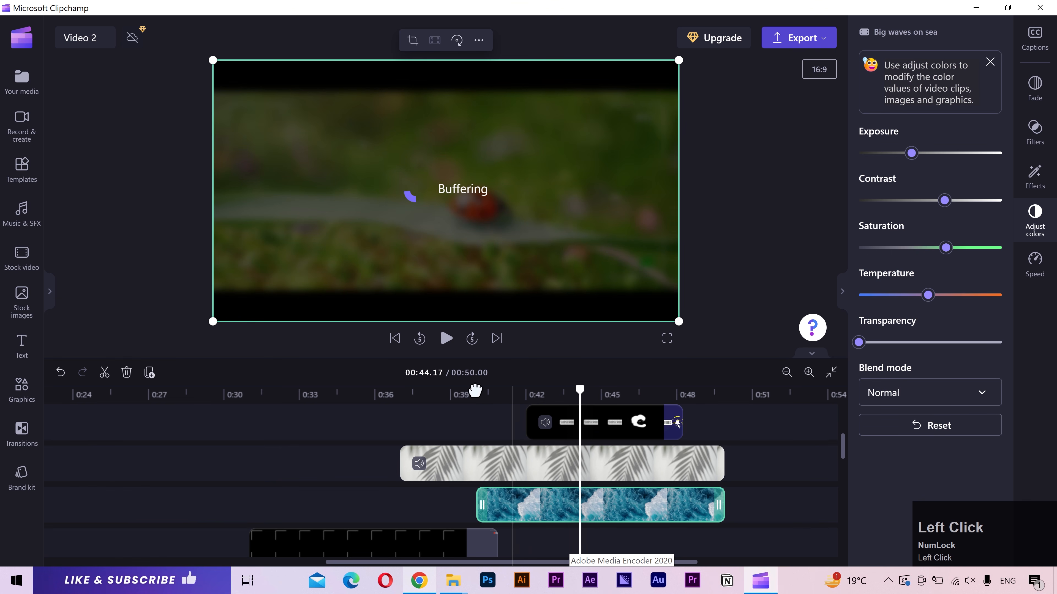
left_click(466, 393)
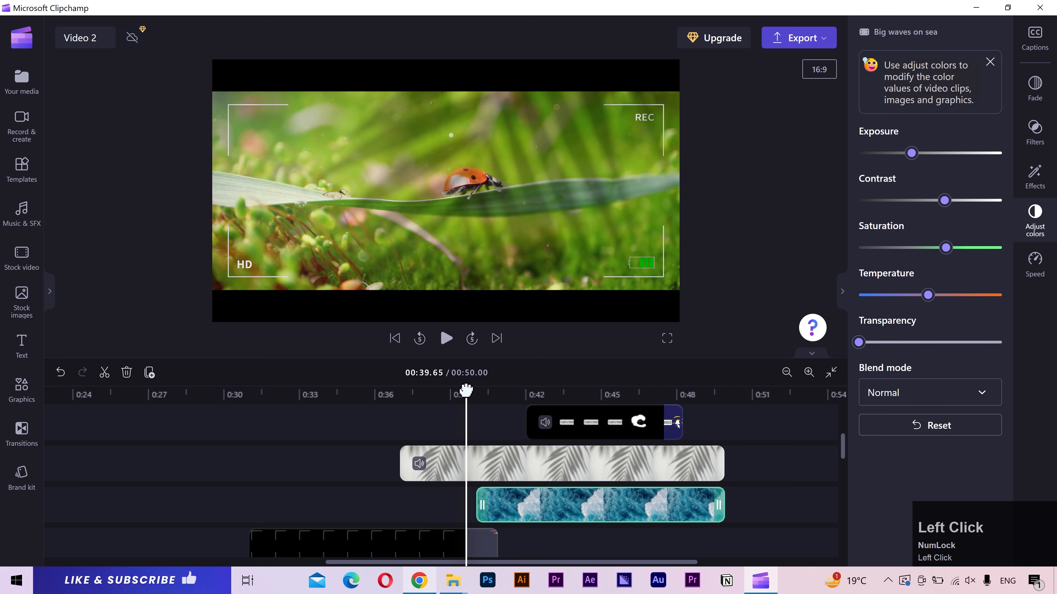
left_click_drag(466, 391, 444, 393)
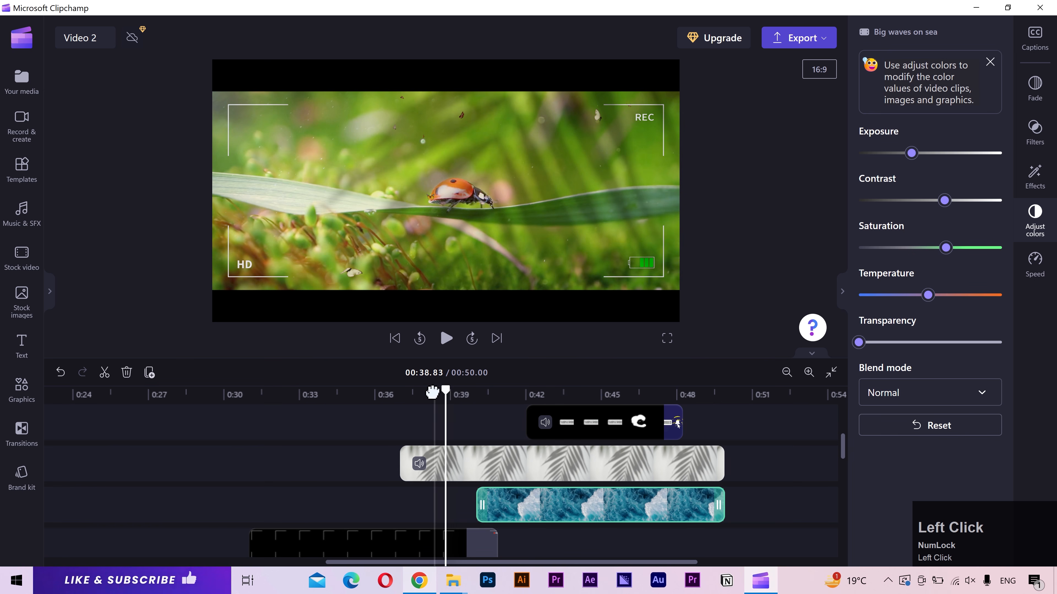
left_click(422, 392)
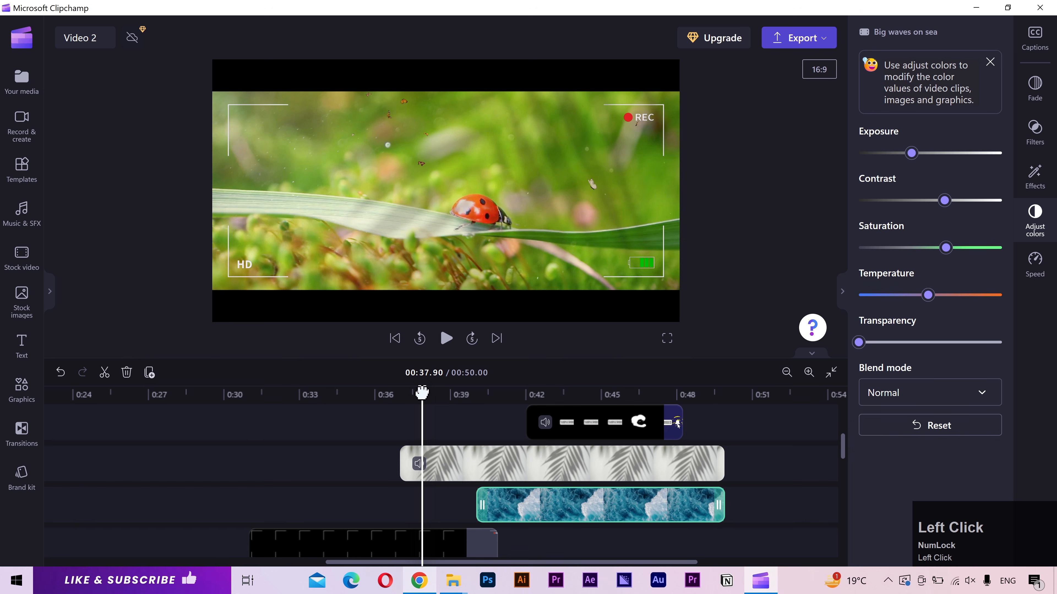
key("space")
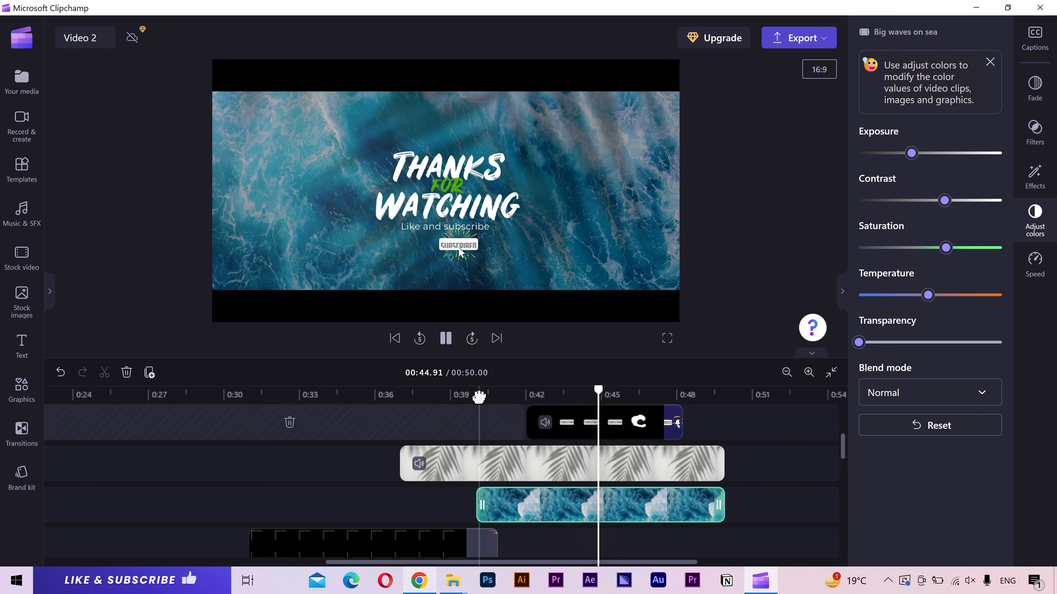
- Flip the Big waves on sea clip horizontally, viewing it at about 41 seconds
left_click(479, 395)
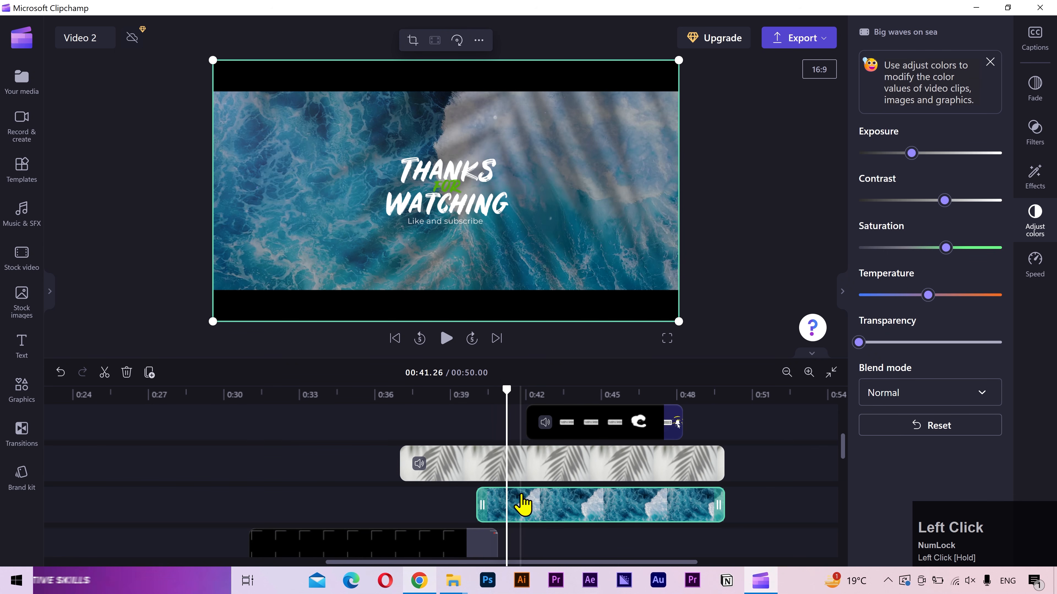
left_click(479, 41)
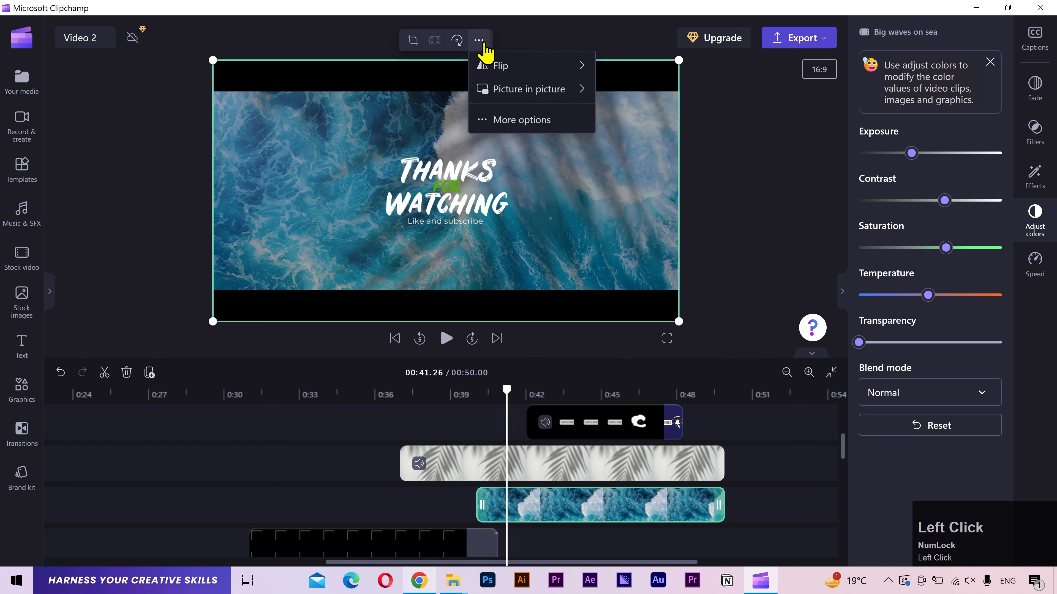
mouse_move(504, 74)
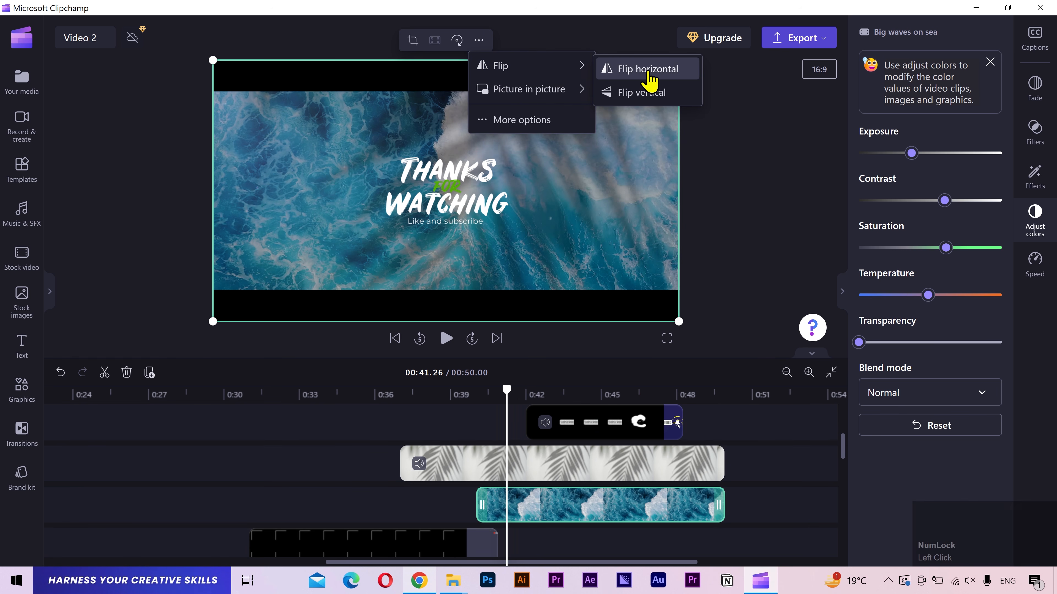
left_click(648, 71)
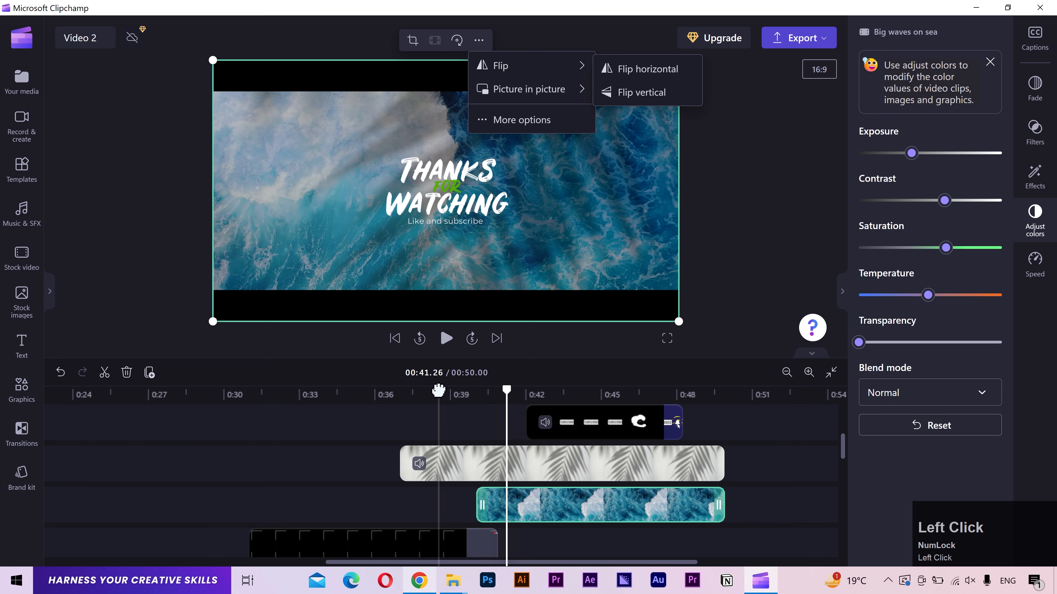
- Play the change from the ladybug scene into the ending from about 38 seconds to check the flipped waves
left_click(438, 390)
left_click(414, 391)
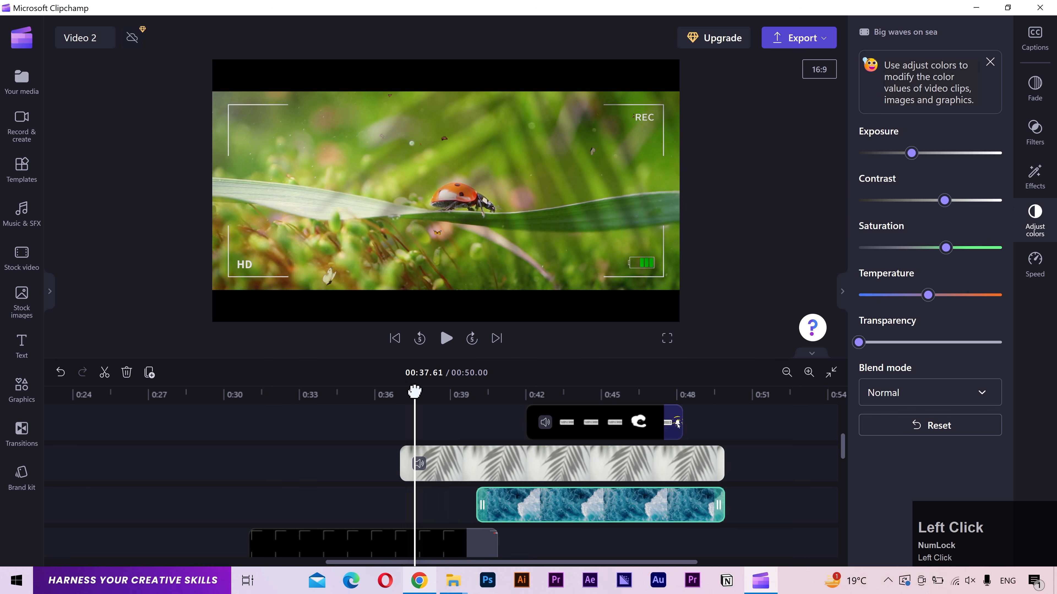
key("space")
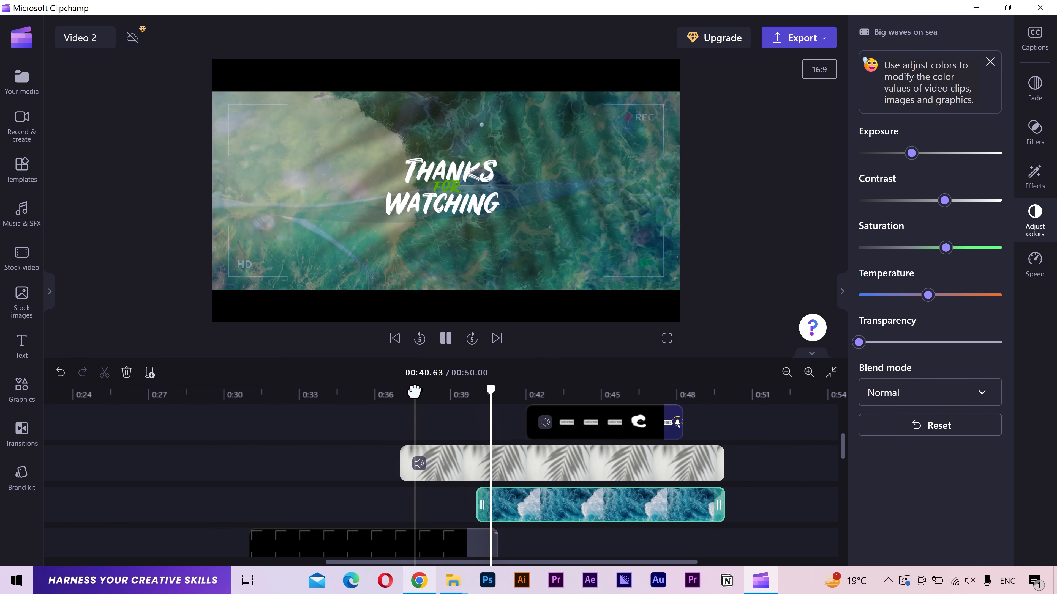
key("space")
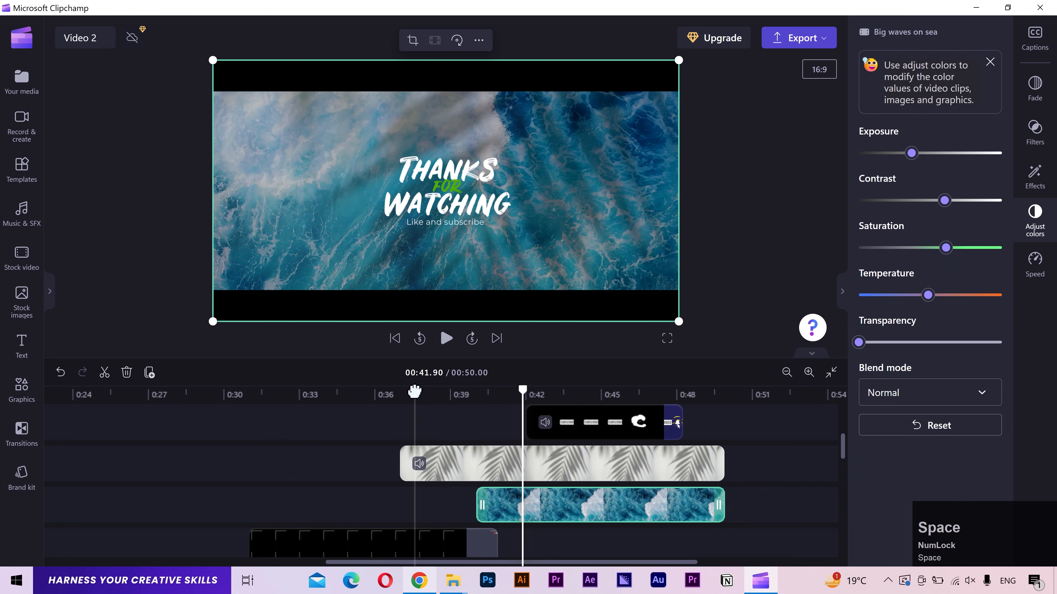
- Compare the butterfly scene at about 35 seconds with the ladybug scene at about 38 seconds
left_click(354, 393)
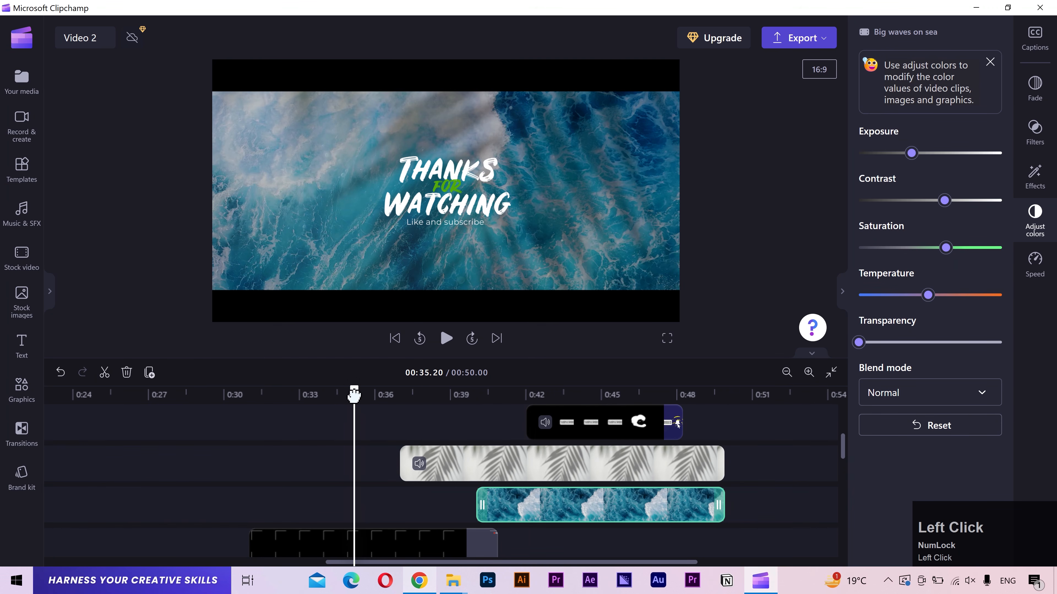
scroll(366, 467, "down", 4)
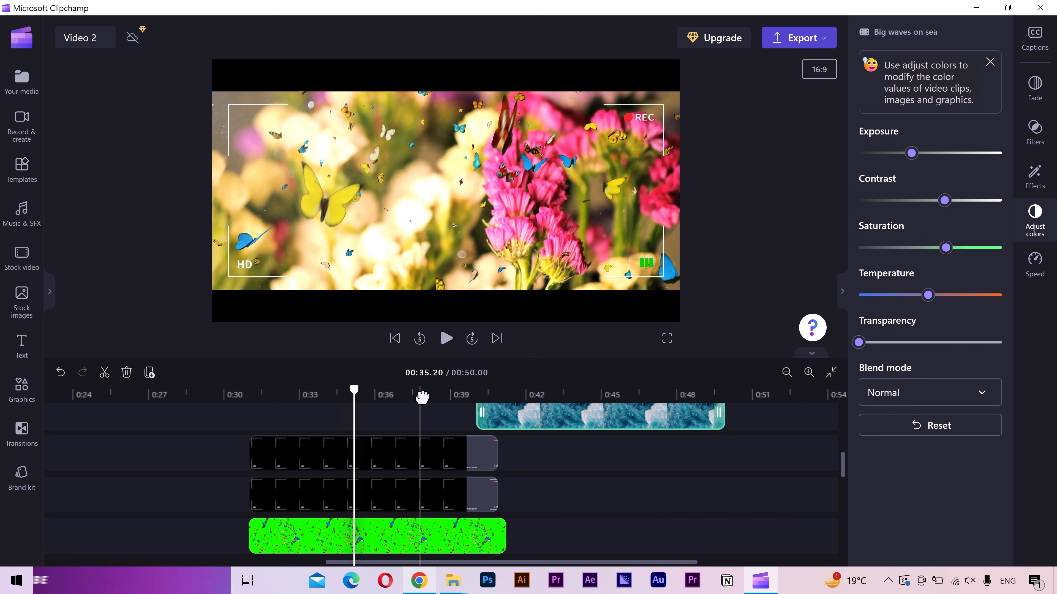
left_click(432, 396)
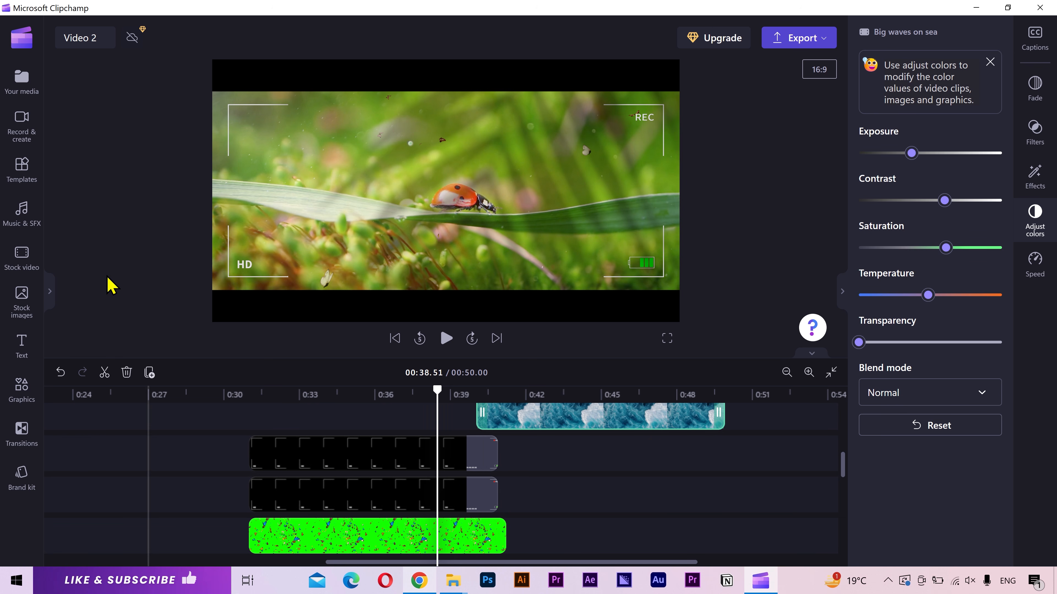
- Browse the Cinematography & media stock videos and preview the Camcorder overlay, checking its recording time display
left_click(19, 260)
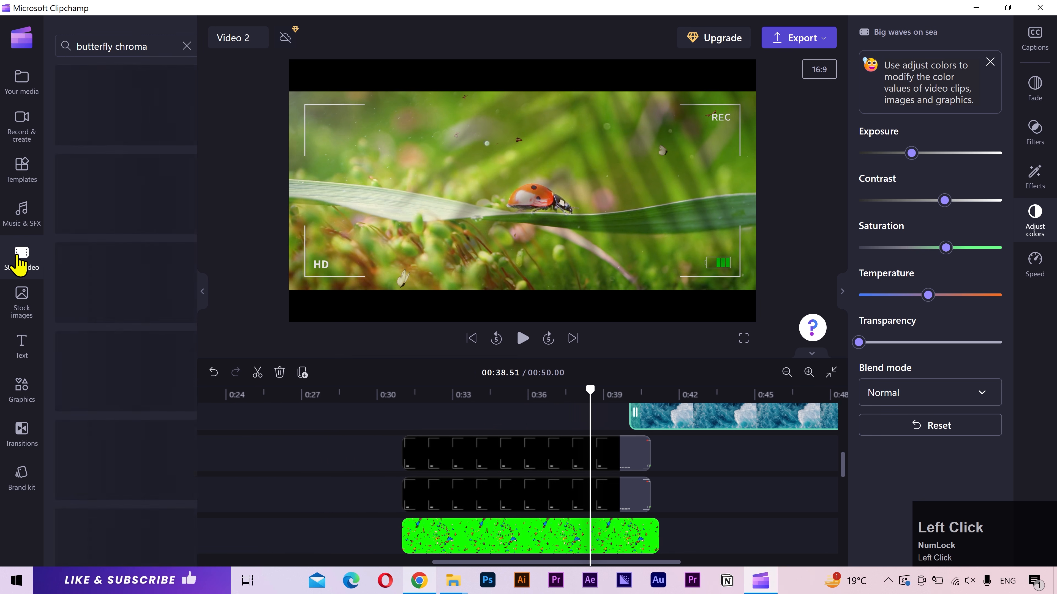
left_click(186, 46)
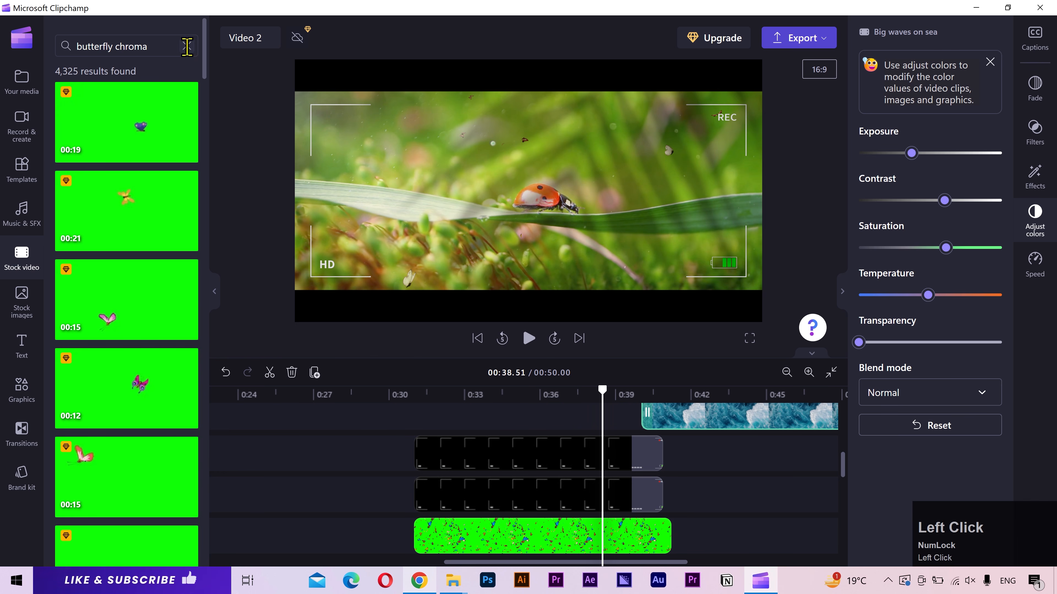
scroll(185, 283, "down", 10)
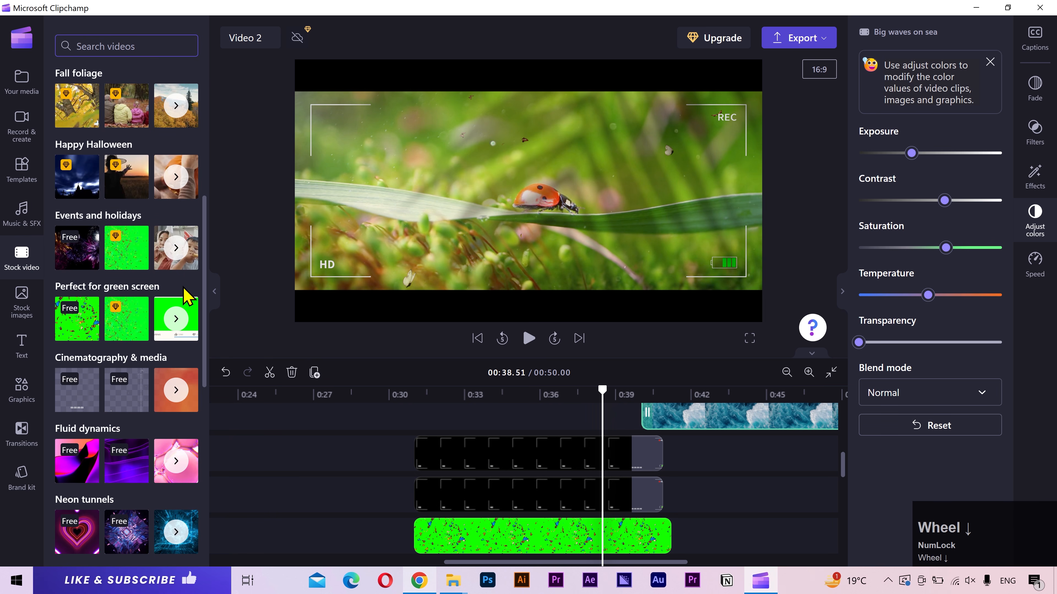
scroll(185, 292, "down", 2)
left_click(178, 308)
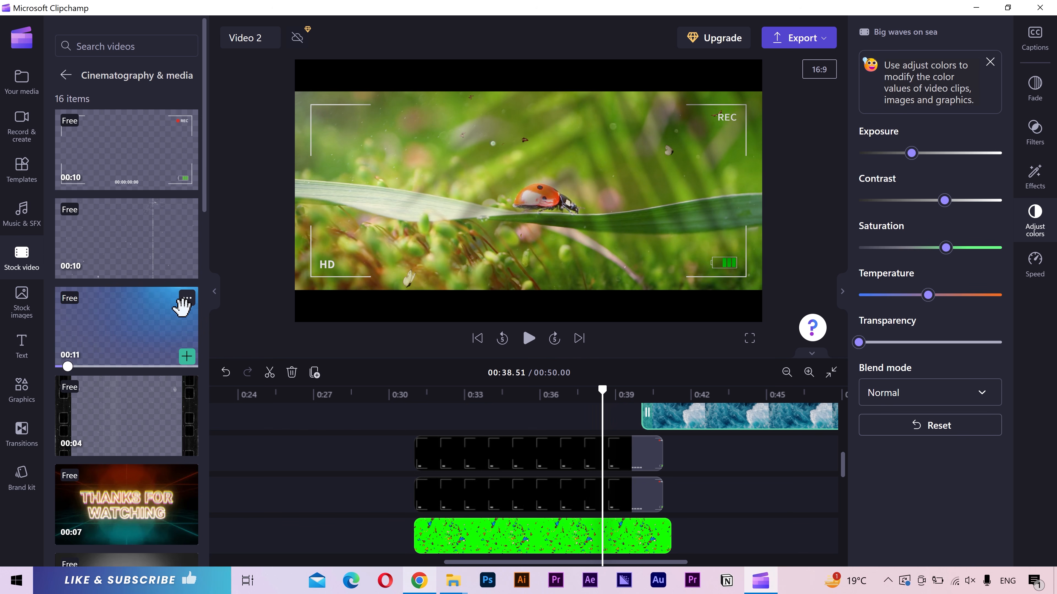
left_click(123, 158)
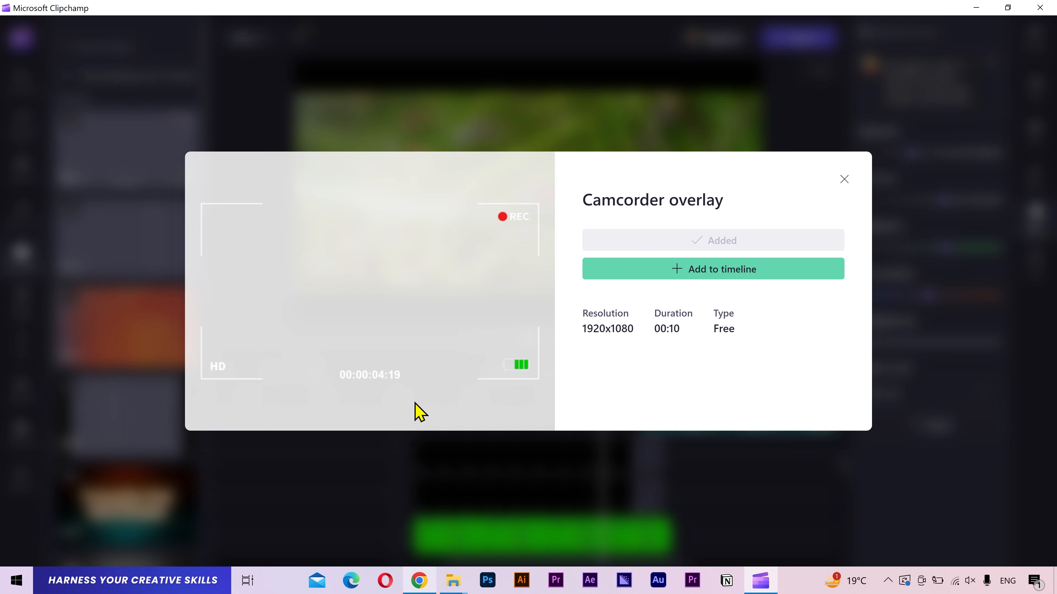
left_click(932, 365)
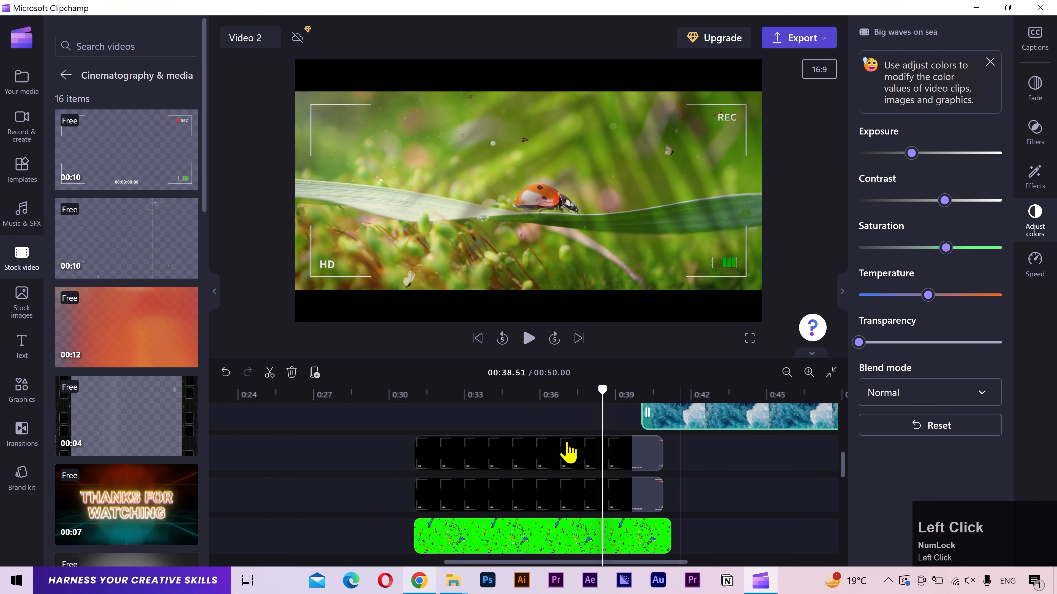
- Add the Countdown timer text on its own track above the camcorder overlays, starting with them at about 31 seconds
left_click(32, 362)
scroll(100, 379, "down", 5)
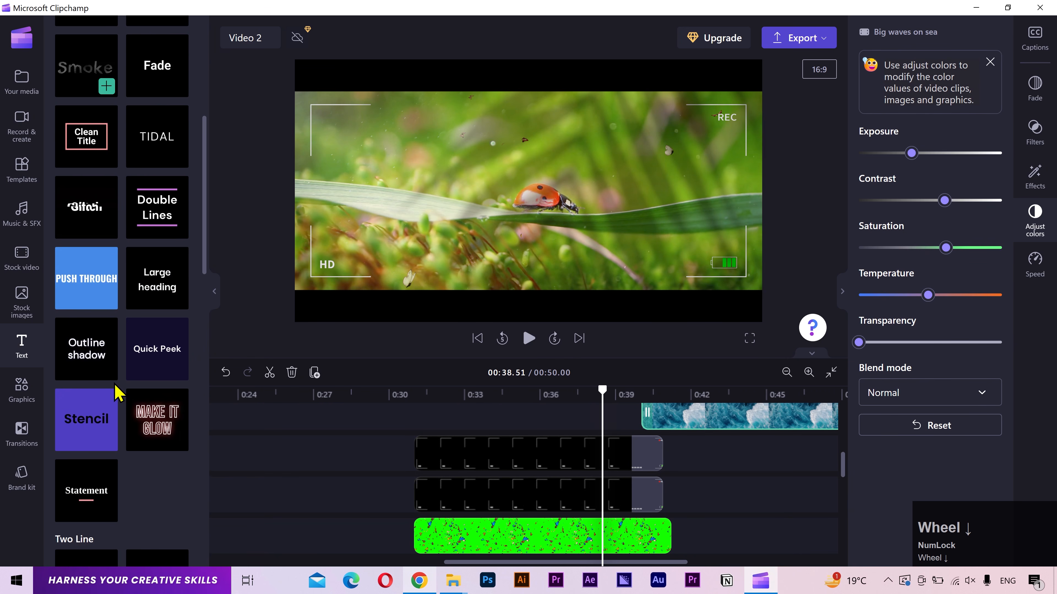
scroll(119, 393, "down", 15)
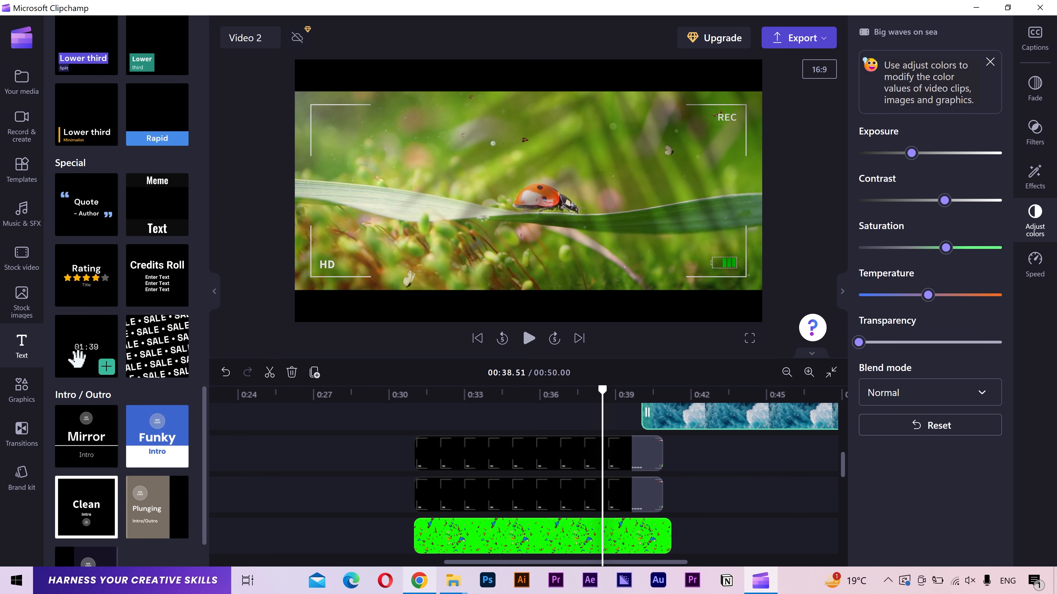
left_click_drag(77, 359, 440, 465)
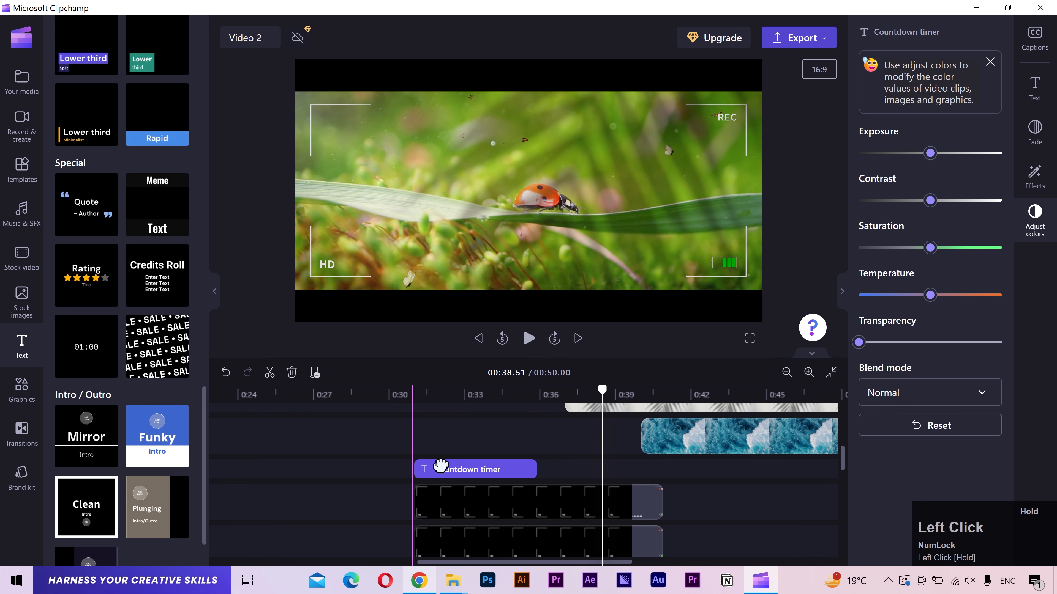
- Shrink the countdown timer and place it at the lower centre of the camcorder frame, viewing it at about 33 seconds
left_click(462, 394)
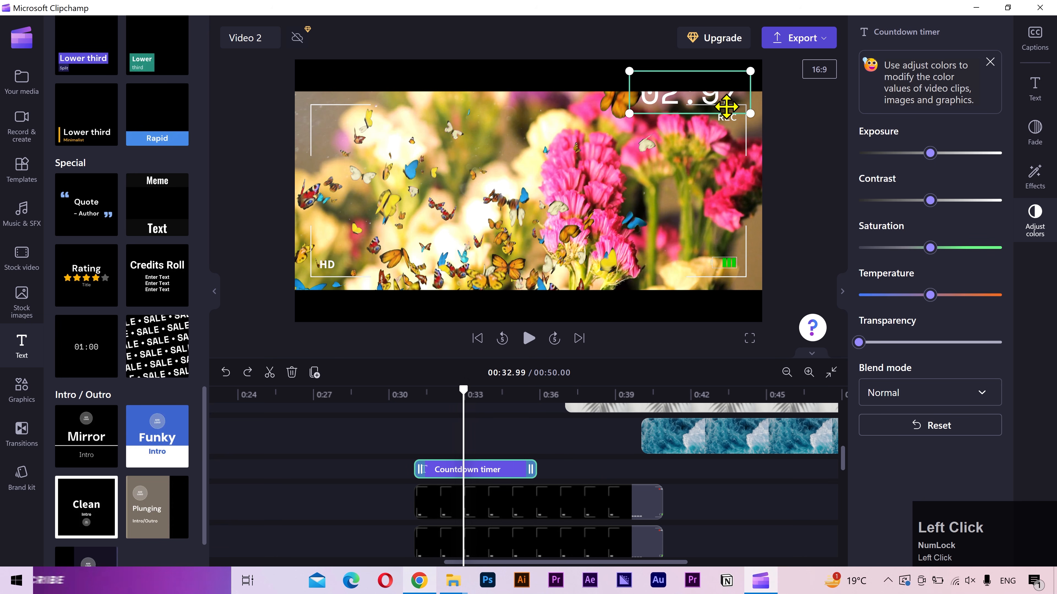
left_click_drag(750, 71, 726, 82)
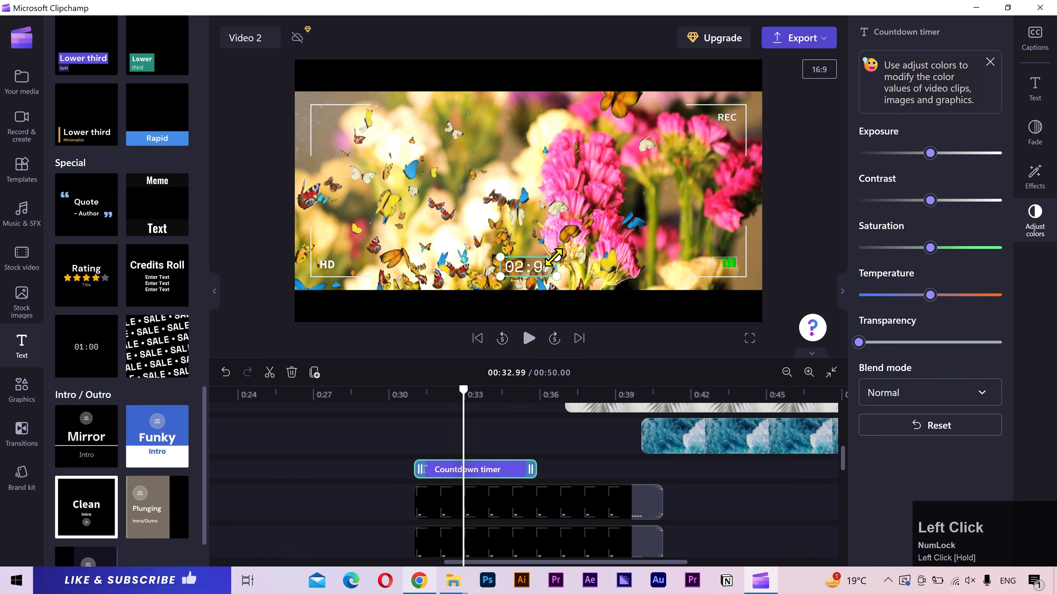
left_click_drag(553, 257, 547, 258)
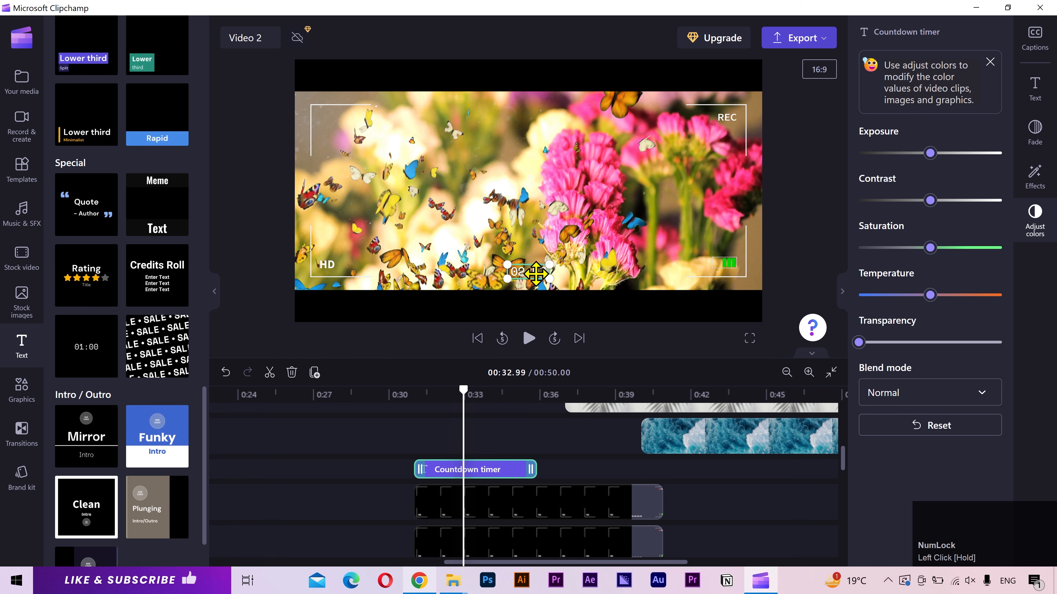
- Set the countdown timer's font to Lato
left_click(1029, 97)
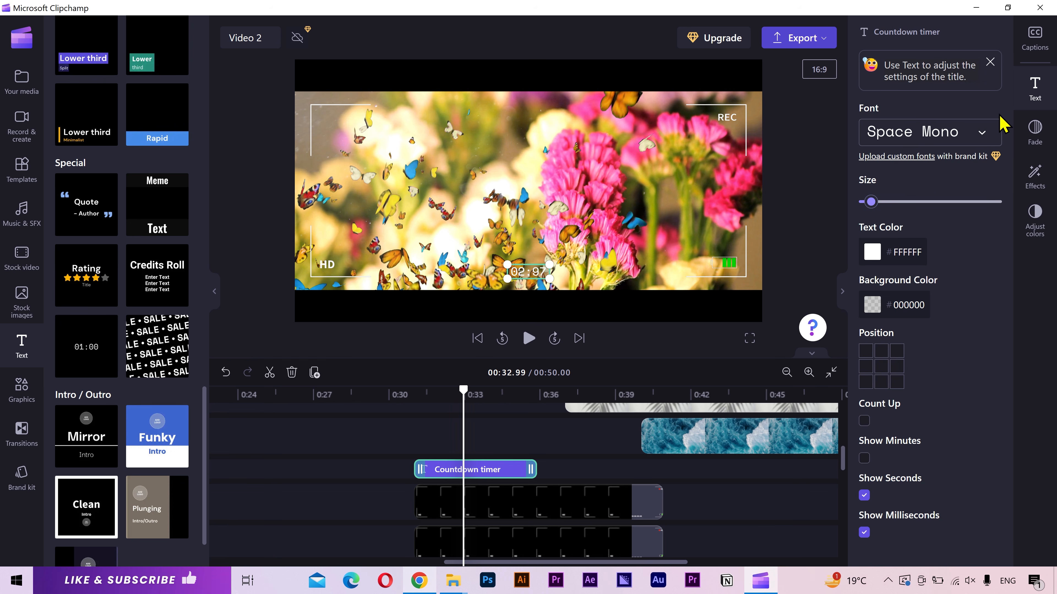
left_click(984, 133)
scroll(978, 273, "down", 15)
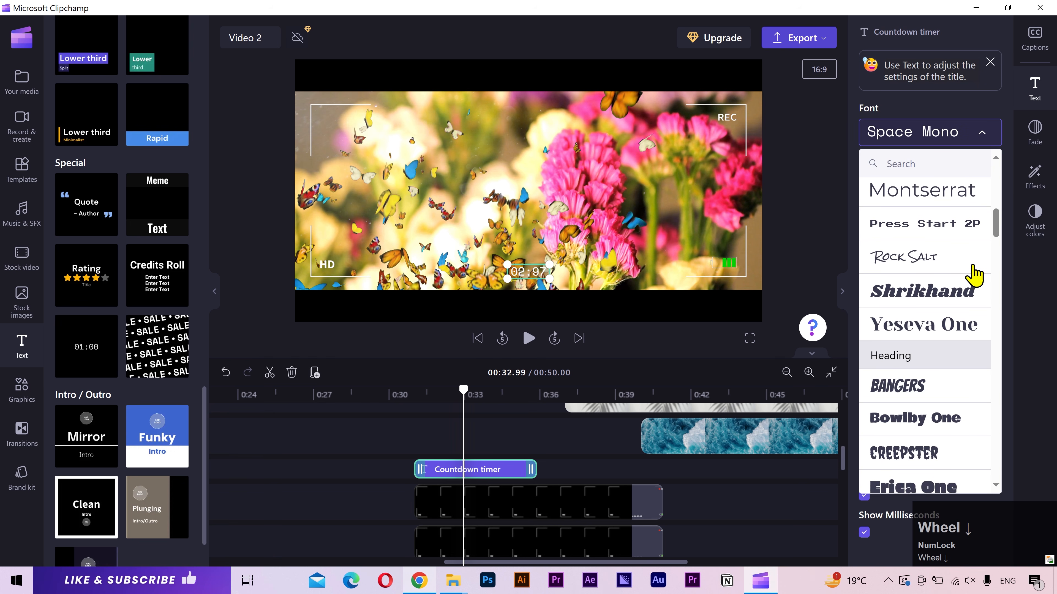
scroll(976, 274, "down", 15)
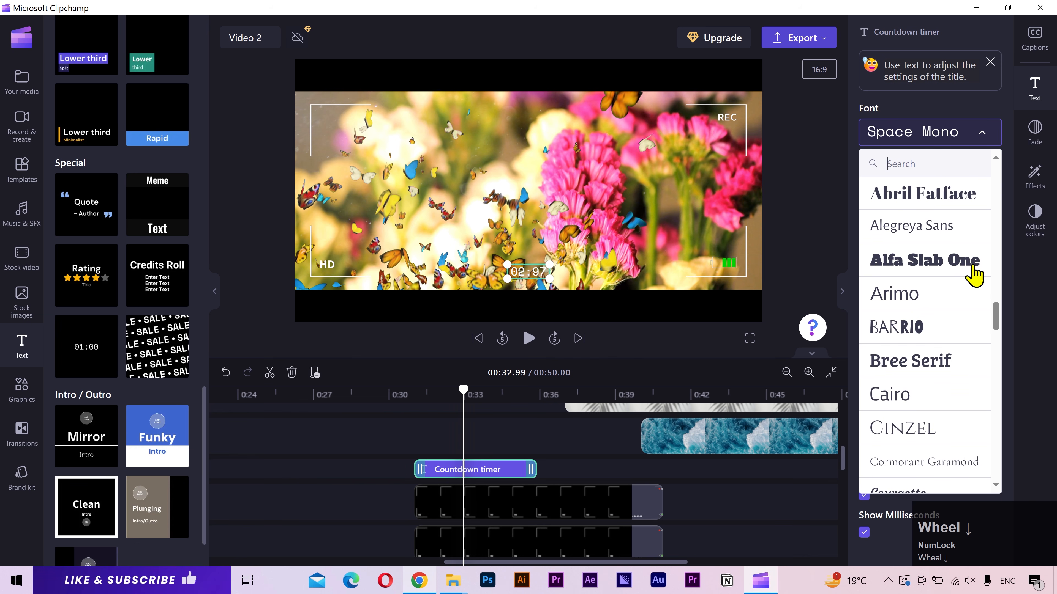
scroll(974, 274, "down", 10)
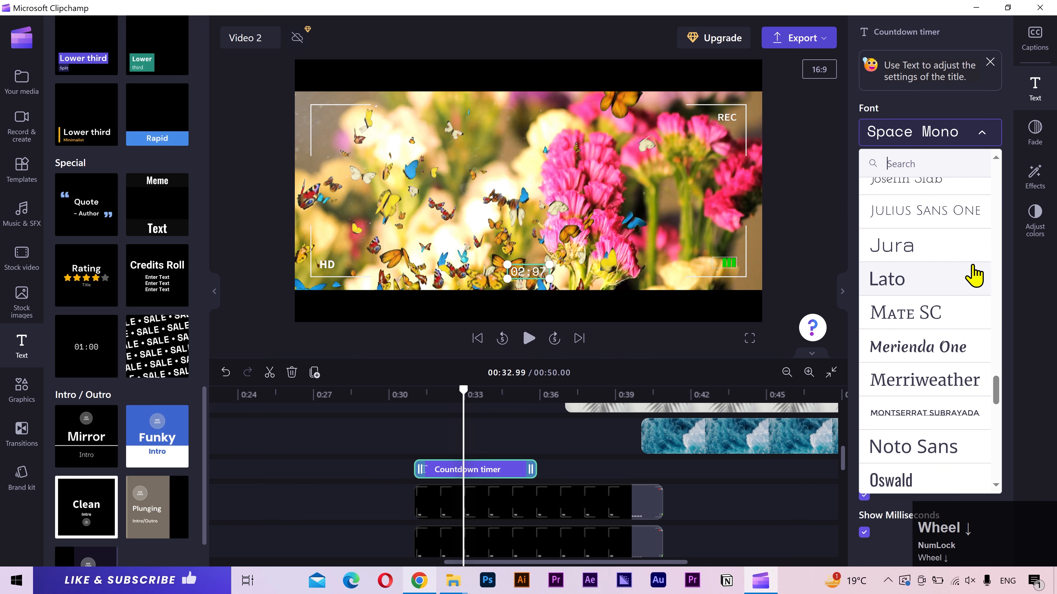
left_click(957, 271)
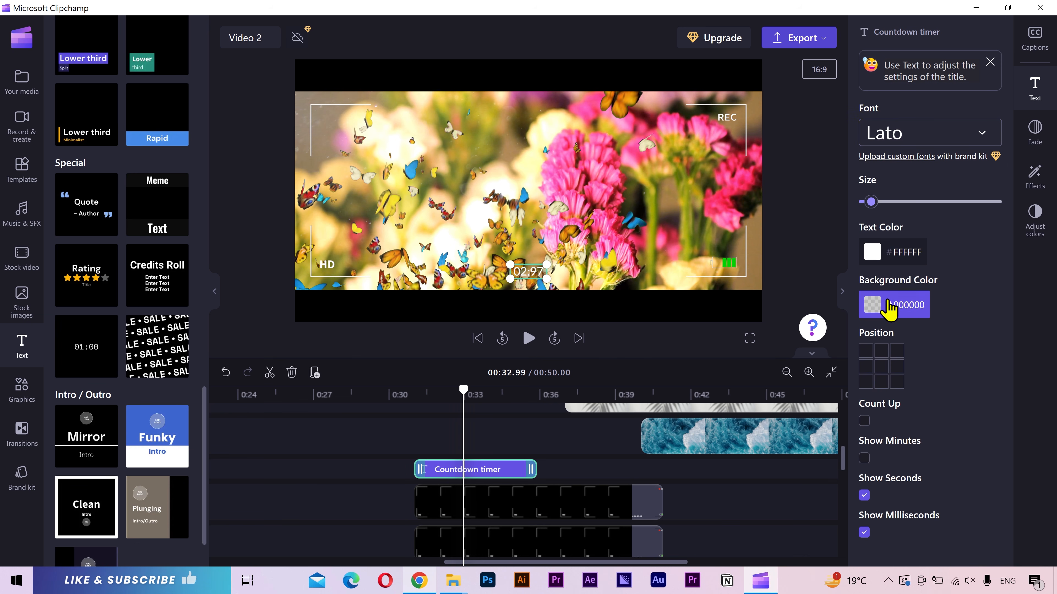
- Give the countdown timer a transparent background and make it count up with minutes shown
left_click(889, 308)
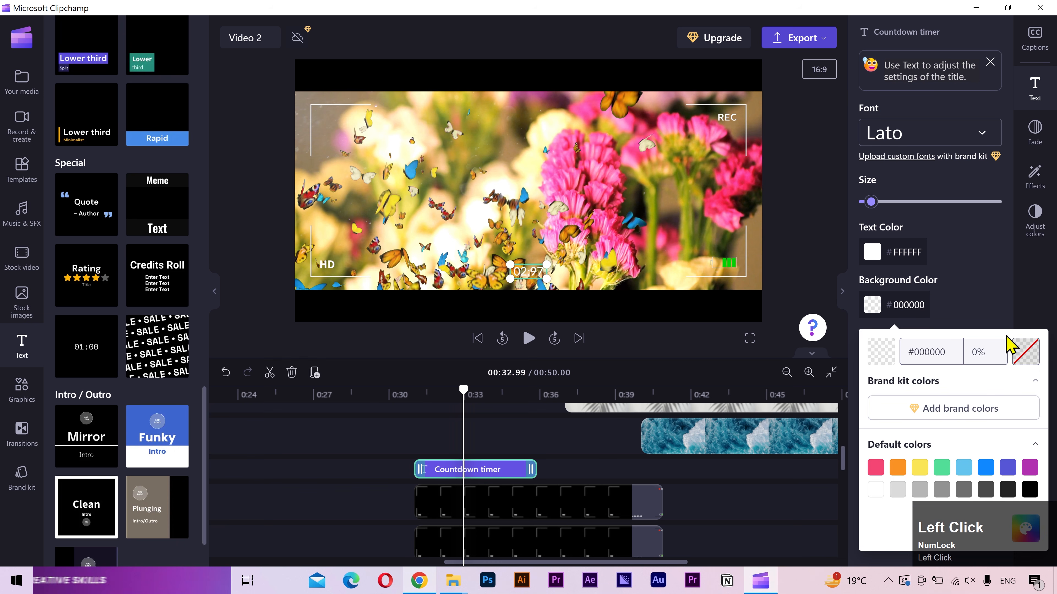
left_click(1009, 345)
left_click(864, 458)
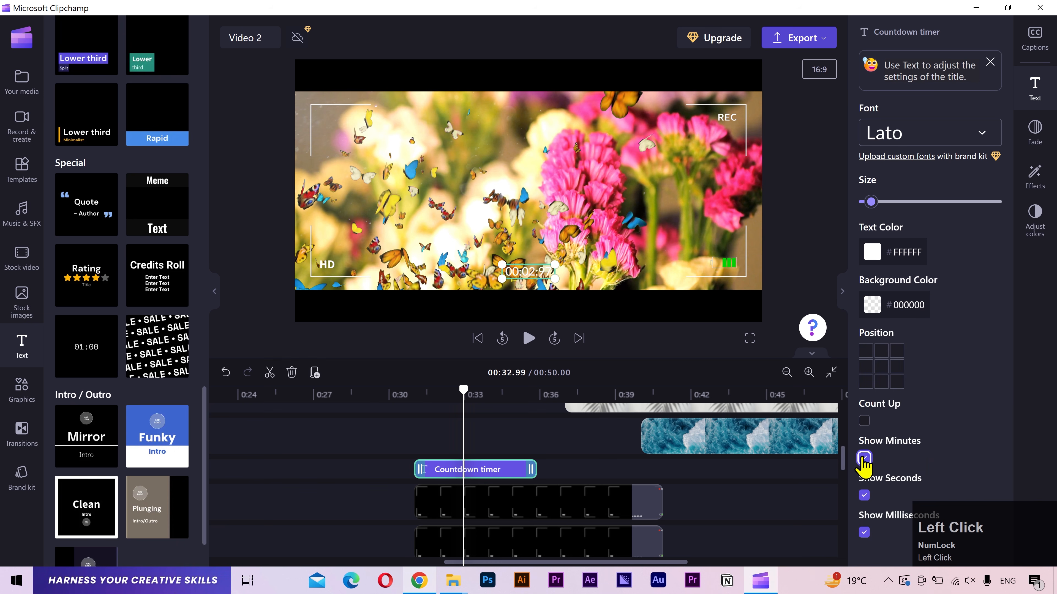
left_click(864, 421)
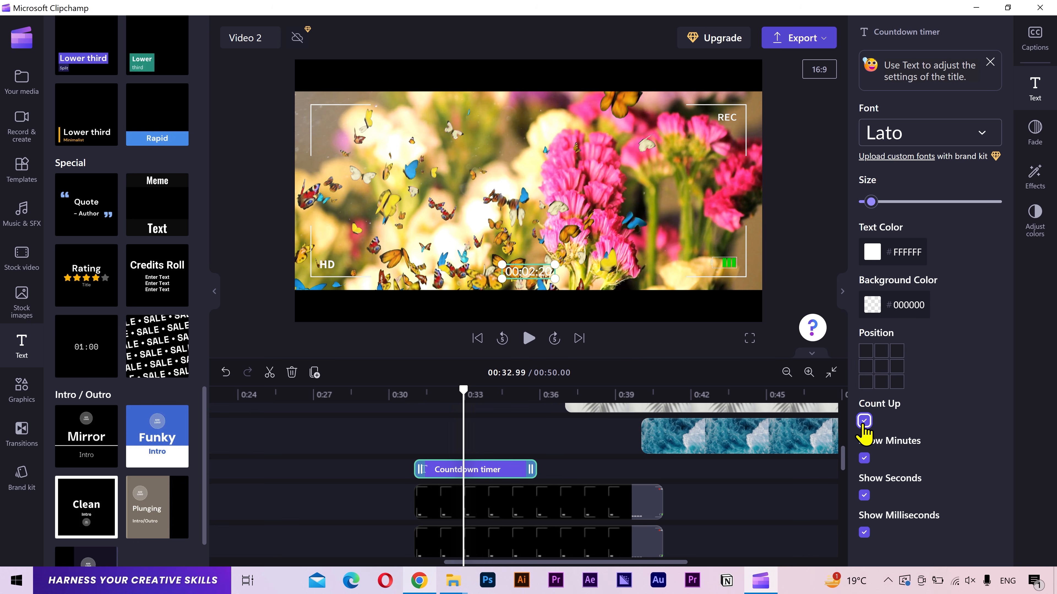
- Extend the countdown timer to the end of the camcorder overlays at about 41 seconds and play it to check the counting
left_click_drag(531, 470, 577, 472)
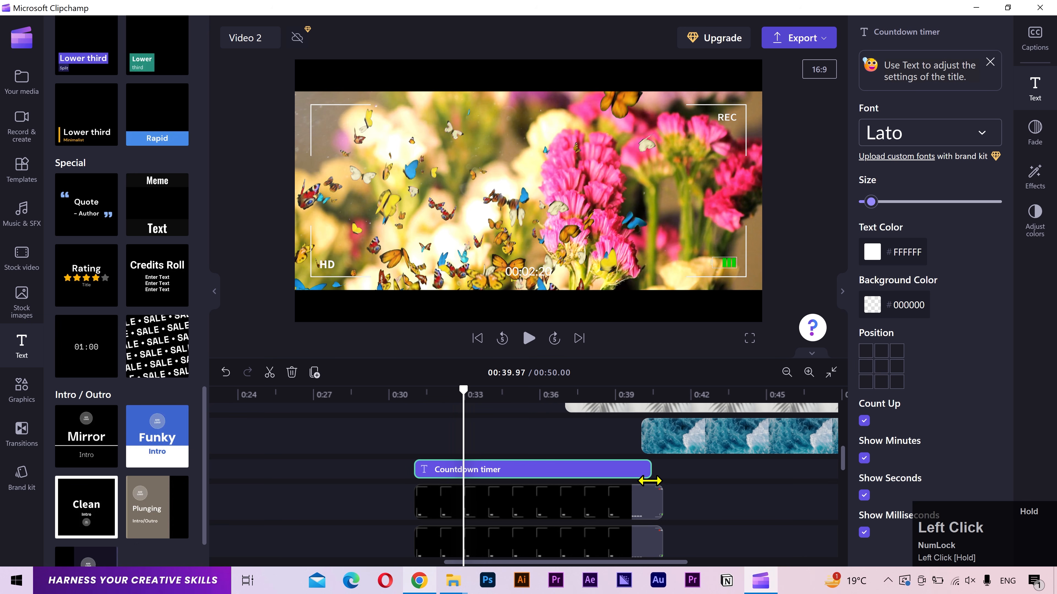
left_click_drag(649, 480, 661, 483)
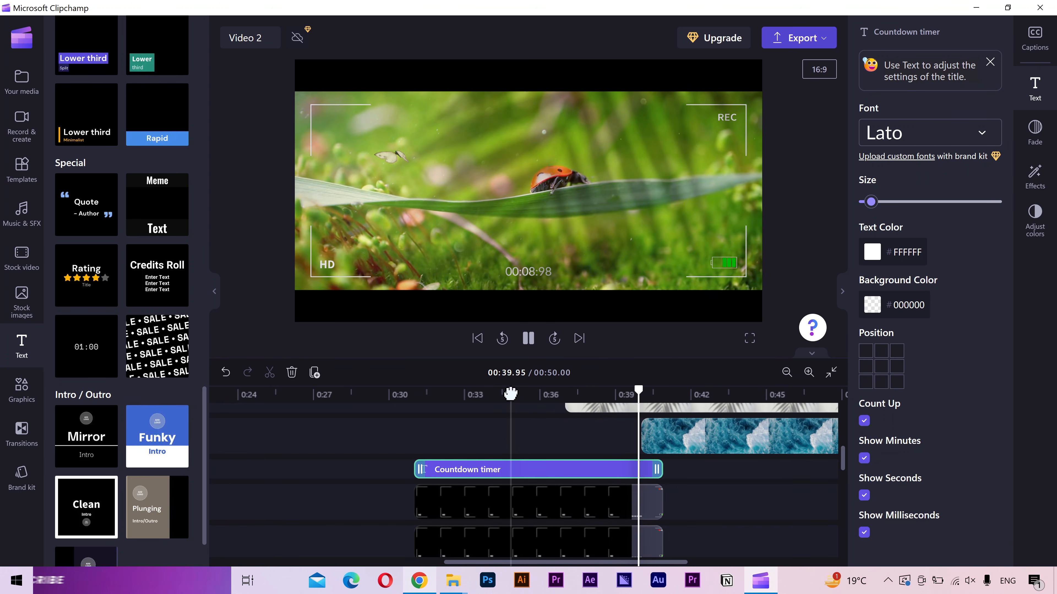
key("space")
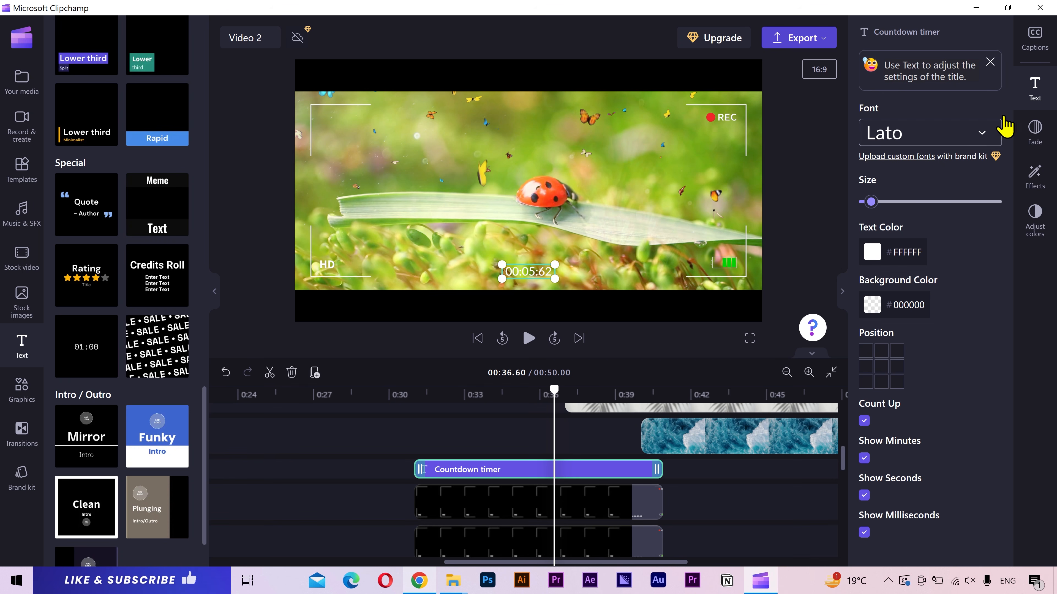
- Fit the project in the timeline, return to its start and review all tracks from the overlays down to the music
left_click(1035, 88)
left_click(214, 291)
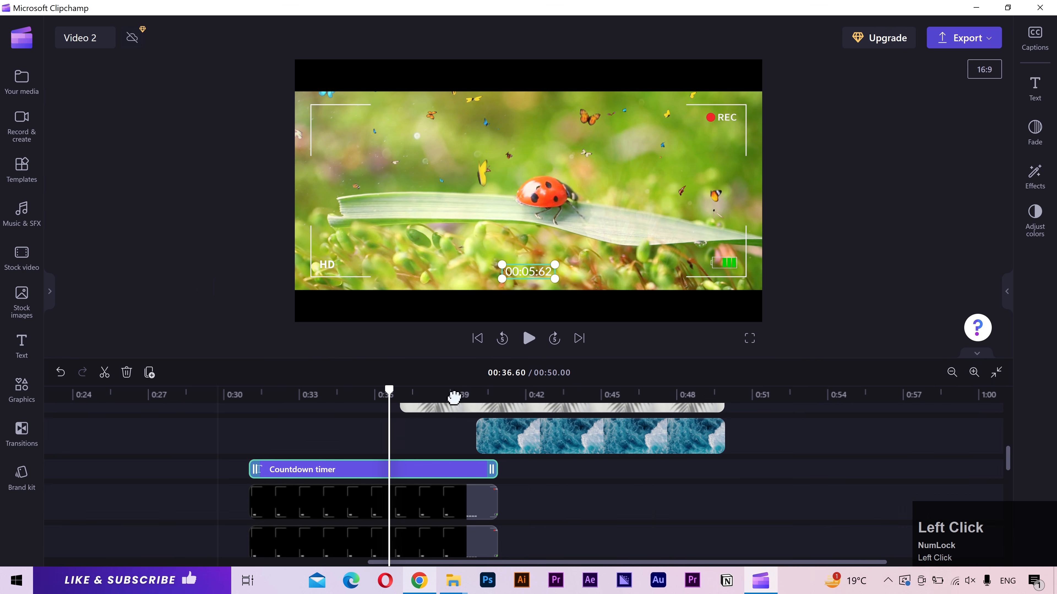
left_click(998, 374)
left_click_drag(73, 393, 49, 389)
scroll(130, 424, "up", 5)
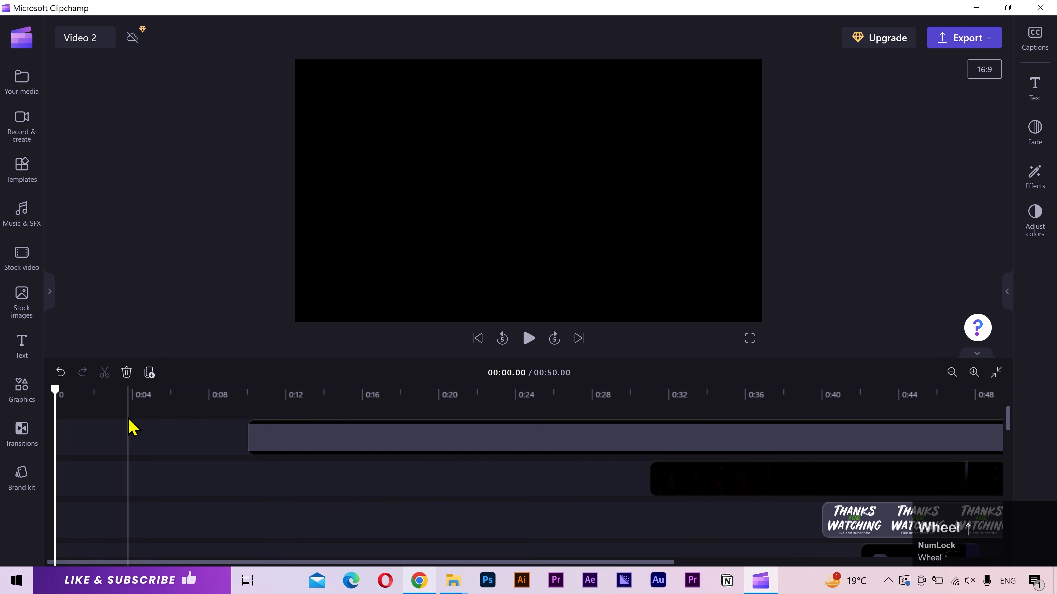
scroll(130, 425, "down", 6)
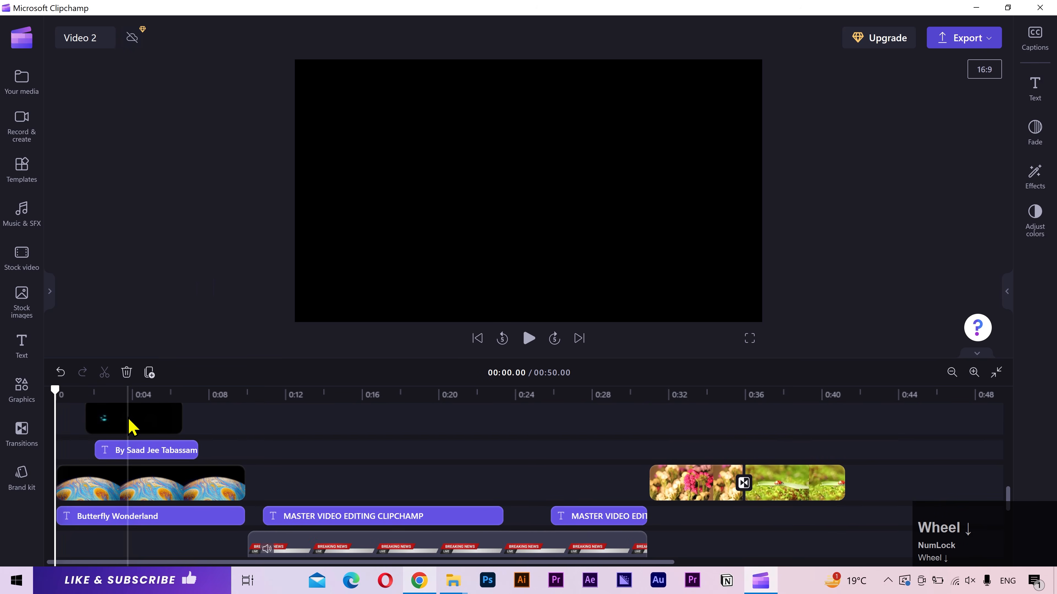
scroll(130, 425, "down", 3)
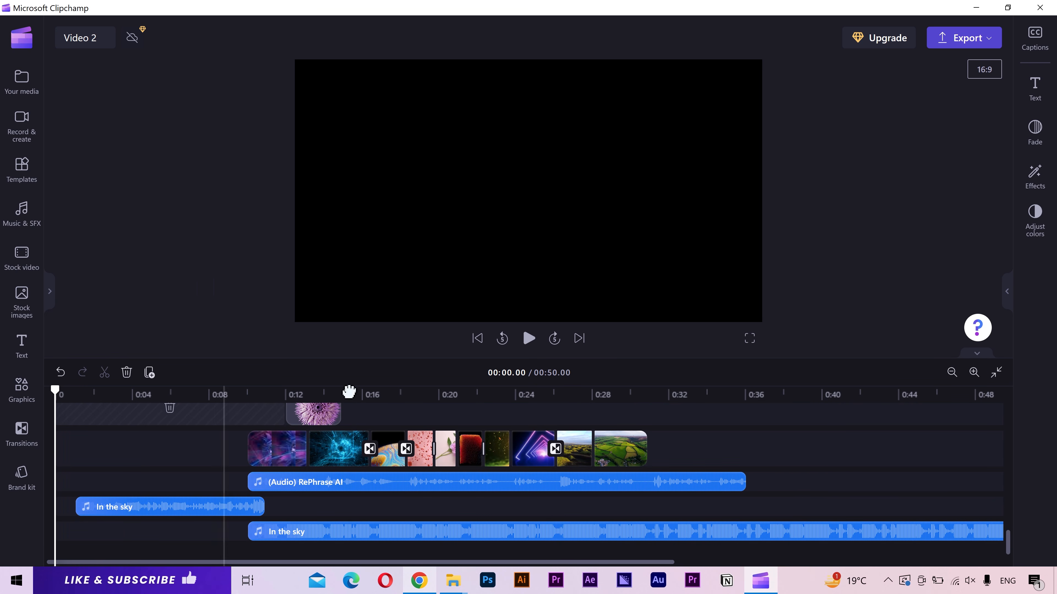
- Export the video as an MP4 in 1080p quality and save it to the computer
left_click(949, 47)
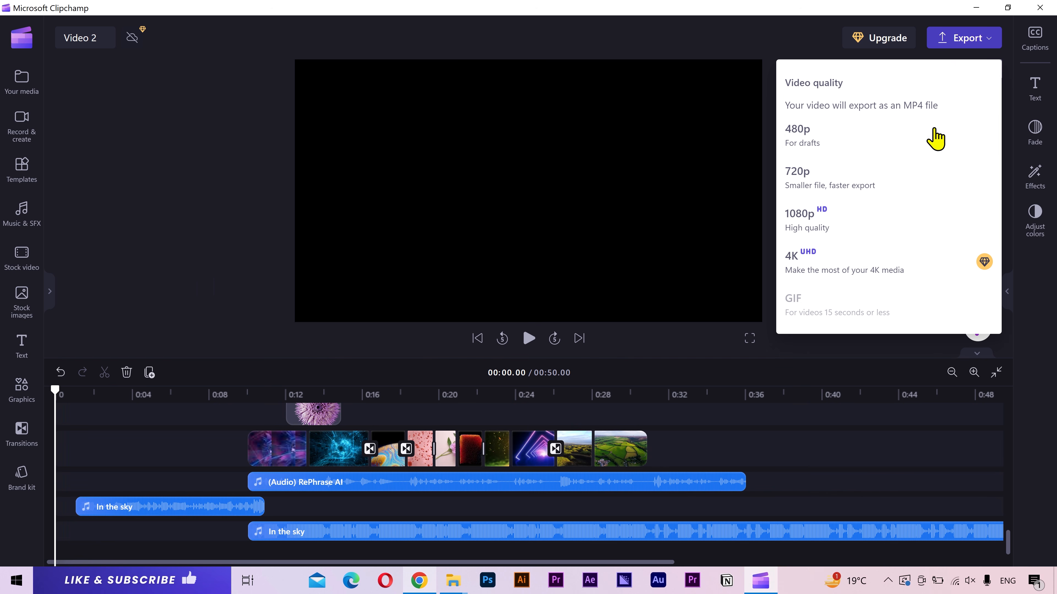
left_click(881, 222)
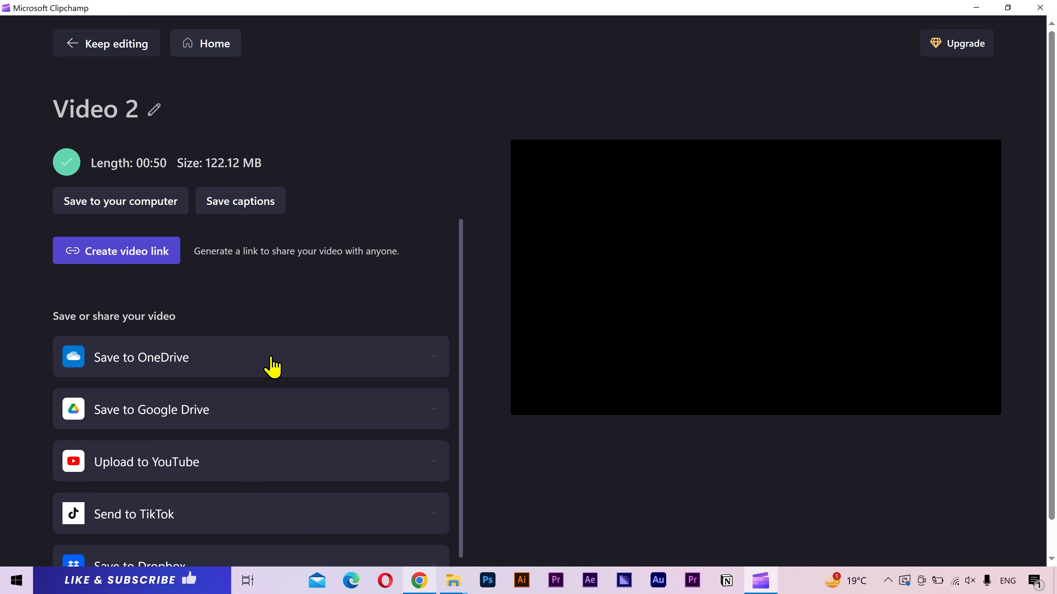
left_click(387, 312)
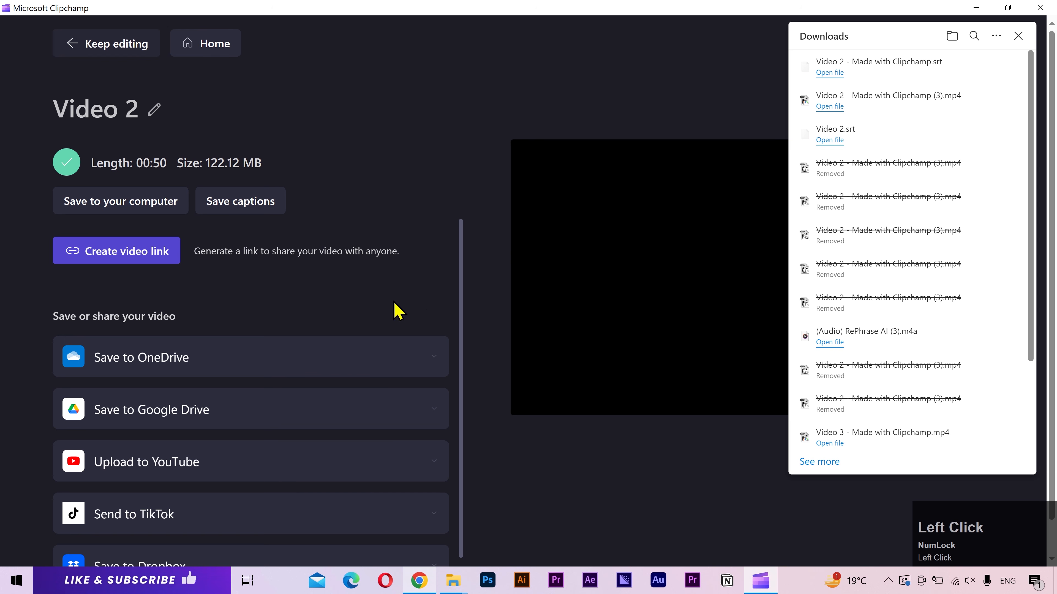
left_click(1018, 36)
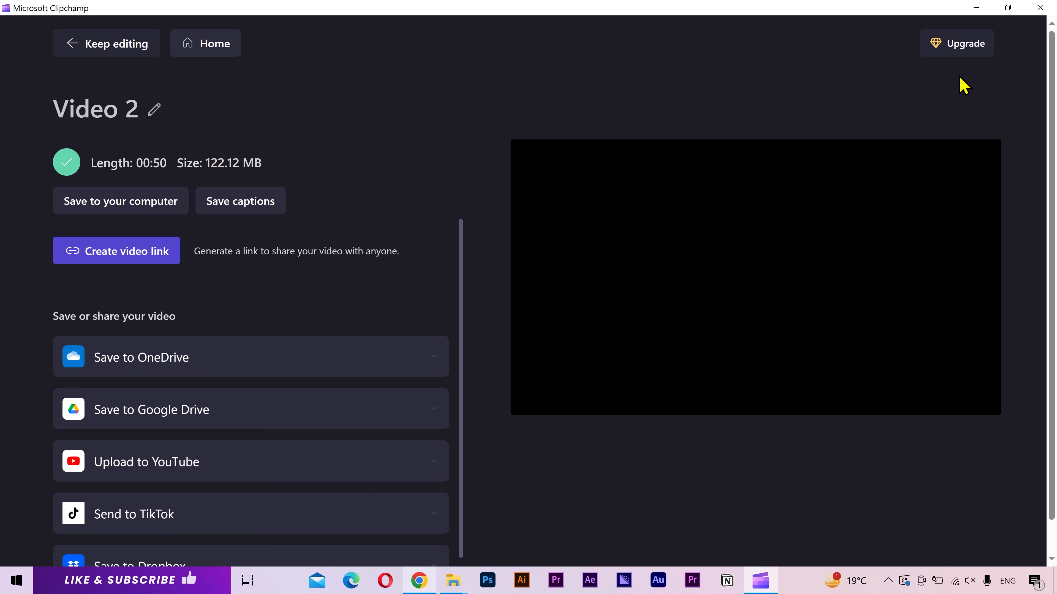
left_click(148, 208)
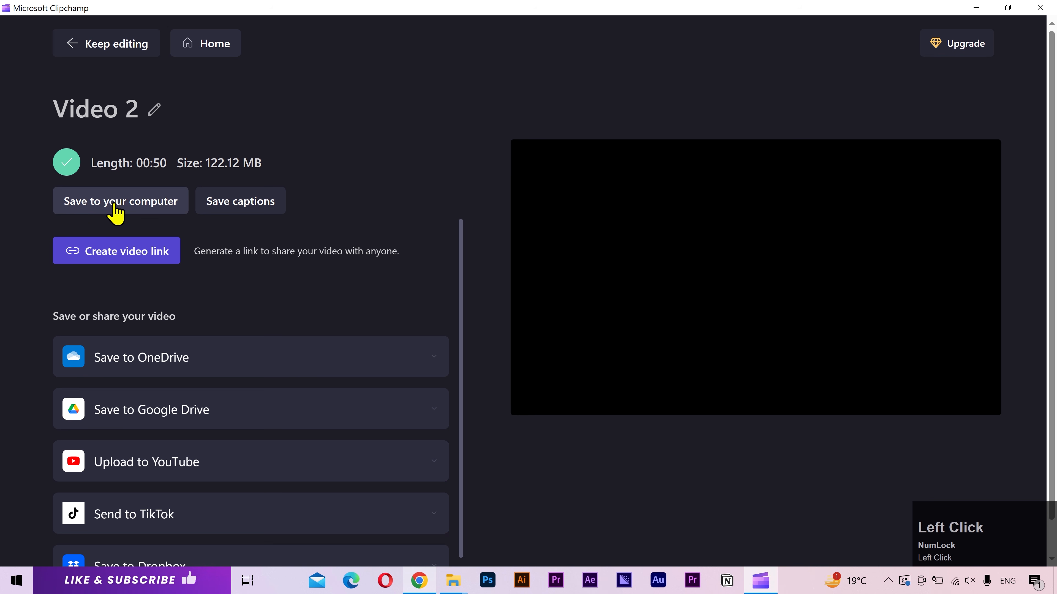
left_click(157, 204)
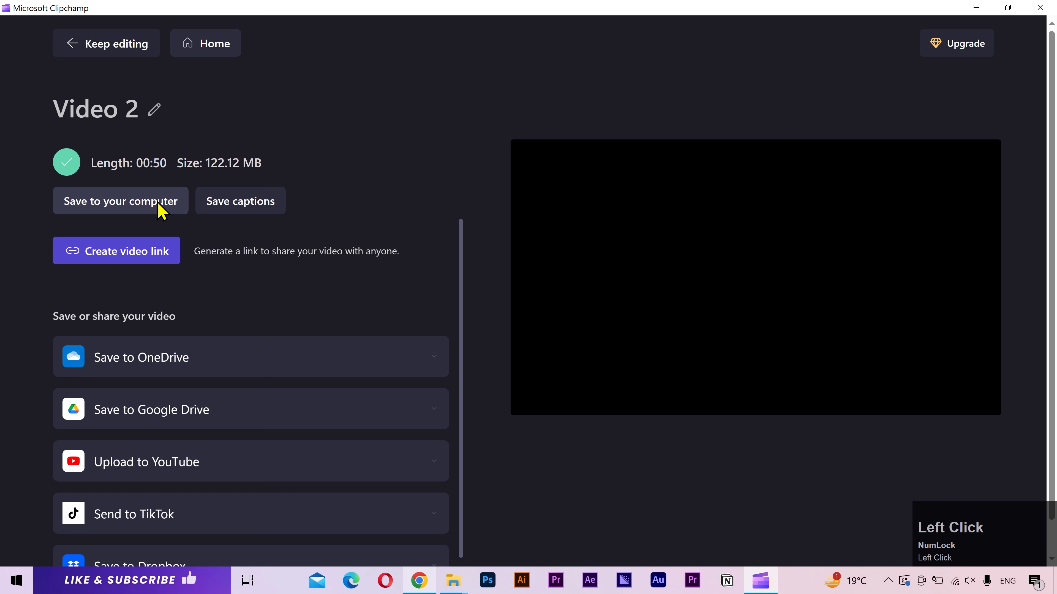